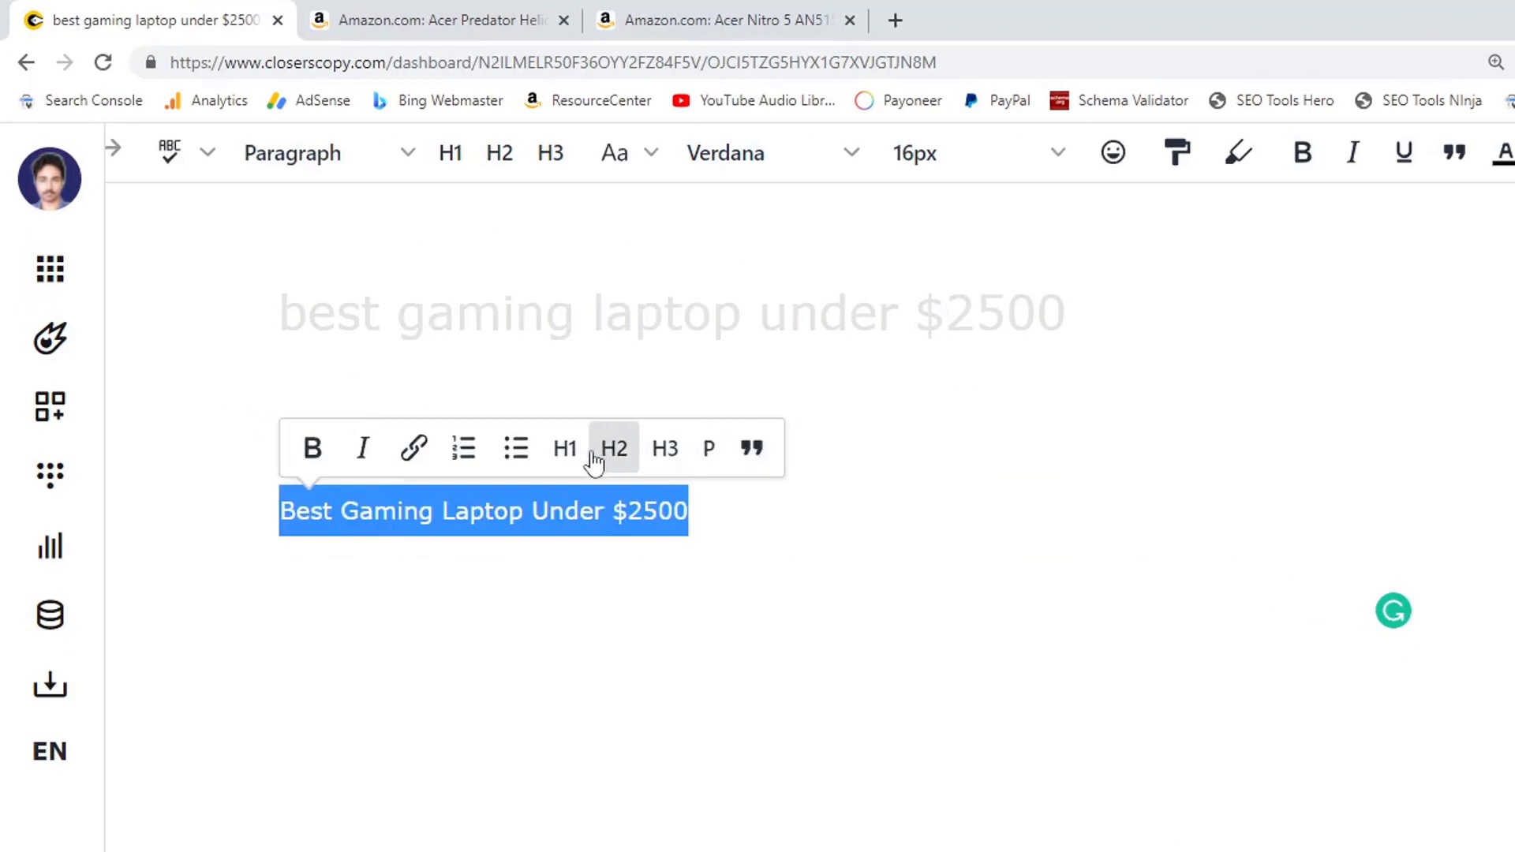
# Format the title "Best Gaming Laptop Under $2500" as a level 1 heading and start a new line below it.
pyautogui.click(565, 448)
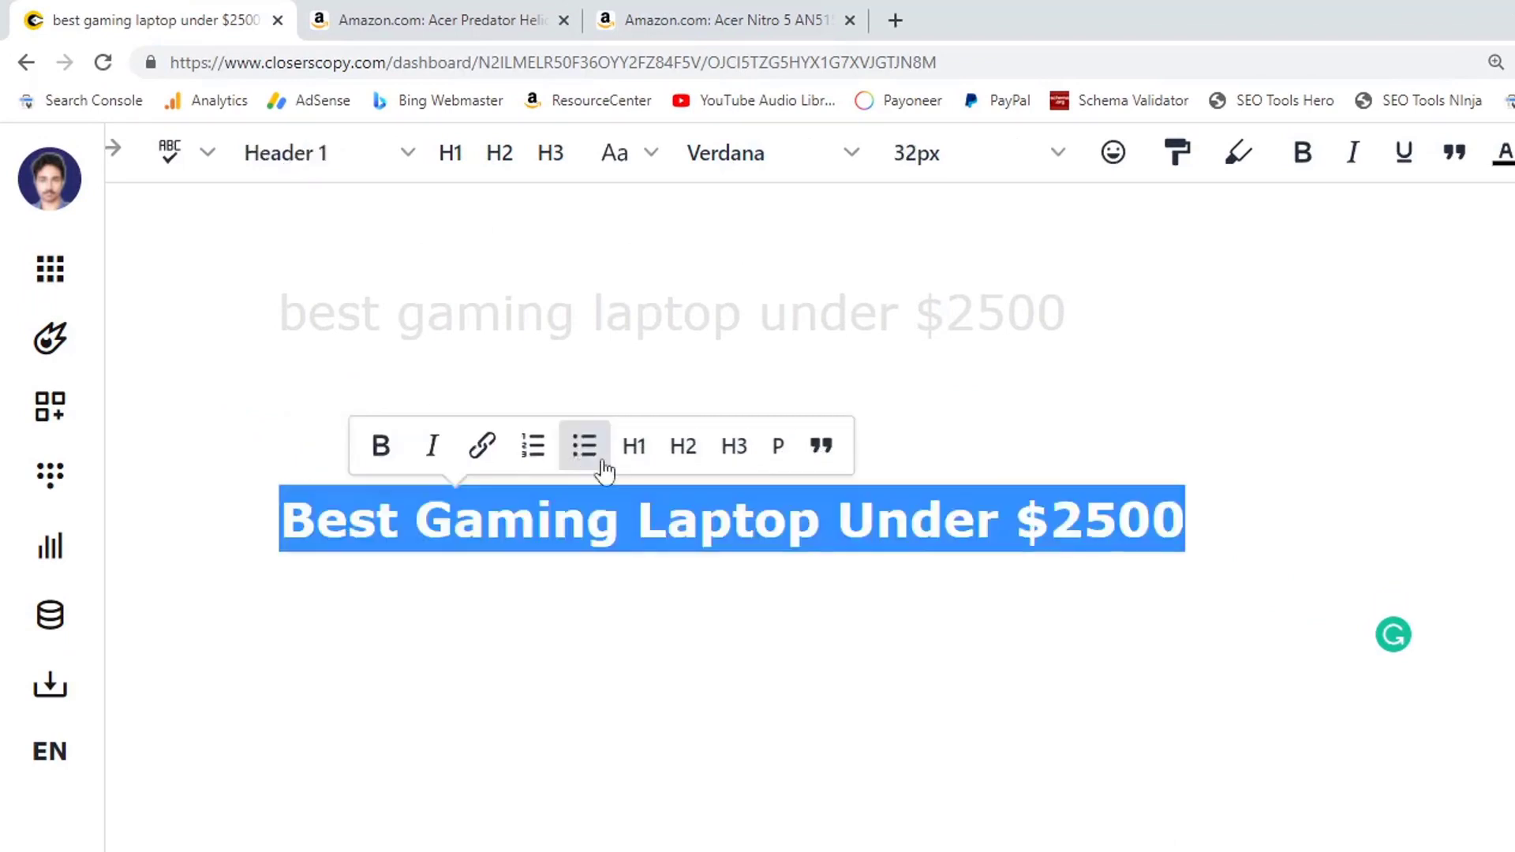
pyautogui.click(1223, 533)
pyautogui.press('Return')
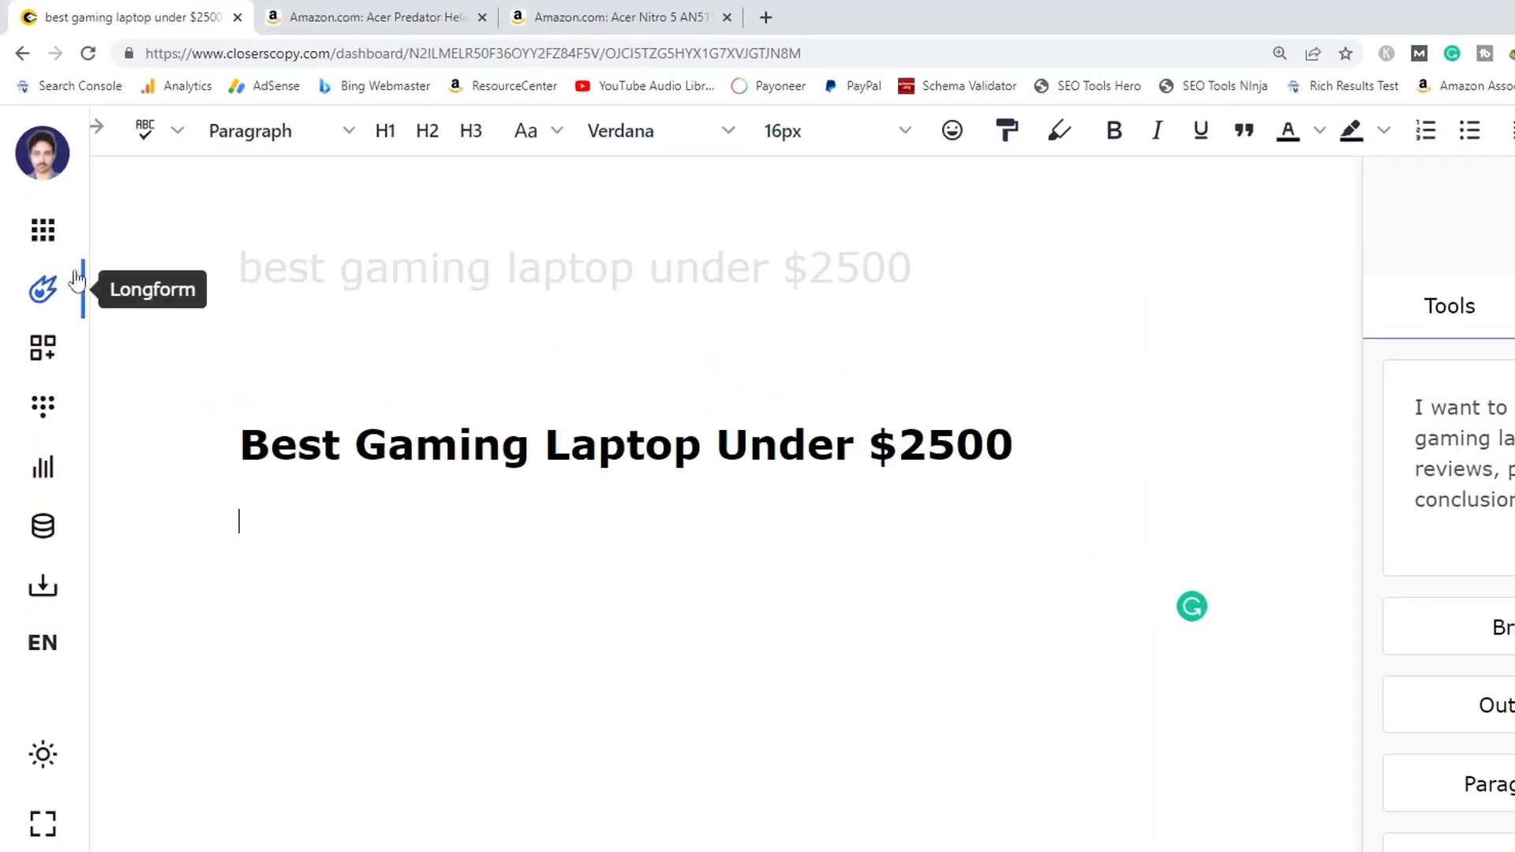
# Generate introductions with the Longform Introduction tool, using the whole "Best Gaming Laptop Under $2500" heading as the selected topic.
pyautogui.click(59, 381)
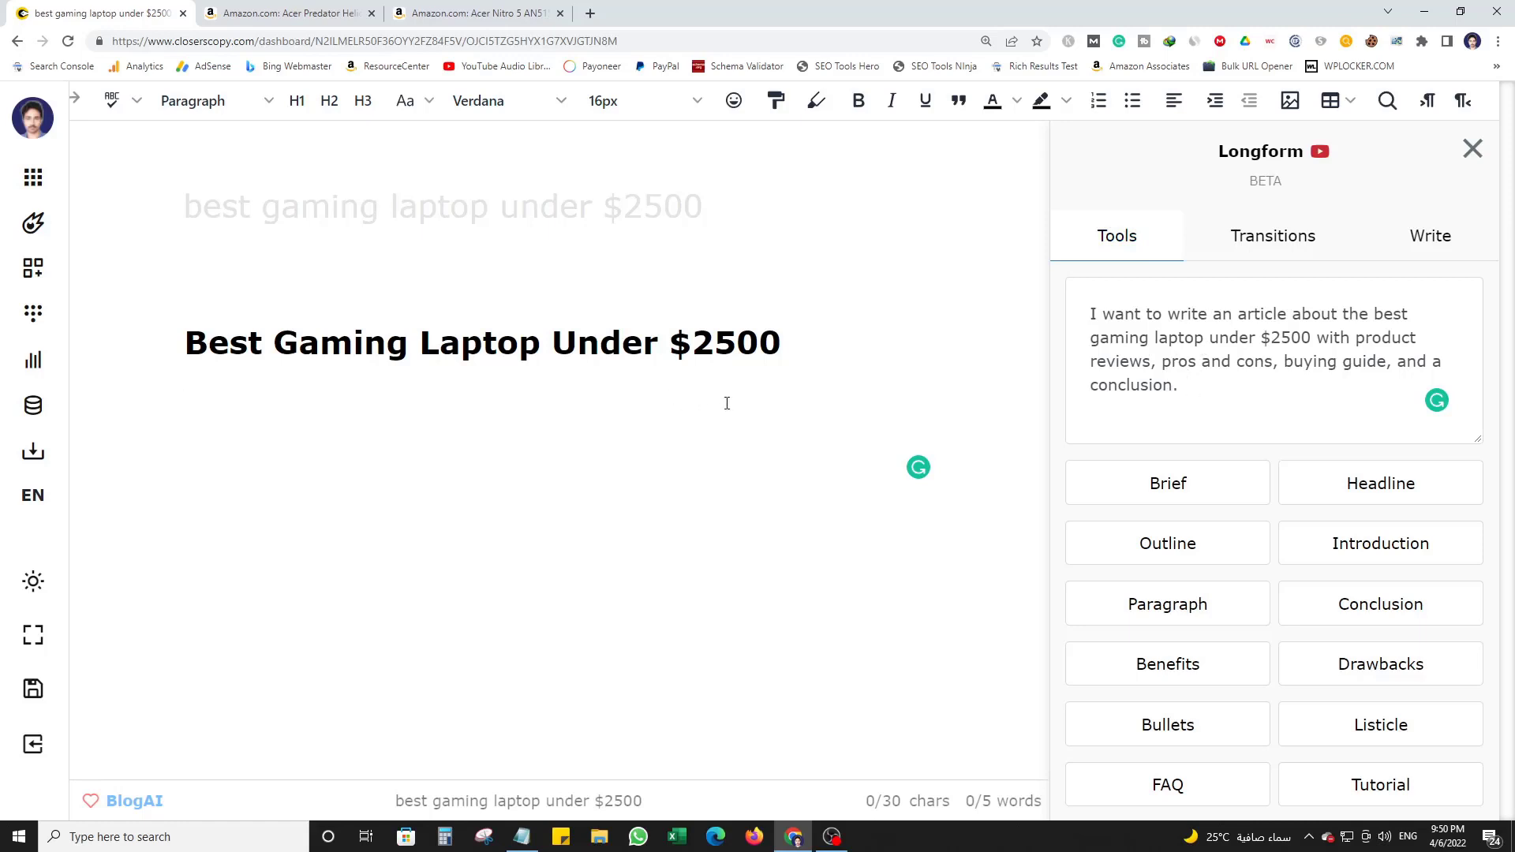
pyautogui.moveTo(643, 343); pyautogui.dragTo(210, 343)
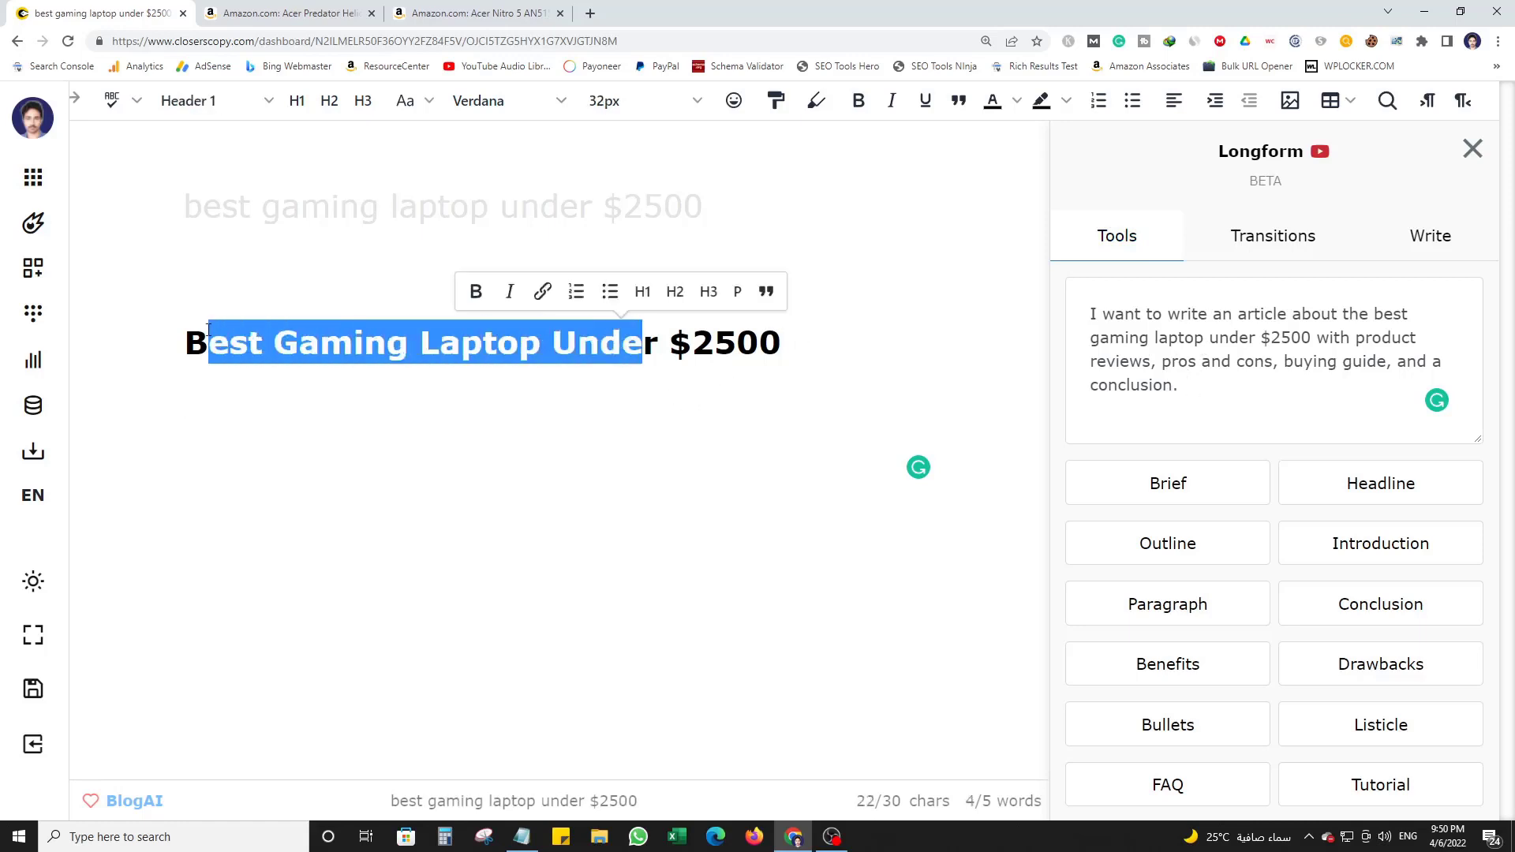
pyautogui.doubleClick(247, 343)
pyautogui.tripleClick(373, 342)
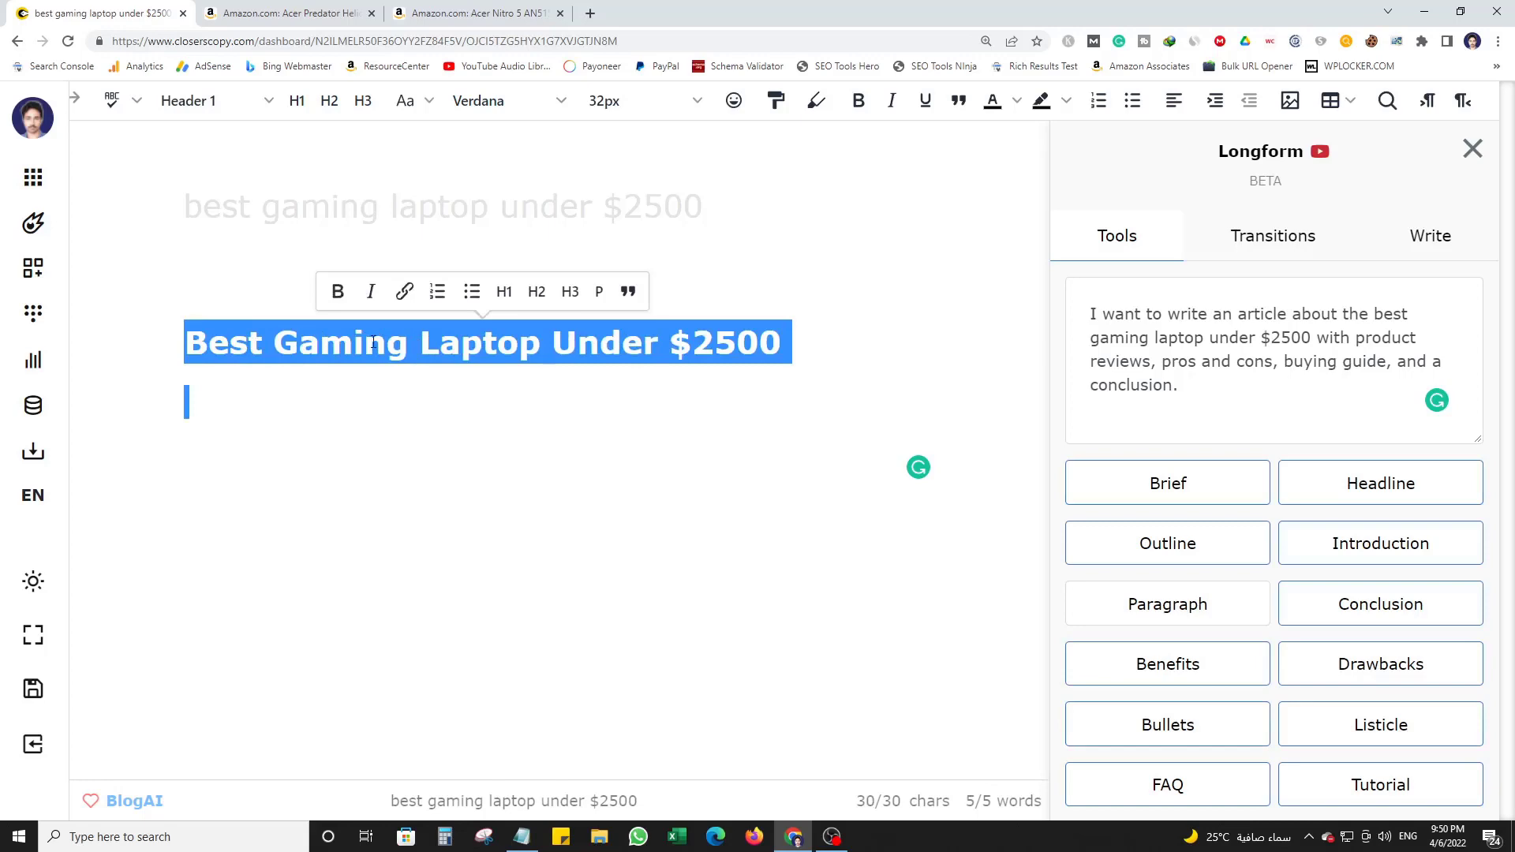
pyautogui.click(440, 345)
pyautogui.tripleClick(556, 348)
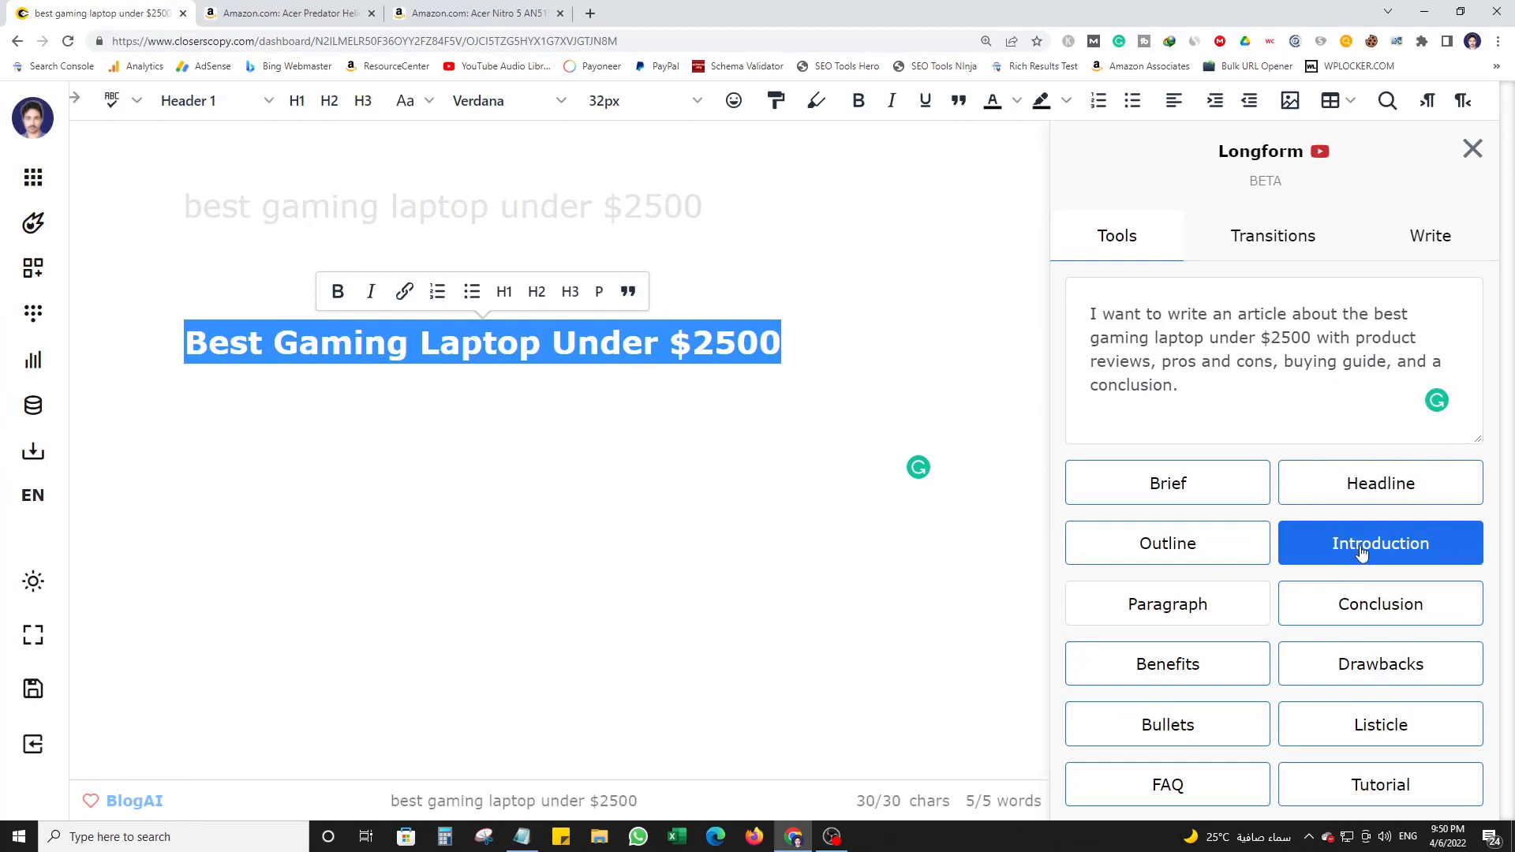
pyautogui.click(1362, 553)
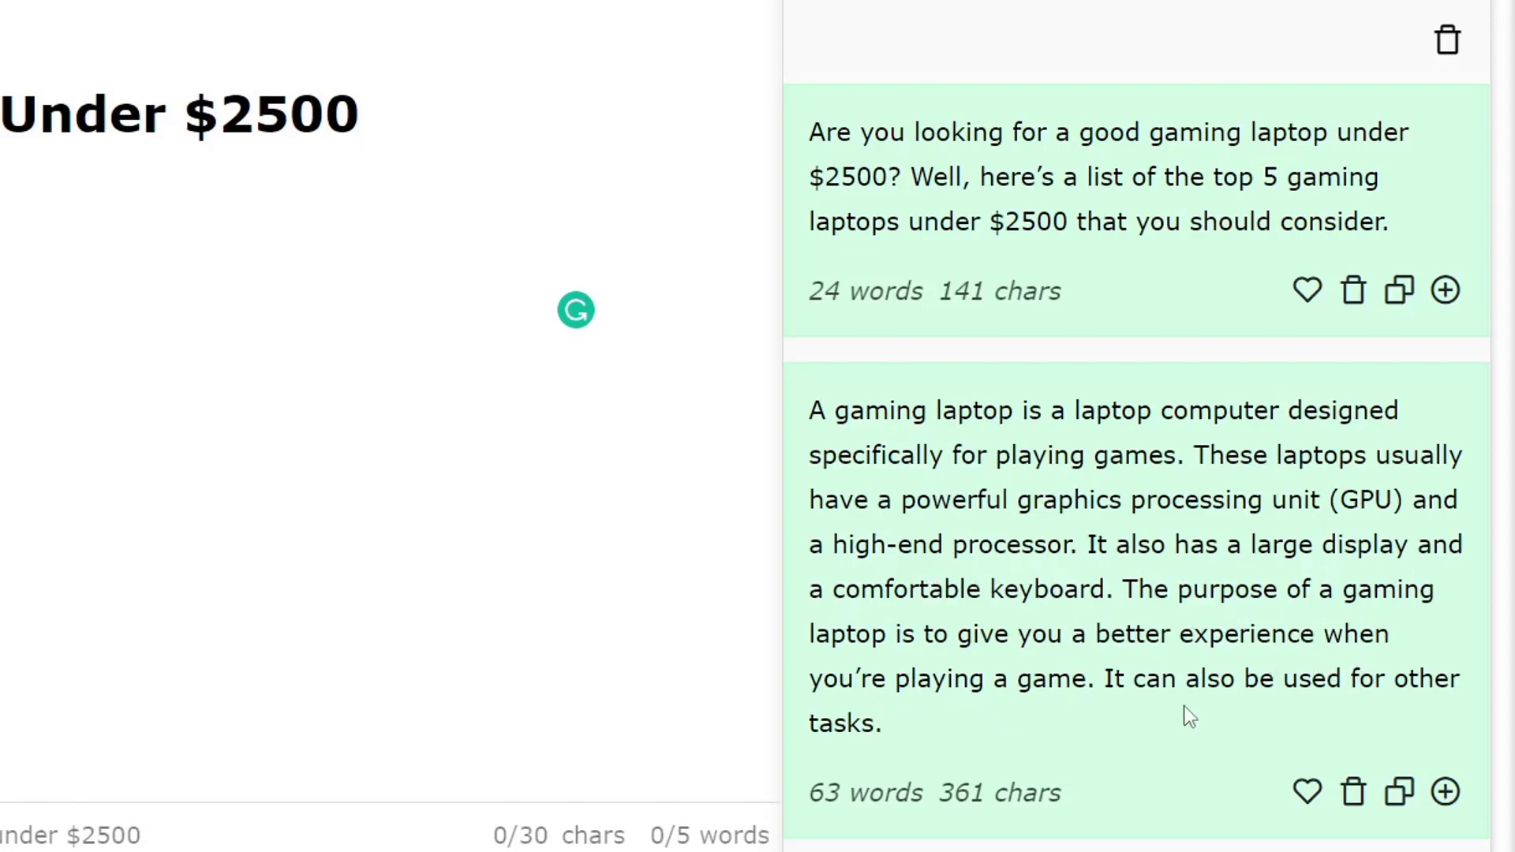
# Add the generated paragraphs beginning "A gaming laptop is a laptop computer" and "A good gaming laptop is a necessity" to the article.
pyautogui.scroll(-5, 1125, 602)
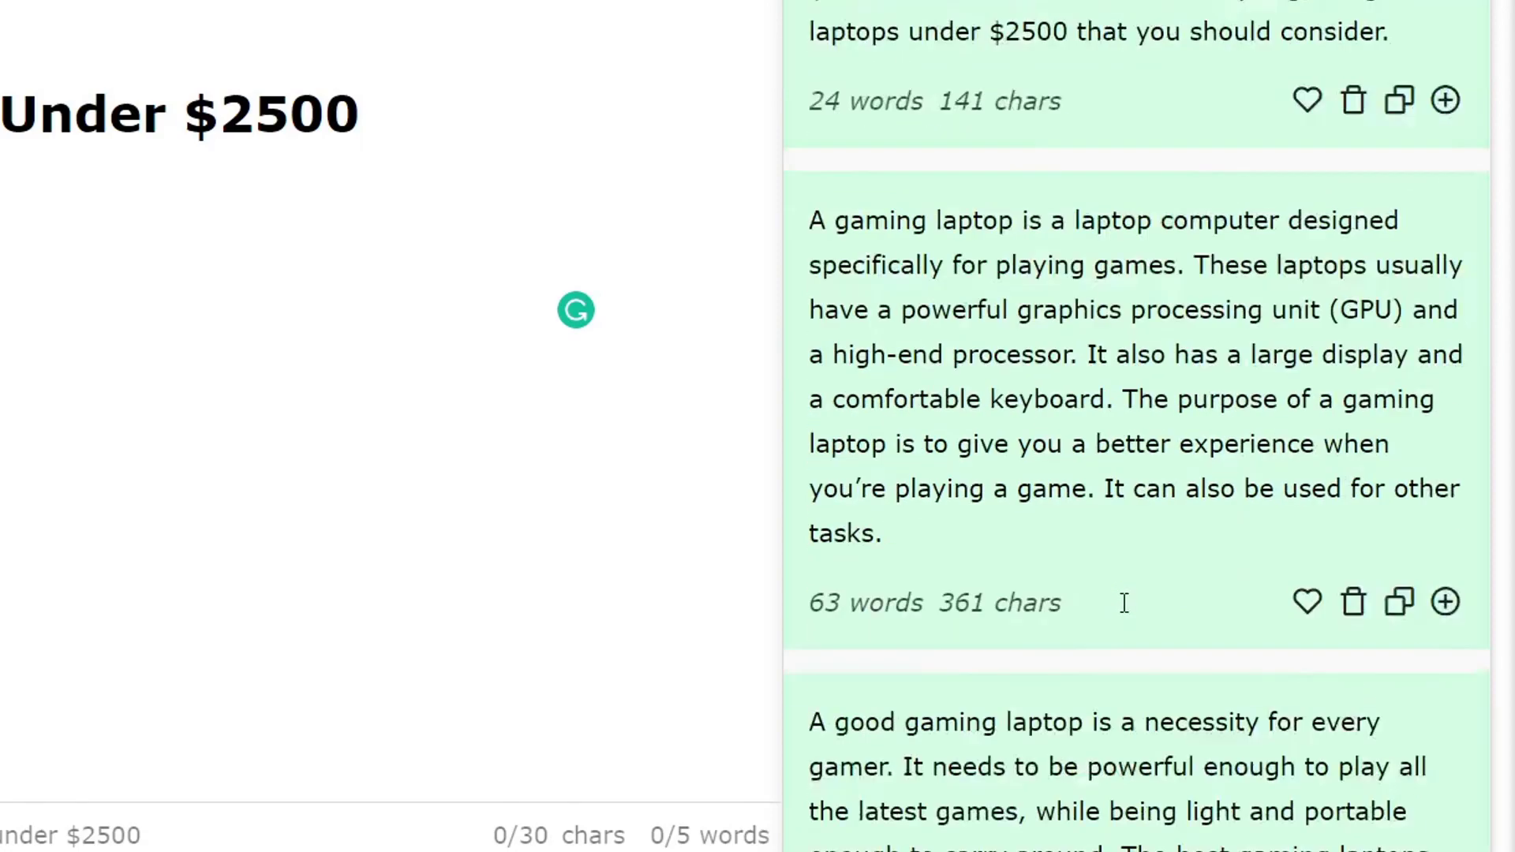
pyautogui.scroll(3, 1184, 301)
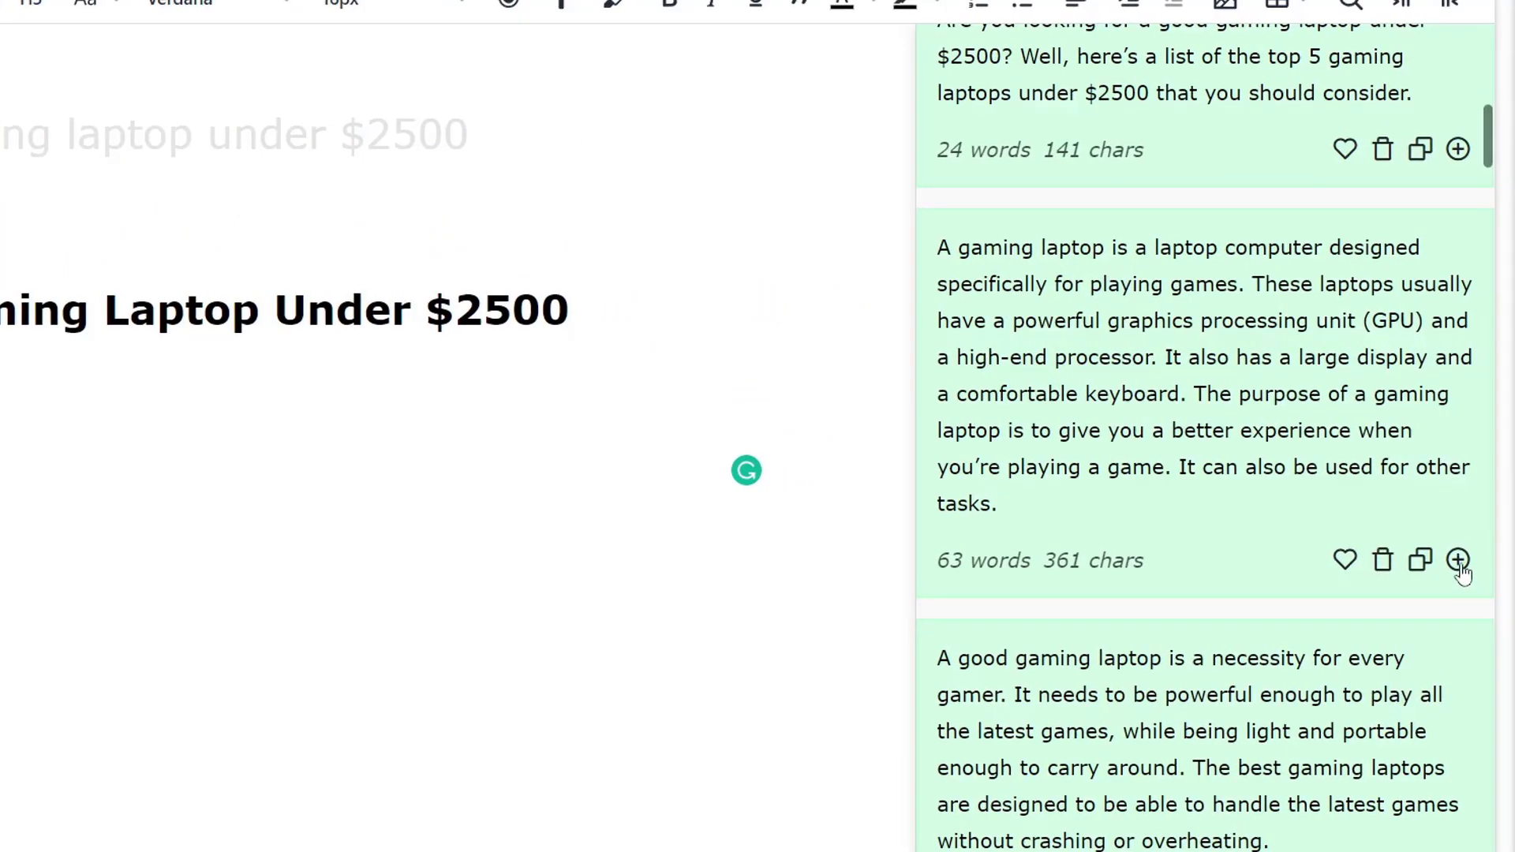
pyautogui.click(1458, 560)
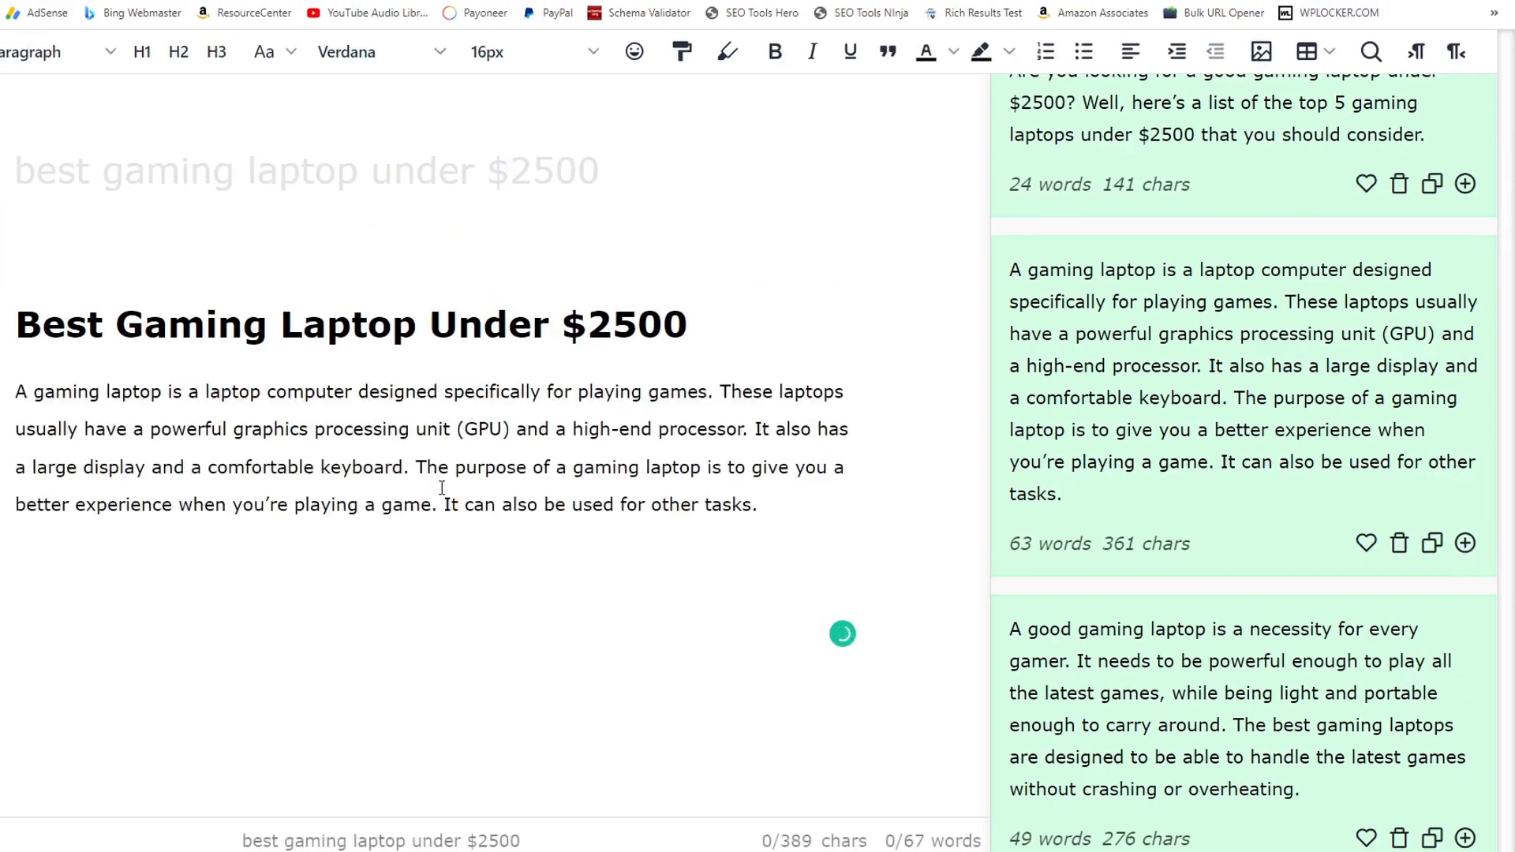
pyautogui.scroll(-5, 1272, 316)
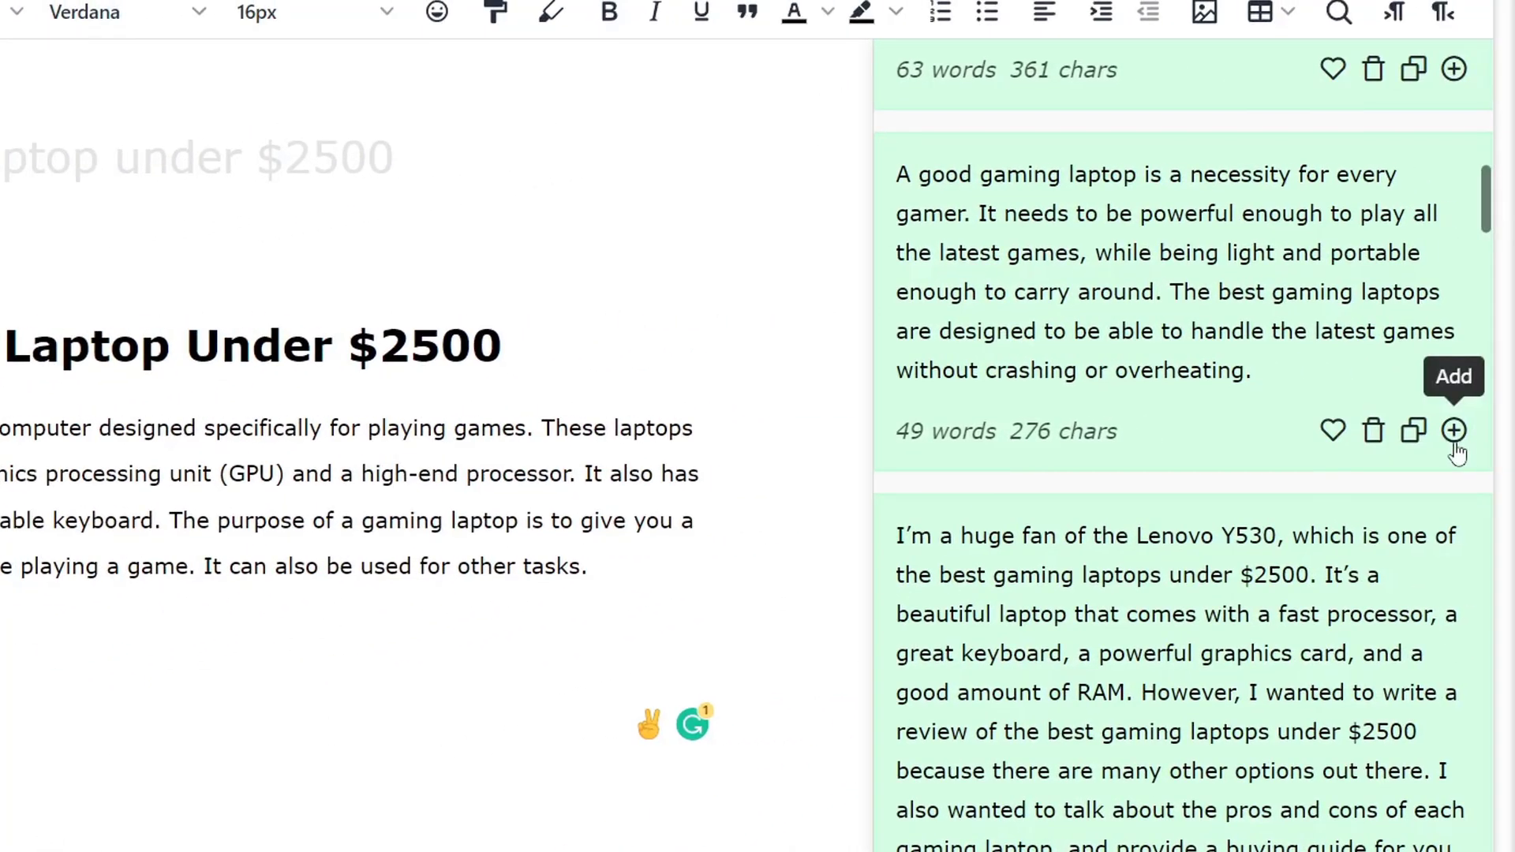
pyautogui.click(1456, 433)
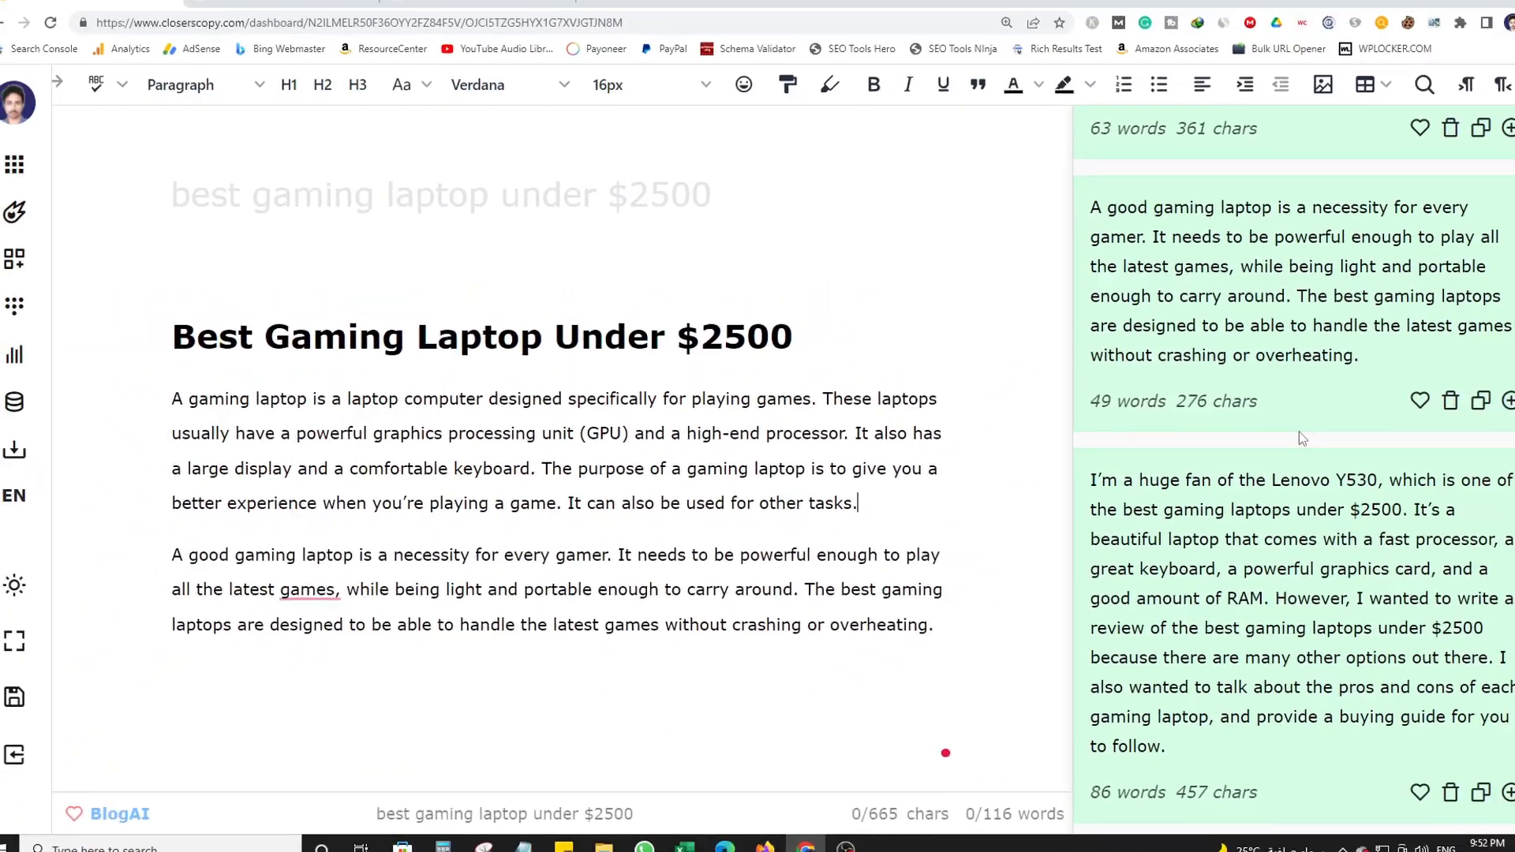
# Look over the remaining introductions and accept the Grammarly suggestion to remove the comma after "games" in the second paragraph.
pyautogui.scroll(-5, 1250, 440)
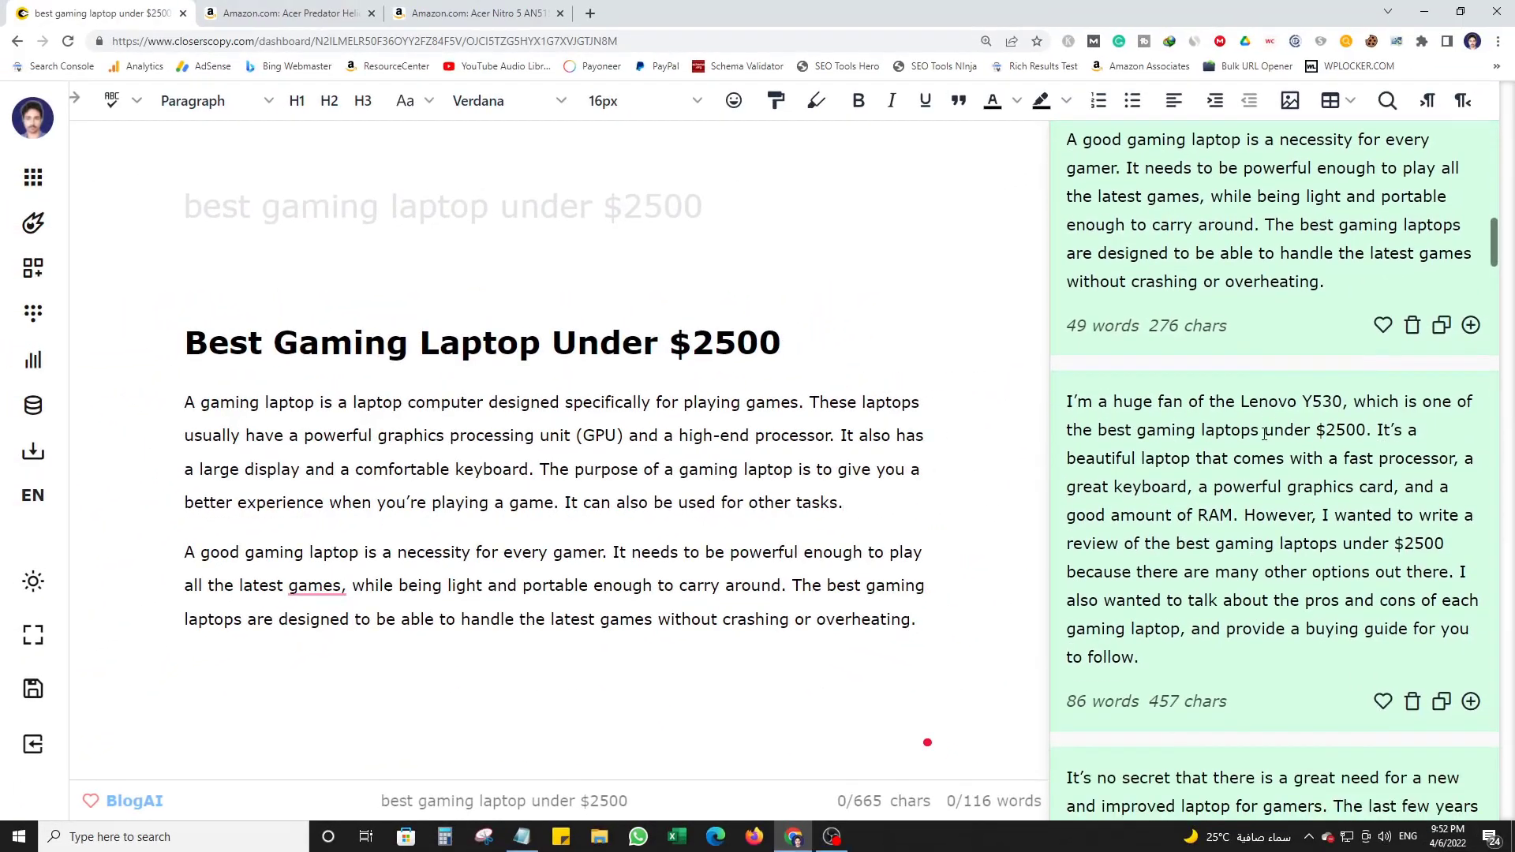
pyautogui.scroll(3, 1249, 441)
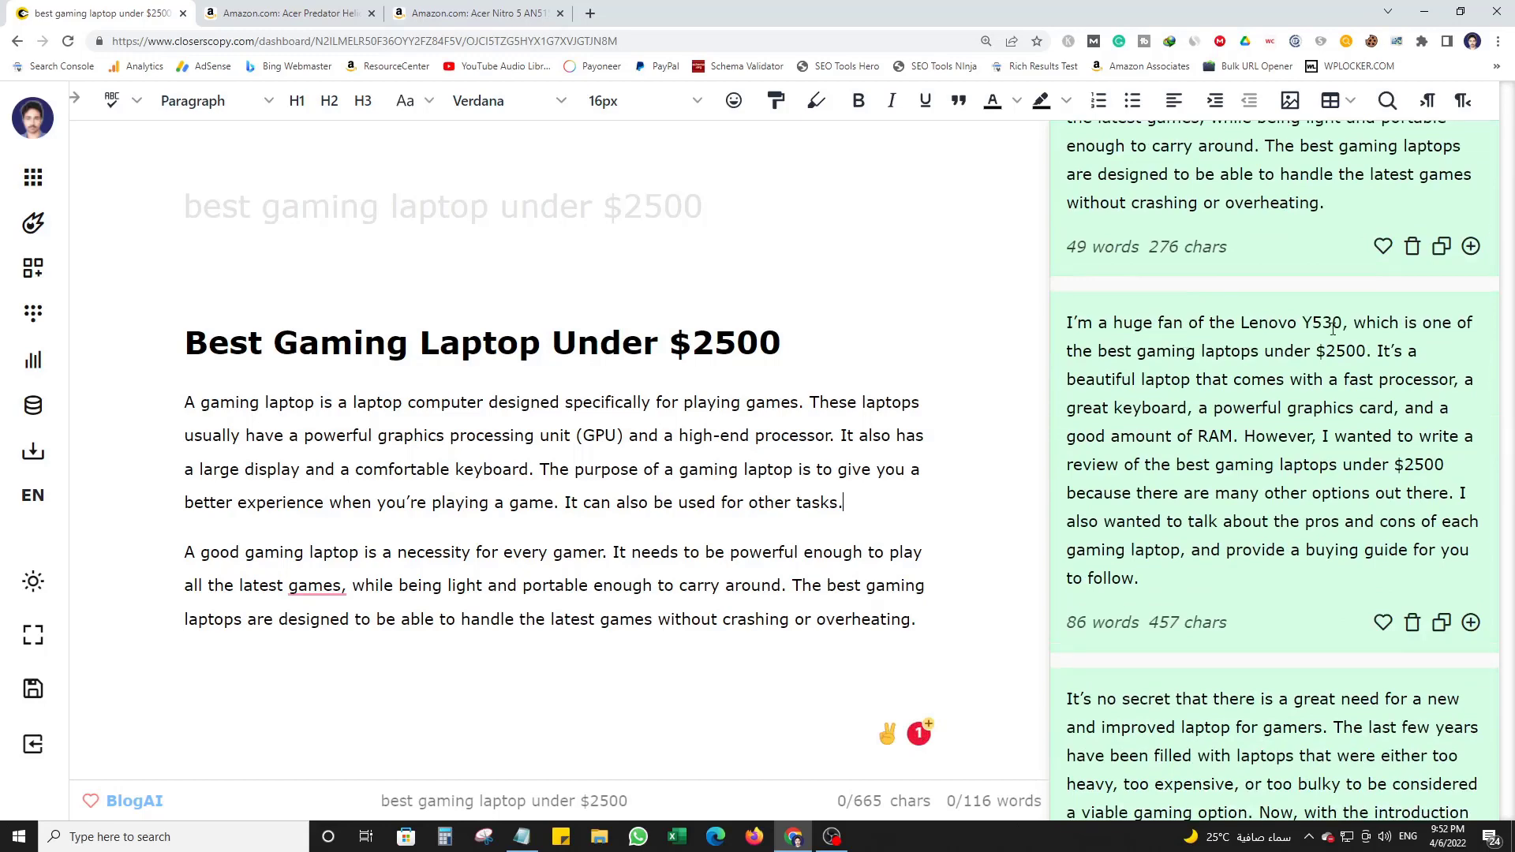
pyautogui.scroll(-6, 1334, 387)
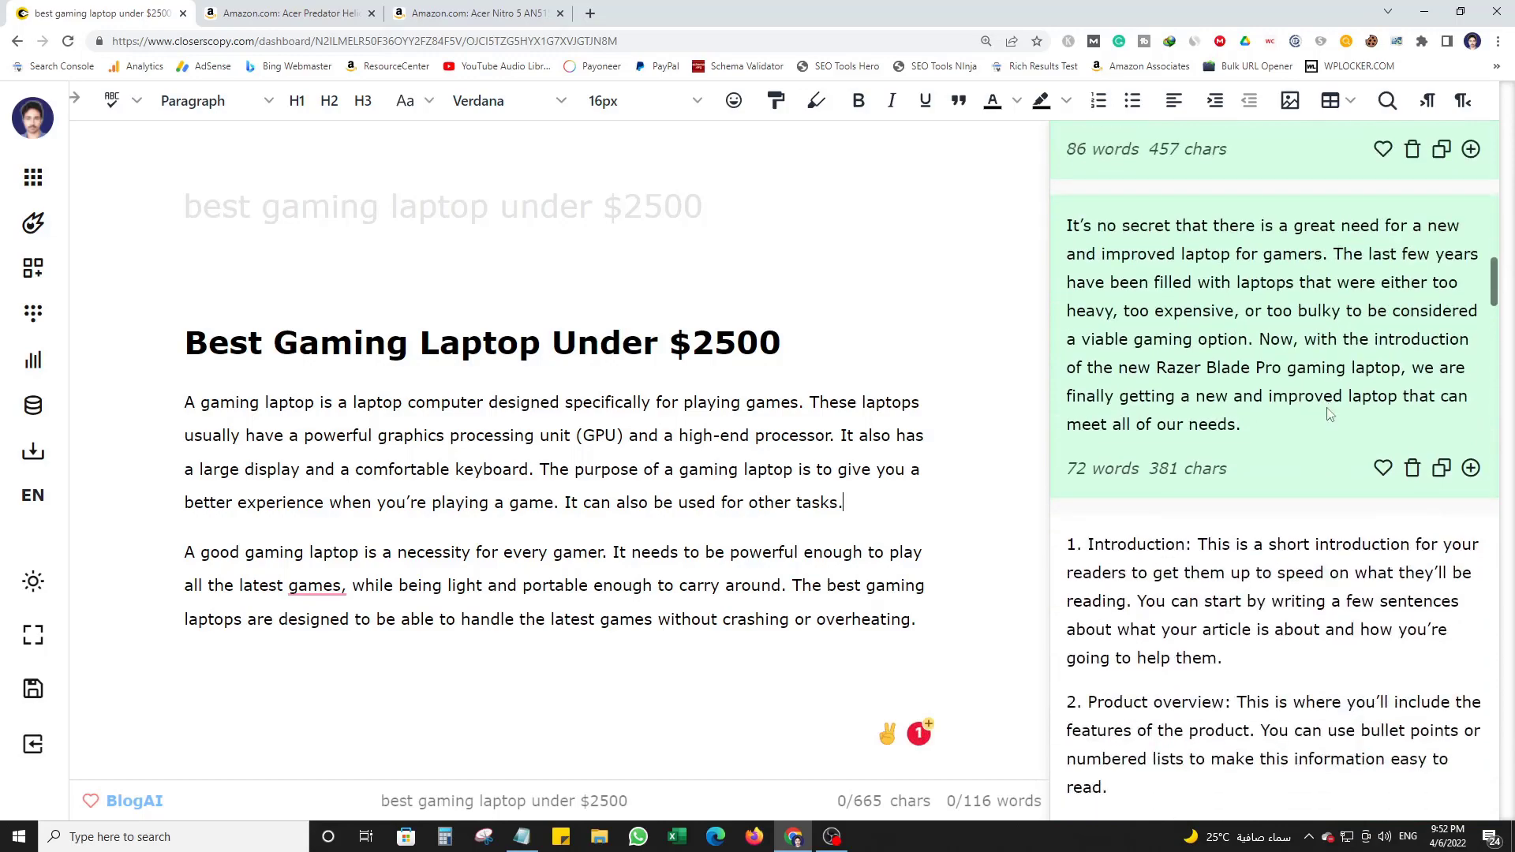
pyautogui.moveTo(315, 588)
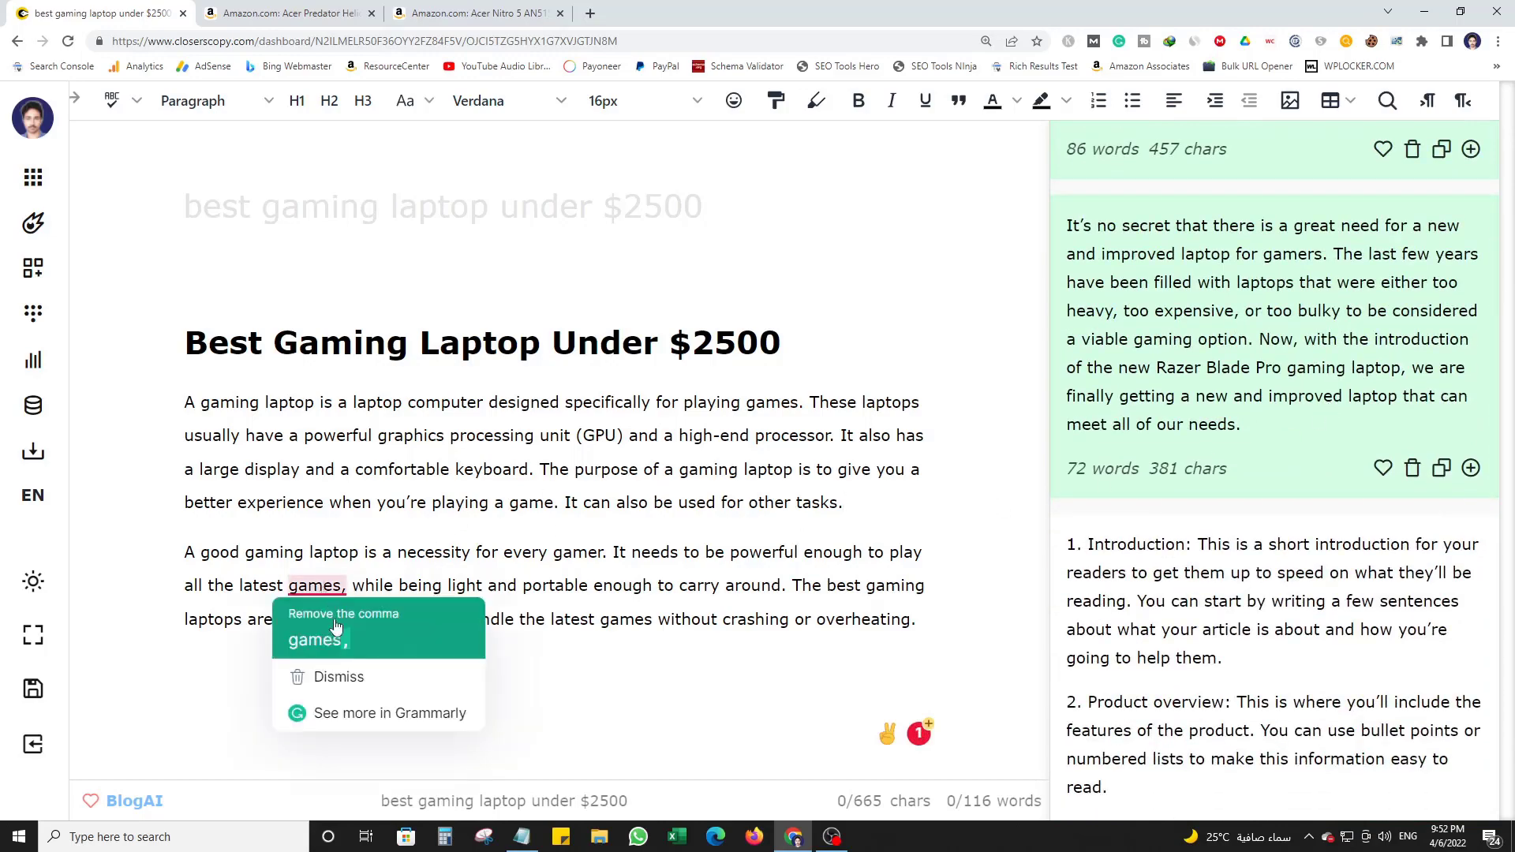
pyautogui.click(343, 632)
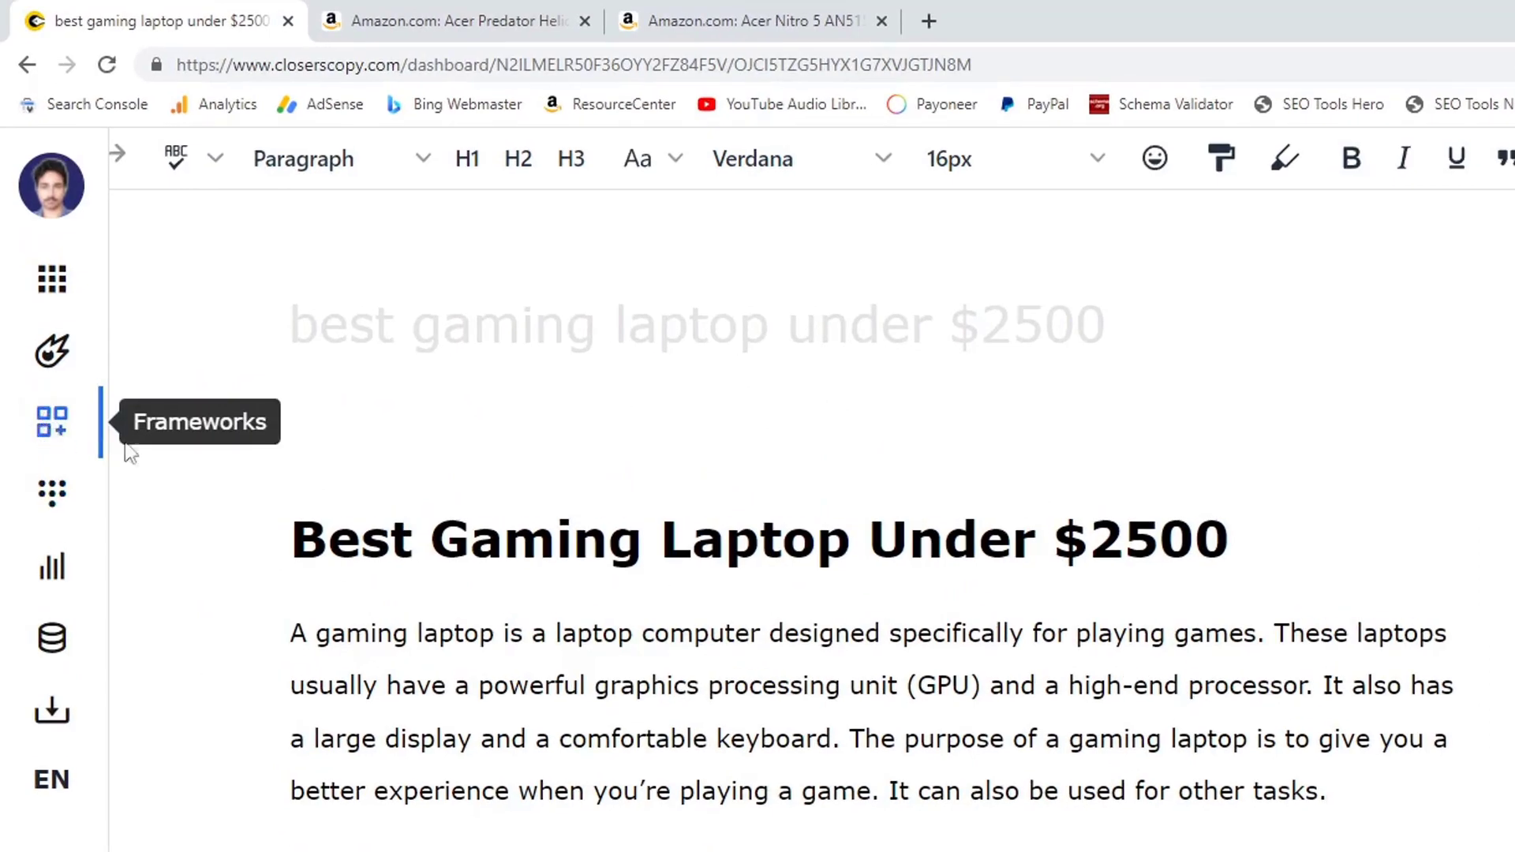
# Search the Frameworks library for "INTRO" and choose the Introduction framework from the Blogs category.
pyautogui.click(52, 422)
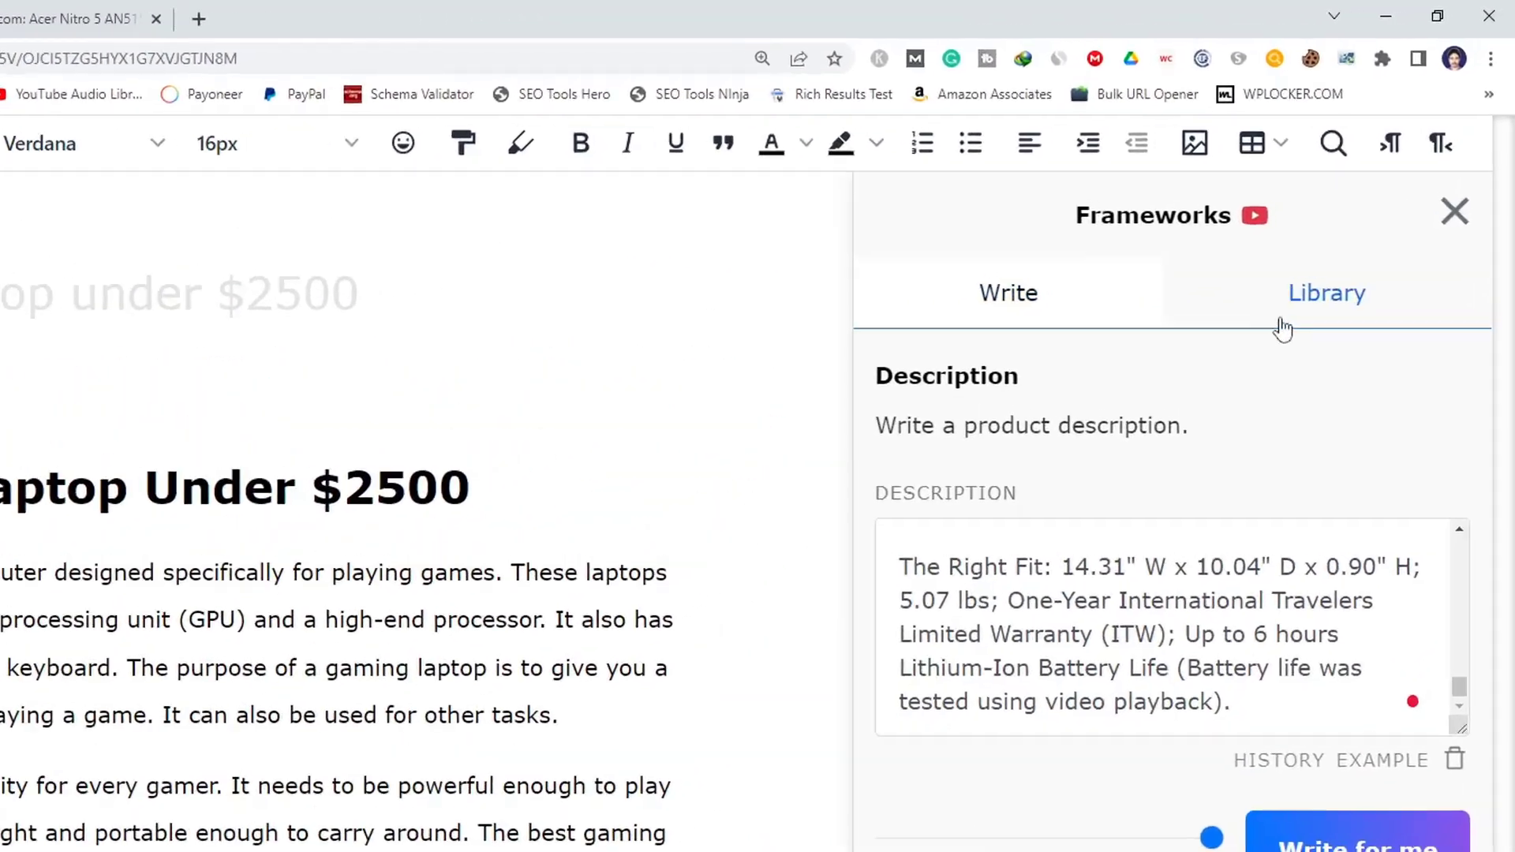
pyautogui.click(1280, 324)
pyautogui.scroll(-4, 1285, 312)
pyautogui.scroll(4, 1144, 473)
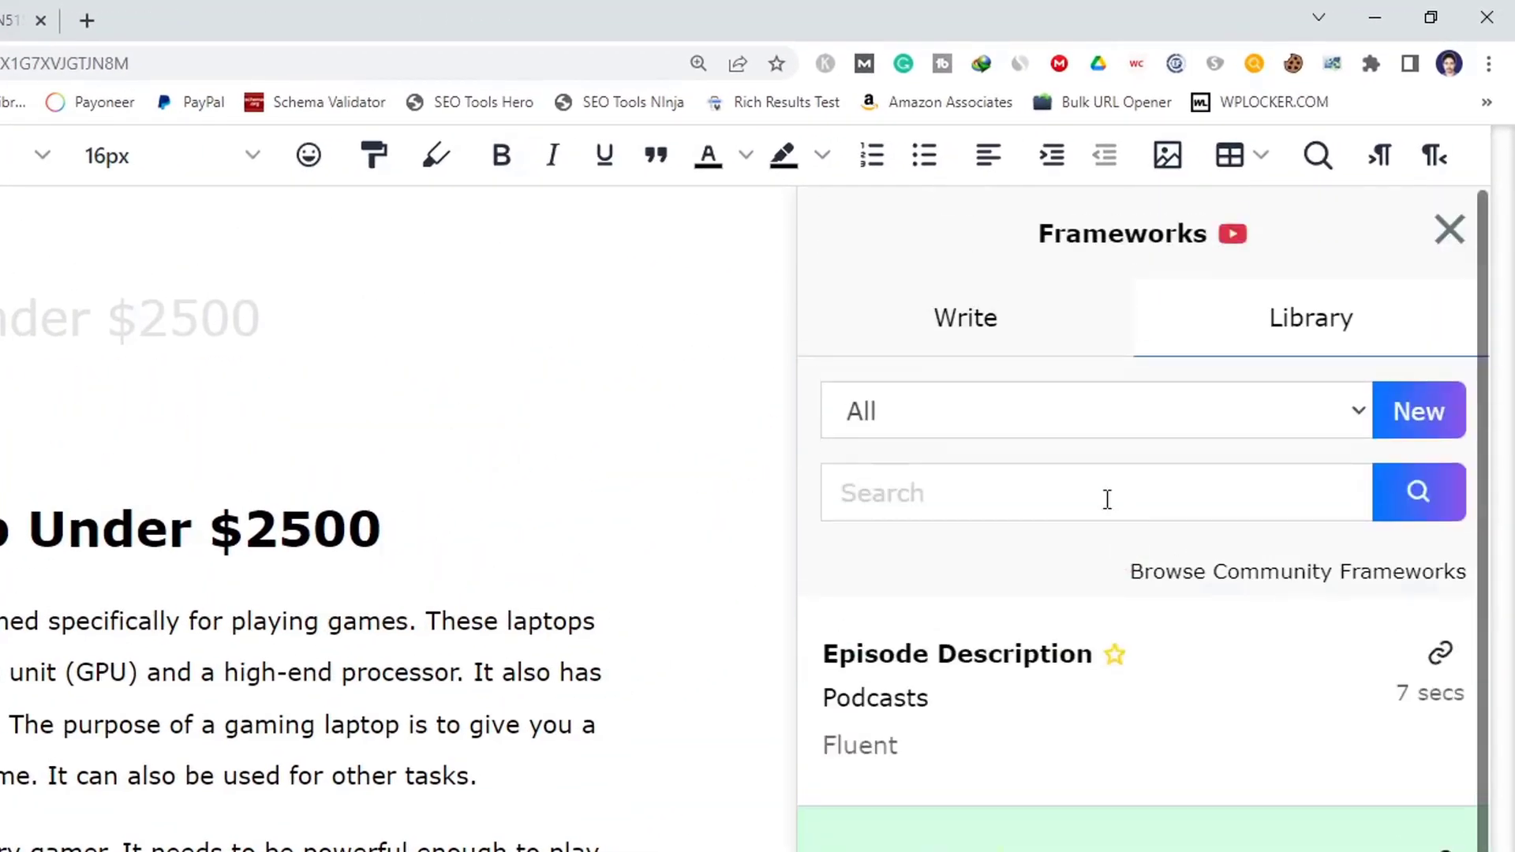
pyautogui.click(953, 485)
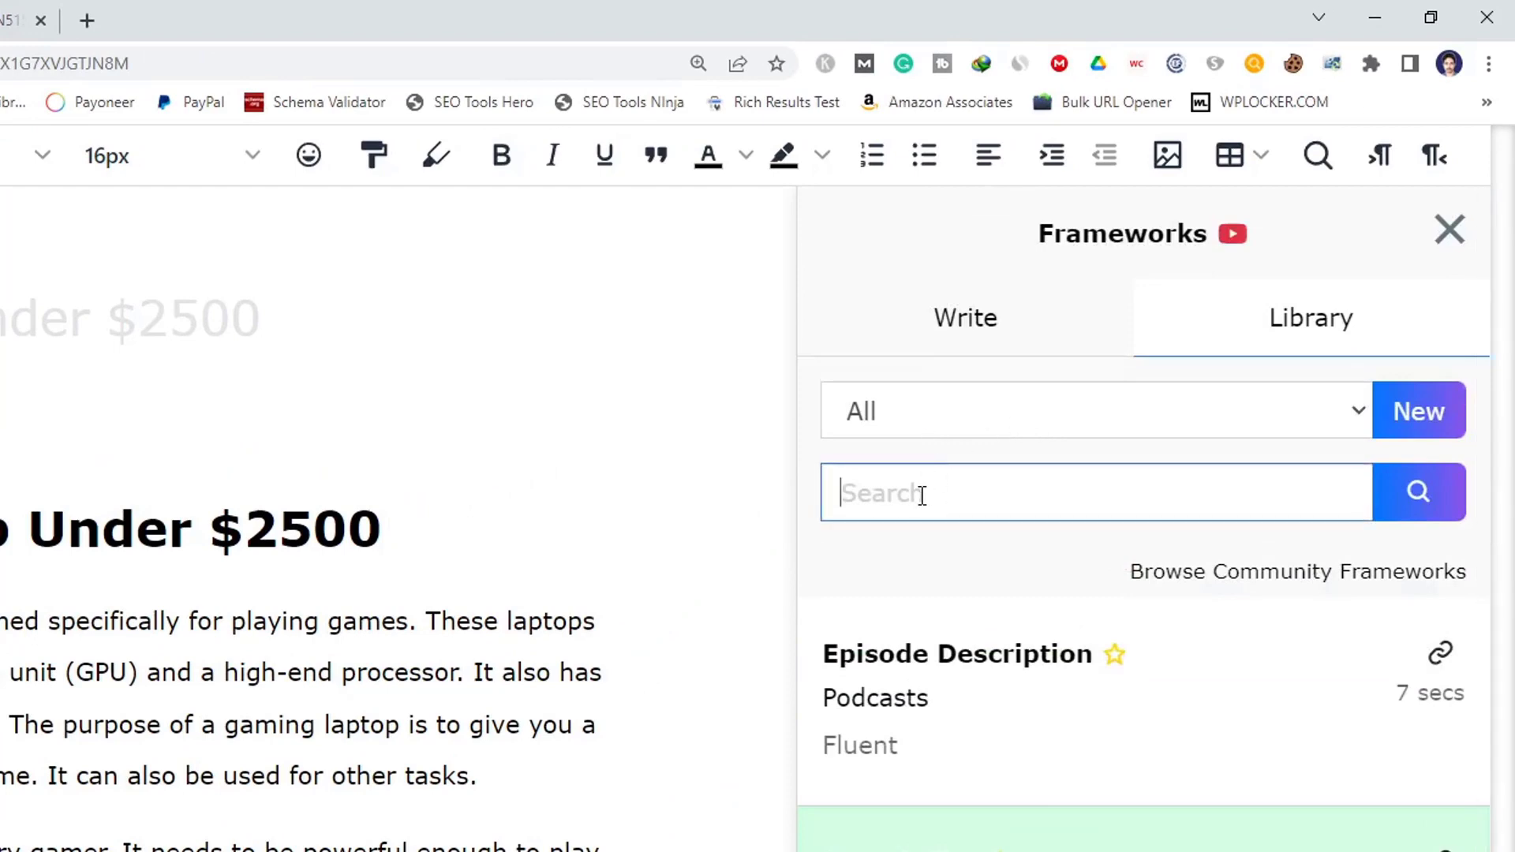
pyautogui.write('INTRO')
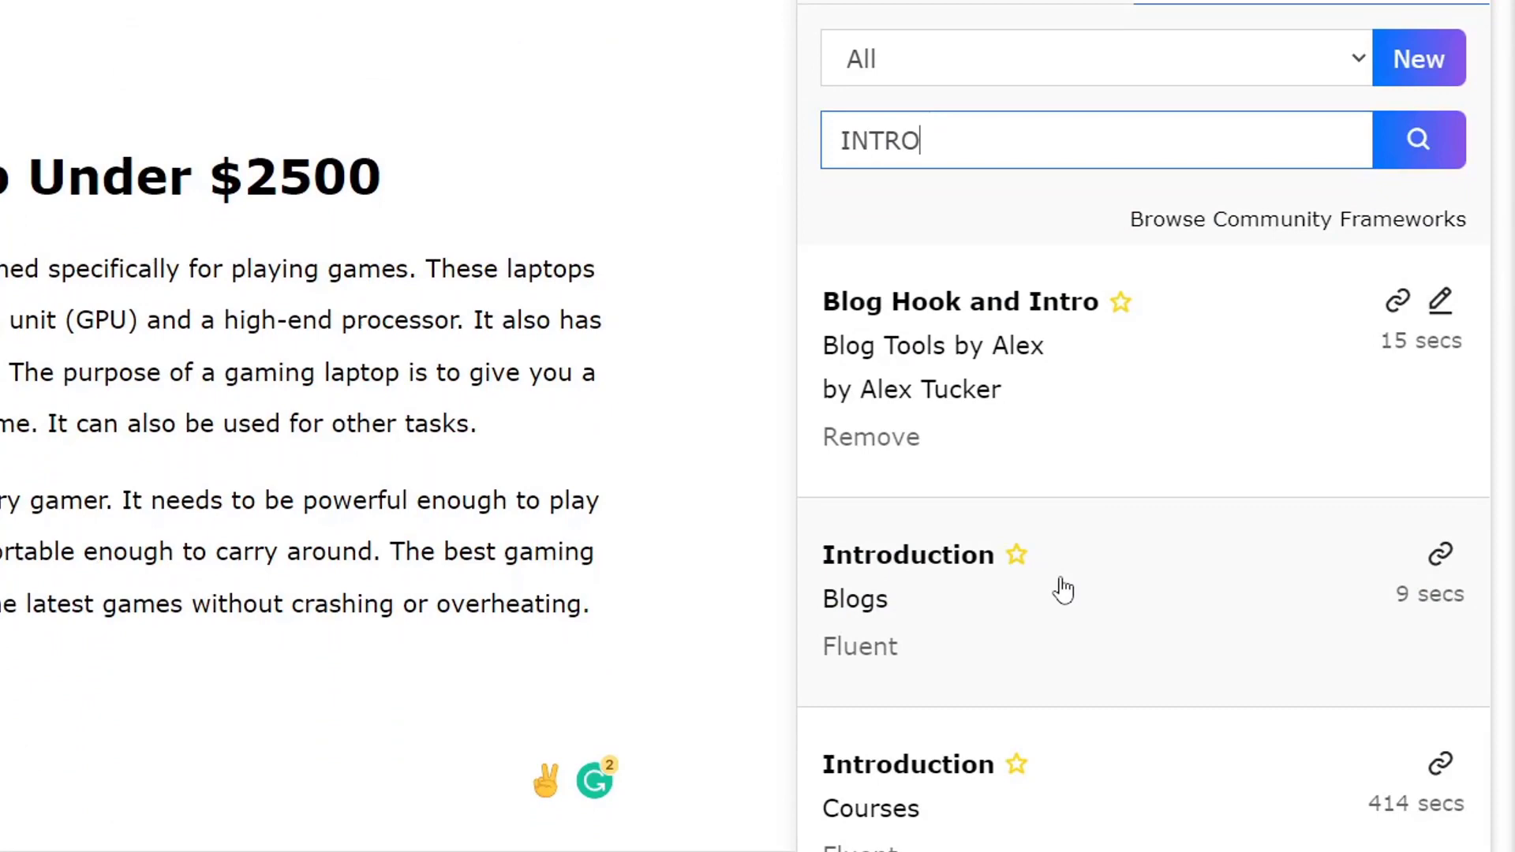
pyautogui.click(1061, 588)
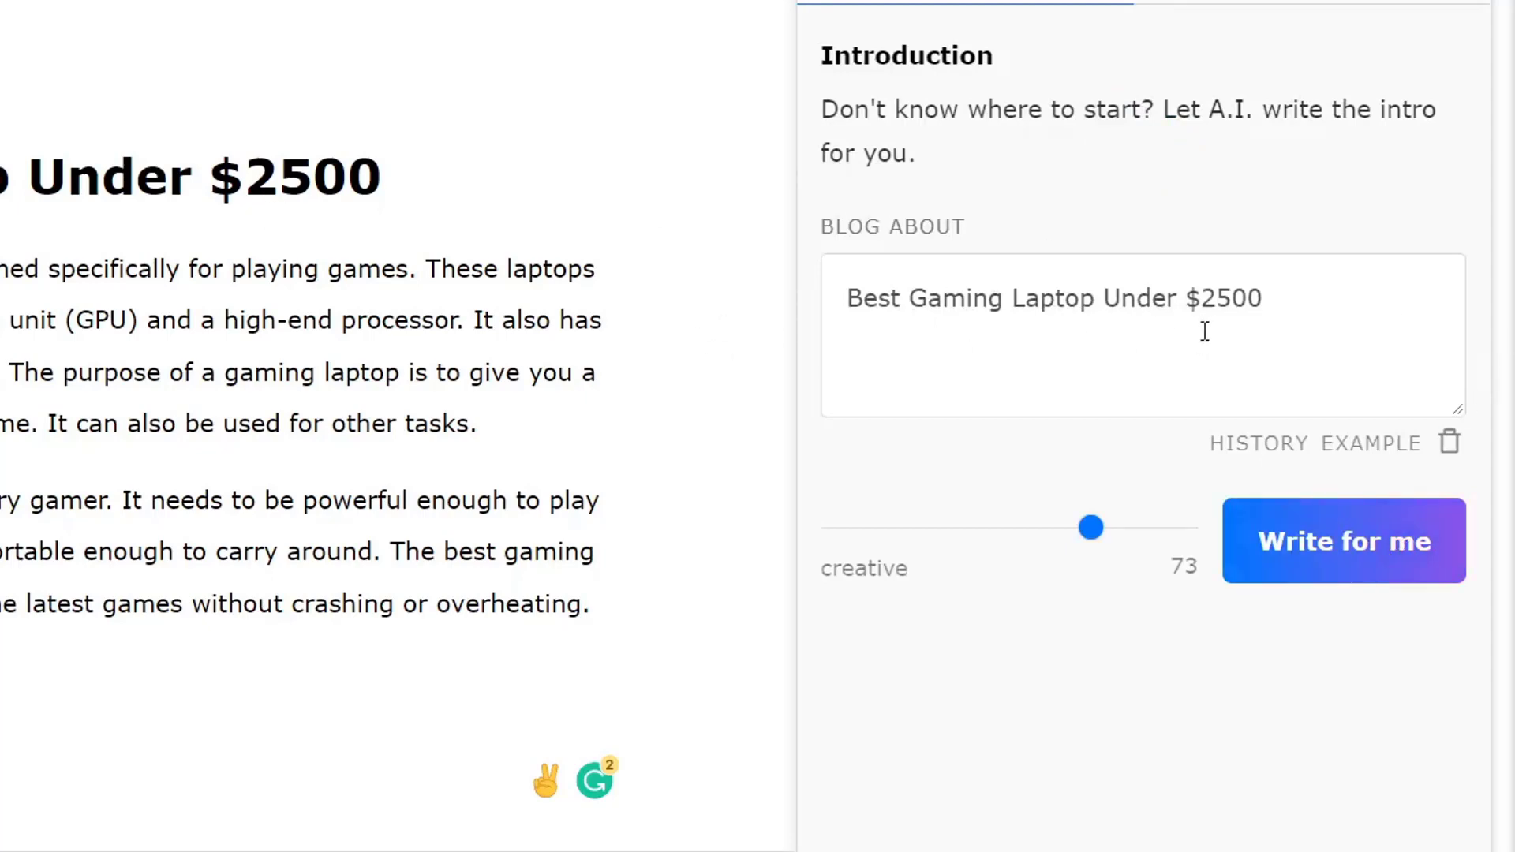
# Generate blog introductions about "Best Gaming Laptop Under $2500" with creativity at 73 and review the suggestions.
pyautogui.click(1354, 545)
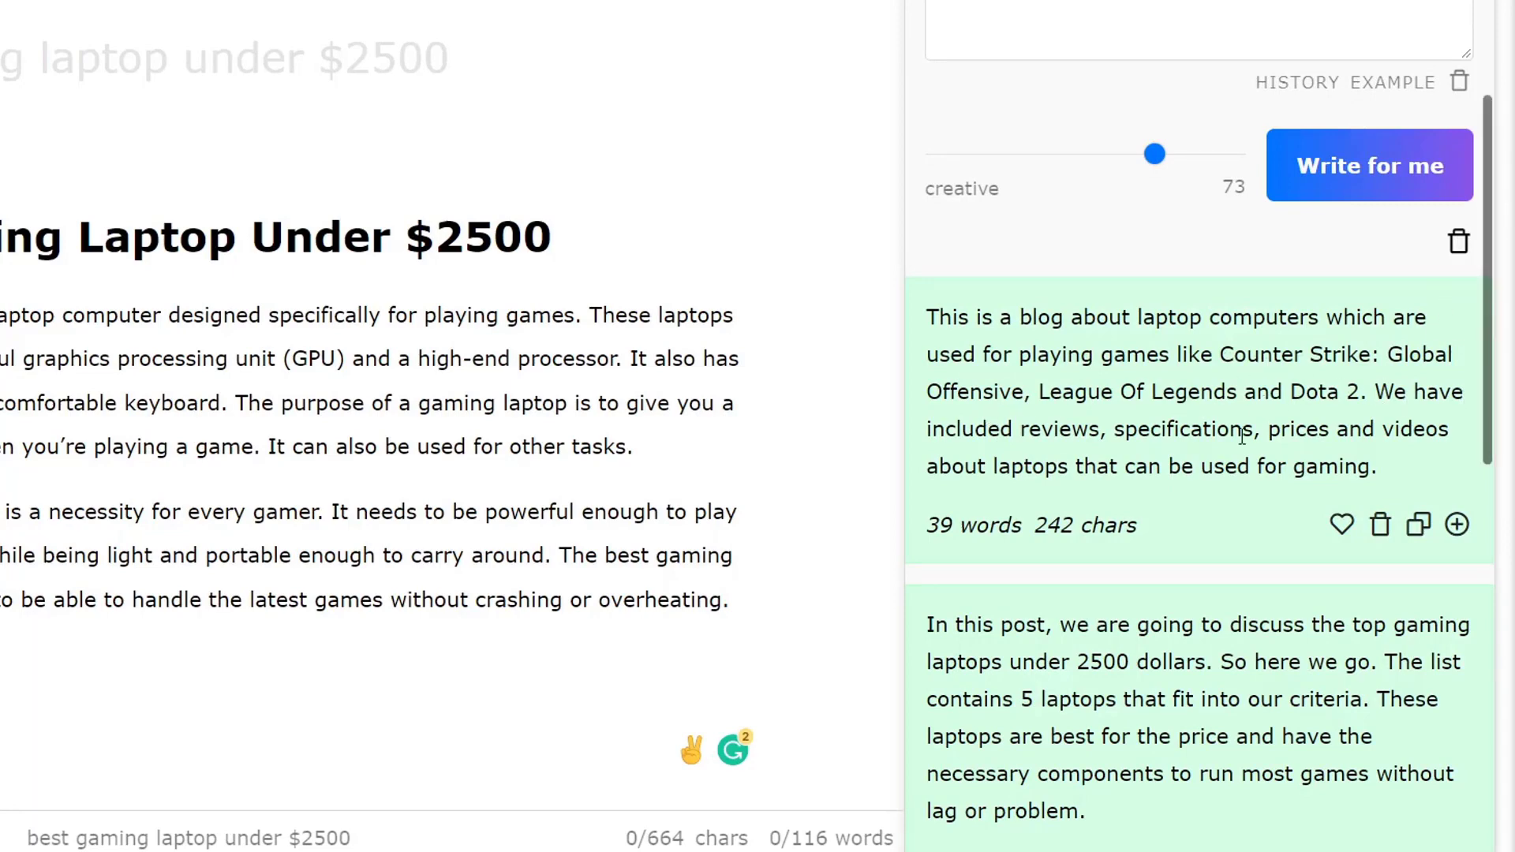
pyautogui.scroll(-4, 1243, 436)
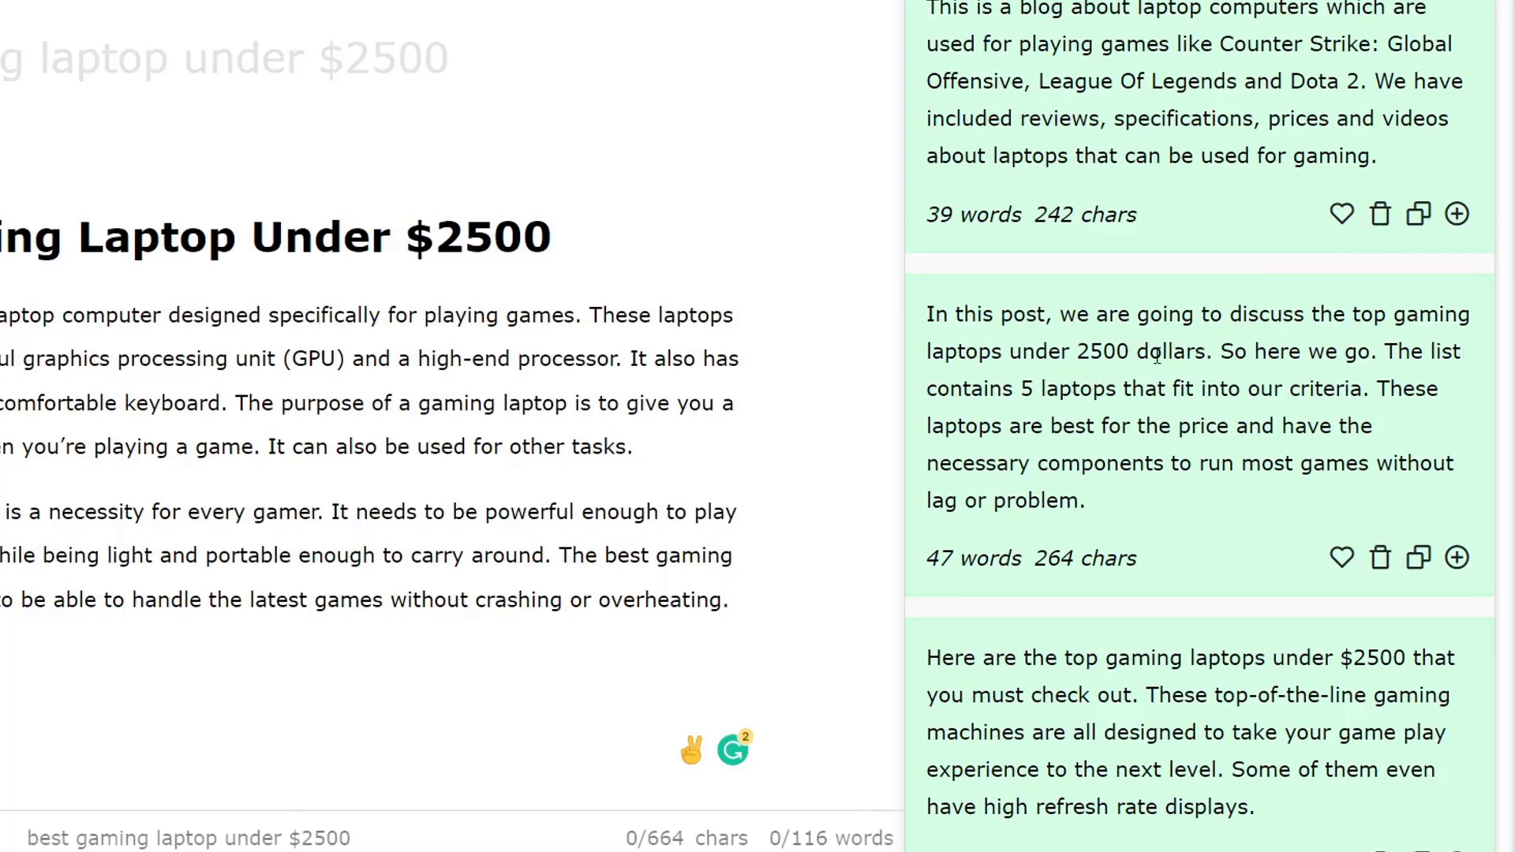
pyautogui.scroll(-4, 1268, 388)
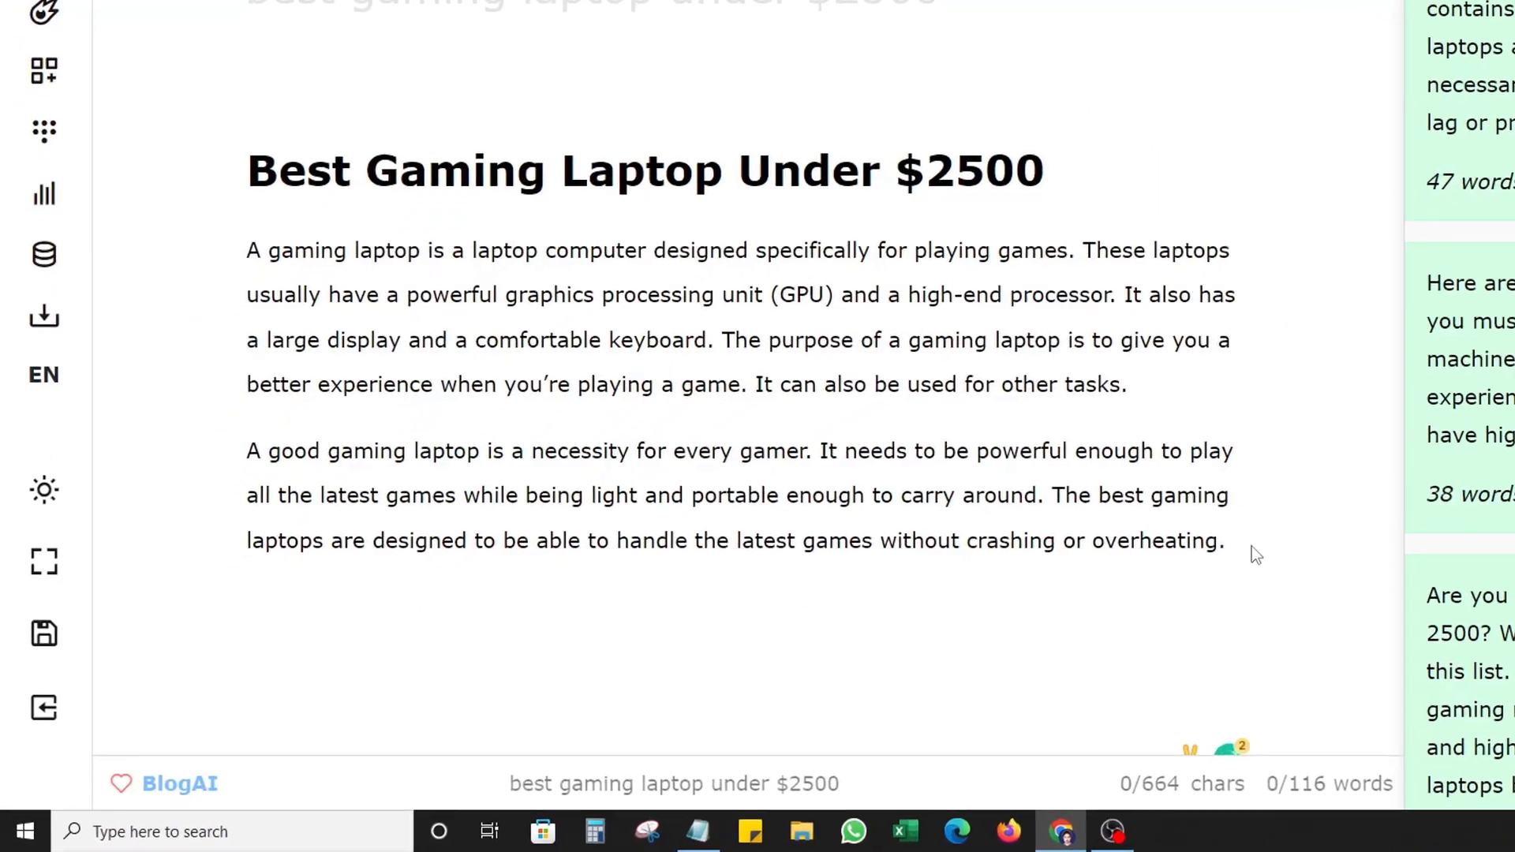
# Write the line "Top 10 Picks | Best Gaming Laptop Under $2500" below the two introduction paragraphs.
pyautogui.write('tOP')
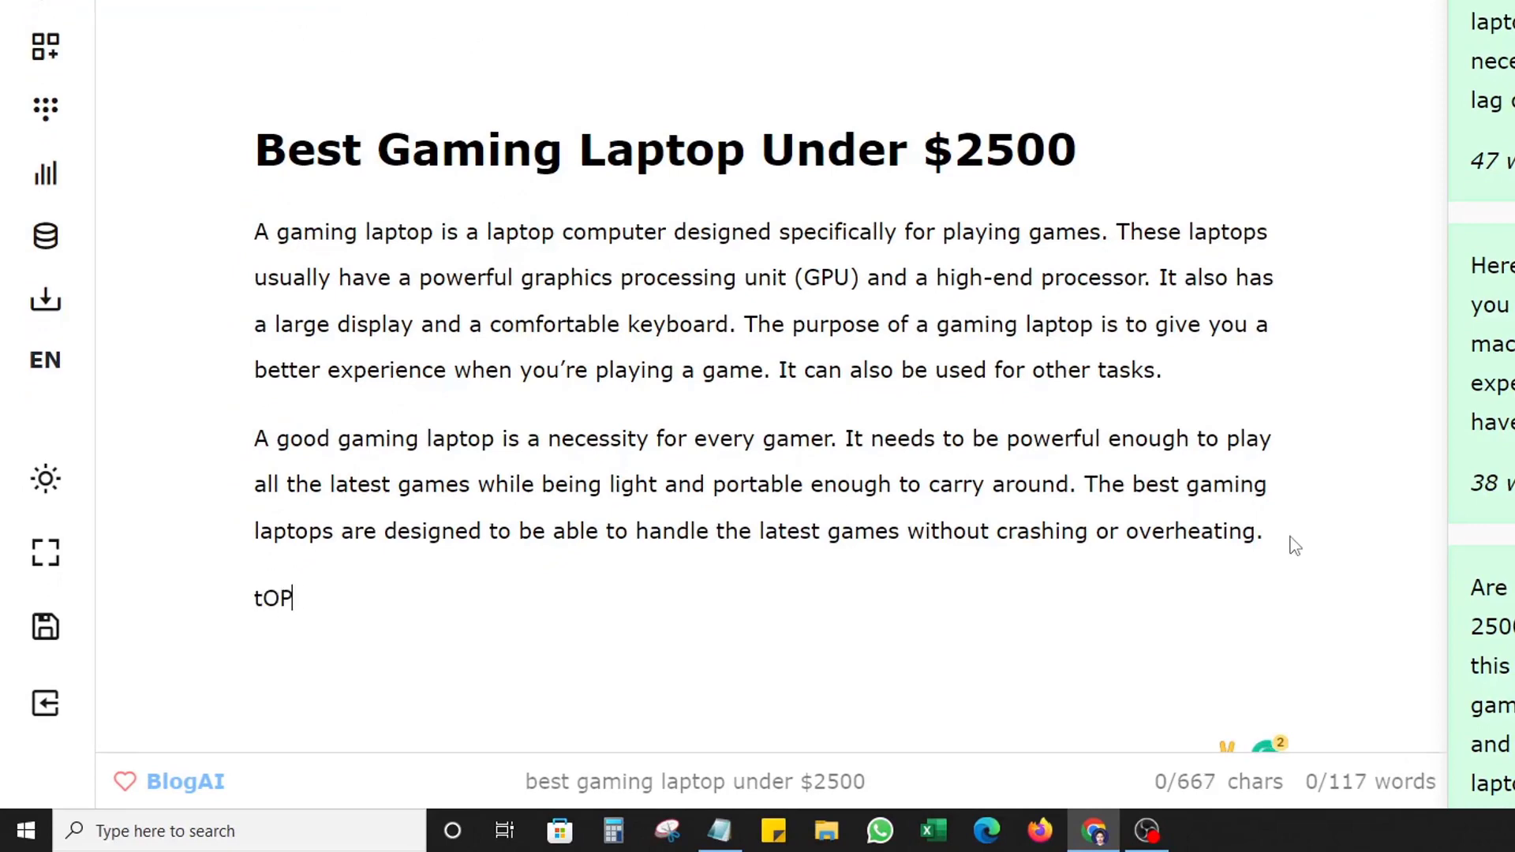
pyautogui.press('BackSpace')
pyautogui.press('BackSpace')
pyautogui.press('BackSpace')
pyautogui.write('Tp')
pyautogui.write('op ')
pyautogui.write('10 Picks|')
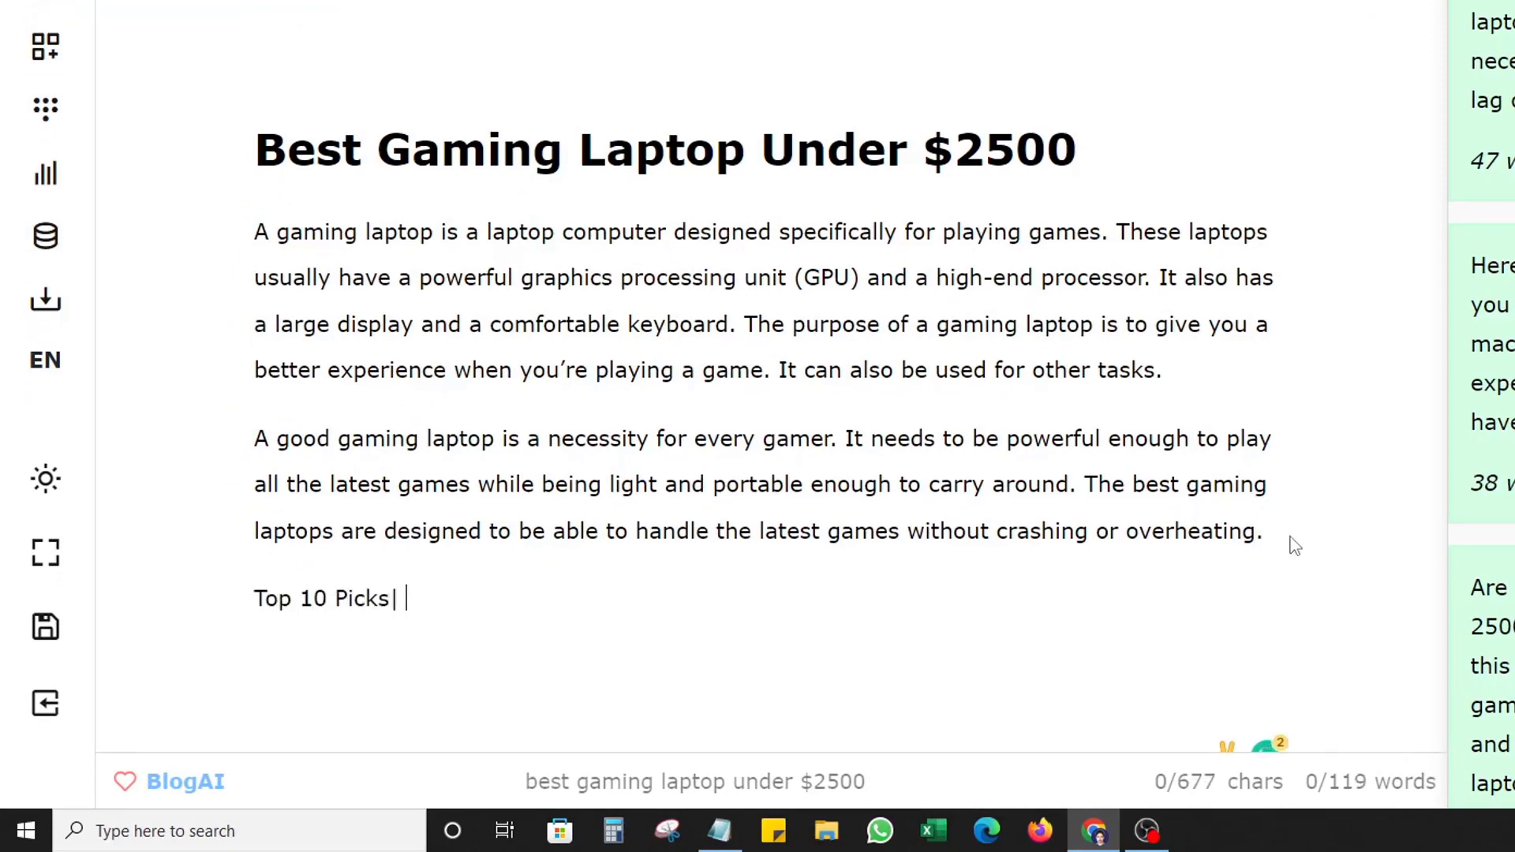
pyautogui.press('BackSpace')
pyautogui.write('|')
pyautogui.write('Best Gaming Laptop Under $2500')
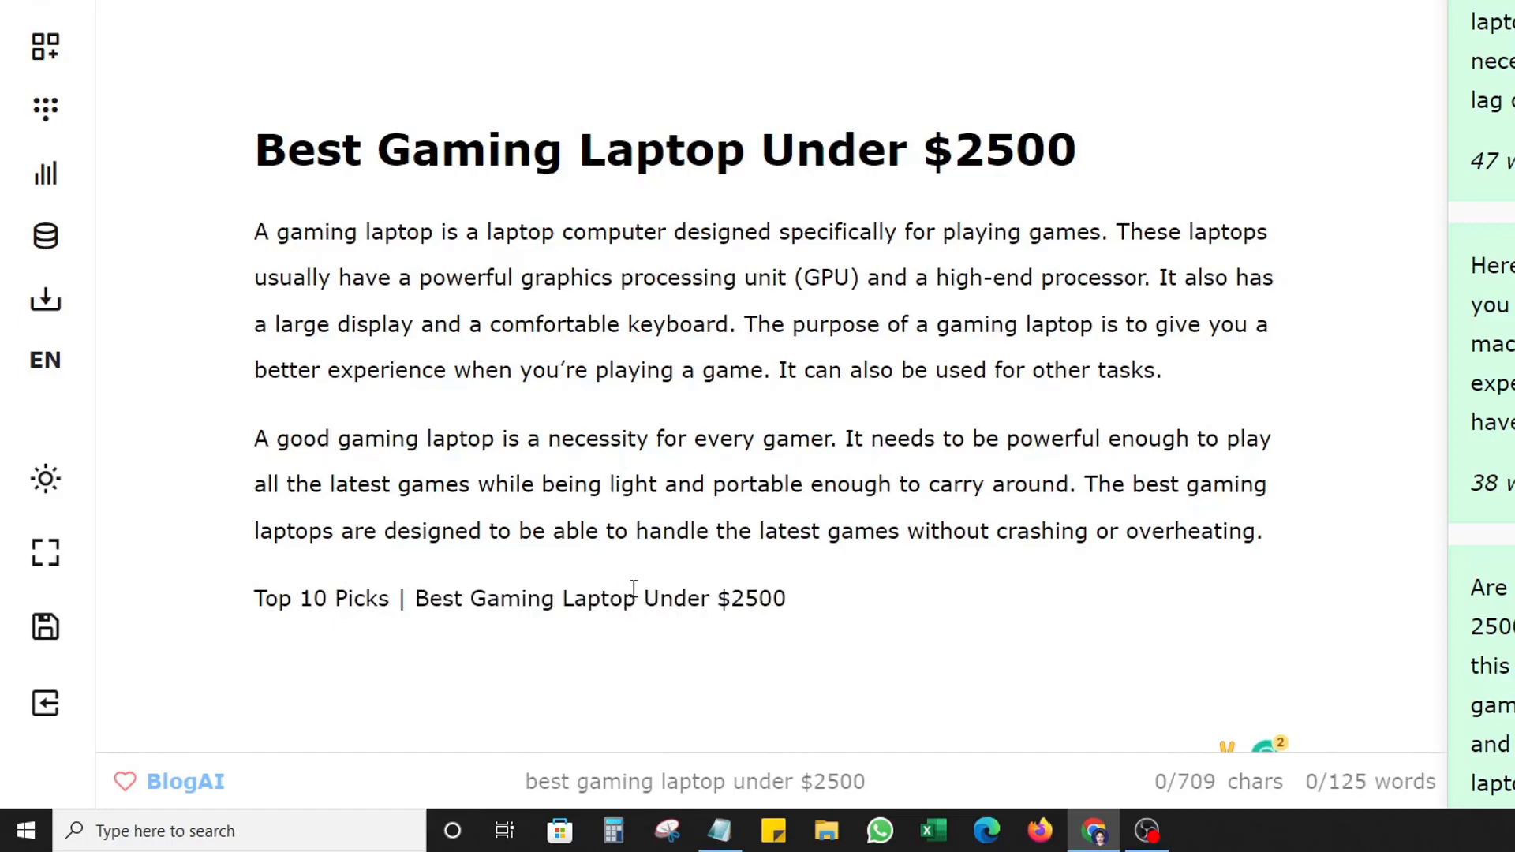
# Format the "Top 10 Picks" line as a level 2 heading and start a new line below it.
pyautogui.moveTo(633, 588); pyautogui.dragTo(636, 588)
pyautogui.tripleClick(671, 616)
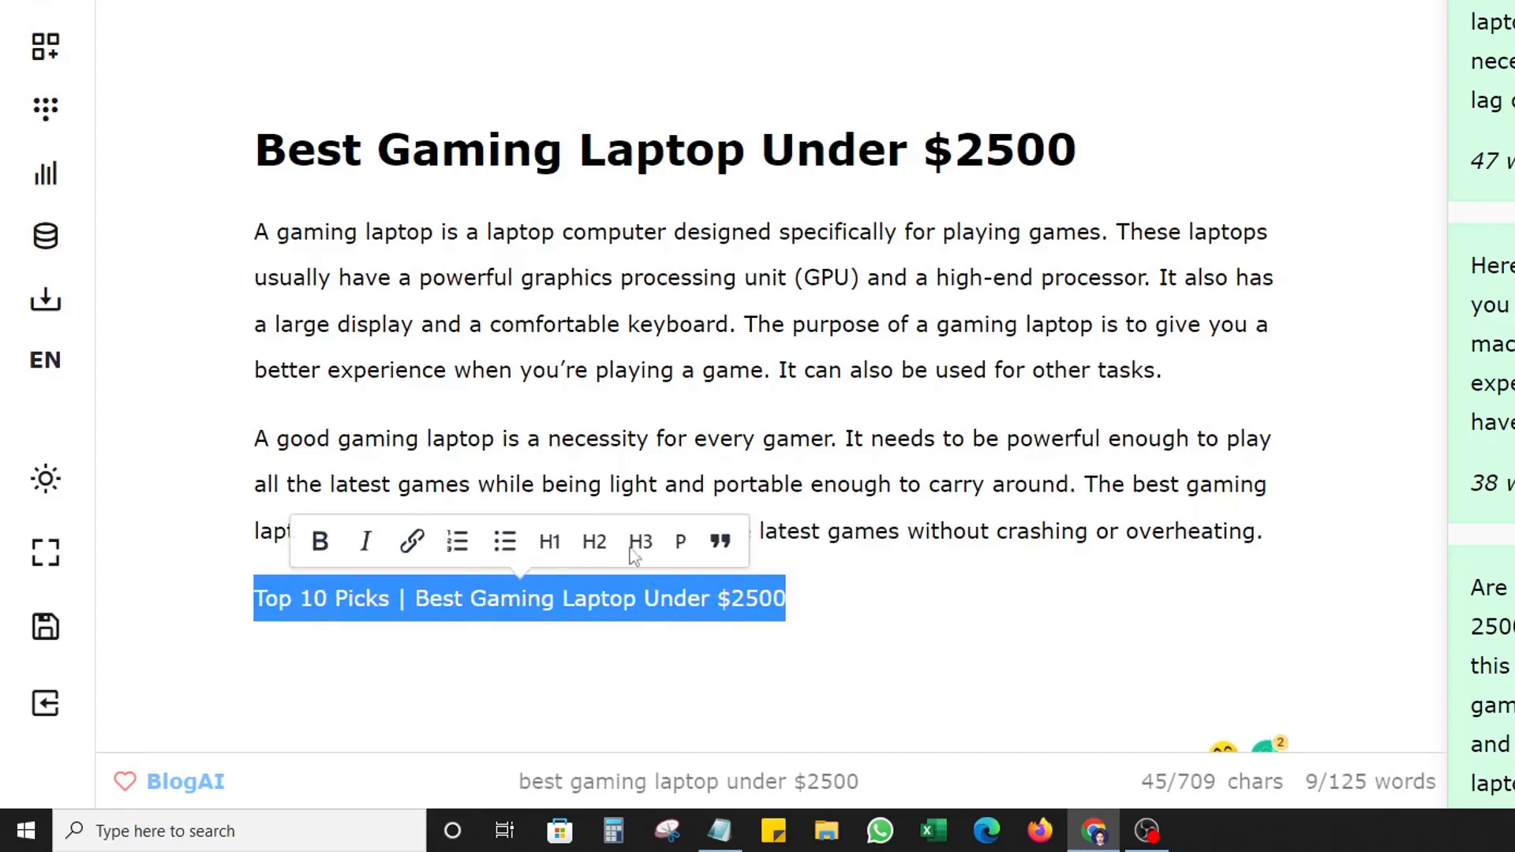
pyautogui.click(595, 542)
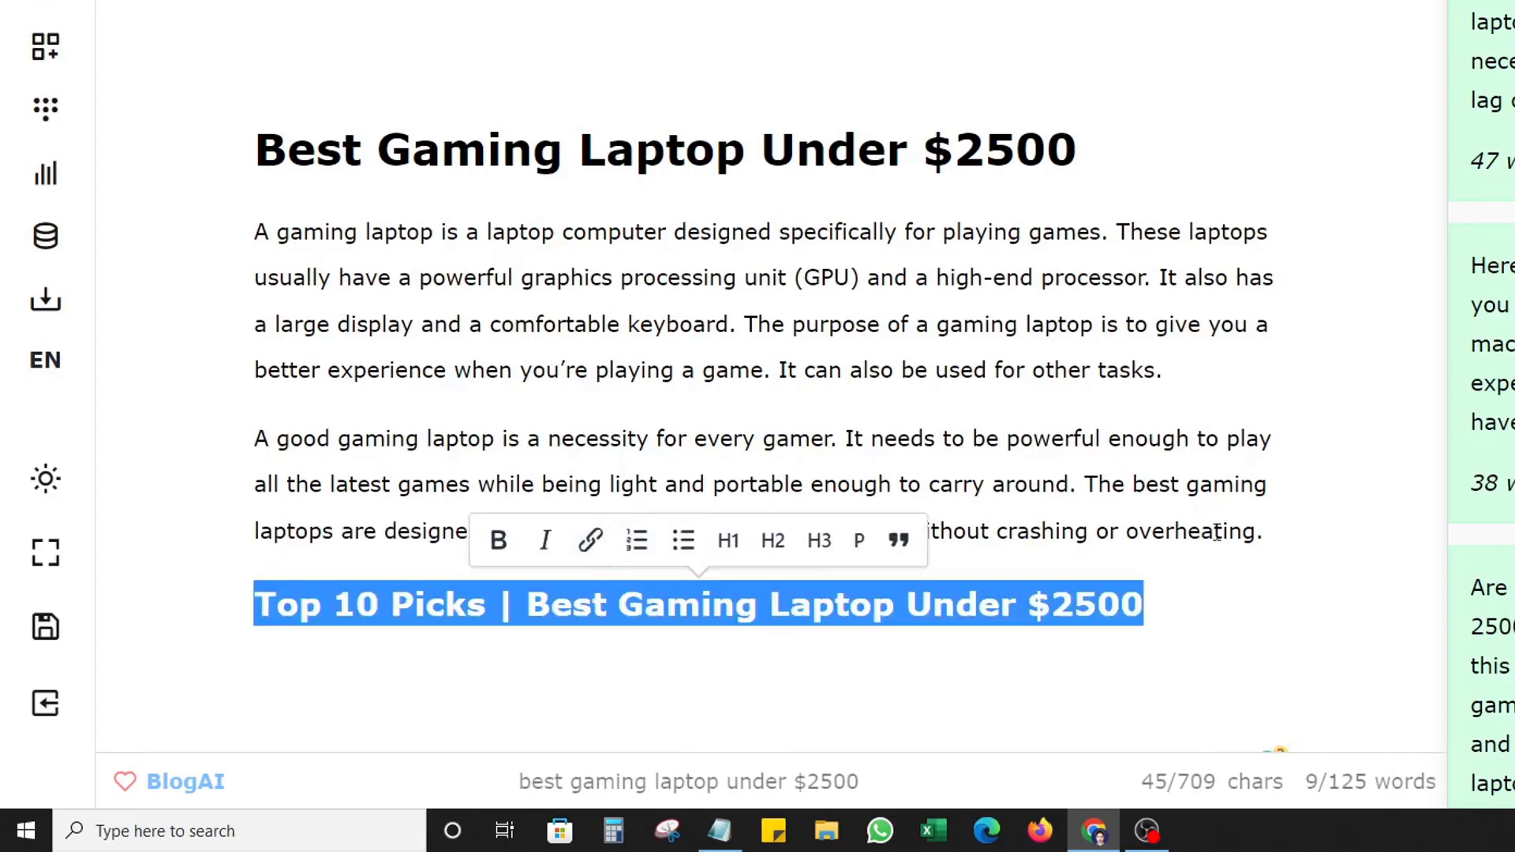
pyautogui.click(1197, 603)
pyautogui.press('Return')
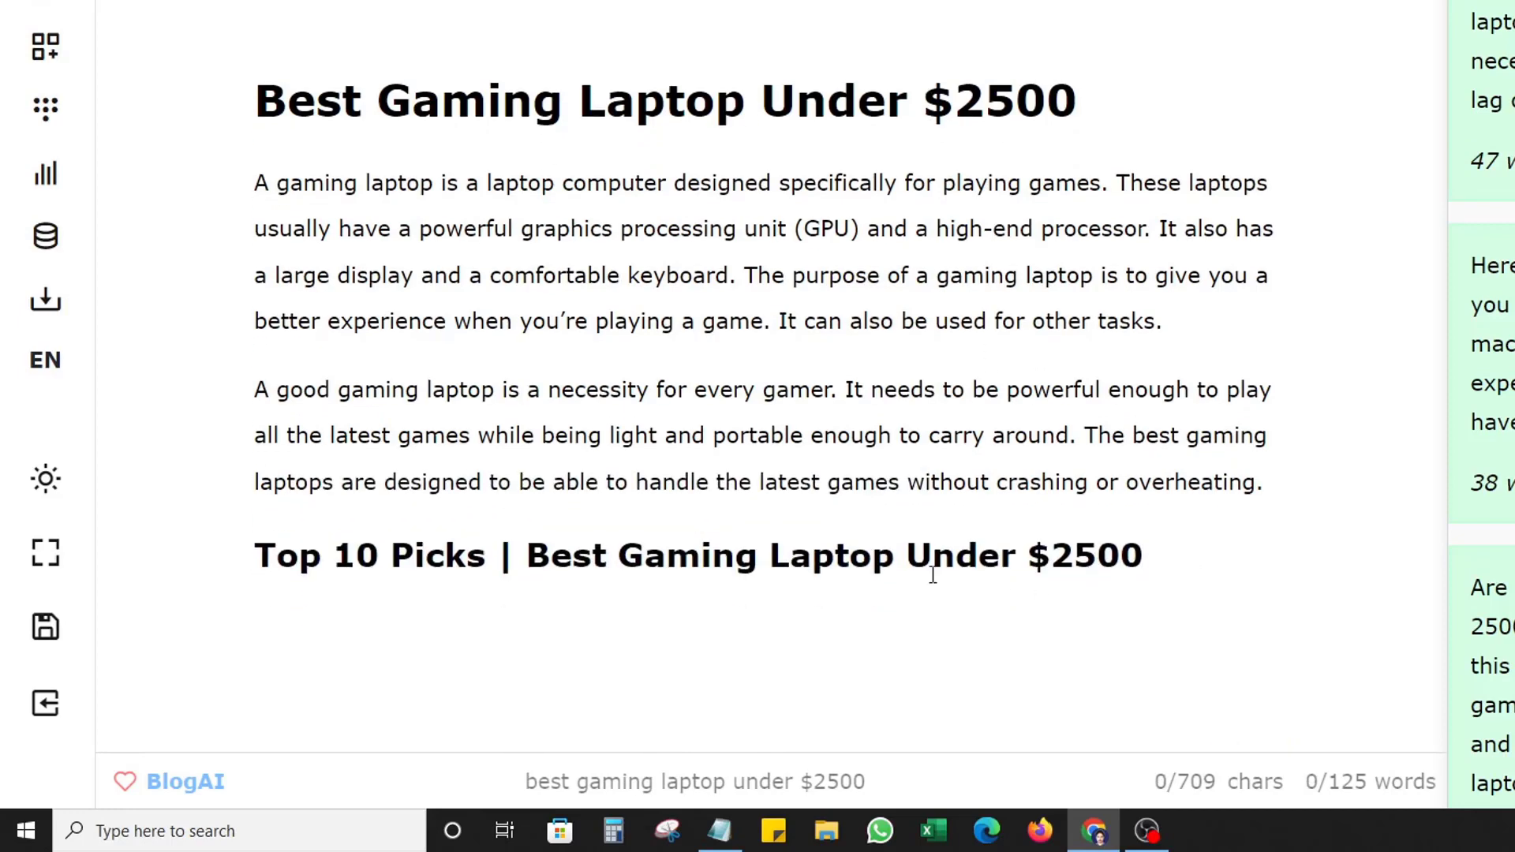
# Enter the placeholder text "table here" under the "Top 10 Picks" heading, followed by a new line.
pyautogui.scroll(-5, 872, 563)
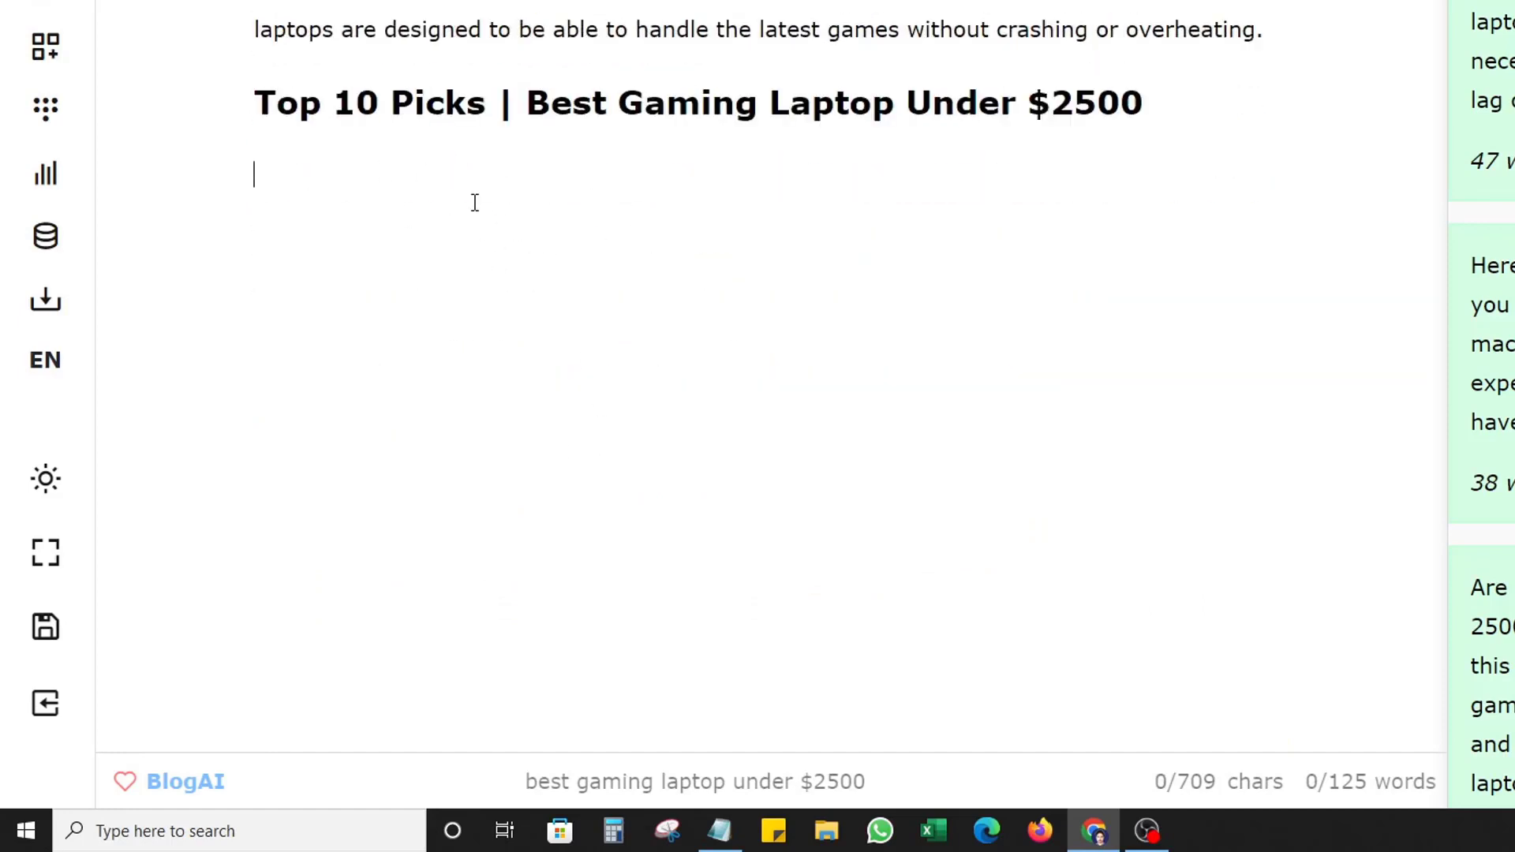
pyautogui.write('table here')
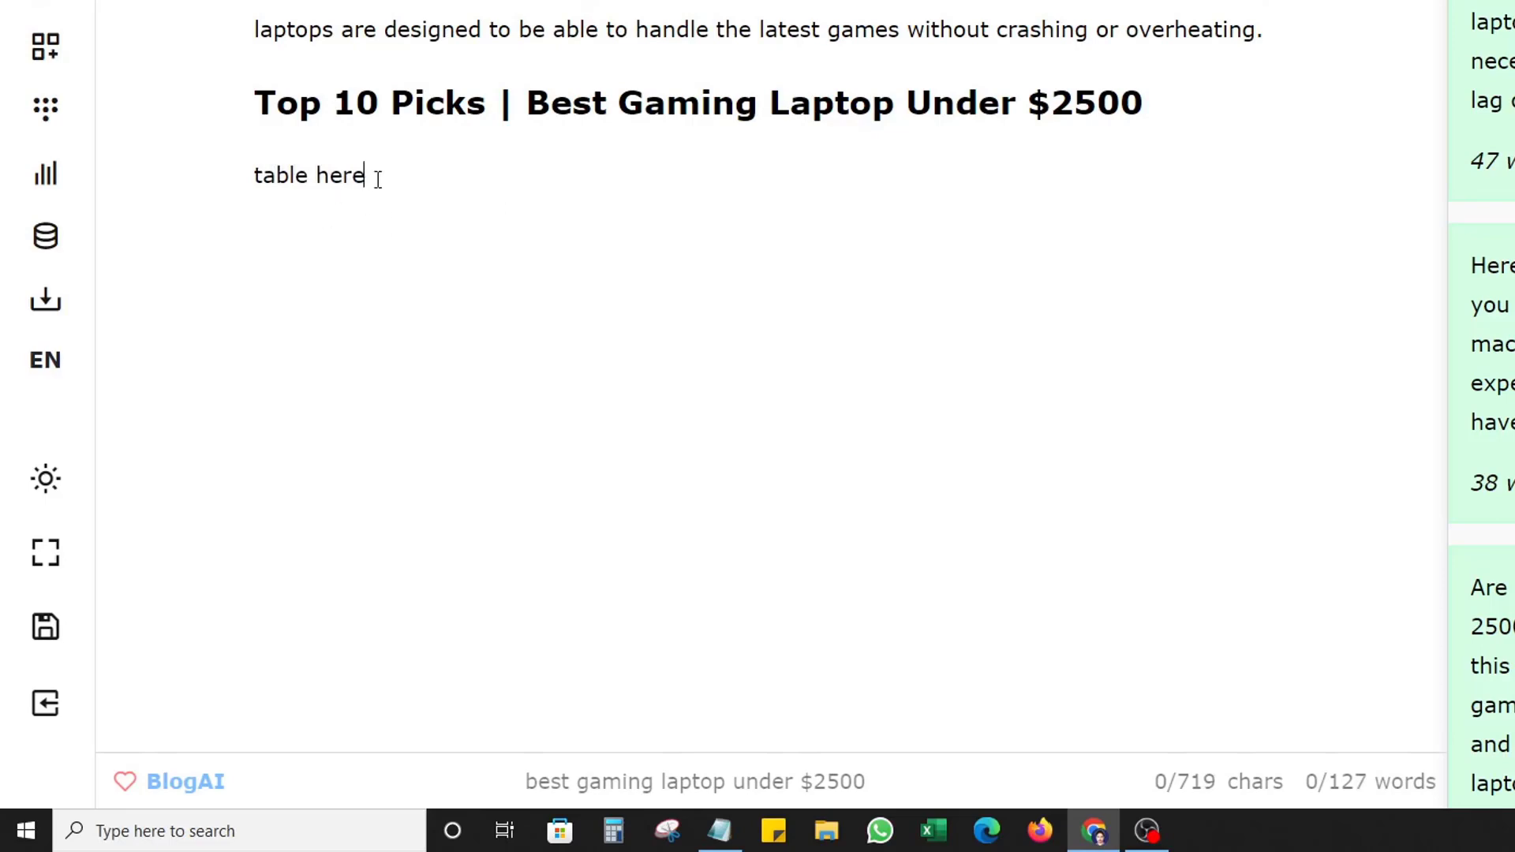
pyautogui.press('Return')
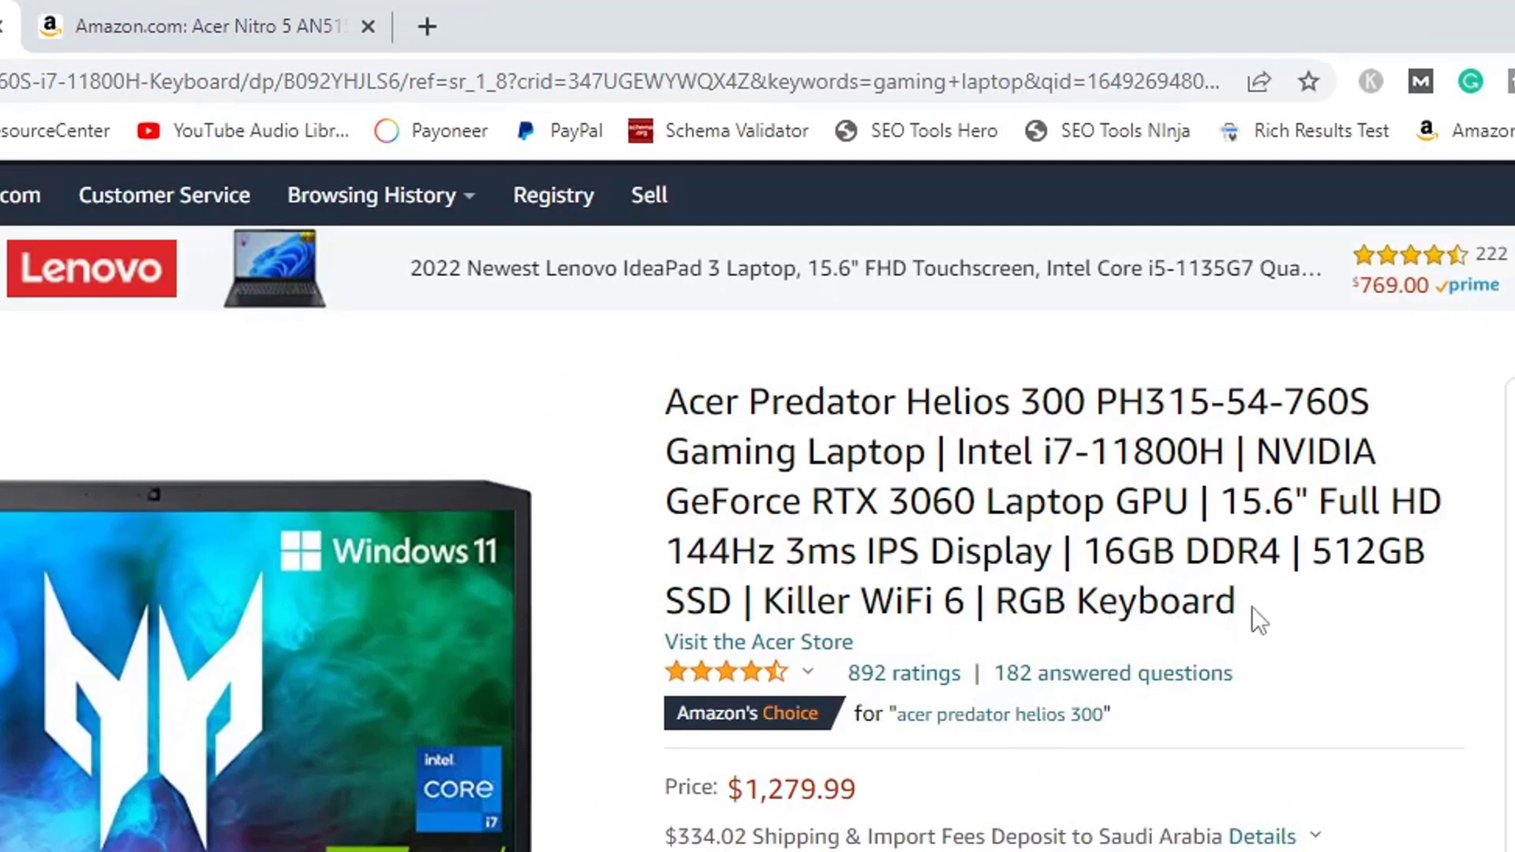
# Copy the full product title of the Acer Predator Helios 300 PH315-54-760S from its Amazon listing.
pyautogui.moveTo(1255, 619); pyautogui.dragTo(676, 403)
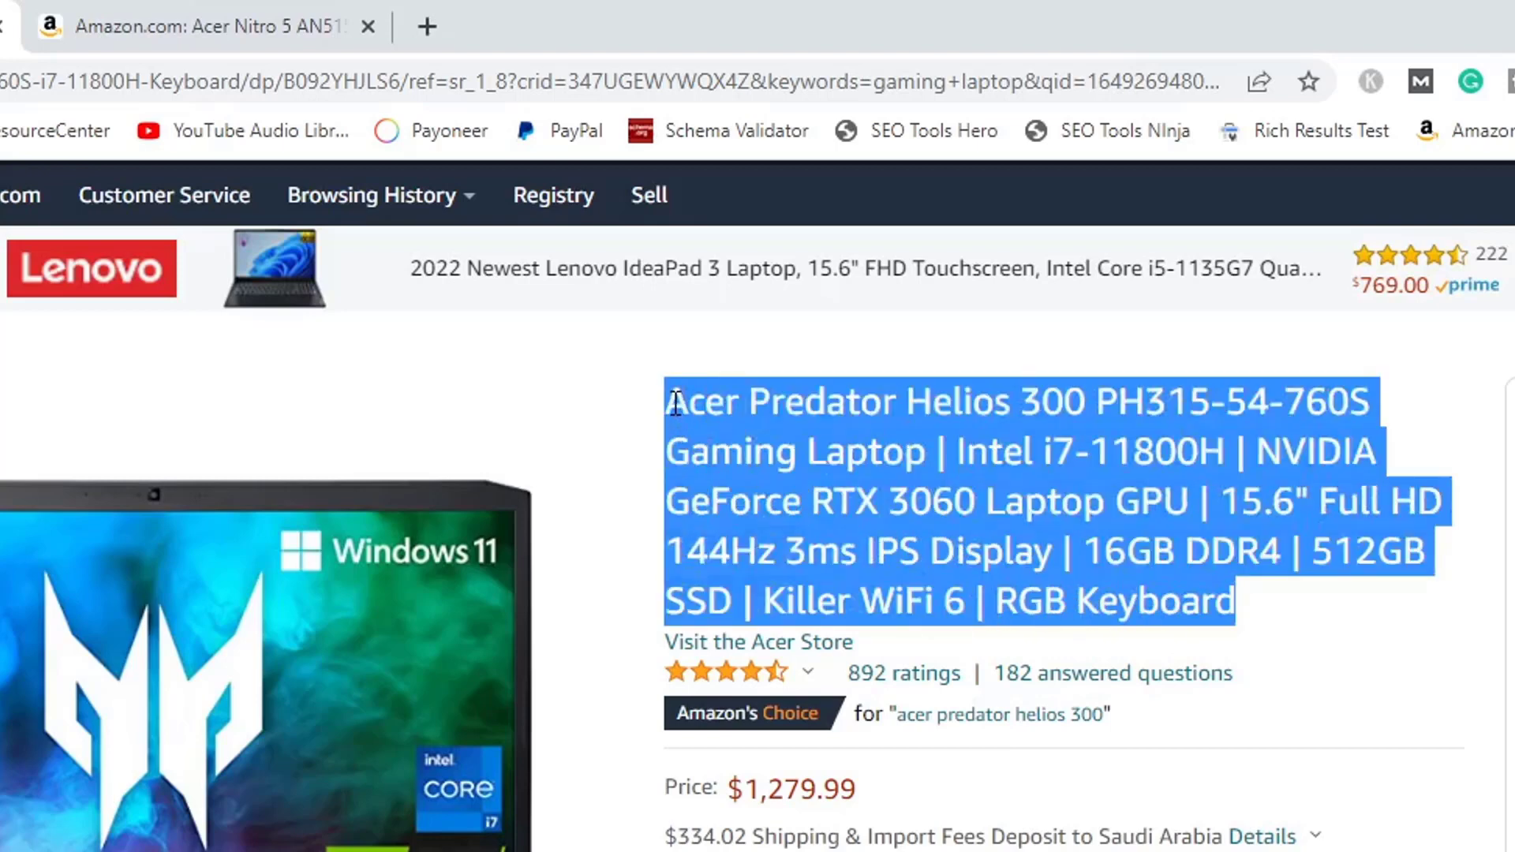
pyautogui.rightClick(980, 459)
pyautogui.click(1048, 484)
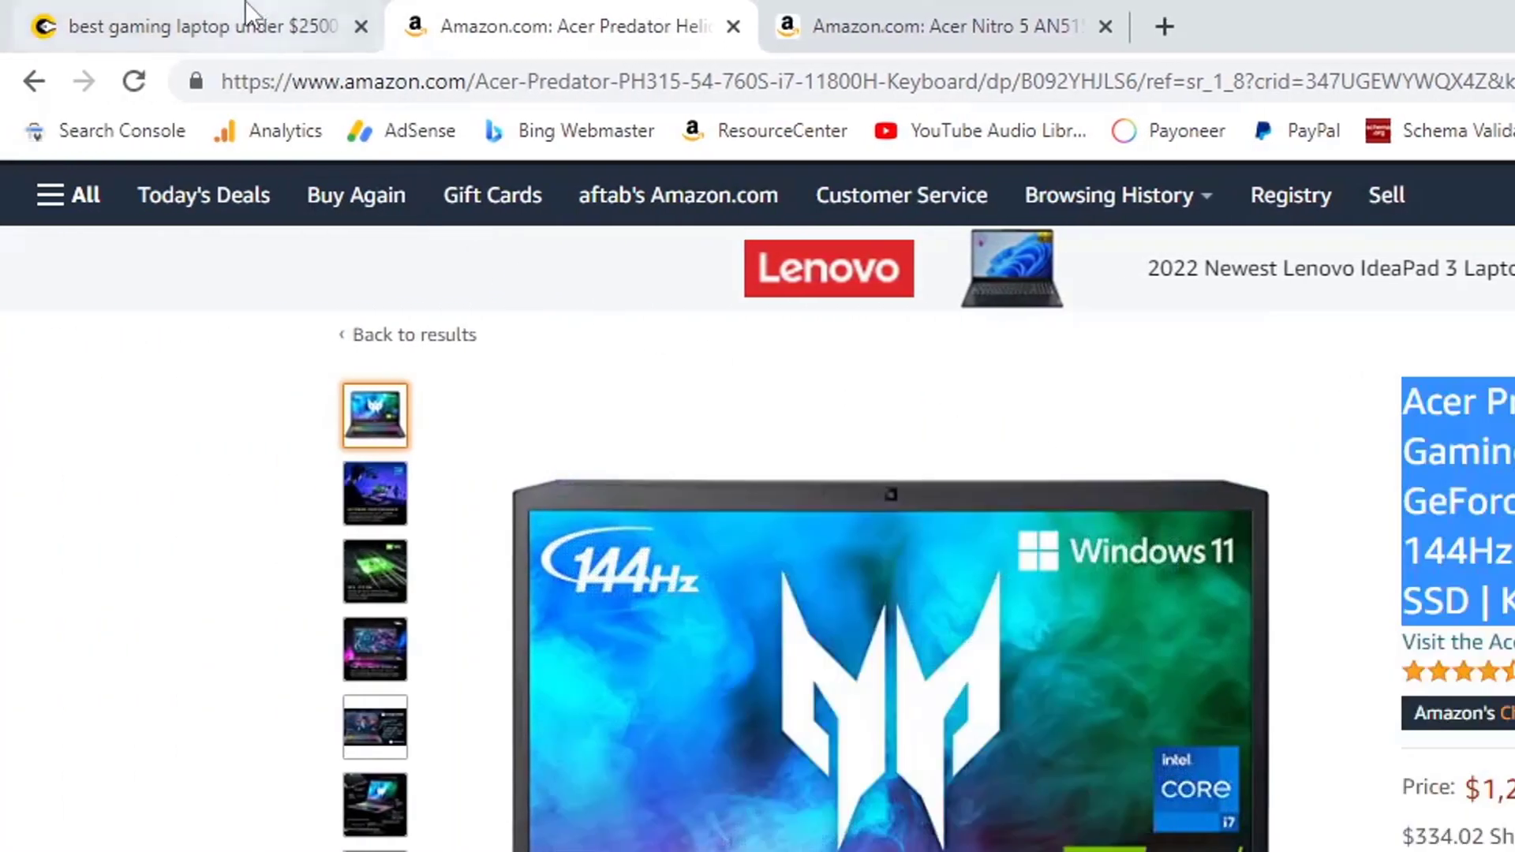
# Switch to the ClosersCopy article and paste the product title below "table here", on the same line as a leading "##".
pyautogui.click(253, 16)
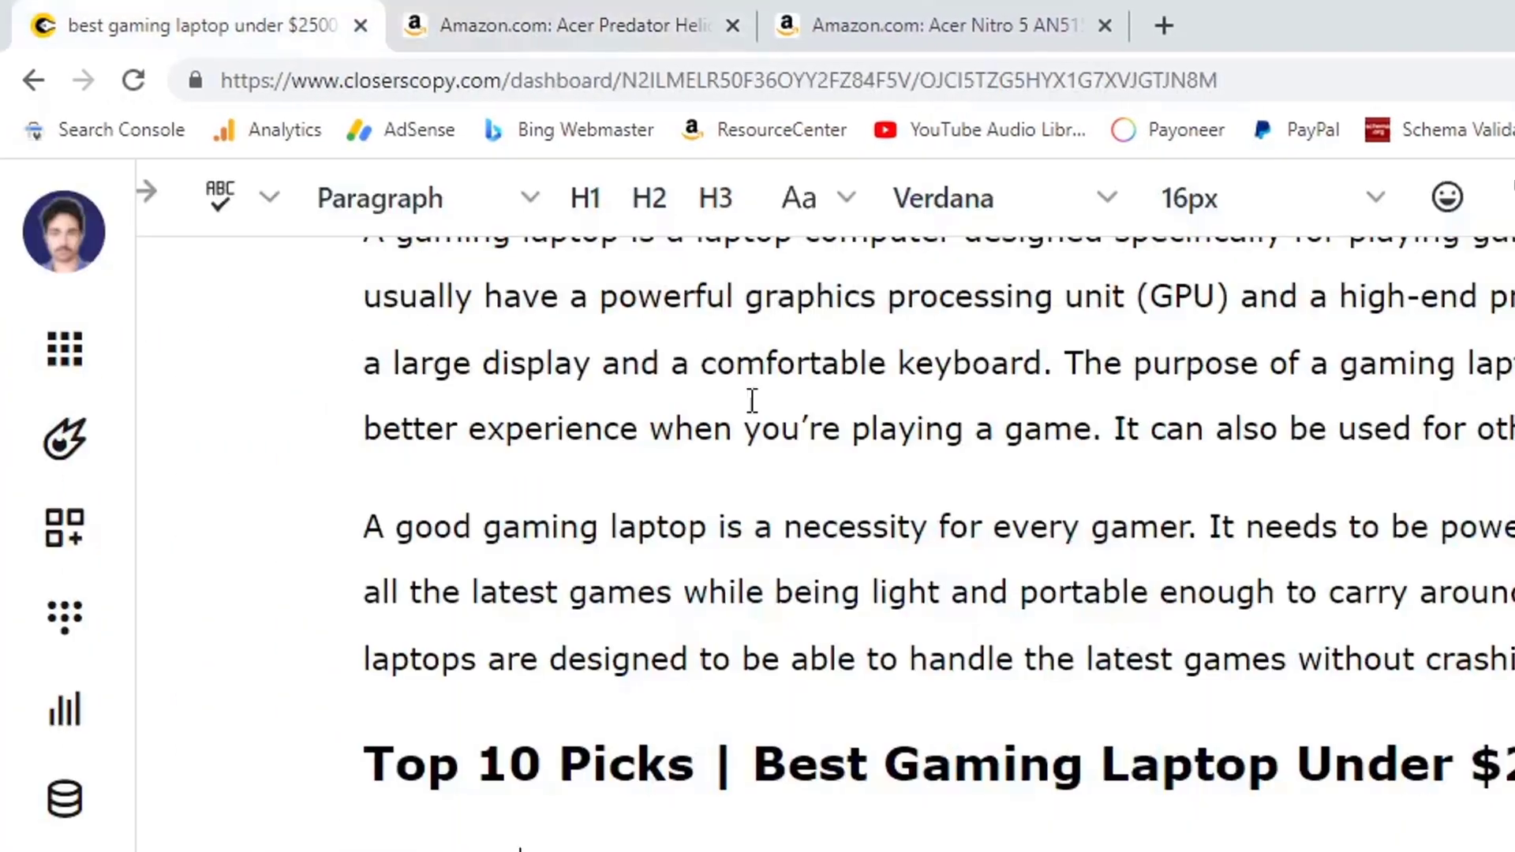
pyautogui.press('Return')
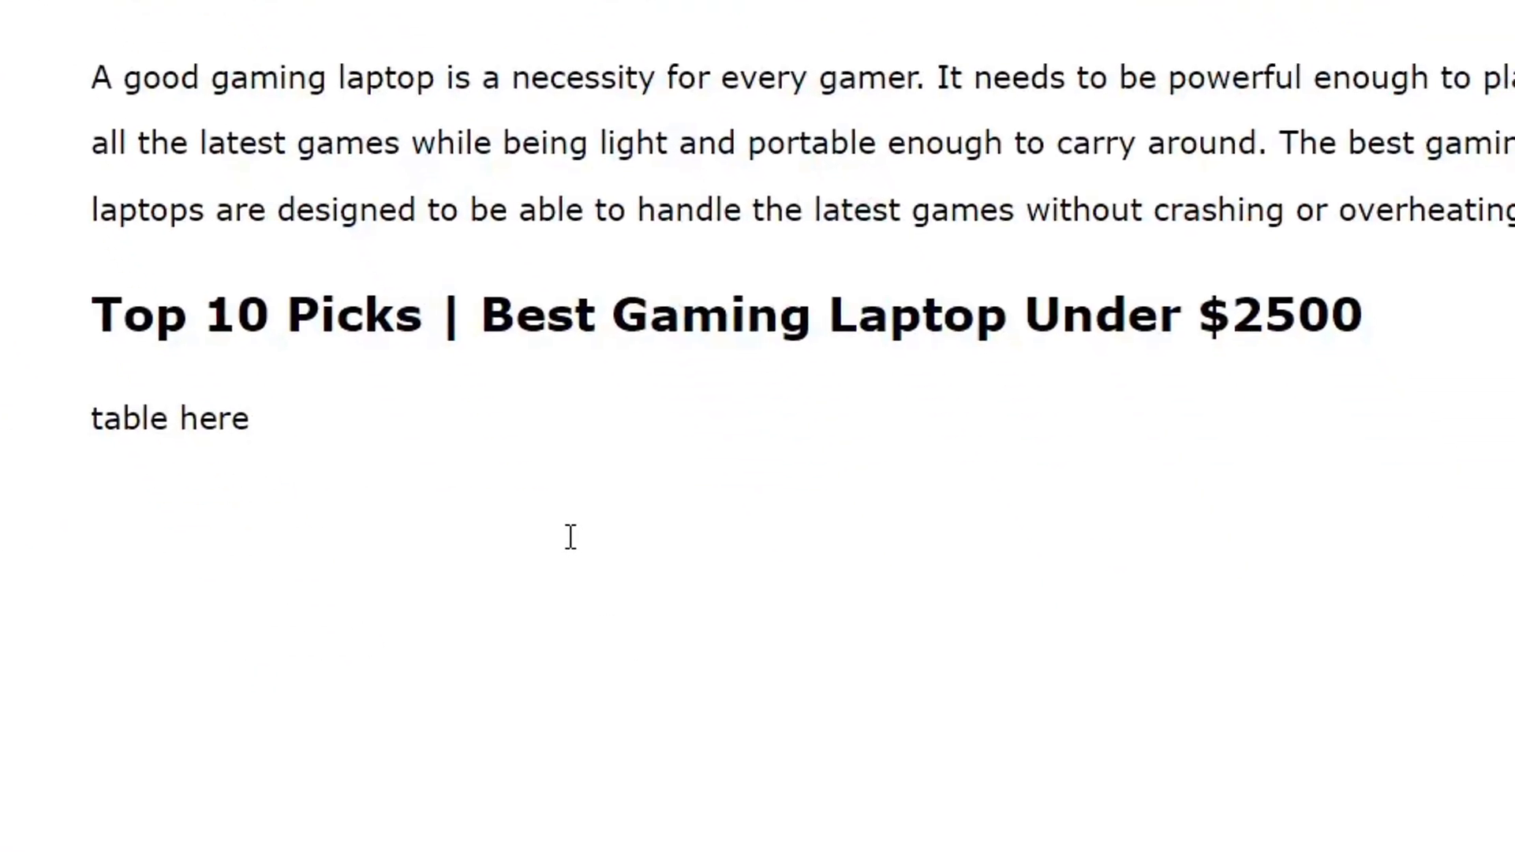
pyautogui.write('##')
pyautogui.hotkey('ctrl', 'v')
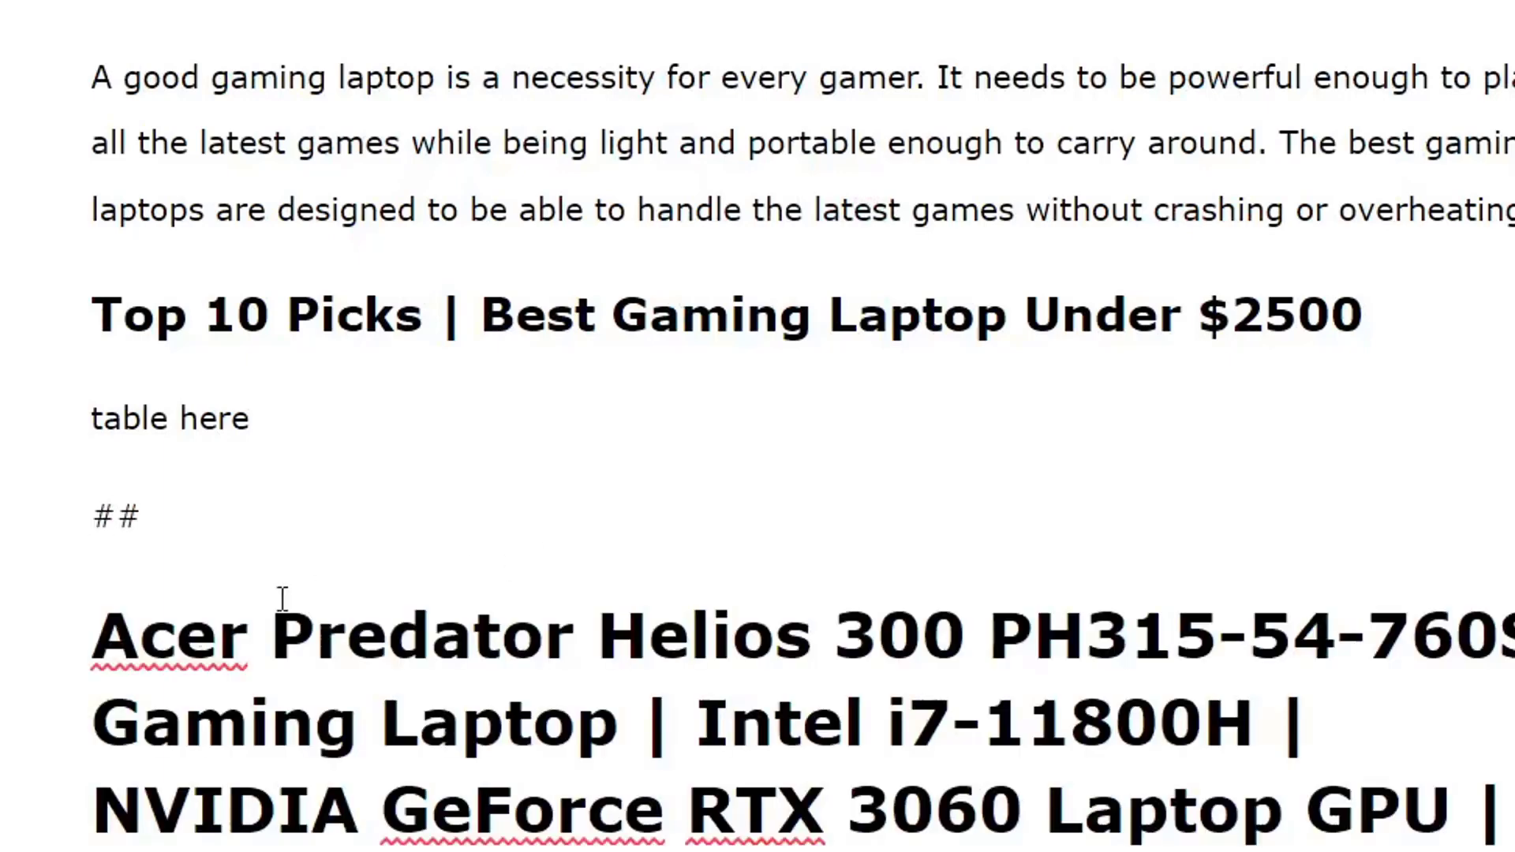
pyautogui.click(92, 639)
pyautogui.press('BackSpace')
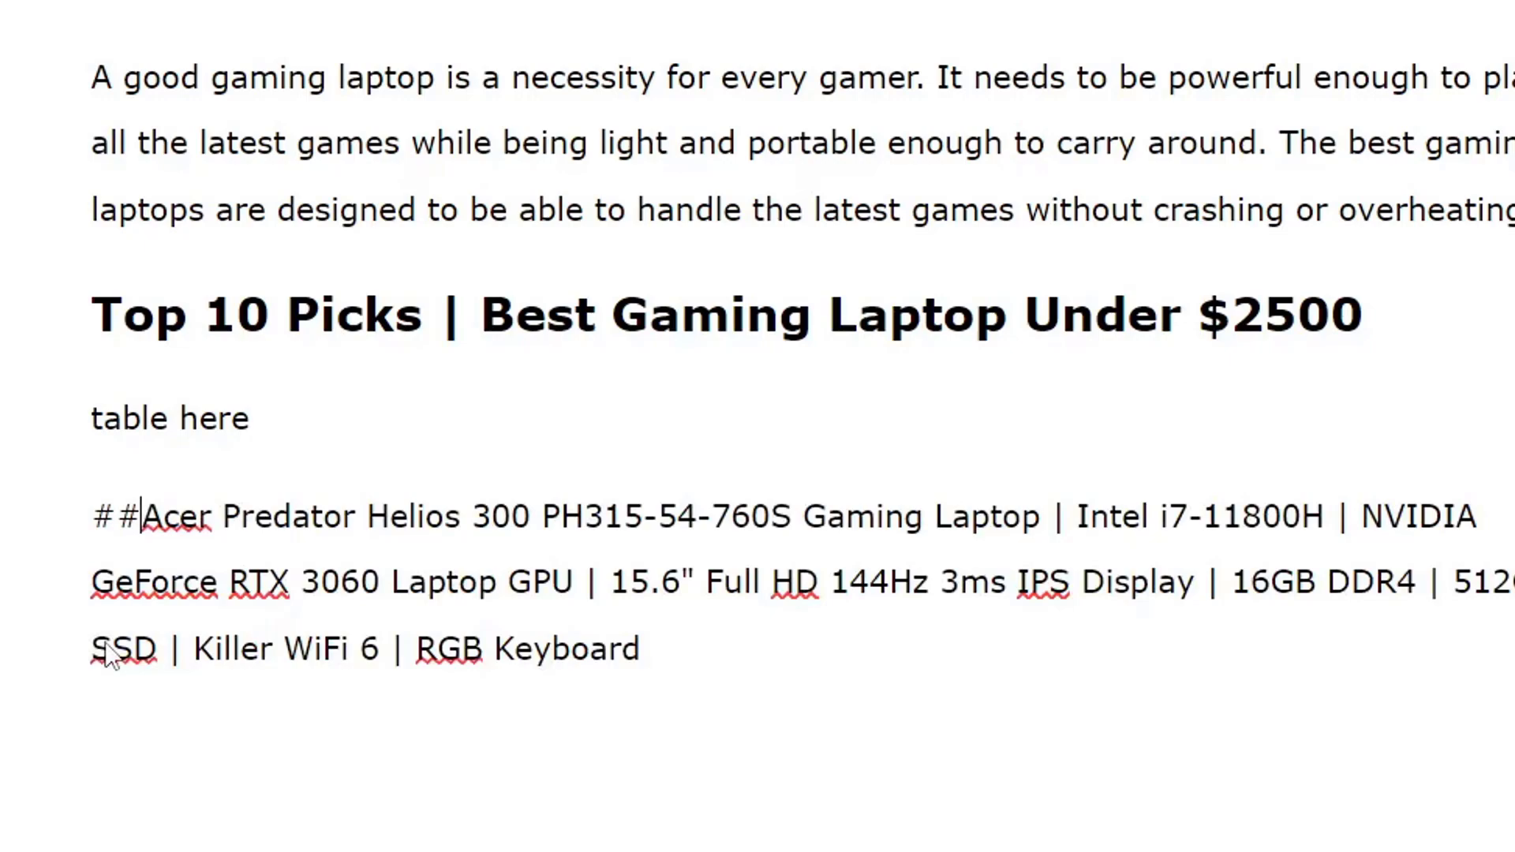
# Format the Acer Predator title line as a level 2 heading and place the cursor below it.
pyautogui.tripleClick(463, 588)
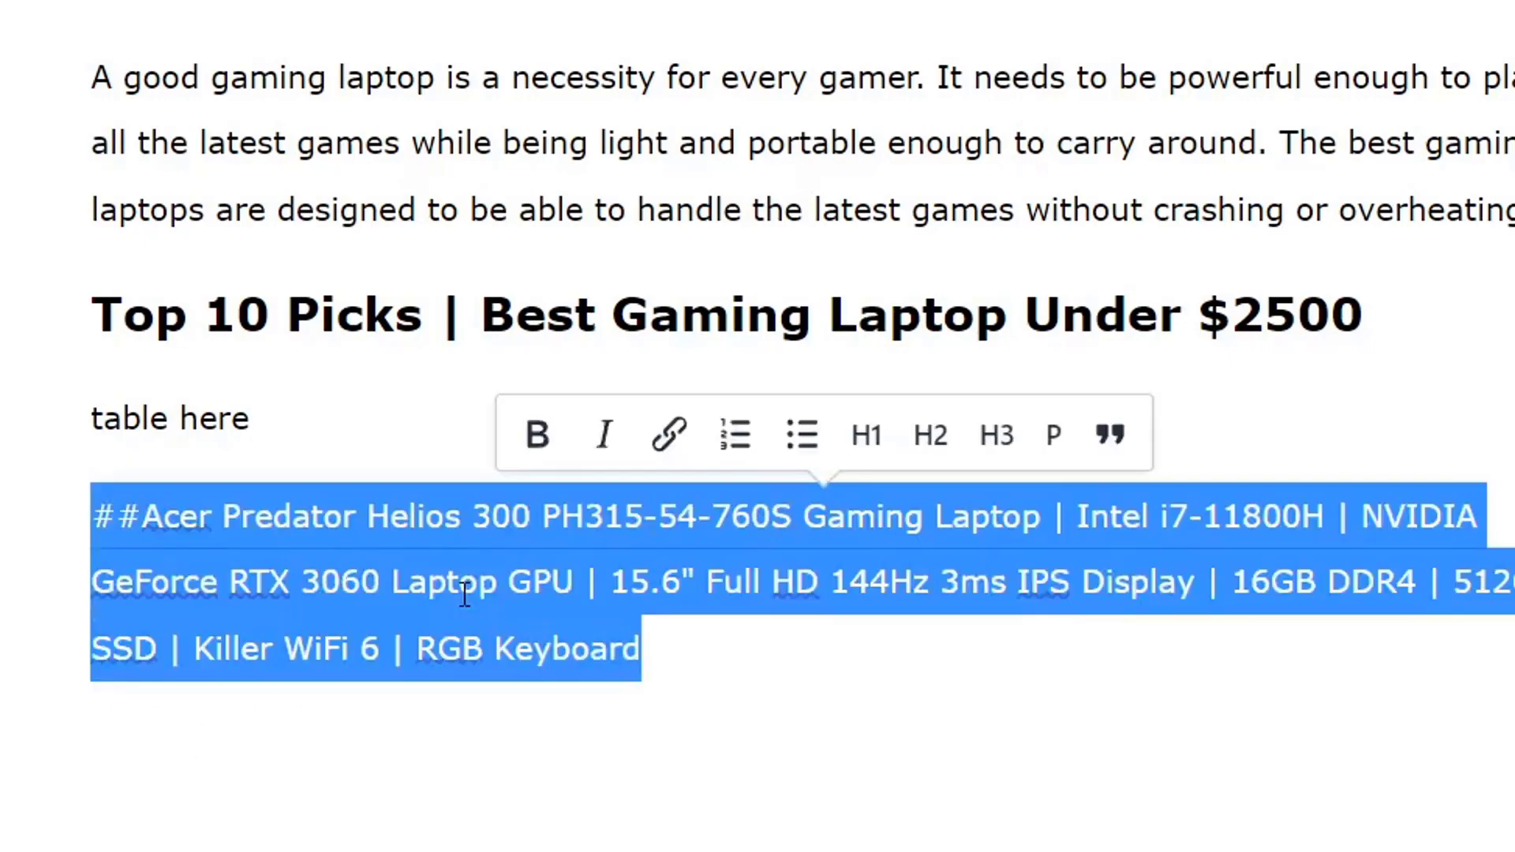
pyautogui.click(931, 438)
pyautogui.click(1227, 734)
pyautogui.scroll(-5, 977, 734)
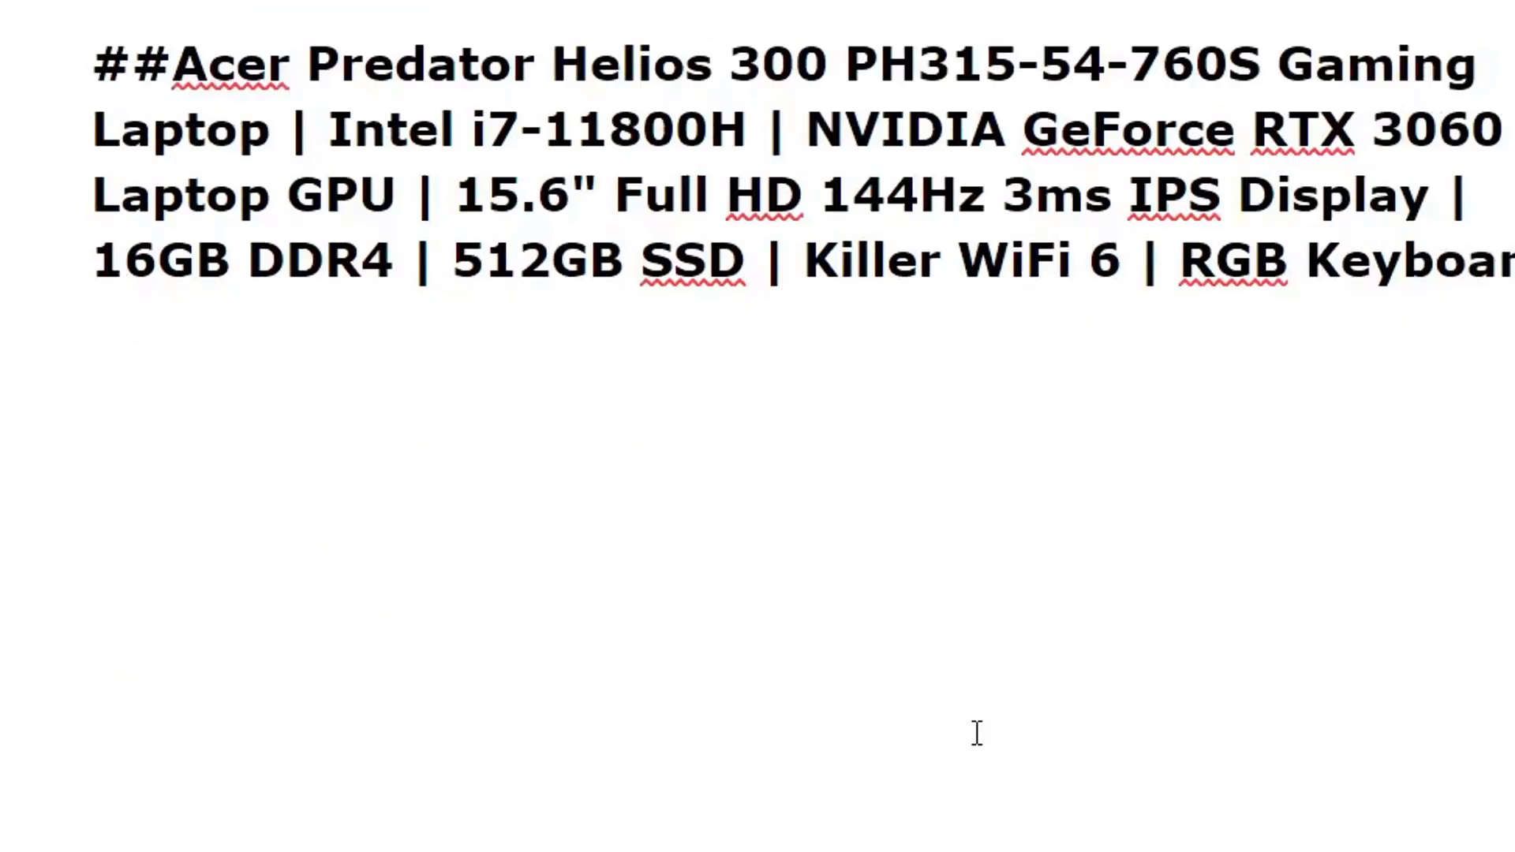
pyautogui.click(670, 373)
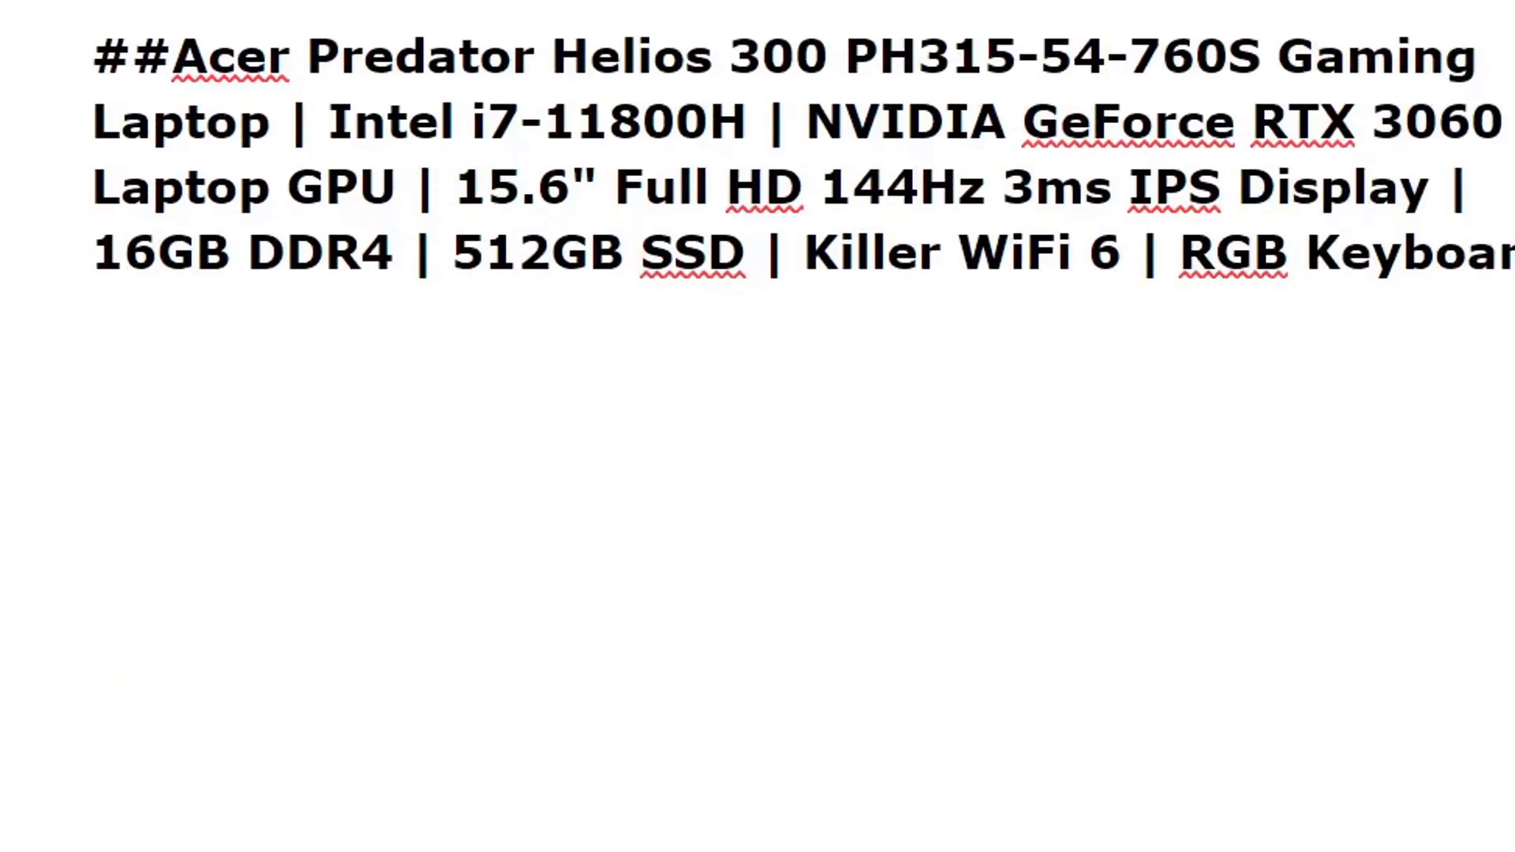
# Copy all the "About this item" bullet points from the Acer Predator Helios 300 listing on Amazon.
pyautogui.click(288, 14)
pyautogui.scroll(-7, 947, 385)
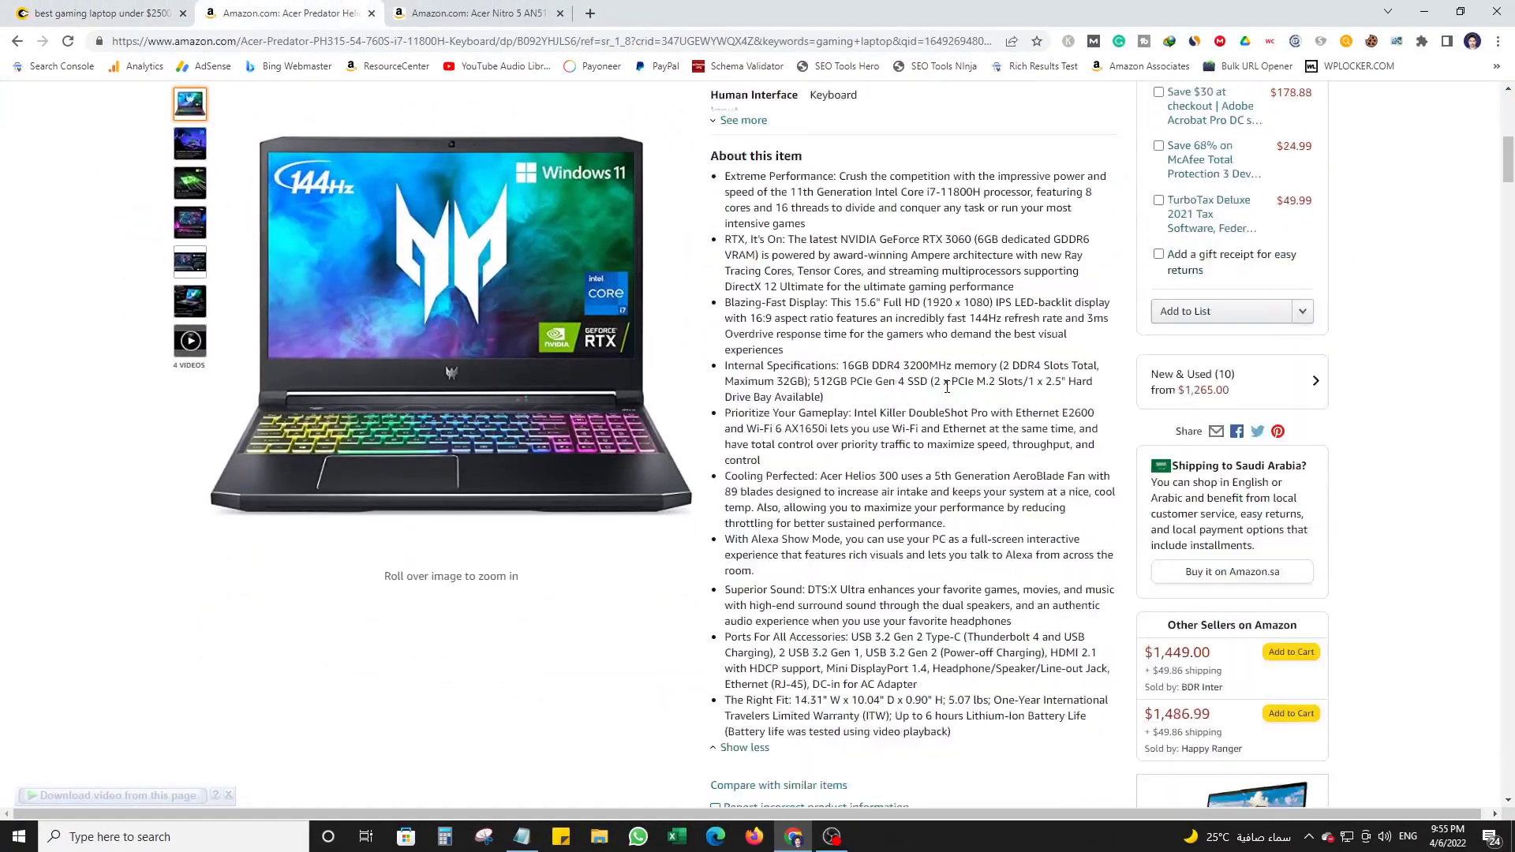
pyautogui.scroll(-2, 946, 385)
pyautogui.scroll(3, 880, 526)
pyautogui.scroll(-2, 993, 622)
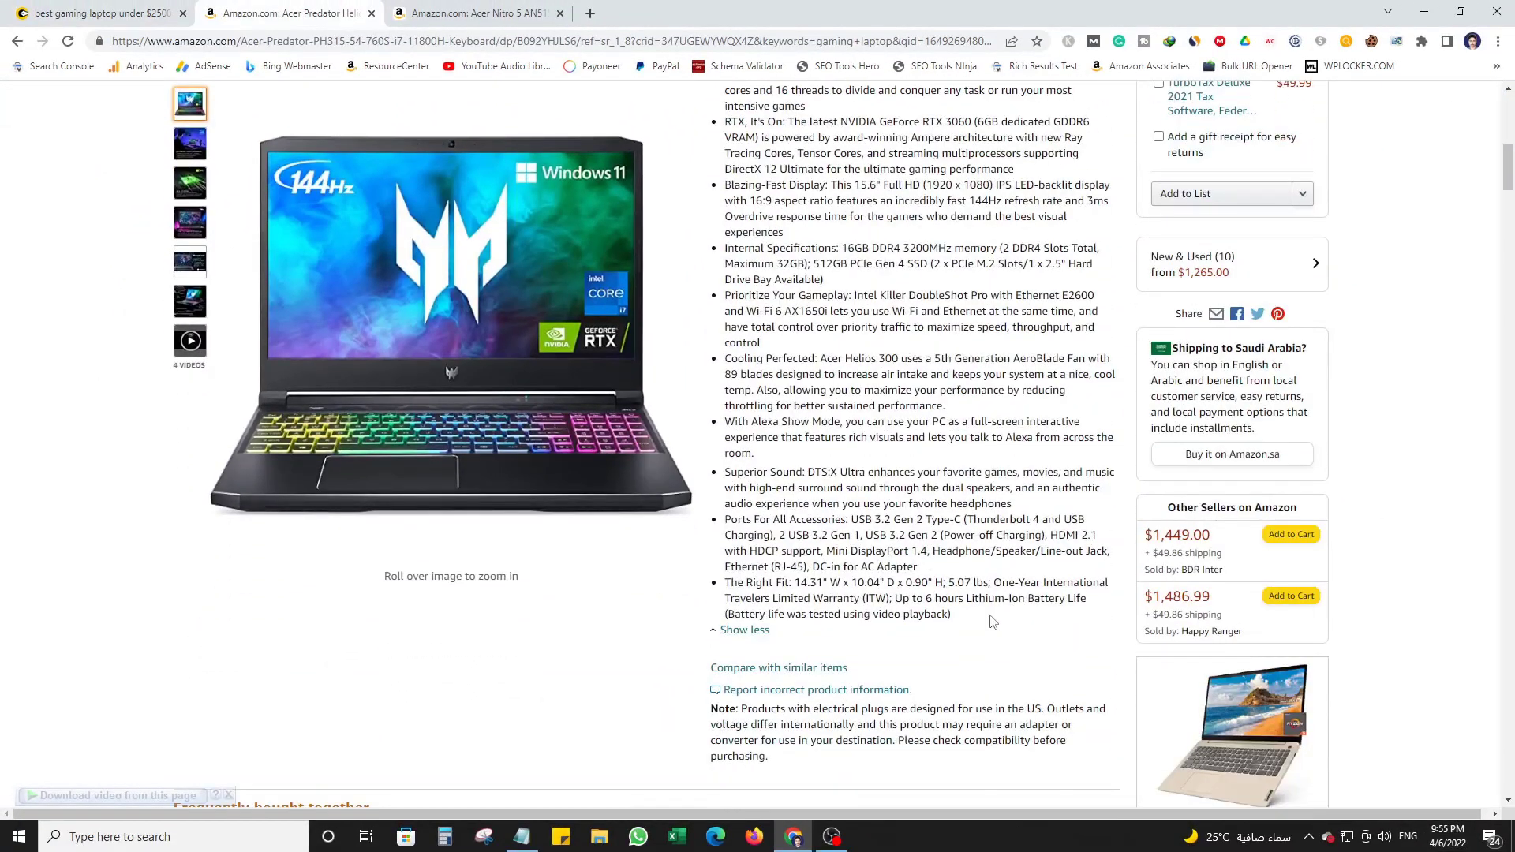
pyautogui.scroll(1, 993, 622)
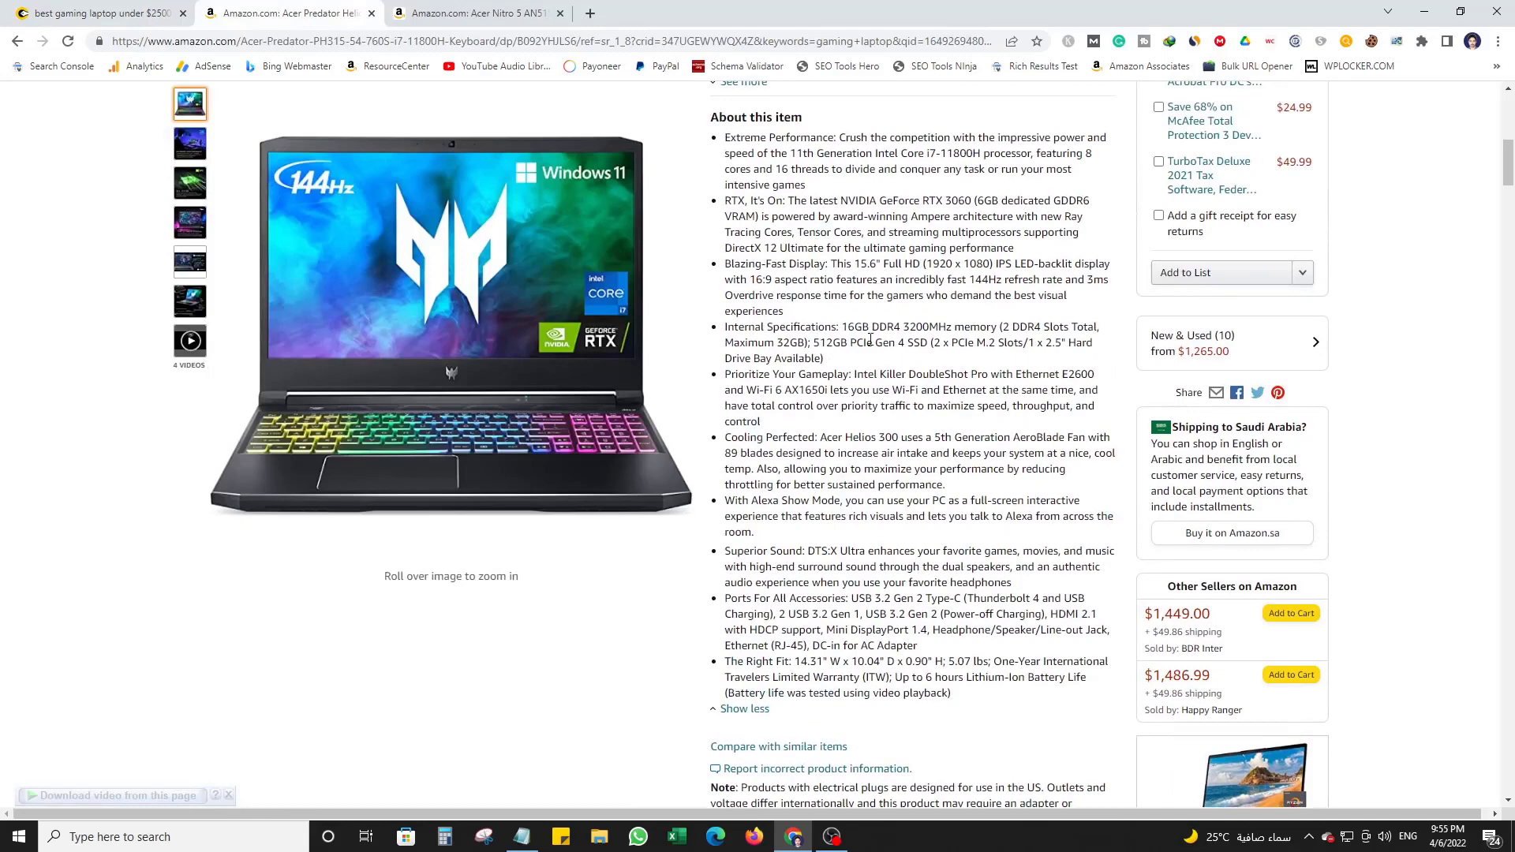
pyautogui.moveTo(957, 698); pyautogui.dragTo(722, 150)
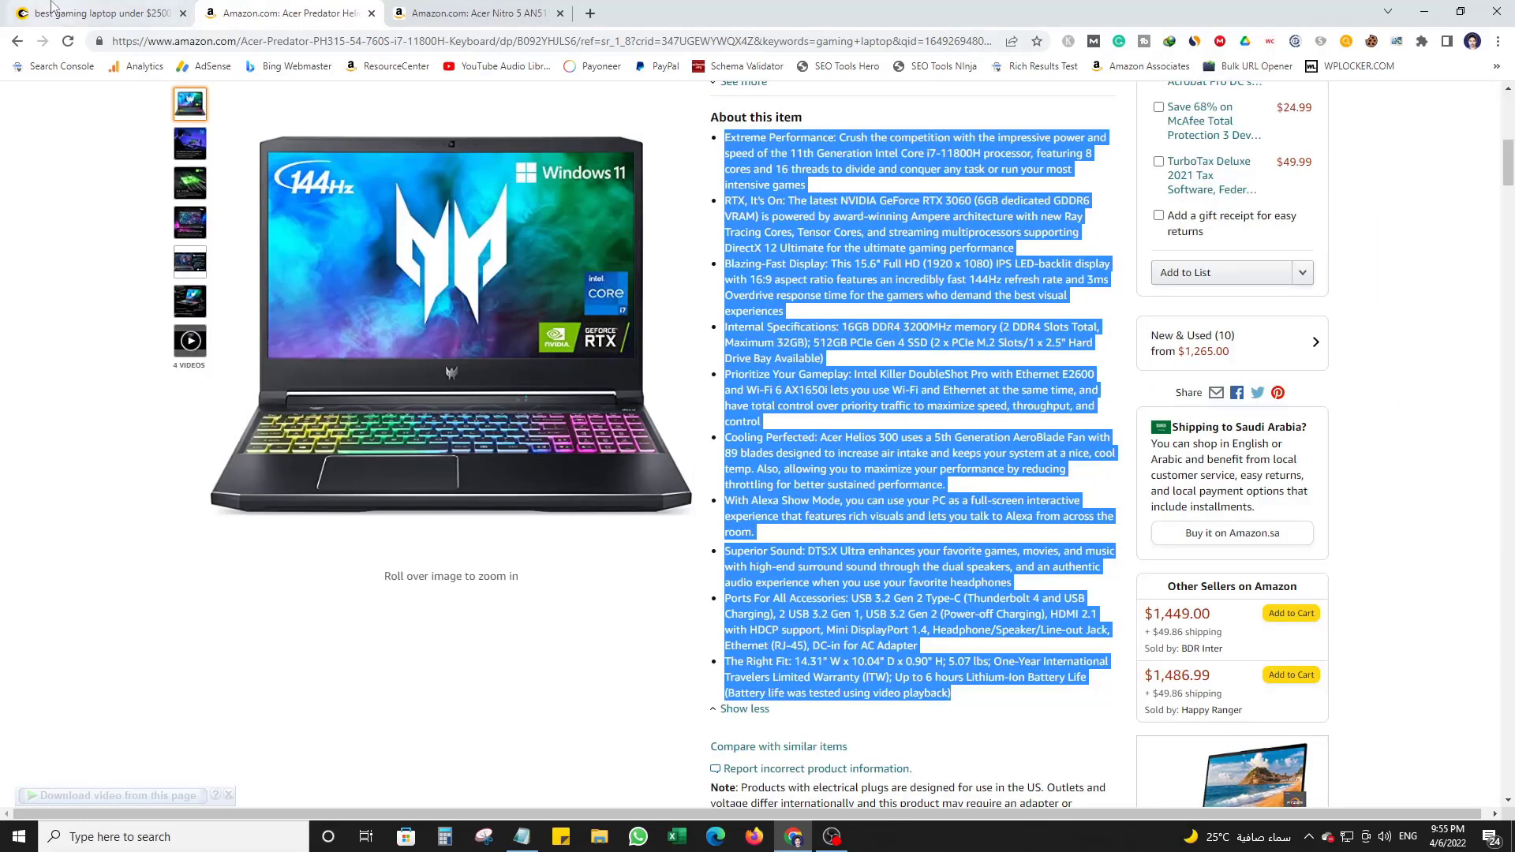
# Return to the ClosersCopy article and paste the copied product features under the Acer heading after a "##" marker.
pyautogui.click(94, 12)
pyautogui.click(262, 431)
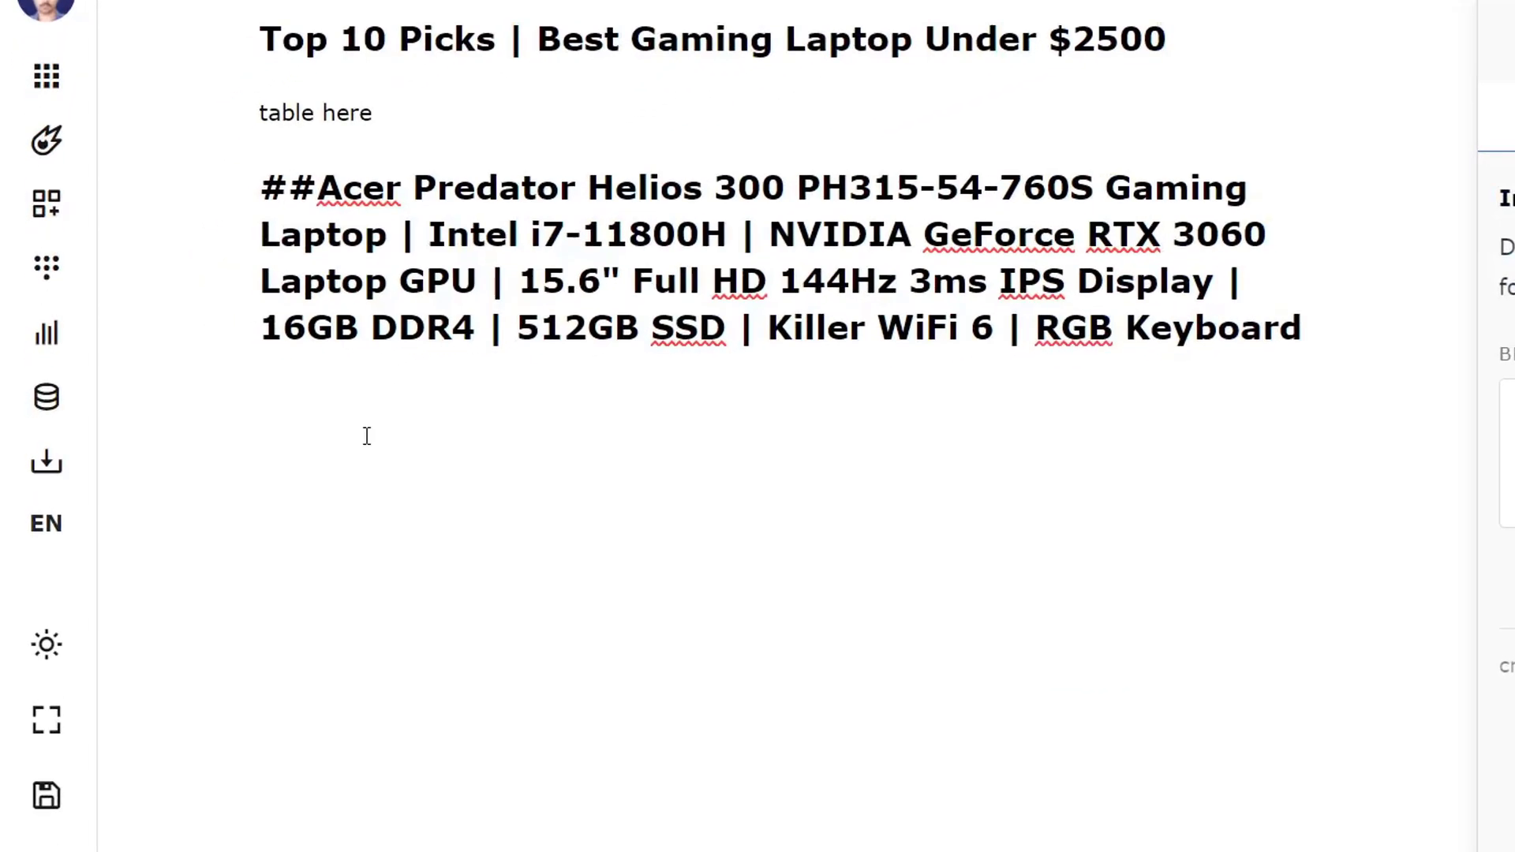
pyautogui.write('##')
pyautogui.hotkey('ctrl', 'v')
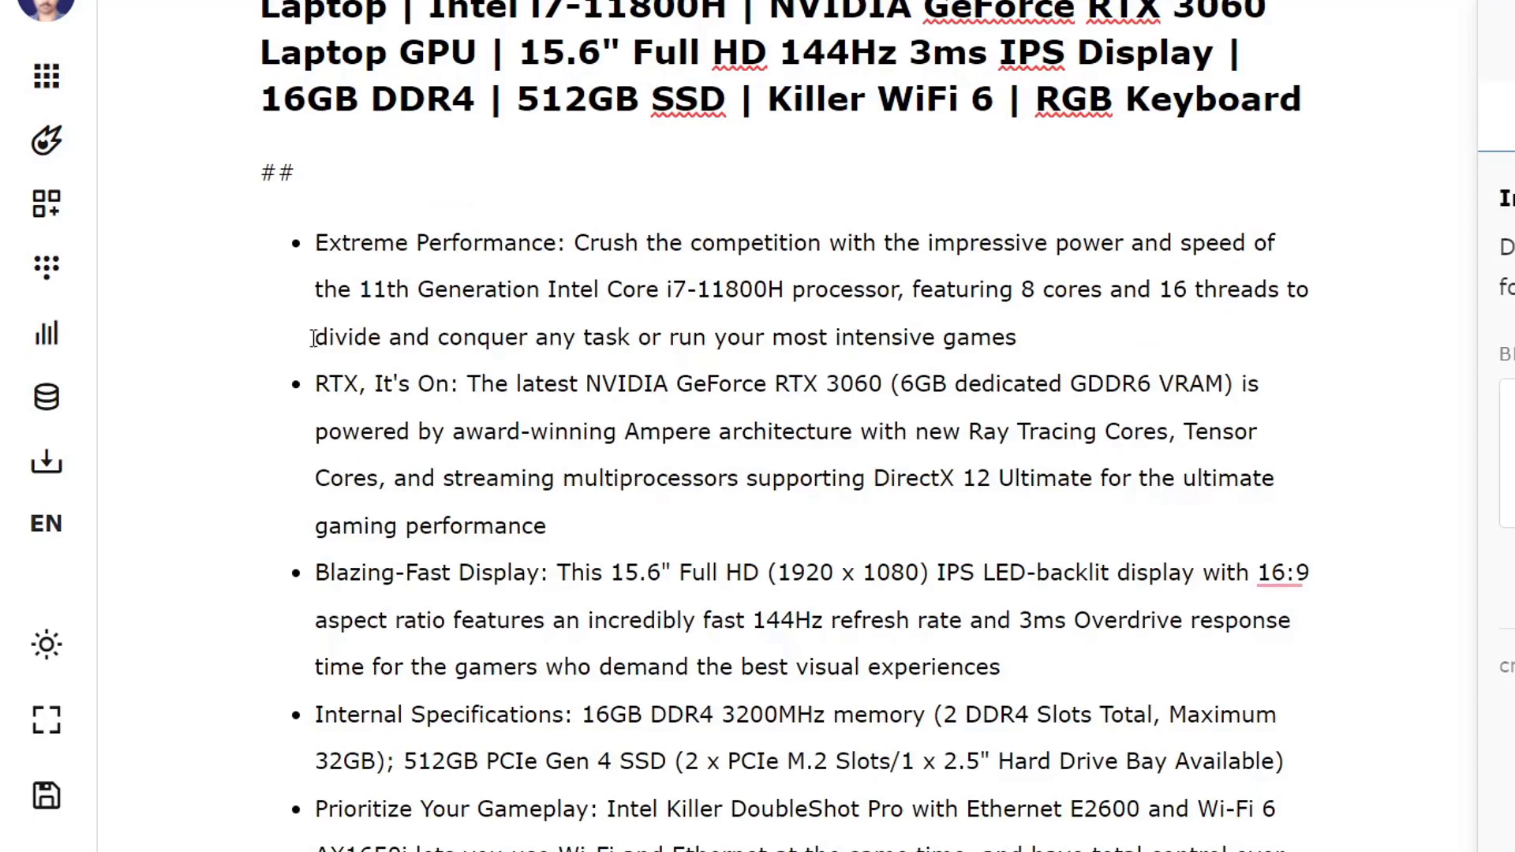
# Turn the pasted feature bullets into plain paragraphs and join the "Extreme Performance" paragraph to the "##" marker.
pyautogui.moveTo(320, 237); pyautogui.dragTo(706, 735)
pyautogui.scroll(6, 686, 702)
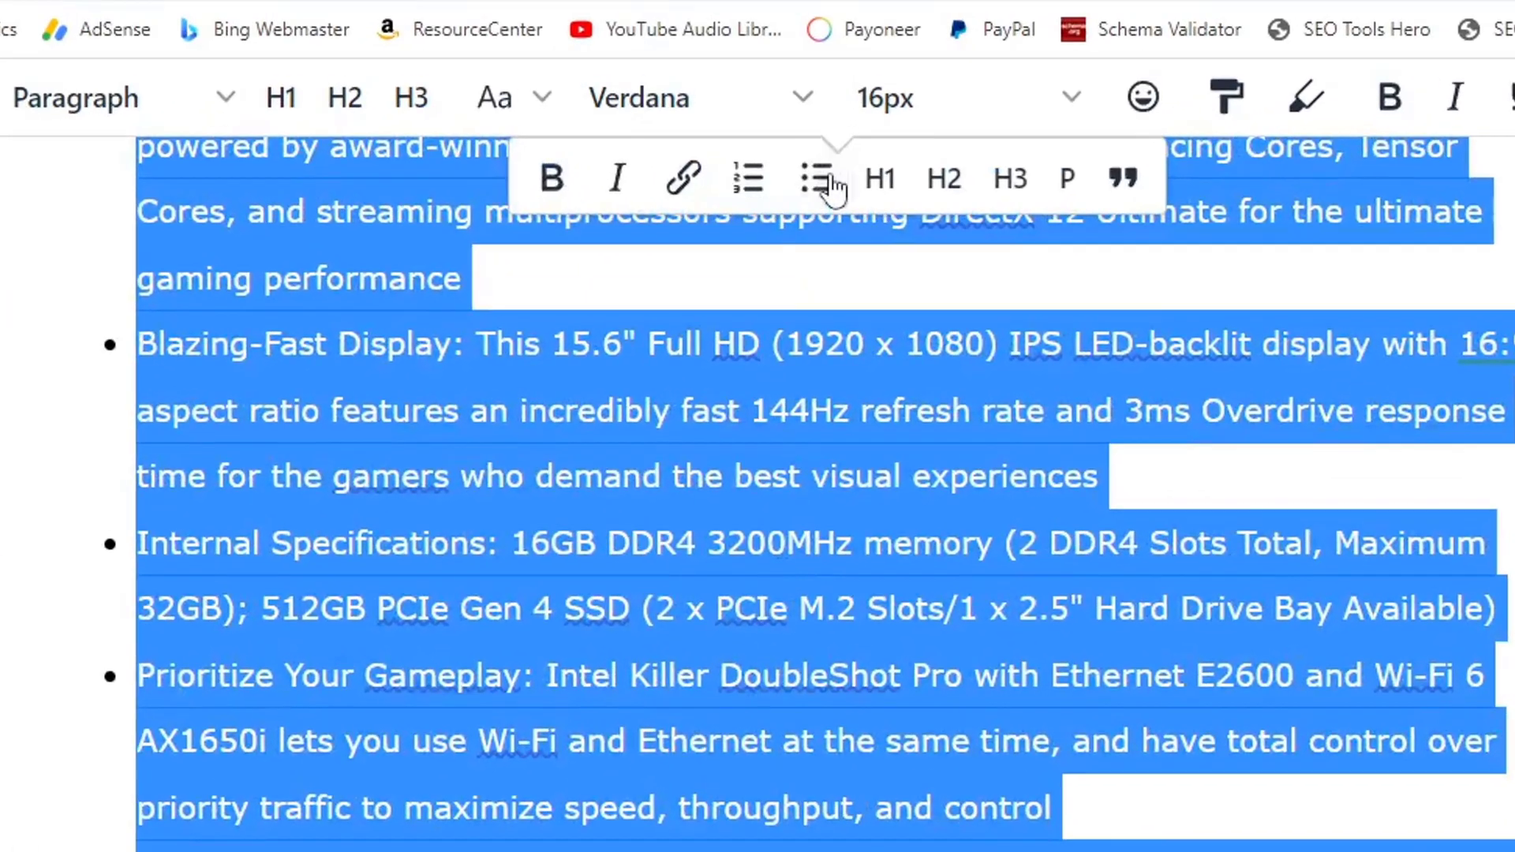
pyautogui.click(832, 187)
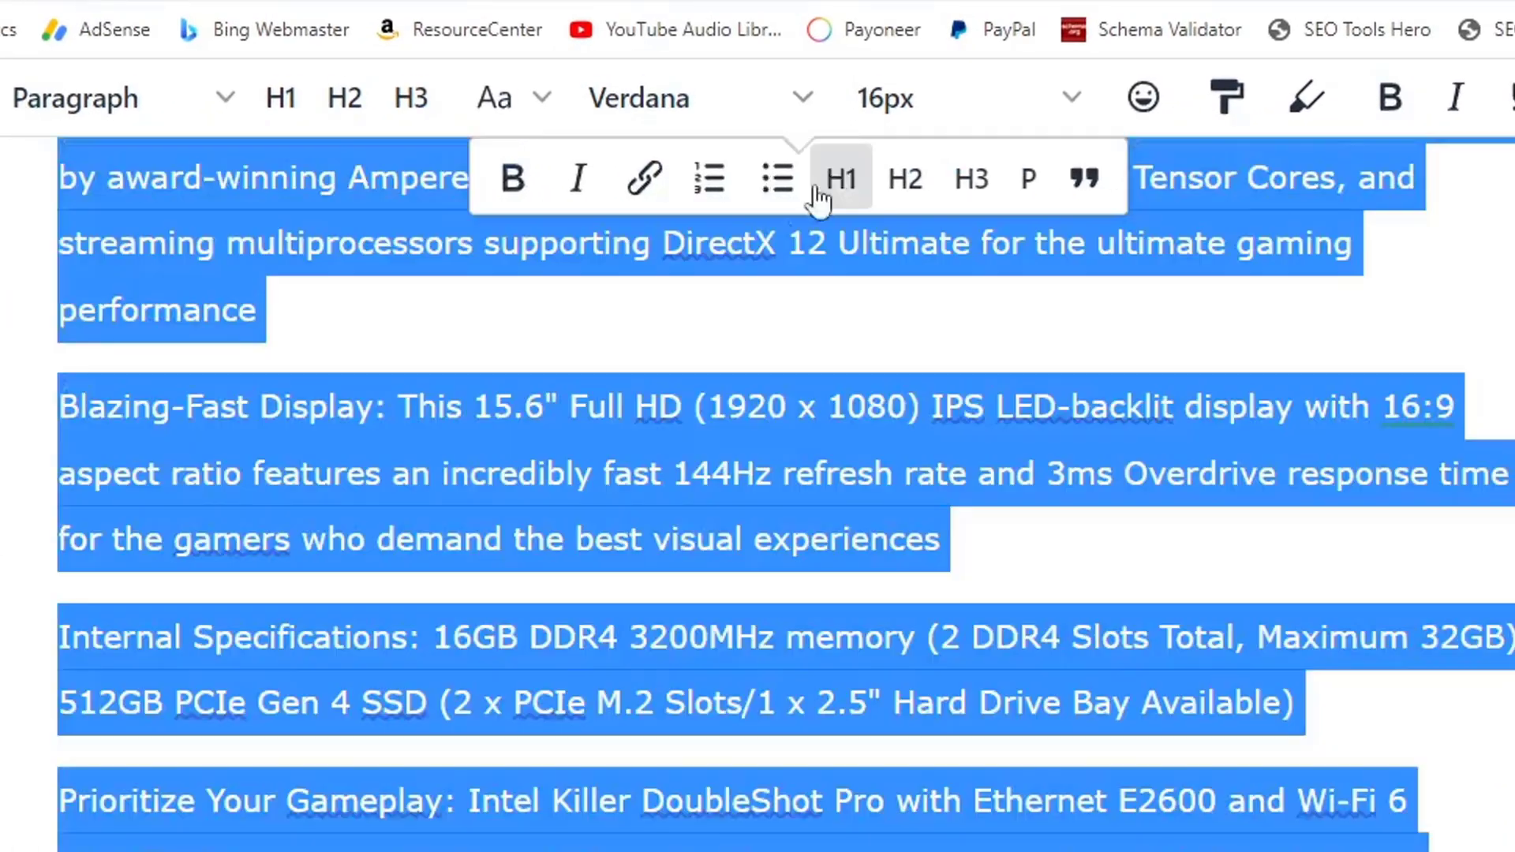
pyautogui.scroll(7, 562, 676)
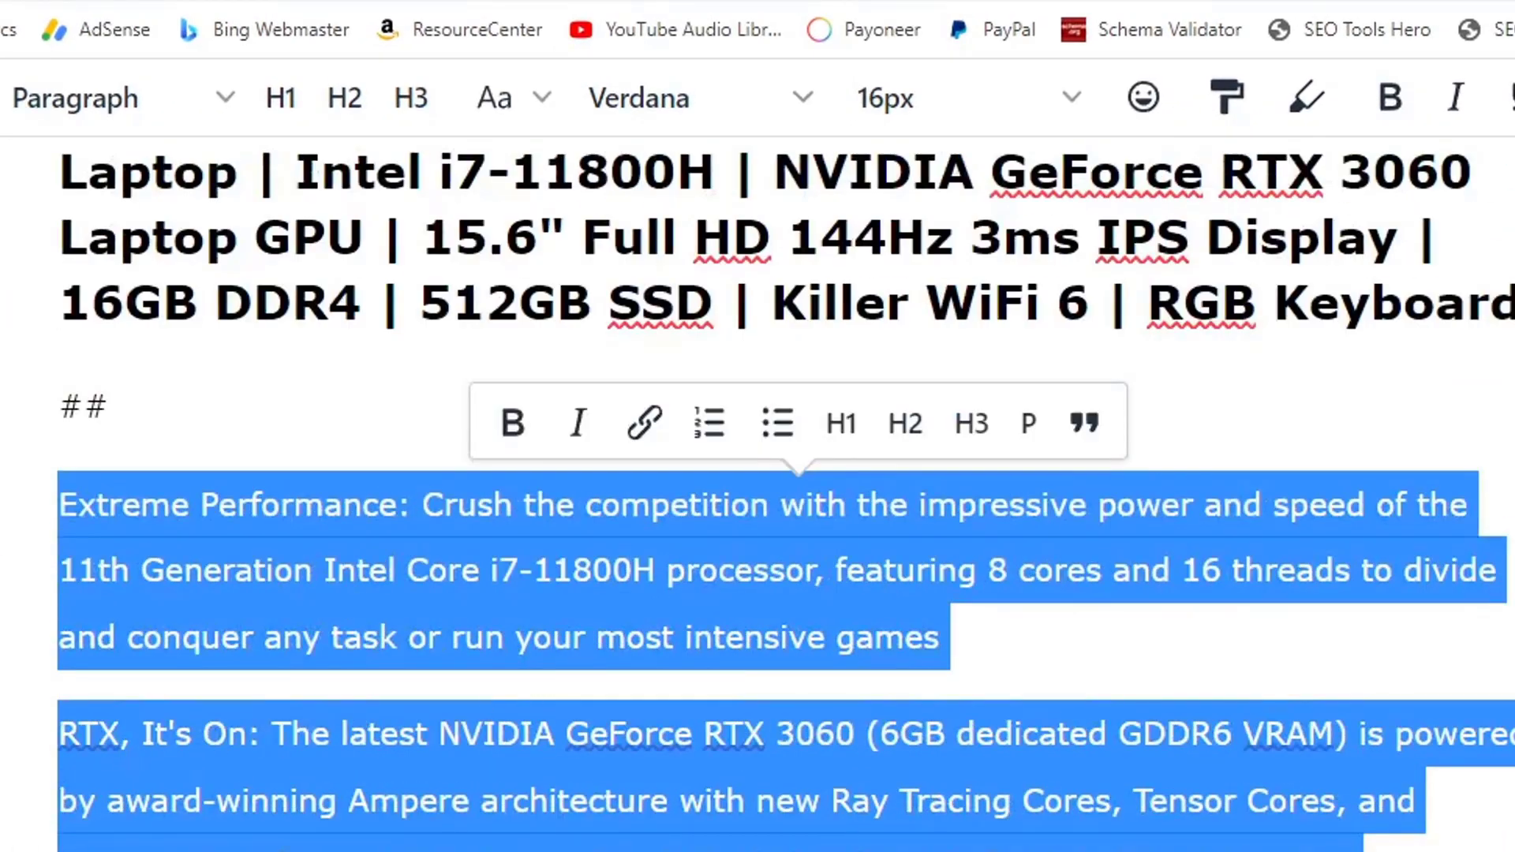
pyautogui.click(59, 505)
pyautogui.press('BackSpace')
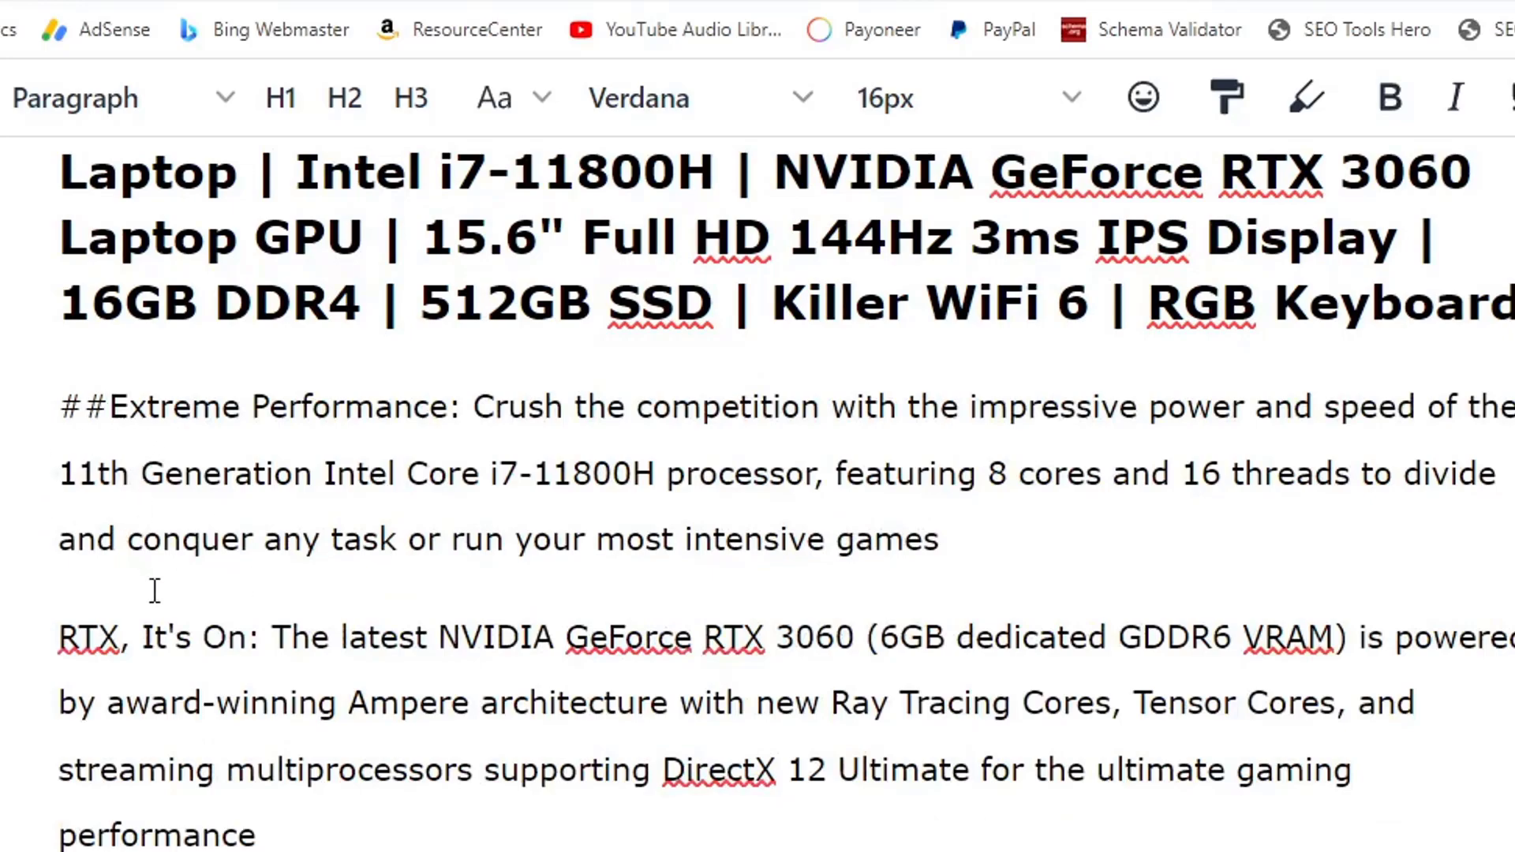
# End the last feature paragraph, "The Right Fit", with a period and a closing "##" marker.
pyautogui.scroll(-20, 300, 632)
pyautogui.click(452, 530)
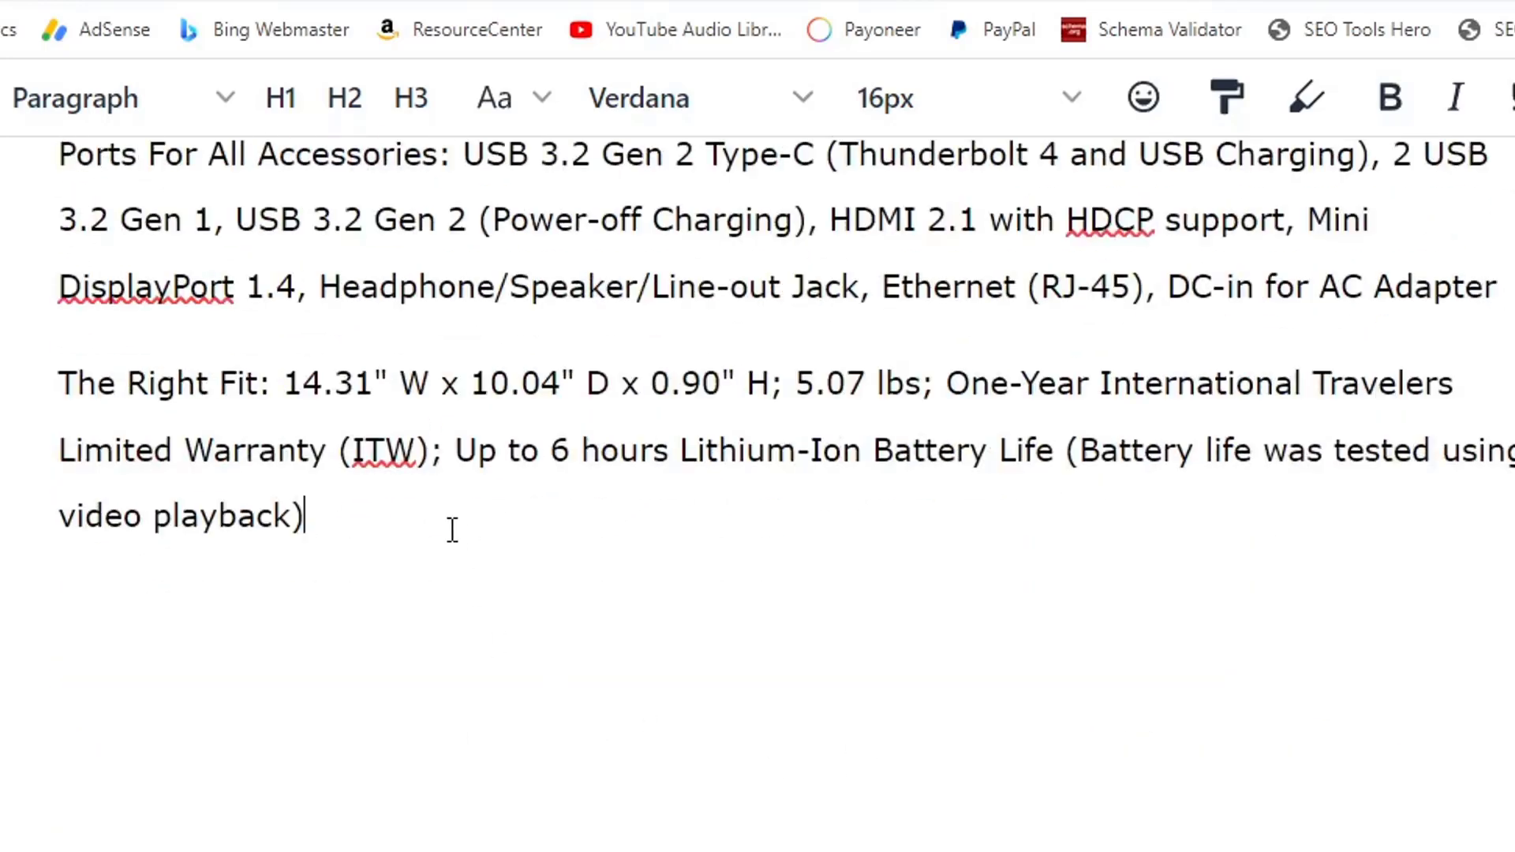
pyautogui.write('##')
pyautogui.scroll(10, 1381, 844)
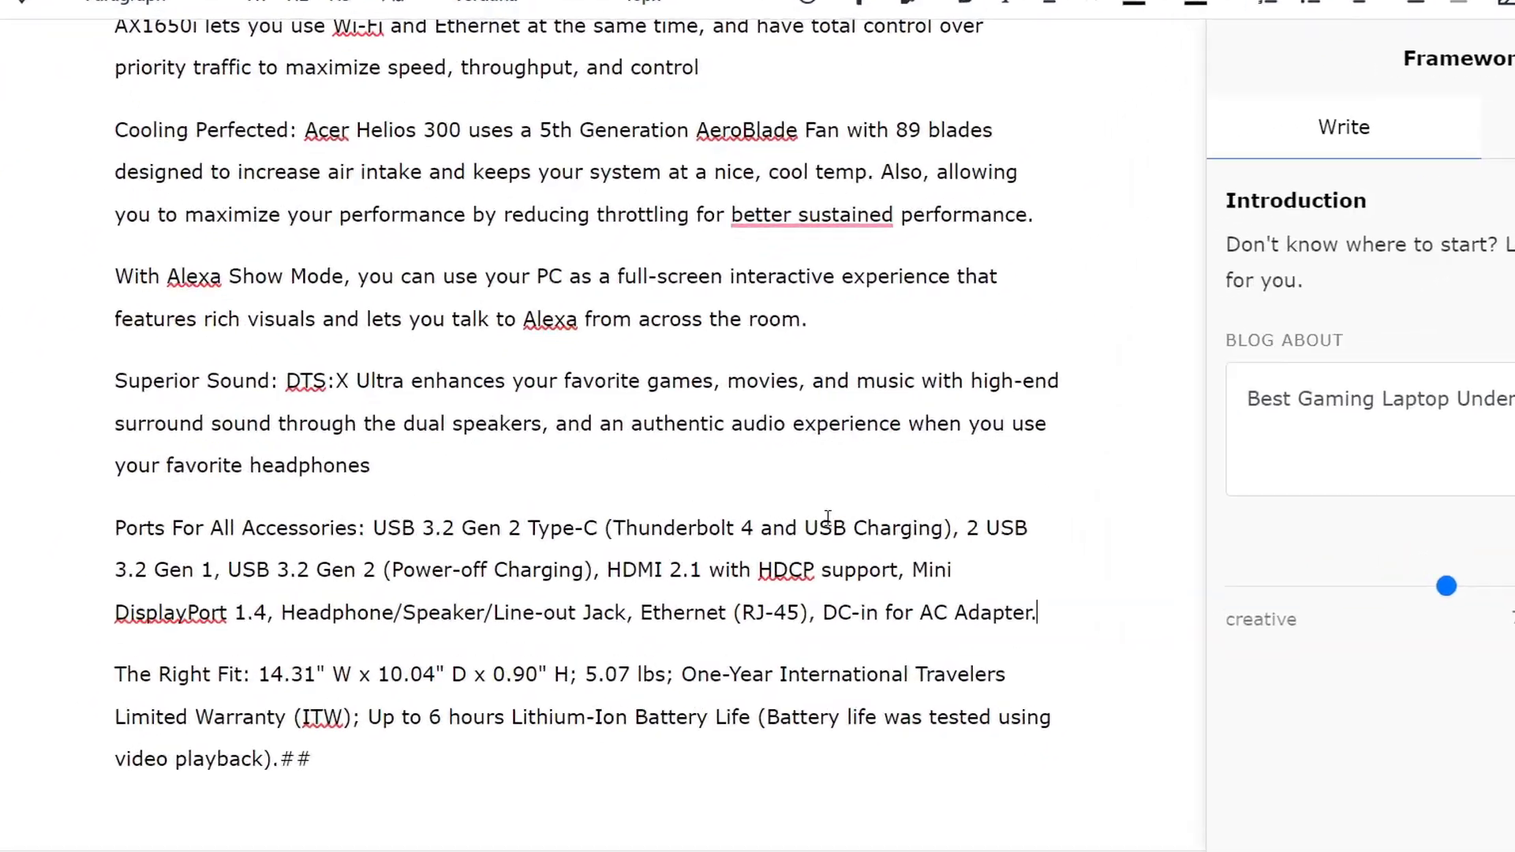
# Add the missing periods at the ends of the other feature paragraphs, and start a new "##" line below the features.
pyautogui.click(473, 466)
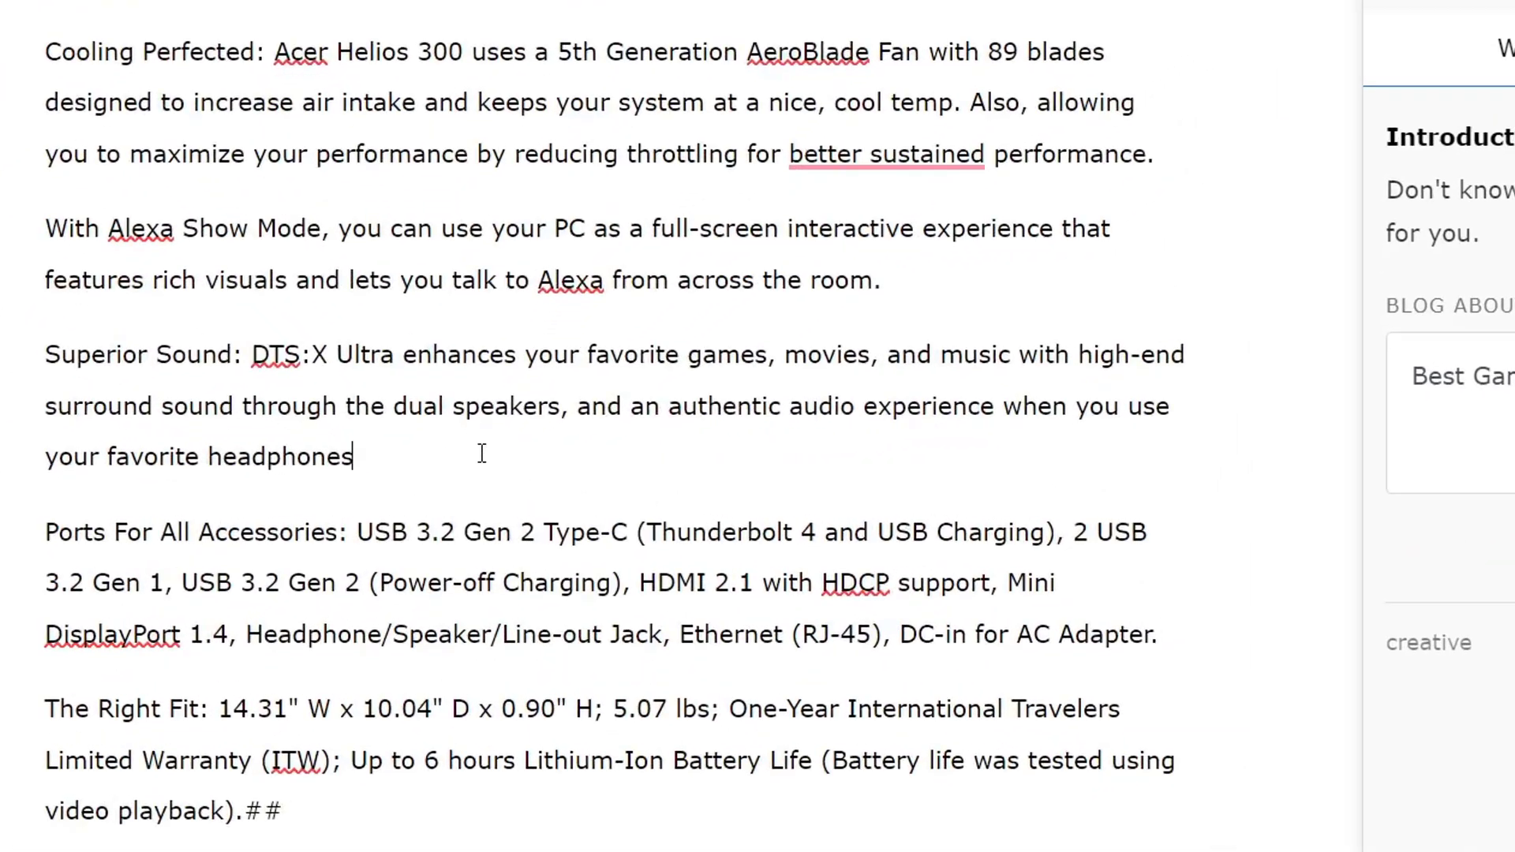
pyautogui.write('.')
pyautogui.scroll(5, 746, 448)
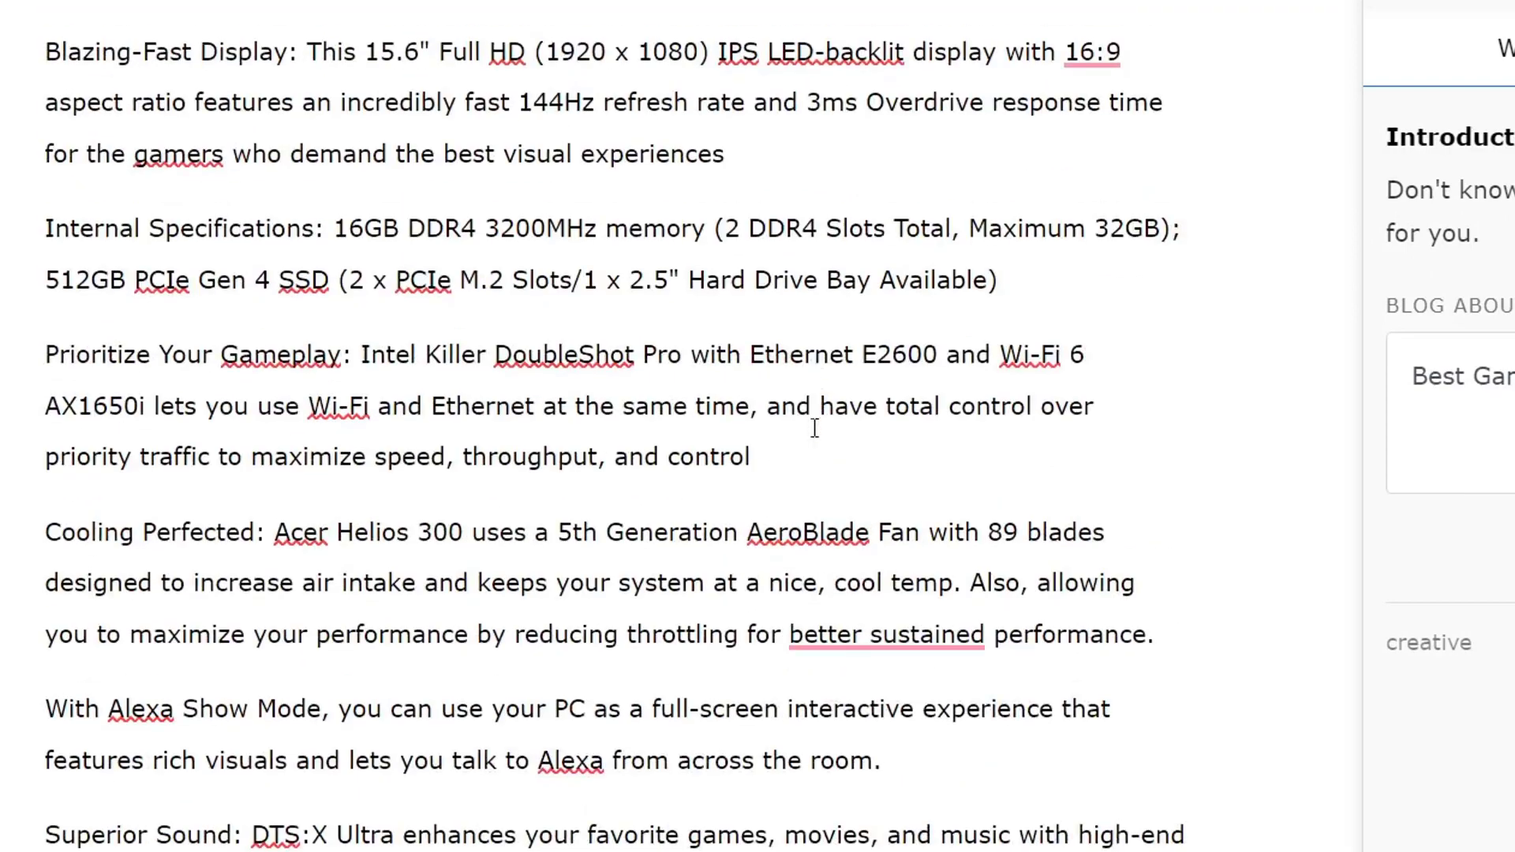
pyautogui.click(811, 472)
pyautogui.write('.')
pyautogui.click(1044, 281)
pyautogui.write('.##')
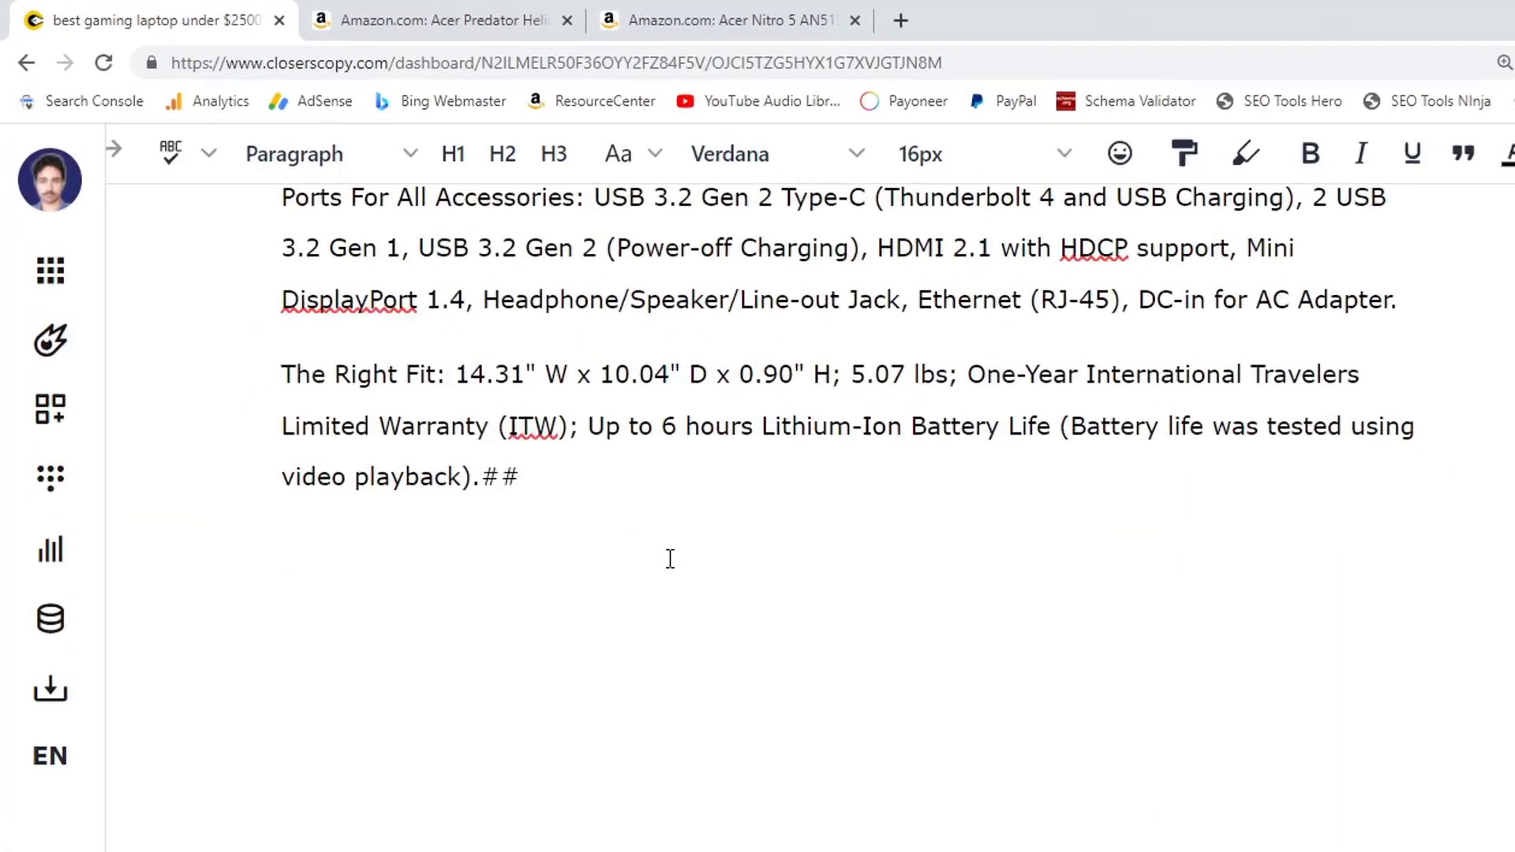
# Write the start of a prompt line below the features: "##Write an introduction paragraph of The".
pyautogui.write('Write an introdu')
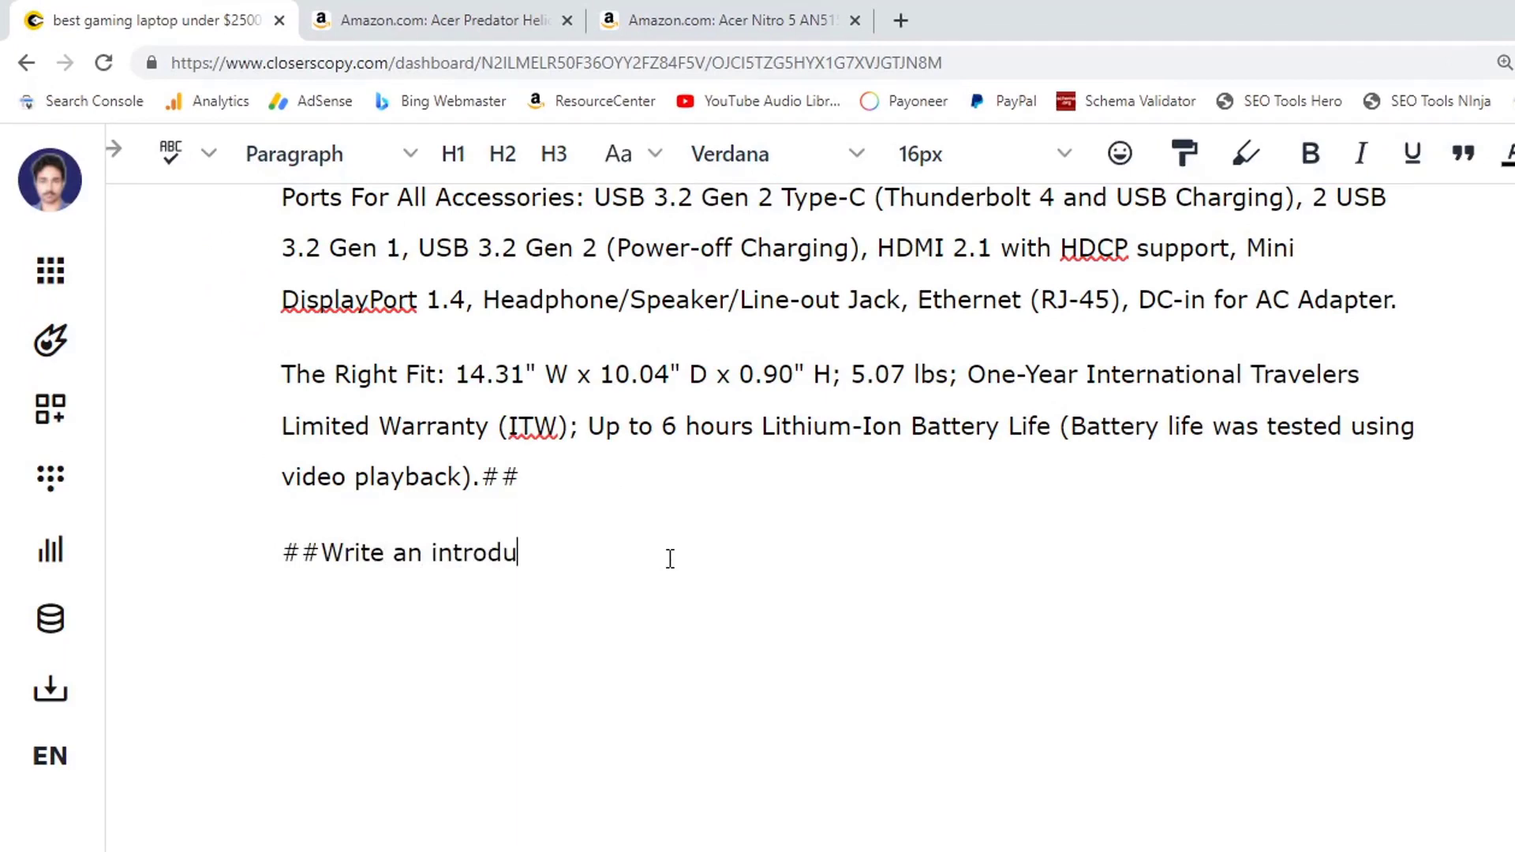
pyautogui.write('ction peragr')
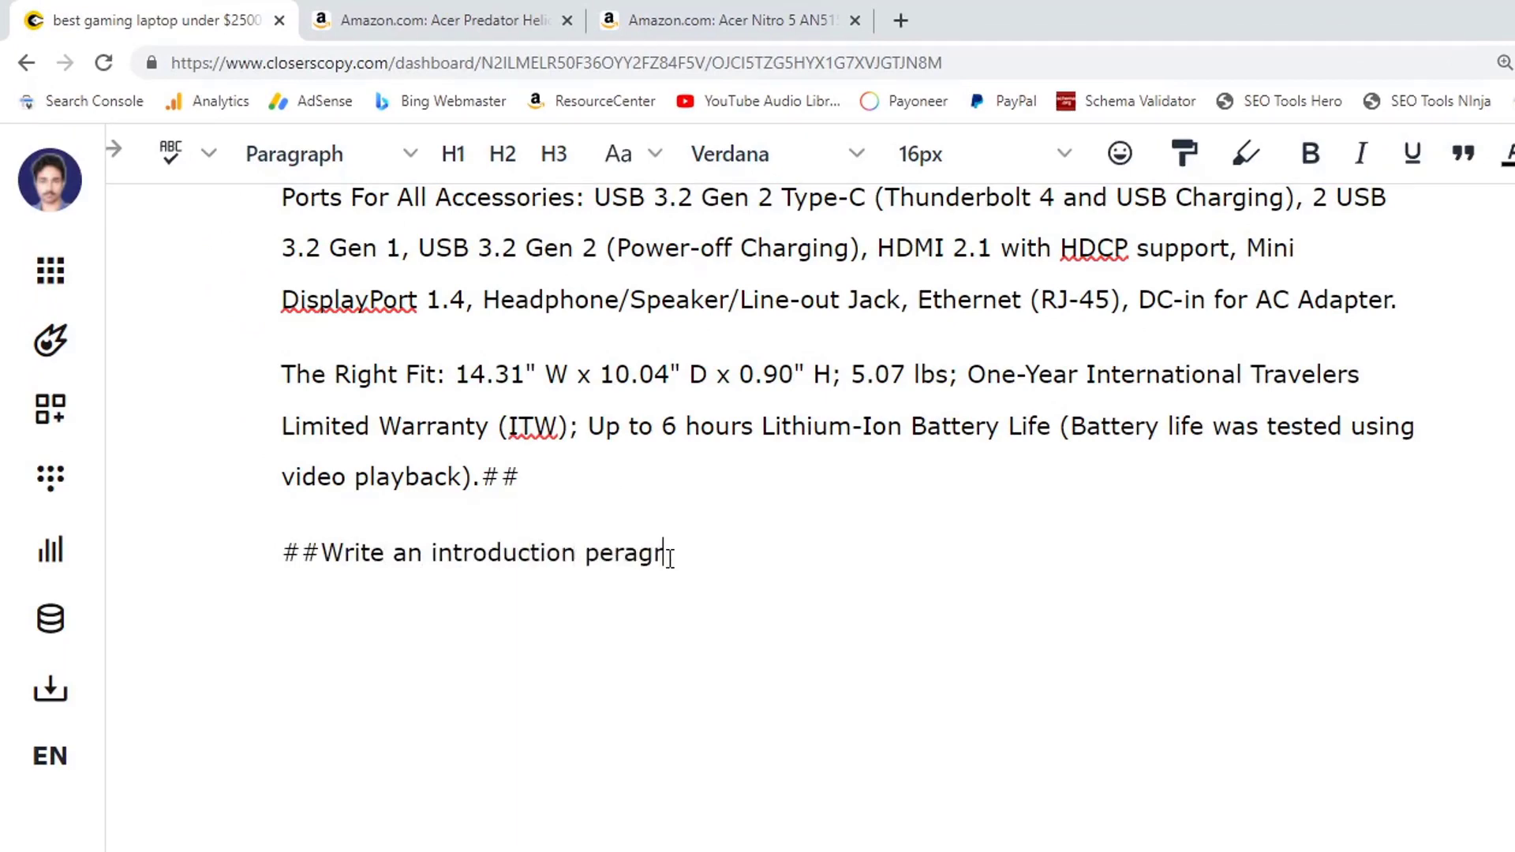
pyautogui.press('BackSpace')
pyautogui.press('BackSpace')
pyautogui.press('BackSpace')
pyautogui.press('BackSpace')
pyautogui.press('BackSpace')
pyautogui.write('aragraph of this')
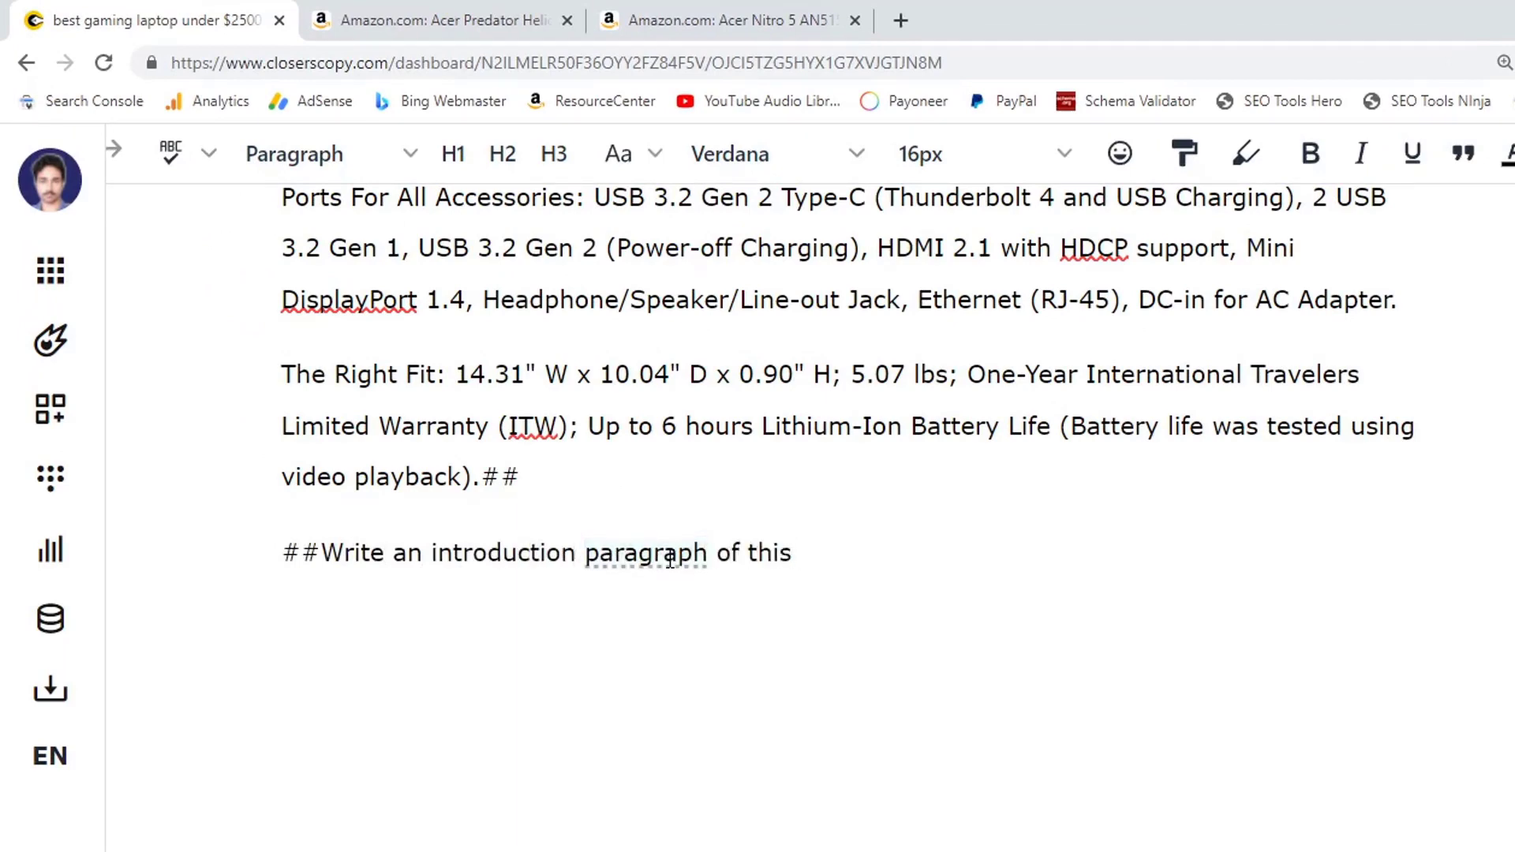
pyautogui.press('BackSpace')
pyautogui.press('BackSpace')
pyautogui.press('BackSpace')
pyautogui.press('BackSpace')
pyautogui.press('BackSpace')
pyautogui.write('Teh')
# Copy the product name "Acer Predator Helios 300" from the level 2 product heading.
pyautogui.scroll(15, 996, 644)
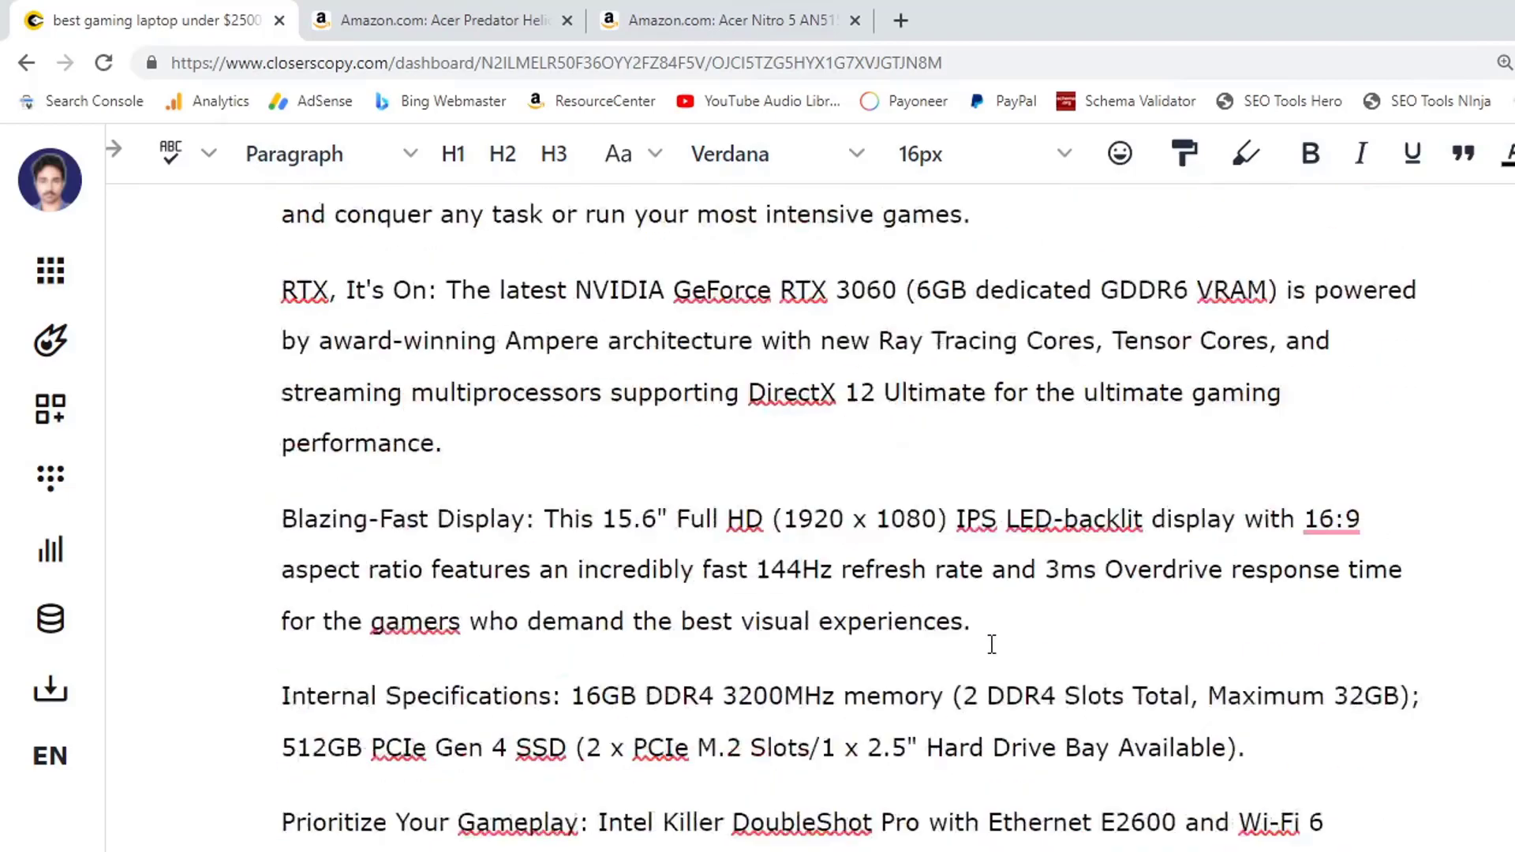
pyautogui.scroll(6, 992, 644)
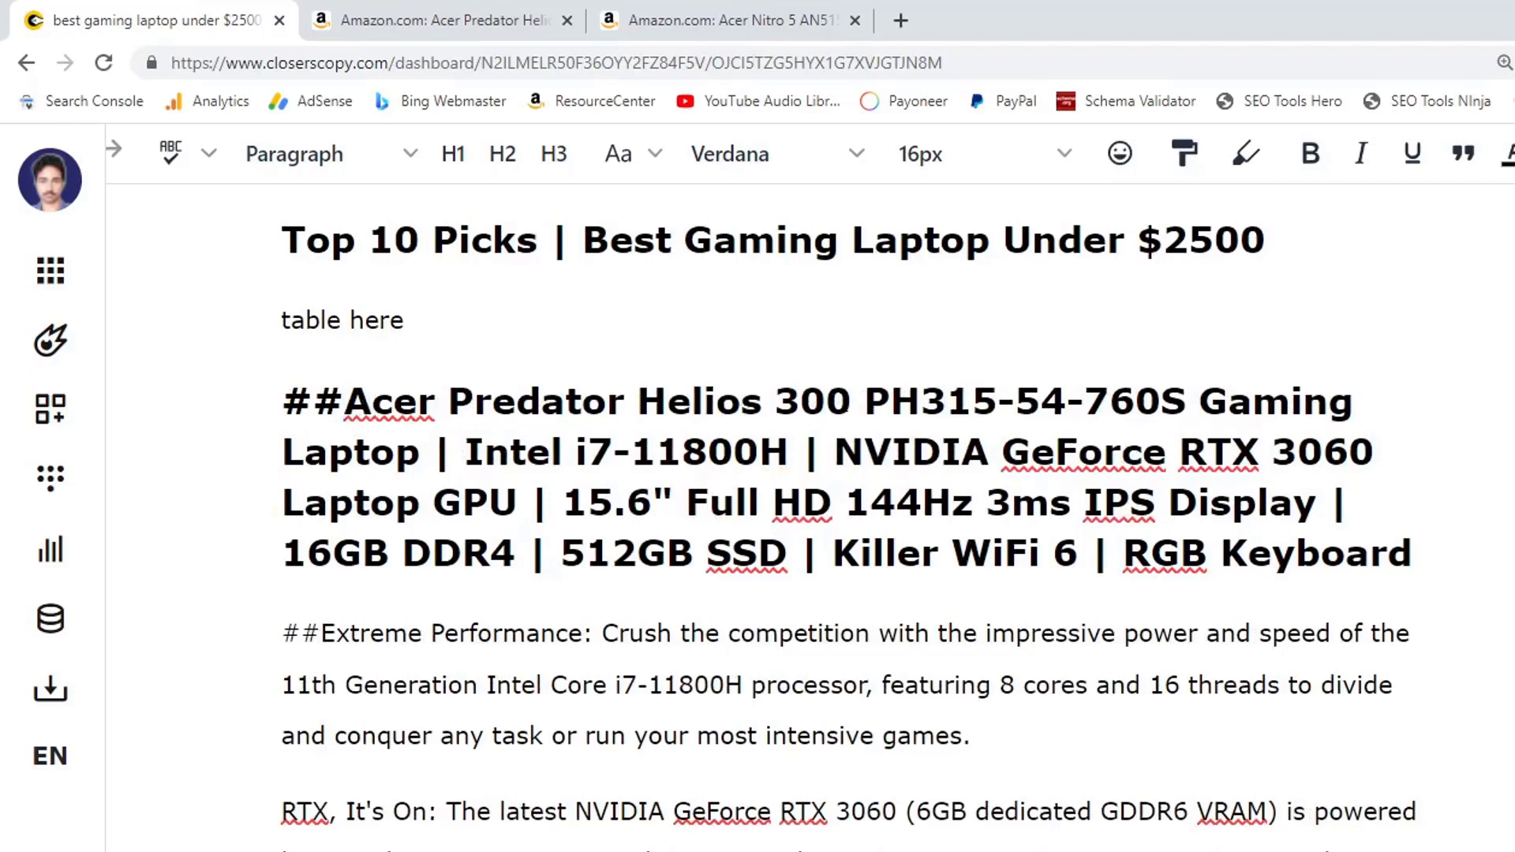
pyautogui.click(852, 400)
pyautogui.moveTo(850, 400); pyautogui.dragTo(825, 400)
pyautogui.moveTo(623, 400); pyautogui.dragTo(448, 400)
pyautogui.moveTo(347, 404); pyautogui.dragTo(854, 406)
pyautogui.hotkey('ctrl', 'c')
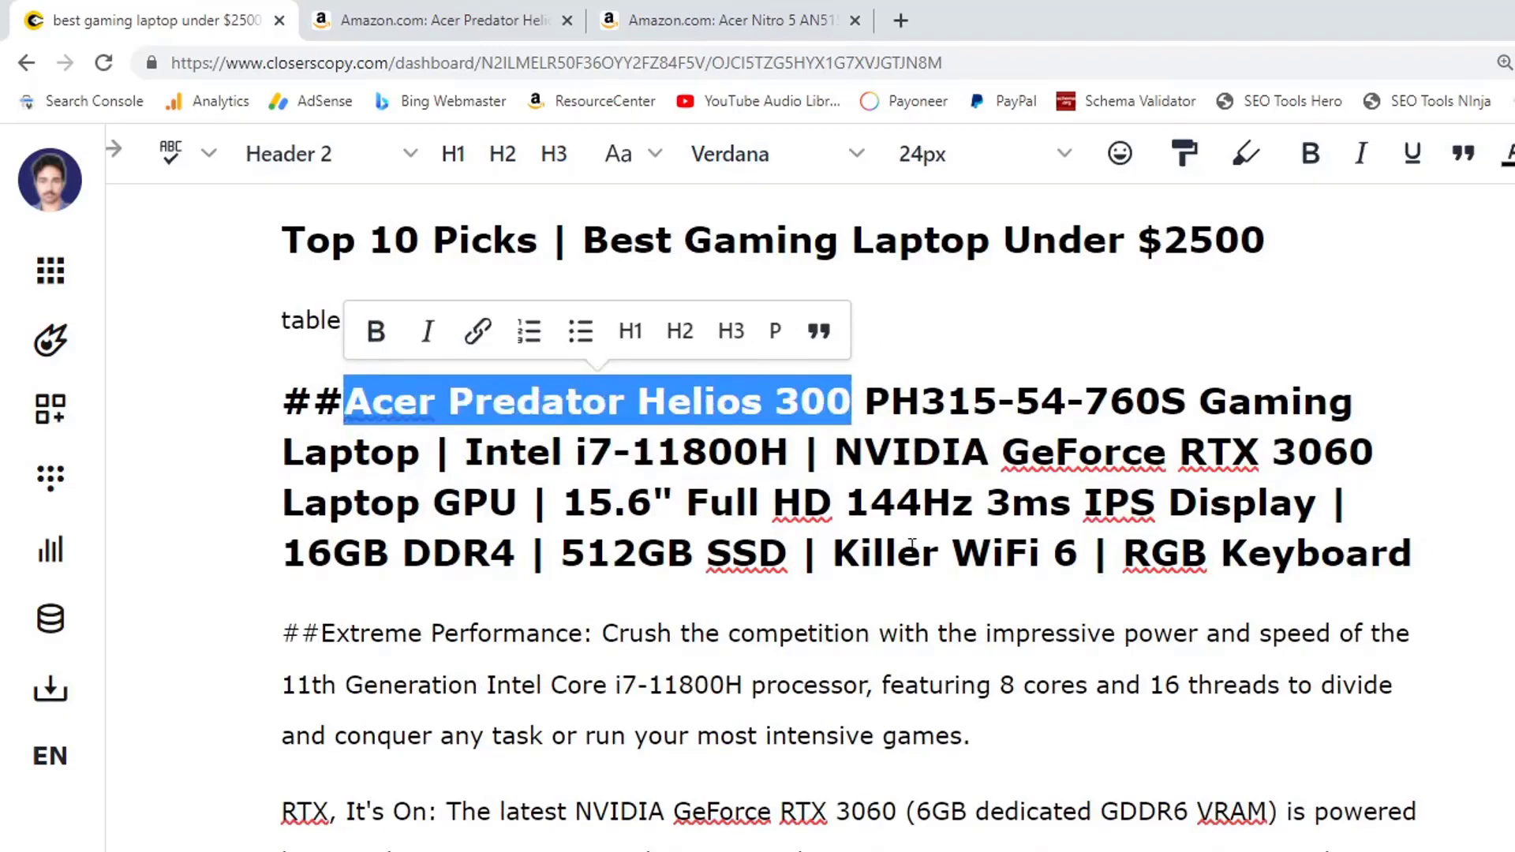
# Paste the copied product name at the end of the prompt and merge it into the same line as plain text.
pyautogui.scroll(-20, 837, 442)
pyautogui.click(830, 452)
pyautogui.hotkey('ctrl', 'v')
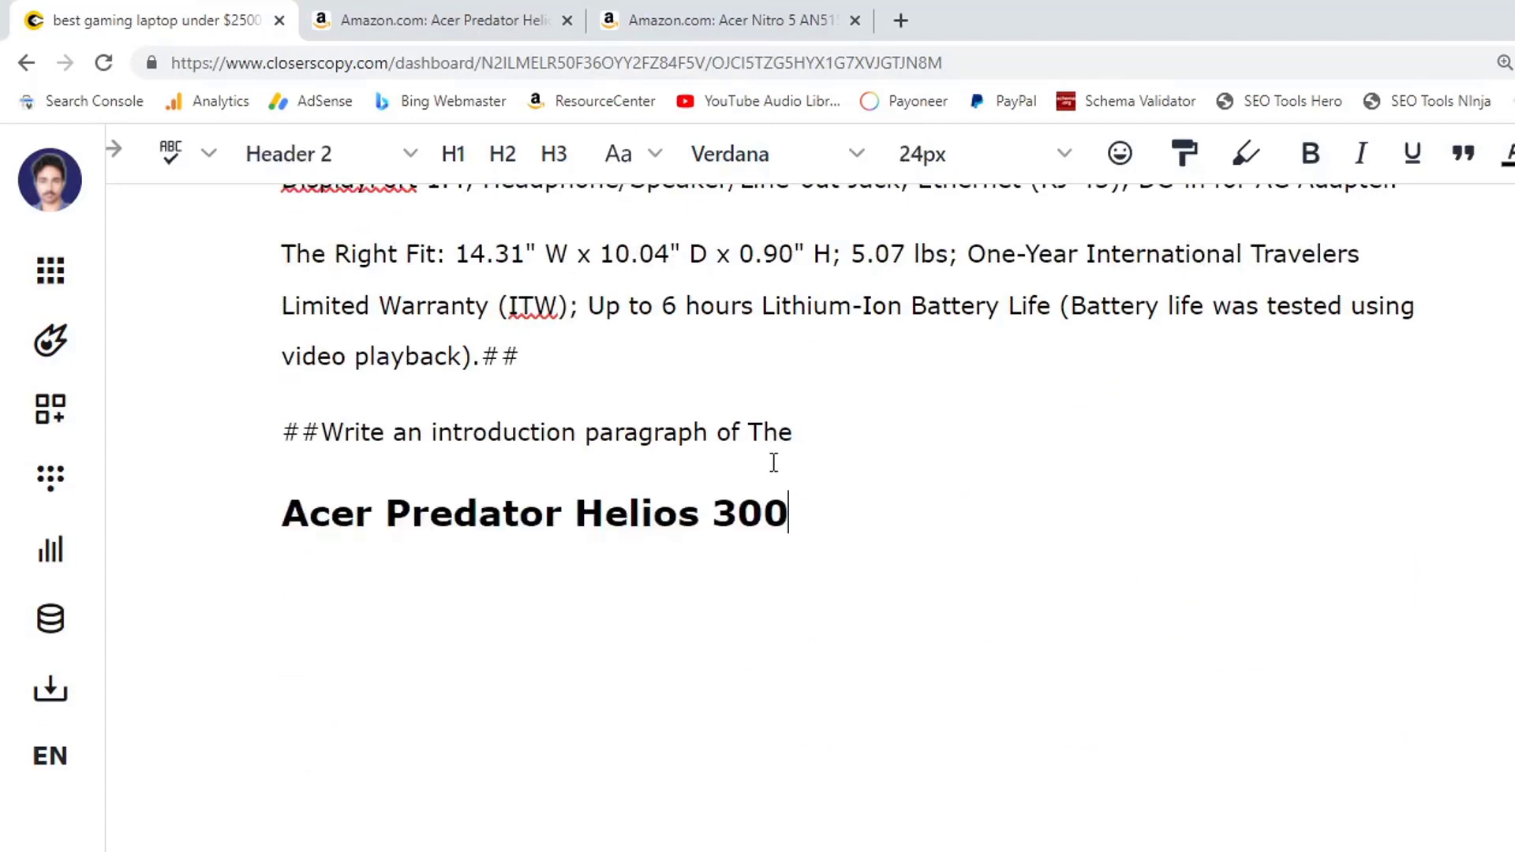
pyautogui.click(283, 519)
pyautogui.press('BackSpace')
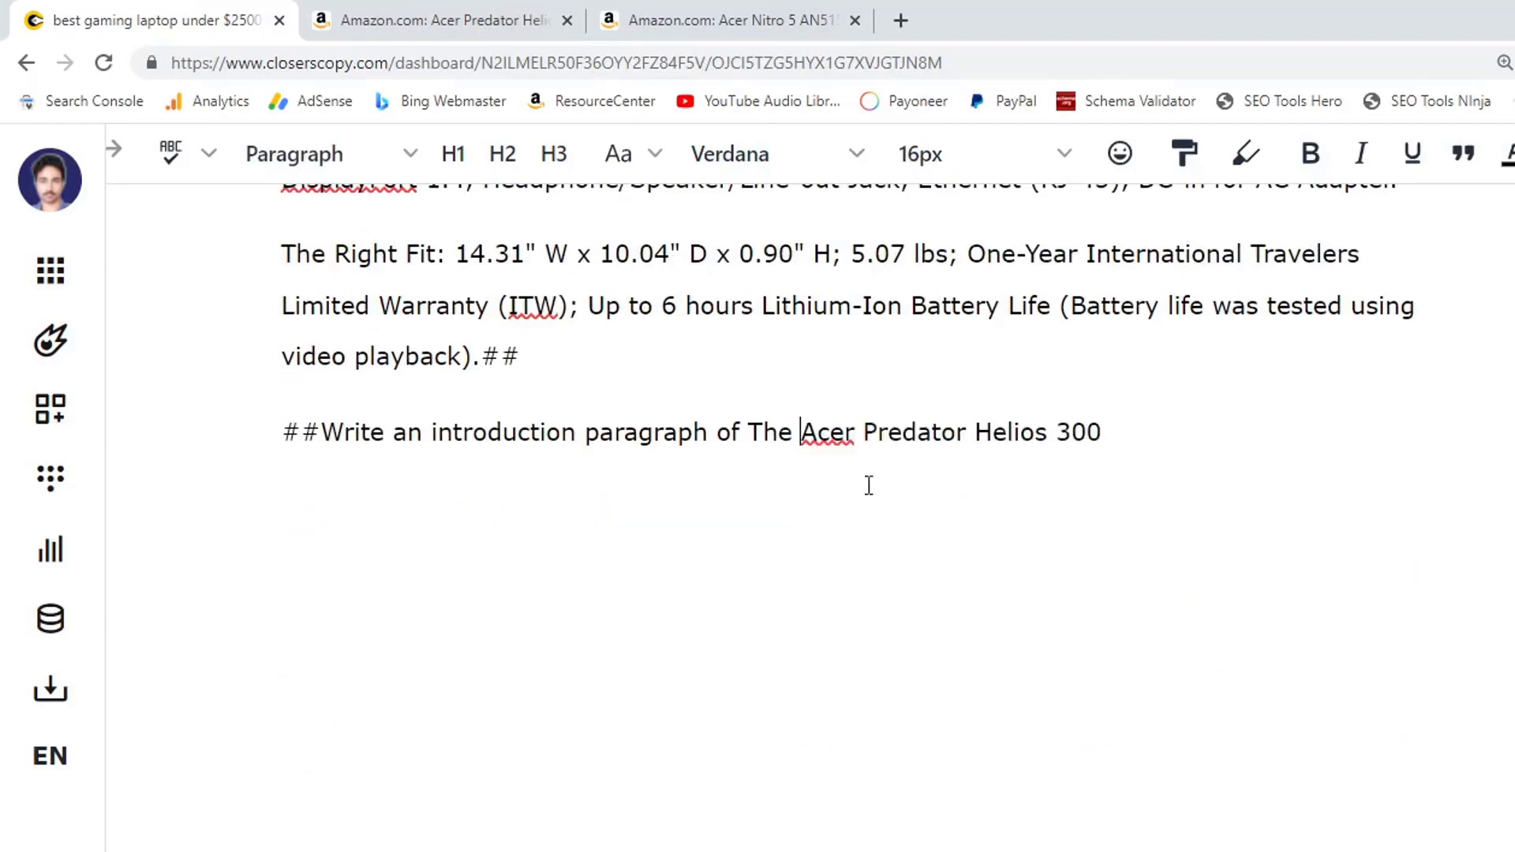
# Complete the prompt line with the word "Laptop", undo its conversion to a heading, and put the cursor at its end.
pyautogui.click(1105, 431)
pyautogui.write('Laptopm')
pyautogui.press('BackSpace')
pyautogui.press('Return')
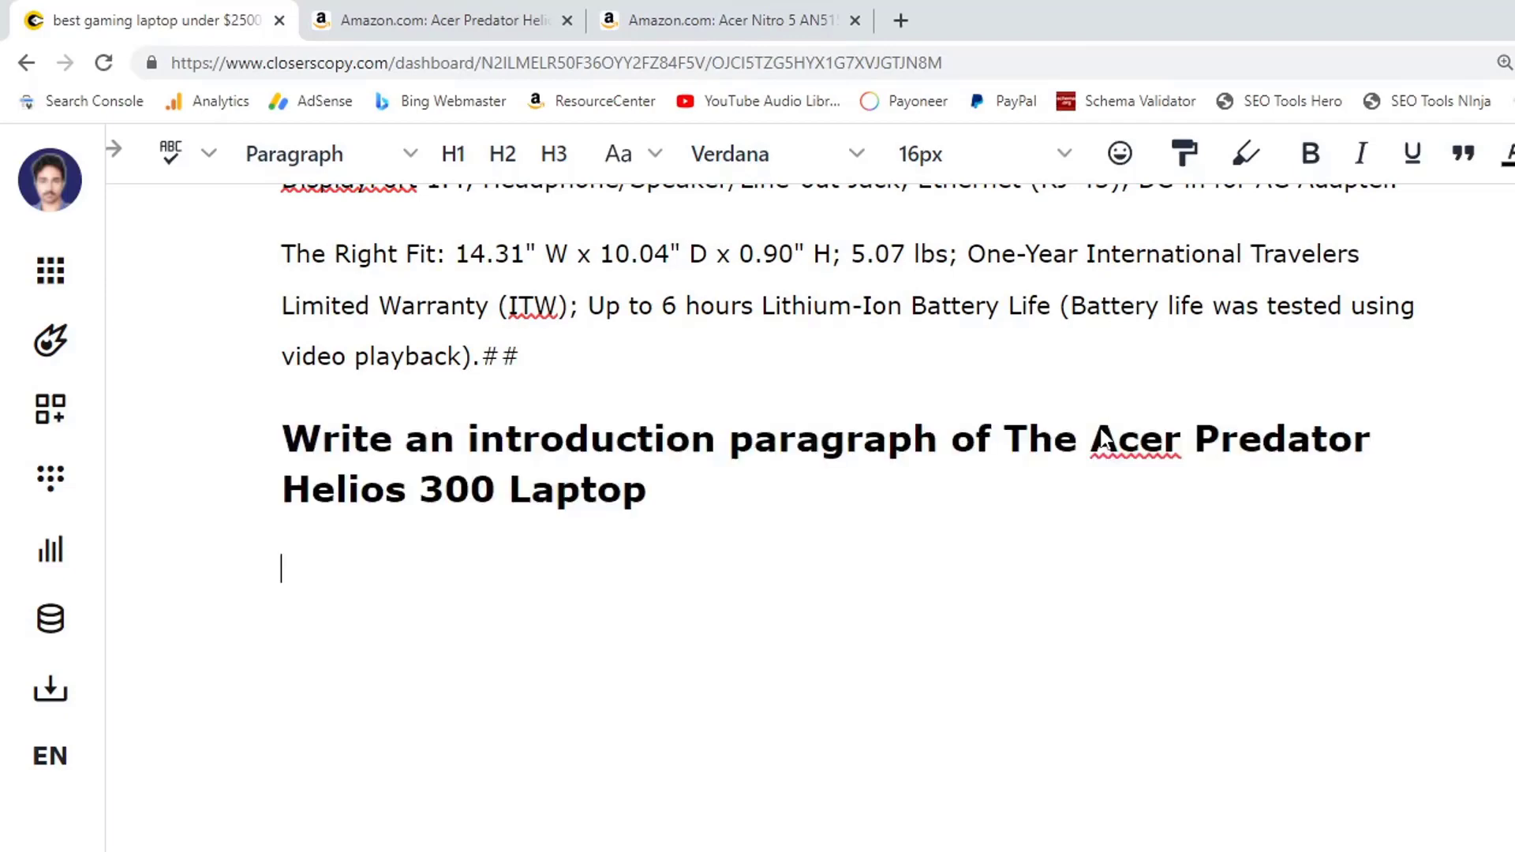
pyautogui.hotkey('ctrl', 'z')
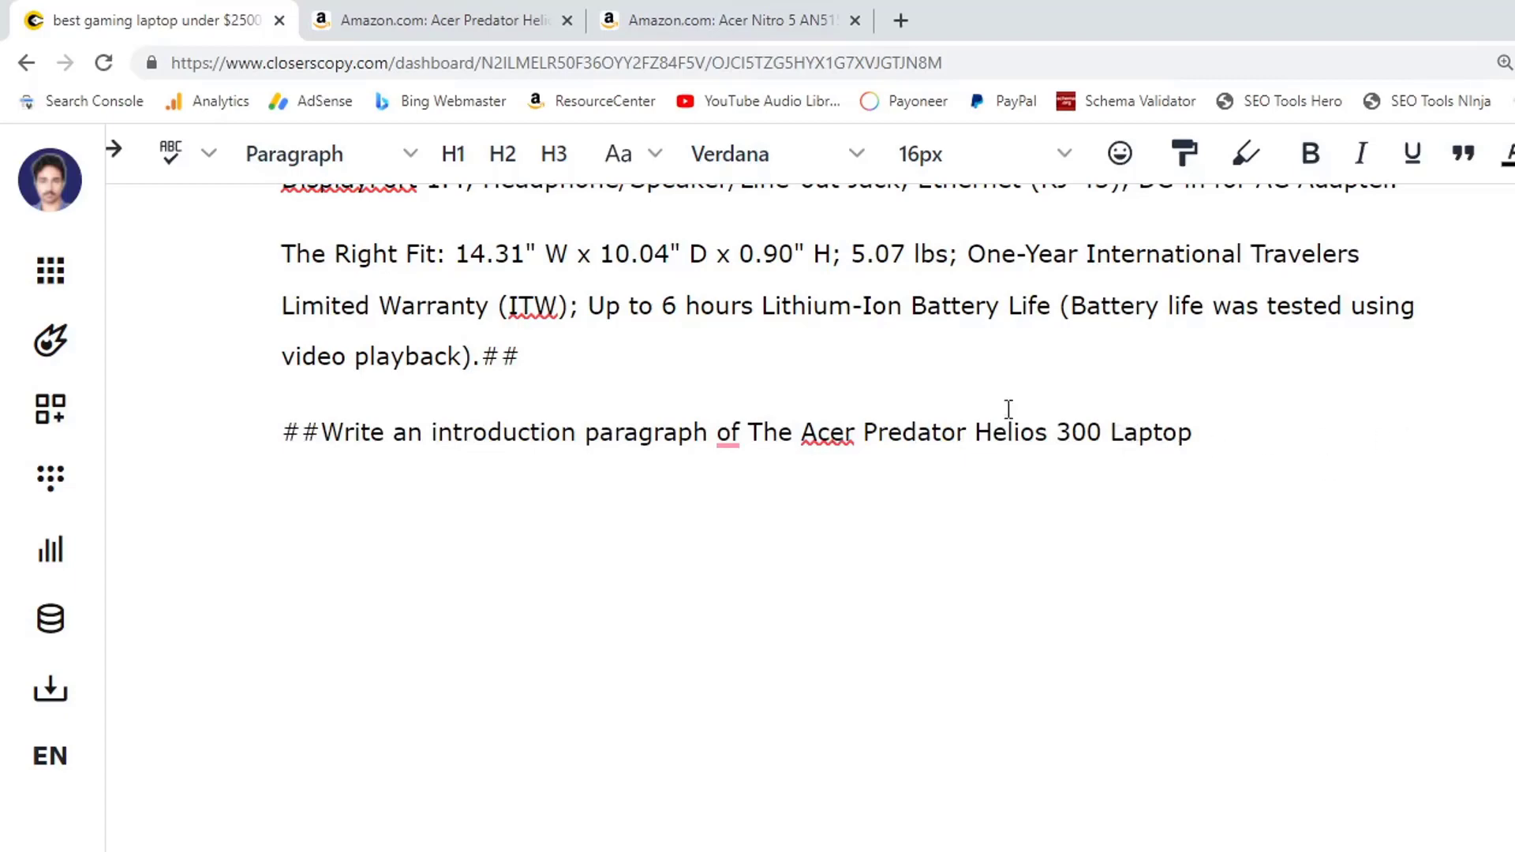
pyautogui.scroll(2, 1008, 413)
pyautogui.click(1193, 559)
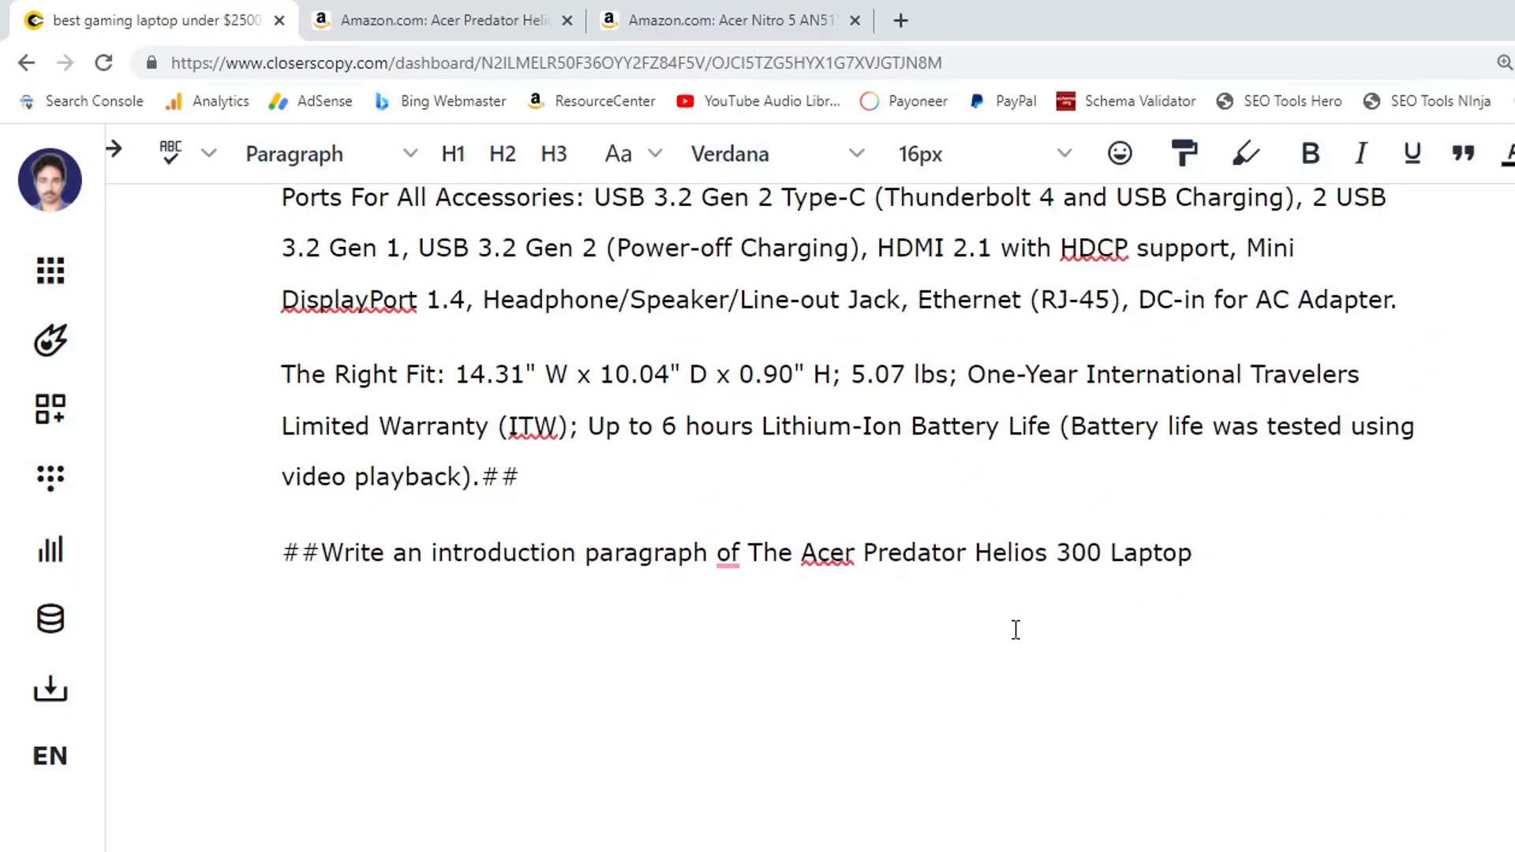
# End the introduction prompt line with a colon and add blank lines below it.
pyautogui.write(':')
pyautogui.press('Return')
pyautogui.press('Return')
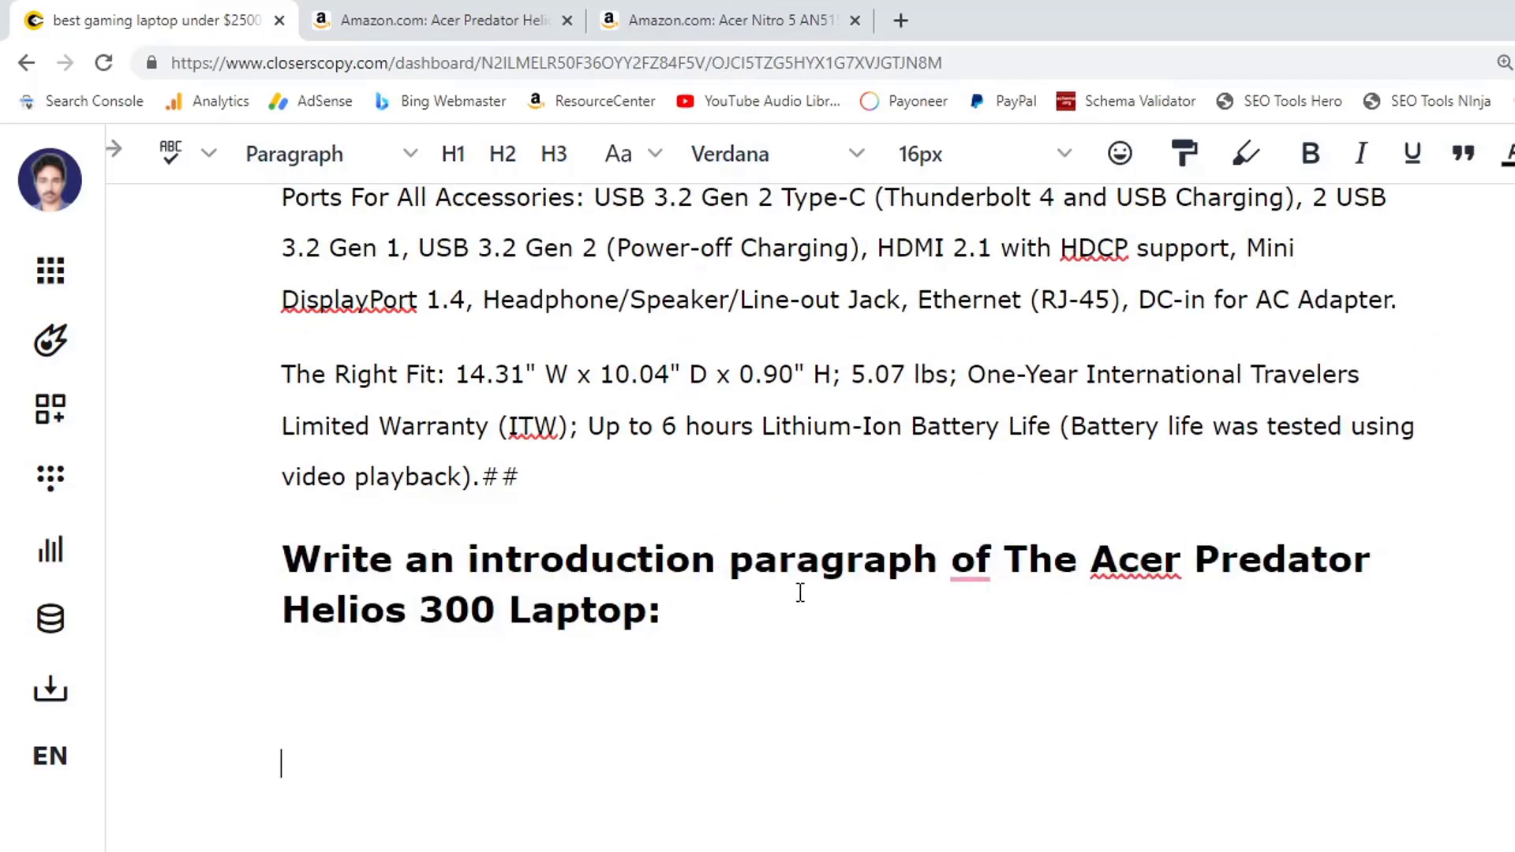
# Return to the start of the Longform tool and switch it to its Write mode.
pyautogui.scroll(4, 442, 686)
pyautogui.scroll(14, 441, 686)
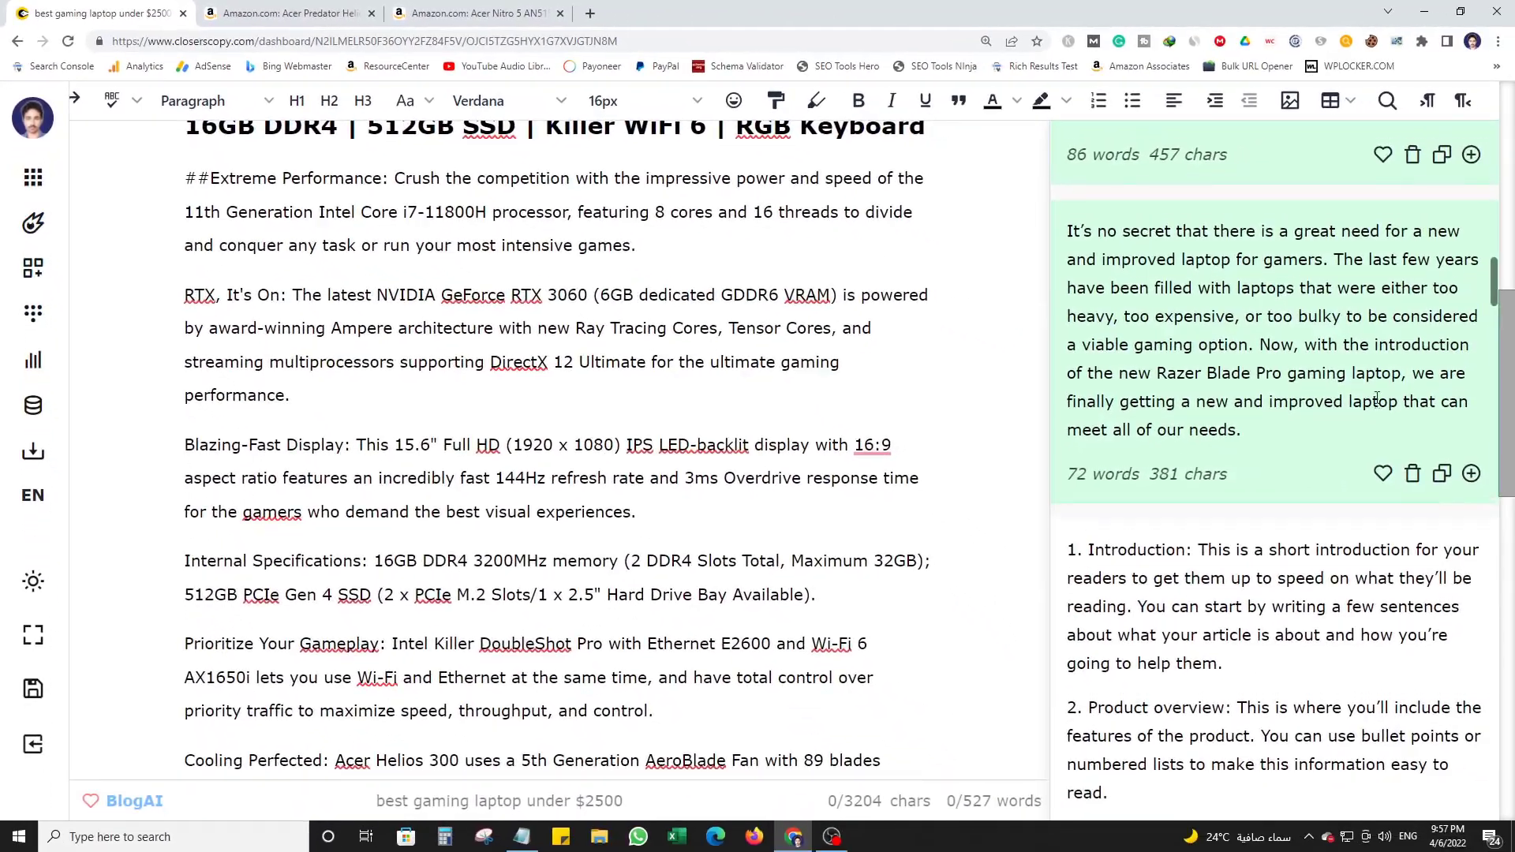
pyautogui.scroll(20, 1377, 398)
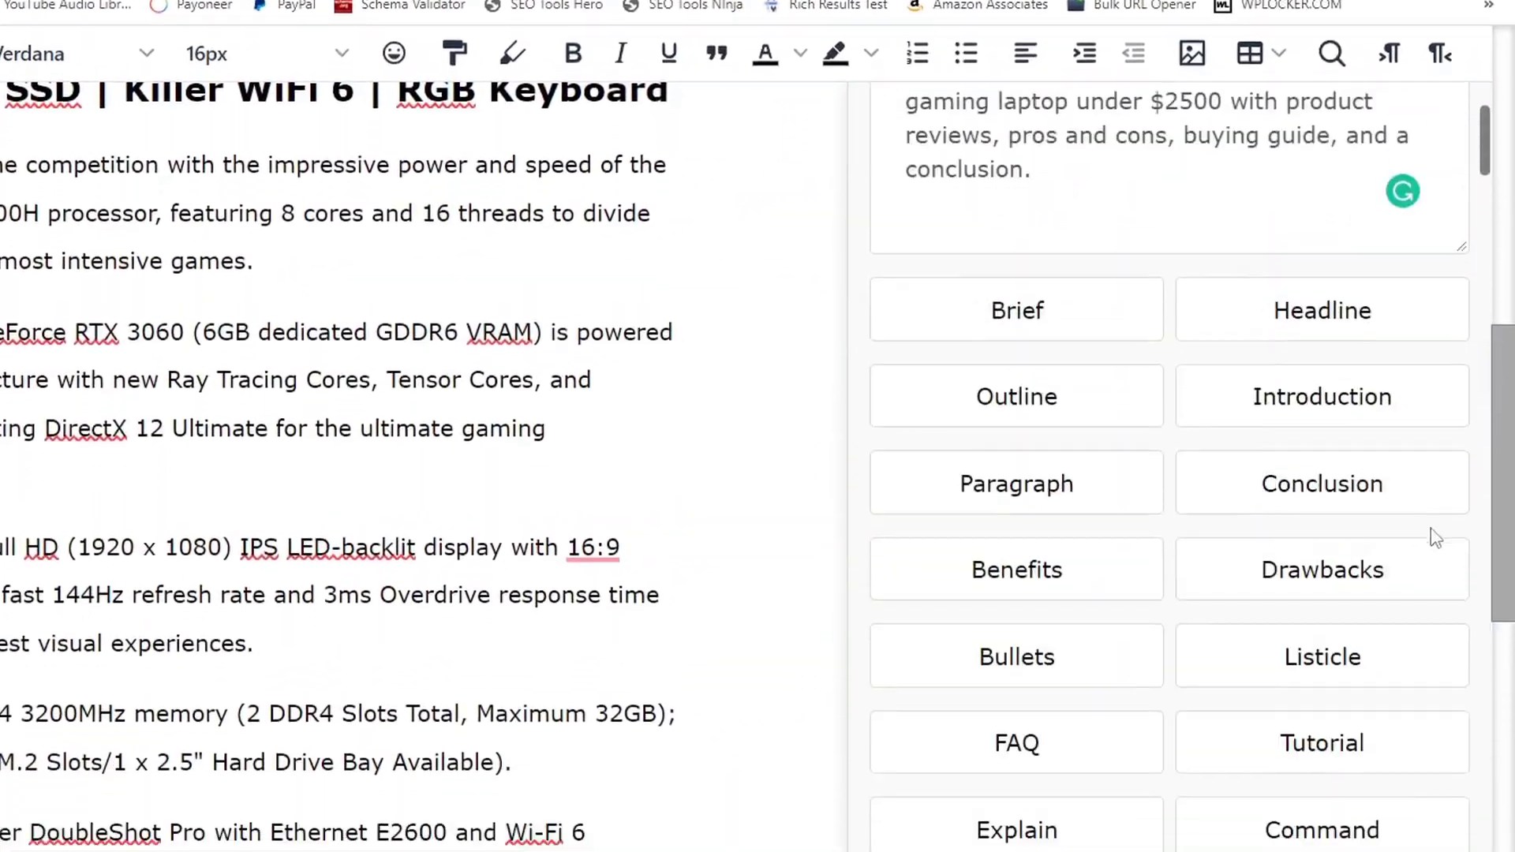
pyautogui.click(1454, 710)
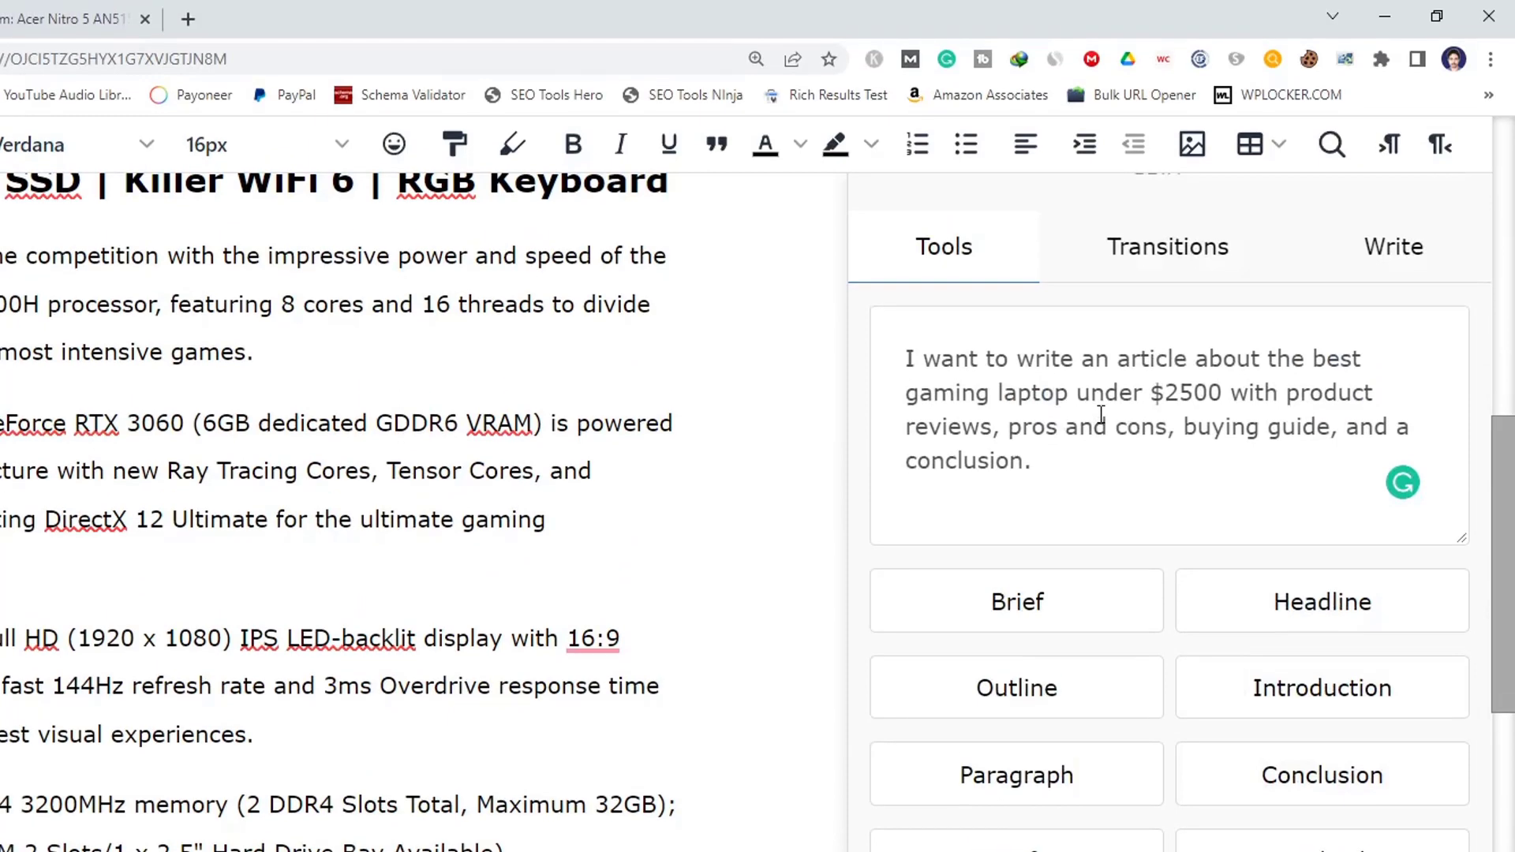
pyautogui.click(1373, 258)
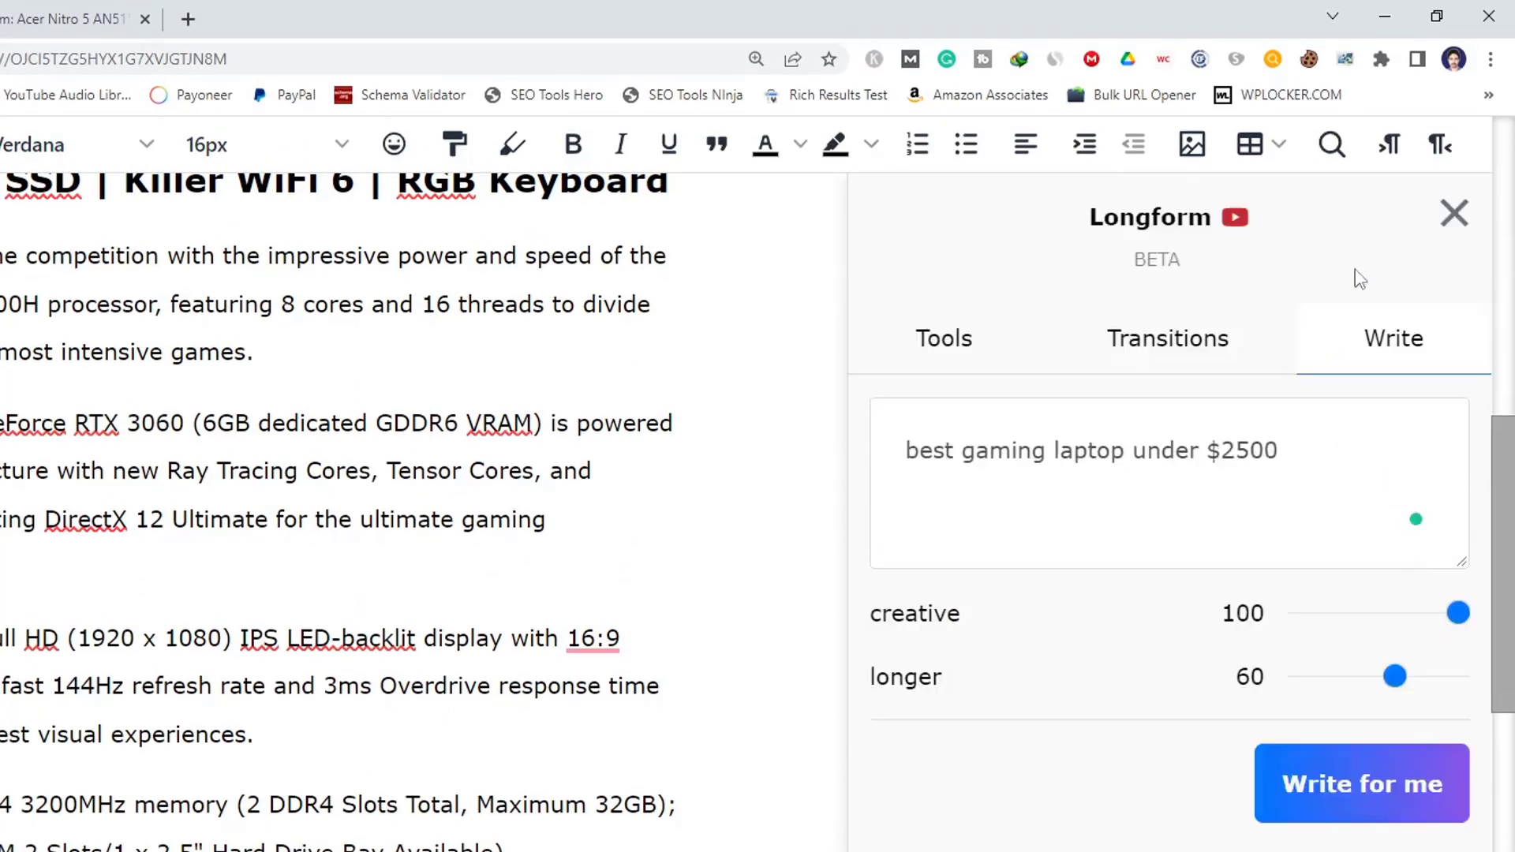
# Cut the Longform topic "best gaming laptop under $2500" and paste it back into the same field.
pyautogui.click(990, 455)
pyautogui.moveTo(918, 452); pyautogui.dragTo(1261, 450)
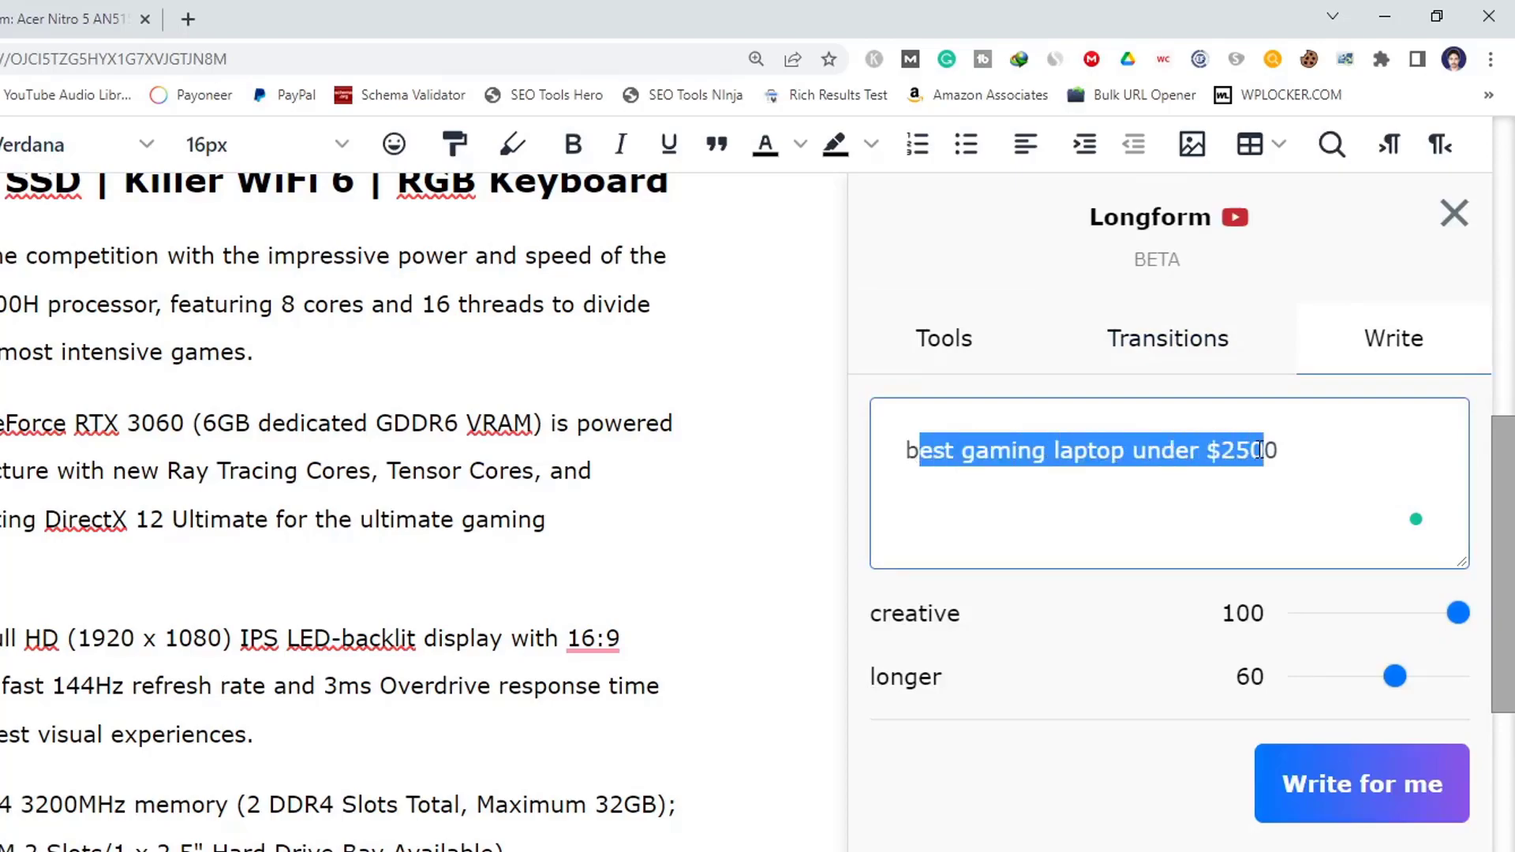
pyautogui.tripleClick(1280, 449)
pyautogui.hotkey('ctrl', 'x')
pyautogui.hotkey('ctrl', 'v')
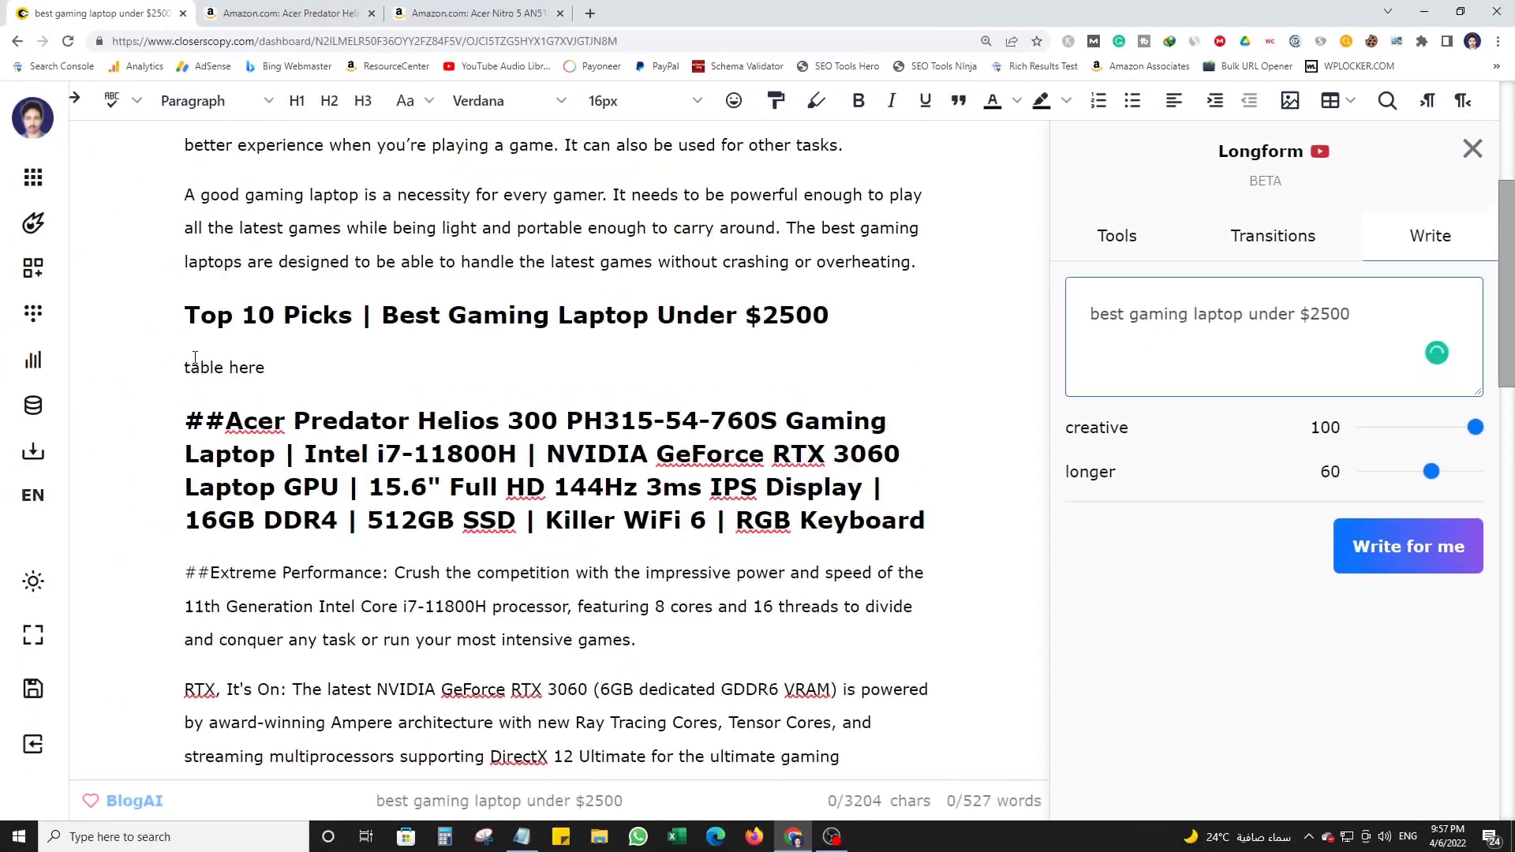
# Select the text from the product title through the introduction prompt, set longer to 100, and have Longform write from it.
pyautogui.moveTo(187, 419); pyautogui.dragTo(400, 469)
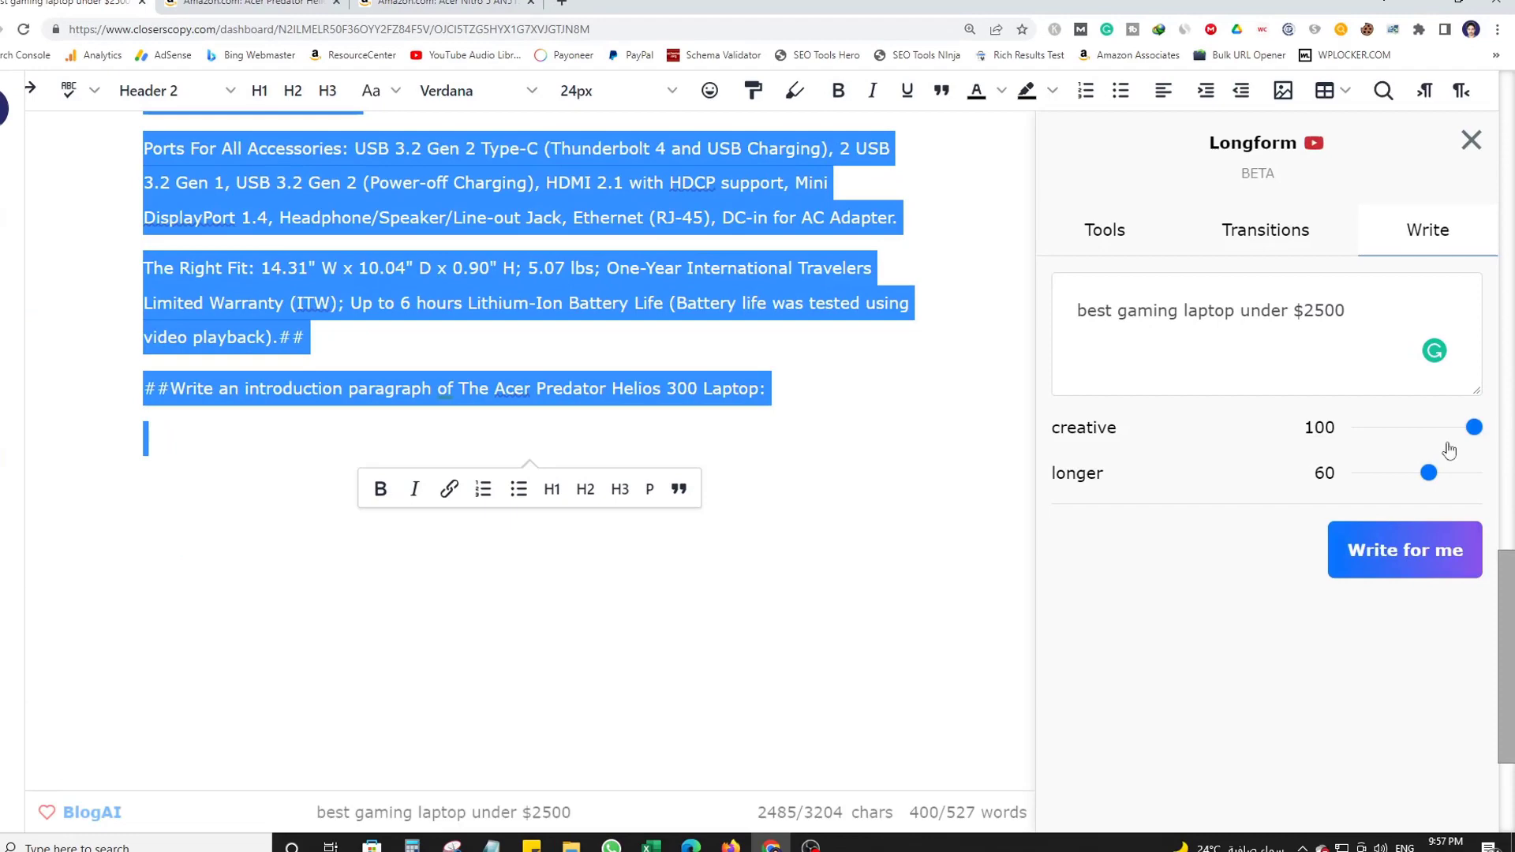
pyautogui.moveTo(1429, 473); pyautogui.dragTo(1474, 473)
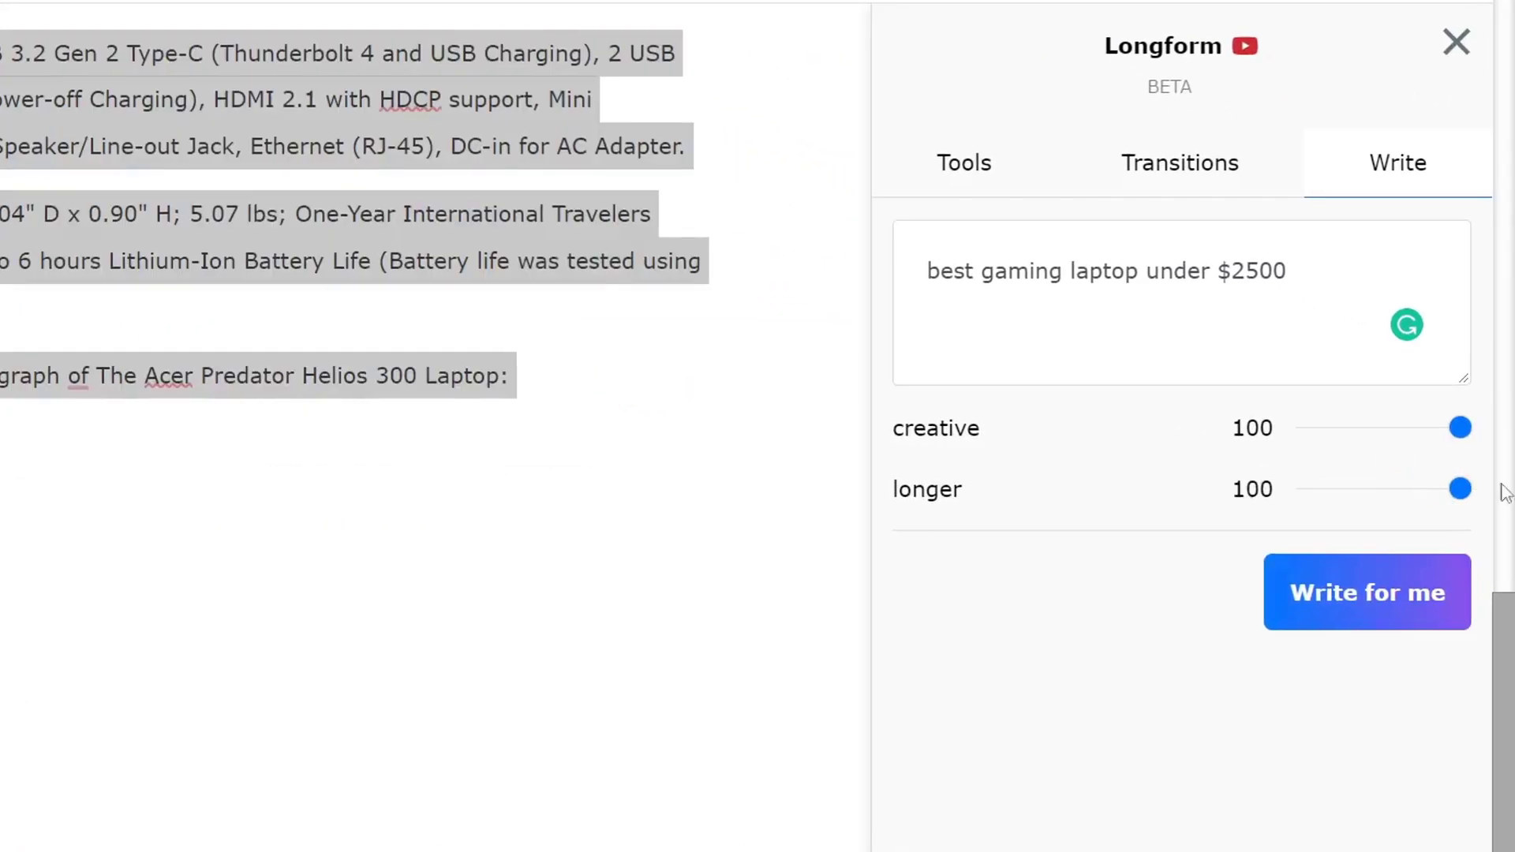
pyautogui.click(1324, 608)
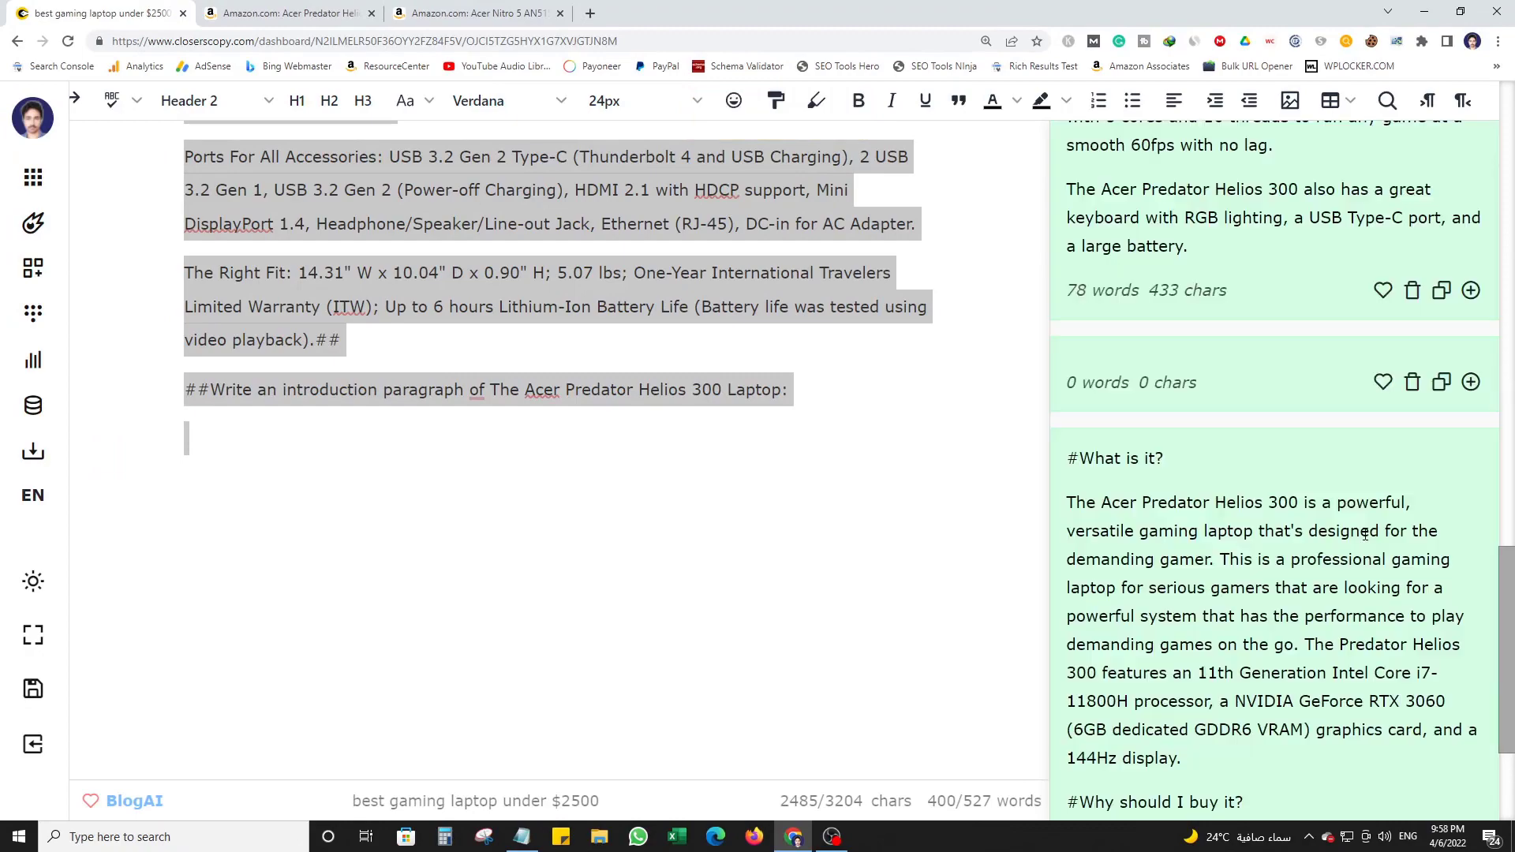
# Copy the first paragraph of the first generated output and paste it below the introduction prompt line.
pyautogui.scroll(7, 1364, 534)
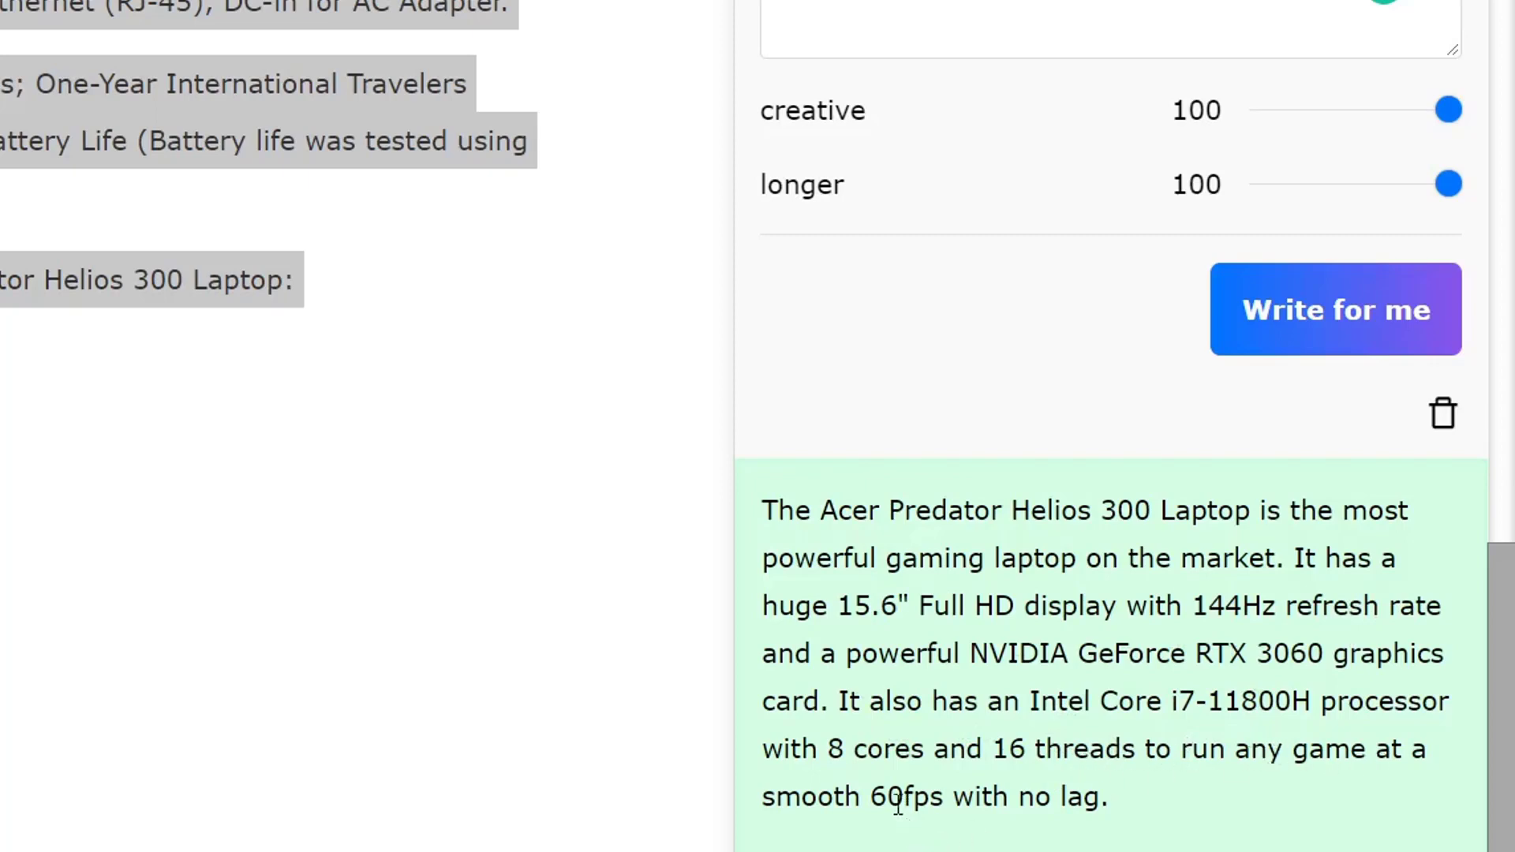
pyautogui.scroll(-3, 1153, 733)
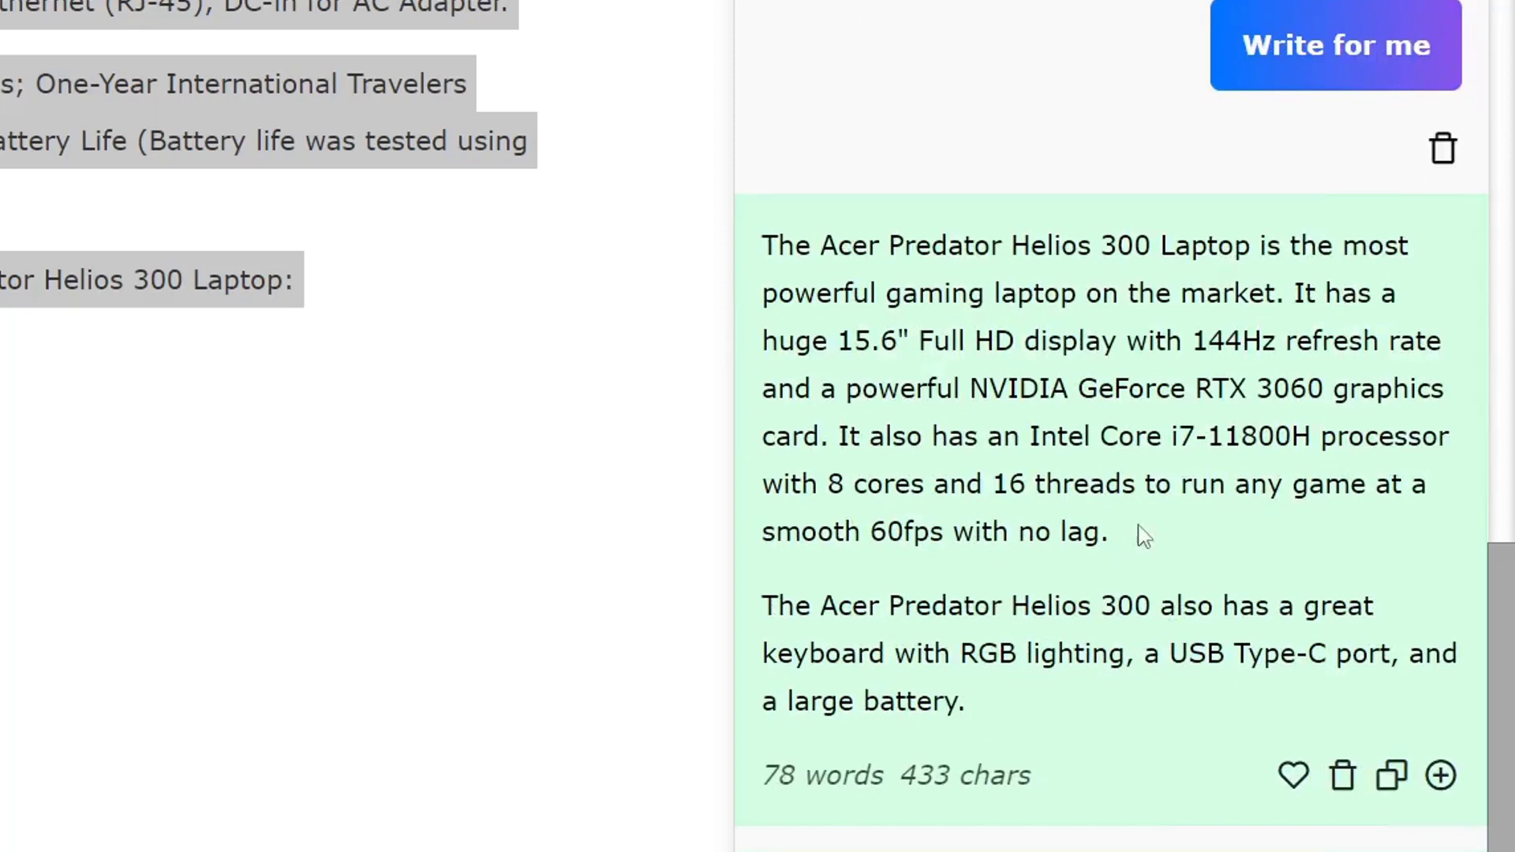
pyautogui.moveTo(1111, 538); pyautogui.dragTo(778, 250)
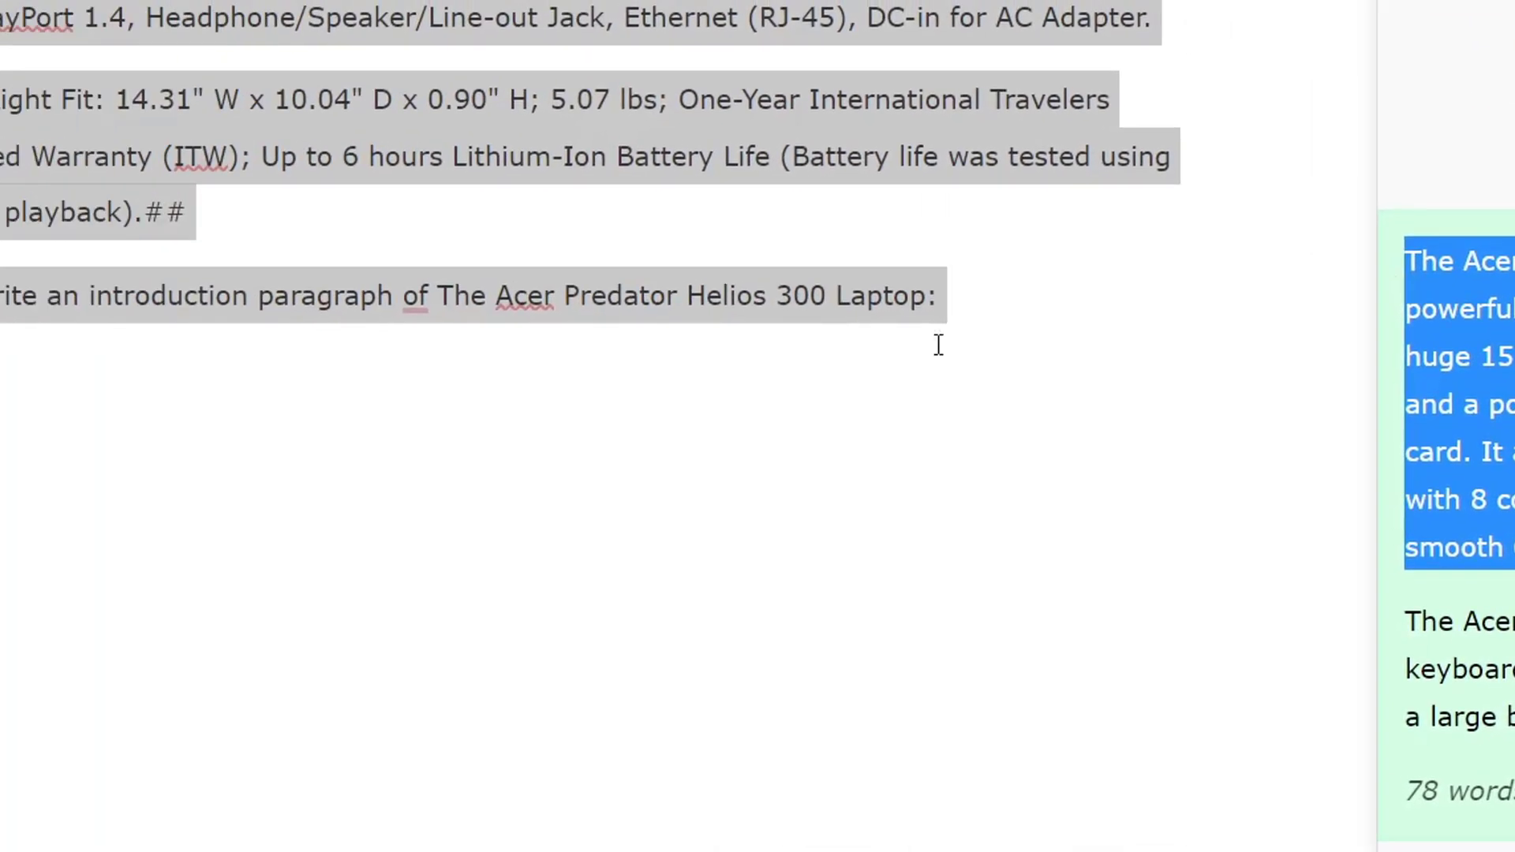
pyautogui.click(568, 366)
pyautogui.hotkey('ctrl', 'v')
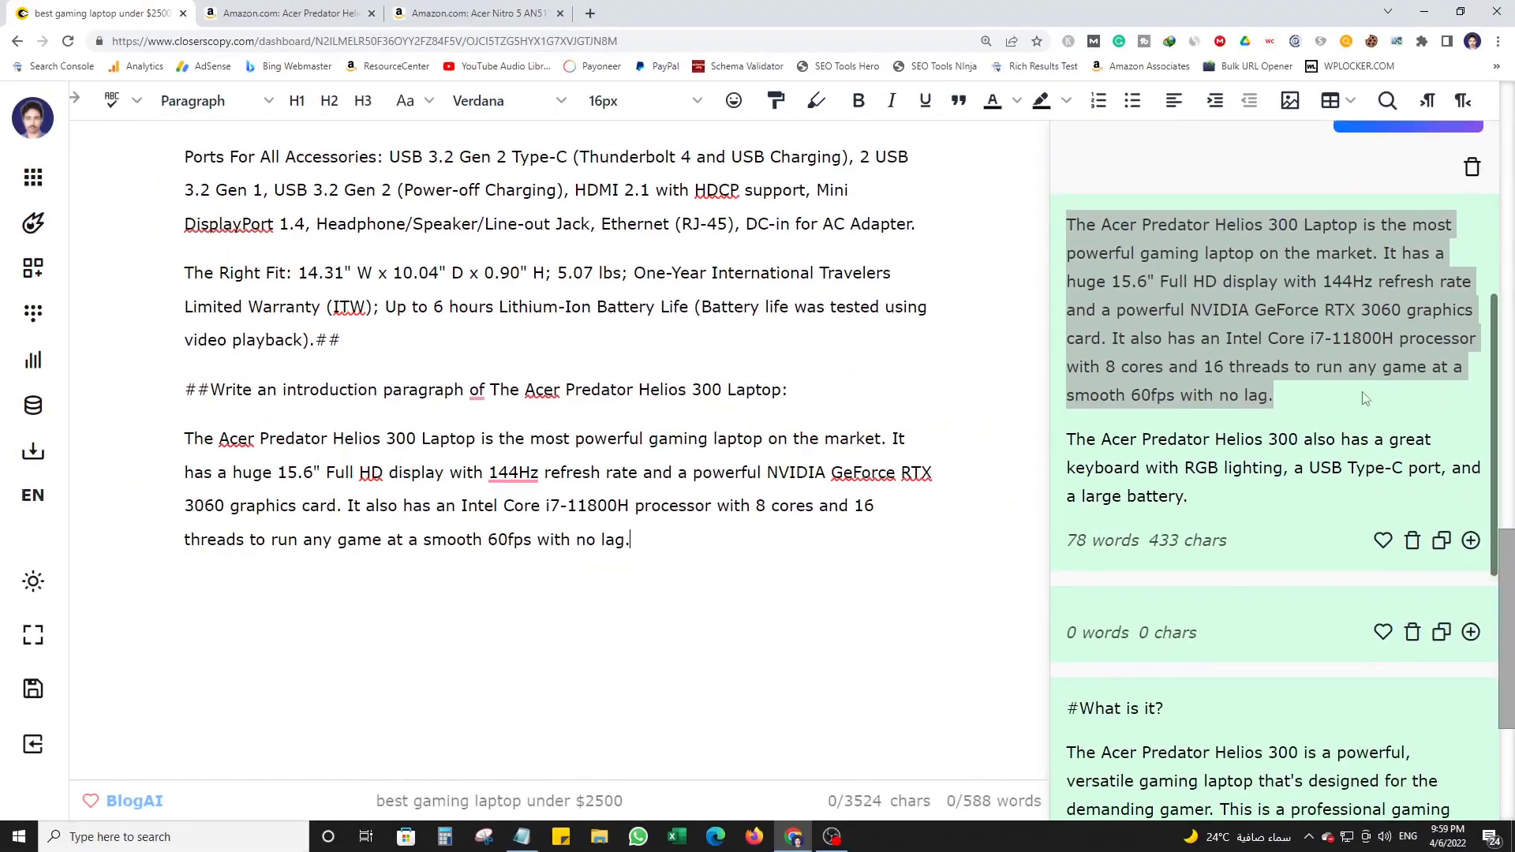
# Copy the "What is it?" paragraph from "powerful" to "144Hz display." and paste it as a second introduction paragraph.
pyautogui.scroll(-4, 1328, 509)
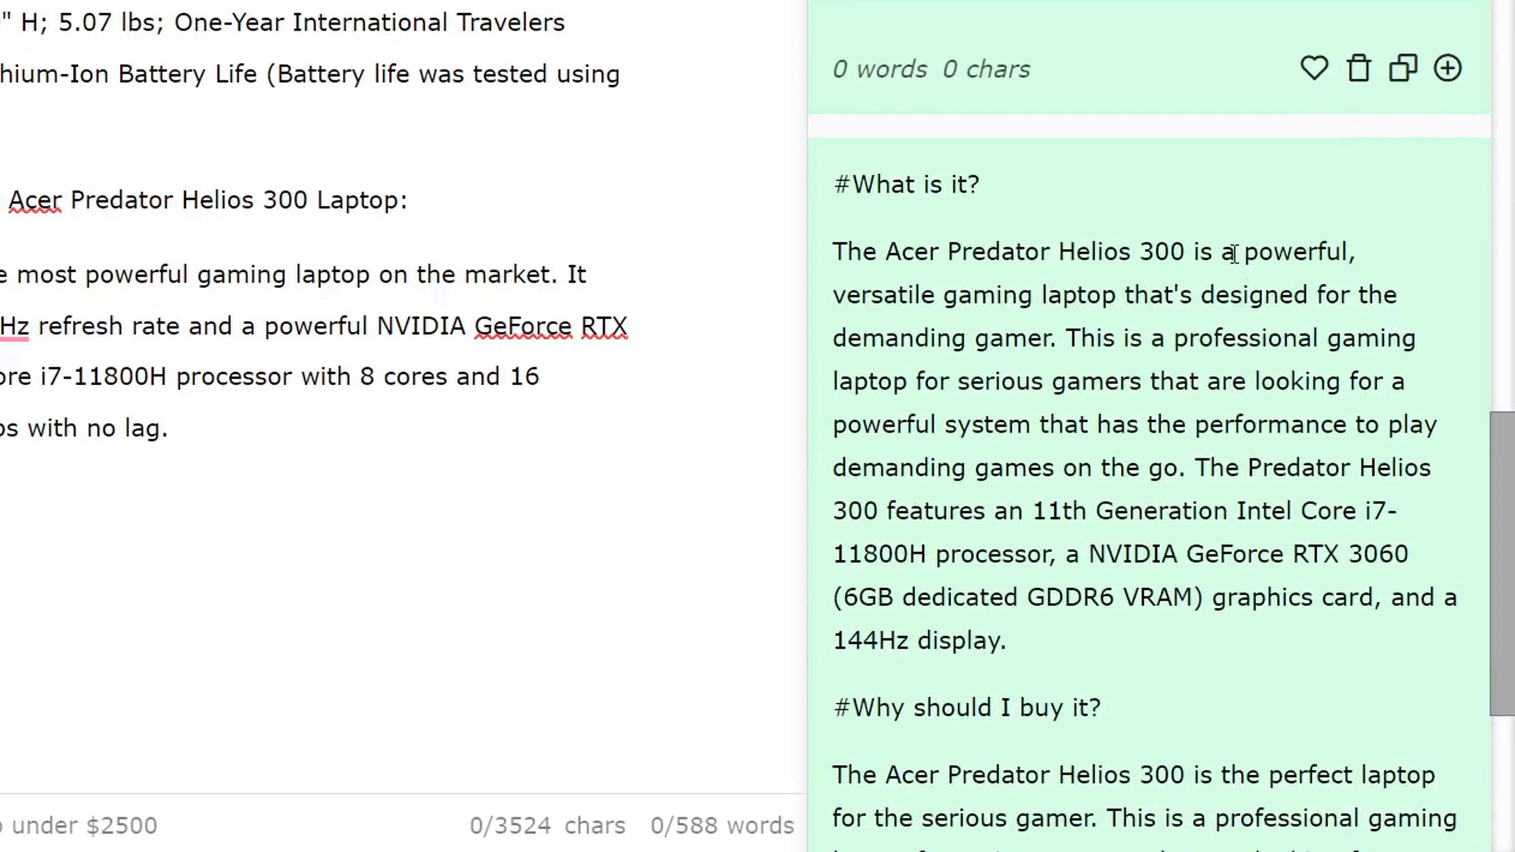
pyautogui.moveTo(1247, 253); pyautogui.dragTo(1290, 643)
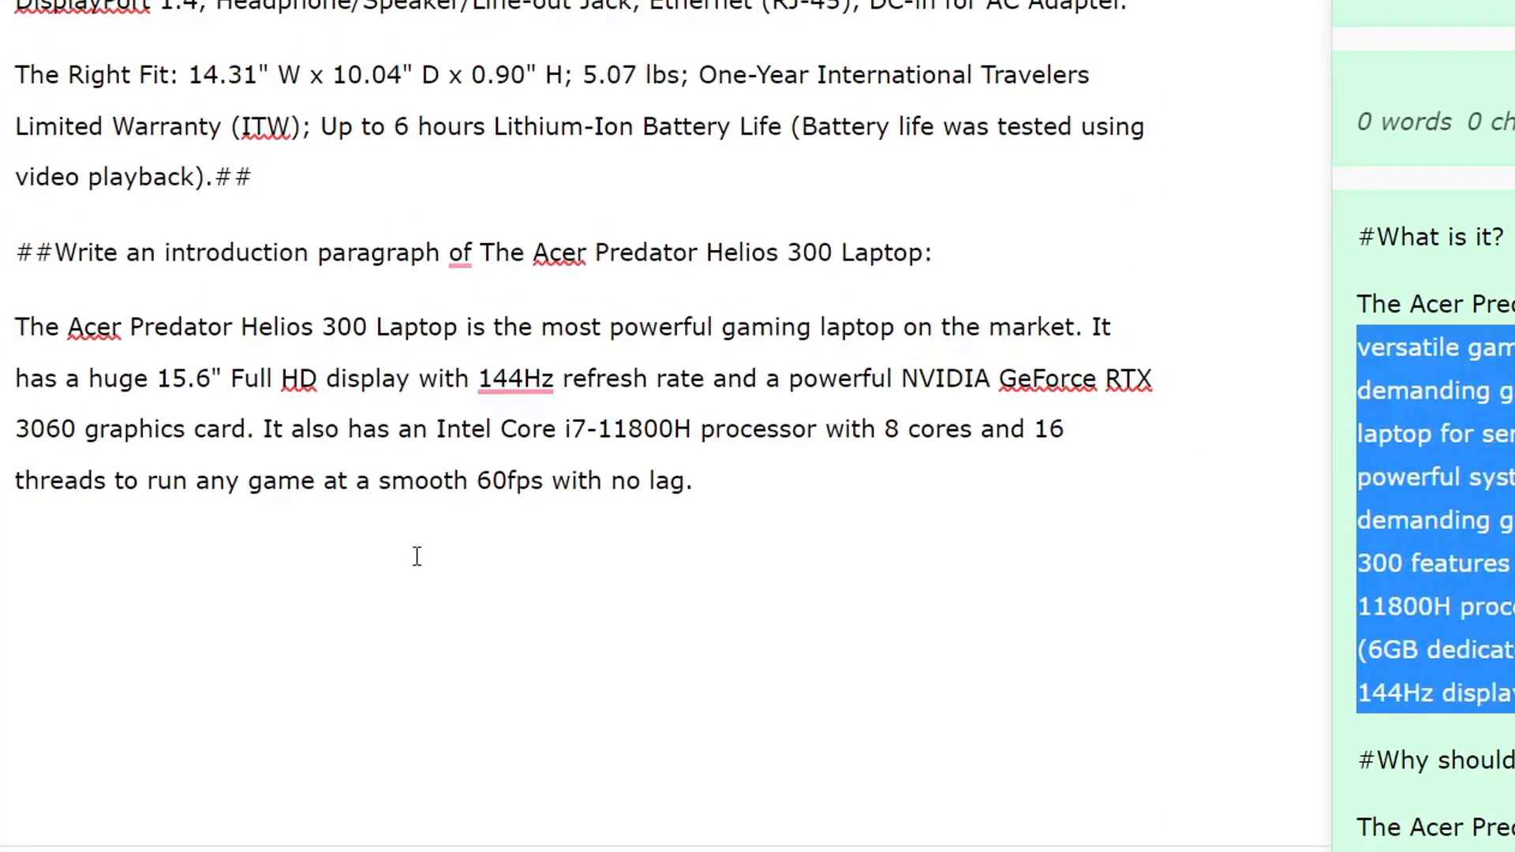
pyautogui.click(507, 592)
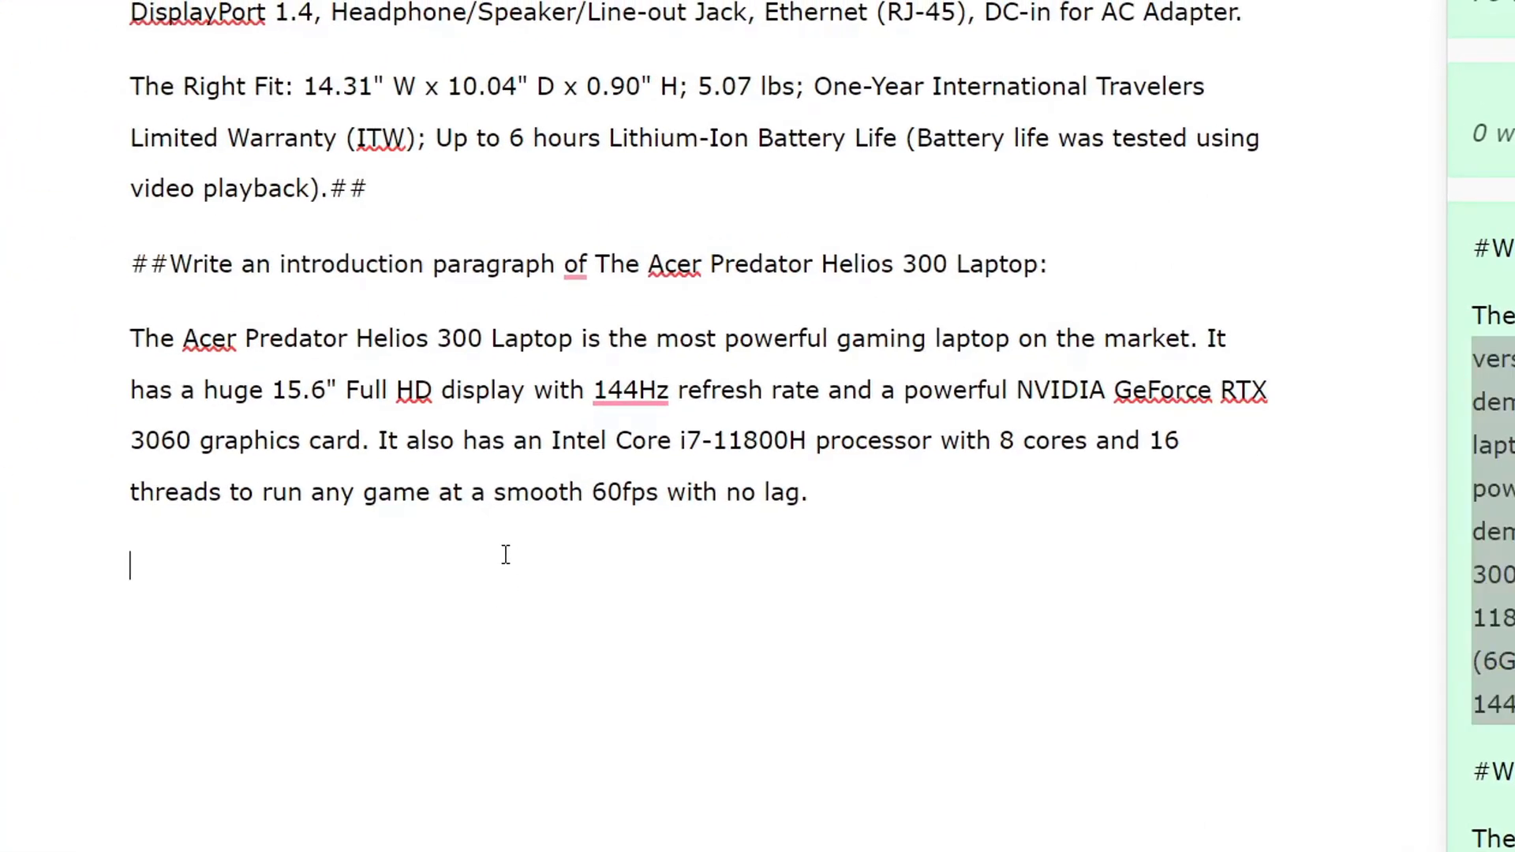
pyautogui.hotkey('ctrl', 'v')
# Insert "This is a" at the beginning of the second introduction paragraph.
pyautogui.moveTo(136, 570)
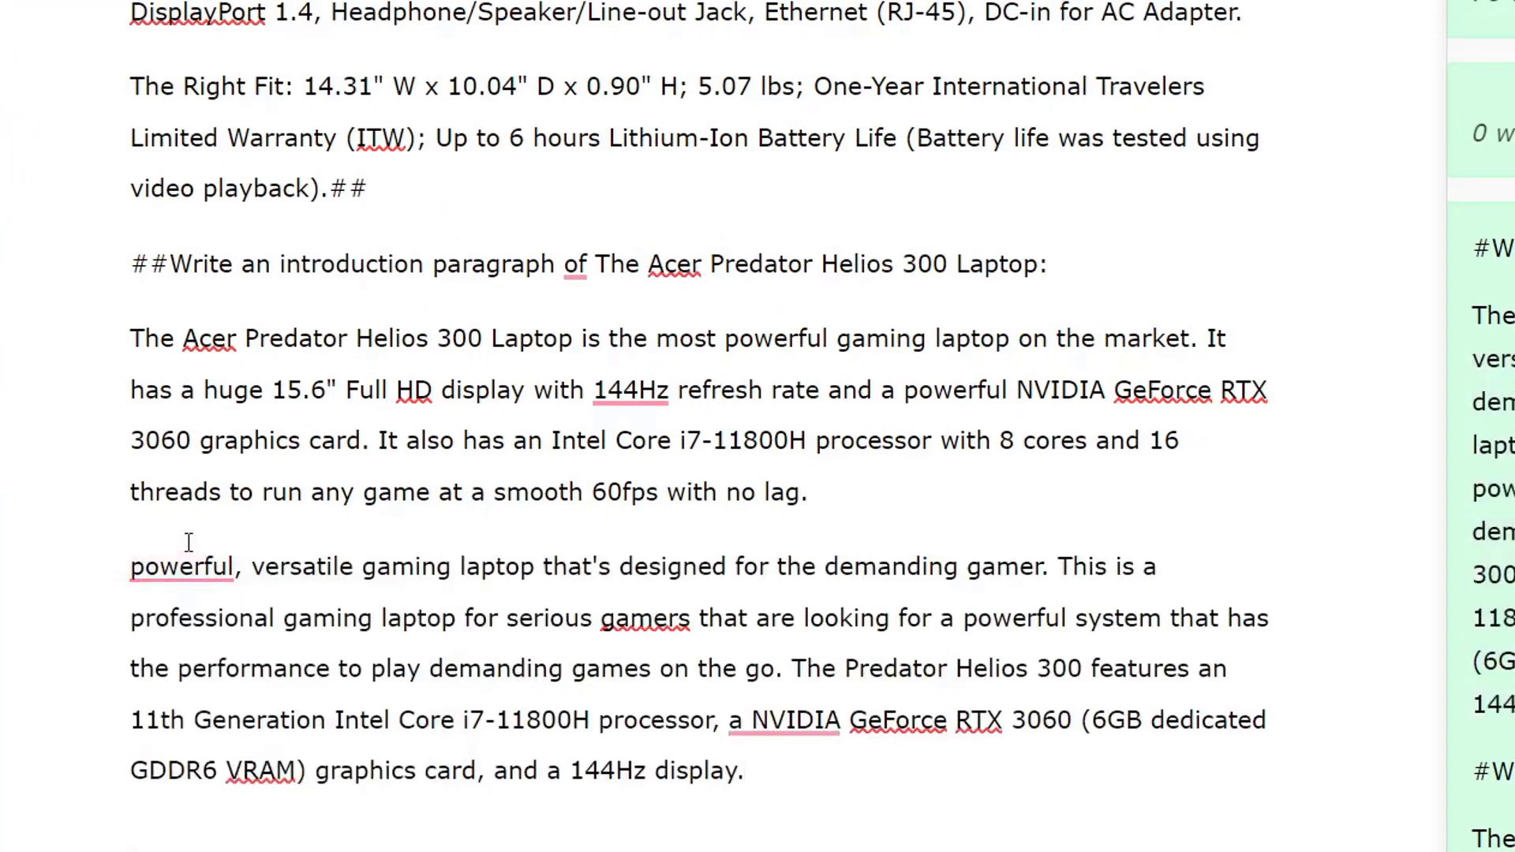
pyautogui.click(131, 572)
pyautogui.write('This ')
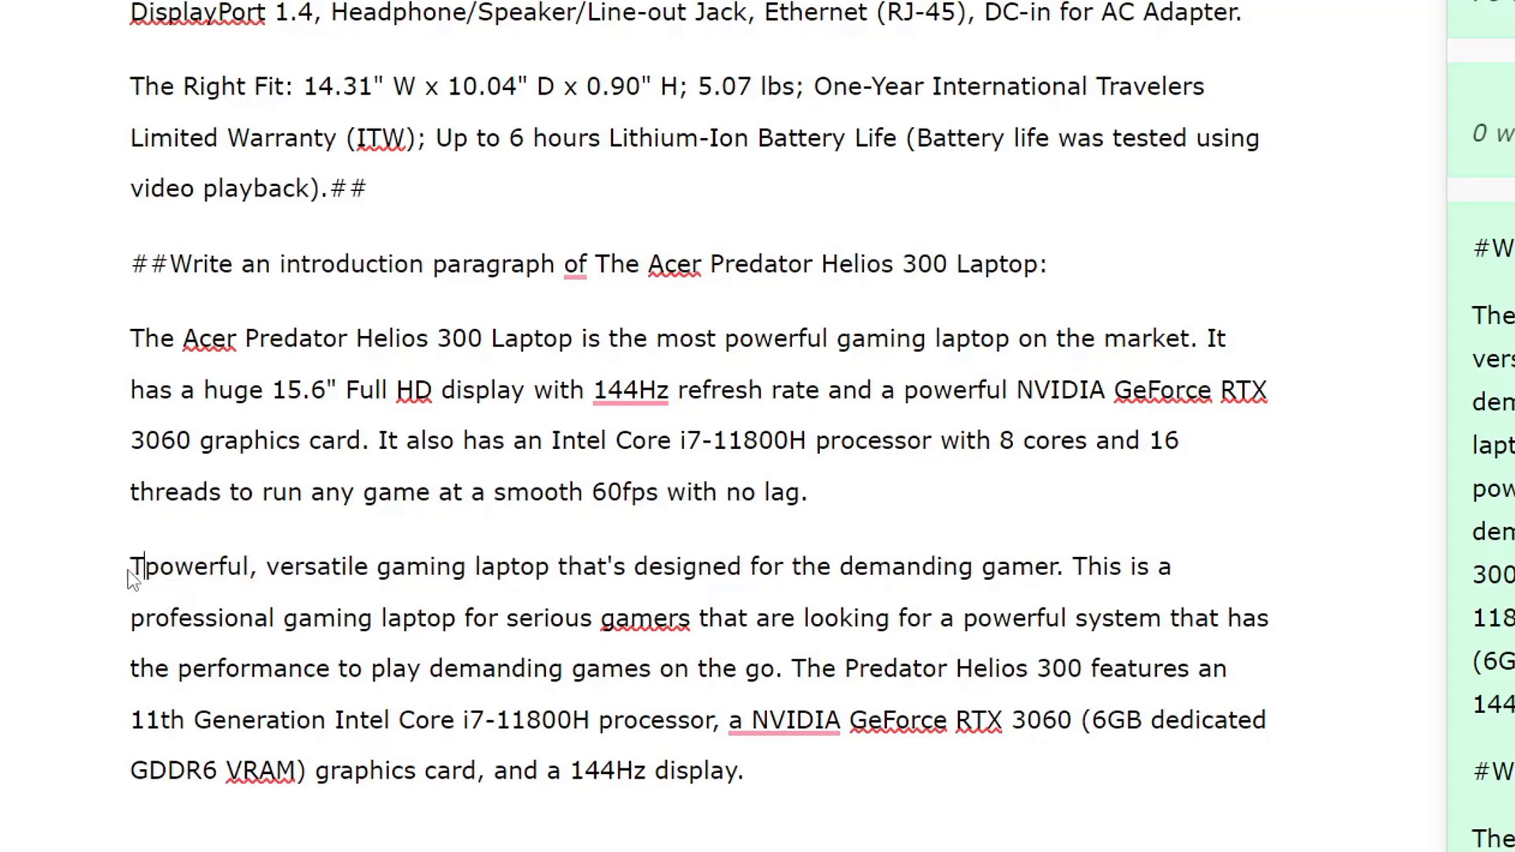
pyautogui.write('is a')
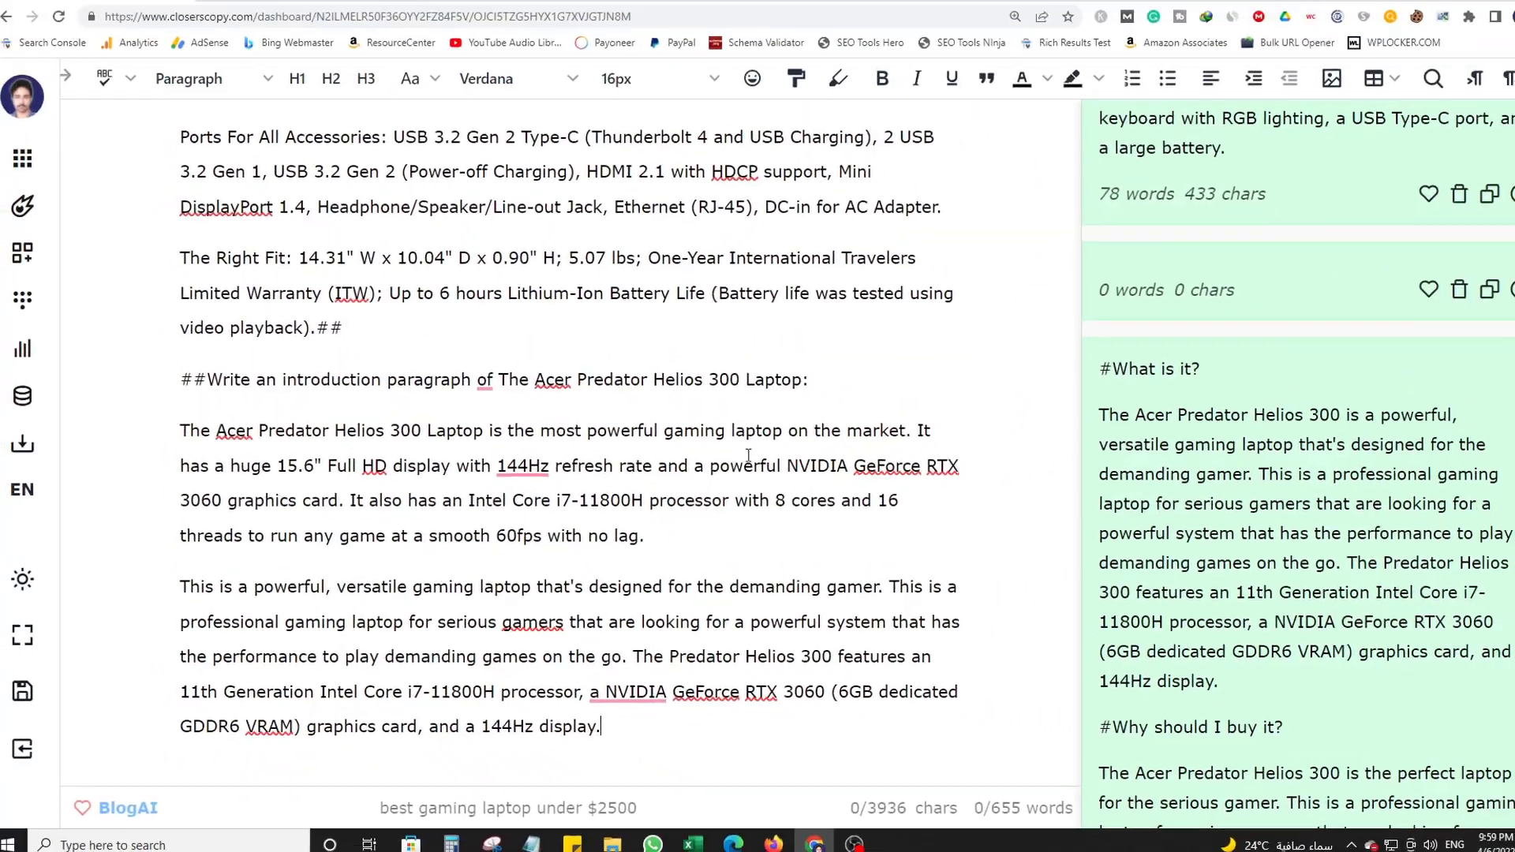
# Add blank lines between the prompt line and the introduction paragraphs, and undo the prompt's conversion to a heading.
pyautogui.scroll(7, 688, 424)
pyautogui.scroll(-5, 557, 433)
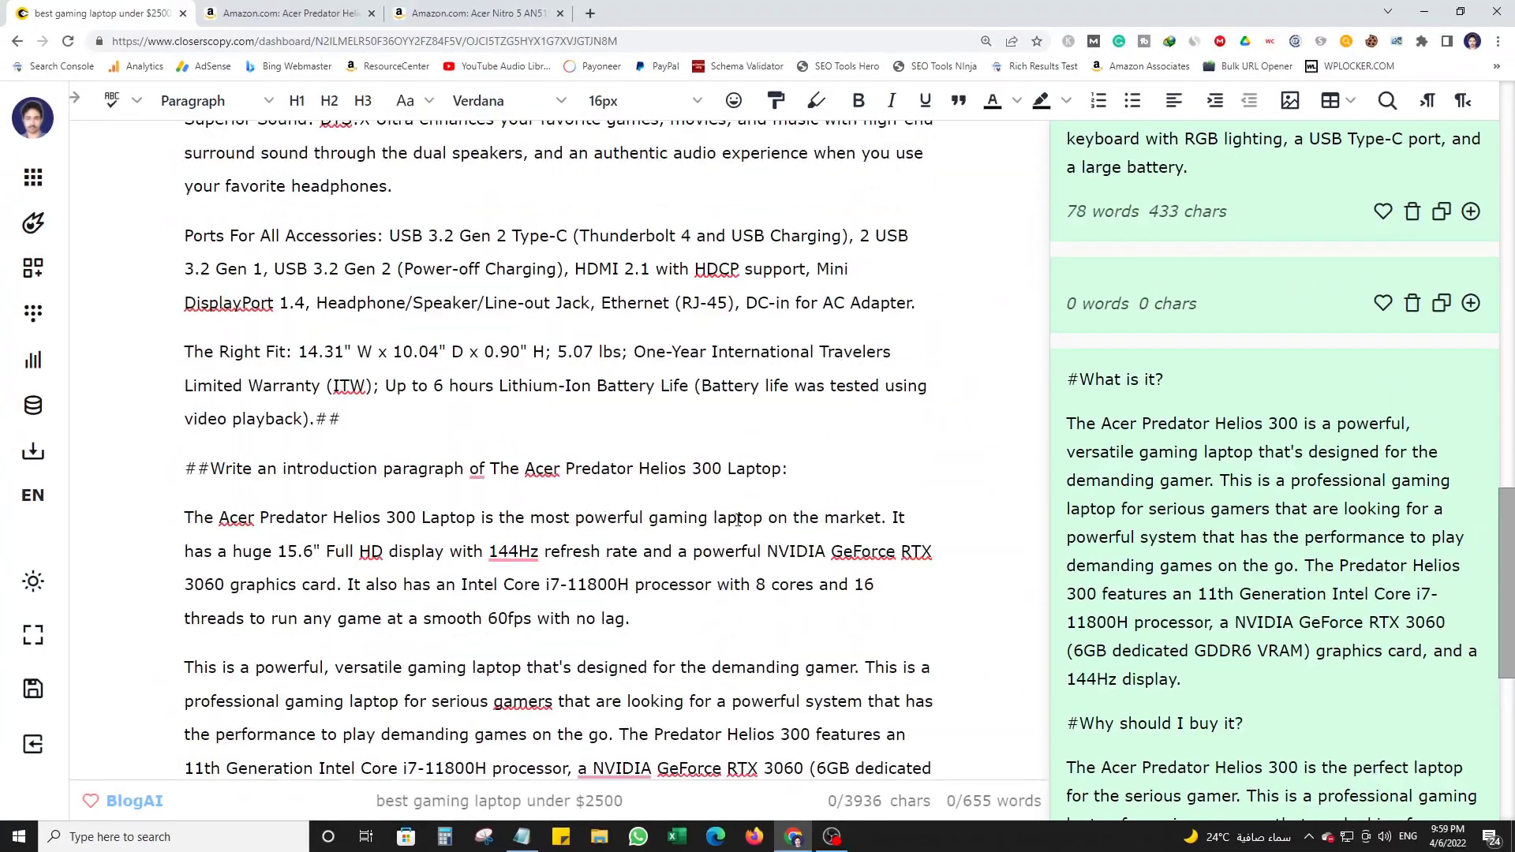
pyautogui.click(803, 466)
pyautogui.press('Return')
pyautogui.press('Return')
pyautogui.press('Return')
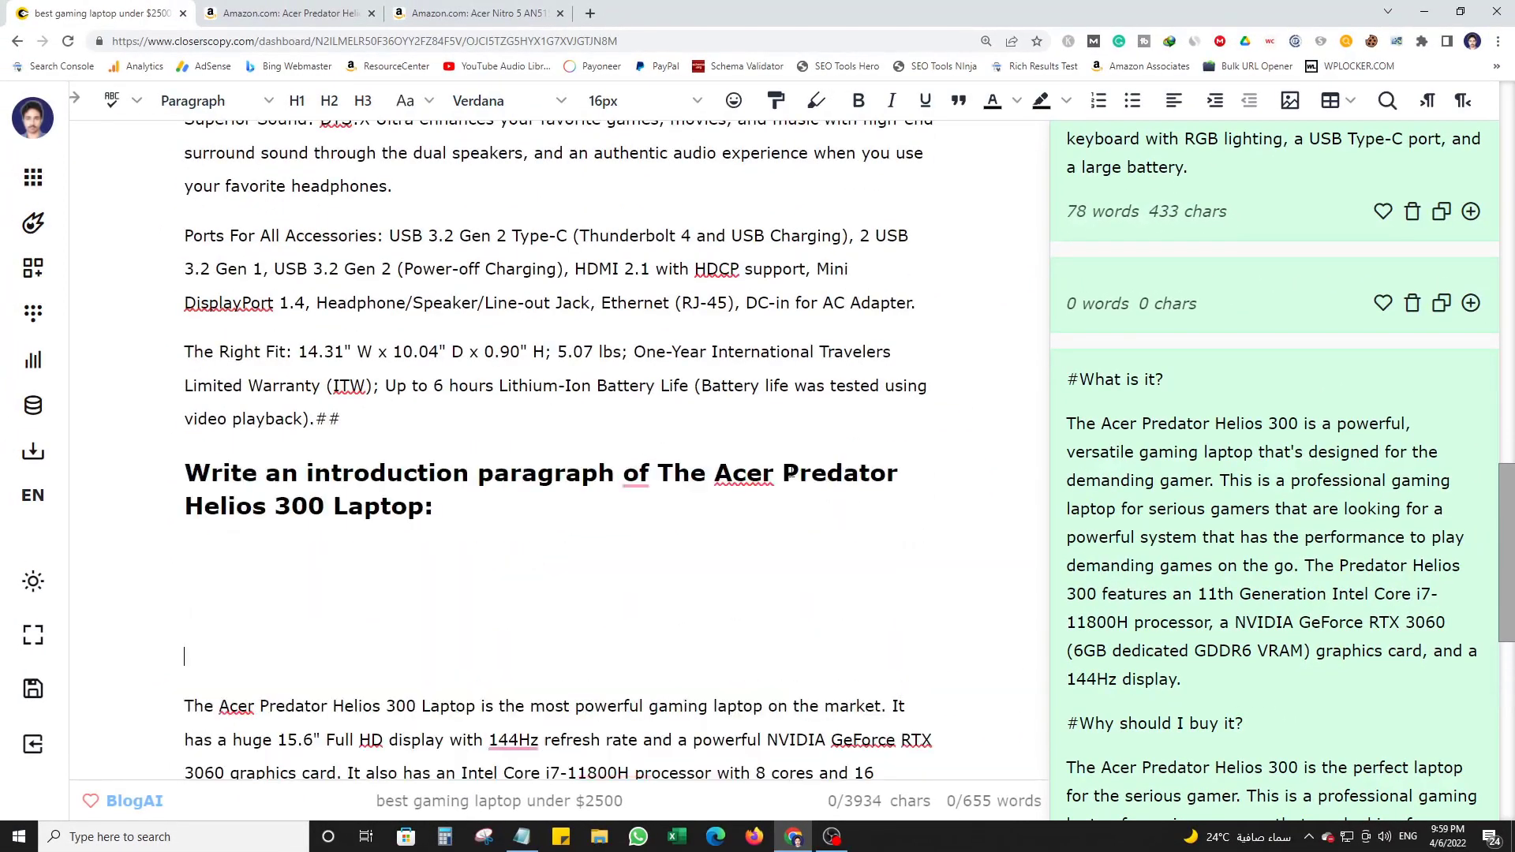
pyautogui.hotkey('ctrl', 'z')
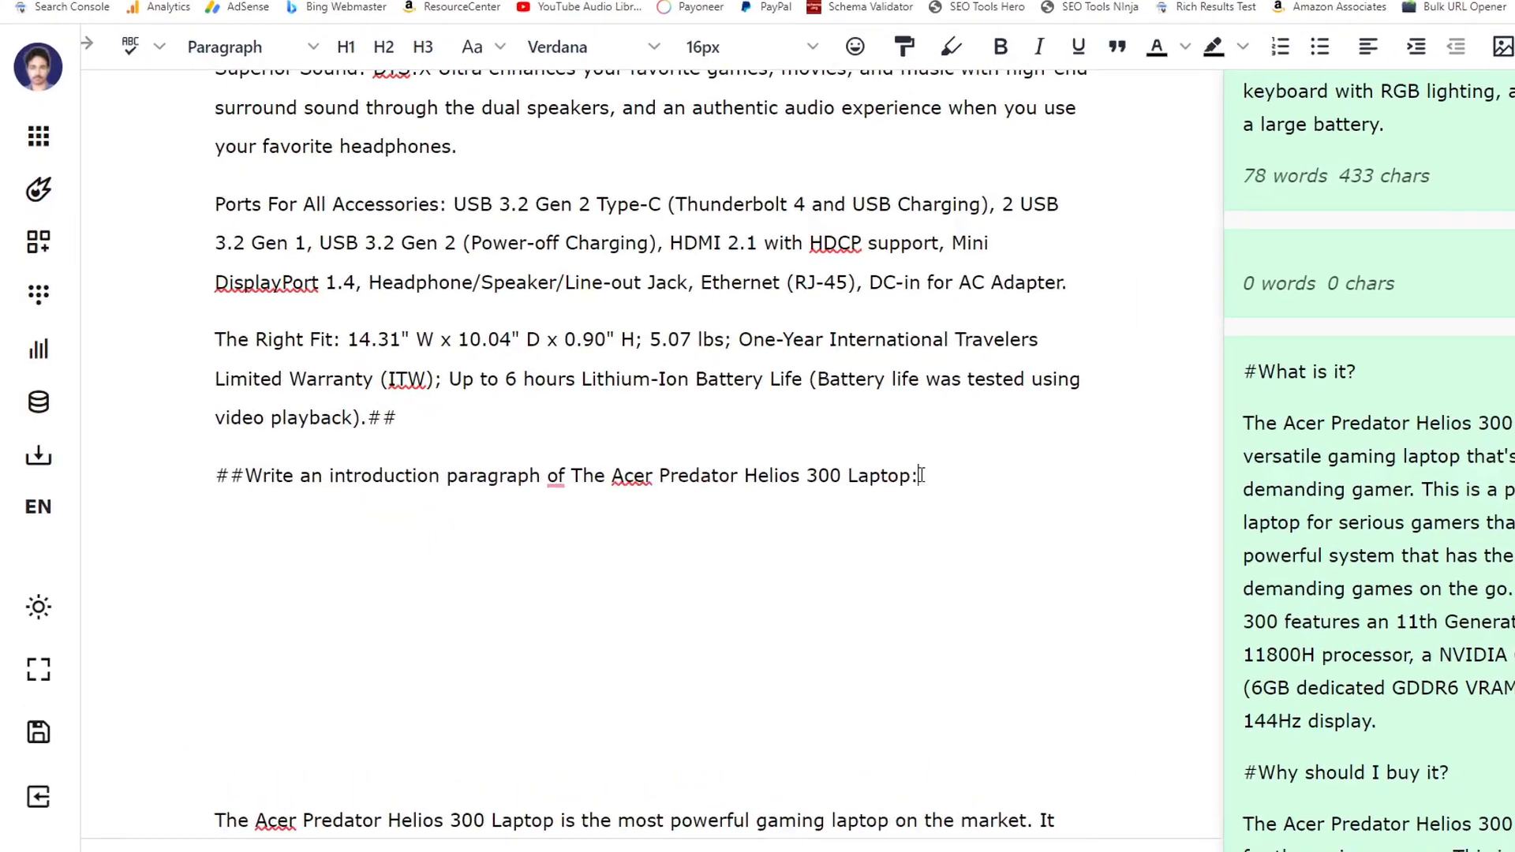
# Replace "an introduction" in the prompt line with "some features of".
pyautogui.moveTo(787, 470); pyautogui.dragTo(774, 471)
pyautogui.click(782, 472)
pyautogui.moveTo(1178, 502); pyautogui.dragTo(972, 507)
pyautogui.moveTo(926, 509); pyautogui.dragTo(749, 510)
pyautogui.click(622, 493)
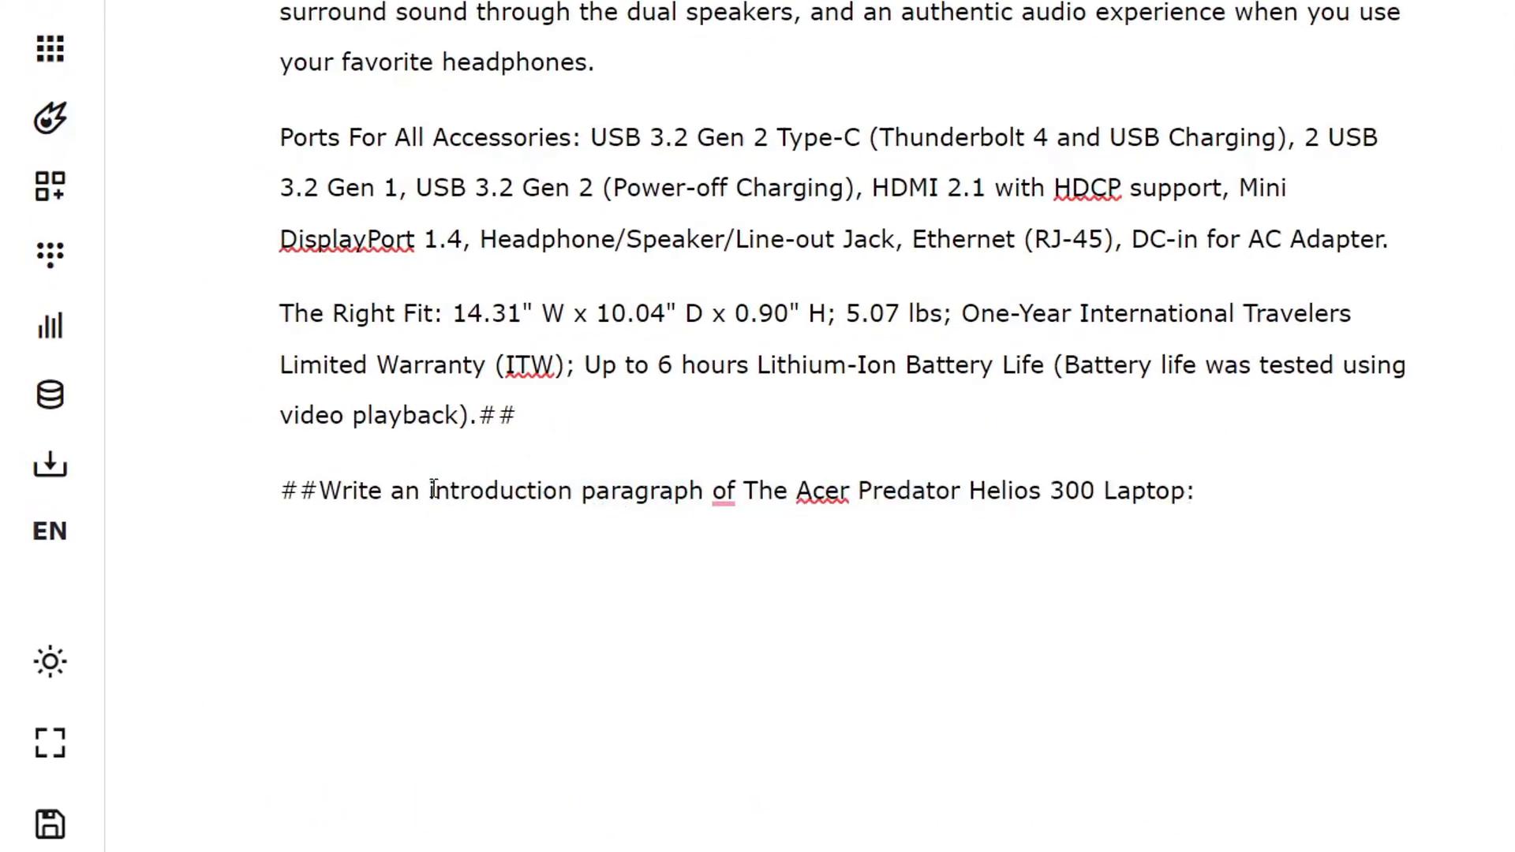
pyautogui.moveTo(428, 490); pyautogui.dragTo(574, 489)
pyautogui.press('BackSpace')
pyautogui.press('BackSpace')
pyautogui.press('BackSpace')
pyautogui.press('BackSpace')
pyautogui.write('some feat')
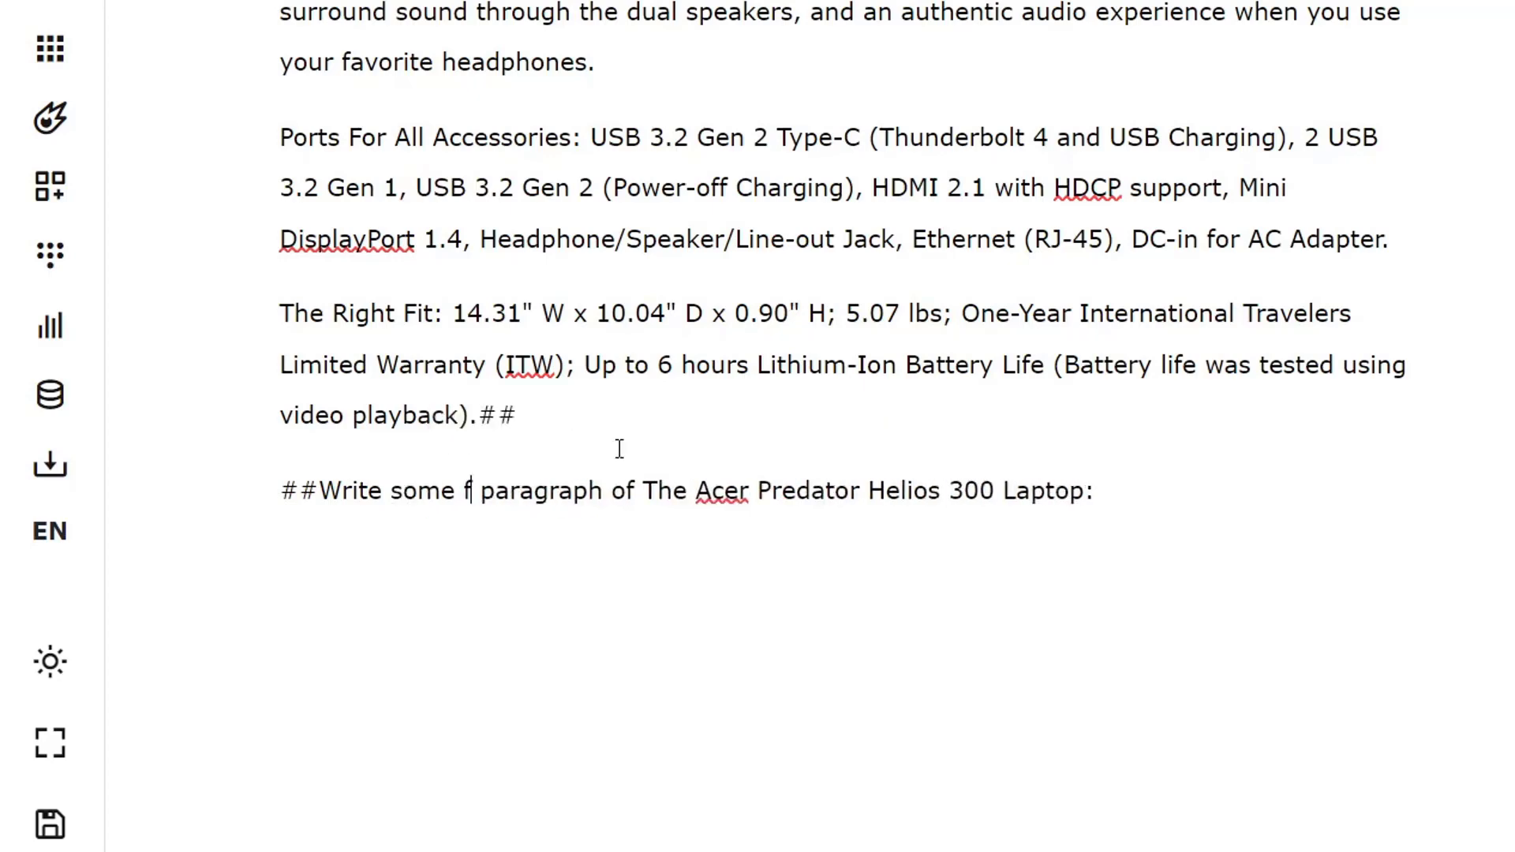
pyautogui.write('ures of')
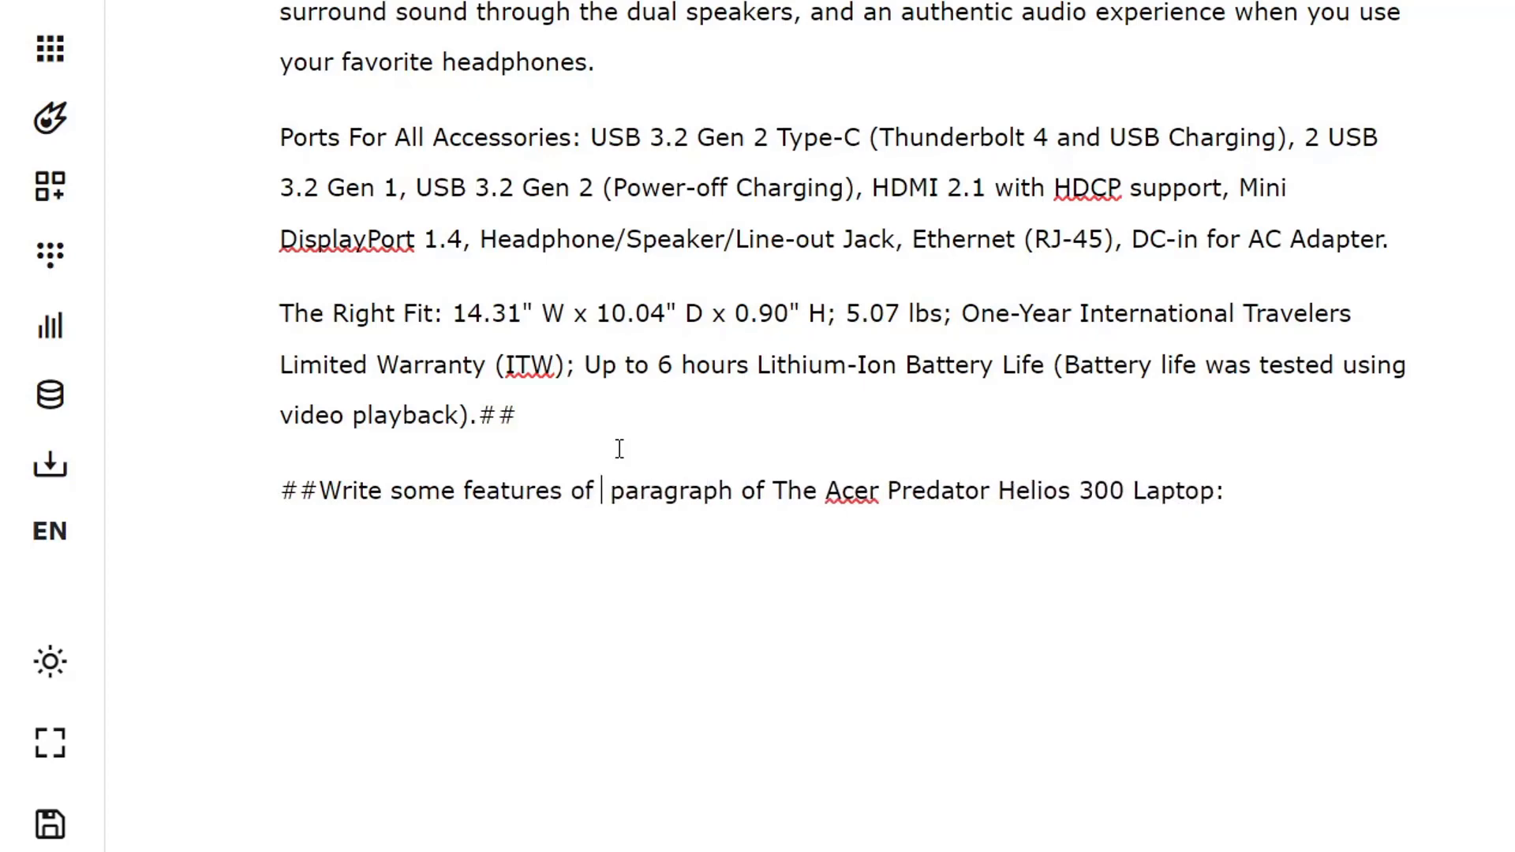
# Delete the leftover words "paragraph of" so the prompt reads "##Write some features of The Acer Predator Helios 300 Laptop:".
pyautogui.click(773, 491)
pyautogui.press('BackSpace')
pyautogui.press('BackSpace')
pyautogui.press('BackSpace')
pyautogui.press('BackSpace')
pyautogui.press('BackSpace')
pyautogui.press('BackSpace')
pyautogui.press('BackSpace')
pyautogui.press('BackSpace')
pyautogui.press('BackSpace')
pyautogui.press('BackSpace')
pyautogui.press('BackSpace')
pyautogui.press('BackSpace')
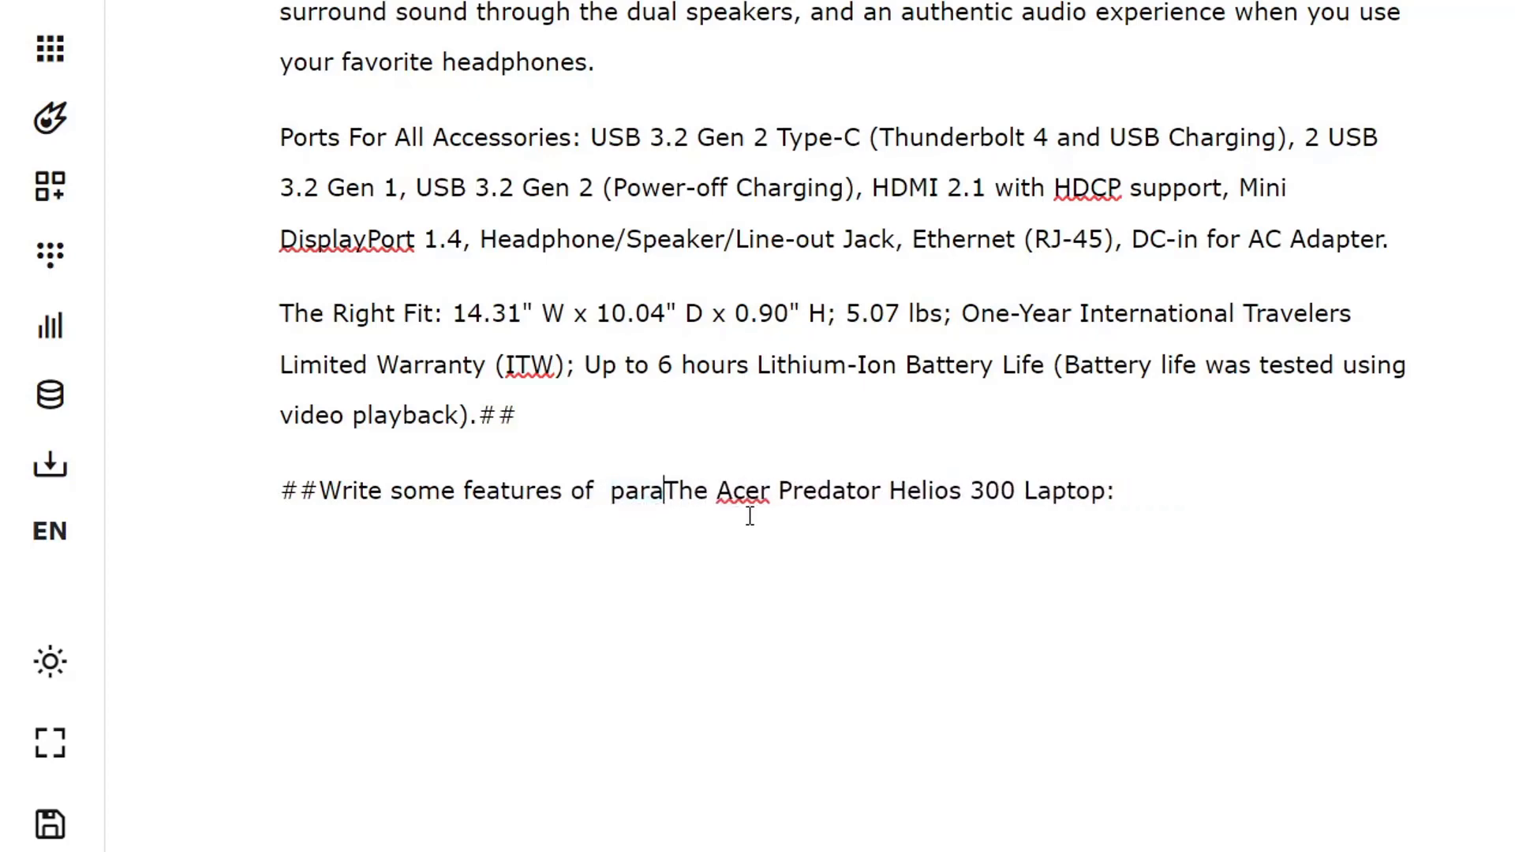
pyautogui.press('BackSpace')
pyautogui.press('BackSpace')
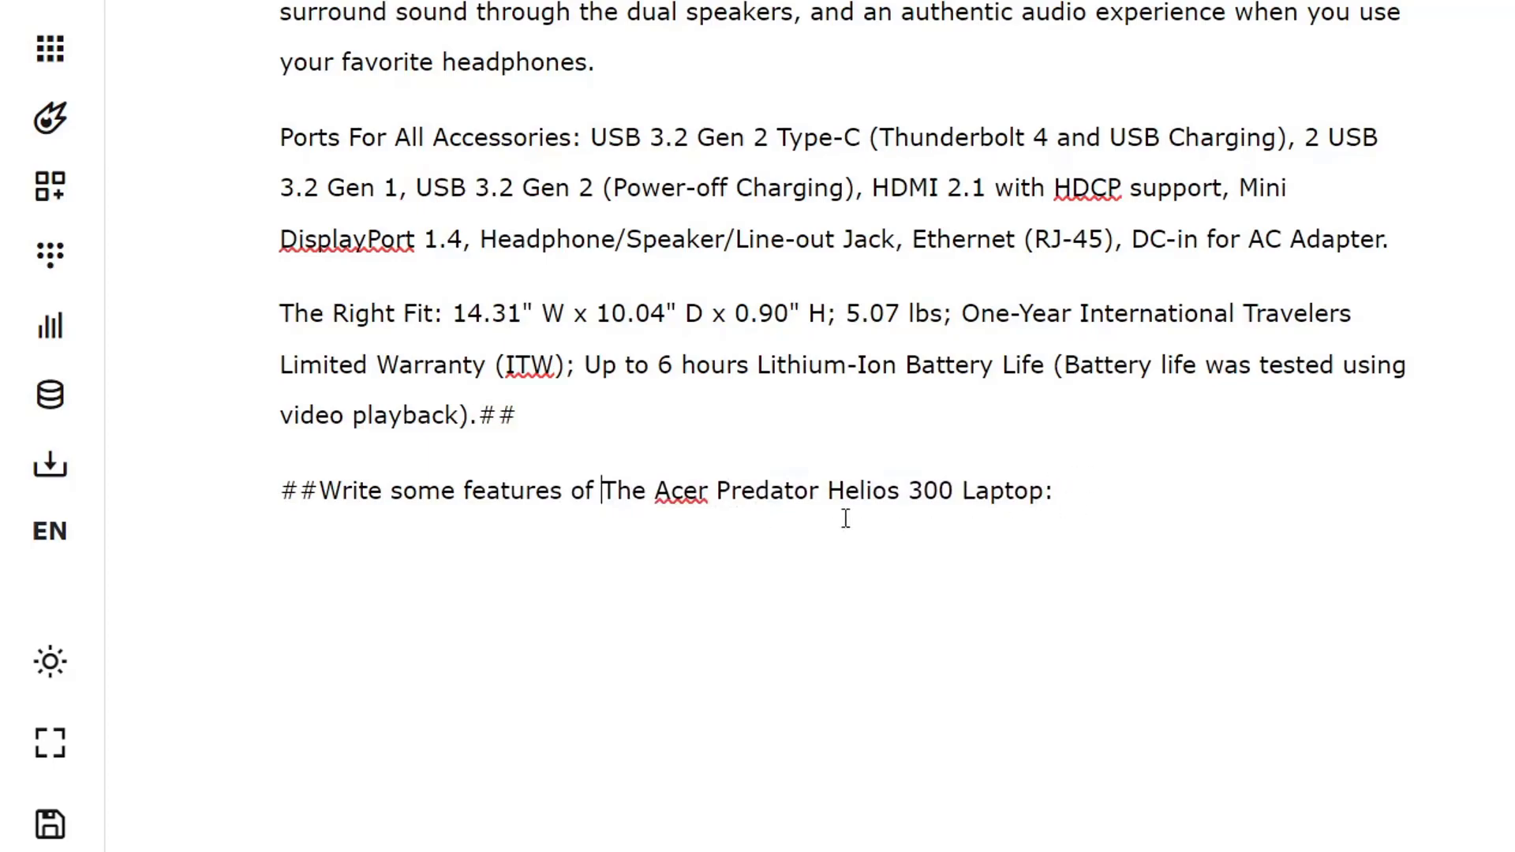
# Remove all earlier Longform outputs and generate new text from the selected product title, features and features prompt.
pyautogui.scroll(20, 835, 562)
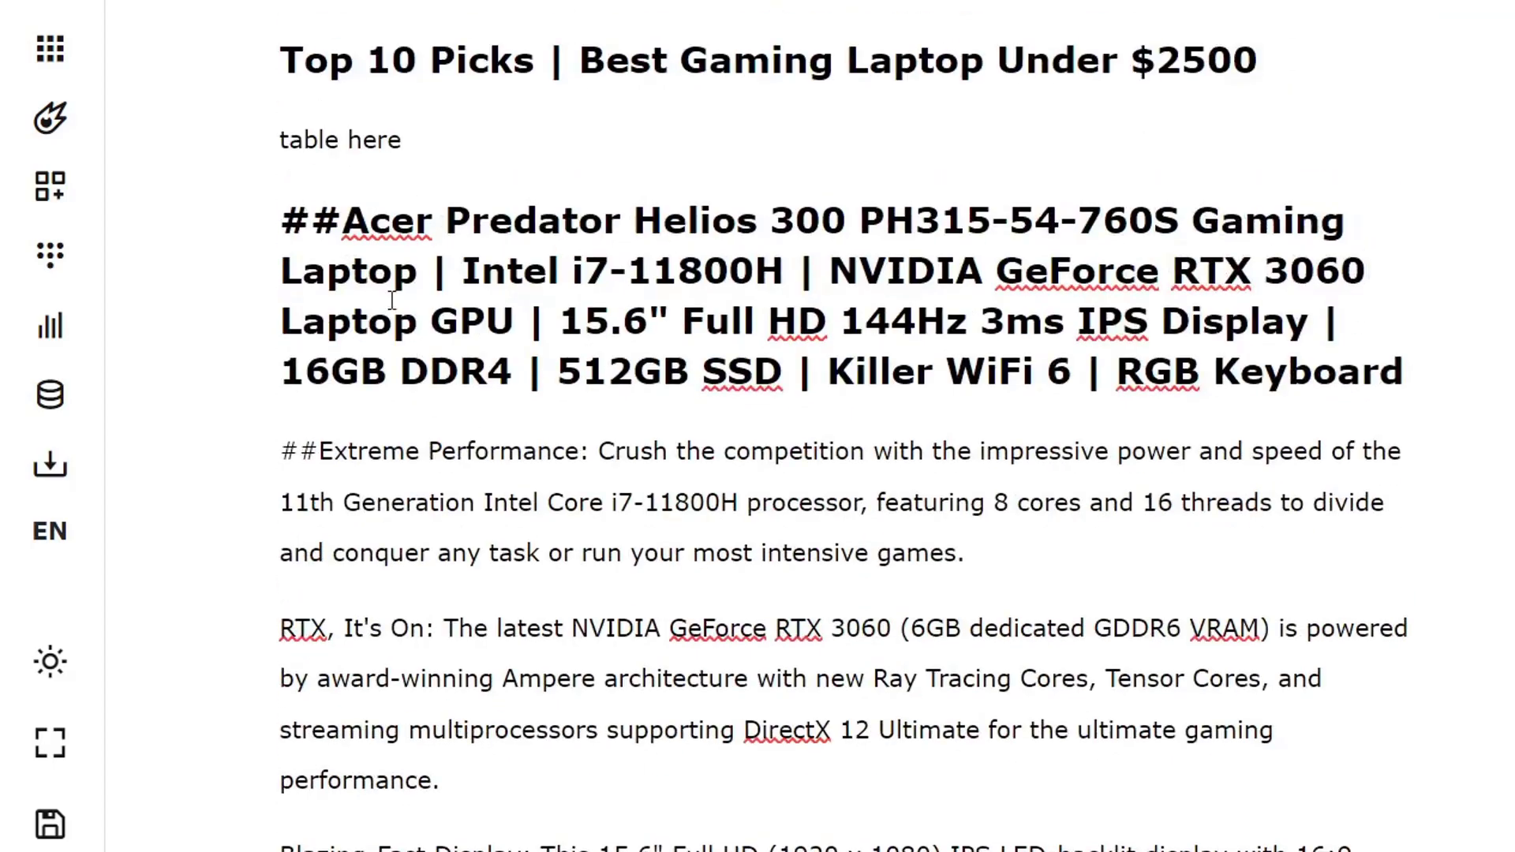
pyautogui.moveTo(289, 212); pyautogui.dragTo(552, 575)
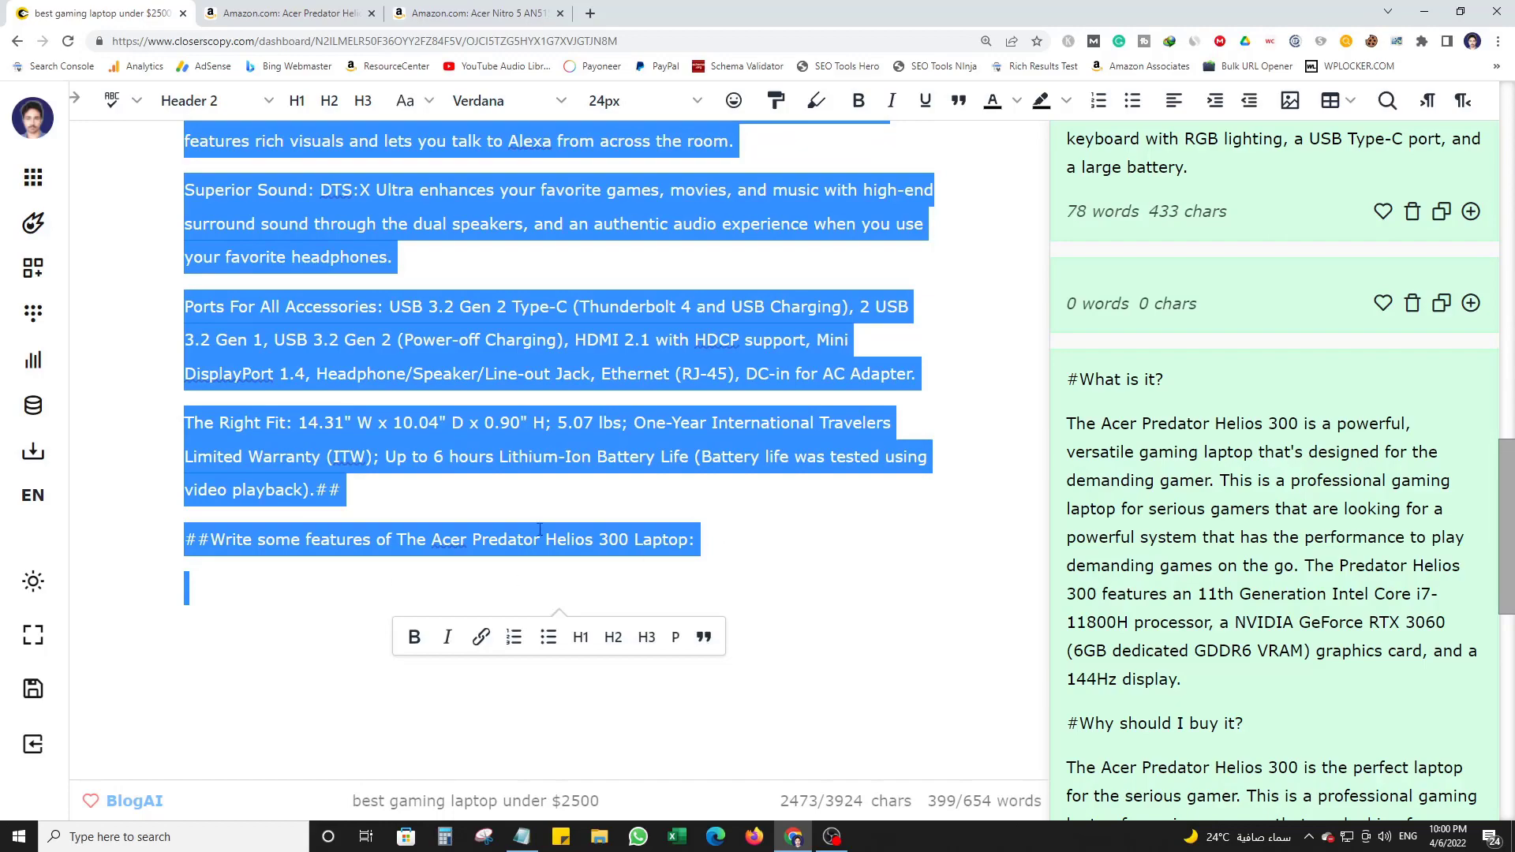
pyautogui.scroll(5, 1274, 473)
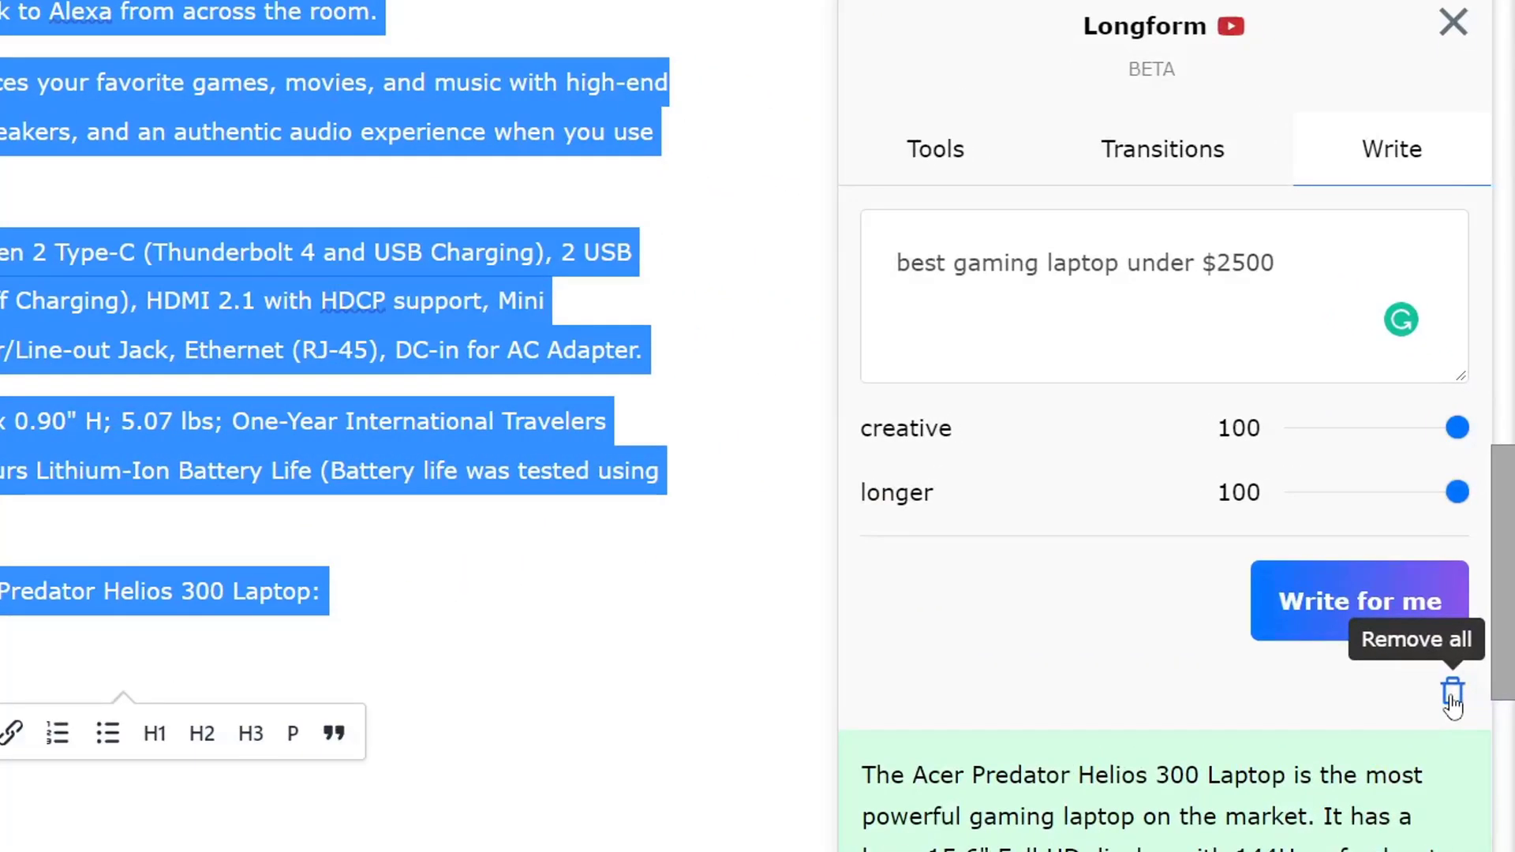
pyautogui.click(1452, 695)
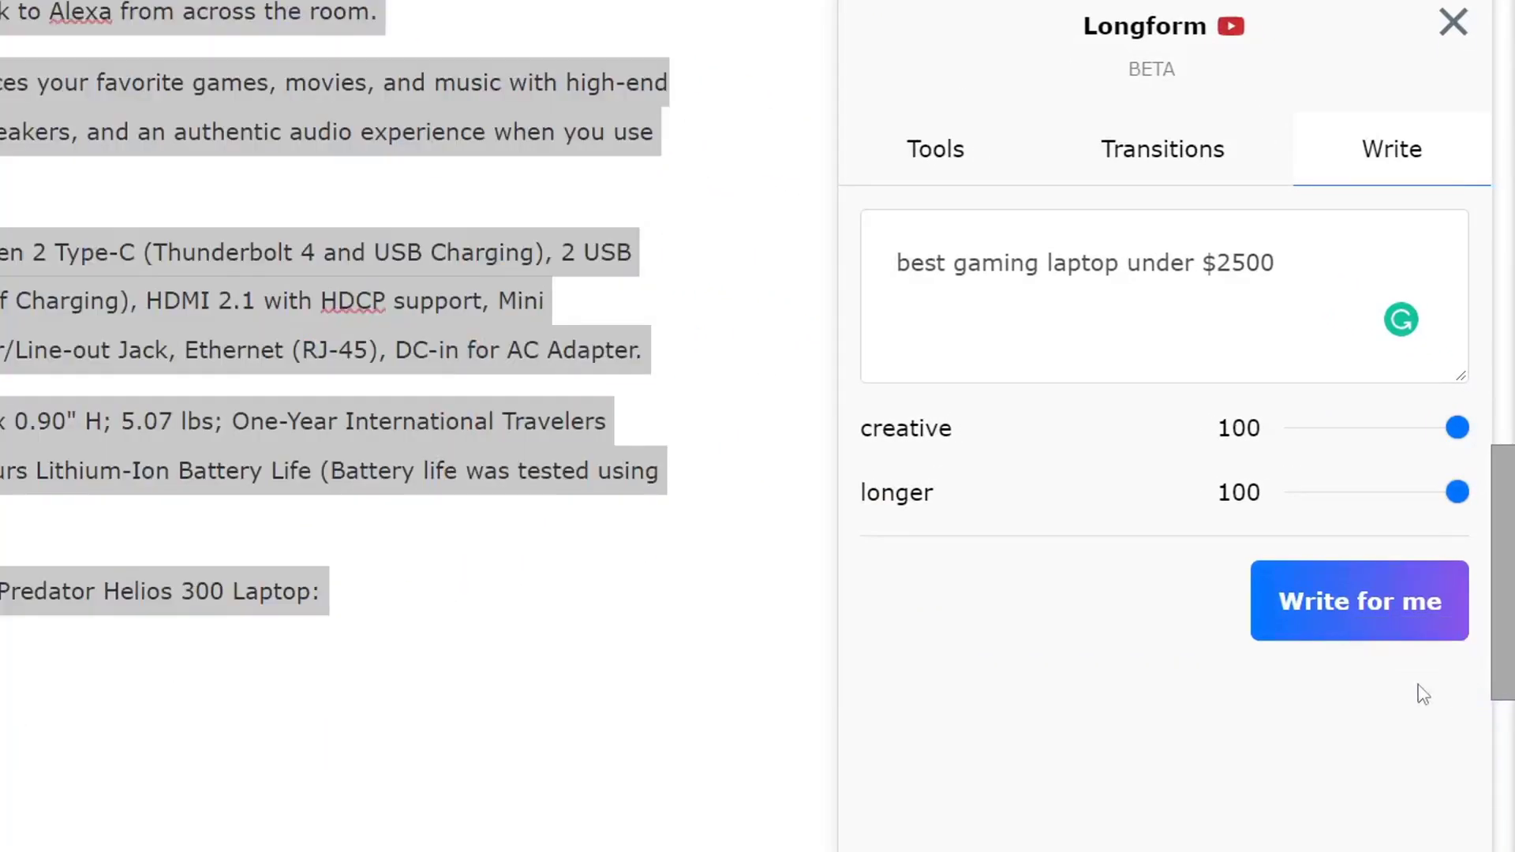
pyautogui.click(1341, 610)
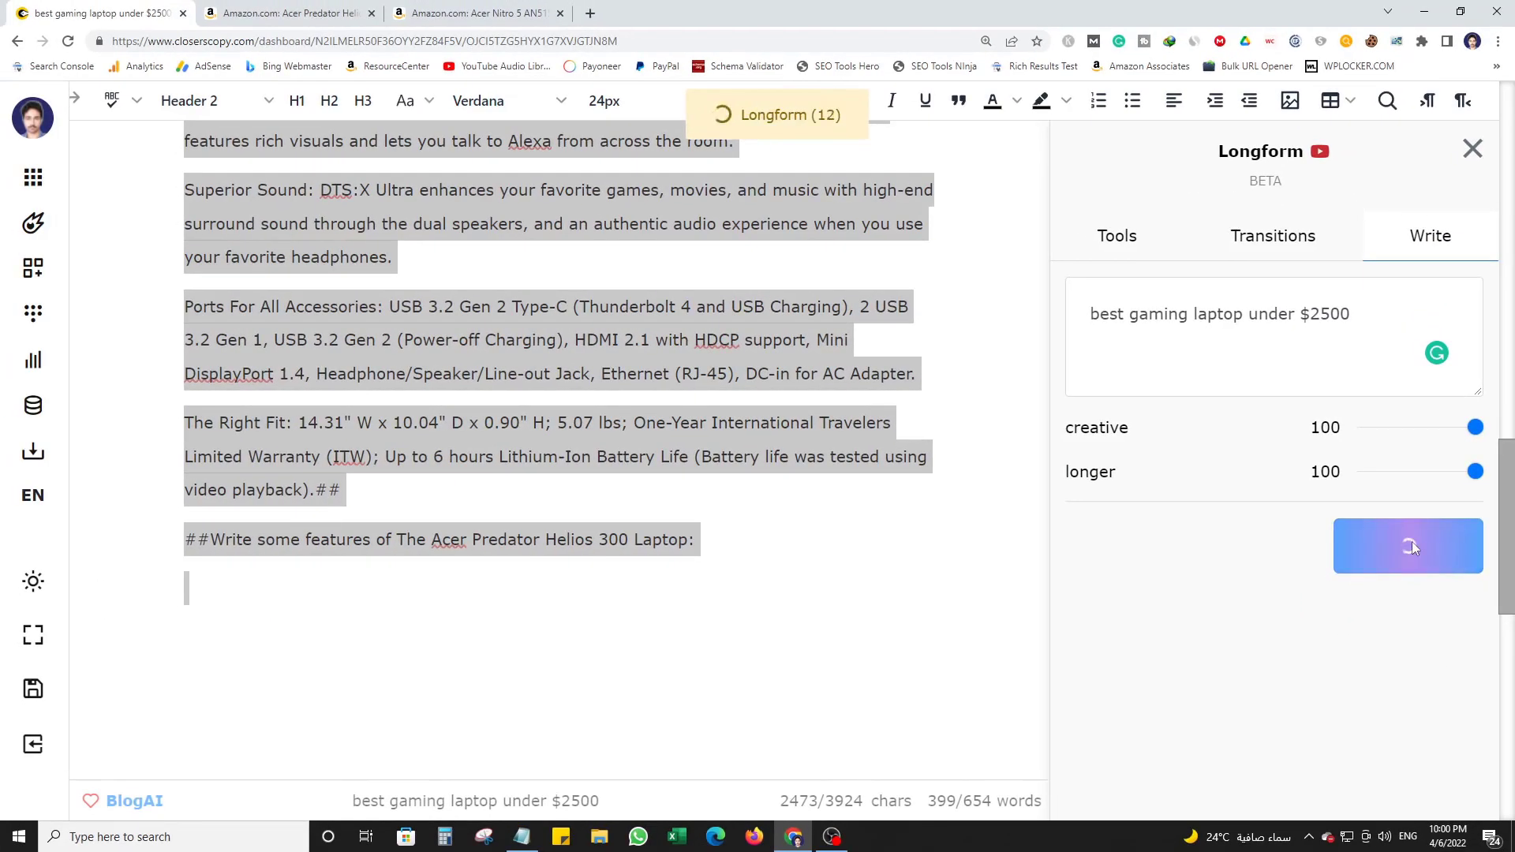
pyautogui.scroll(-4, 1354, 562)
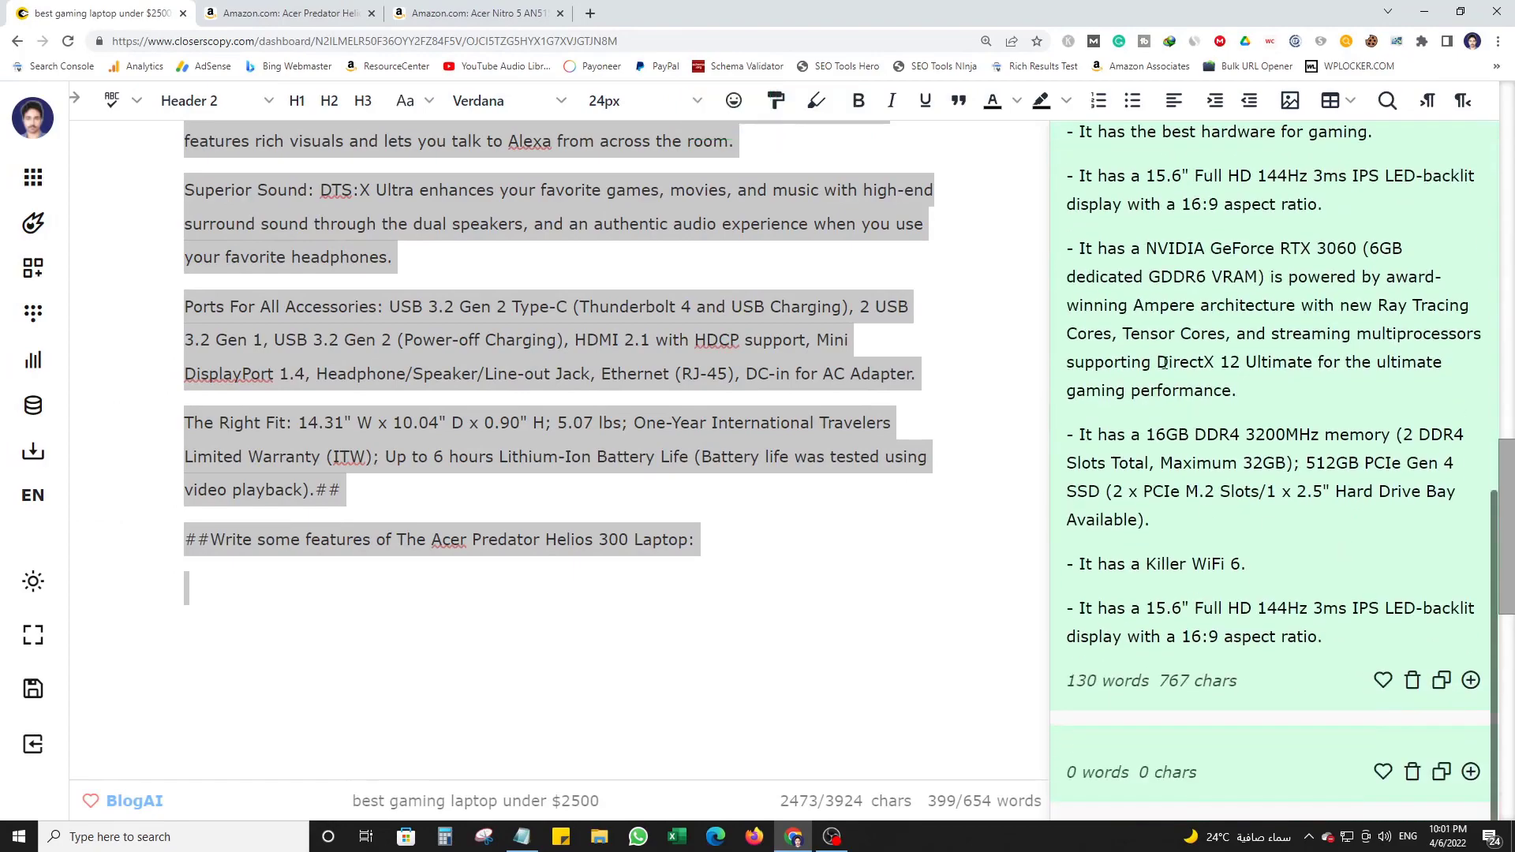
pyautogui.scroll(-1, 1310, 474)
pyautogui.scroll(2, 1304, 494)
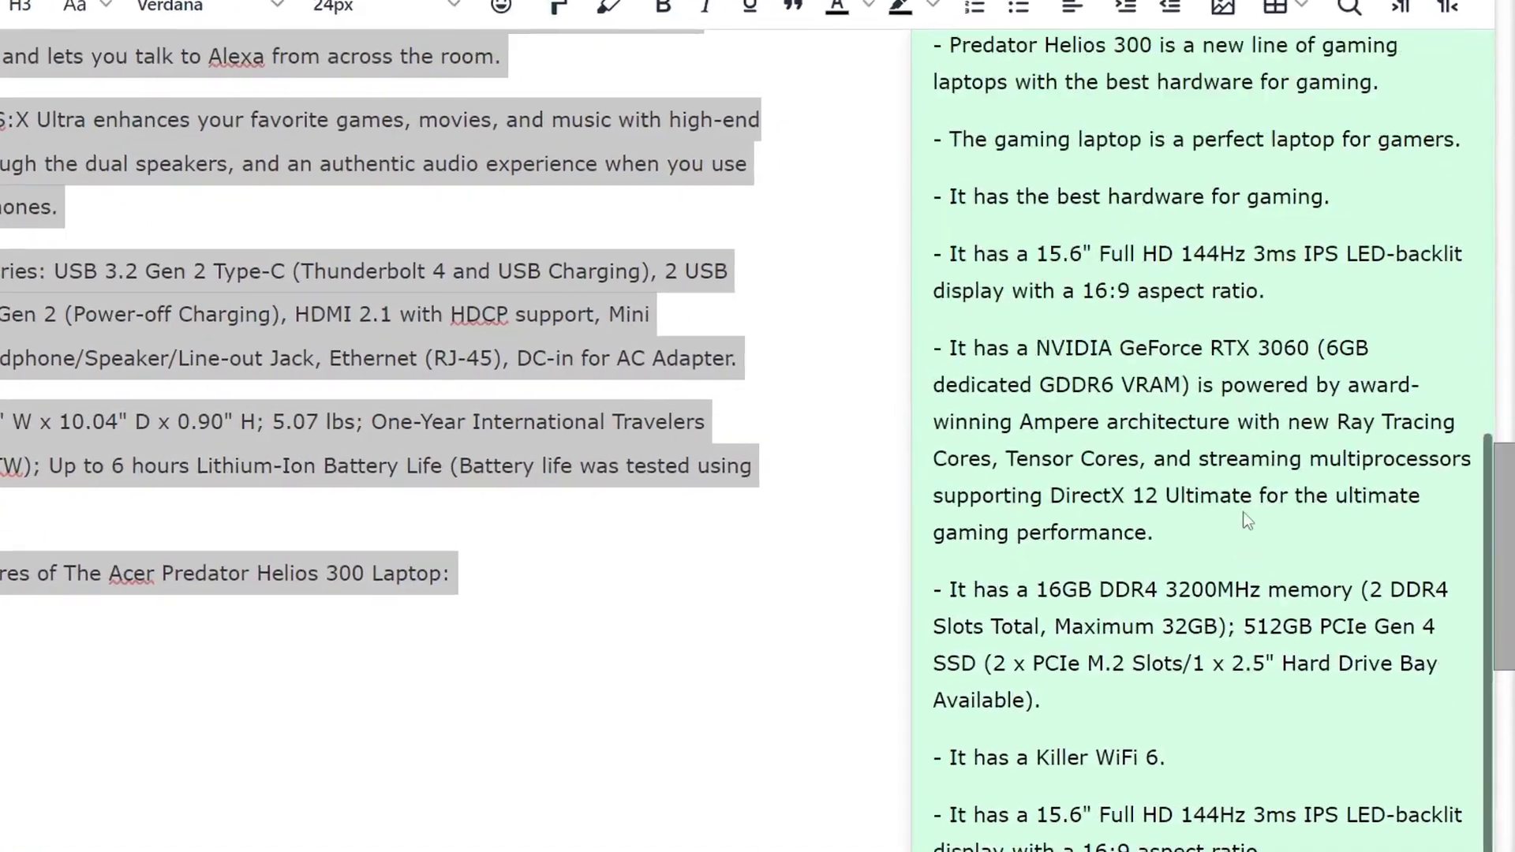
# Open the Frameworks library and list the frameworks of all categories instead of only Blogs.
pyautogui.scroll(-2, 1306, 493)
pyautogui.scroll(5, 1357, 596)
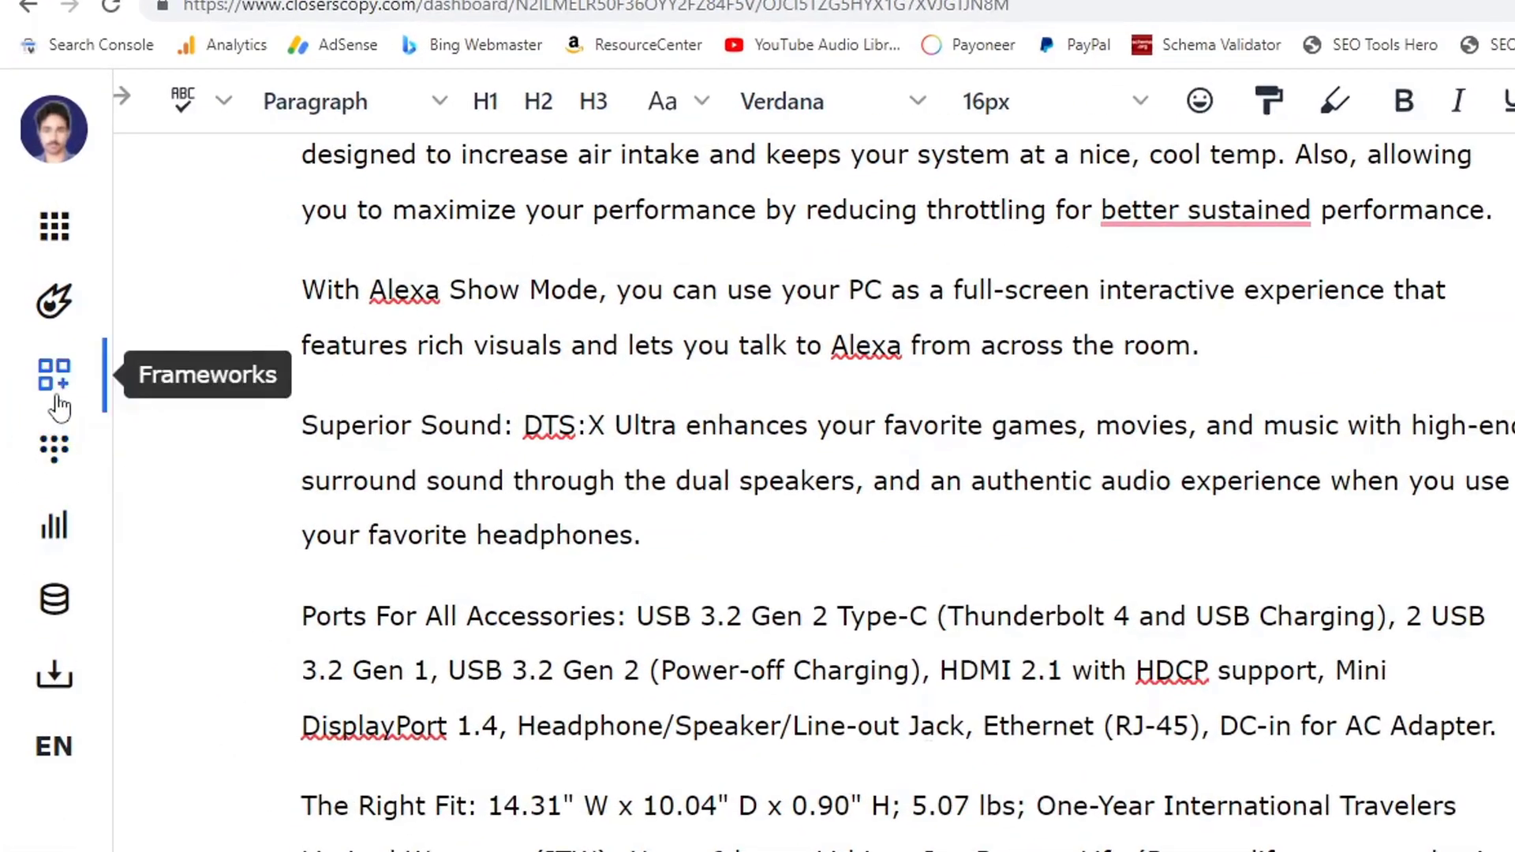
pyautogui.click(57, 397)
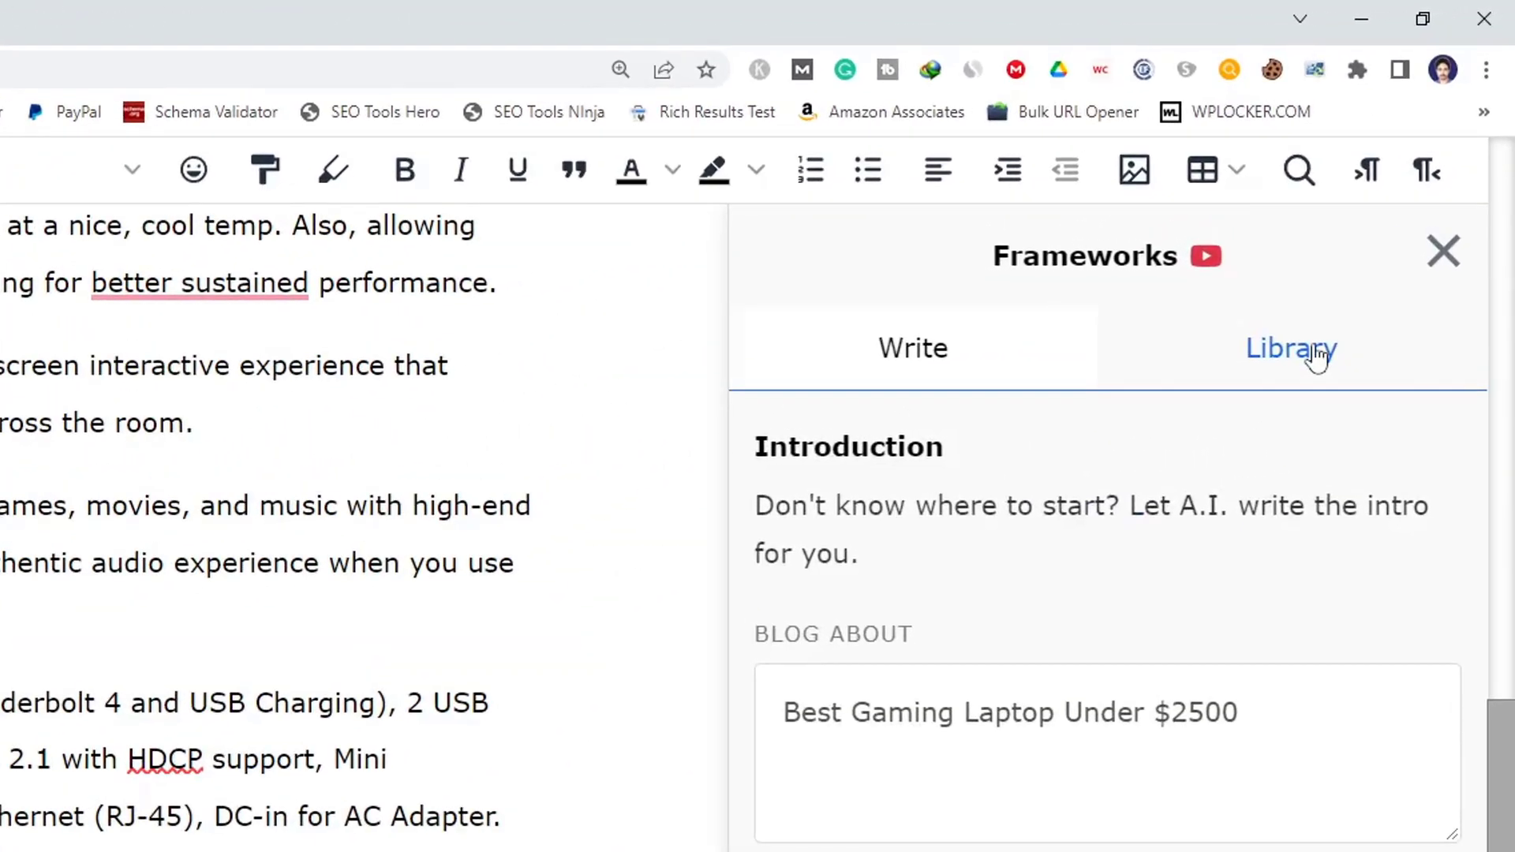
pyautogui.click(1318, 310)
pyautogui.scroll(-5, 1014, 726)
pyautogui.scroll(5, 1026, 708)
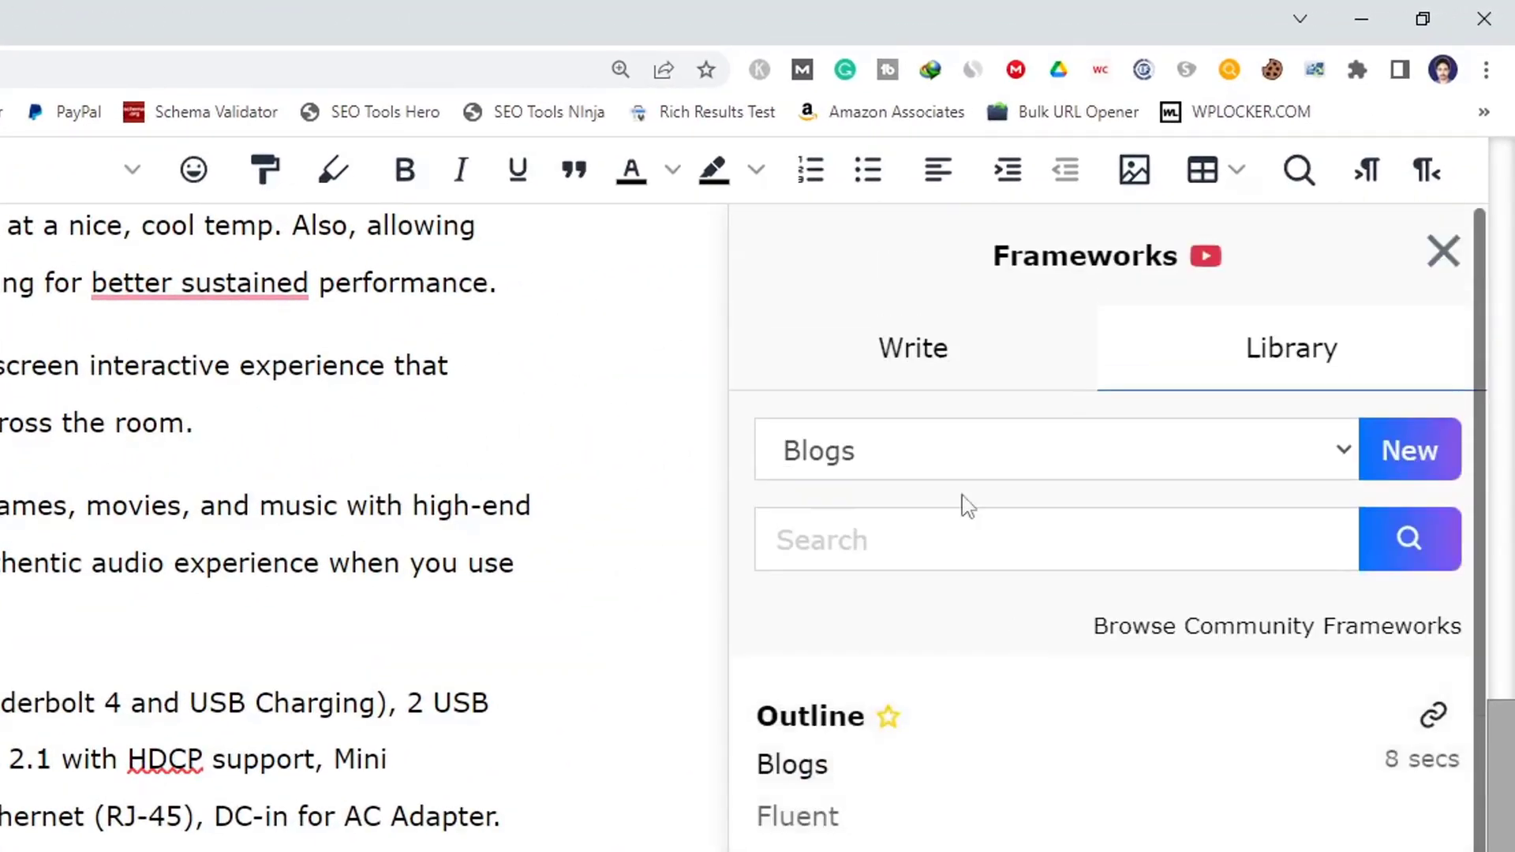
pyautogui.click(944, 531)
pyautogui.click(920, 464)
pyautogui.click(886, 540)
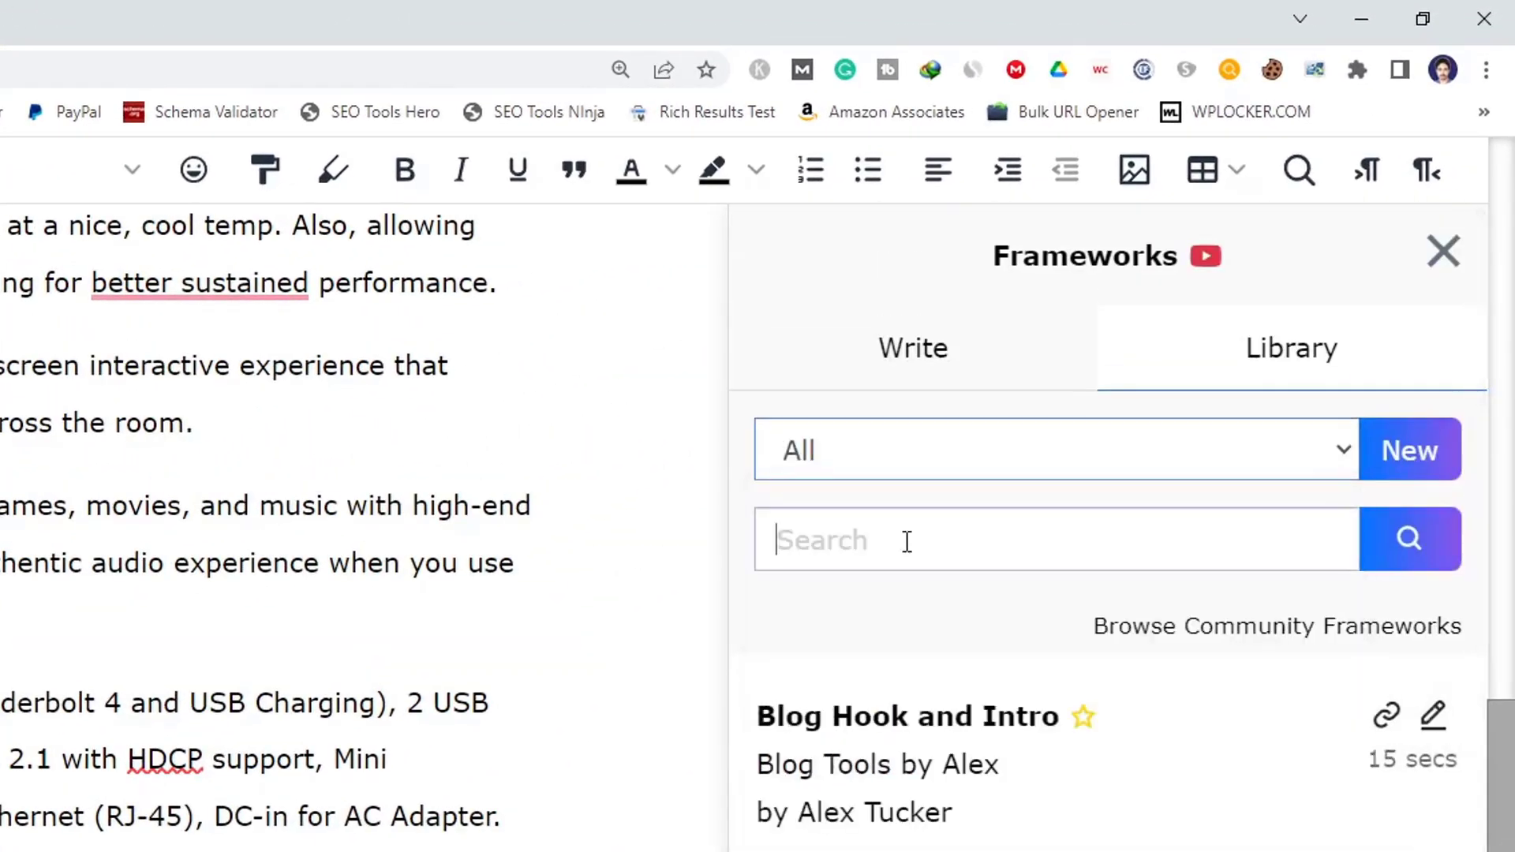
# Search the library for "description" and open the Description framework in the Products category.
pyautogui.write('desc')
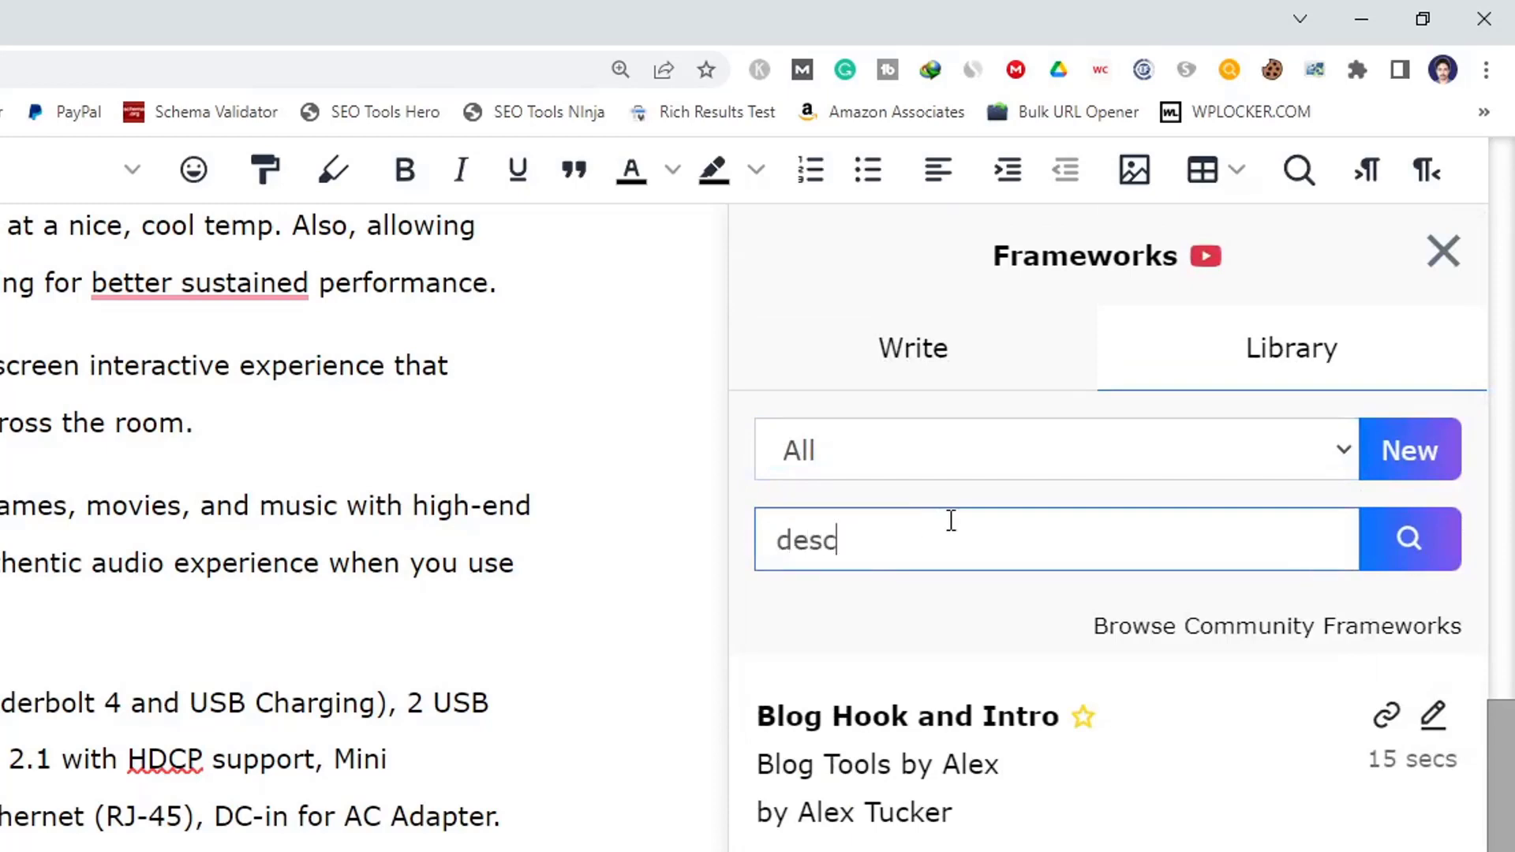
pyautogui.write('ription')
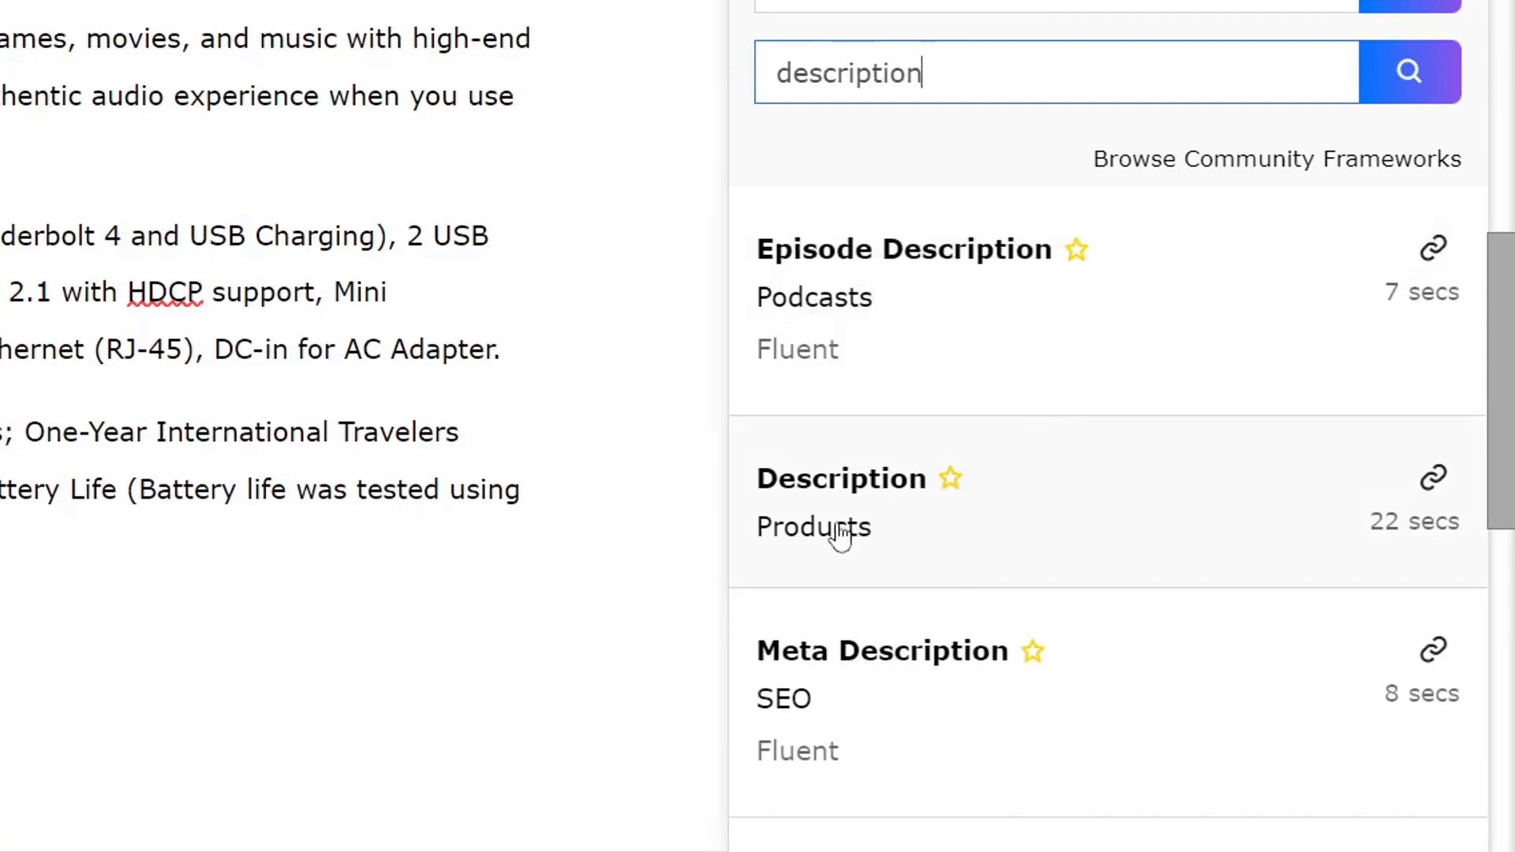
pyautogui.click(1088, 486)
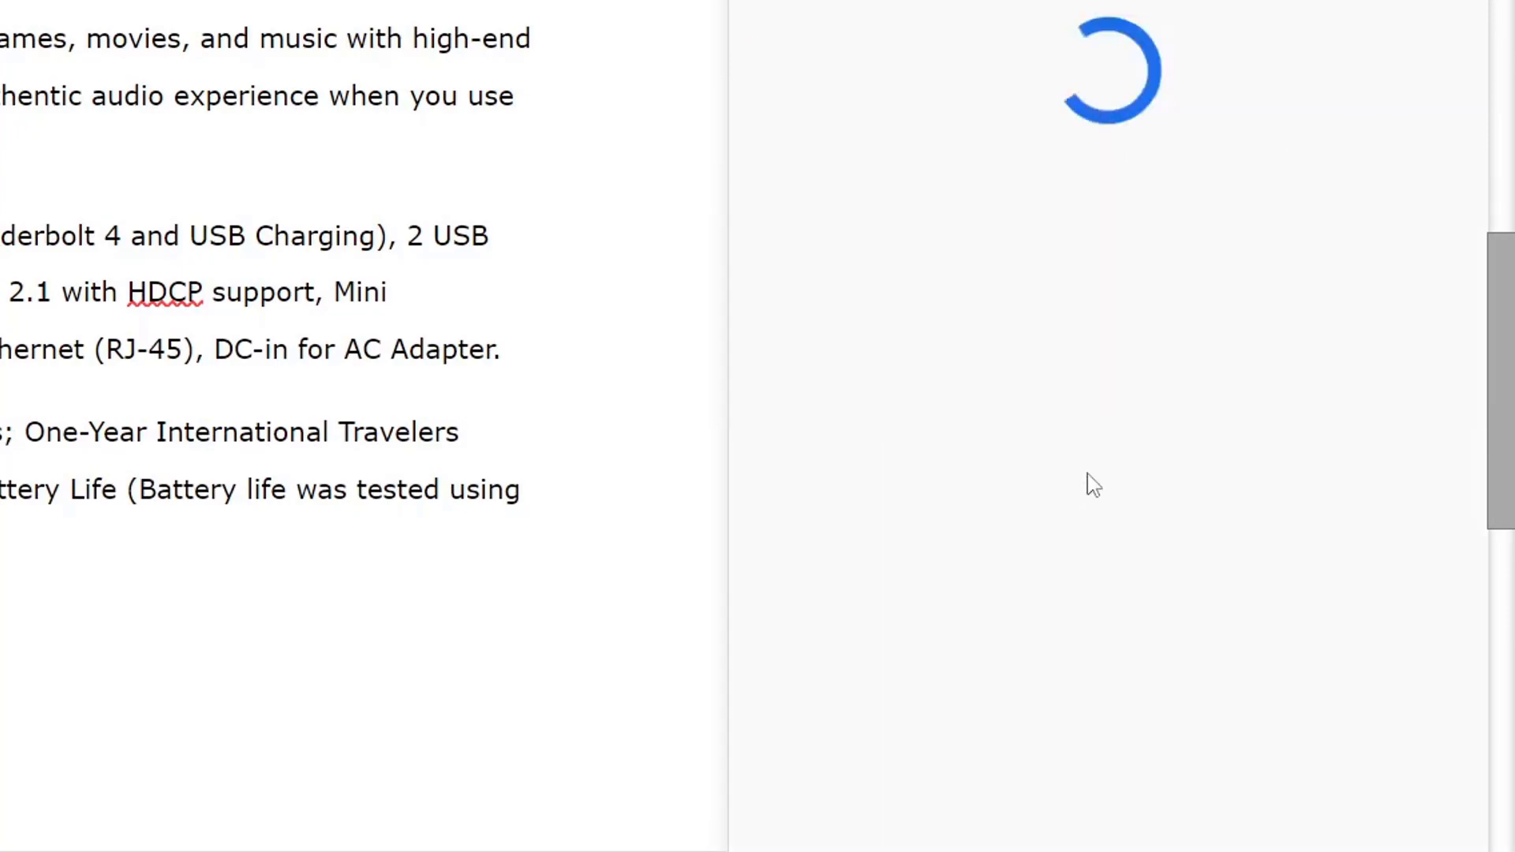
# Replace the framework's existing description with the Acer Predator Helios 300 feature paragraphs copied from the document, up to "video playback).".
pyautogui.click(1026, 246)
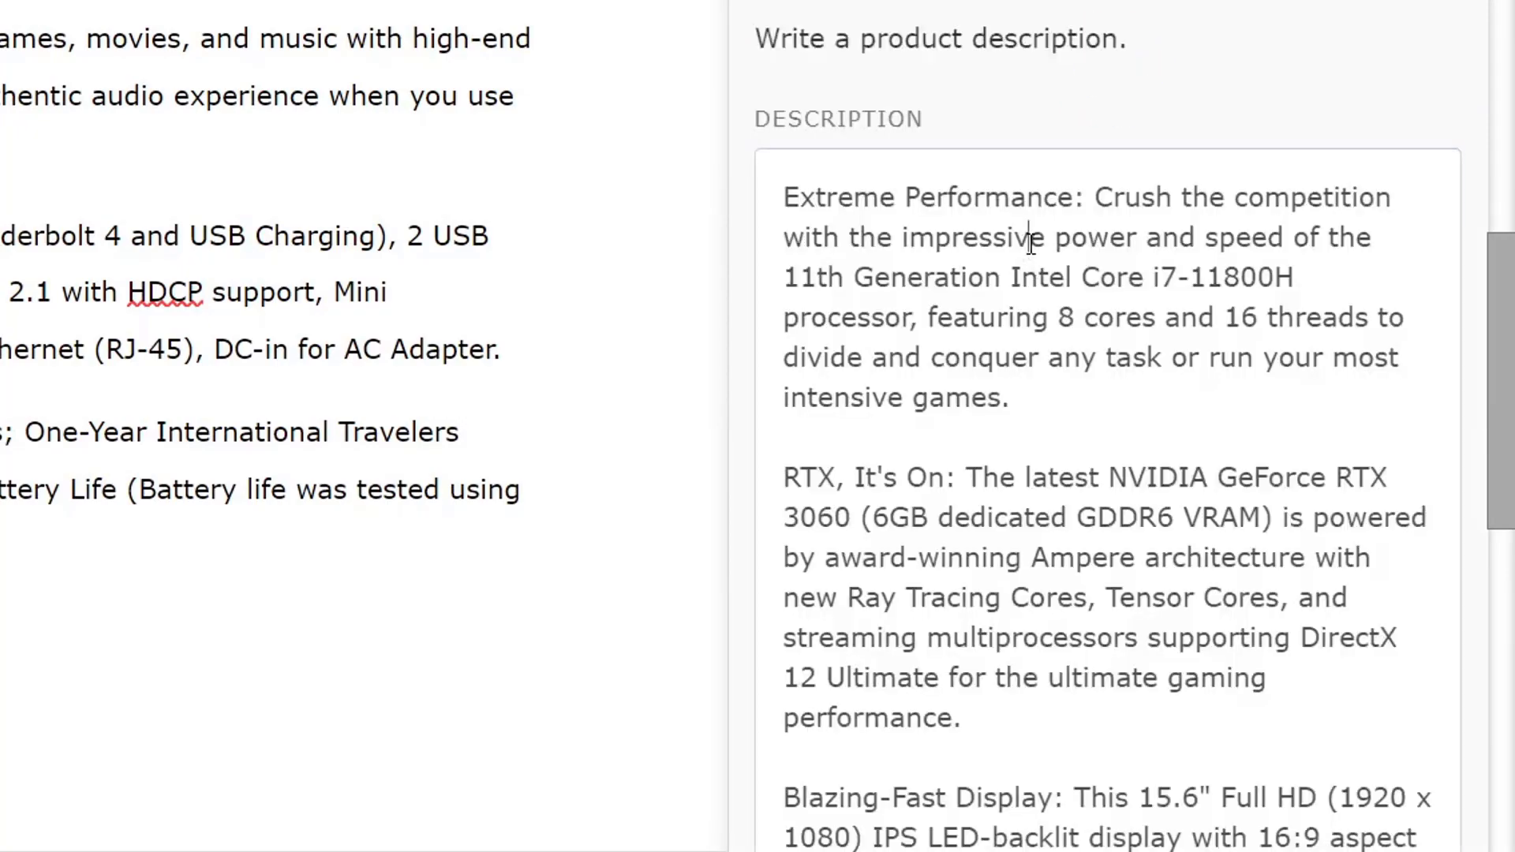
pyautogui.hotkey('ctrl', 'a')
pyautogui.press('BackSpace')
pyautogui.scroll(5, 482, 467)
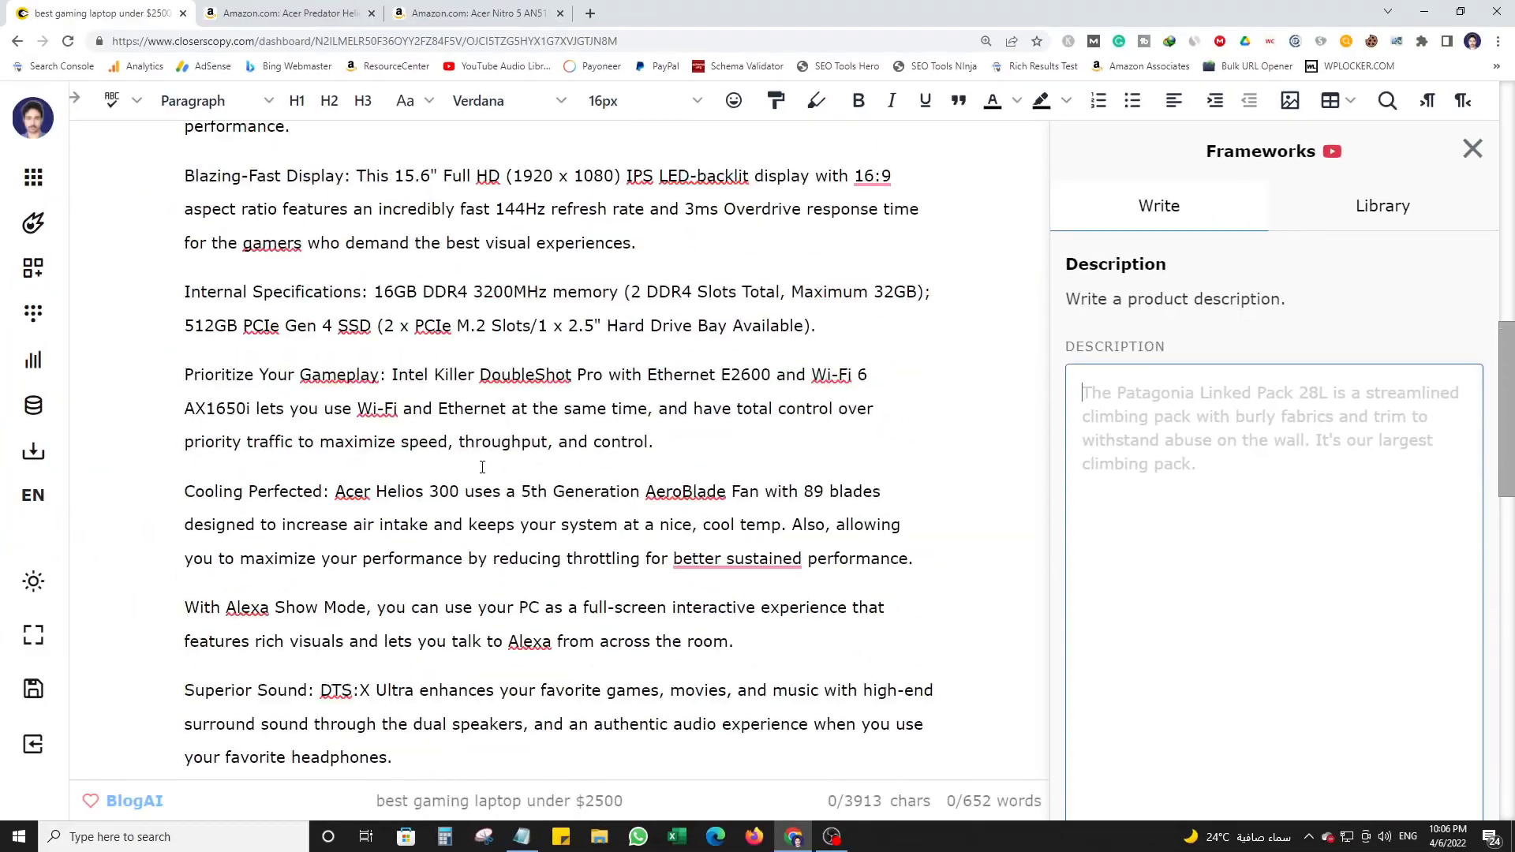
pyautogui.scroll(6, 482, 467)
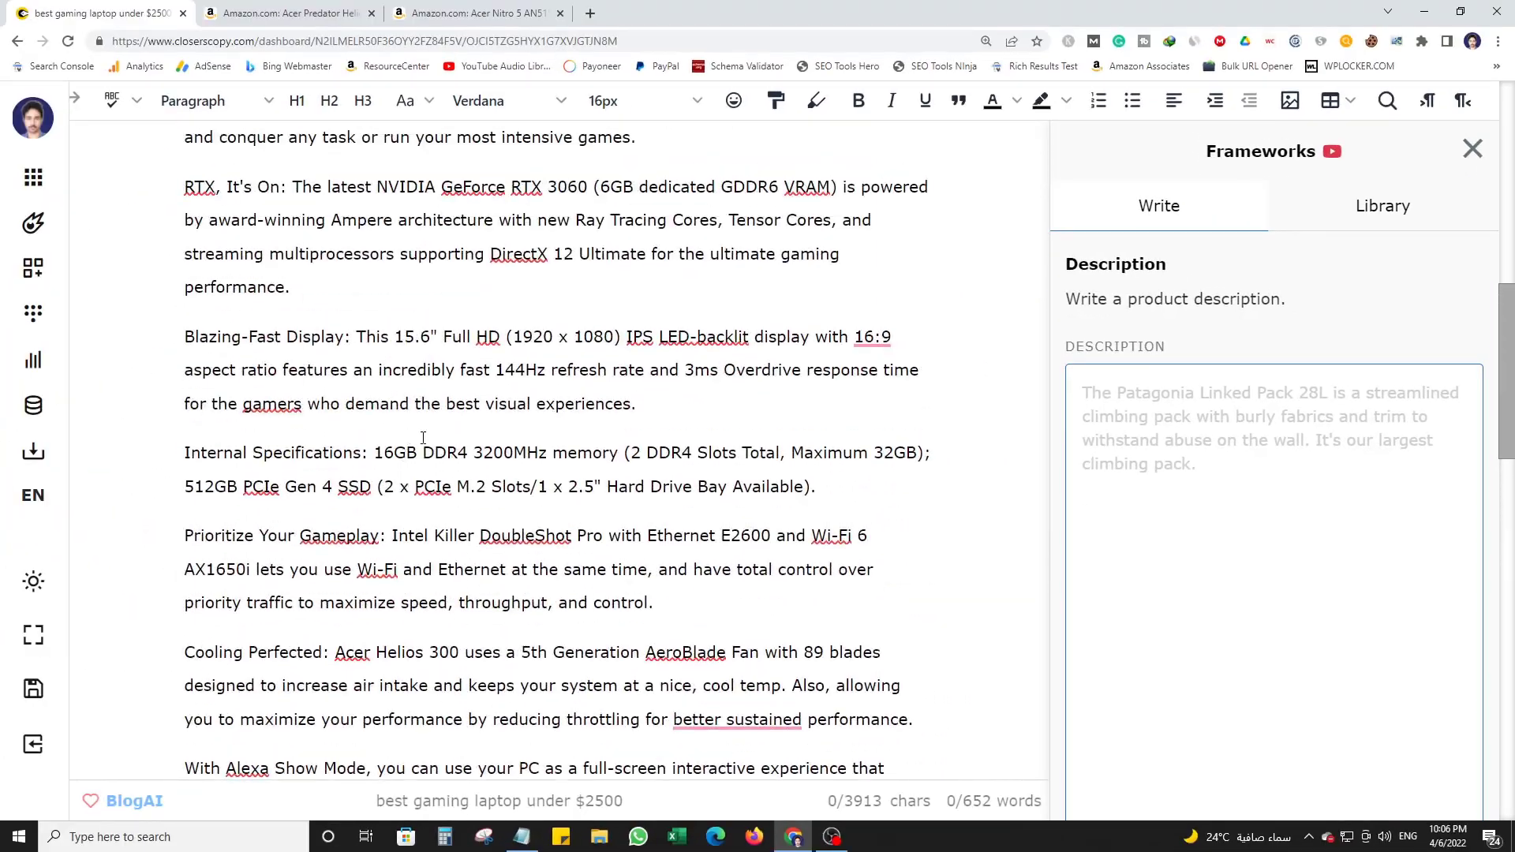
pyautogui.moveTo(210, 384); pyautogui.dragTo(318, 620)
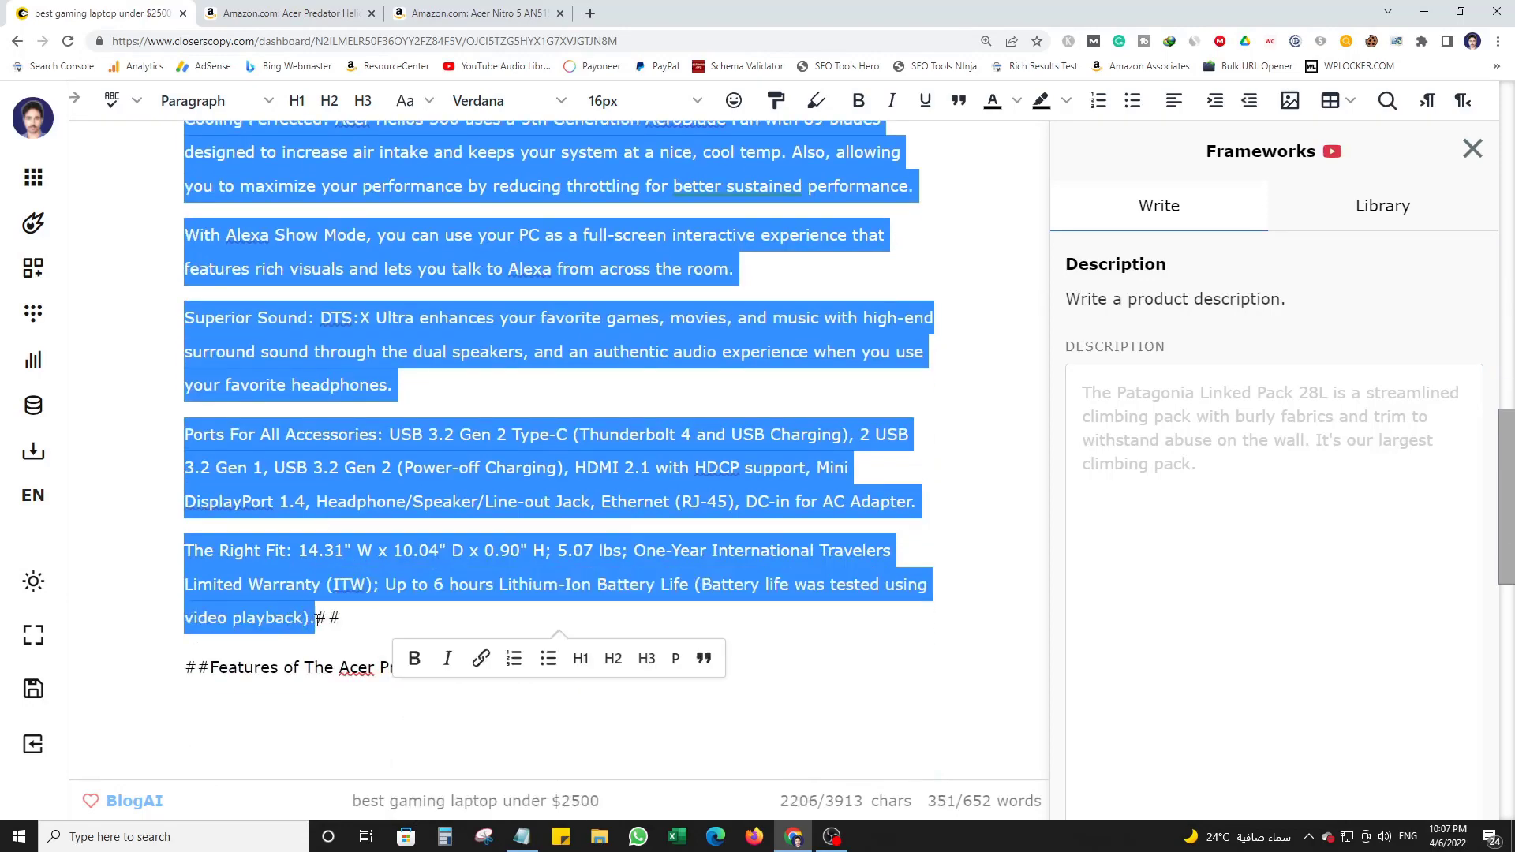
pyautogui.click(1137, 464)
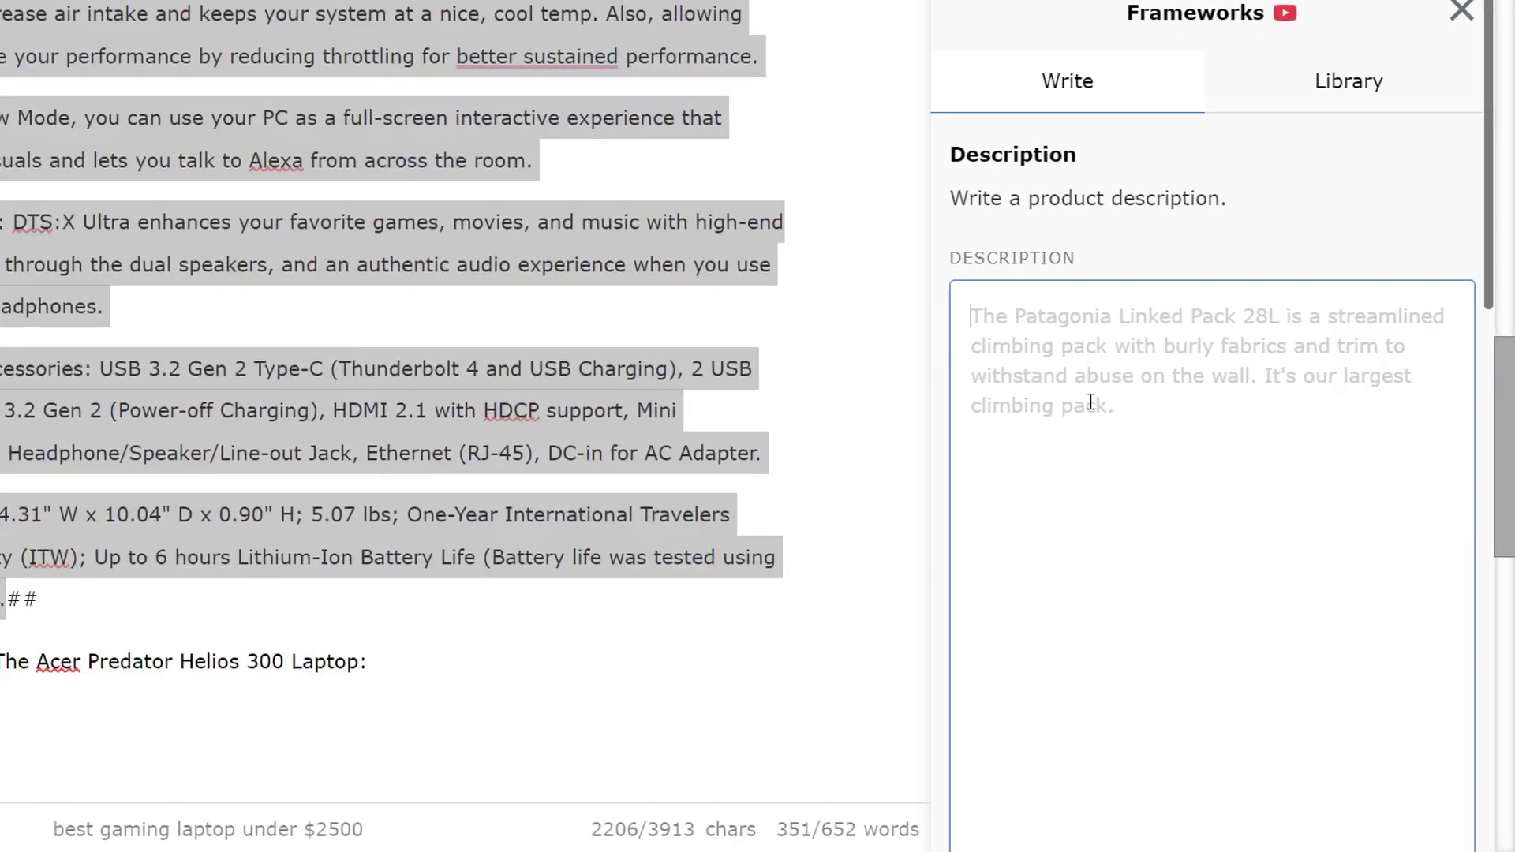
pyautogui.write('Cooling Perfected: Acer Helios 300 uses a 5th Generation AeroBlade Fan with 89 blades designed to increase air intake and keeps your system at a nice, cool temp. Also, allowing you to maximize your performance by reducing throttling for better sustained performance.  With Alexa Show Mode, you can use your PC as a full-screen interactive experience that features rich visuals and lets you talk to Alexa from across the room.  Superior Sound: DTS:X Ultra enhances your favorite games, movies, and music with high-end surround sound through the dual speakers, and an authentic audio experience when you use your favorite headphones.  Ports For All Accessories: USB 3.2 Gen 2 Type-C (Thunderbolt 4 and USB Charging), 2 USB 3.2 Gen 1, USB 3.2 Gen 2 (Power-off Charging), HDMI 2.1 with HDCP support, Mini DisplayPort 1.4, Headphone/Speaker/Line-out Jack, Ethernet (RJ-45), DC-in for AC Adapter.  The Right Fit: 14.31" W x 10.04" D x 0.90" H; 5.07 lbs; One-Year International Travelers Limited Warranty (ITW); Up to 6 hours Lithium-Ion Battery Life (Battery life was tested using video playback).')
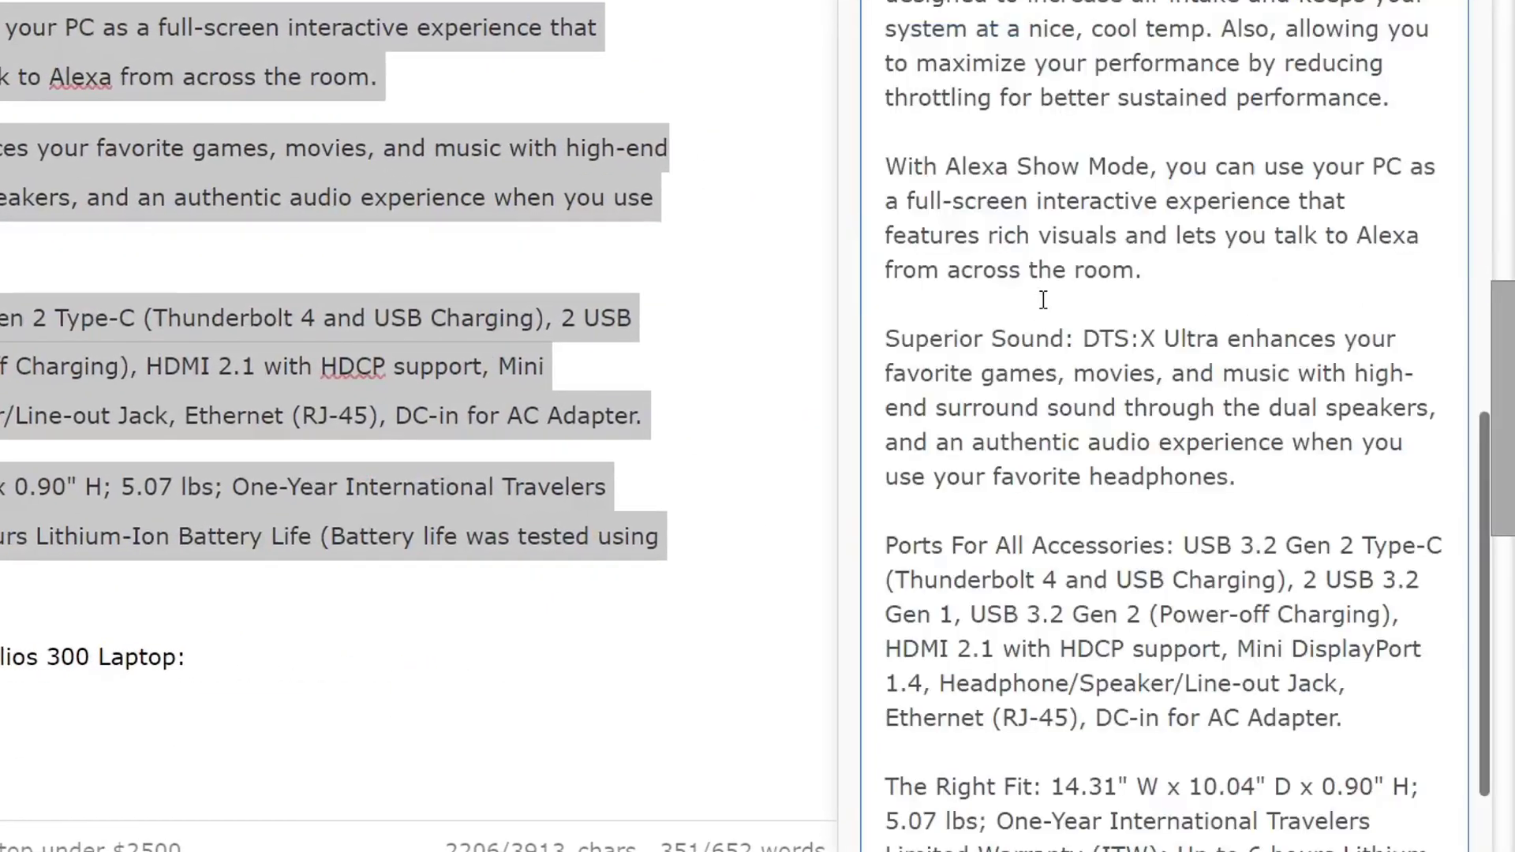
# Generate a product description from the pasted laptop details and read through the generated paragraphs.
pyautogui.scroll(-8, 1044, 300)
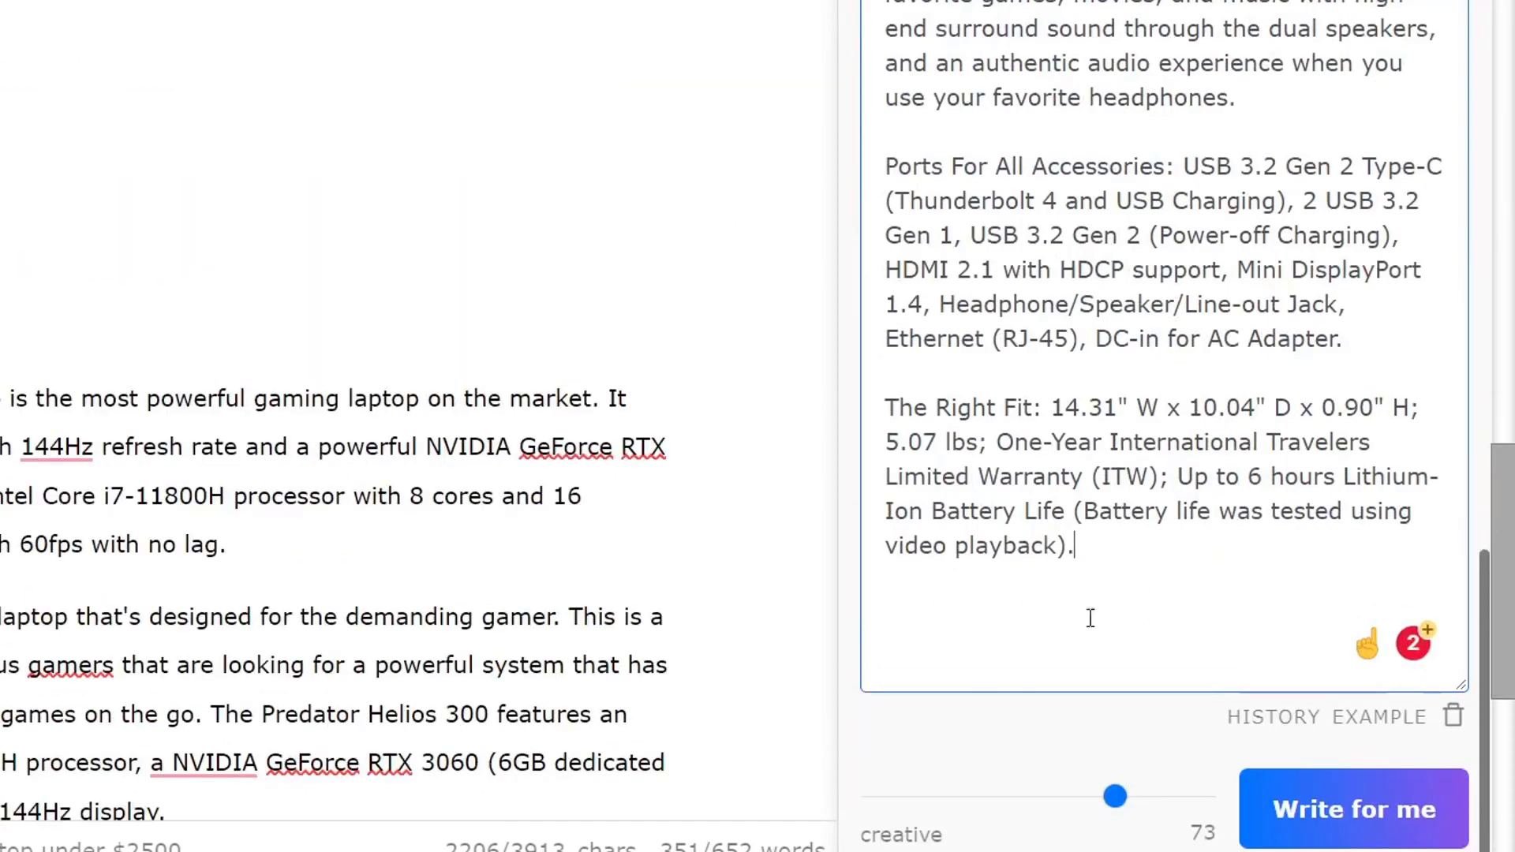
pyautogui.click(1364, 821)
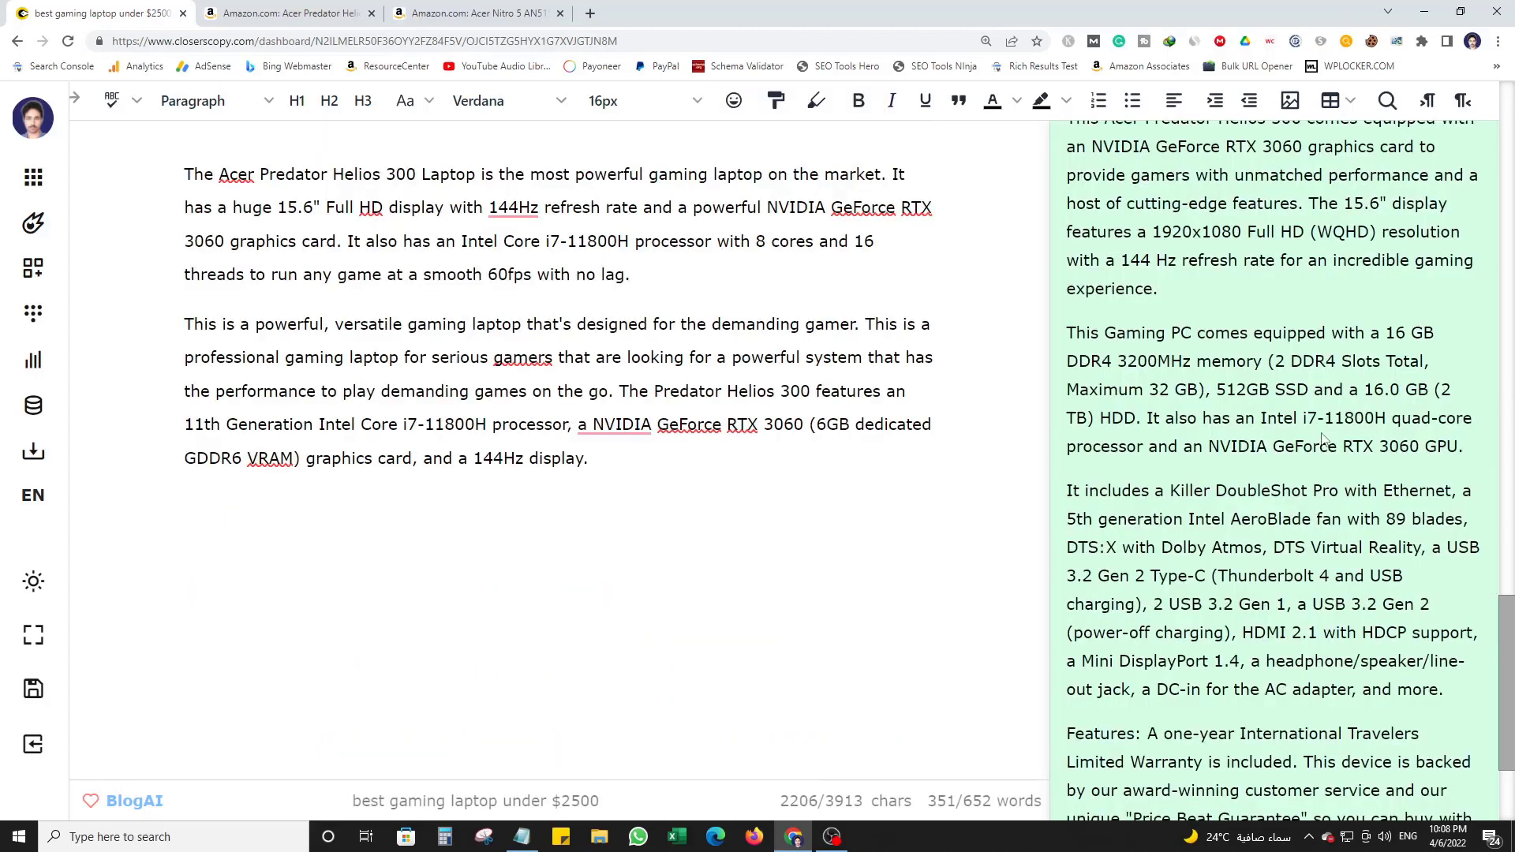
pyautogui.scroll(5, 1324, 440)
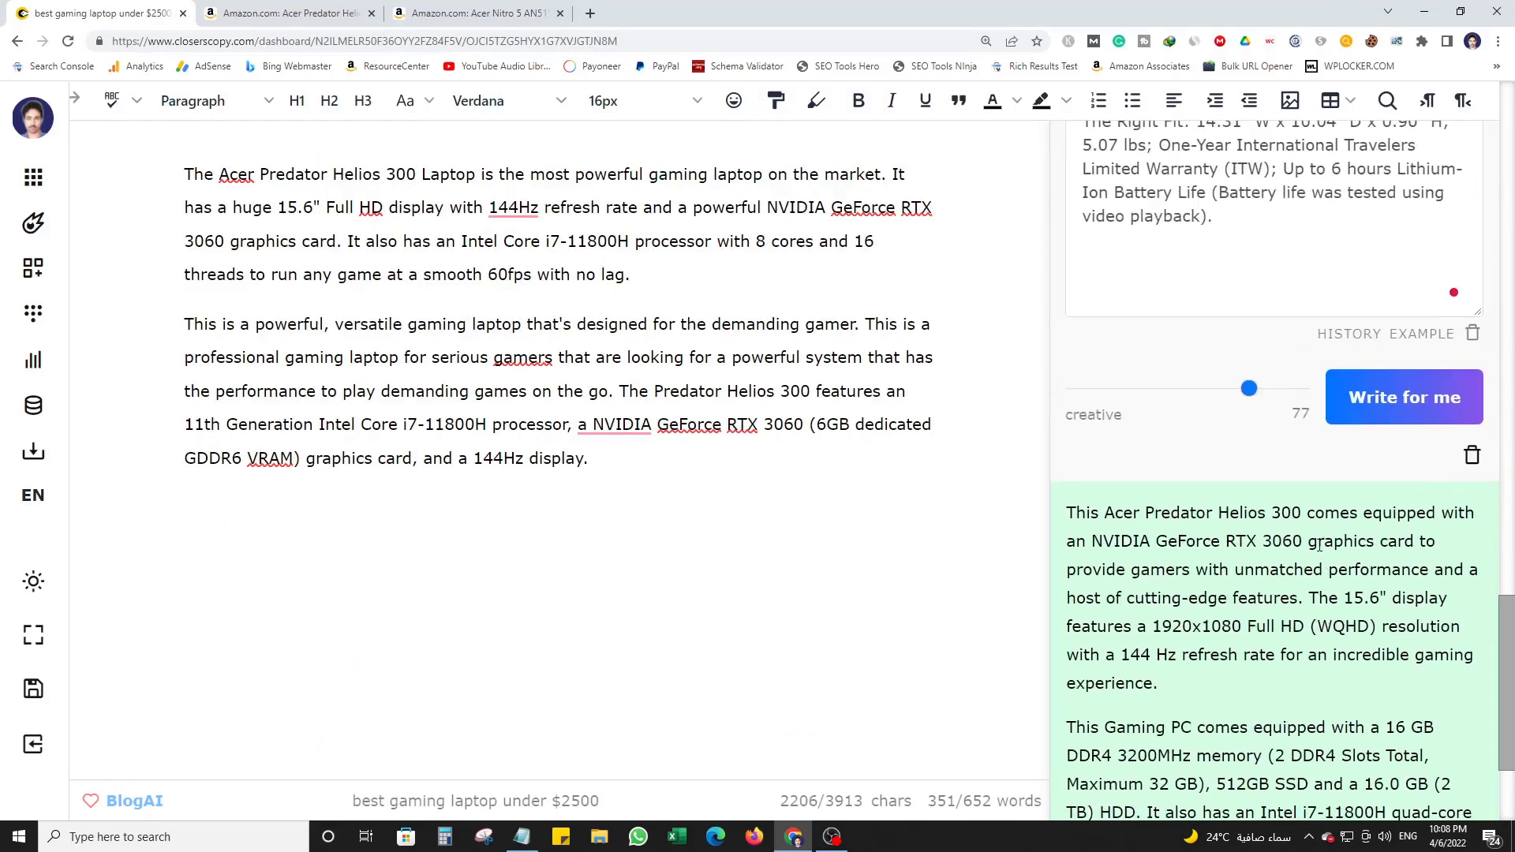
pyautogui.scroll(-5, 1272, 590)
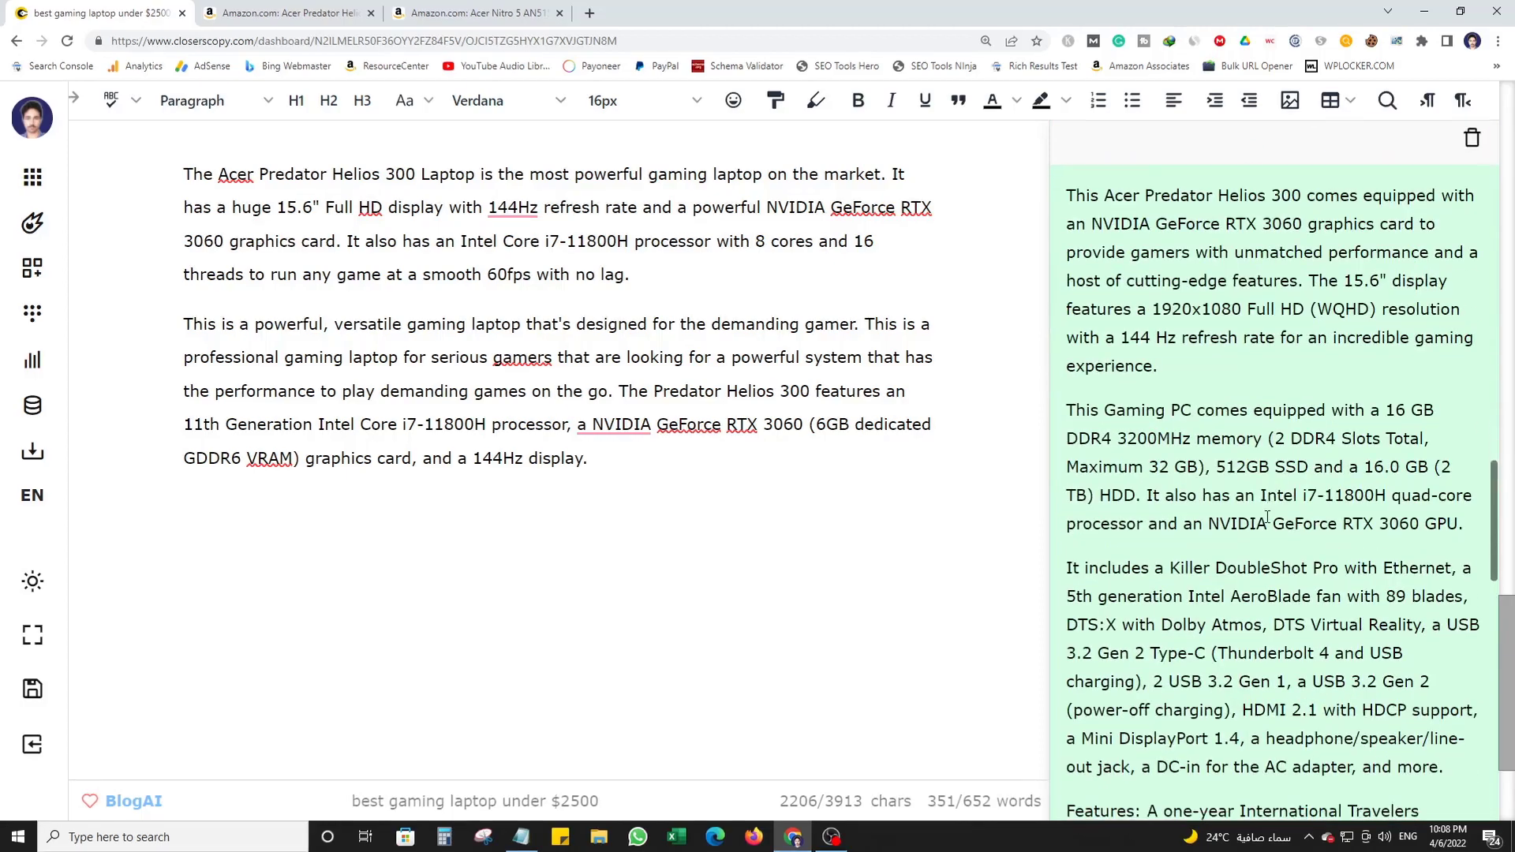
pyautogui.scroll(-3, 1207, 544)
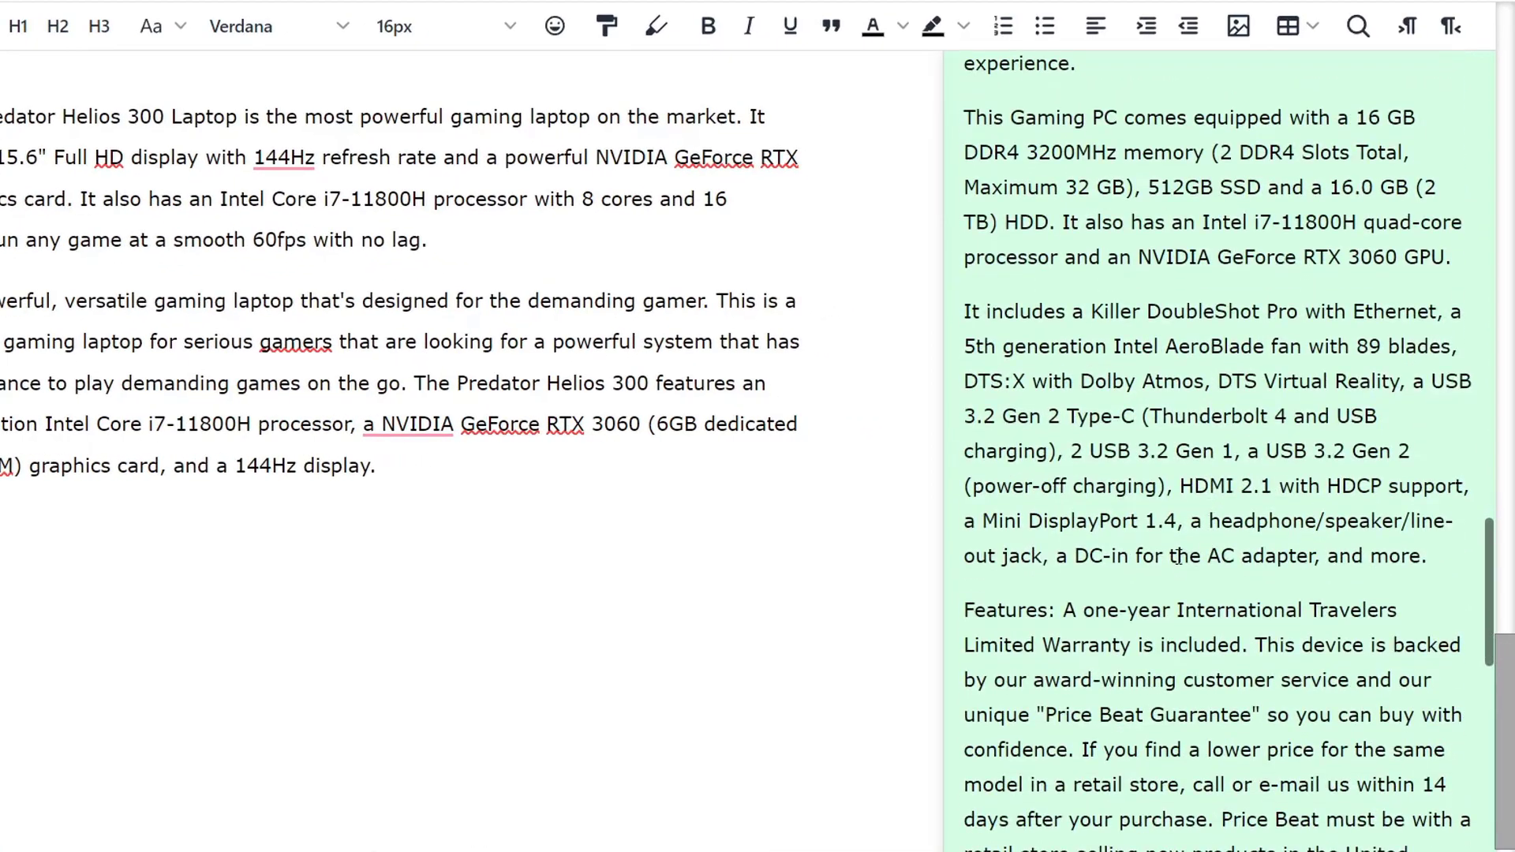
pyautogui.scroll(6, 1181, 552)
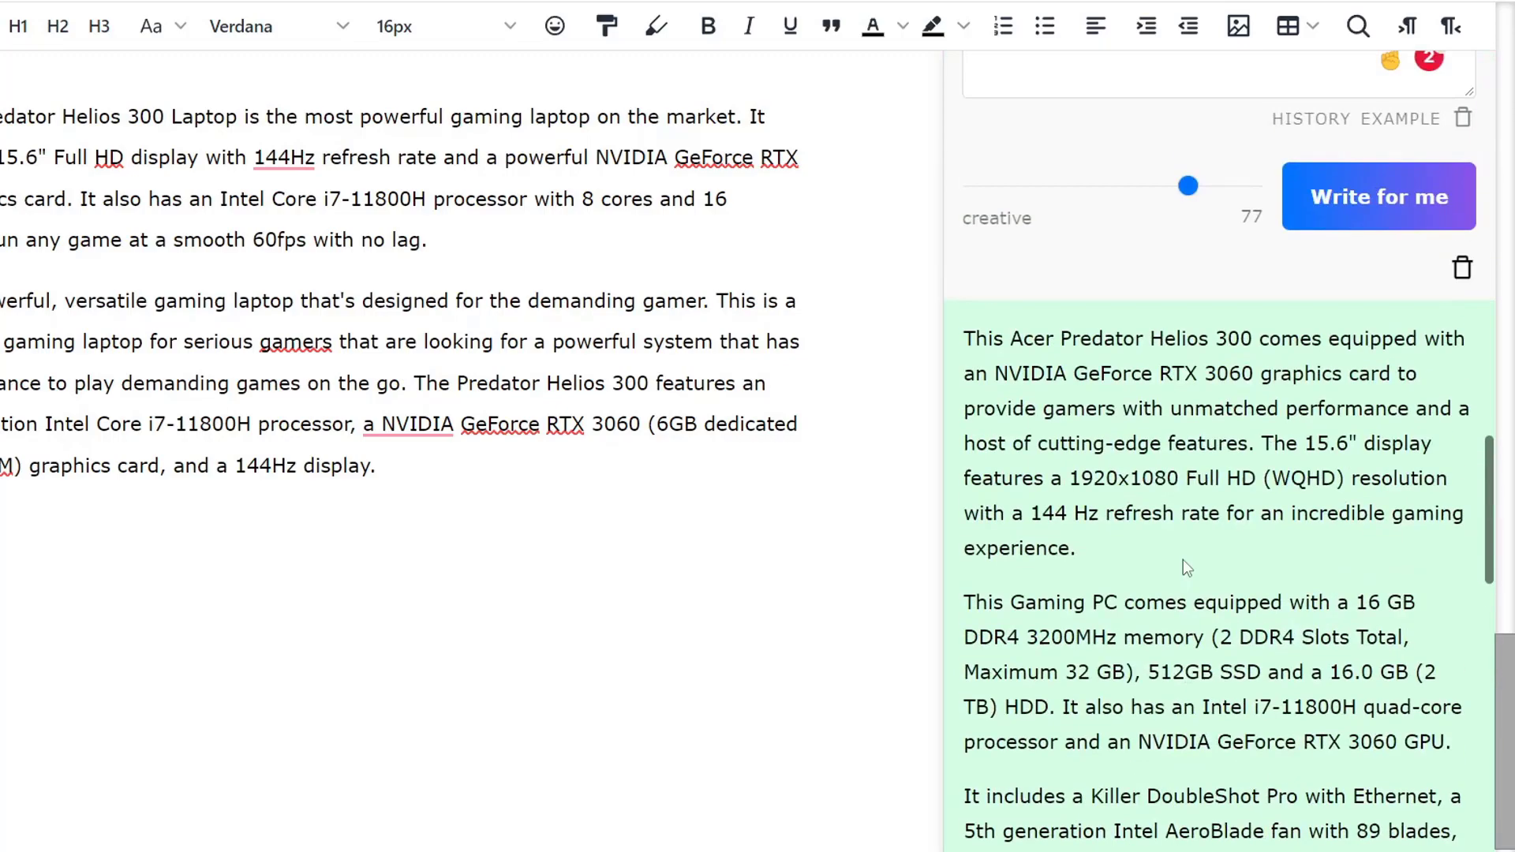
# Copy the first two generated paragraphs and add the line "Features of The Acer Predator Helios 300" below the laptop's introduction.
pyautogui.moveTo(1456, 745); pyautogui.dragTo(962, 345)
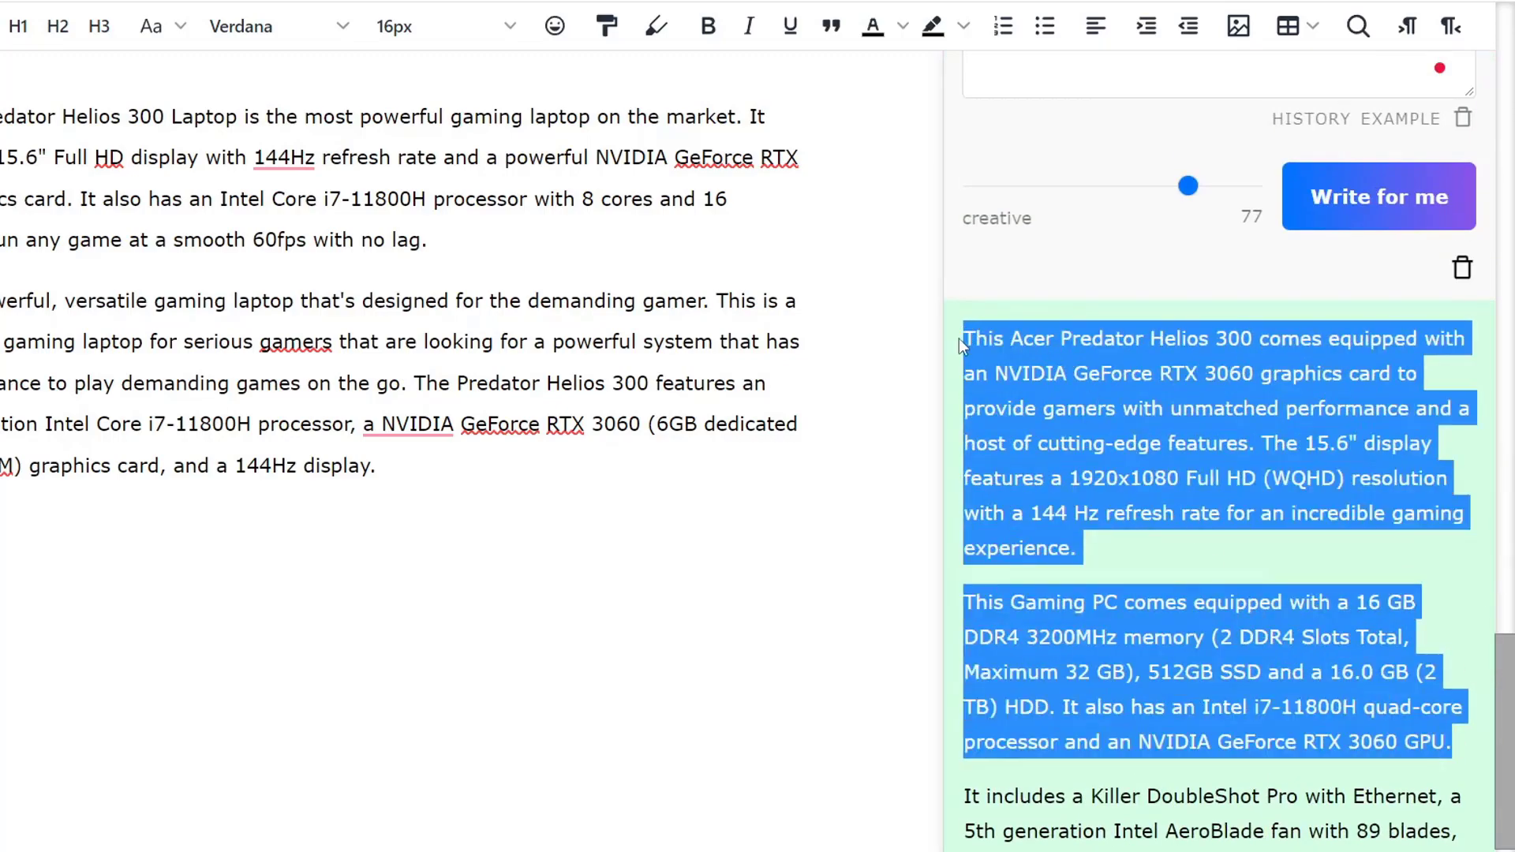
pyautogui.scroll(-2, 476, 405)
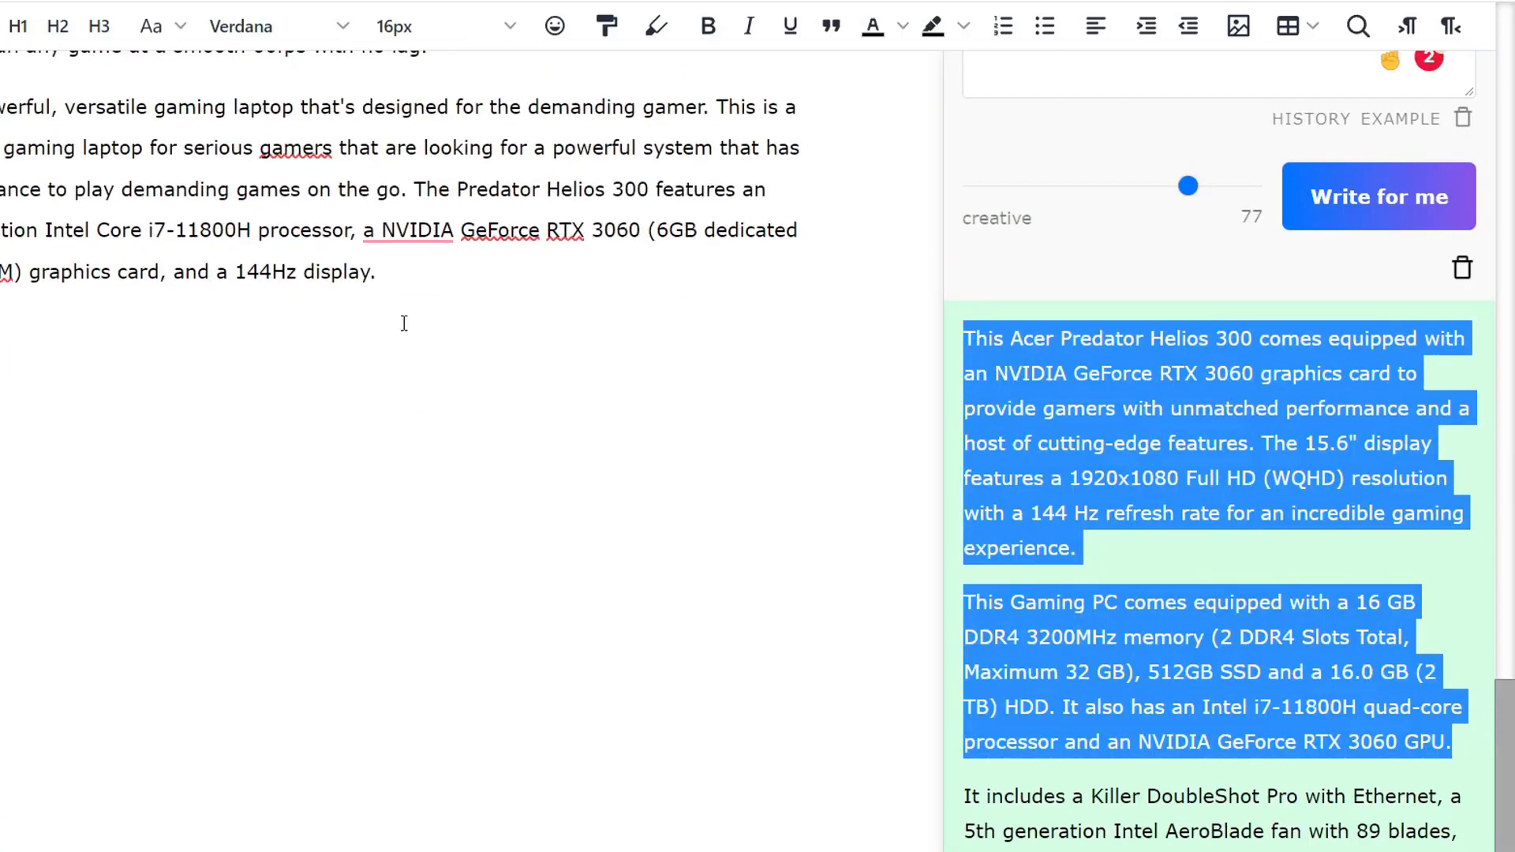
pyautogui.click(440, 254)
pyautogui.press('Return')
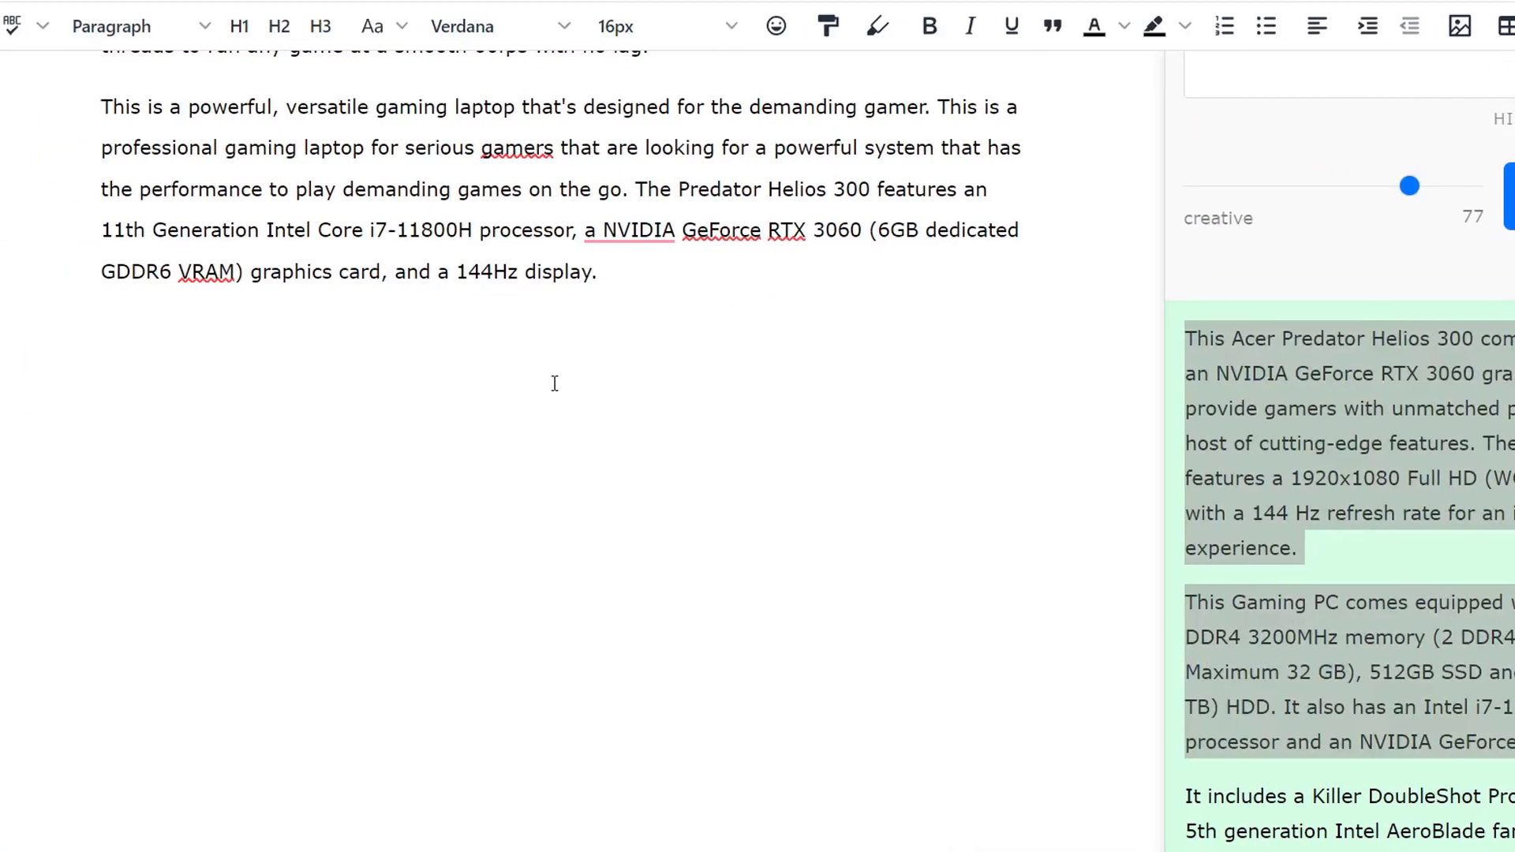
pyautogui.write('Feature s of The Acer Predator Helios 300')
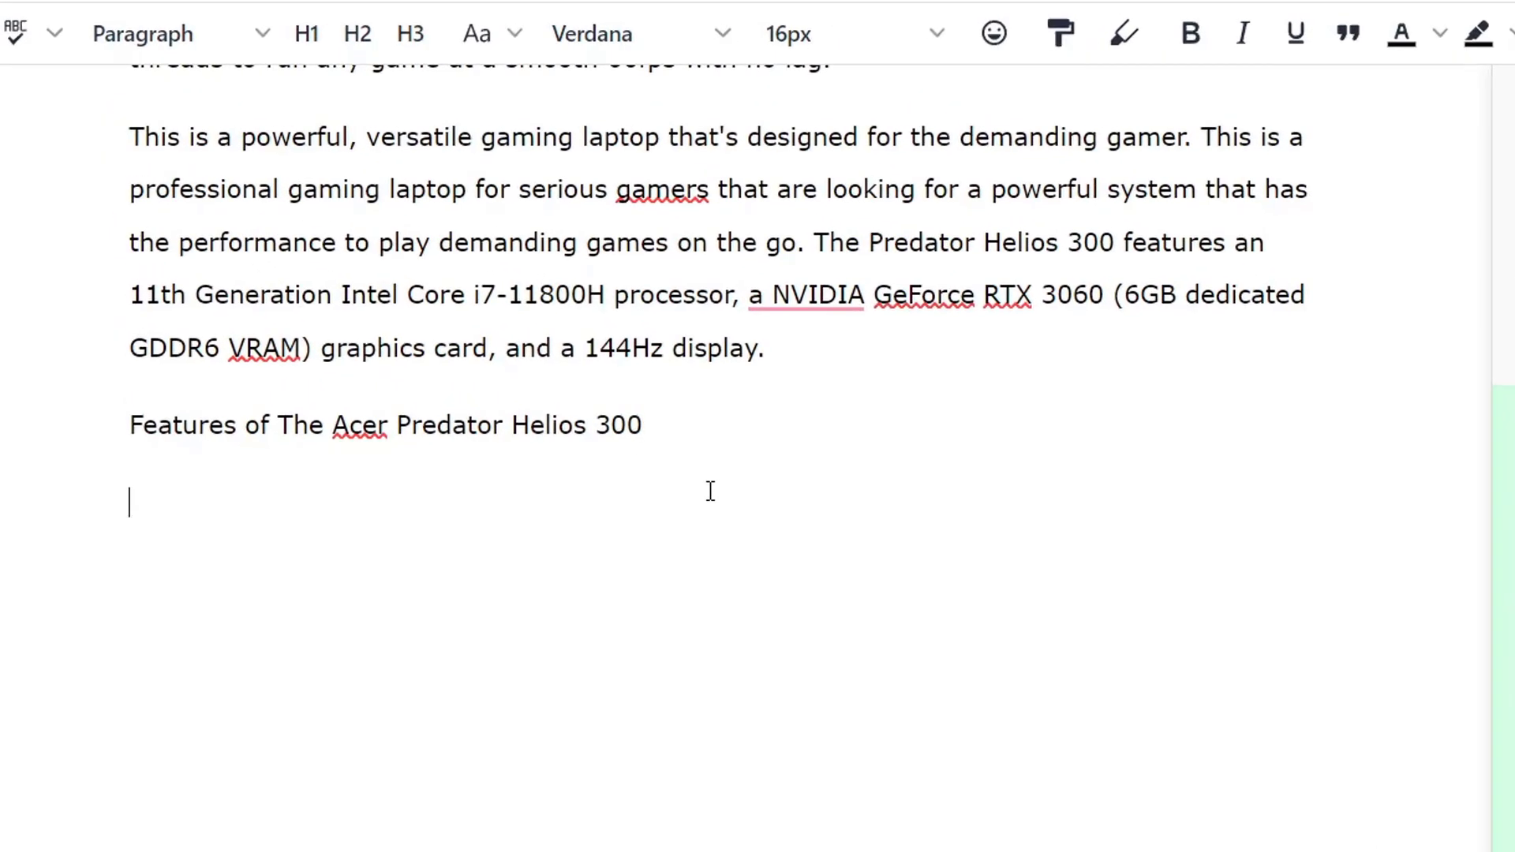
# Format the "Features of The Acer Predator Helios 300" line as an H3 heading and start a new line below it.
pyautogui.tripleClick(699, 432)
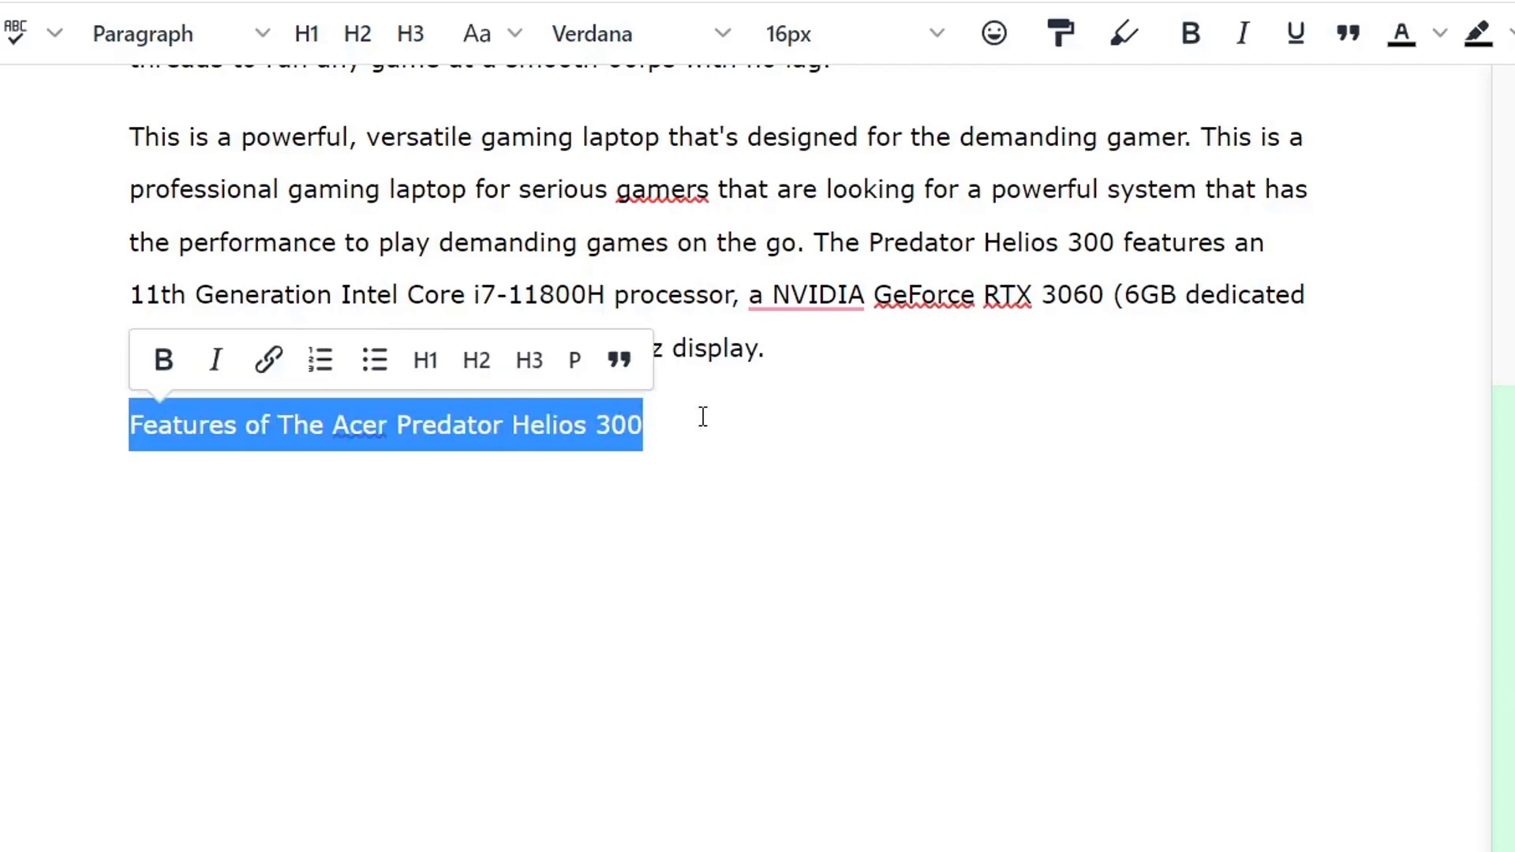
pyautogui.click(528, 367)
pyautogui.click(879, 428)
pyautogui.press('Return')
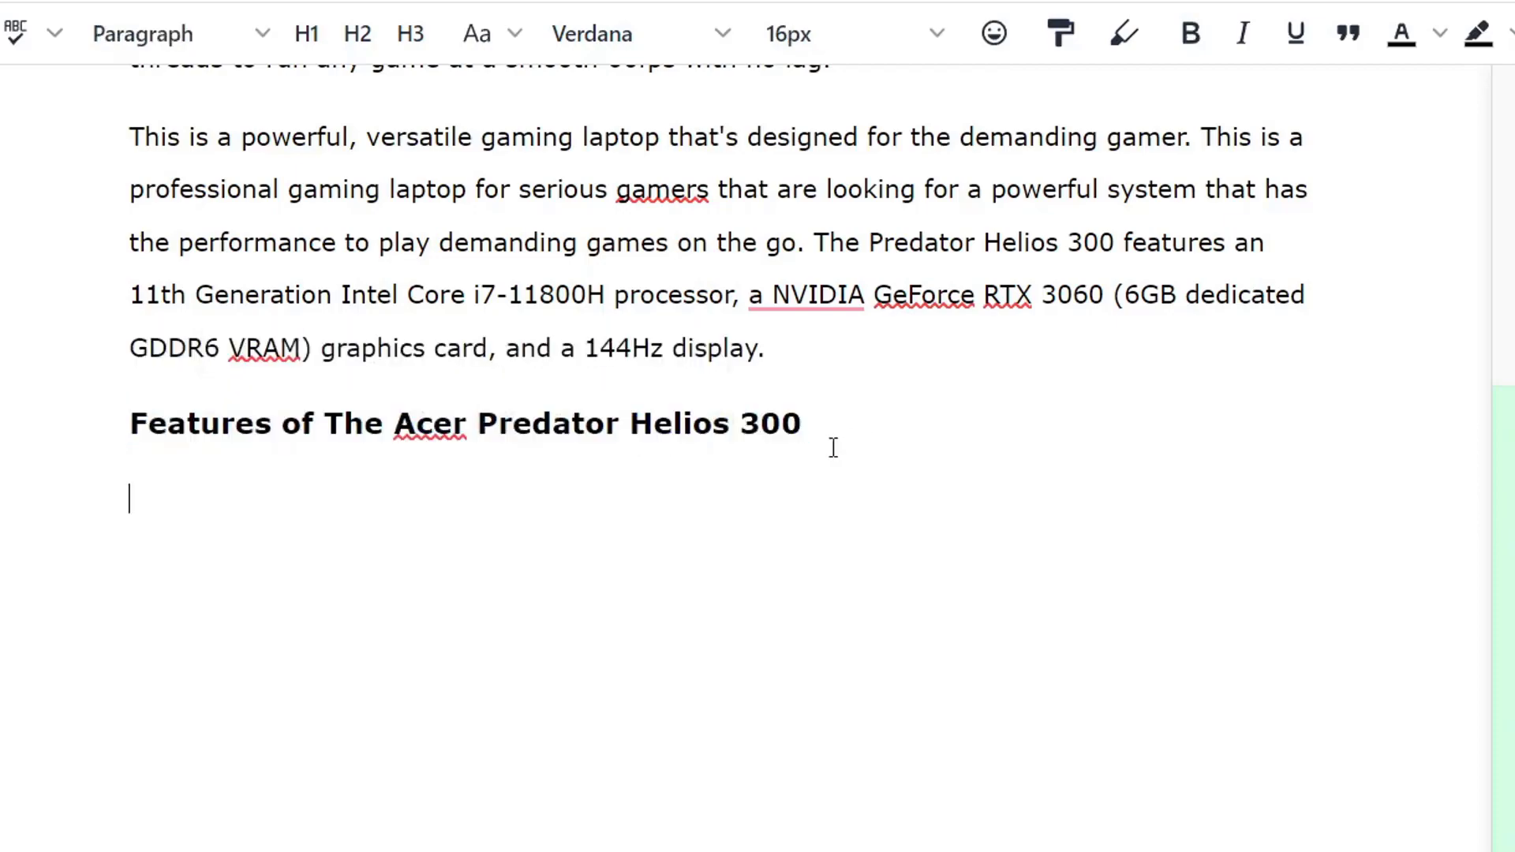
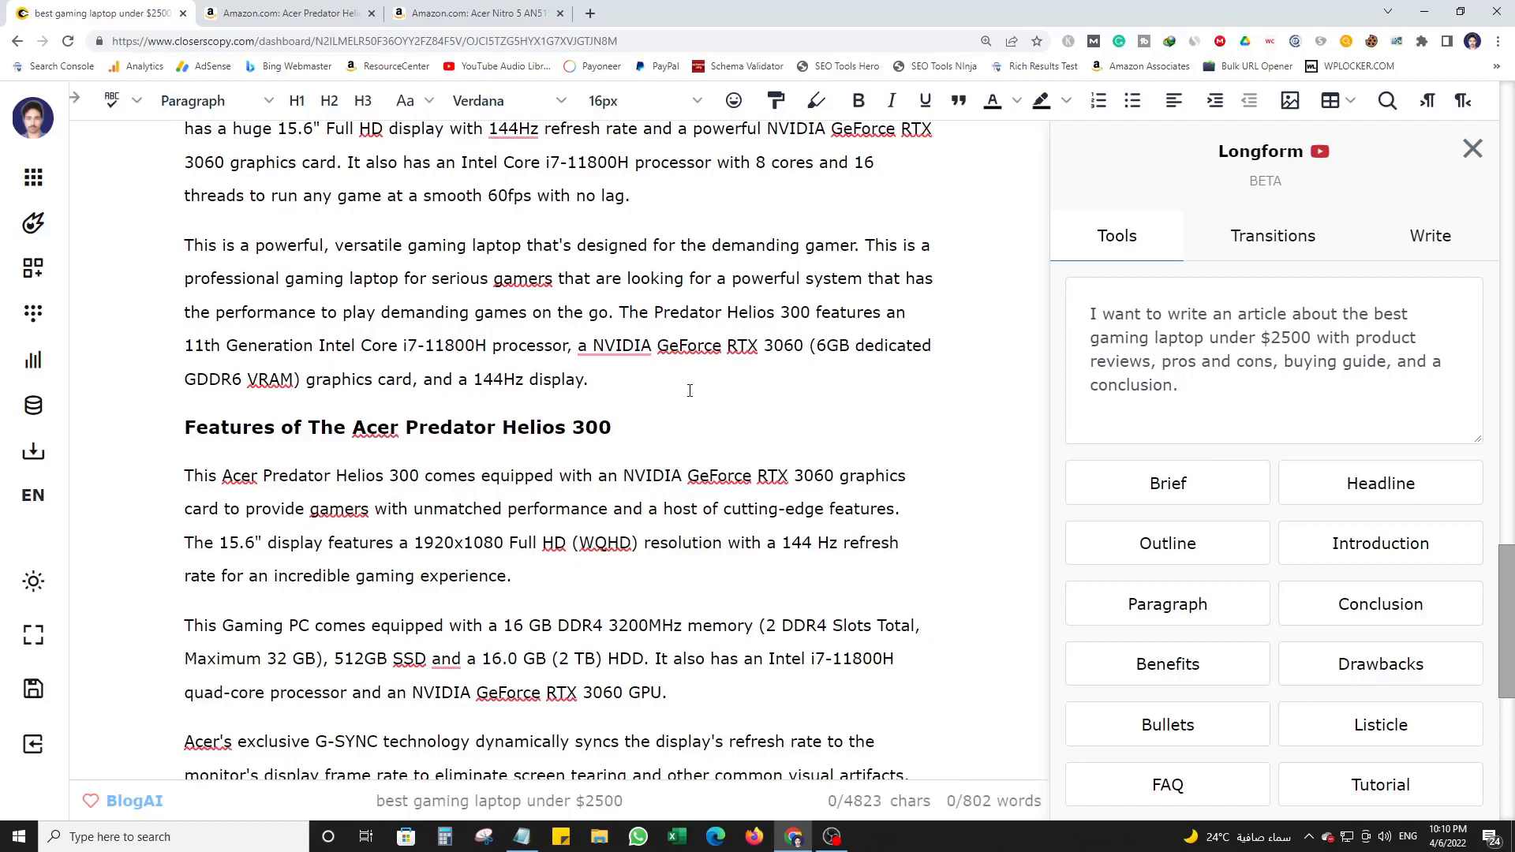
# Expand the paragraph about Acer's exclusive G-SYNC technology with Expand (GPT-3).
pyautogui.scroll(1, 691, 391)
pyautogui.scroll(-5, 688, 398)
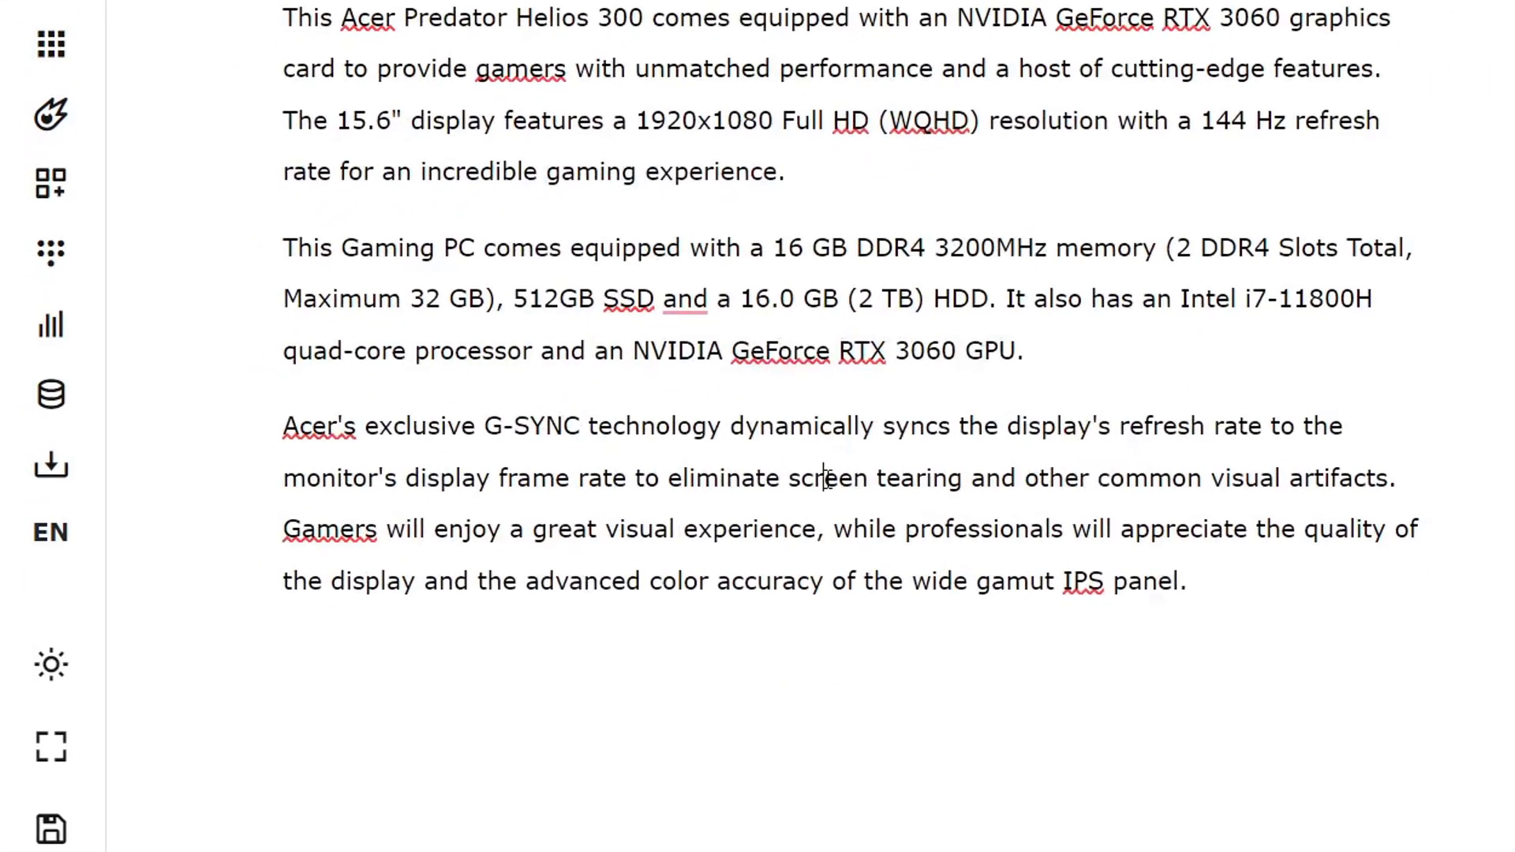
pyautogui.doubleClick(823, 479)
pyautogui.tripleClick(918, 491)
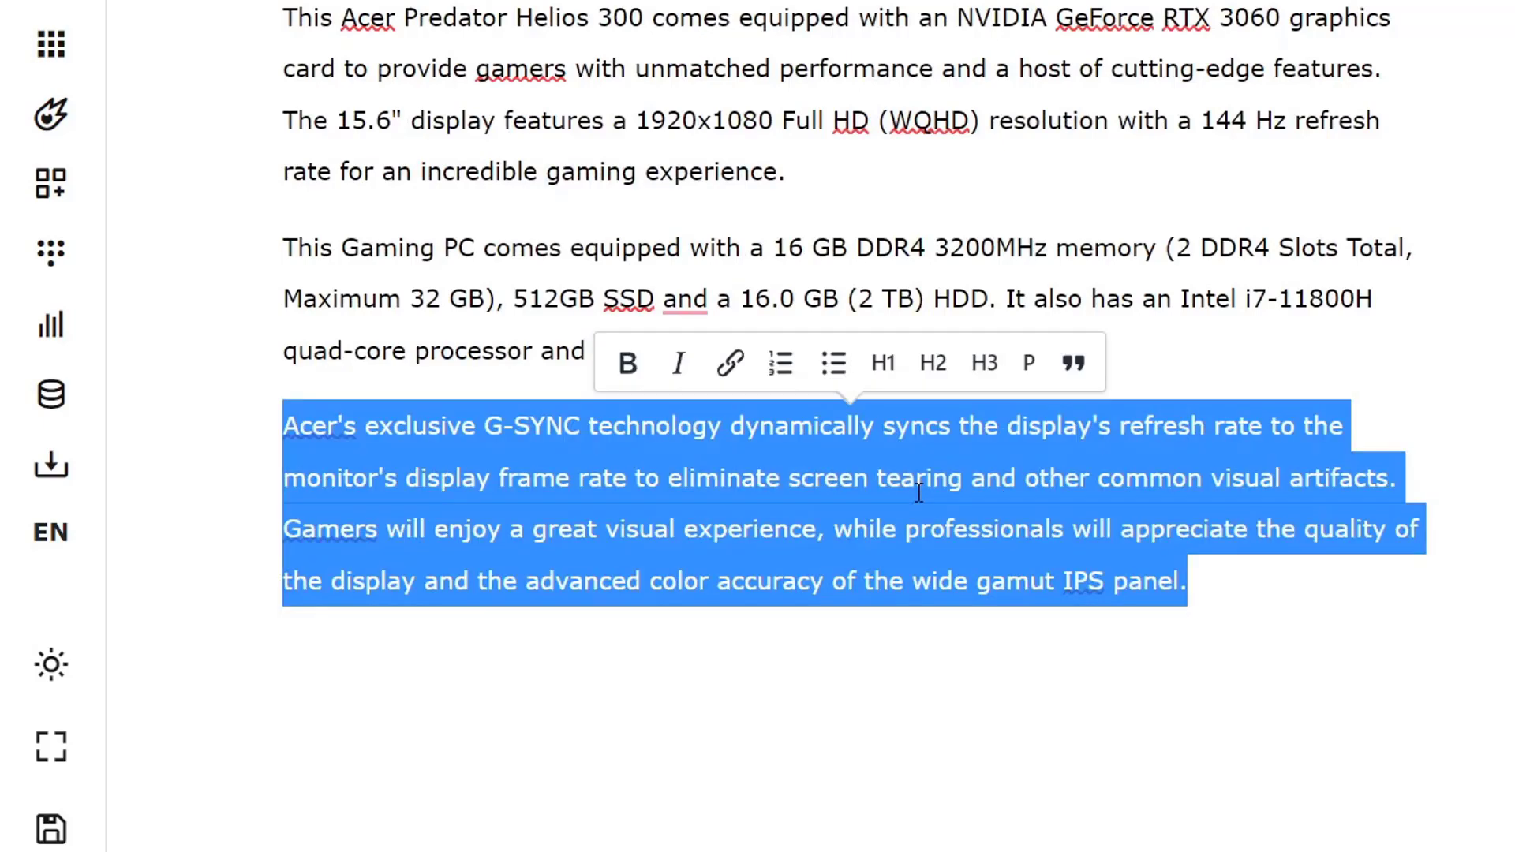
pyautogui.rightClick(919, 493)
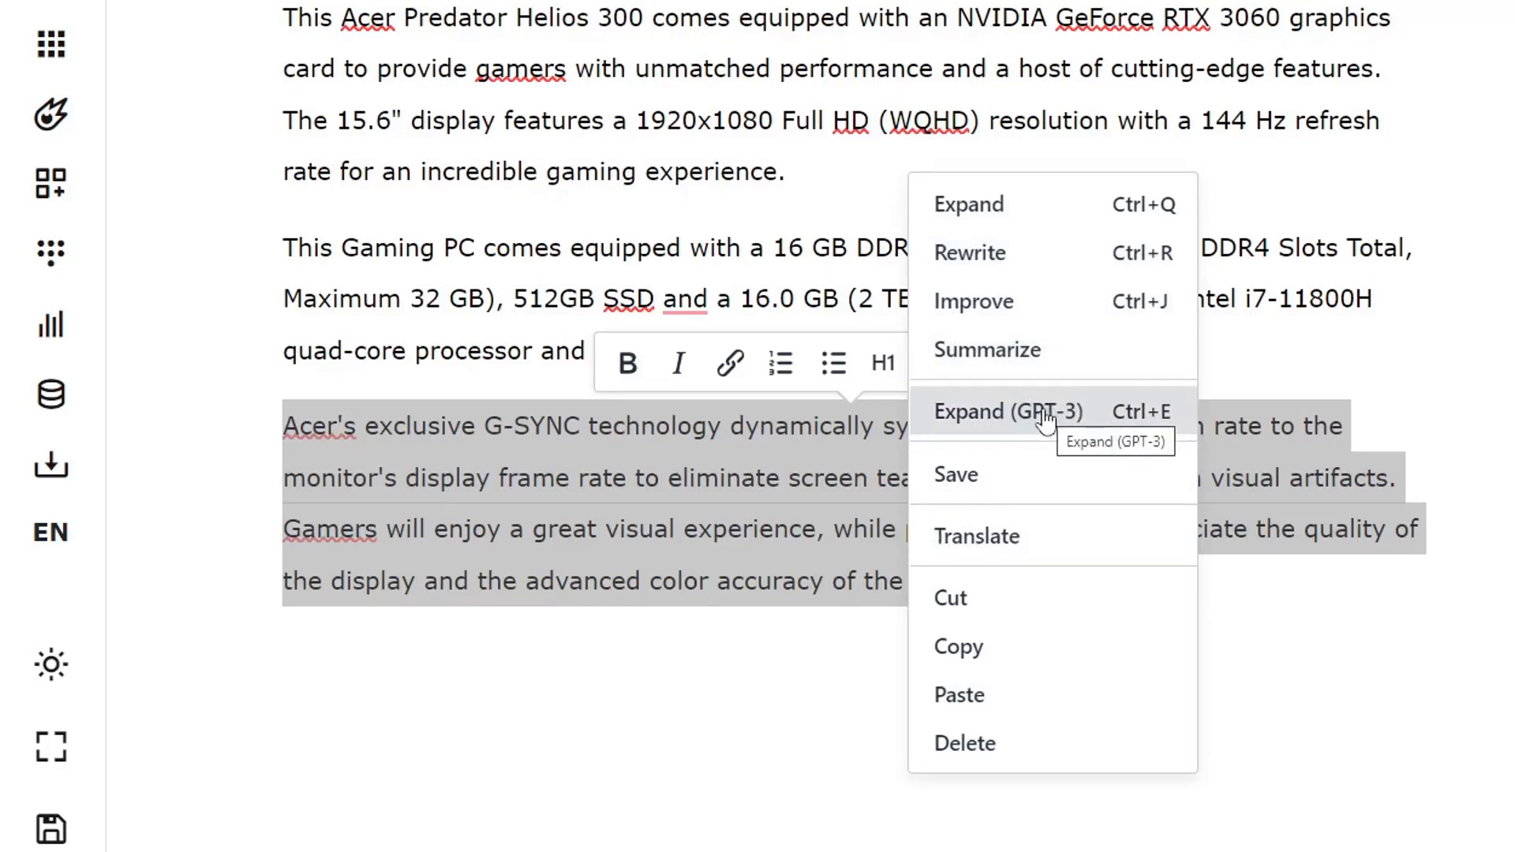
pyautogui.click(976, 431)
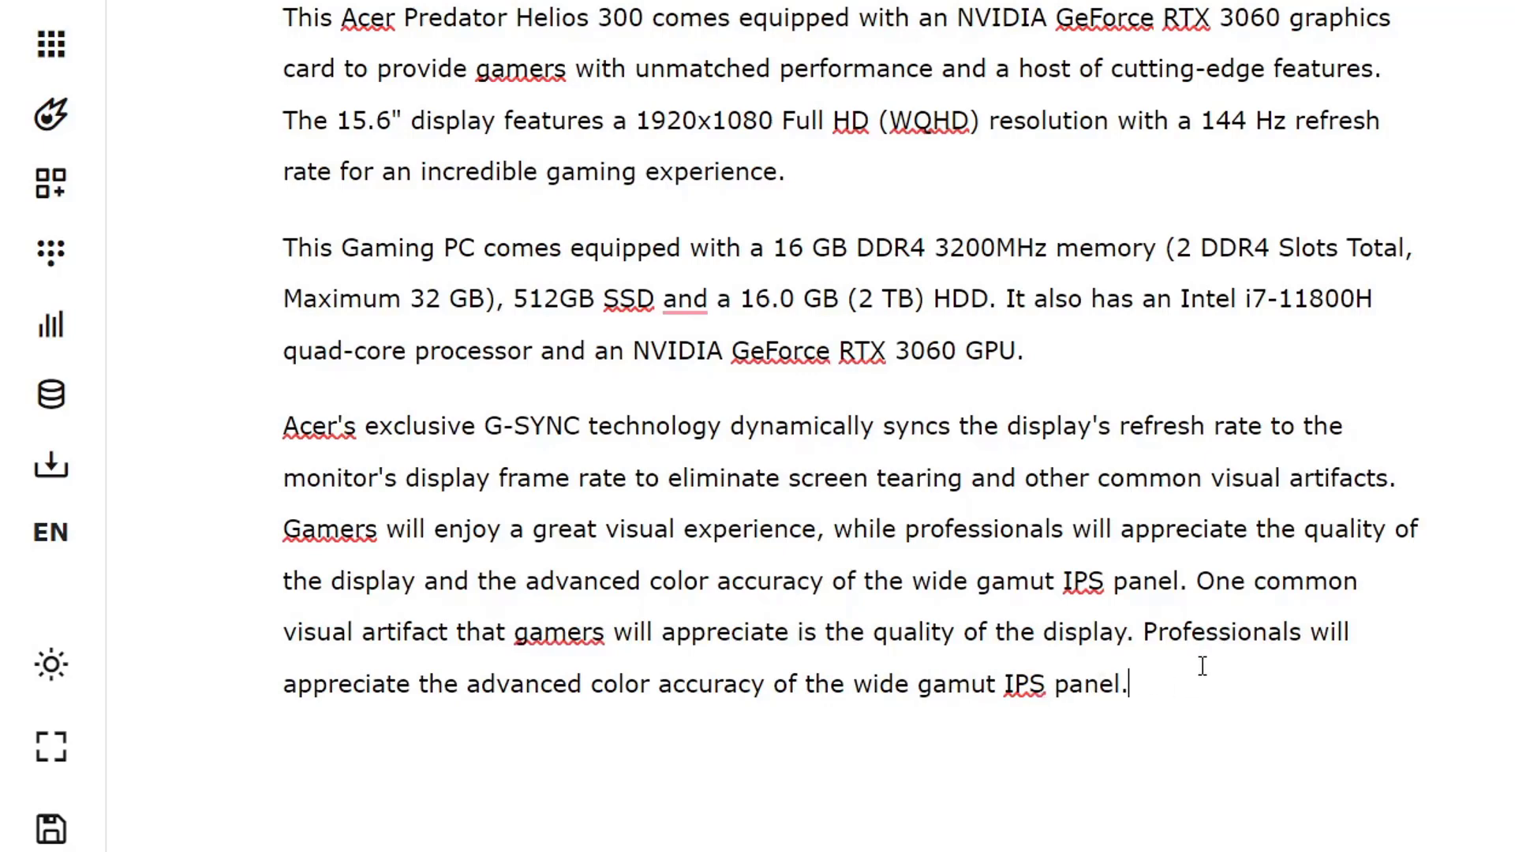
# Split the expanded G-SYNC text into a separate paragraph starting at "One common visual artifact".
pyautogui.scroll(2, 1057, 640)
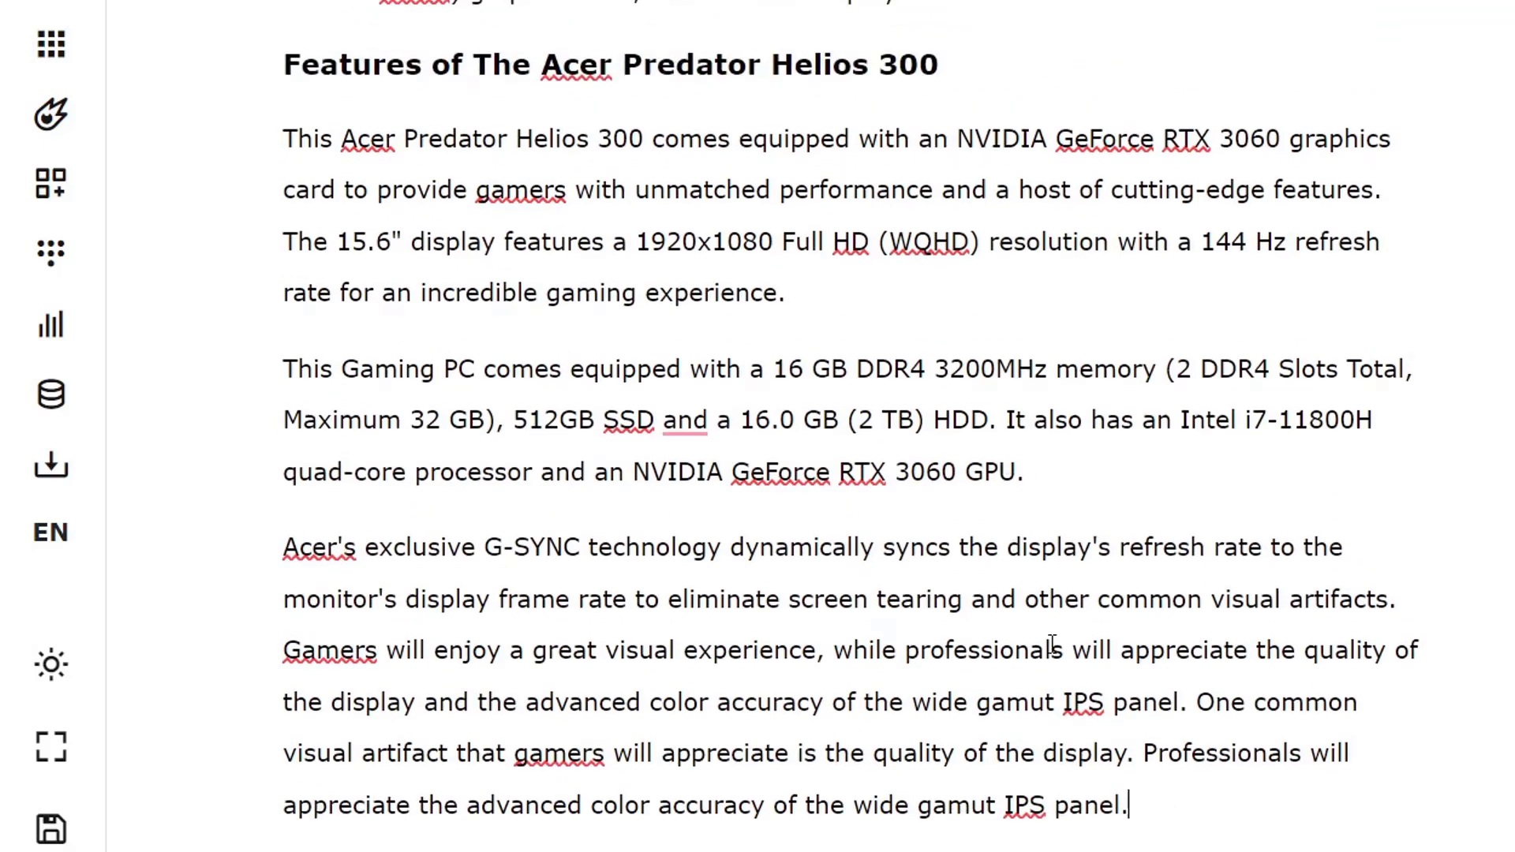
pyautogui.click(1196, 702)
pyautogui.press('Return')
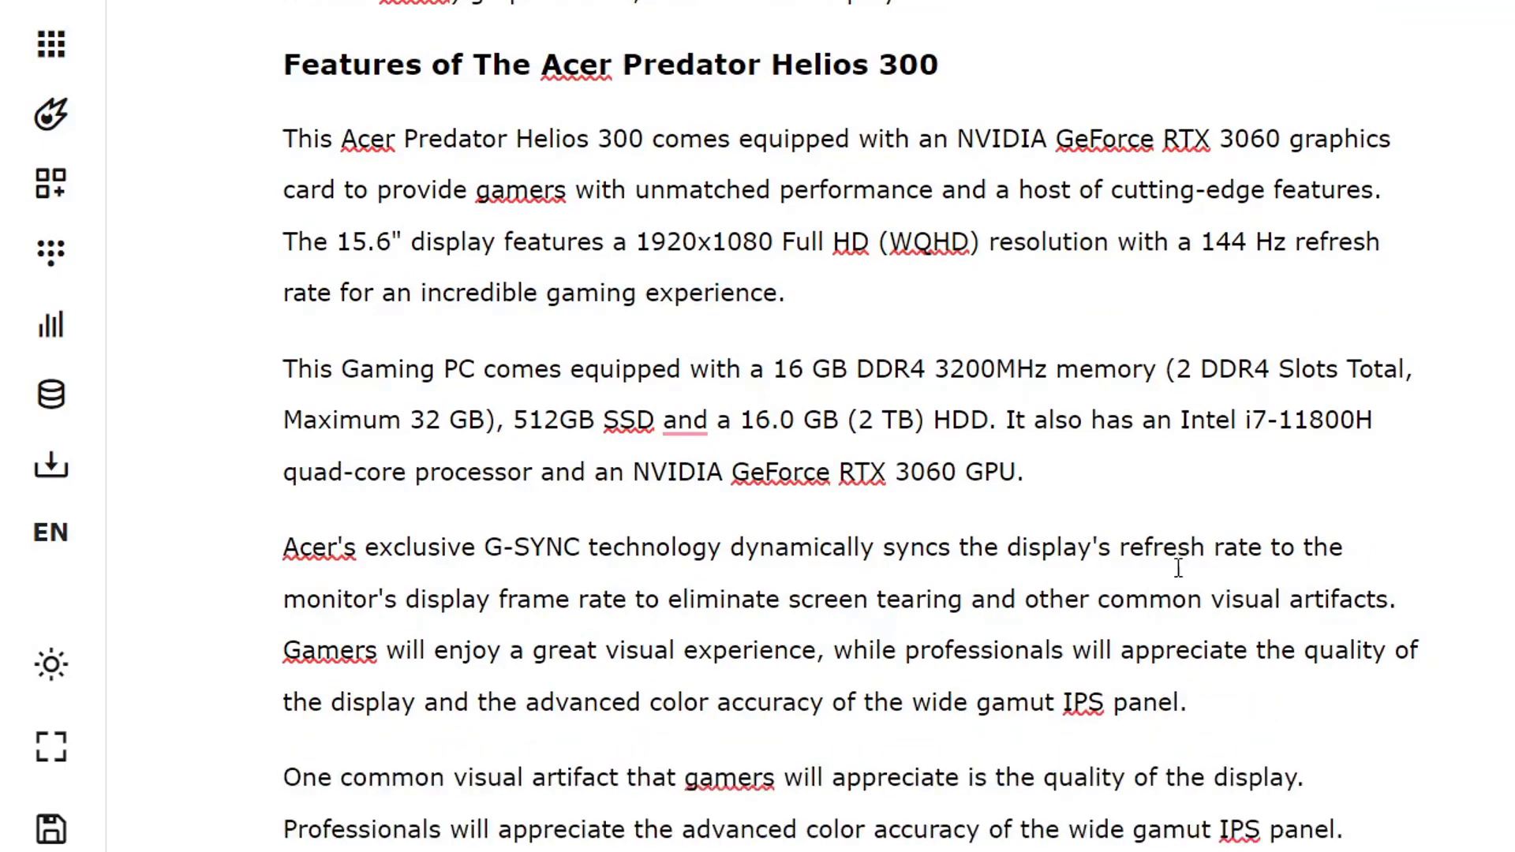
pyautogui.scroll(4, 1023, 548)
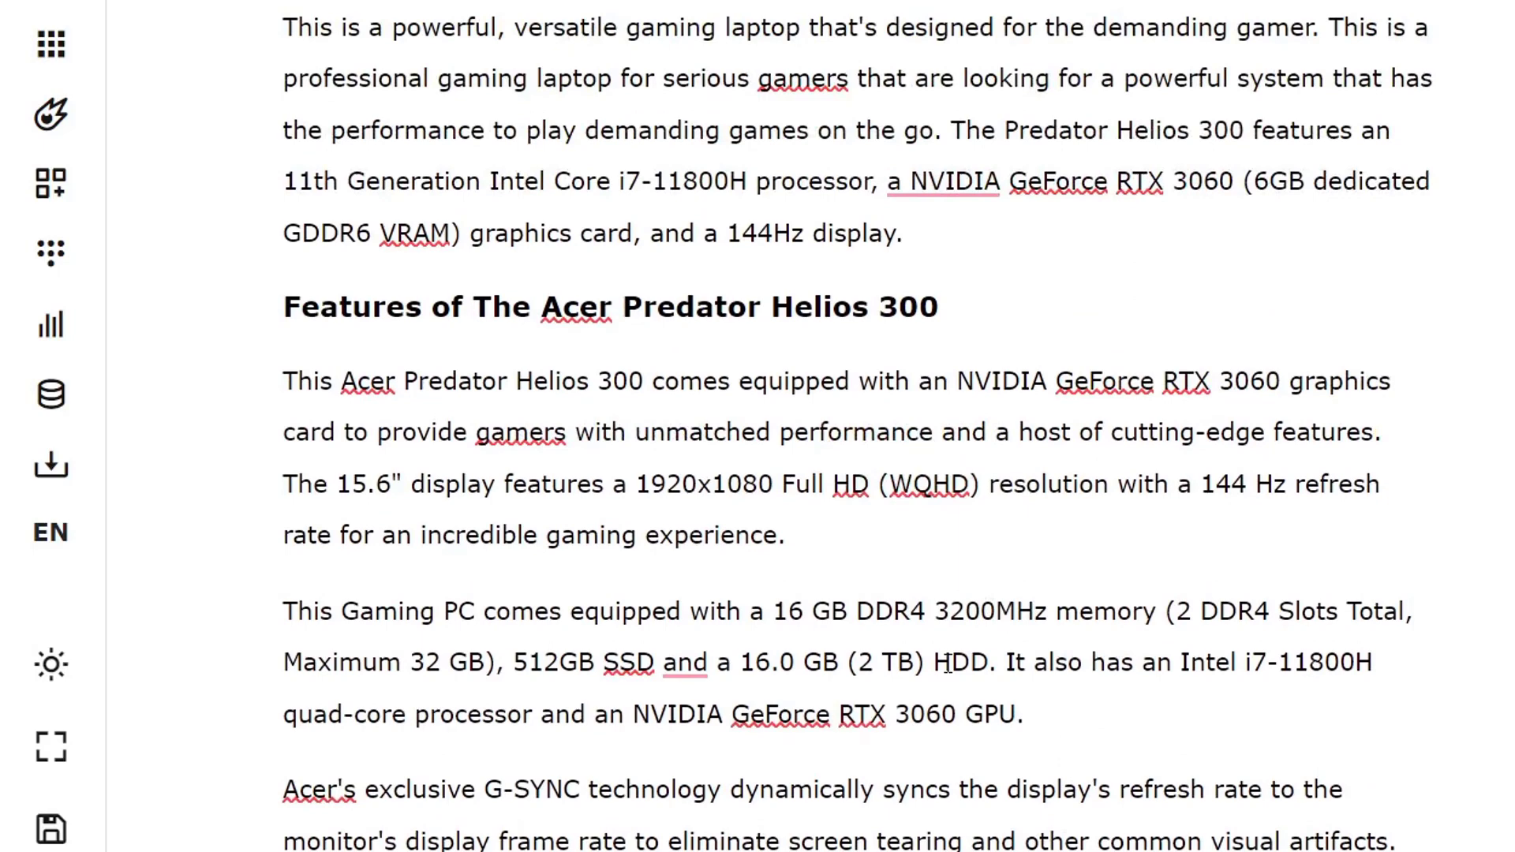
pyautogui.tripleClick(934, 640)
pyautogui.rightClick(928, 633)
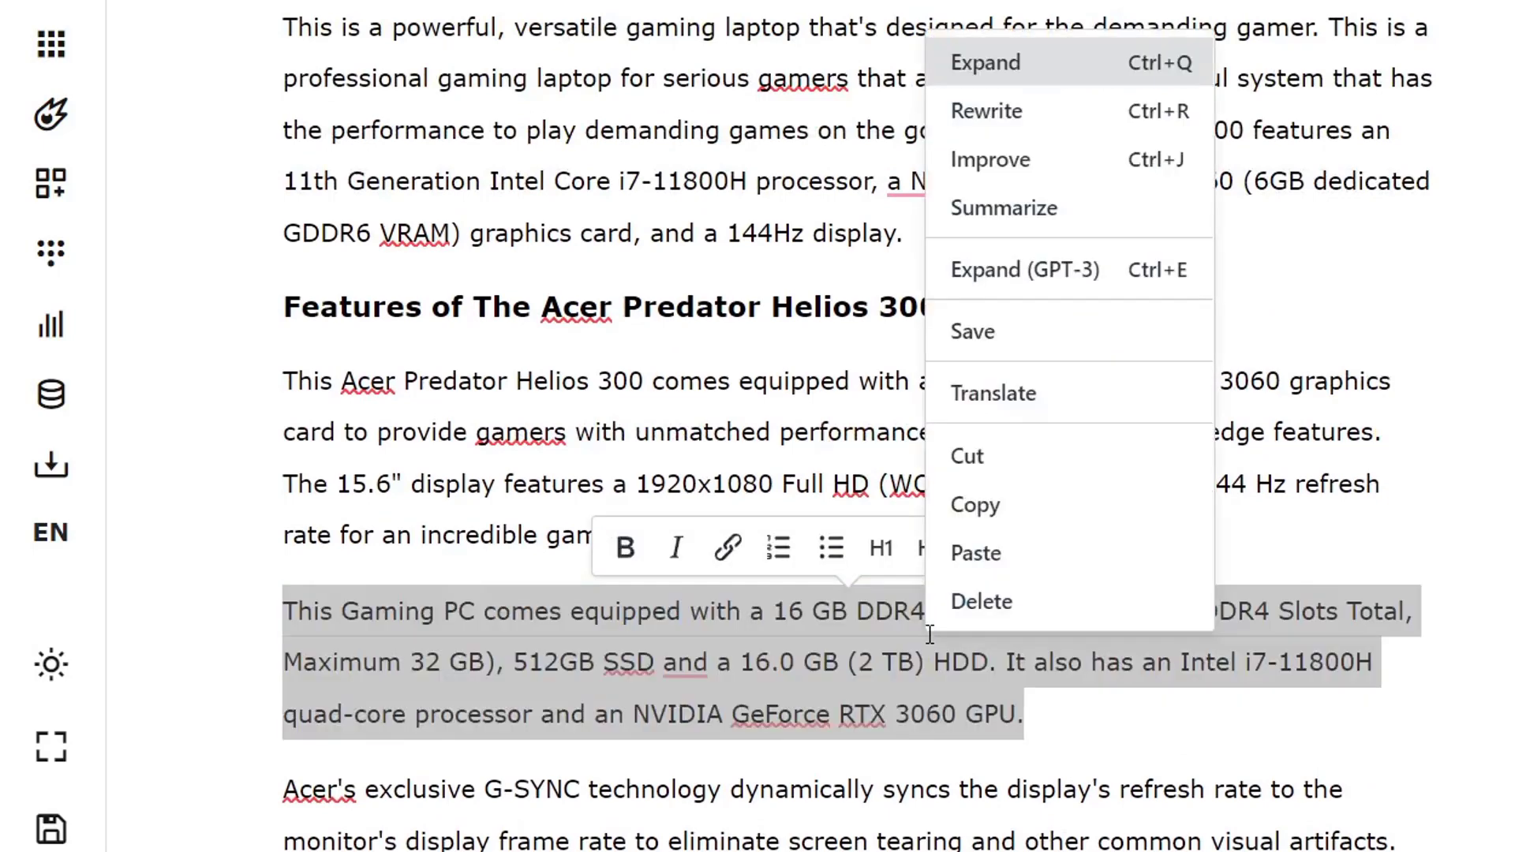
pyautogui.click(896, 683)
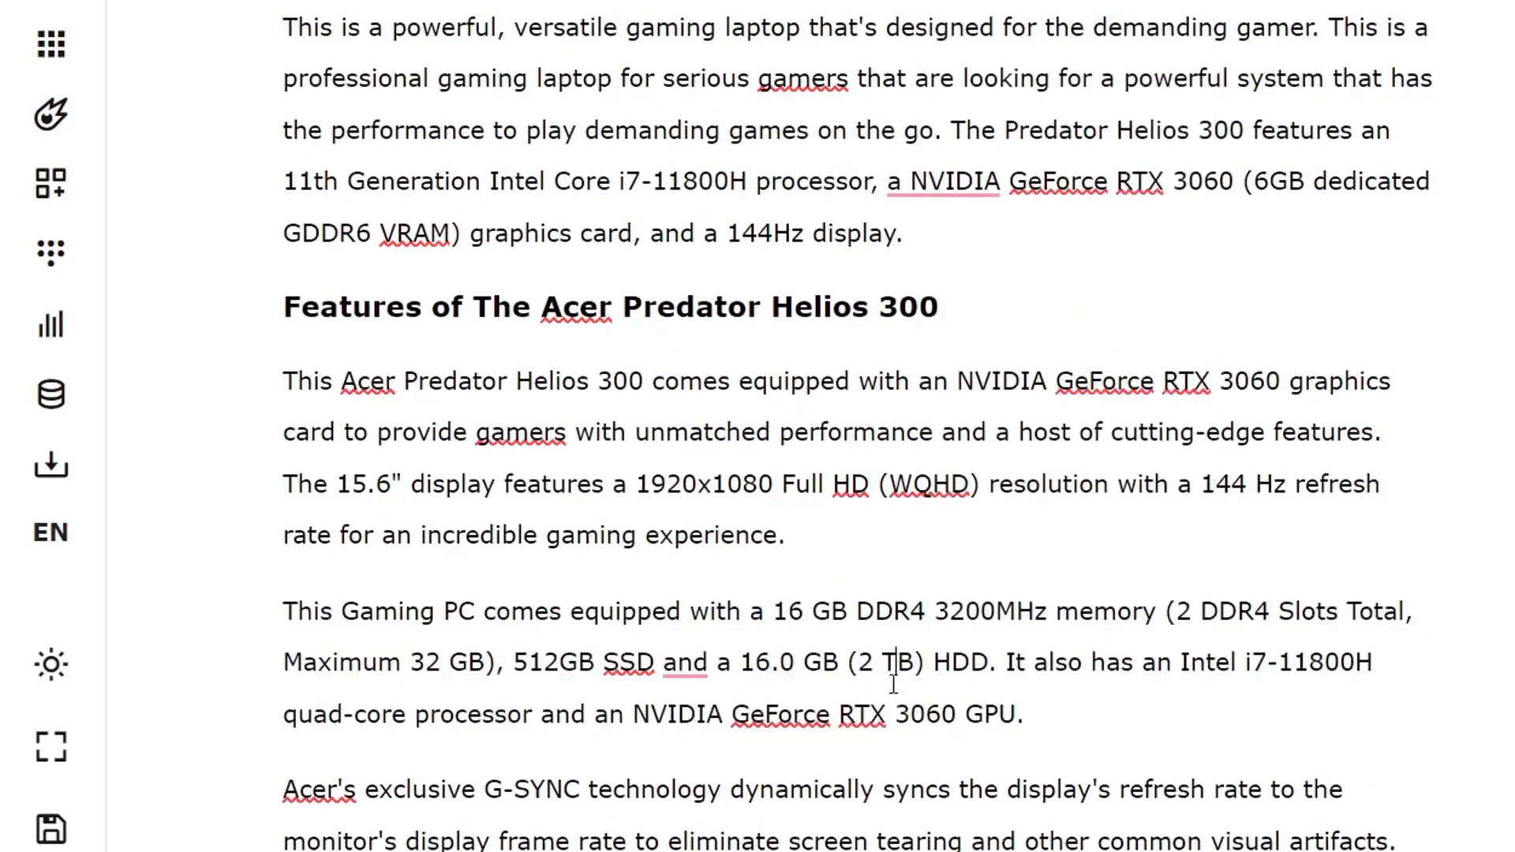
pyautogui.doubleClick(821, 640)
pyautogui.tripleClick(819, 673)
pyautogui.rightClick(825, 671)
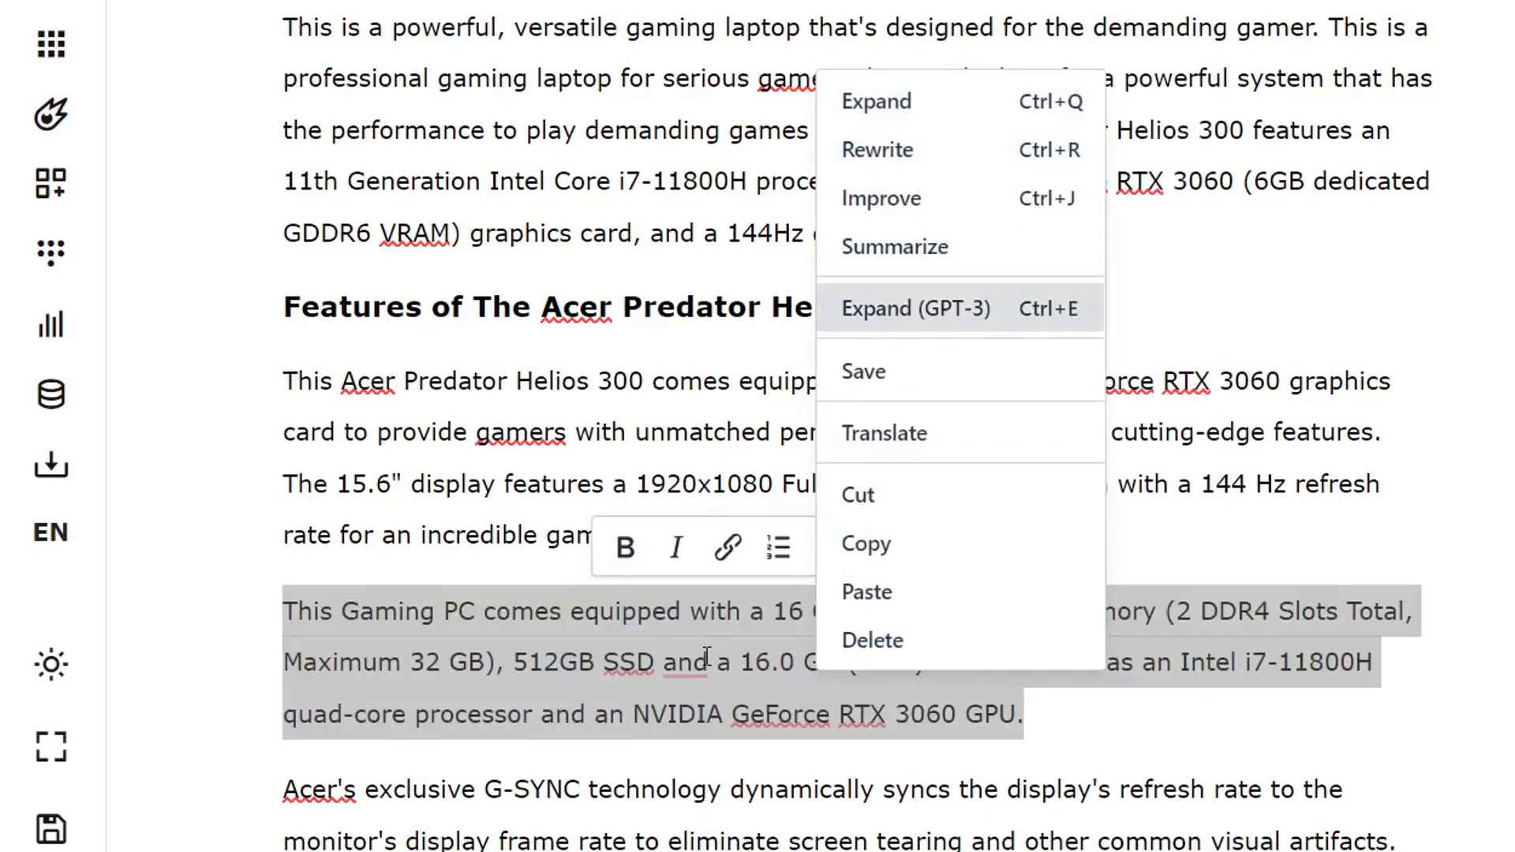
pyautogui.click(619, 679)
pyautogui.moveTo(682, 653)
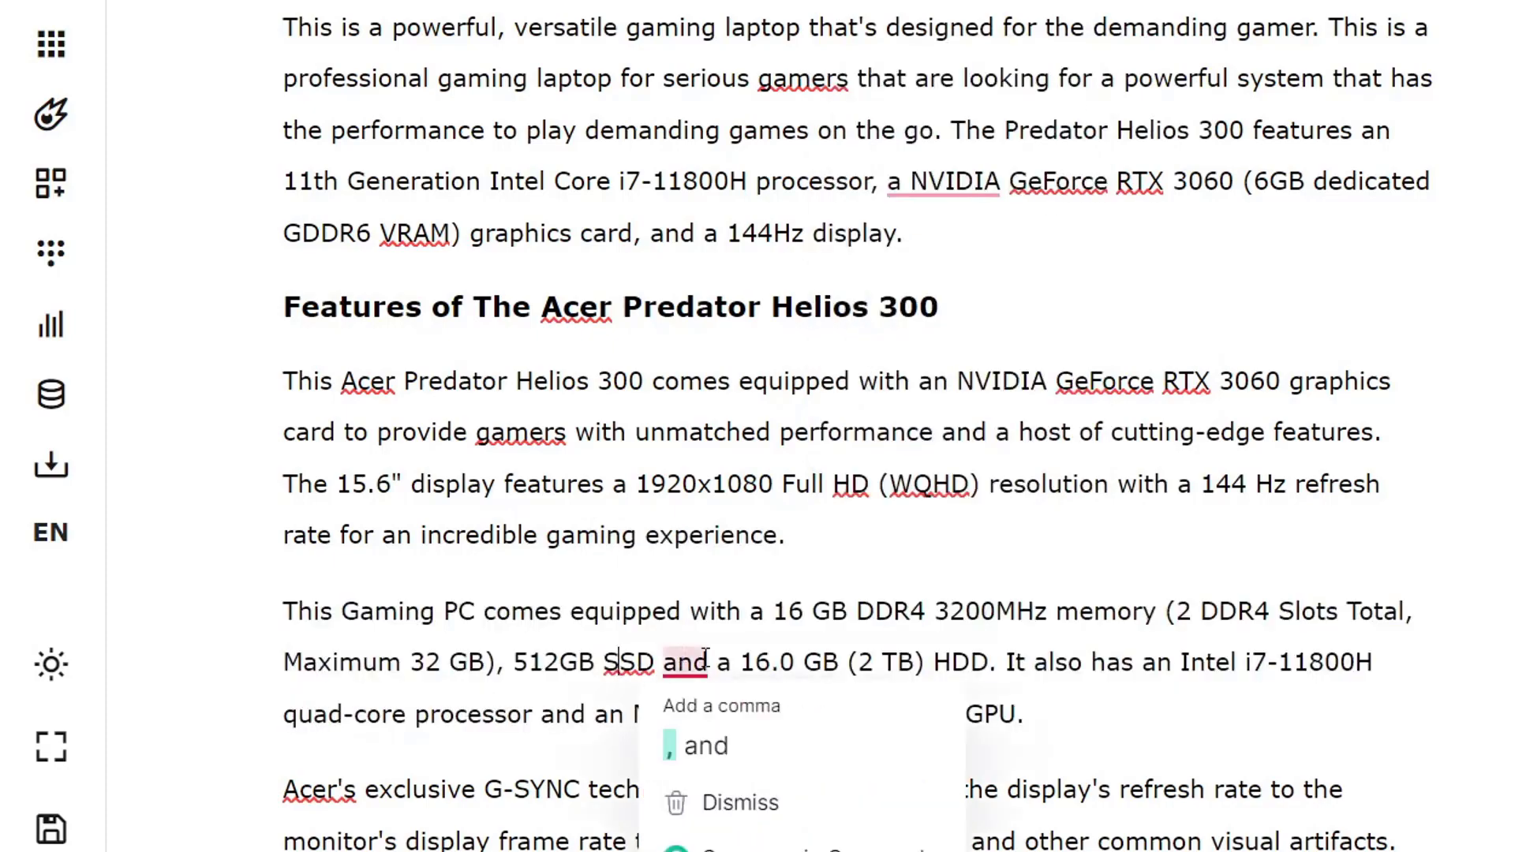
# Remove the blank lines between the "##Features of The Acer Predator Helios 300 Laptop:" prompt and the laptop's introduction.
pyautogui.scroll(10, 1180, 511)
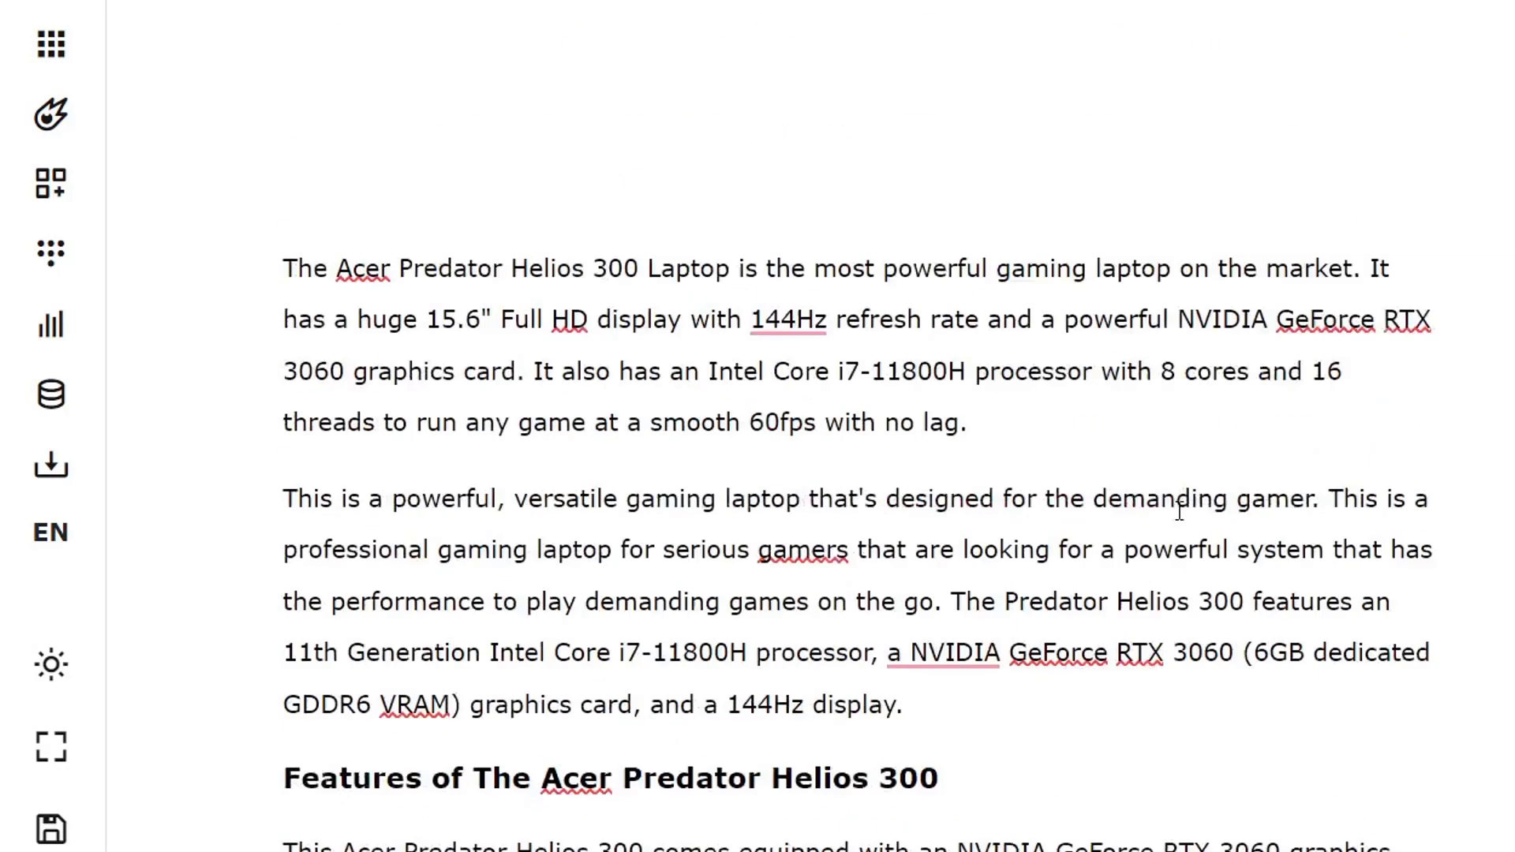
pyautogui.click(699, 641)
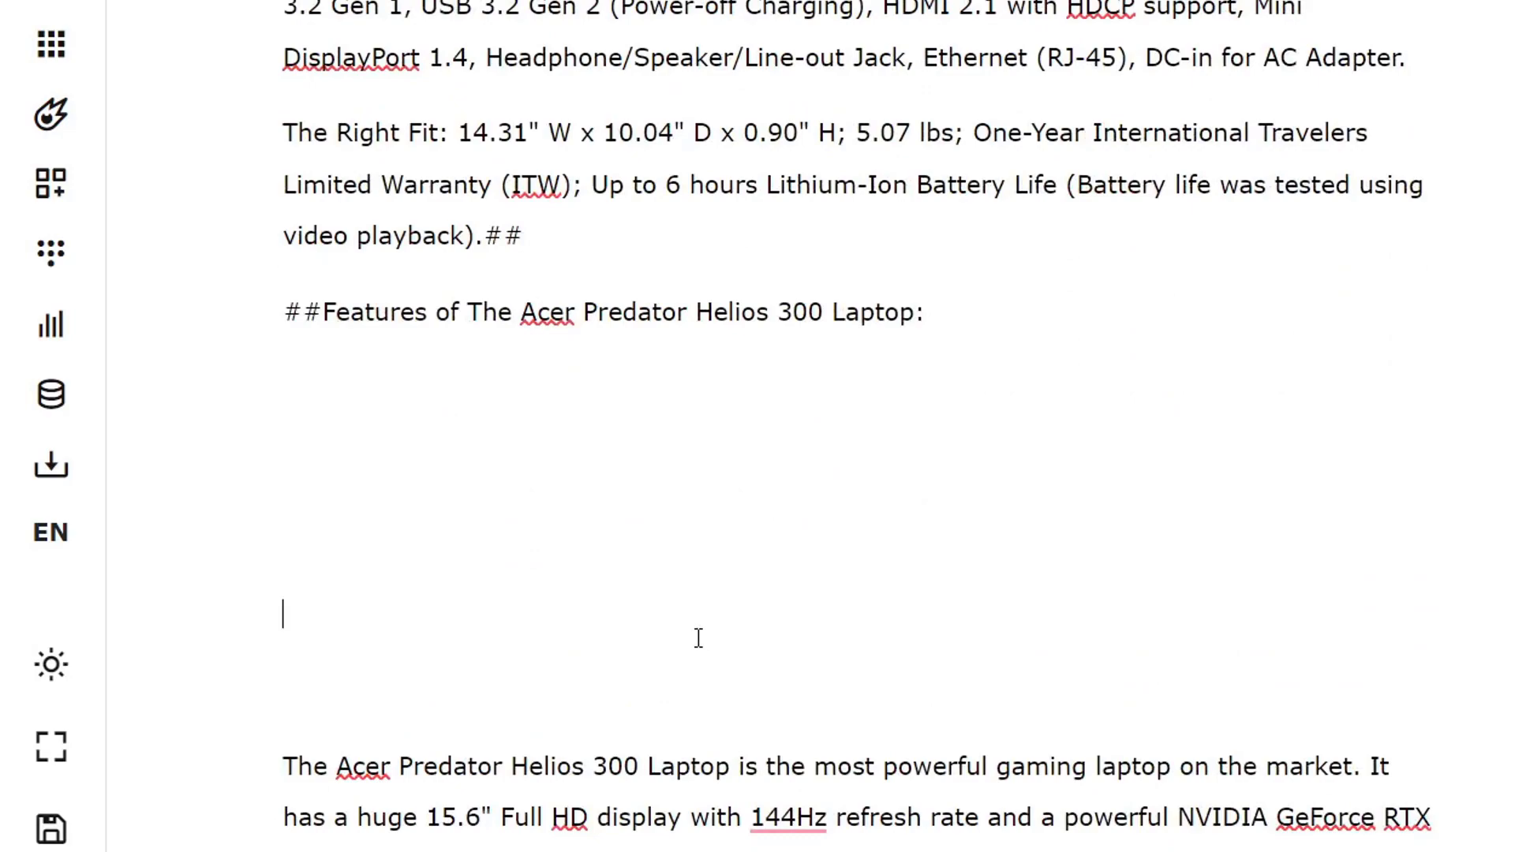
pyautogui.press('BackSpace')
pyautogui.press('BackSpace')
pyautogui.press('BackSpace')
pyautogui.press('BackSpace')
pyautogui.click(544, 380)
pyautogui.press('BackSpace')
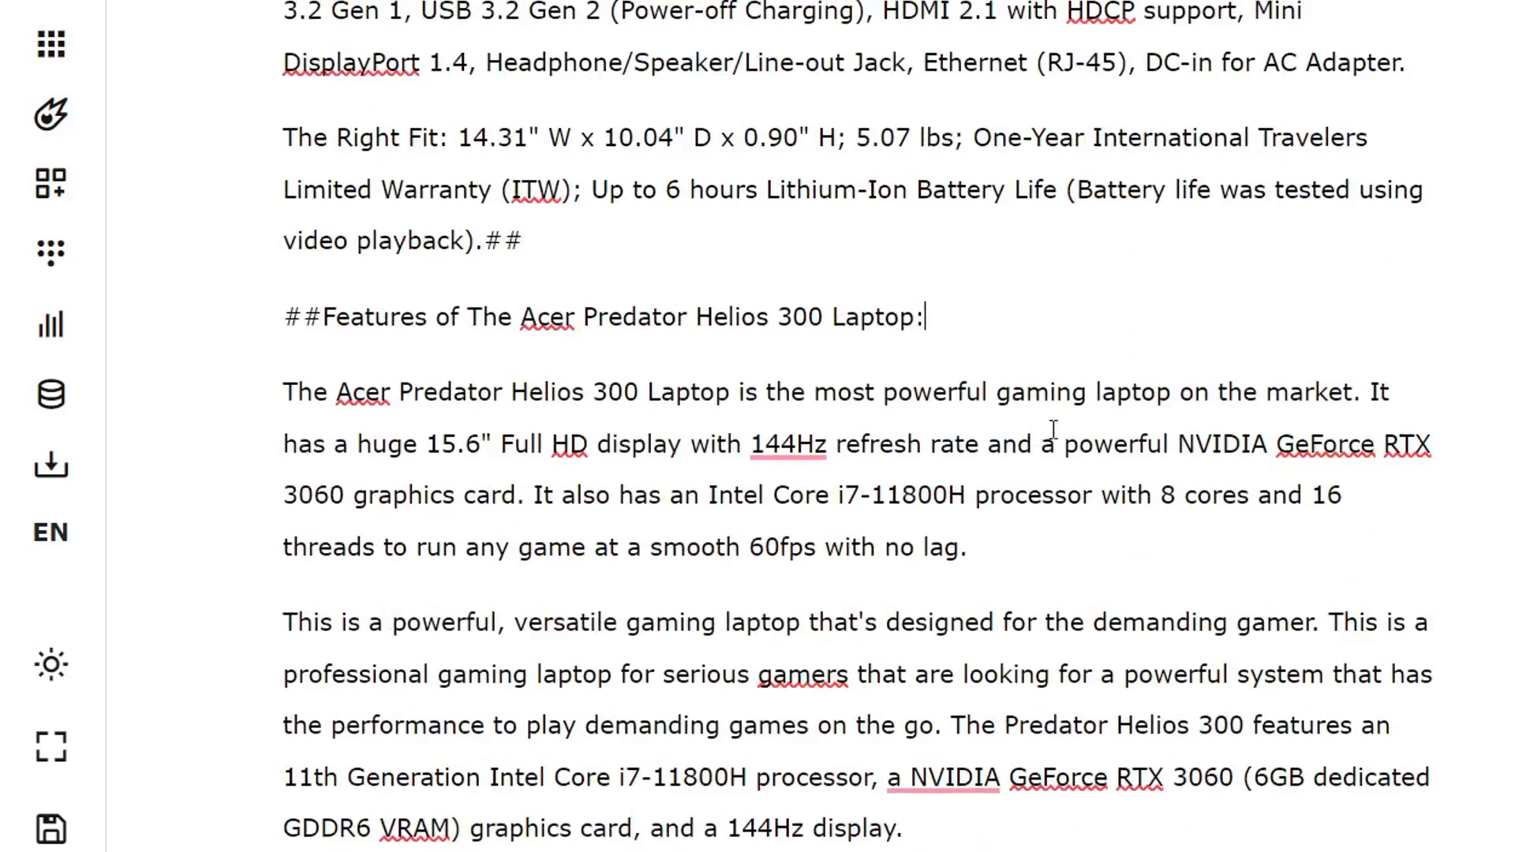
# Delete the pasted Amazon details and the ##Features prompt between the Acer Predator Helios 300 heading and its introduction.
pyautogui.scroll(3, 963, 544)
pyautogui.moveTo(924, 555); pyautogui.dragTo(343, 492)
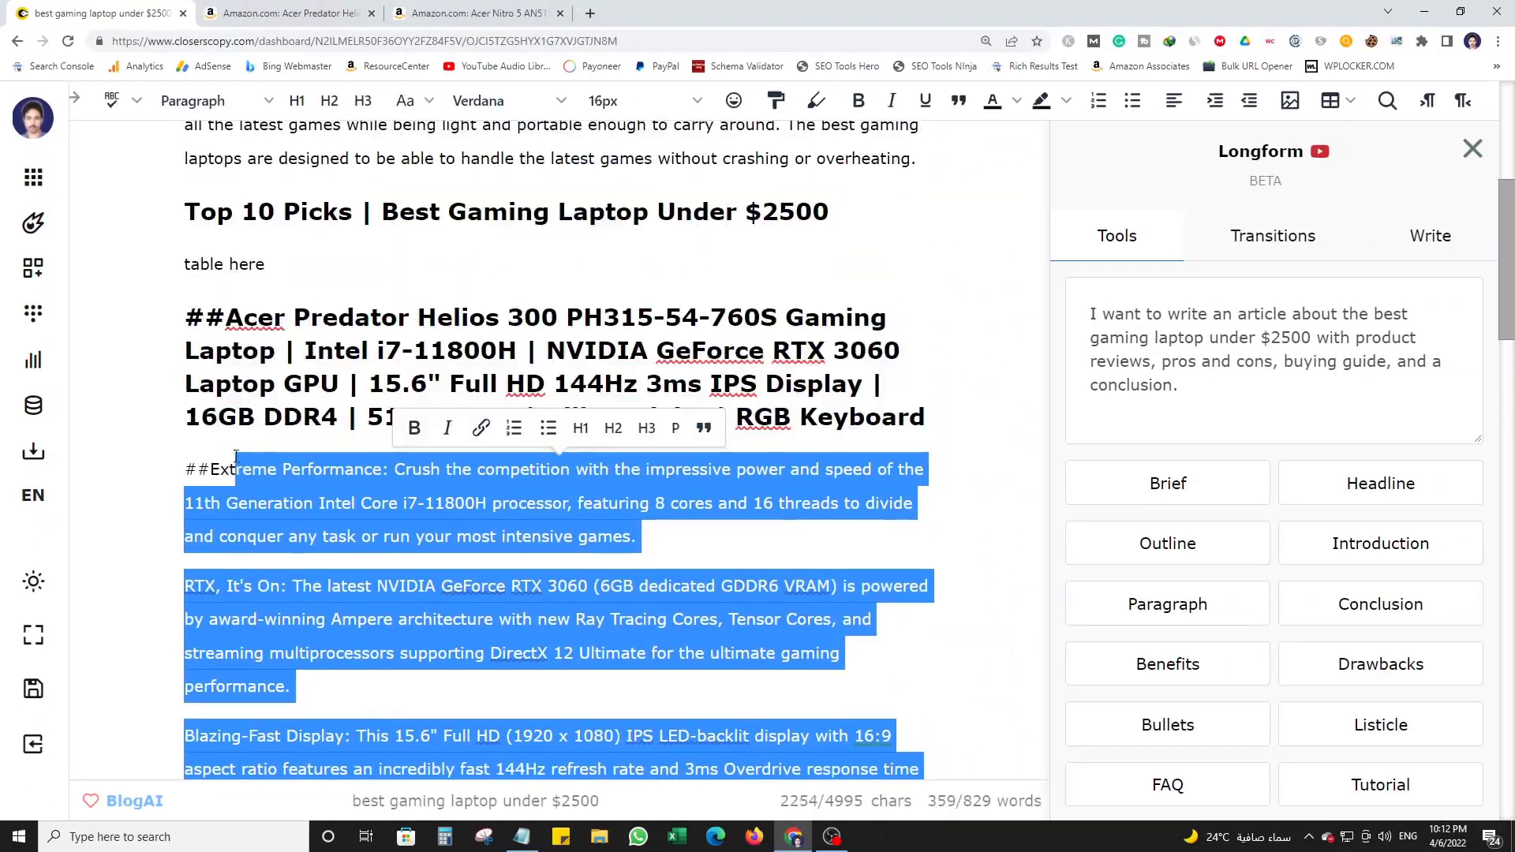
pyautogui.moveTo(236, 455); pyautogui.dragTo(192, 471)
pyautogui.press('BackSpace')
pyautogui.press('BackSpace')
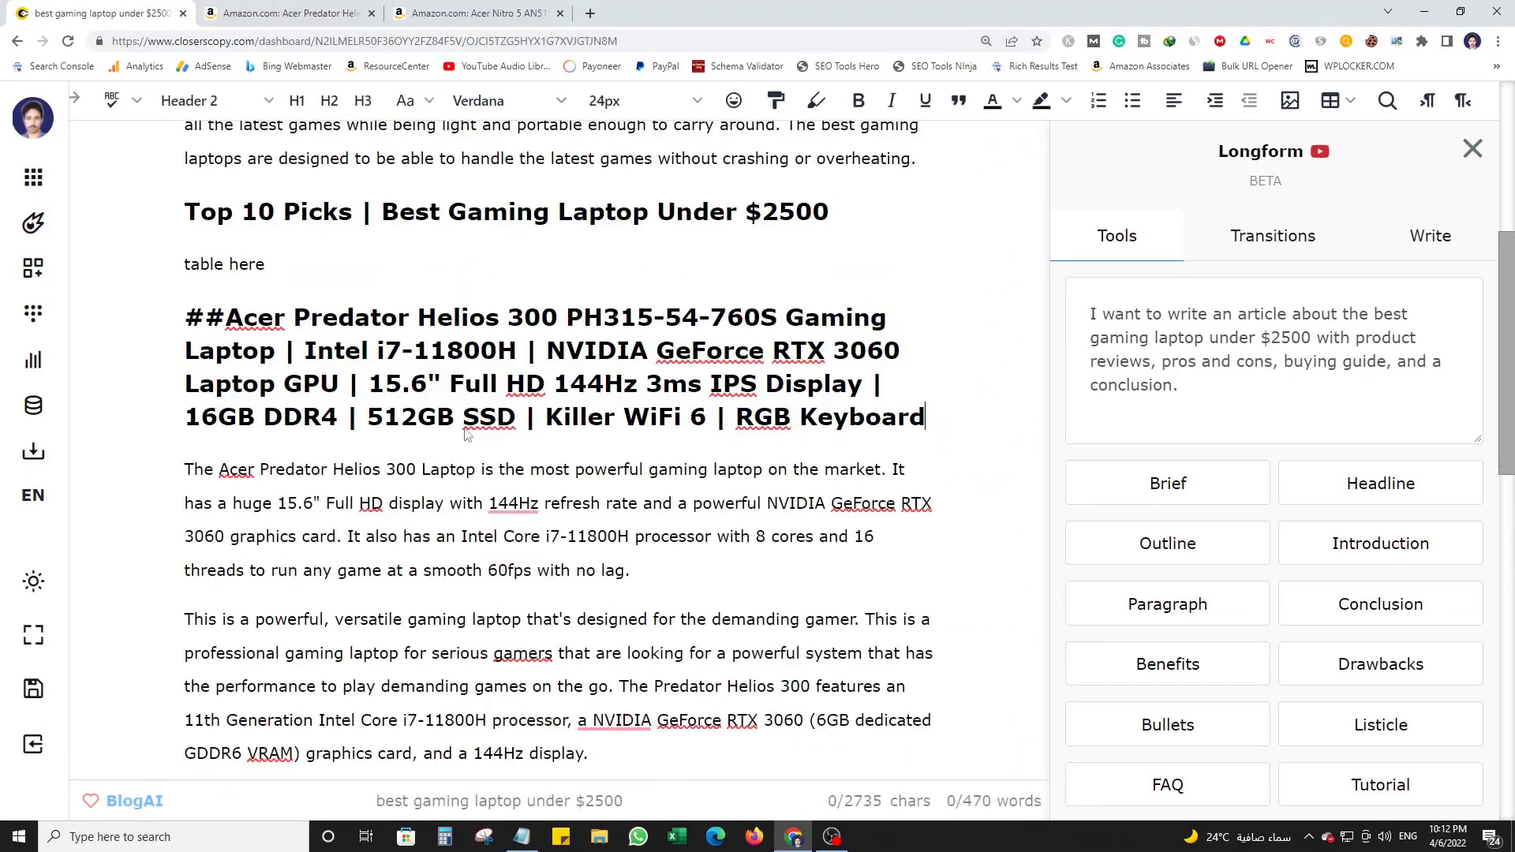
# Add the prompt line "##Write pros and cons:" as plain paragraph text below the last features paragraph, undoing its automatic conversion to a heading.
pyautogui.scroll(-3, 595, 487)
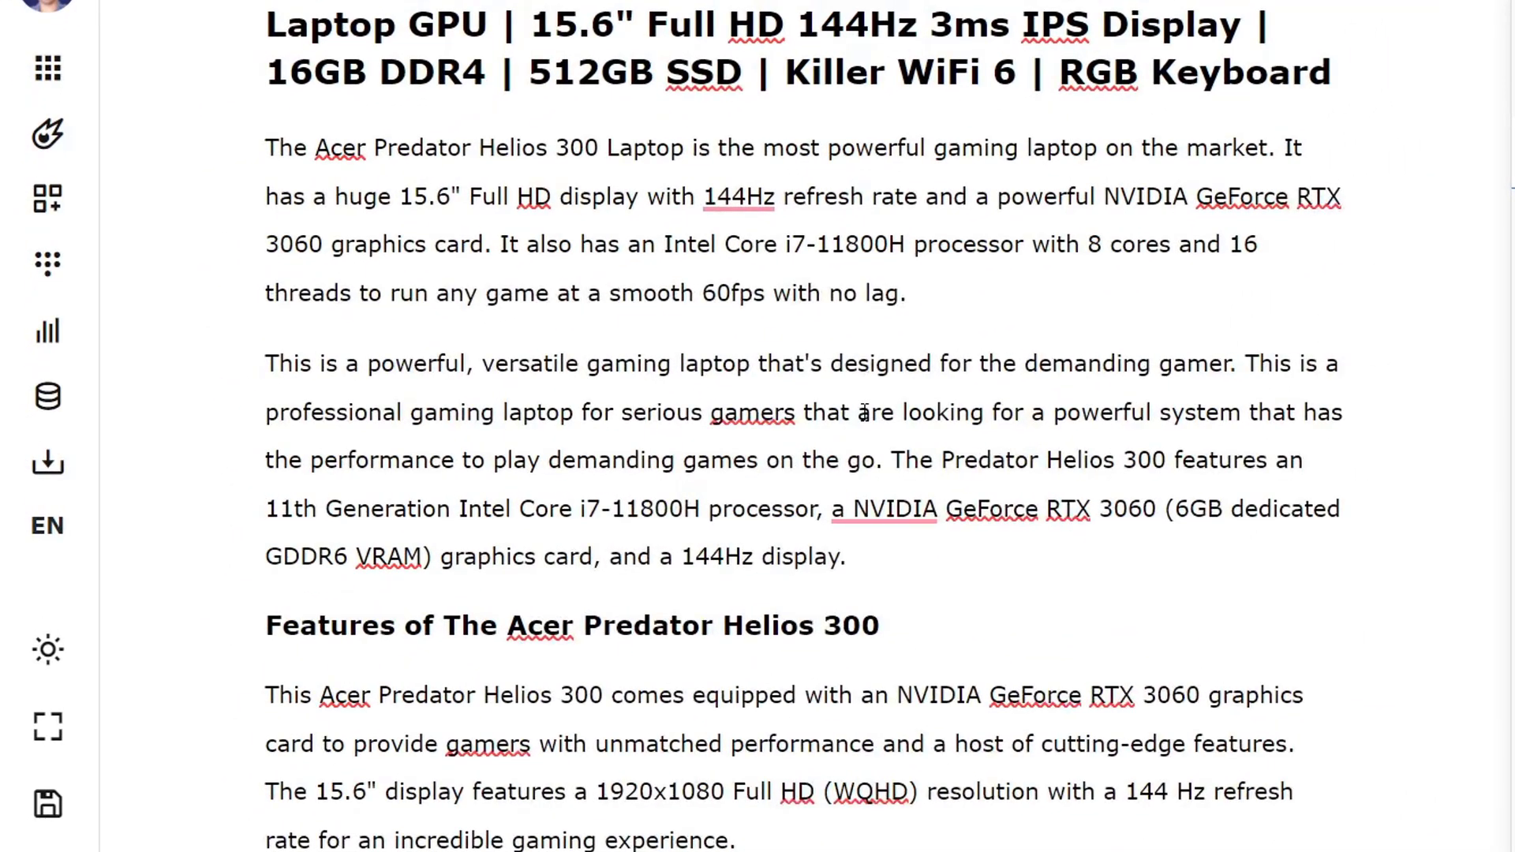
pyautogui.scroll(-6, 865, 412)
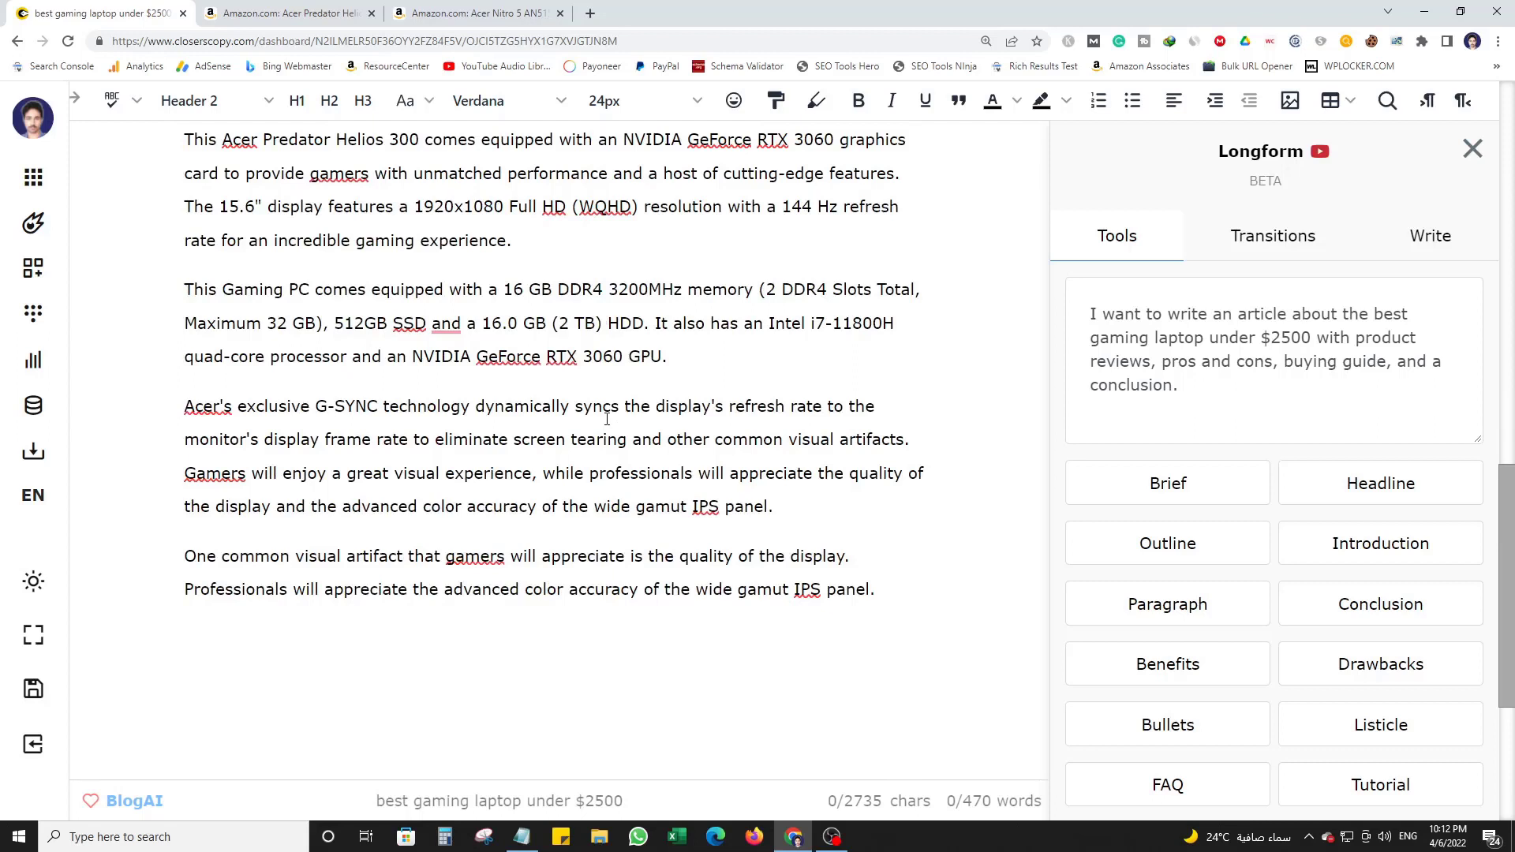
pyautogui.click(900, 578)
pyautogui.press('Return')
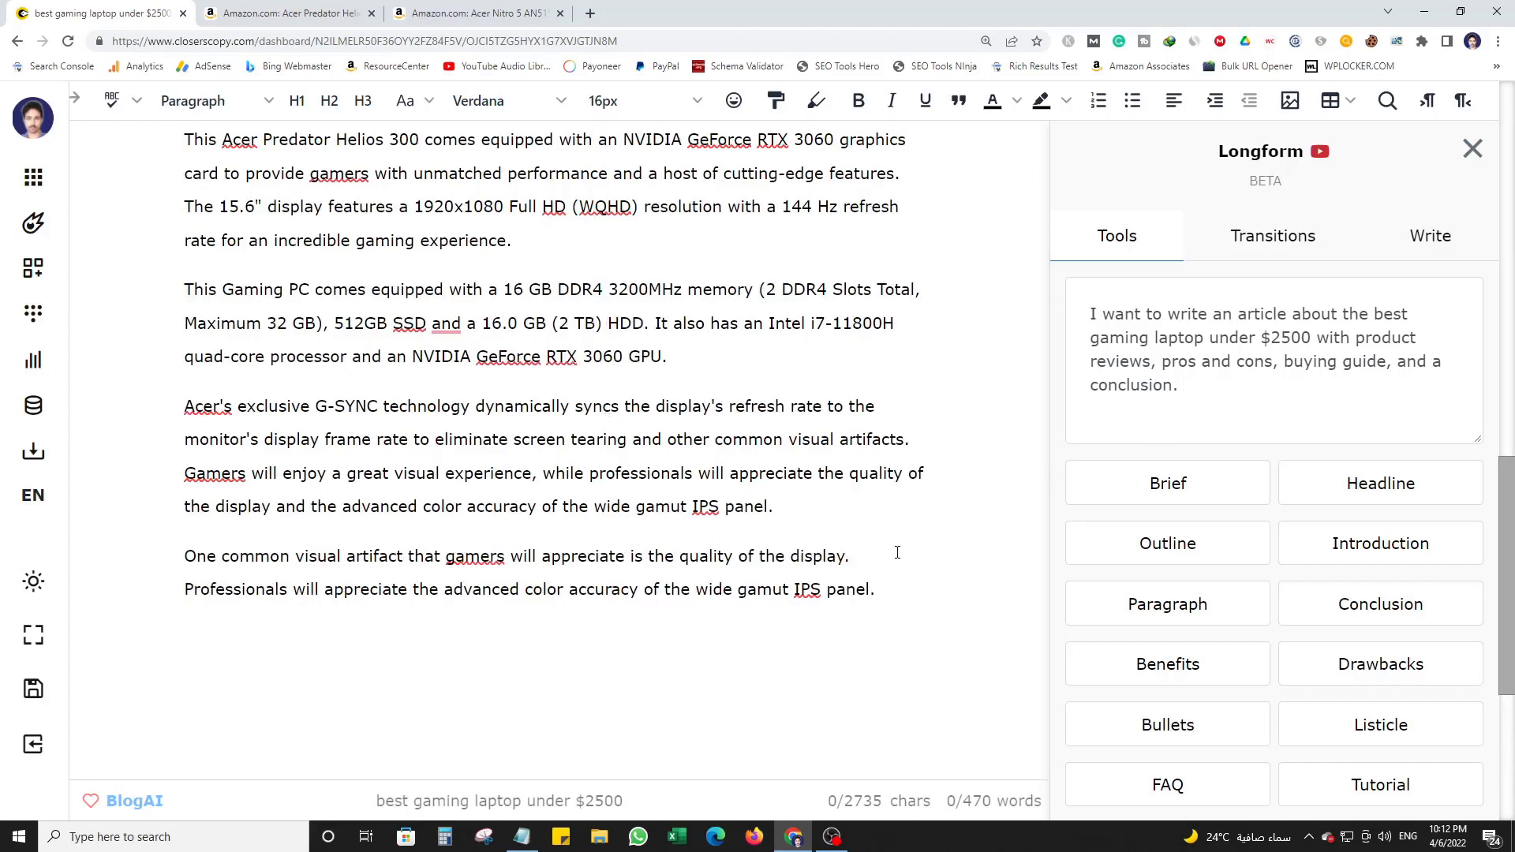
pyautogui.scroll(-2, 530, 655)
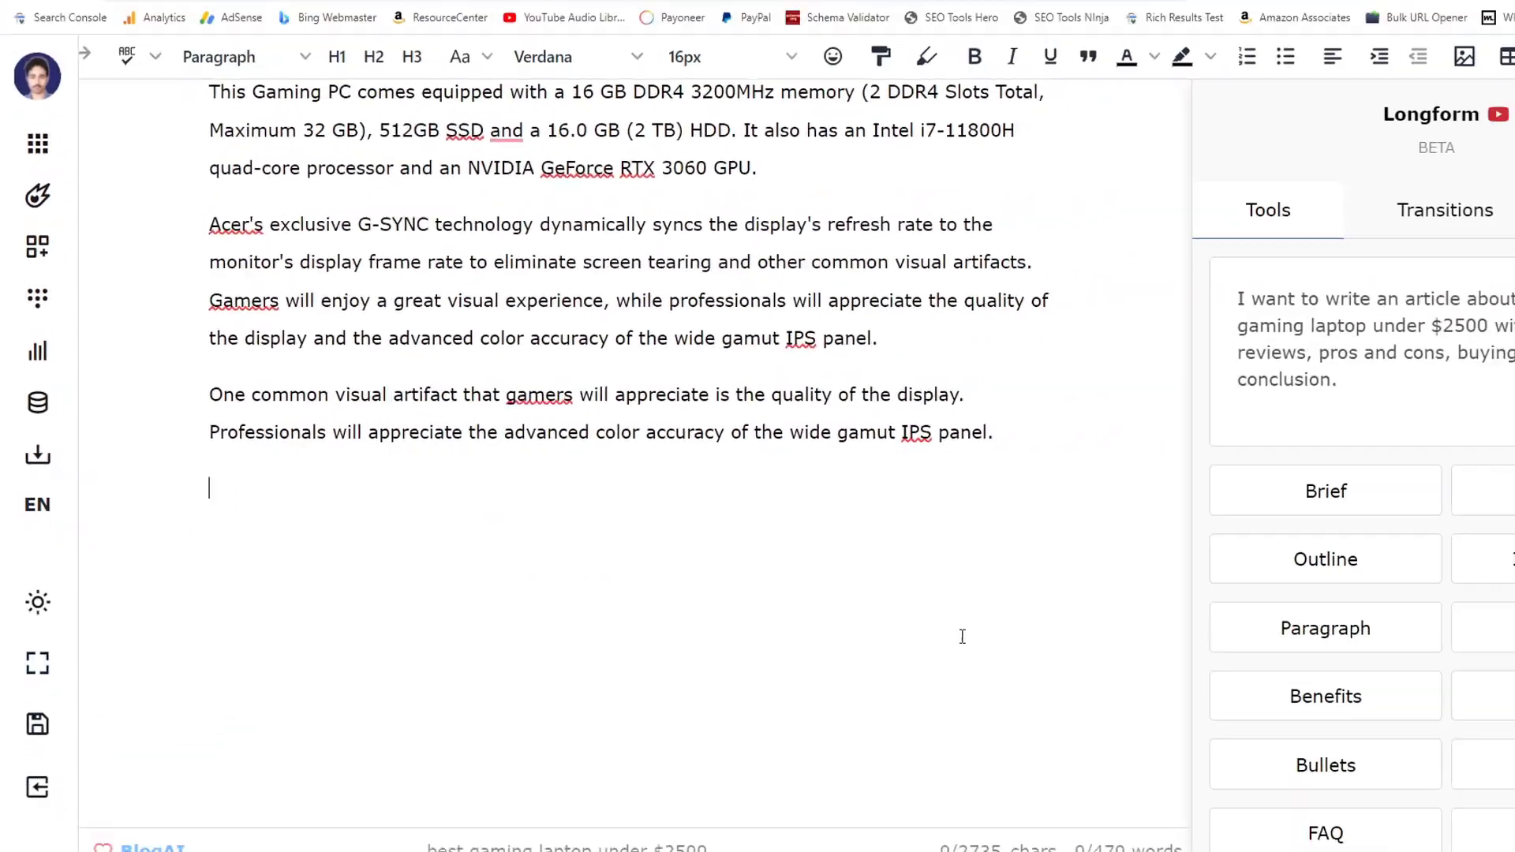
pyautogui.click(1514, 210)
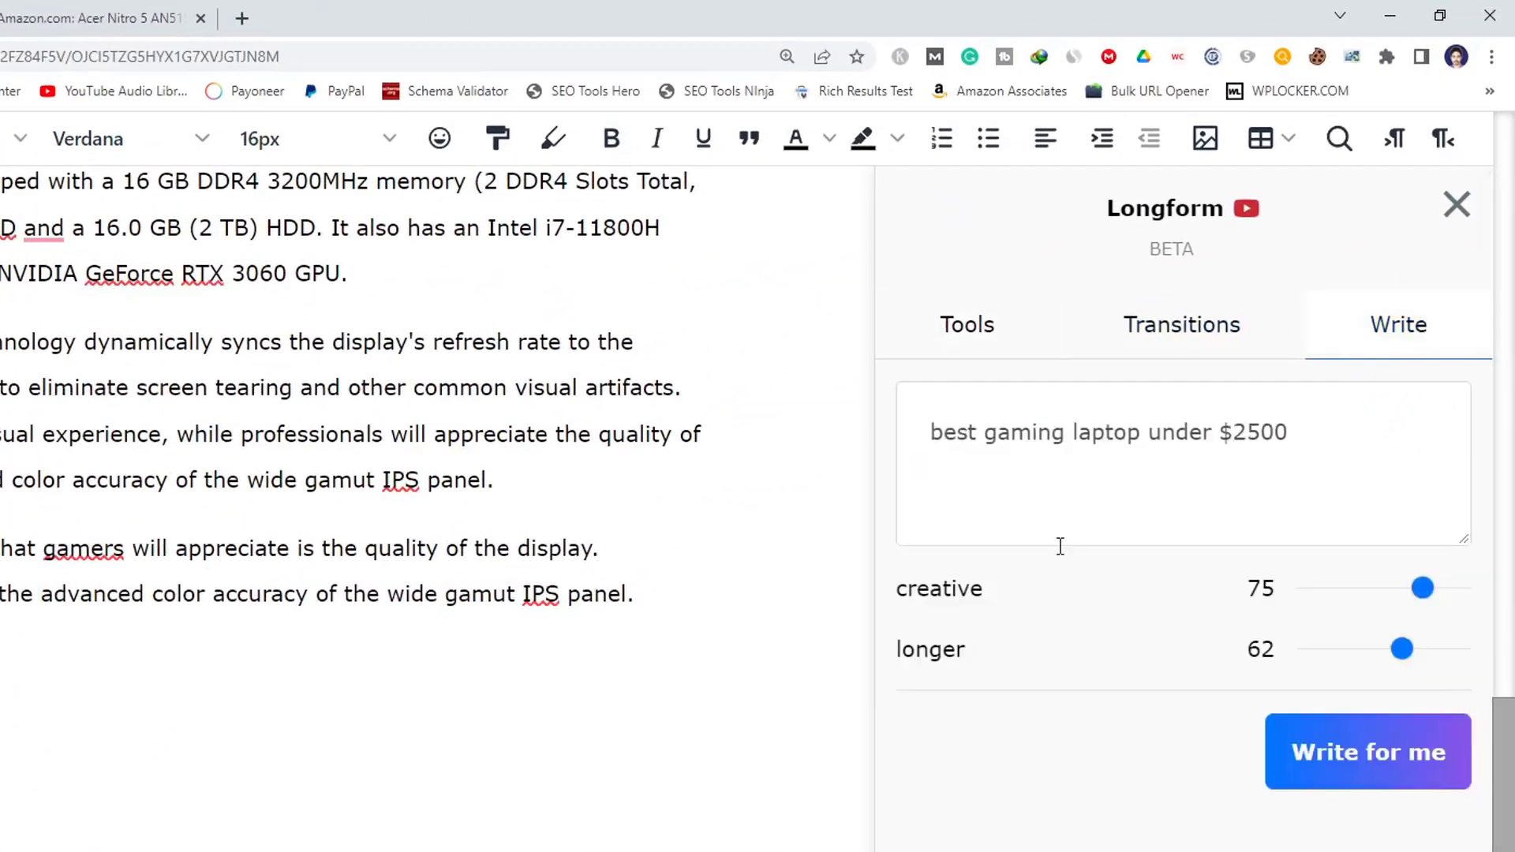
pyautogui.click(165, 544)
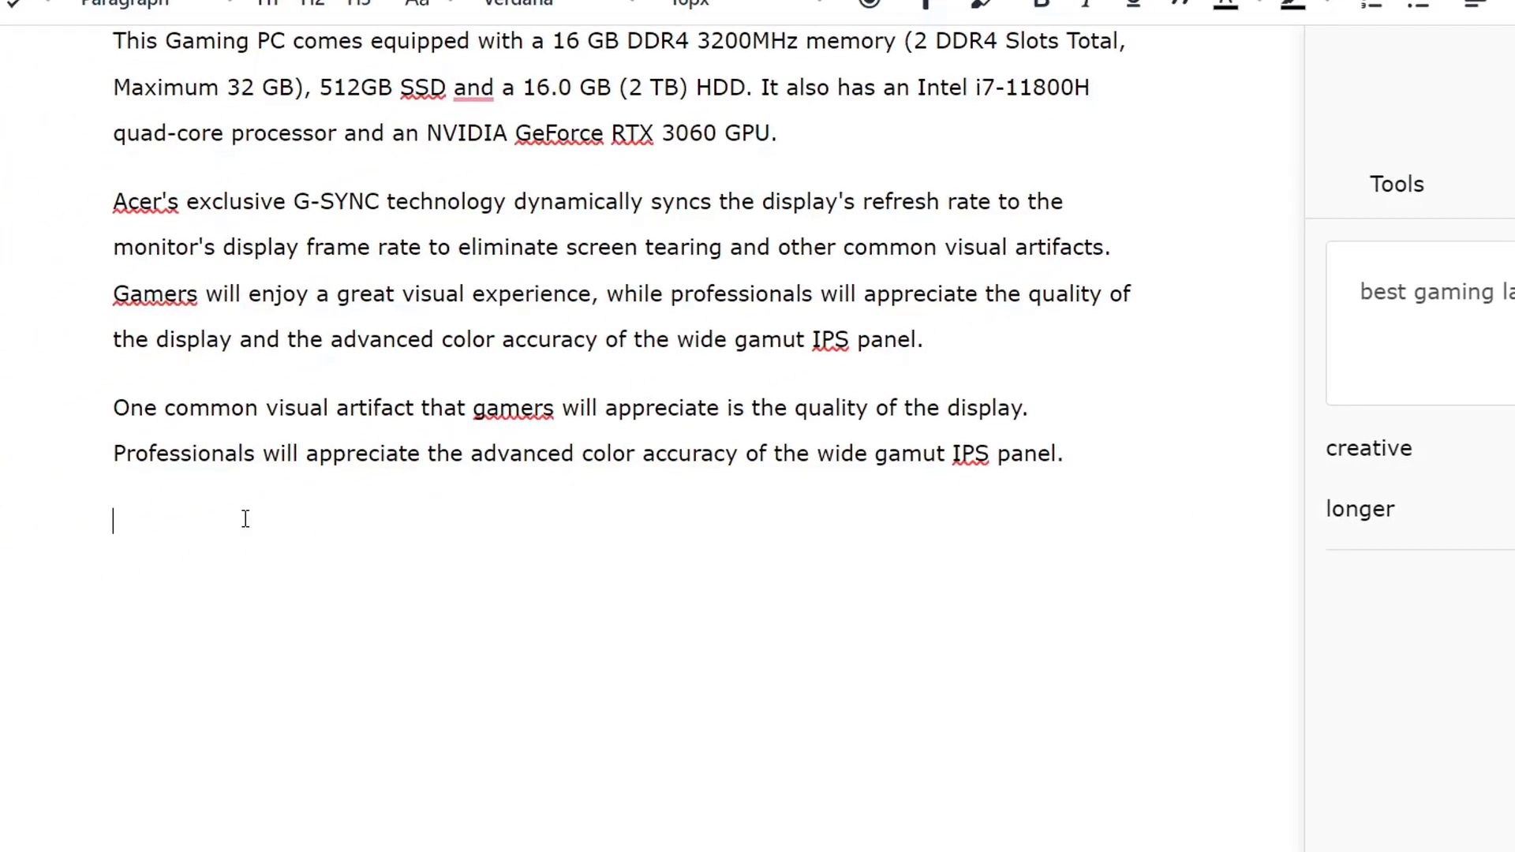
pyautogui.write('##Write pros and cons')
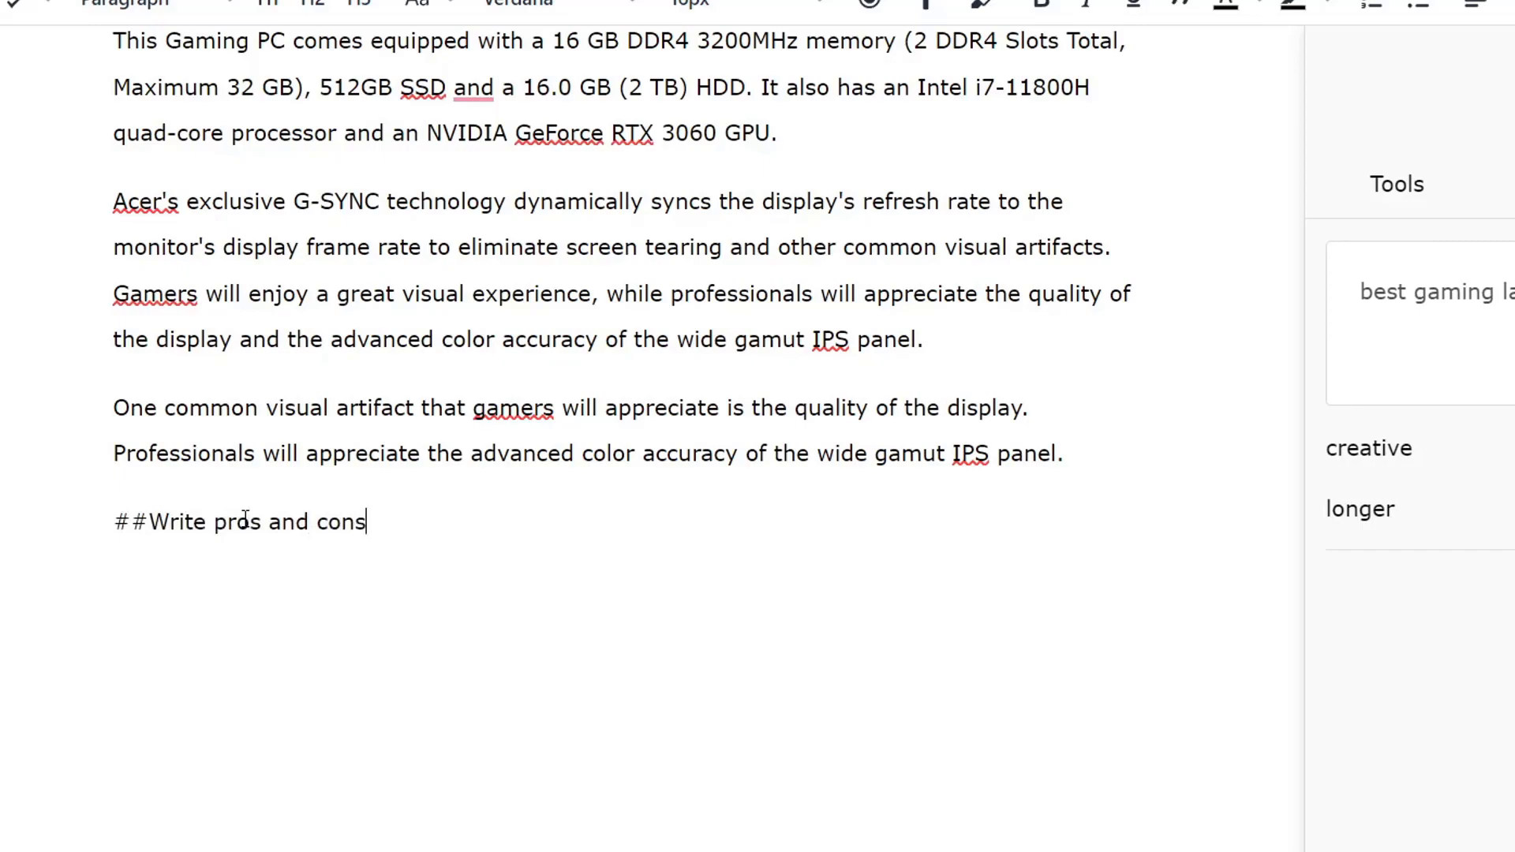
pyautogui.write(':')
pyautogui.press('Return')
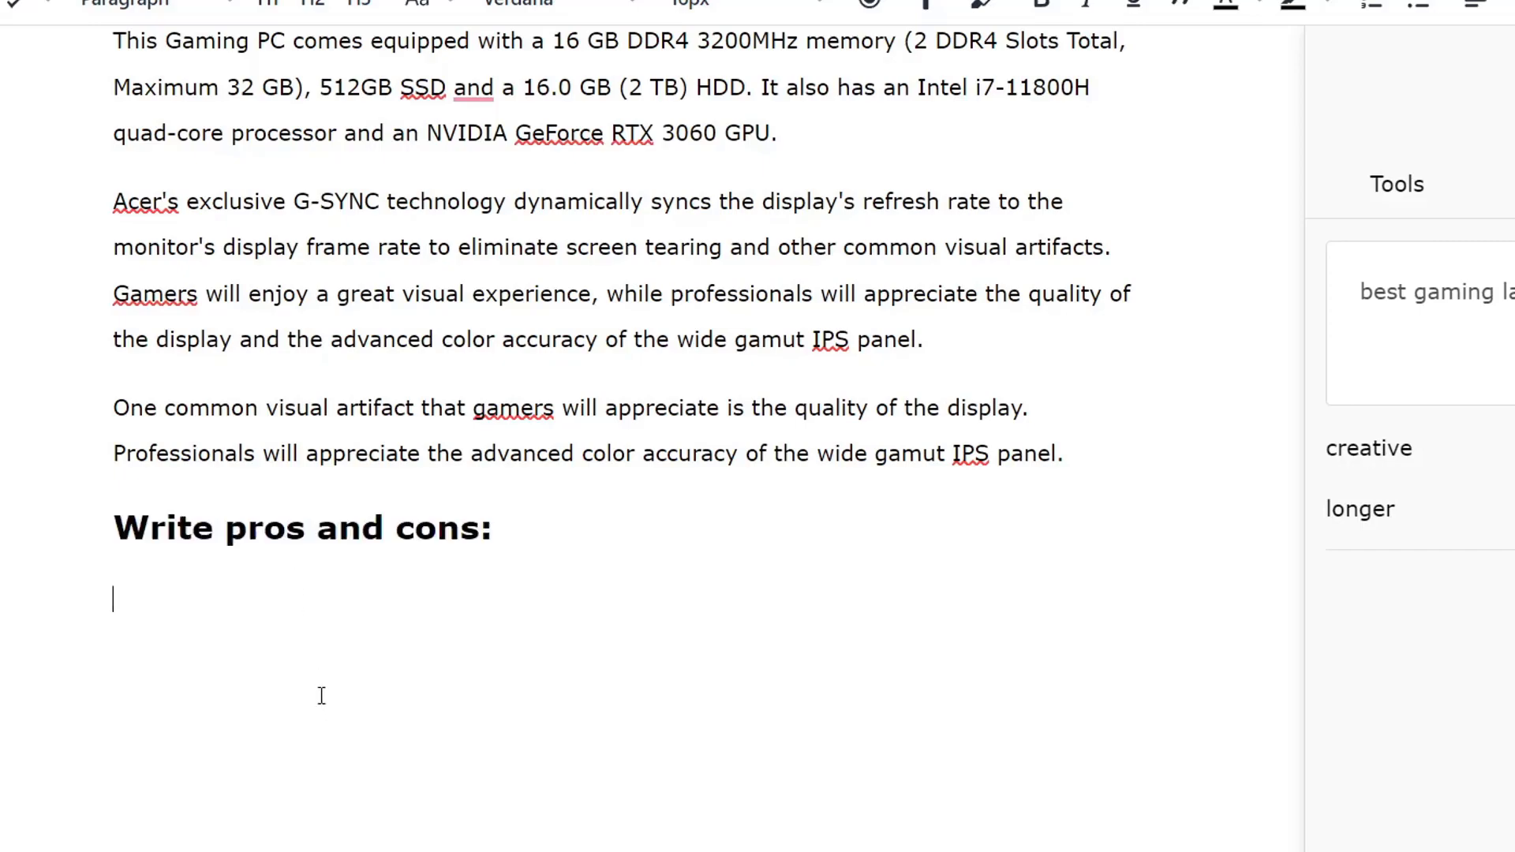
pyautogui.hotkey('ctrl', 'z')
# Select everything from the Acer Predator Helios 300 product heading through the pros and cons prompt and generate Longform text from it.
pyautogui.scroll(15, 335, 696)
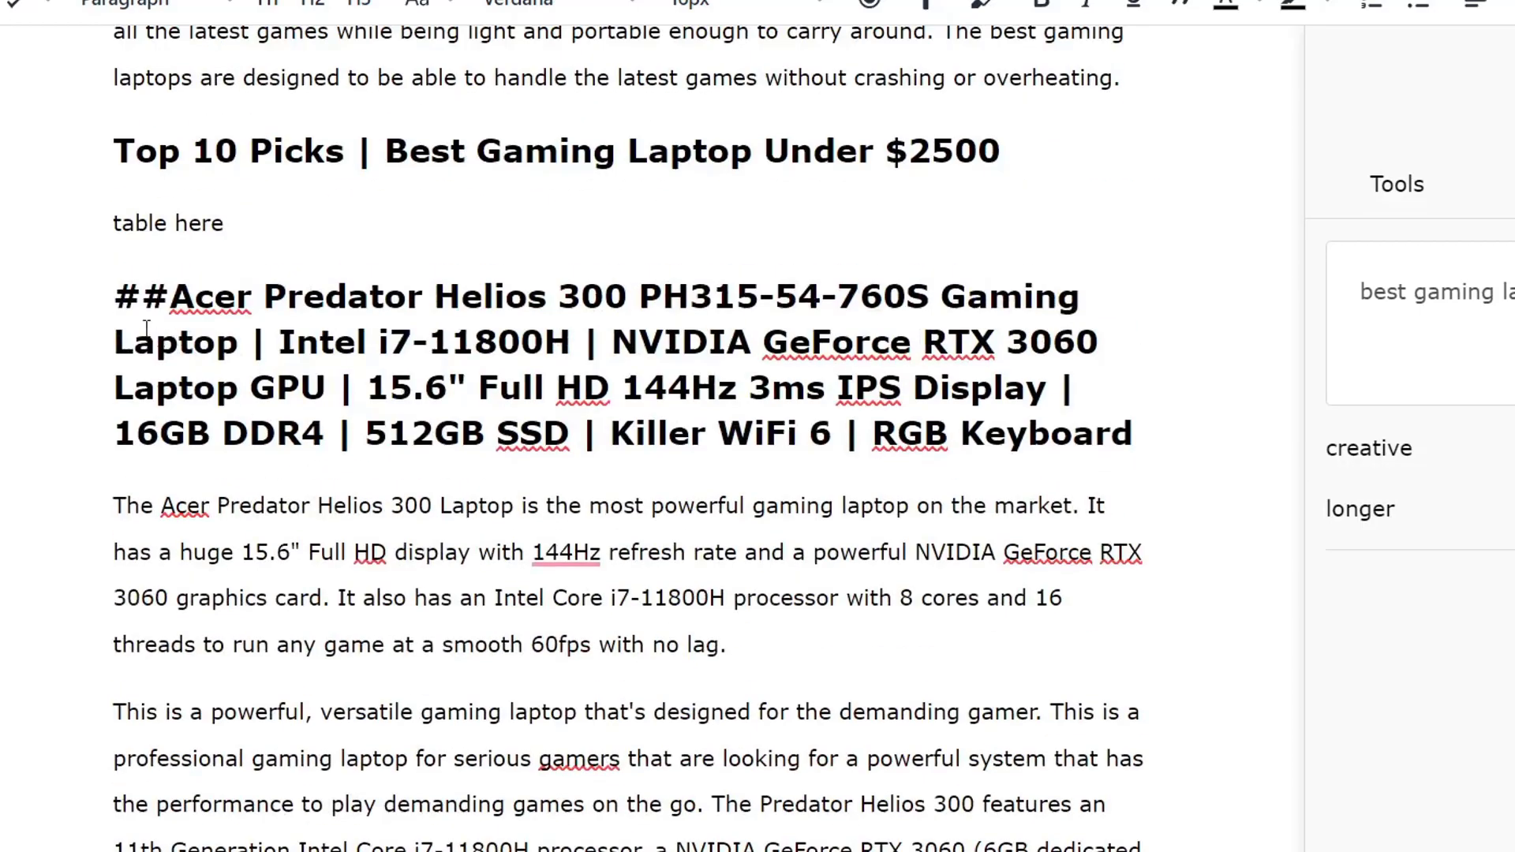
pyautogui.moveTo(110, 294); pyautogui.dragTo(330, 851)
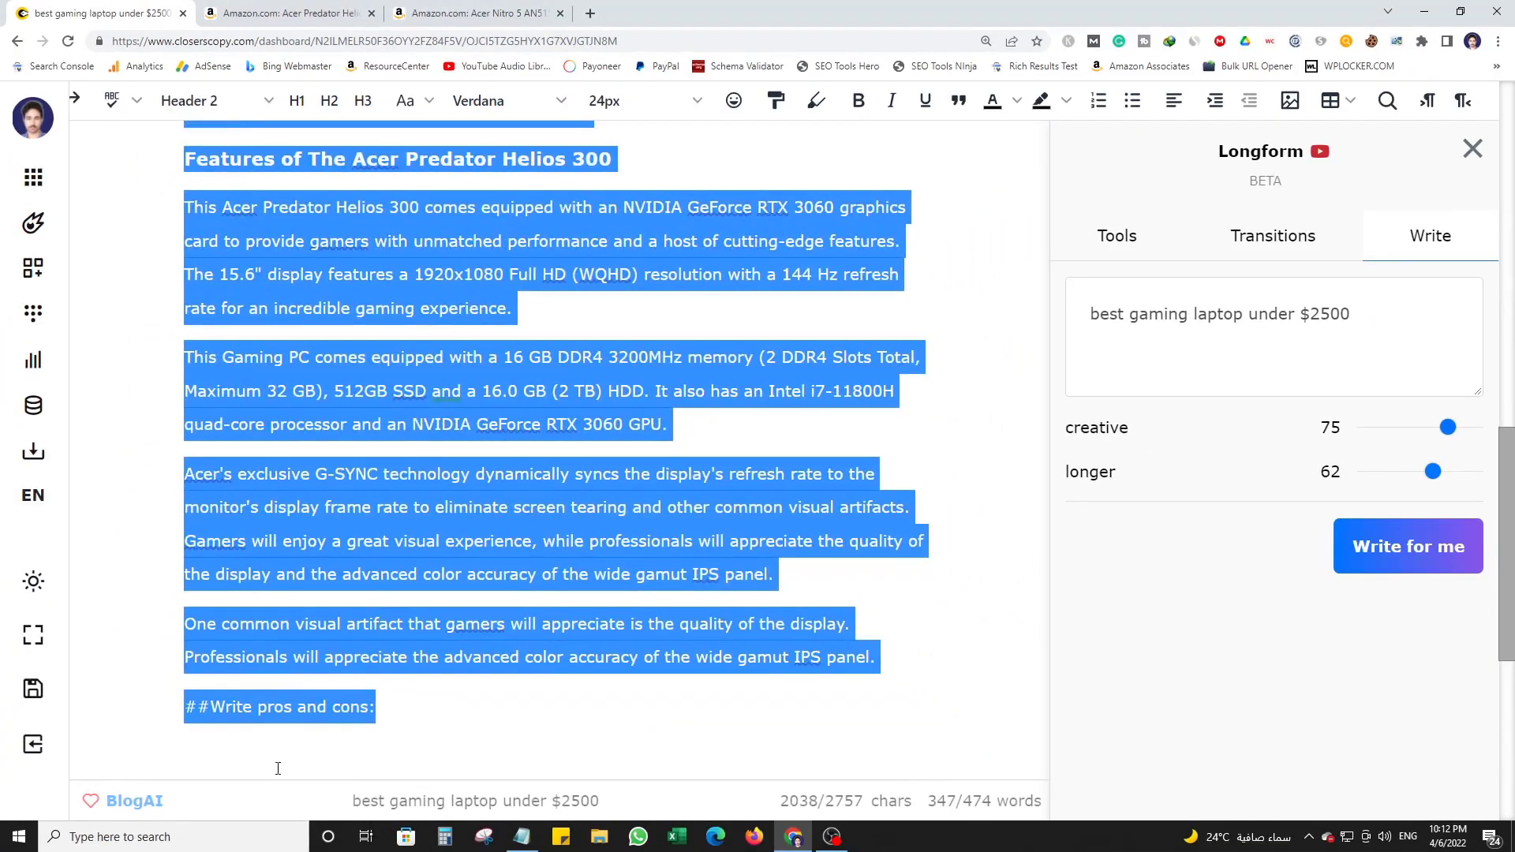
pyautogui.moveTo(278, 769); pyautogui.dragTo(276, 765)
pyautogui.scroll(-4, 649, 562)
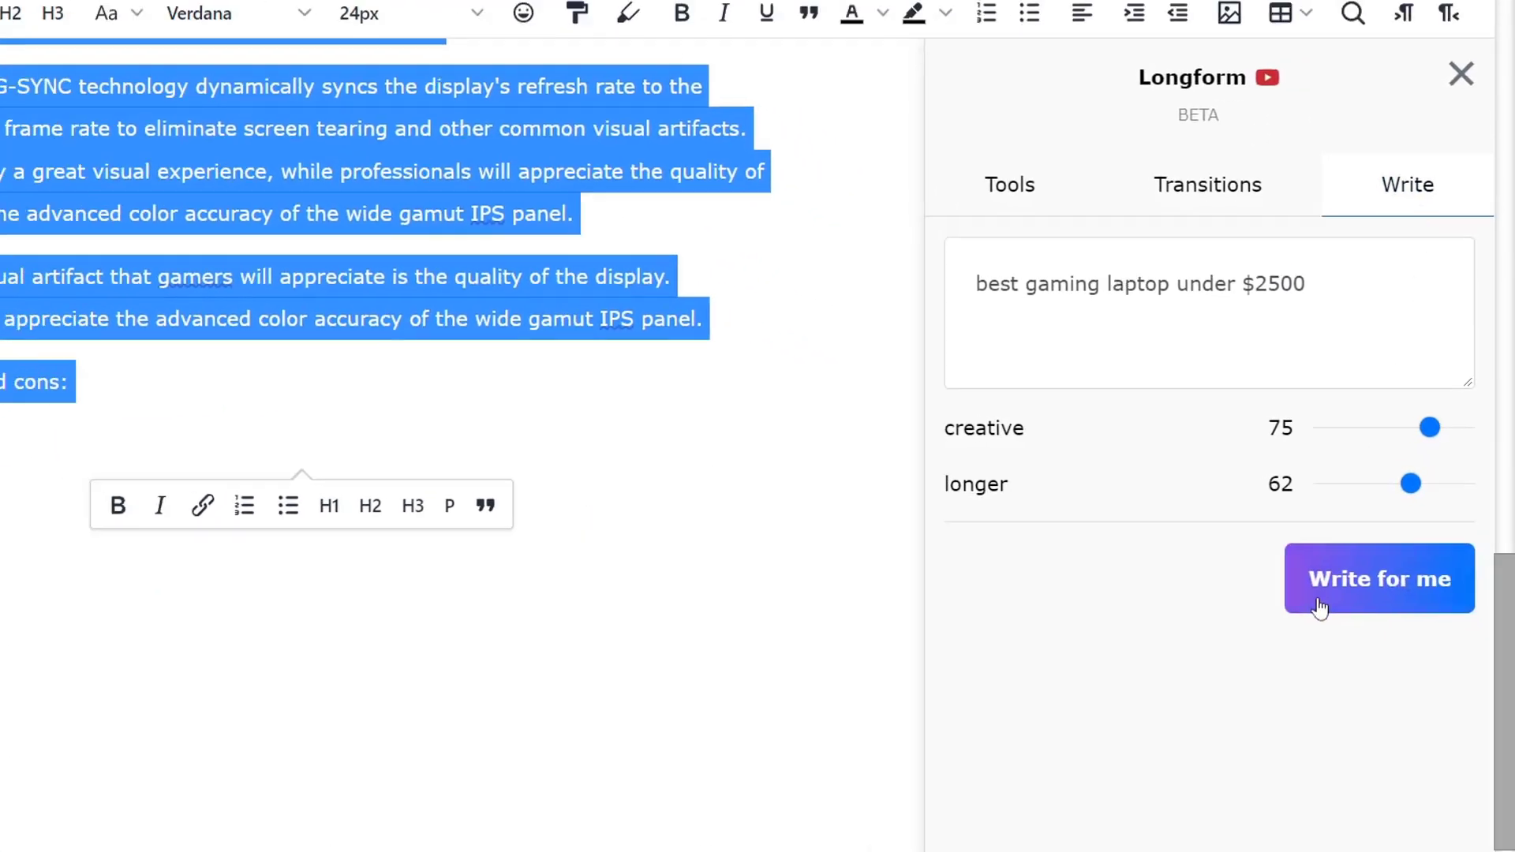
pyautogui.click(1321, 580)
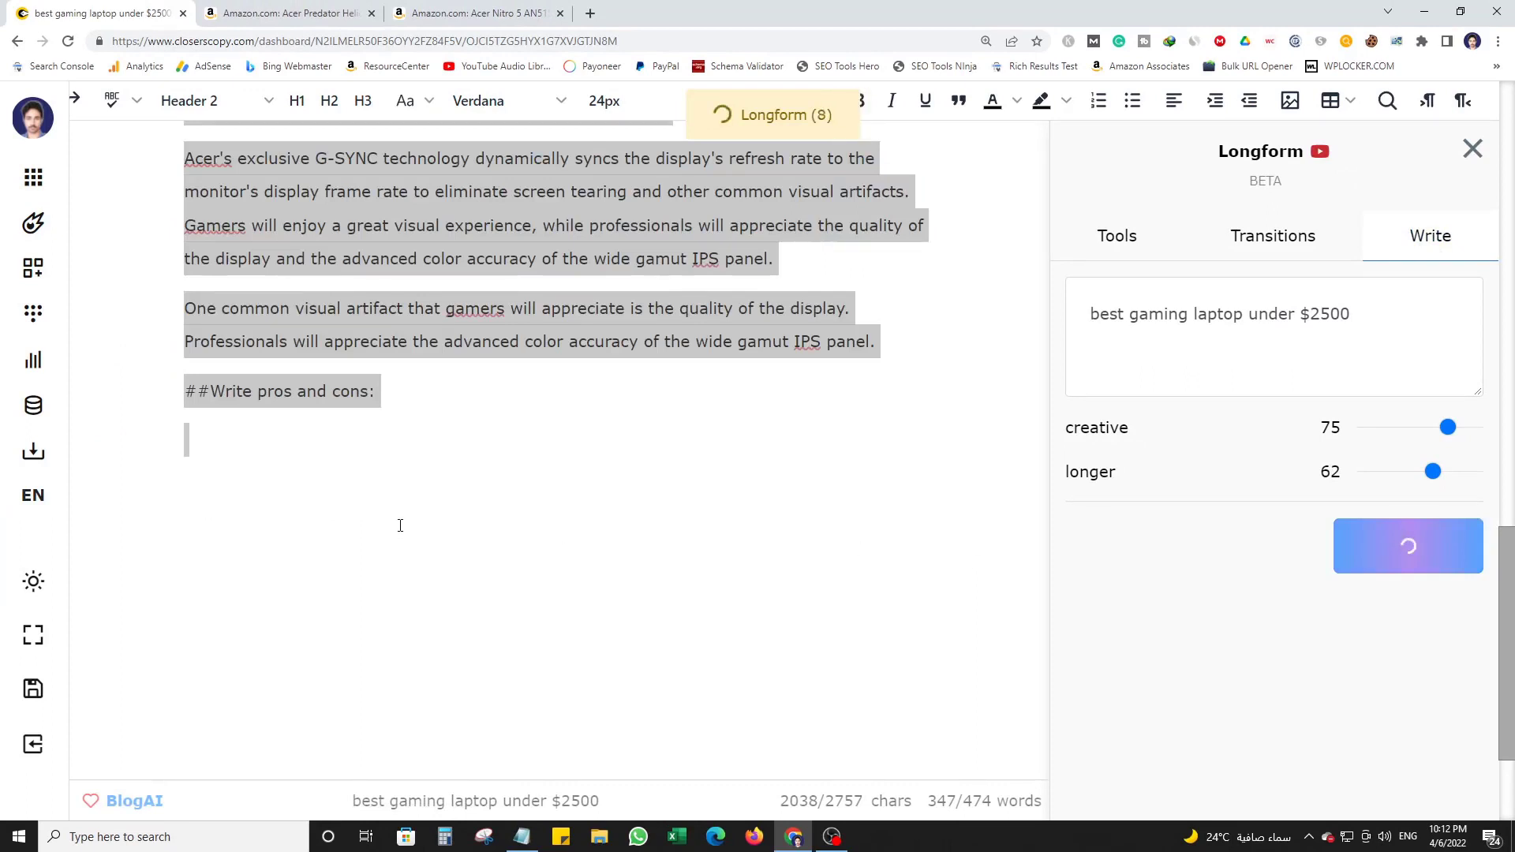
# Look over the Acer Predator Helios 300's Amazon product page and return to the ClosersCopy article.
pyautogui.scroll(-3, 1289, 581)
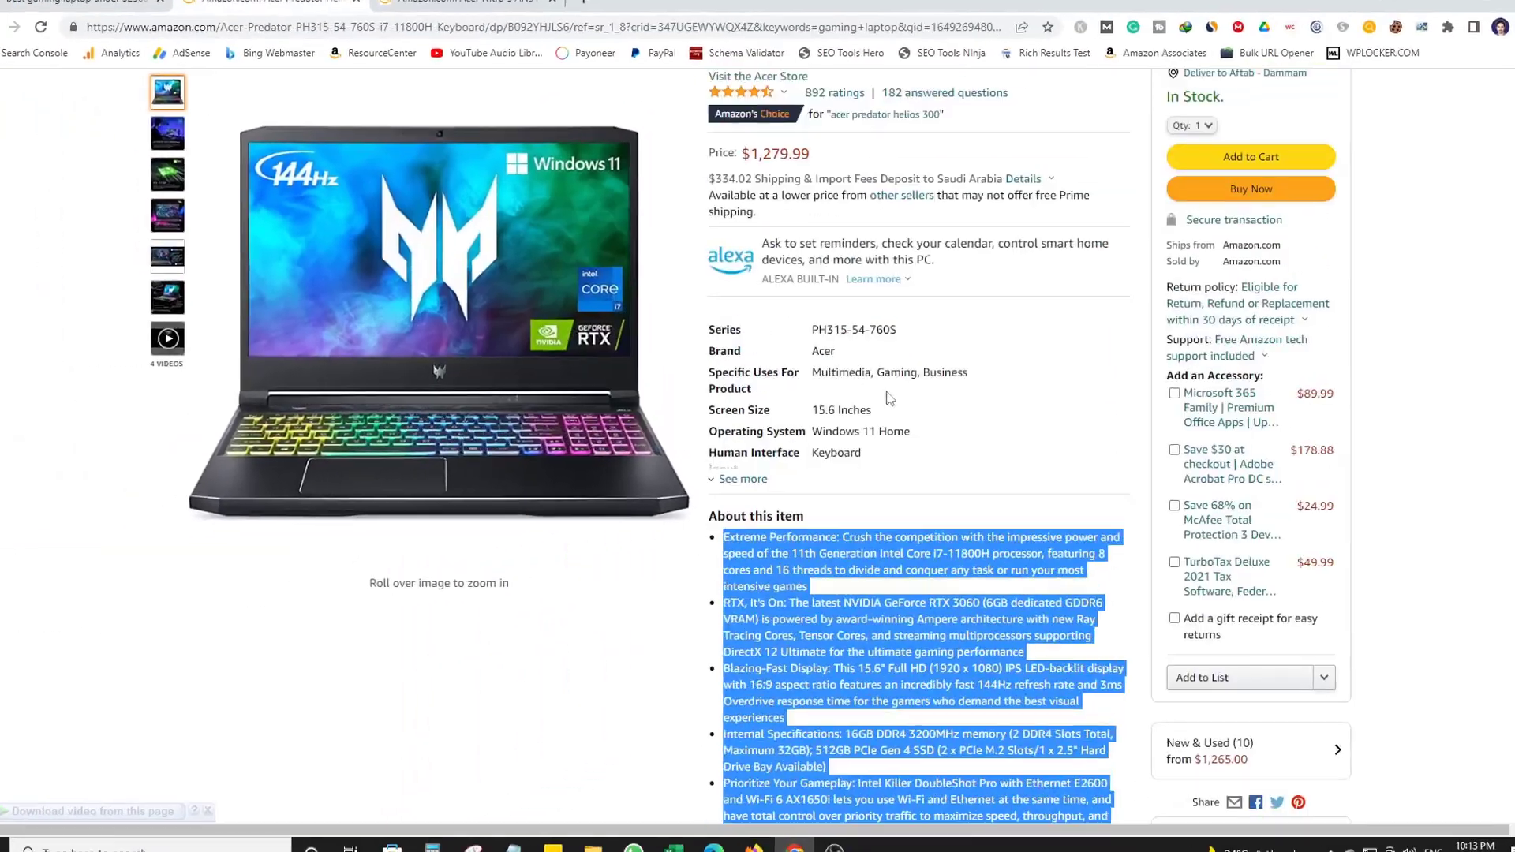
pyautogui.scroll(4, 889, 398)
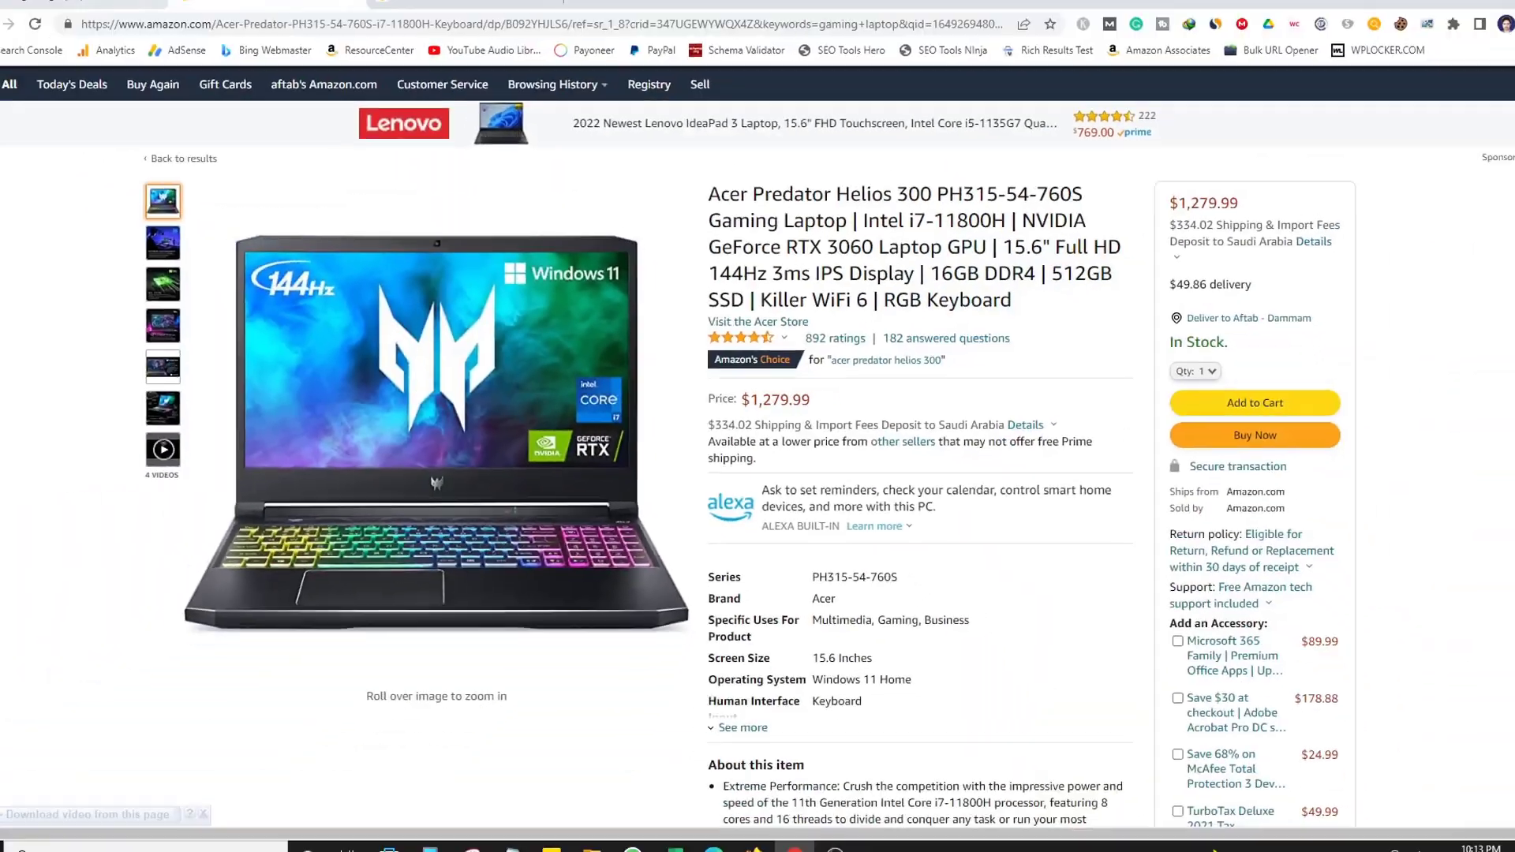
pyautogui.click(115, 11)
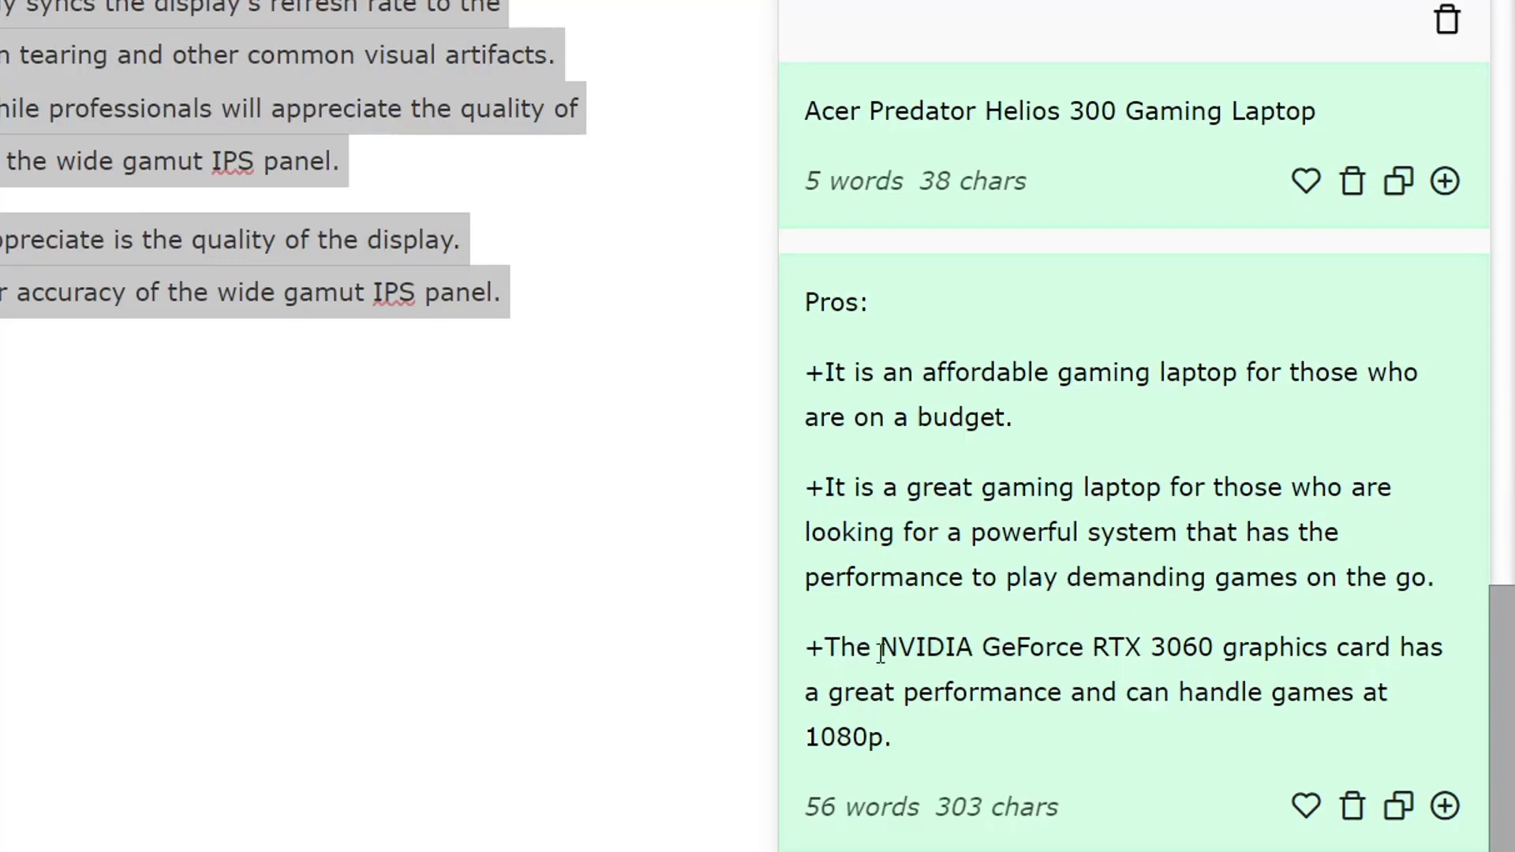
# Copy the generated pro about the NVIDIA GeForce RTX 3060 handling games at 1080p into the line below the pros and cons prompt.
pyautogui.moveTo(926, 742); pyautogui.dragTo(826, 649)
pyautogui.hotkey('ctrl', 'c')
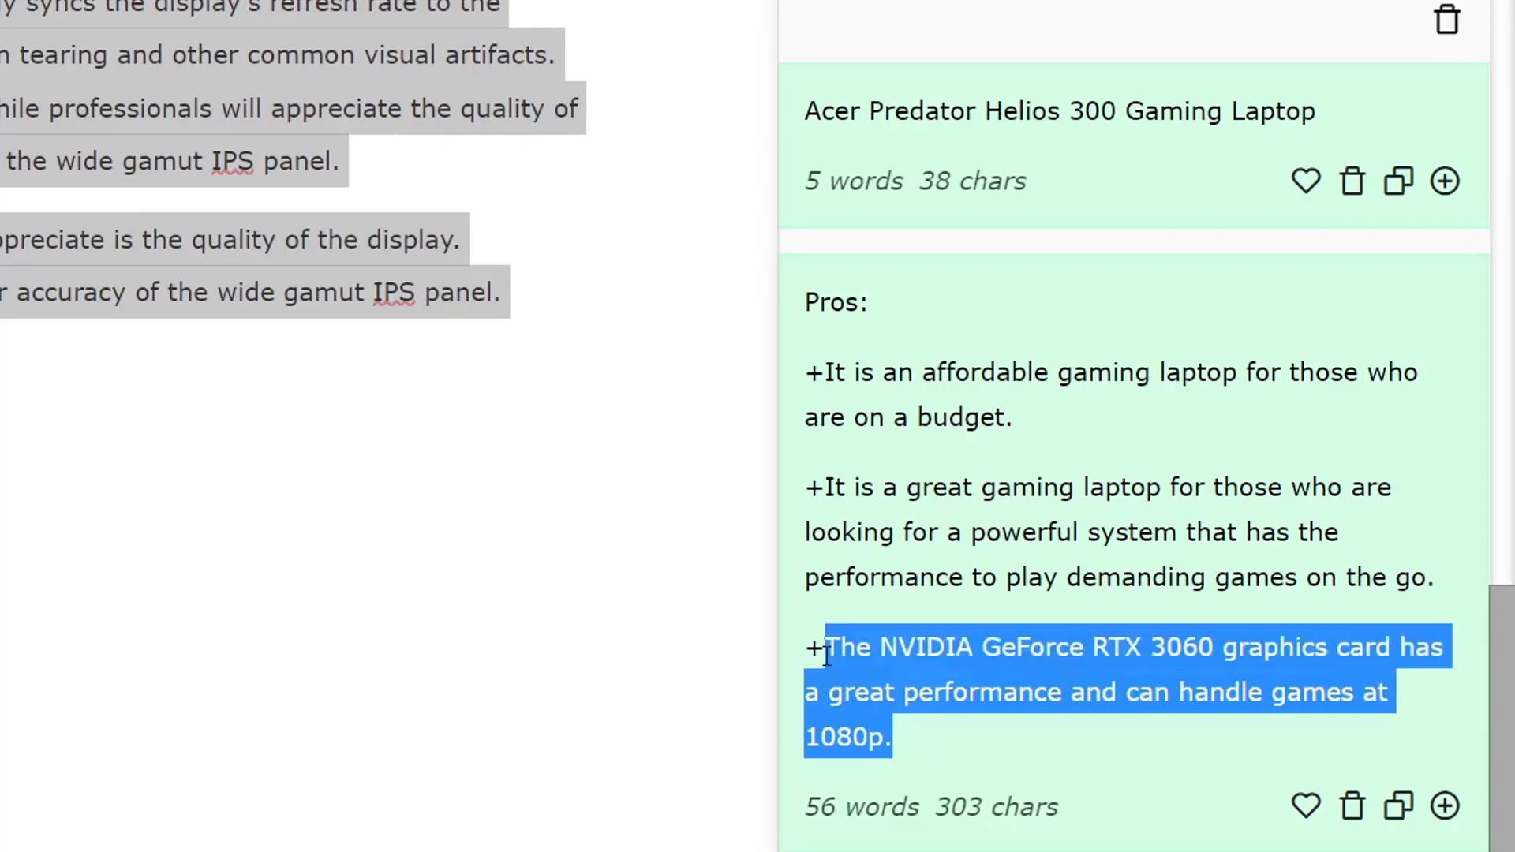
pyautogui.click(112, 539)
pyautogui.click(112, 539)
pyautogui.press('BackSpace')
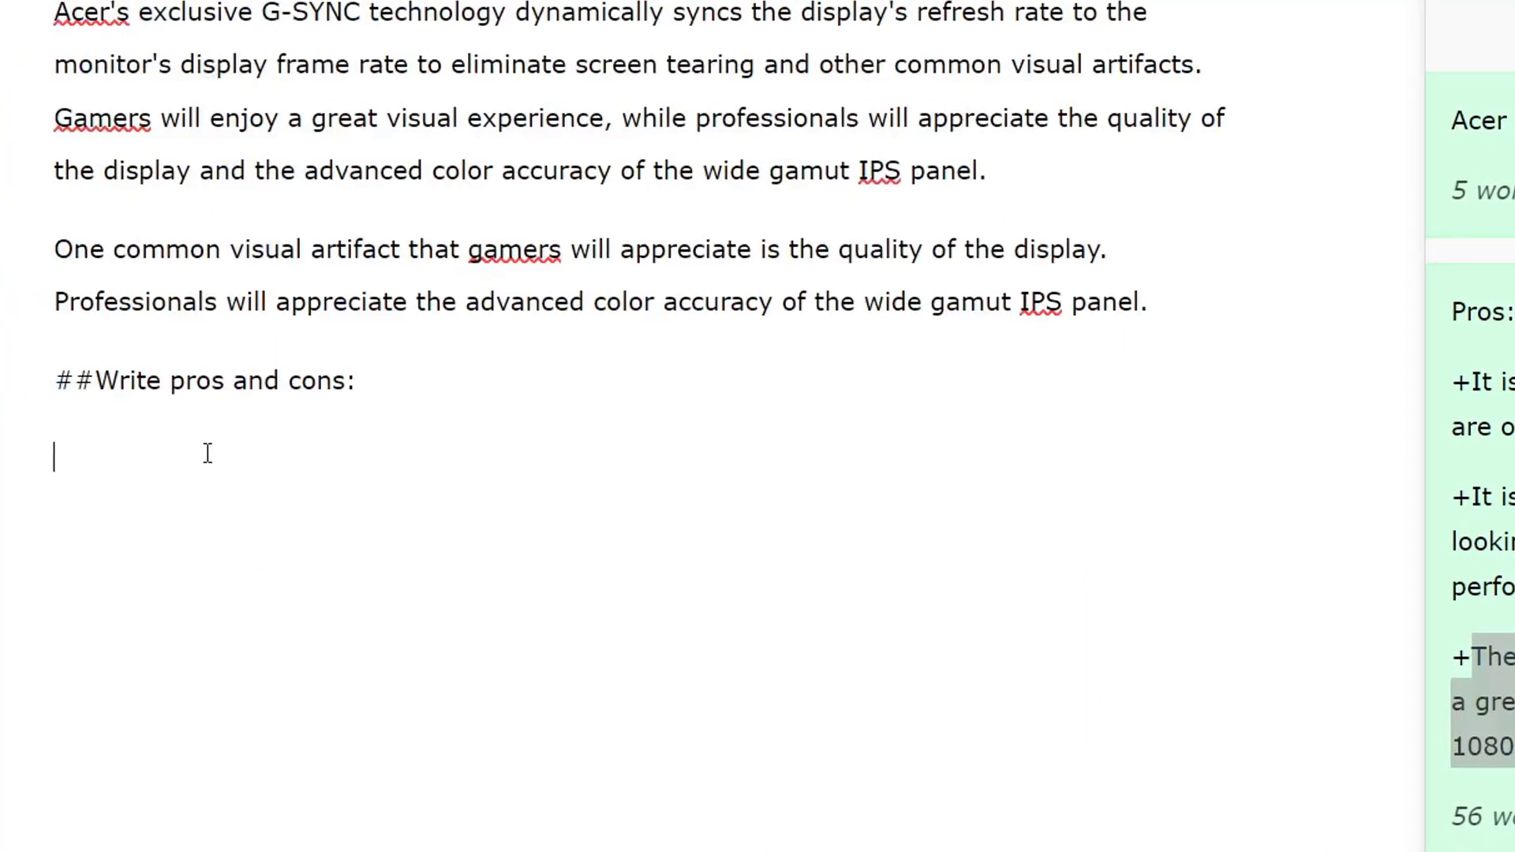
pyautogui.hotkey('ctrl', 'v')
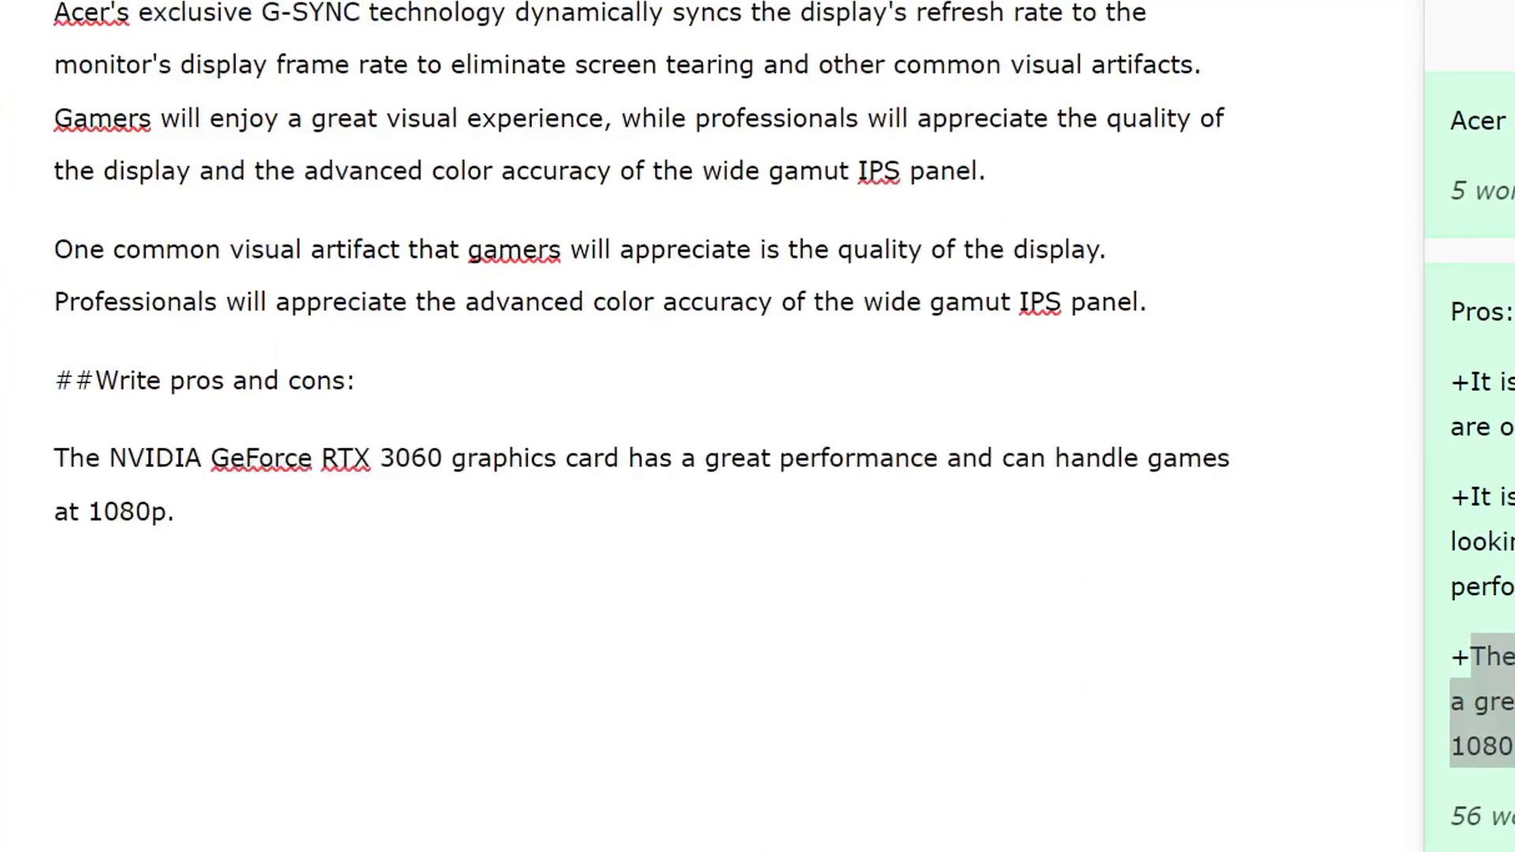
# Copy the generated pro "It is an affordable gaming laptop for those who are on a budget." onto a new line below the graphics card pro.
pyautogui.moveTo(1389, 427); pyautogui.dragTo(1237, 389)
pyautogui.hotkey('ctrl', 'c')
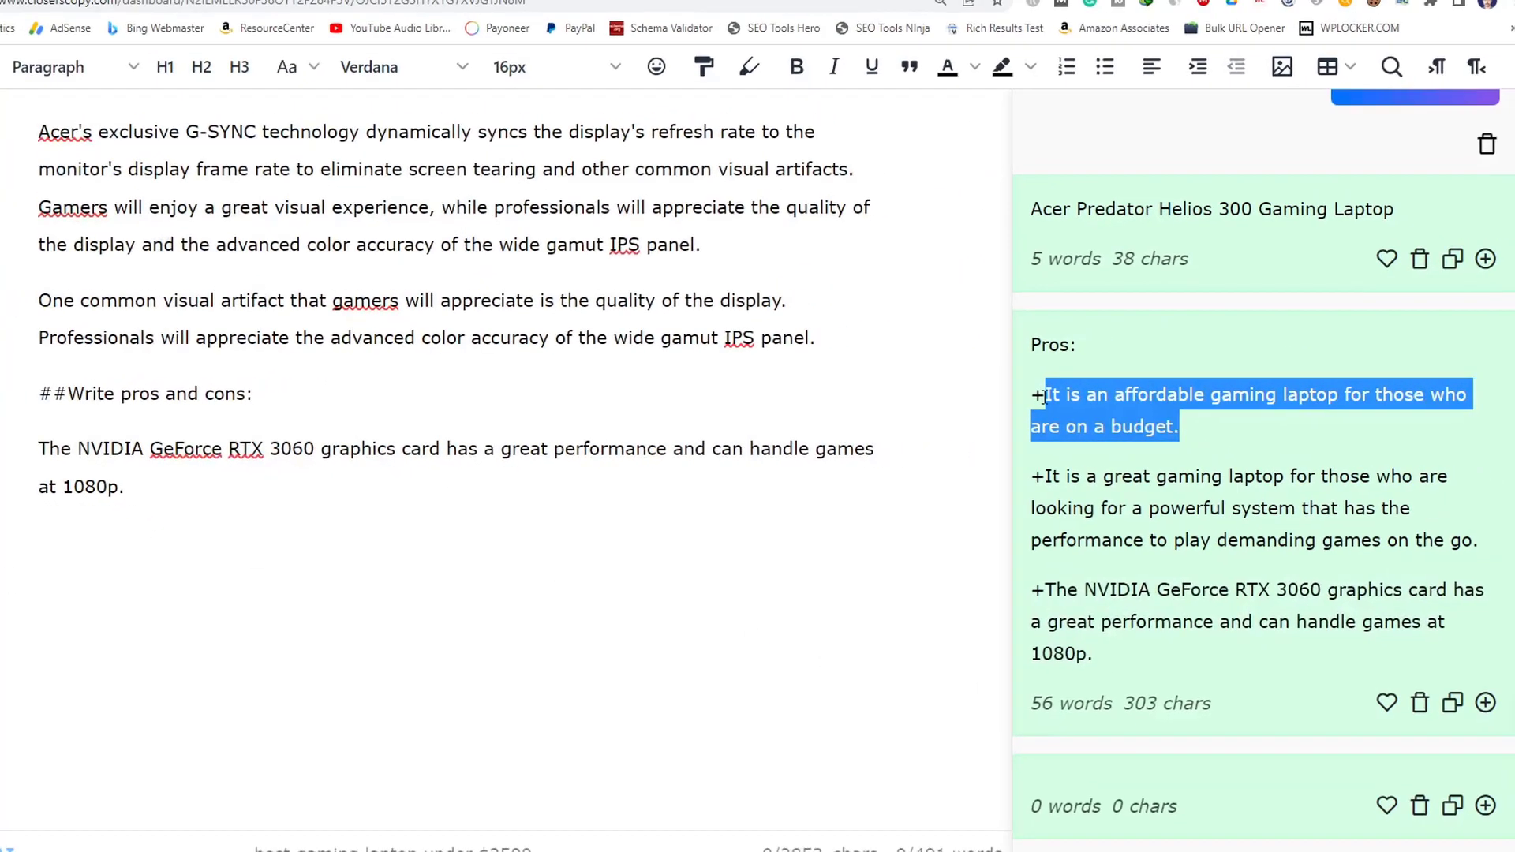
pyautogui.click(399, 481)
pyautogui.press('Return')
pyautogui.hotkey('ctrl', 'v')
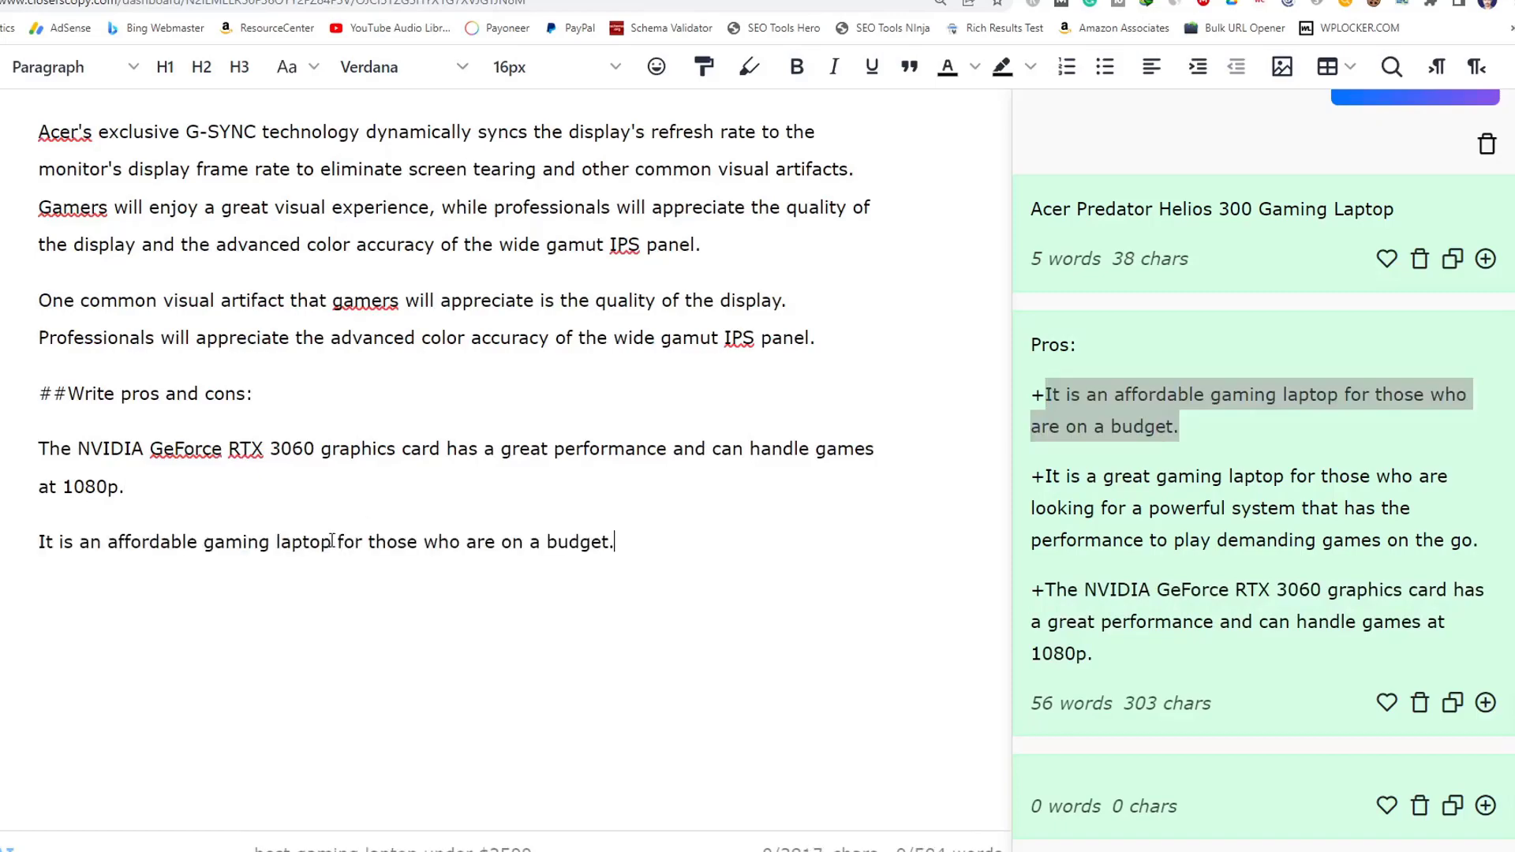
# Format the two pros as a bulleted list and add an empty third bullet.
pyautogui.moveTo(652, 545); pyautogui.dragTo(41, 449)
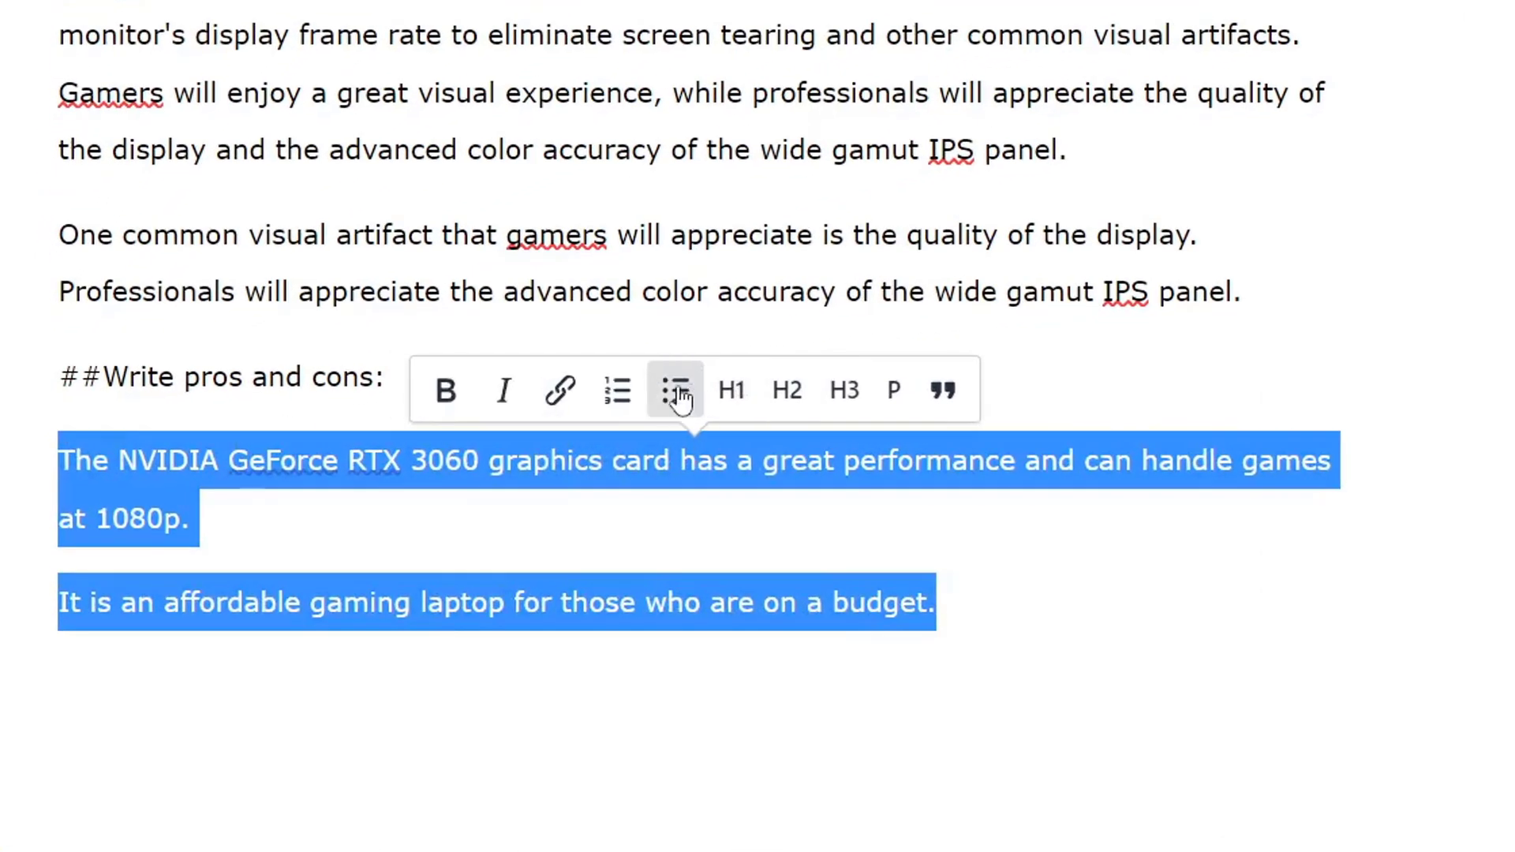
pyautogui.click(677, 390)
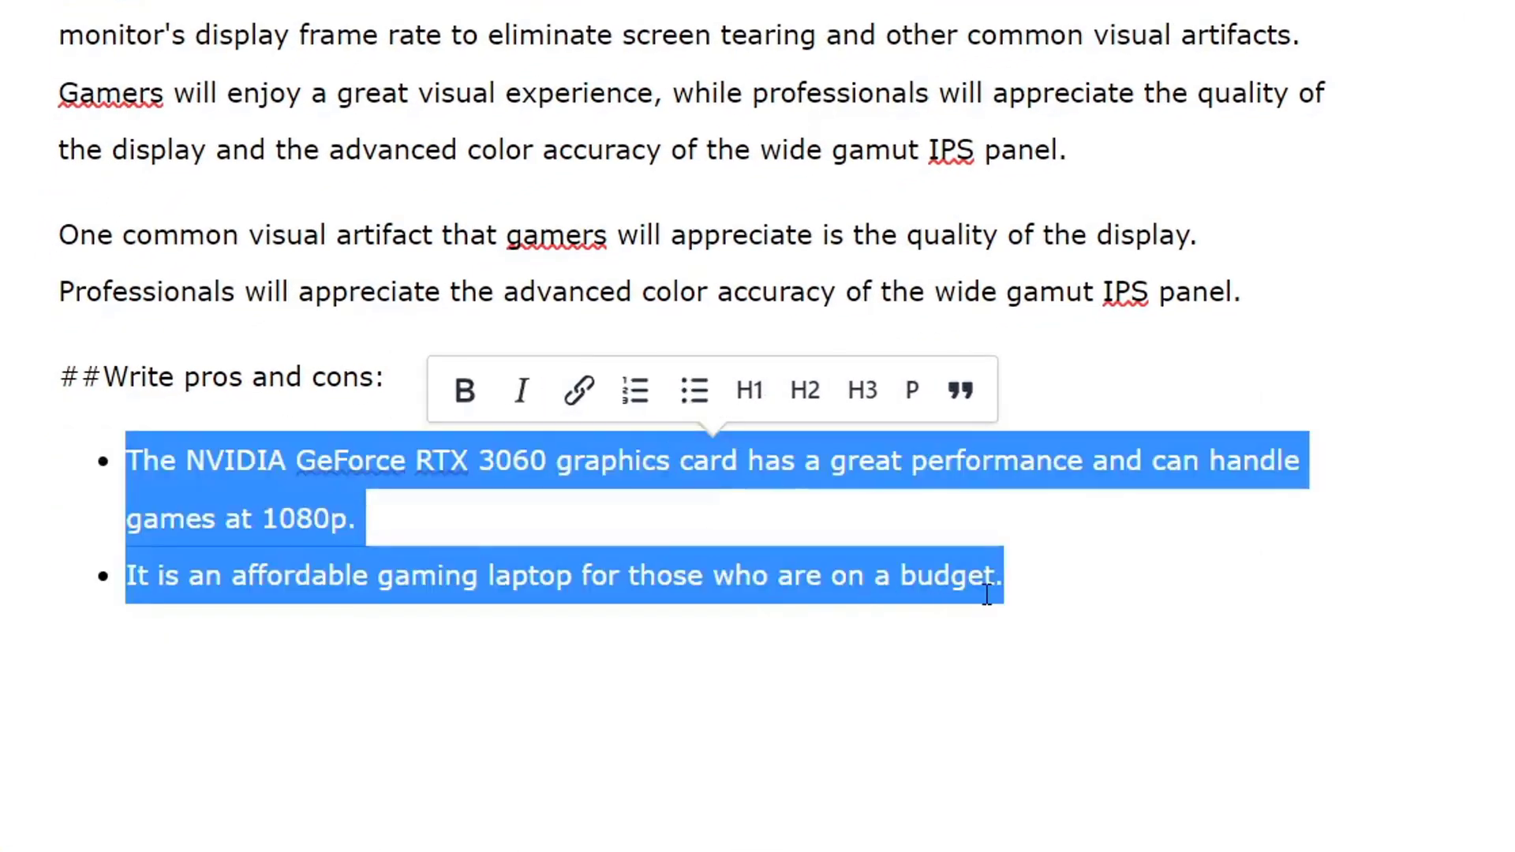
pyautogui.click(1014, 576)
pyautogui.press('Return')
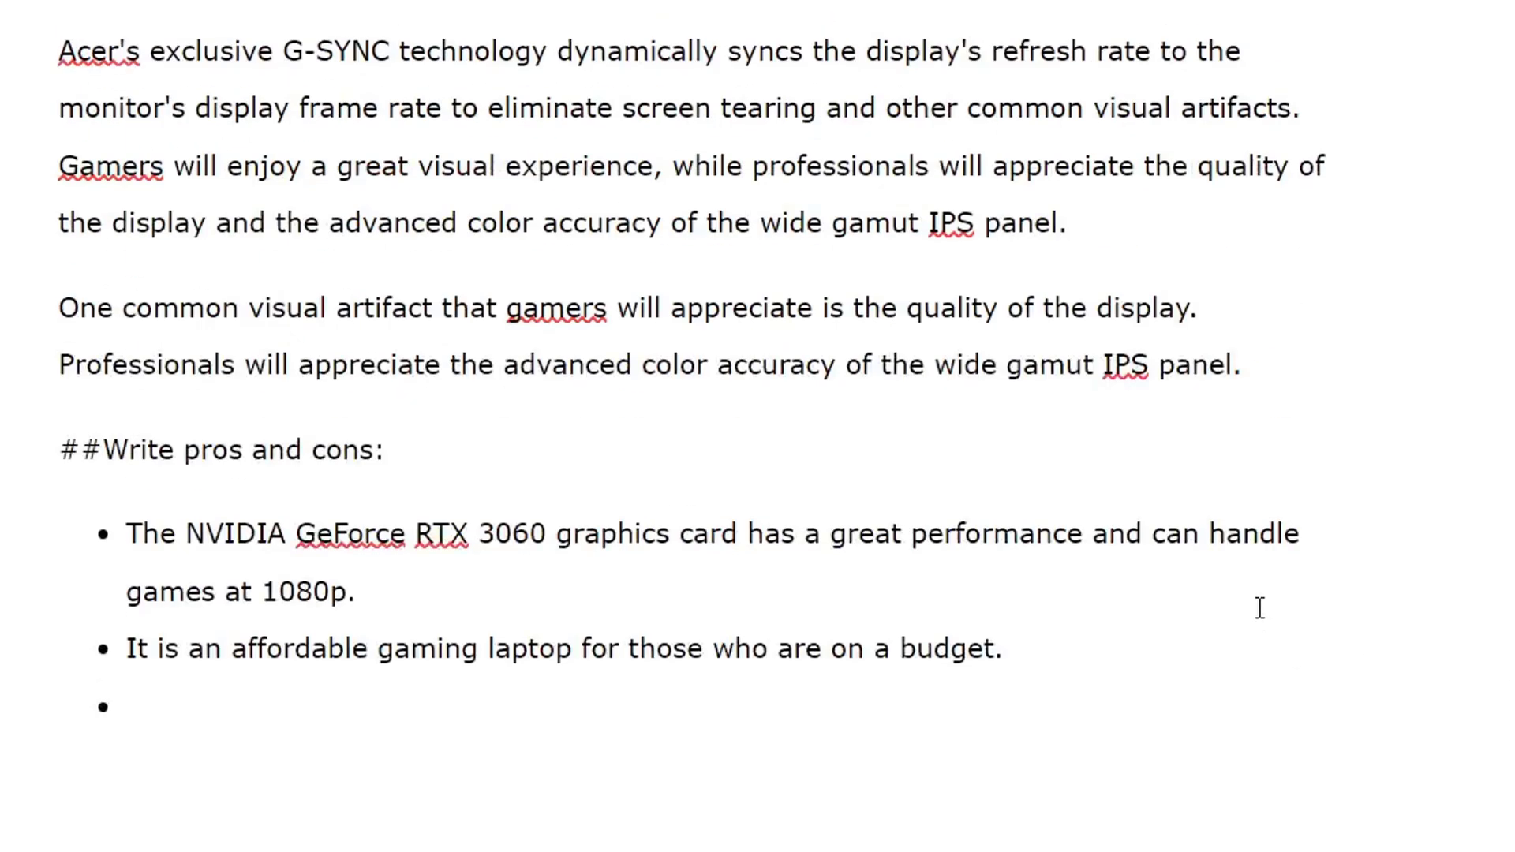
# Generate more Longform text from the whole article with the sliders at 53 (in between) and 31 (shorter).
pyautogui.scroll(1, 1260, 608)
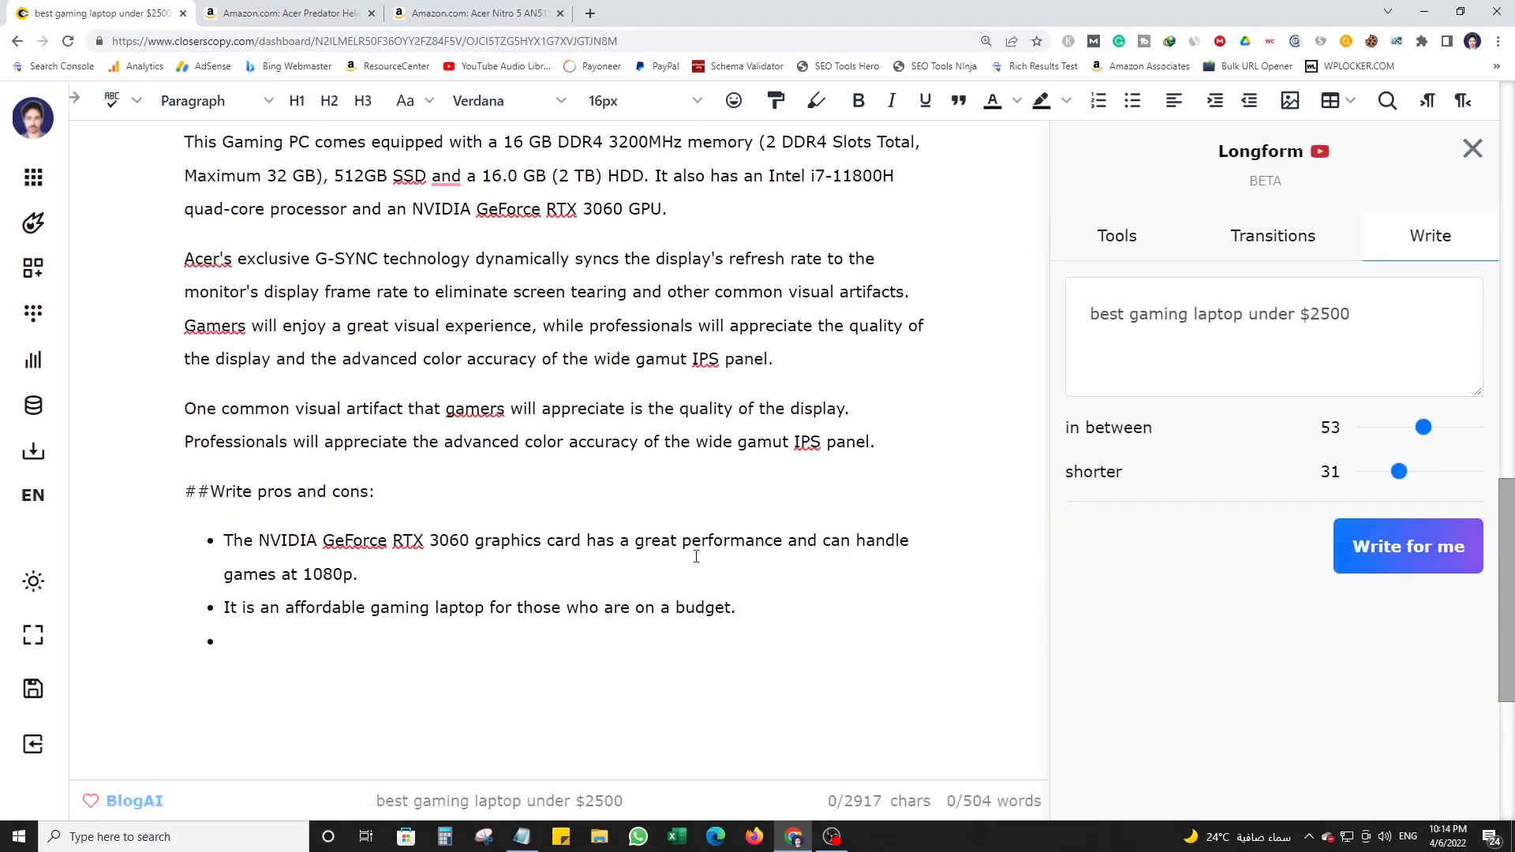
pyautogui.click(1366, 557)
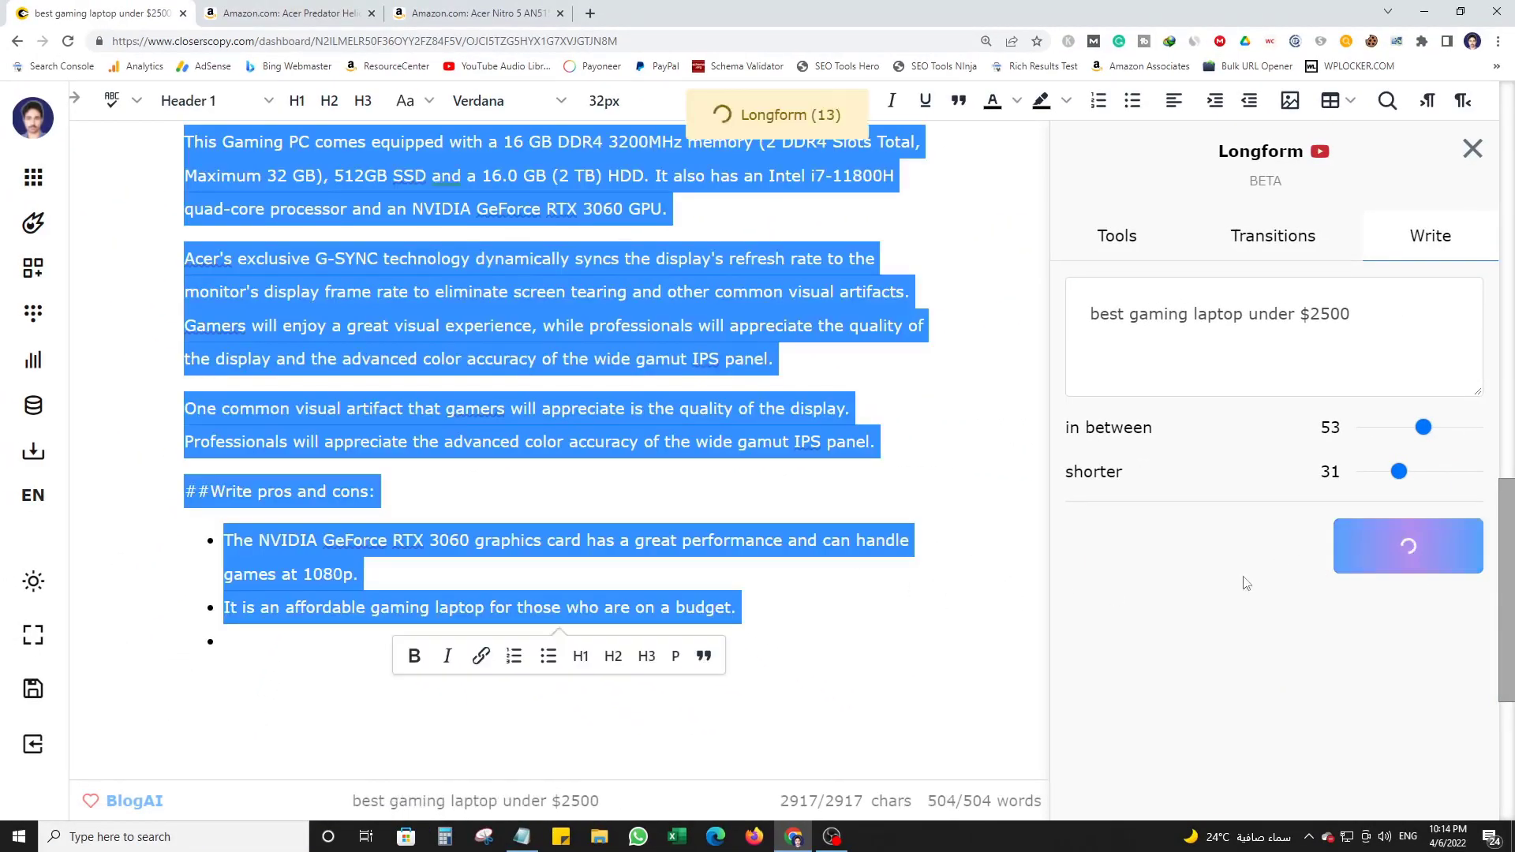
pyautogui.scroll(-2, 410, 630)
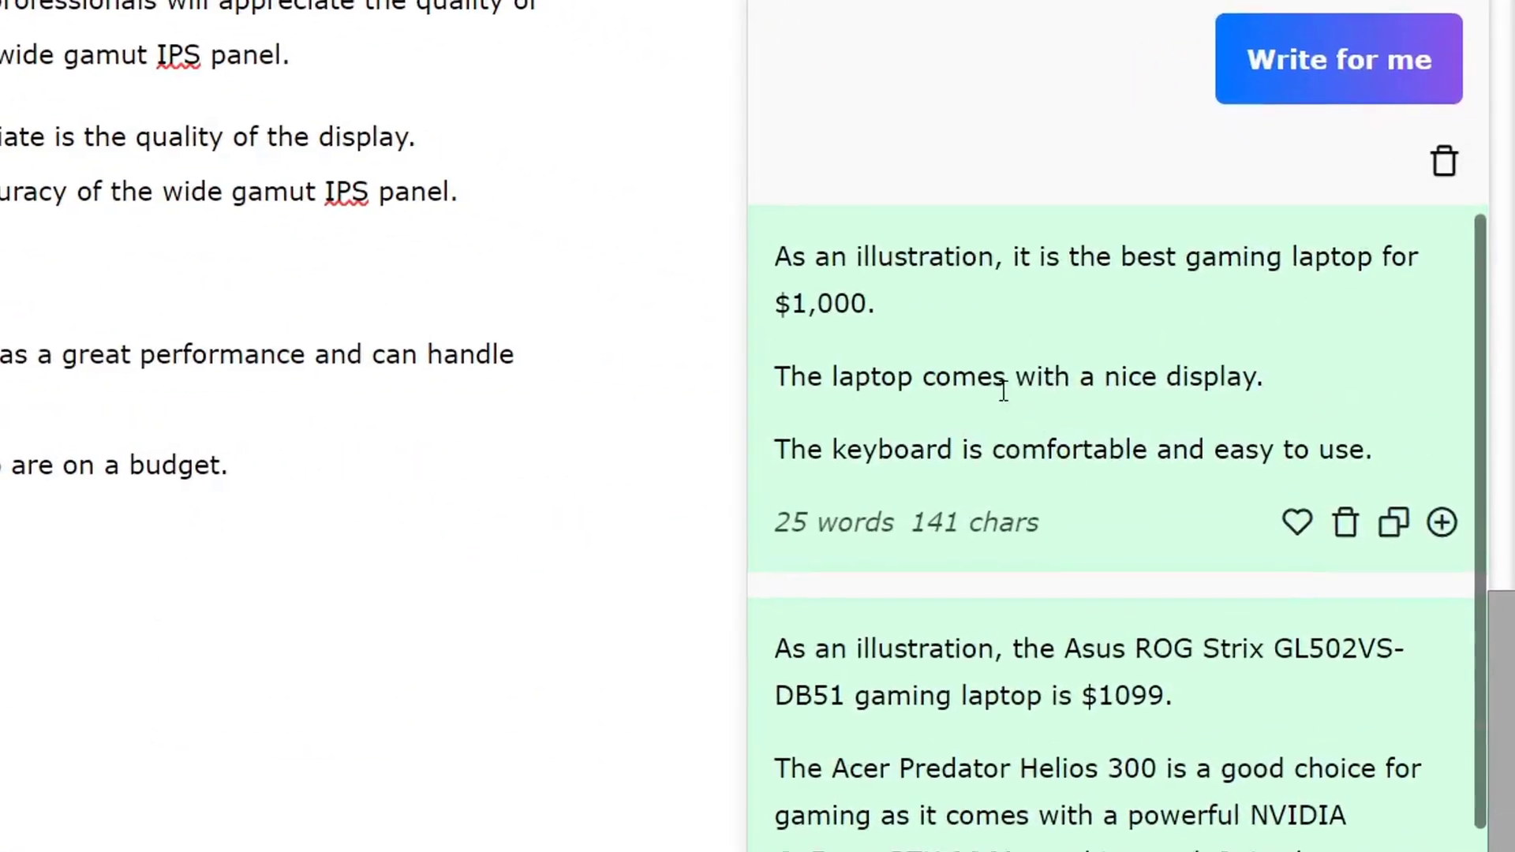
# Copy the generated sentence "The laptop comes with a nice display." into the third bullet of the pros list.
pyautogui.moveTo(1293, 379); pyautogui.dragTo(778, 375)
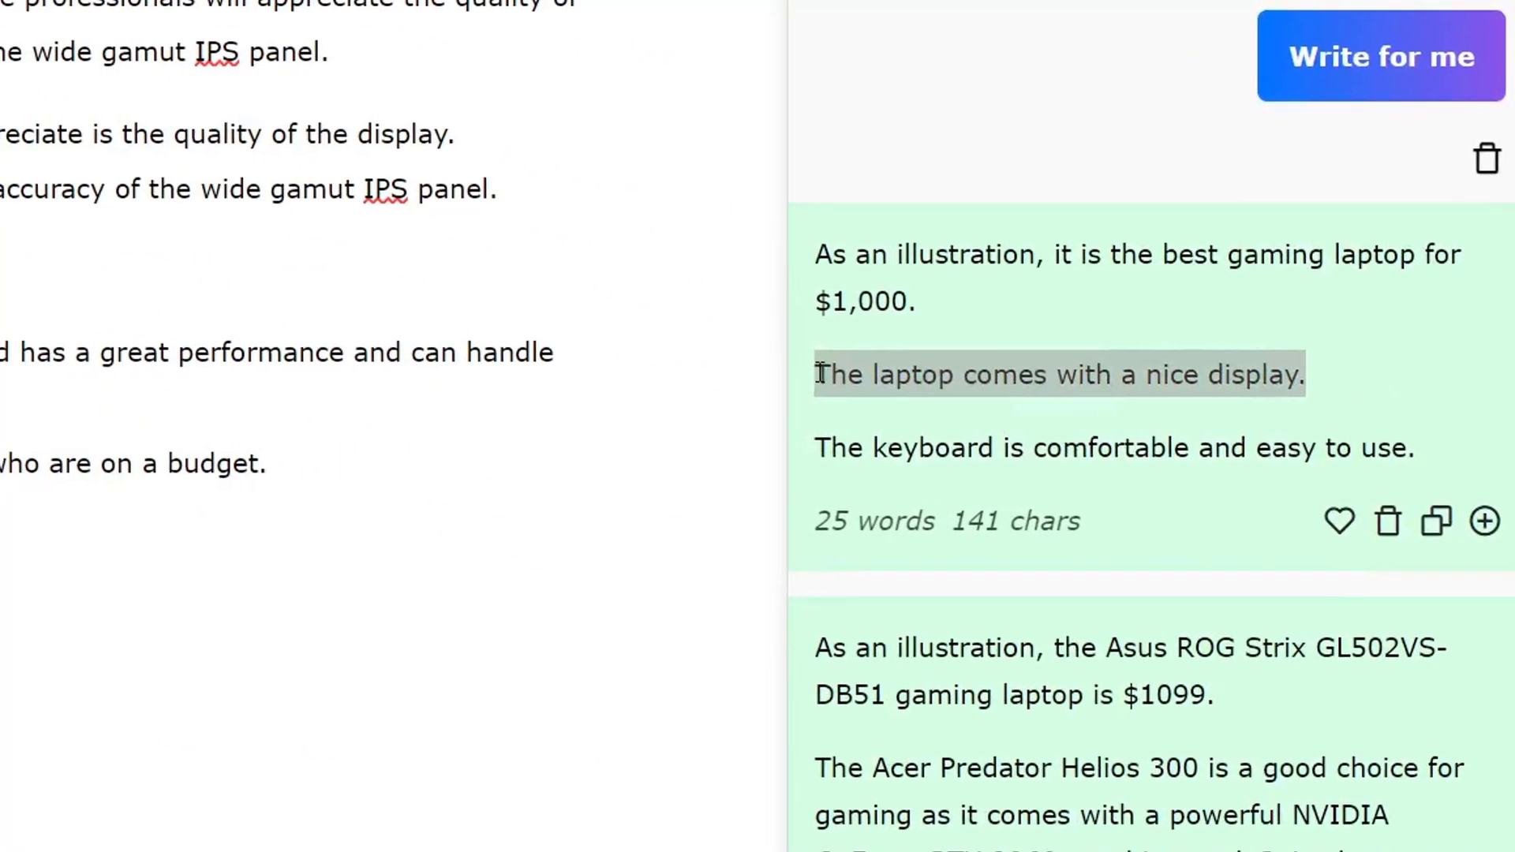
pyautogui.click(173, 579)
pyautogui.write('It is an affordable gaming laptop for those who are on a budget.')
pyautogui.click(272, 466)
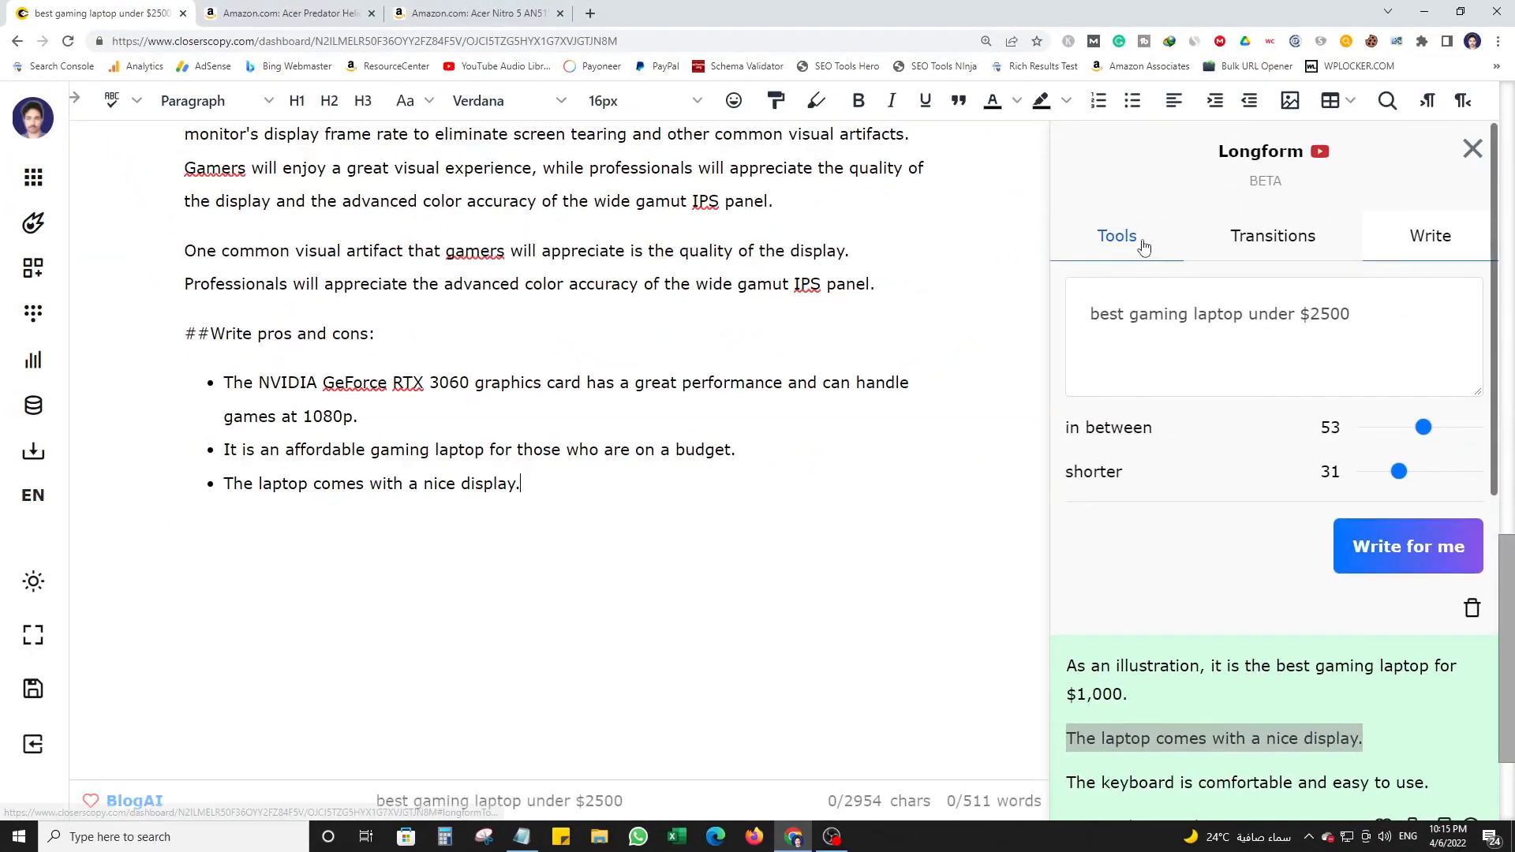
# Generate Drawbacks with the Longform tools from the first line of the Acer Predator Helios 300 heading.
pyautogui.click(1134, 241)
pyautogui.scroll(-3, 1271, 441)
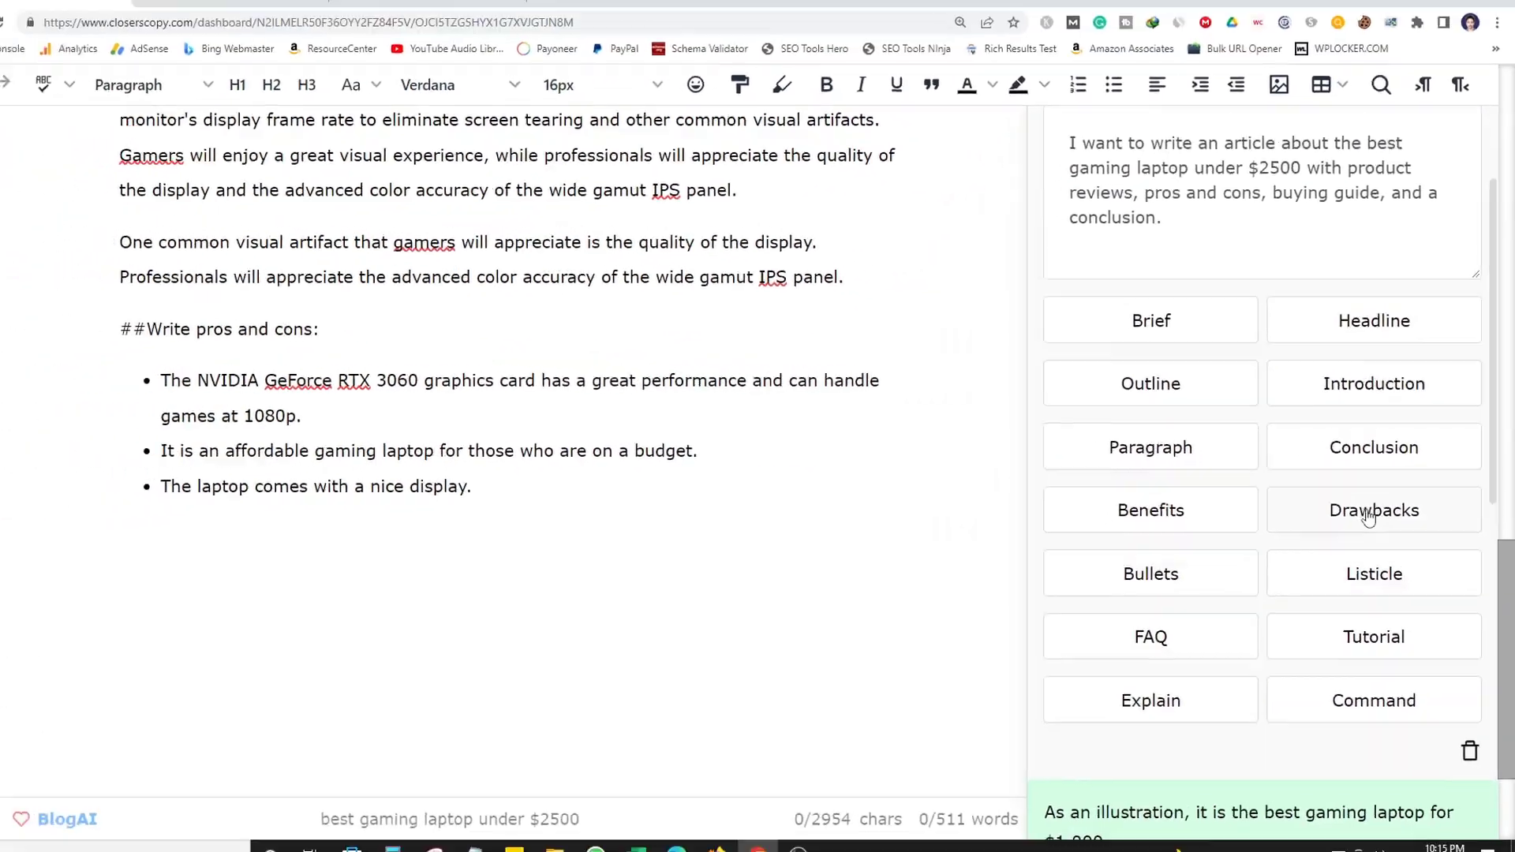
pyautogui.click(722, 510)
pyautogui.scroll(-3, 722, 509)
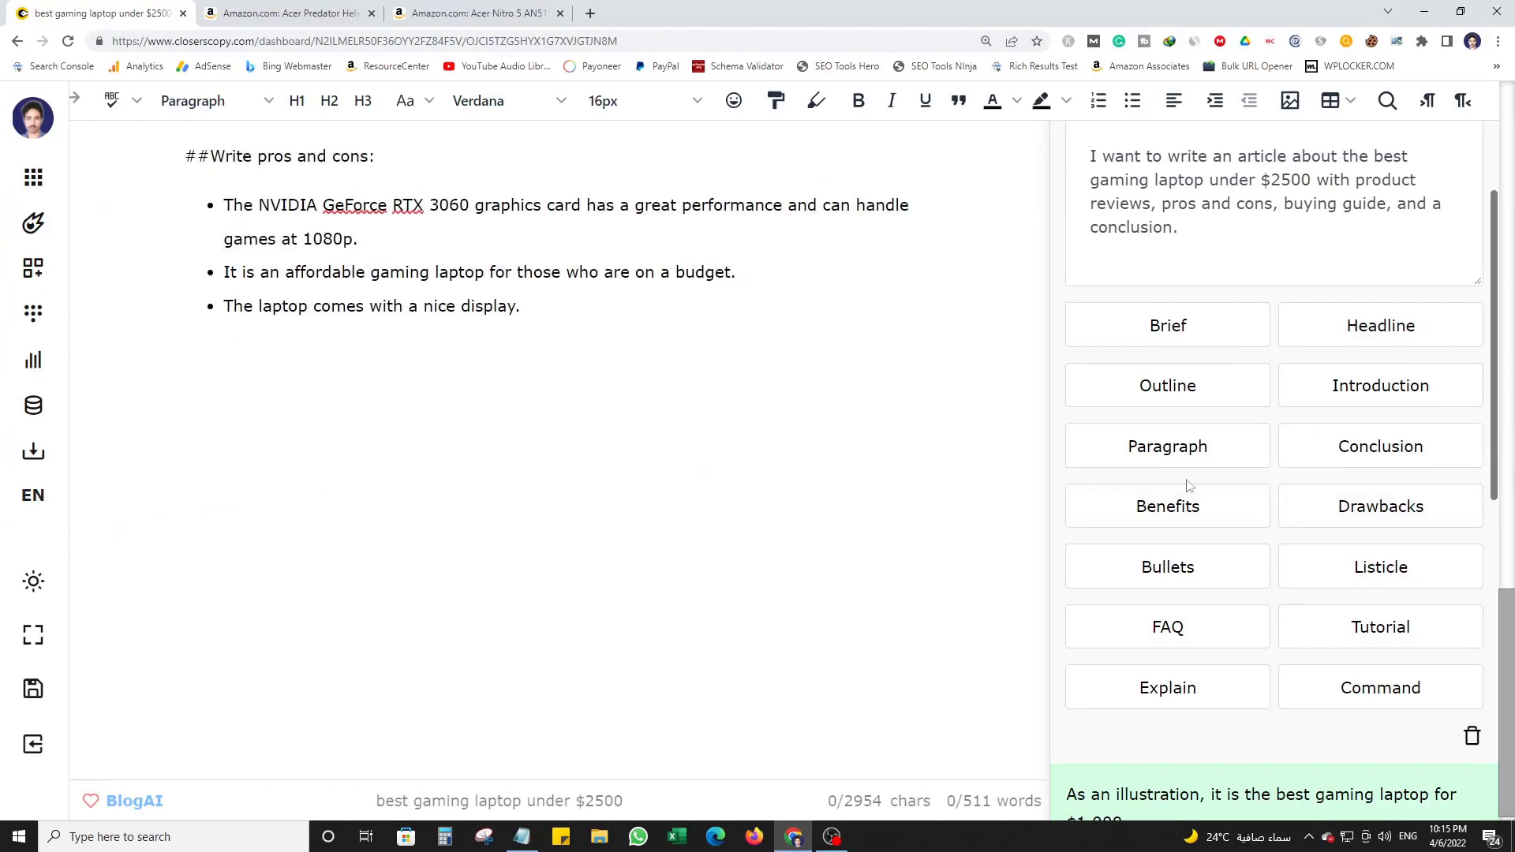
pyautogui.scroll(2, 1399, 355)
pyautogui.scroll(-3, 1381, 608)
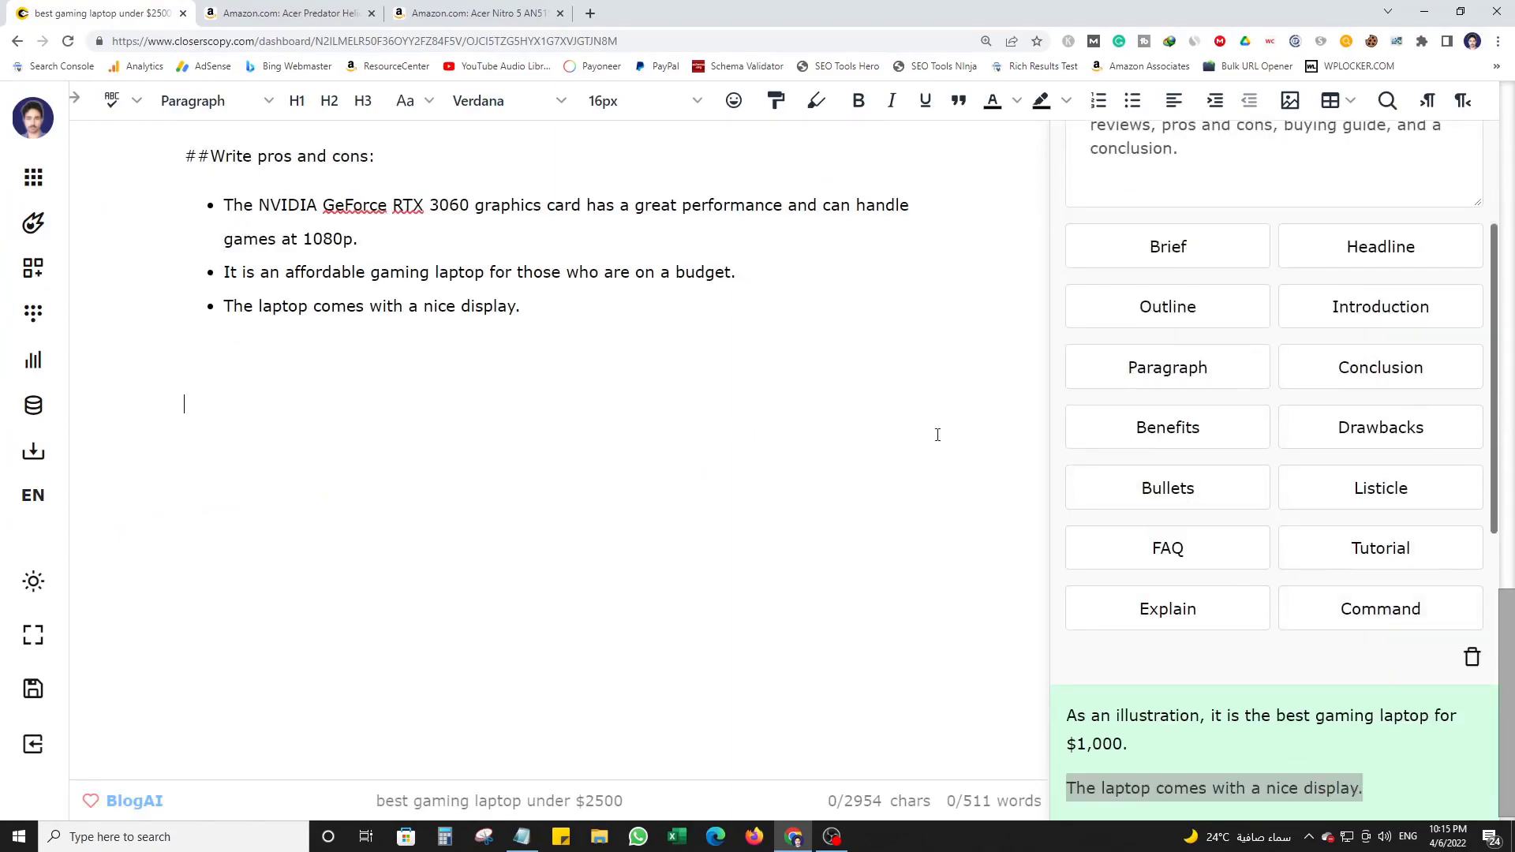
pyautogui.scroll(15, 645, 503)
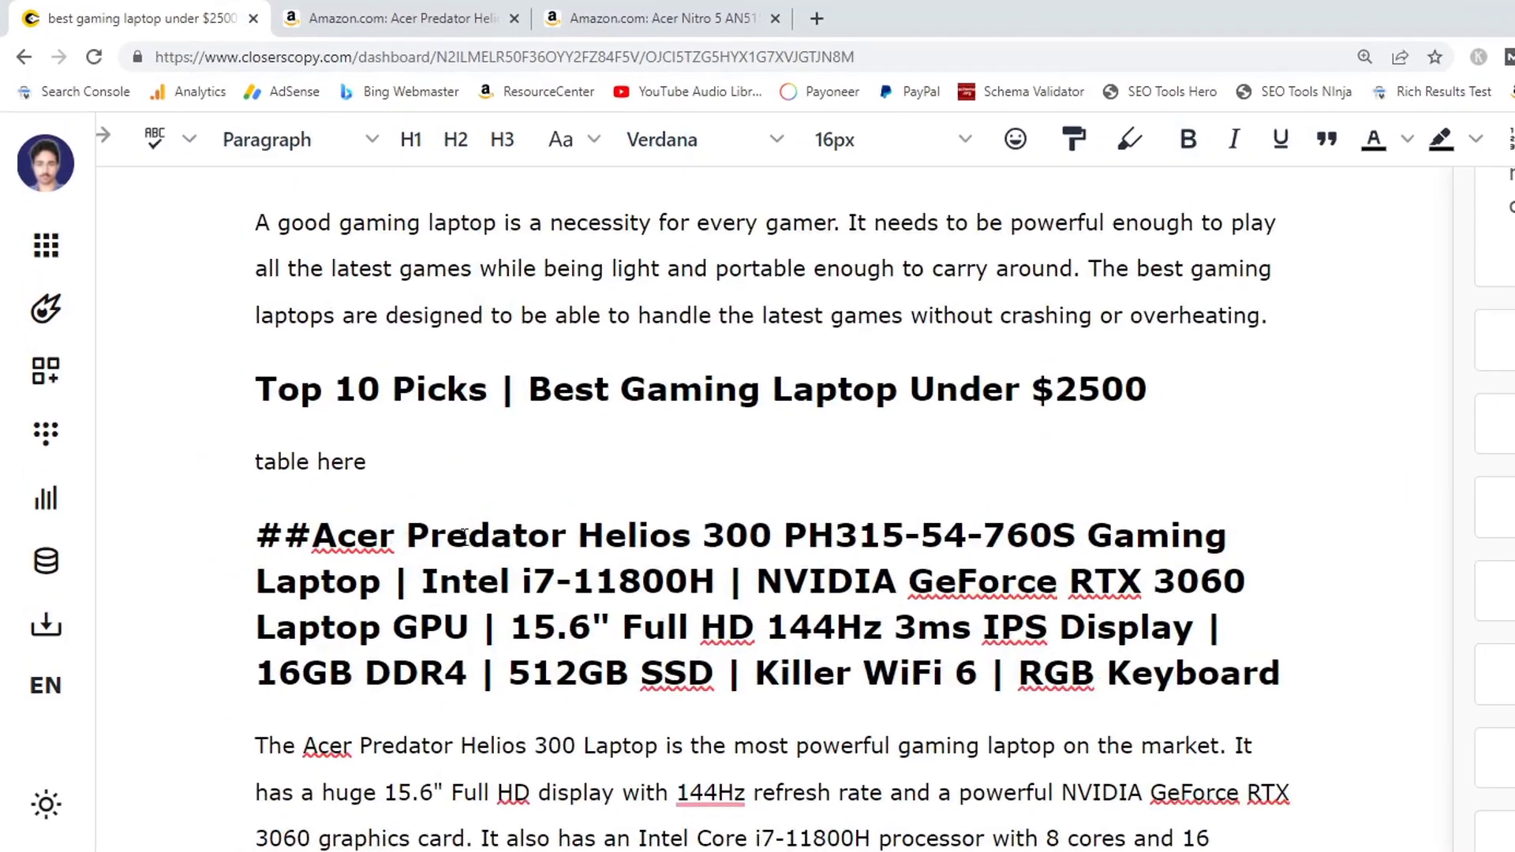
pyautogui.moveTo(573, 534); pyautogui.dragTo(381, 588)
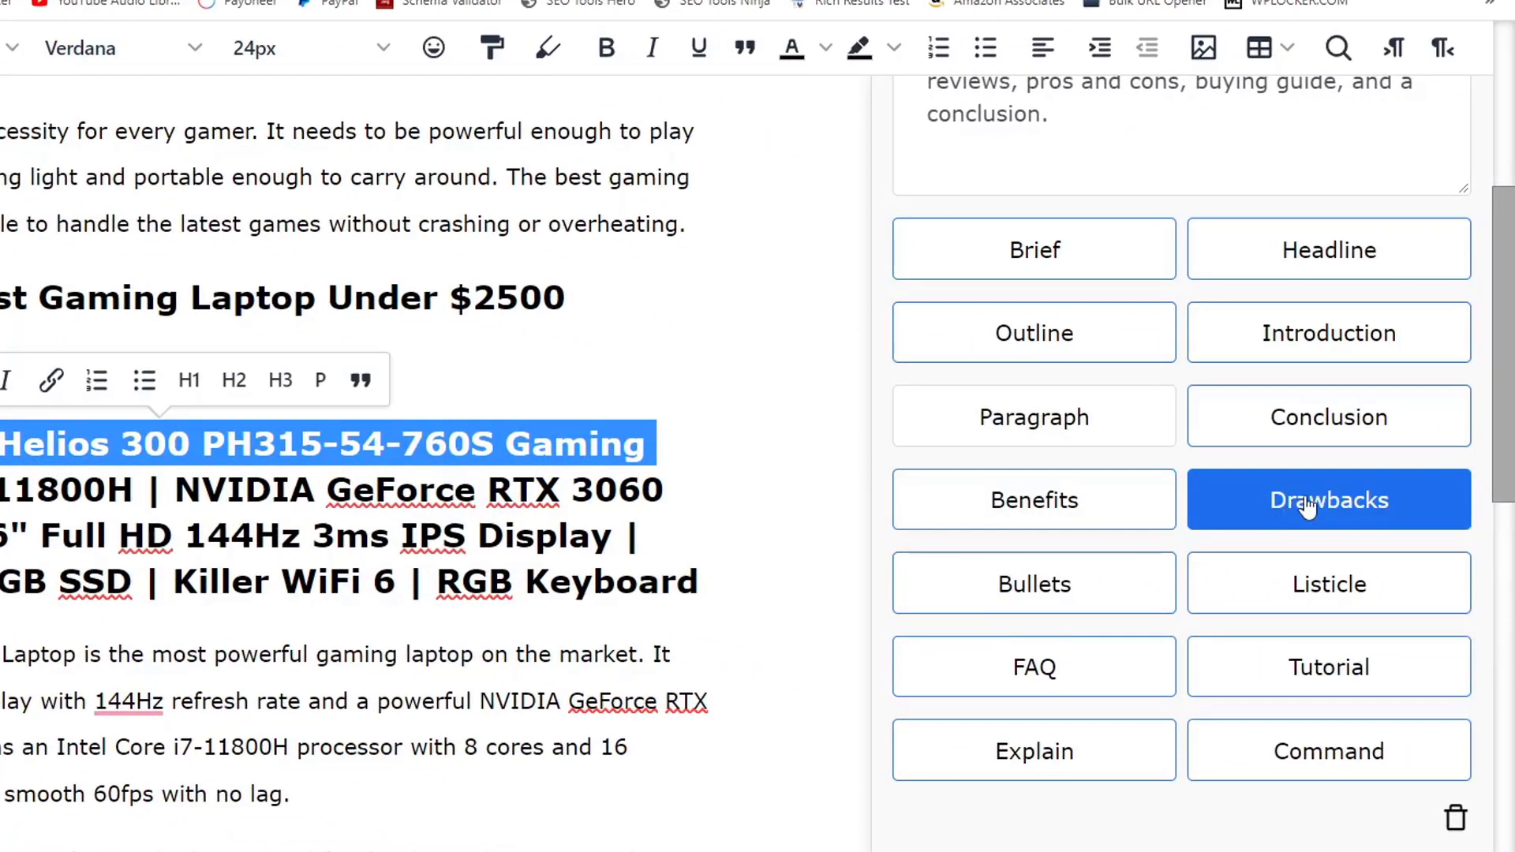
pyautogui.click(1309, 504)
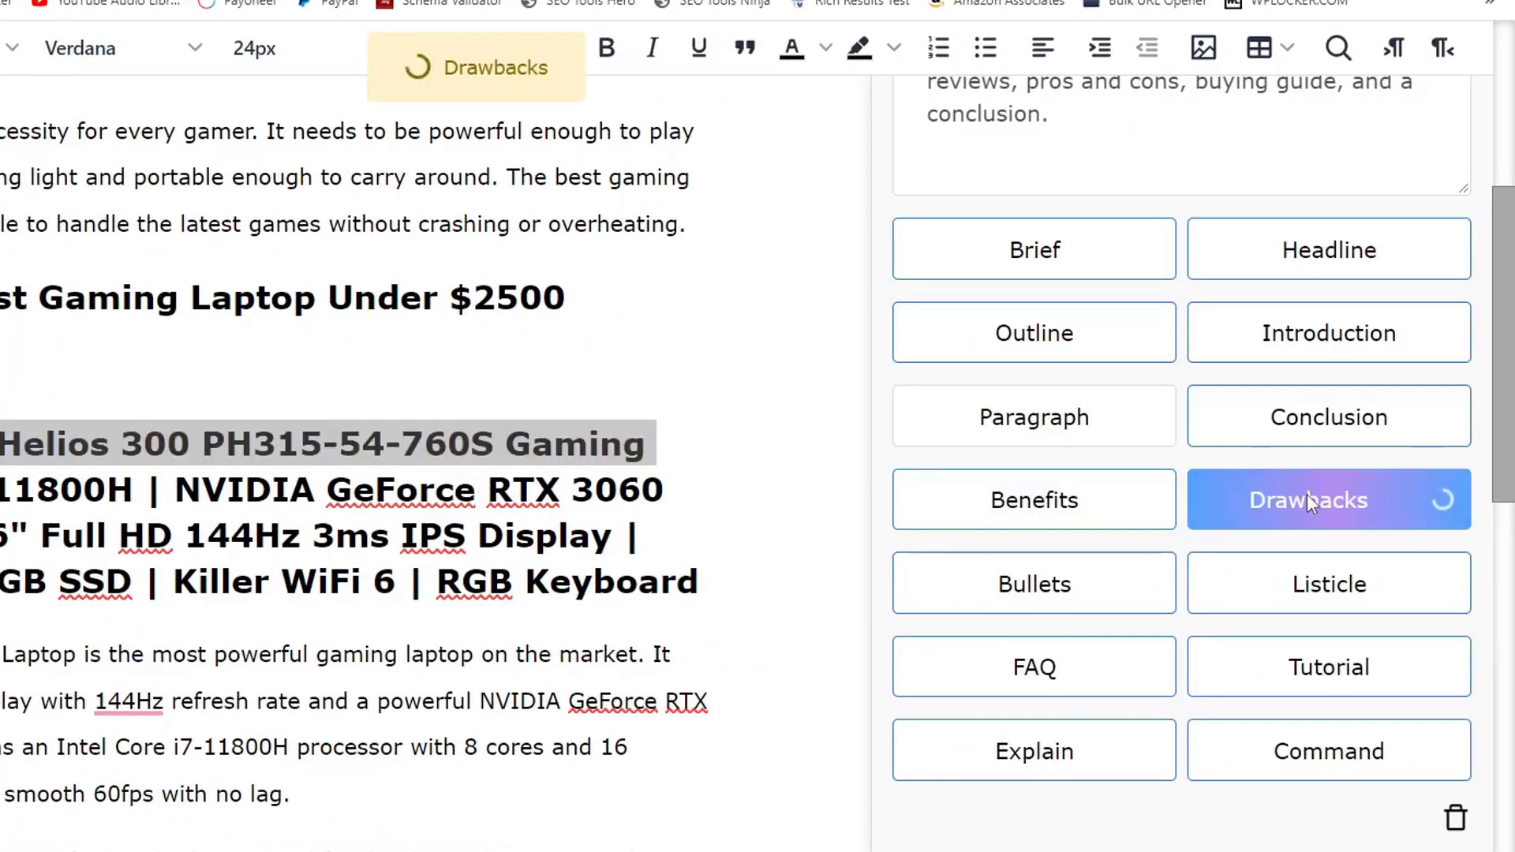
# Read through the generated drawbacks and remove all generated results.
pyautogui.scroll(-15, 880, 505)
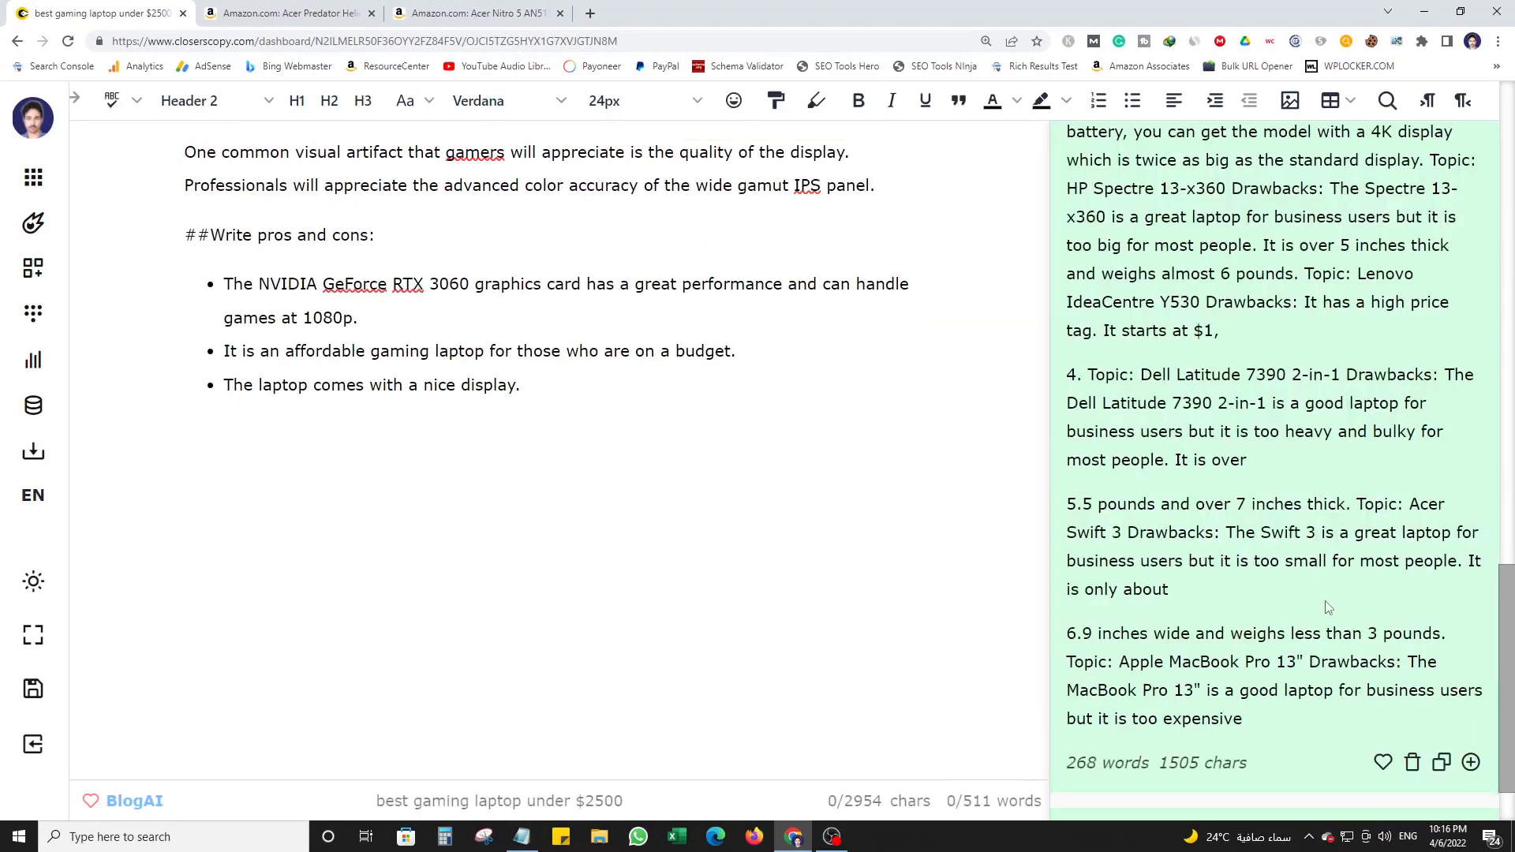
pyautogui.scroll(10, 1324, 599)
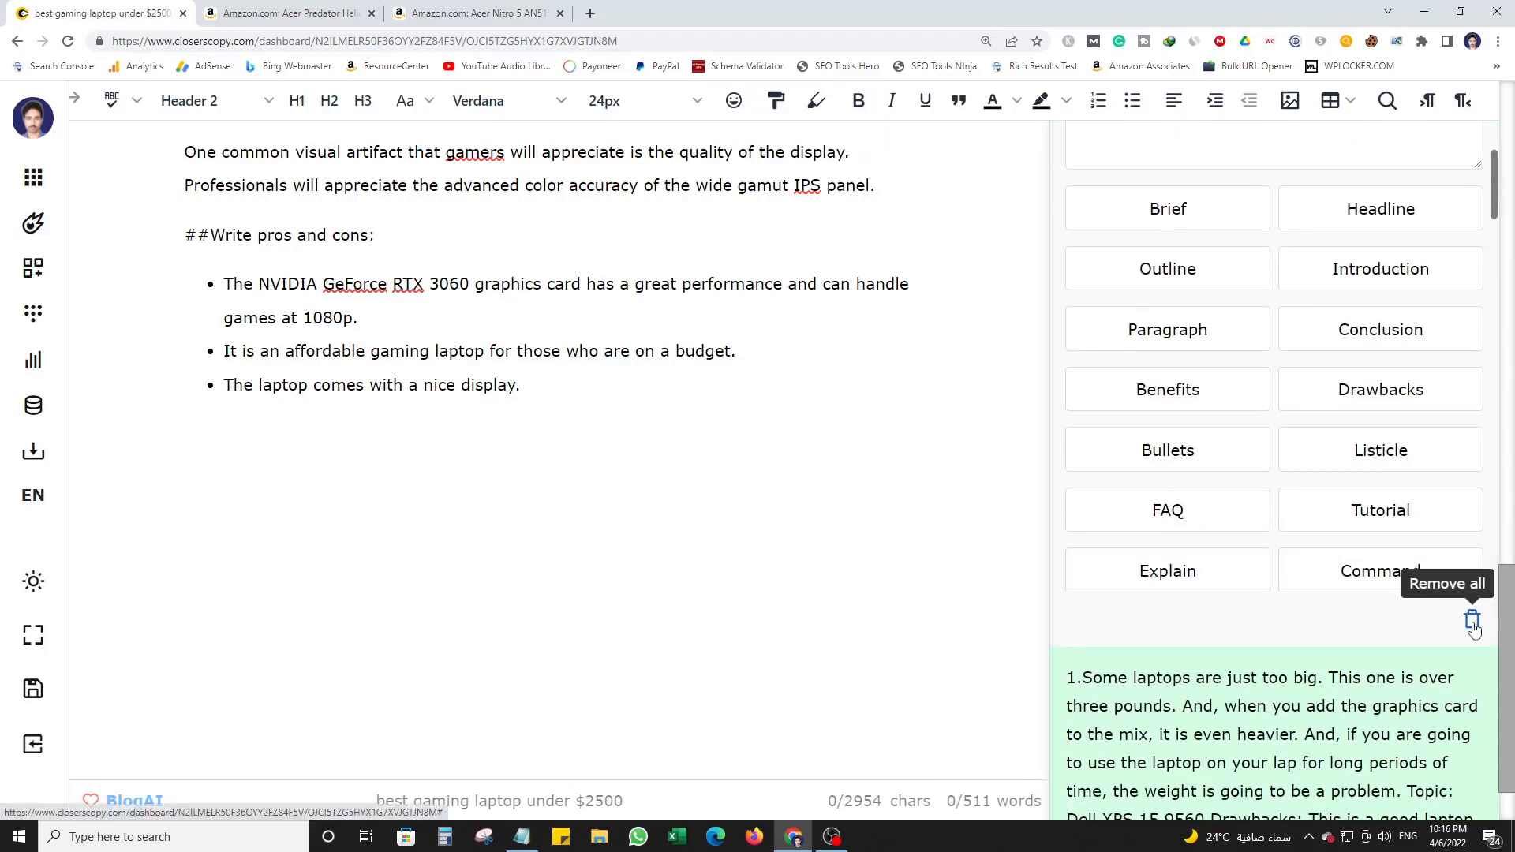
pyautogui.click(1472, 619)
# Copy and remove the "##Write pros and cons:" line and put a bold "Pros:)" label above the bulleted list instead.
pyautogui.moveTo(392, 238); pyautogui.dragTo(182, 235)
pyautogui.hotkey('ctrl', 'c')
pyautogui.press('BackSpace')
pyautogui.press('BackSpace')
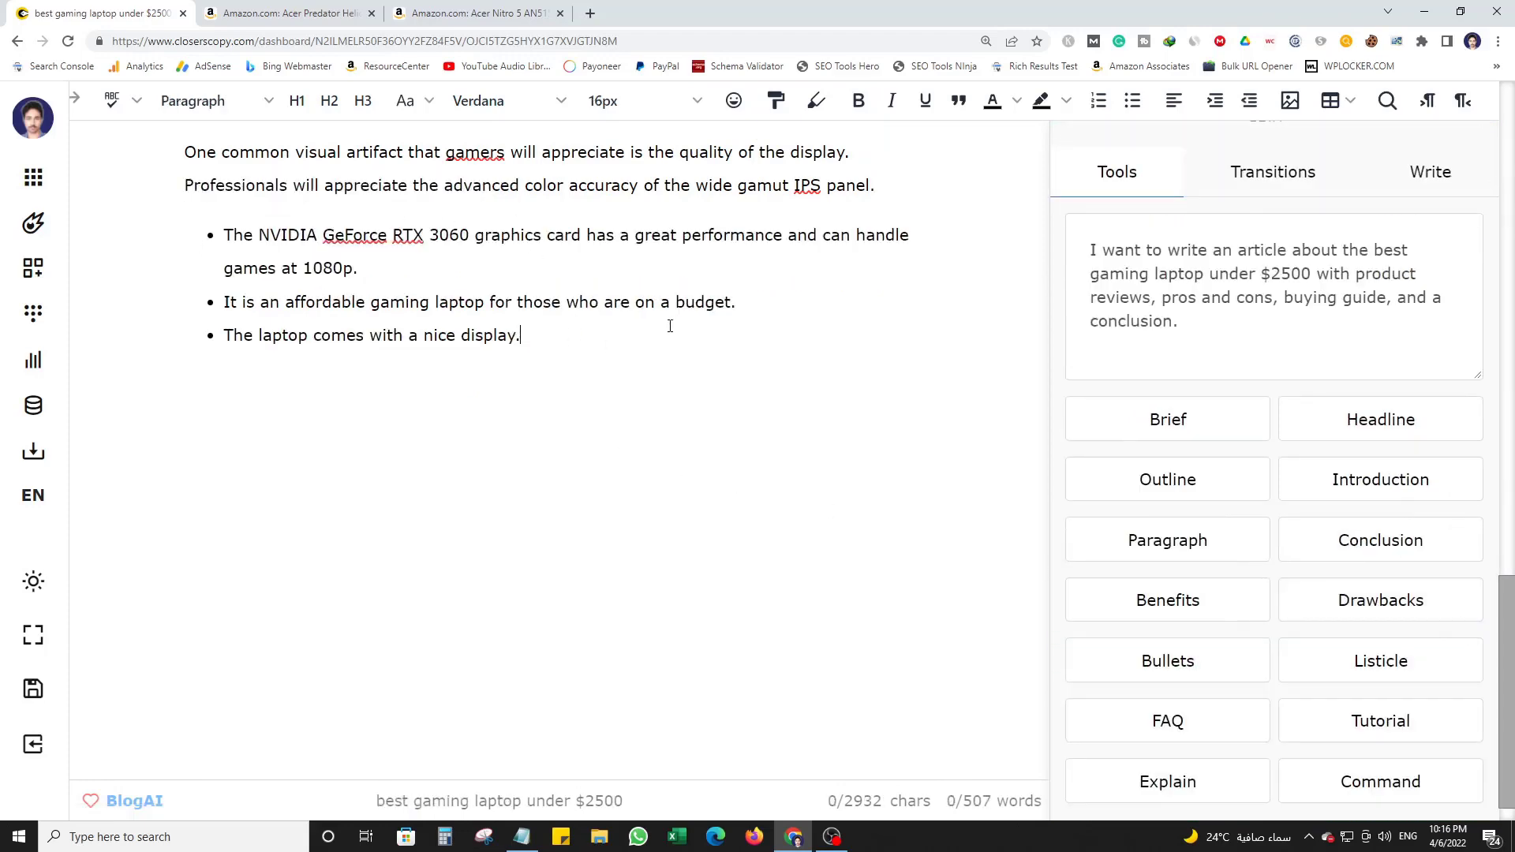
pyautogui.press('Return')
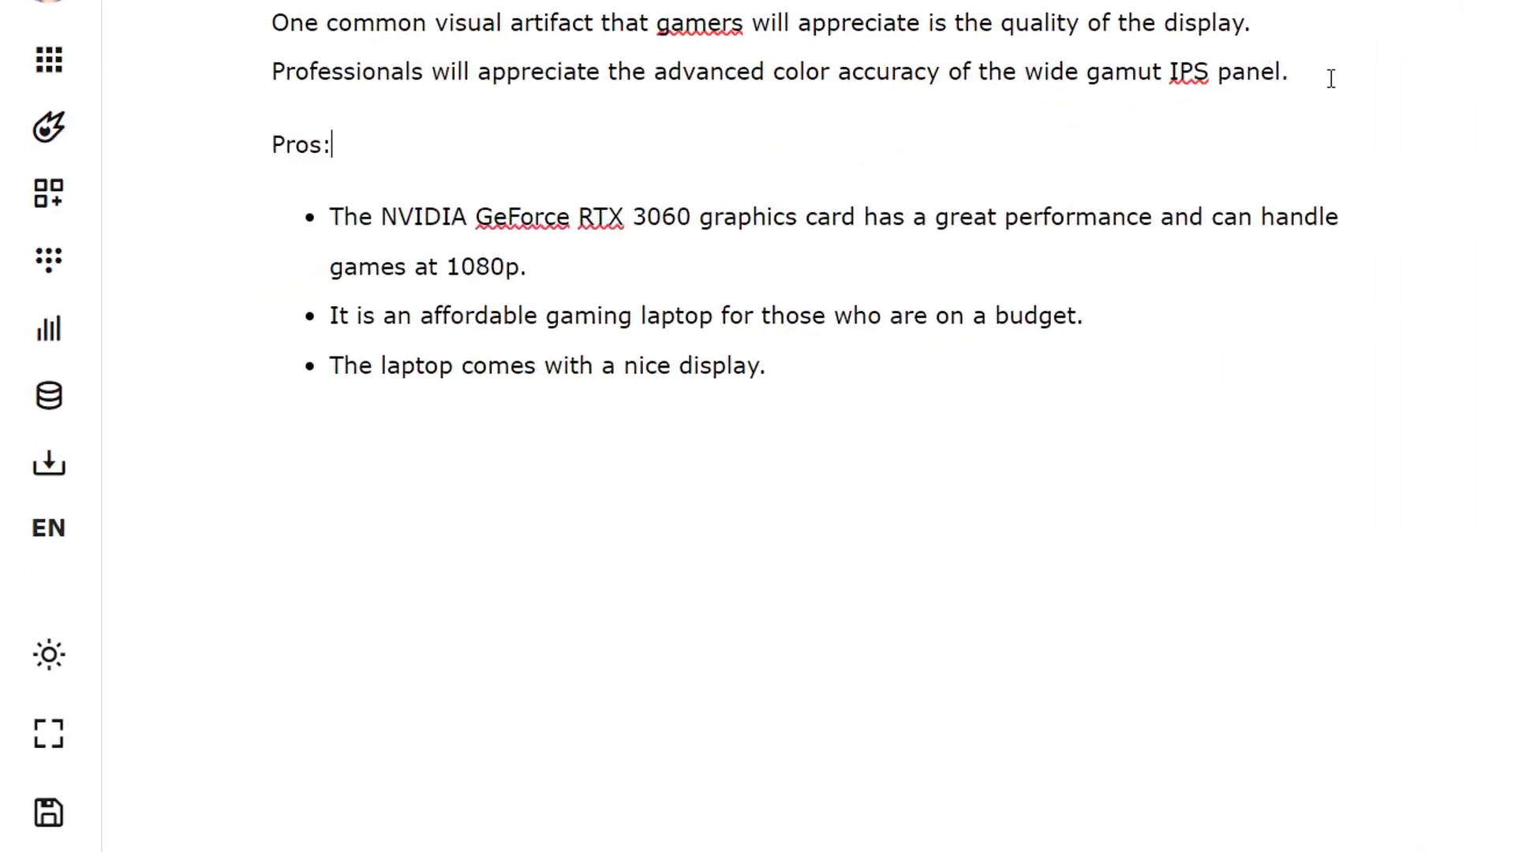
pyautogui.tripleClick(510, 143)
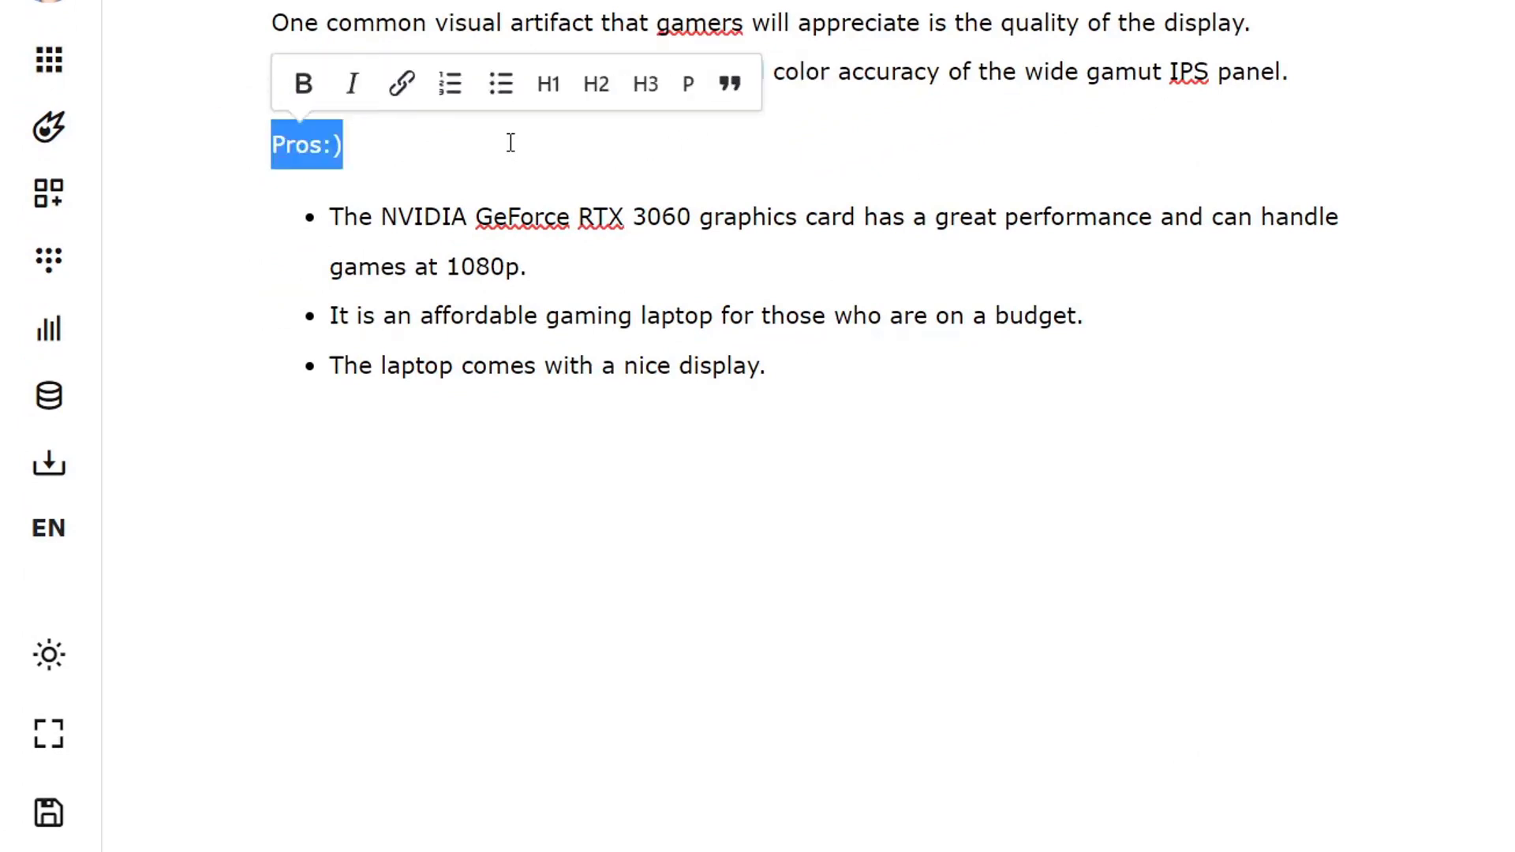
pyautogui.hotkey('ctrl', 'b')
# Add a bold "Cons:)" label on a new line below the pros list.
pyautogui.click(841, 353)
pyautogui.press('Return')
pyautogui.press('Return')
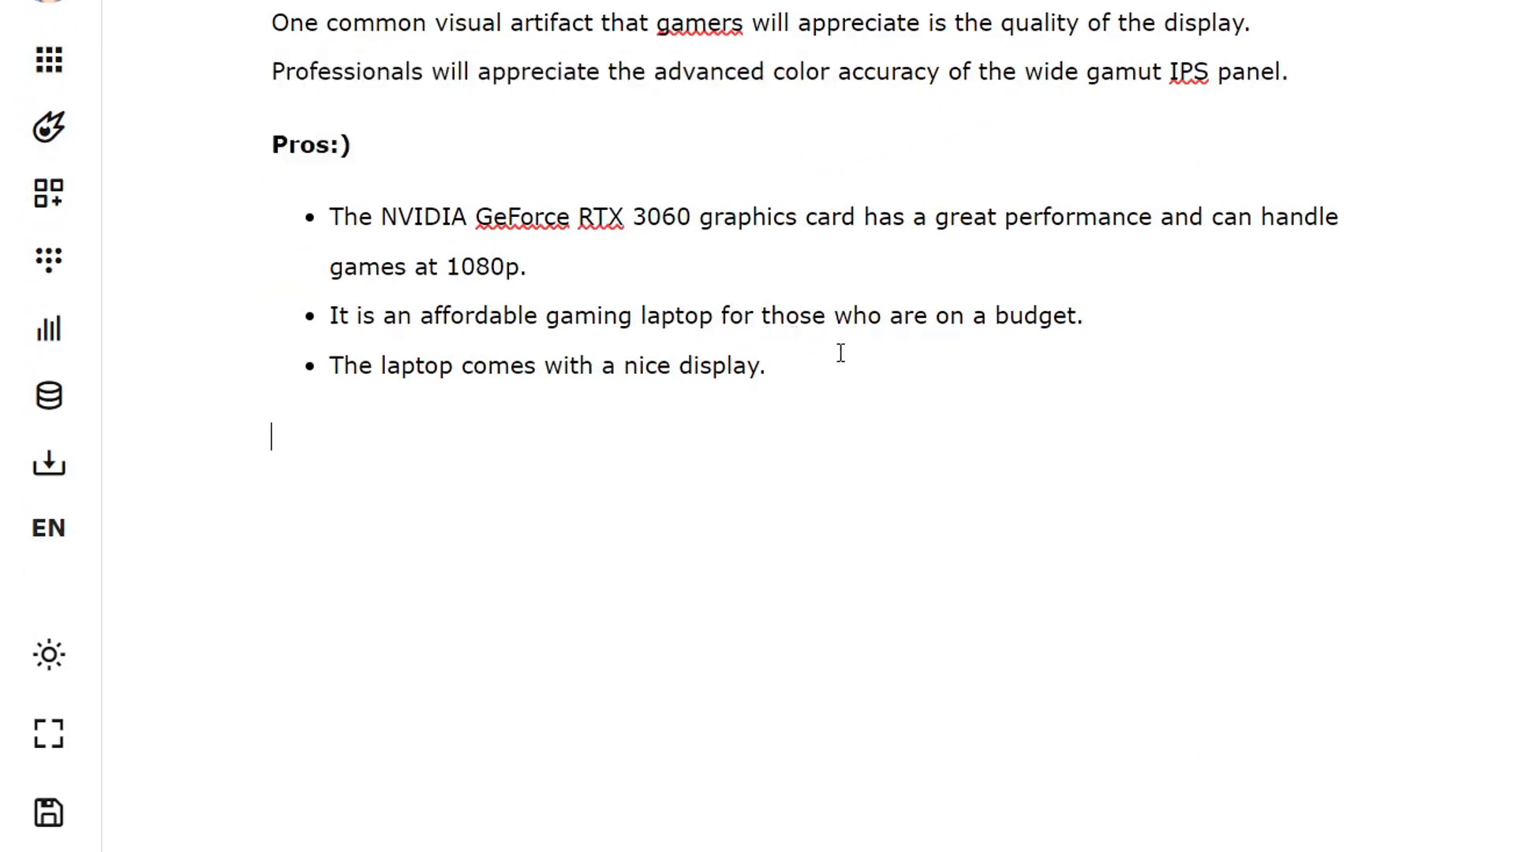
pyautogui.write('Cons:)')
pyautogui.tripleClick(372, 449)
pyautogui.hotkey('ctrl', 'v')
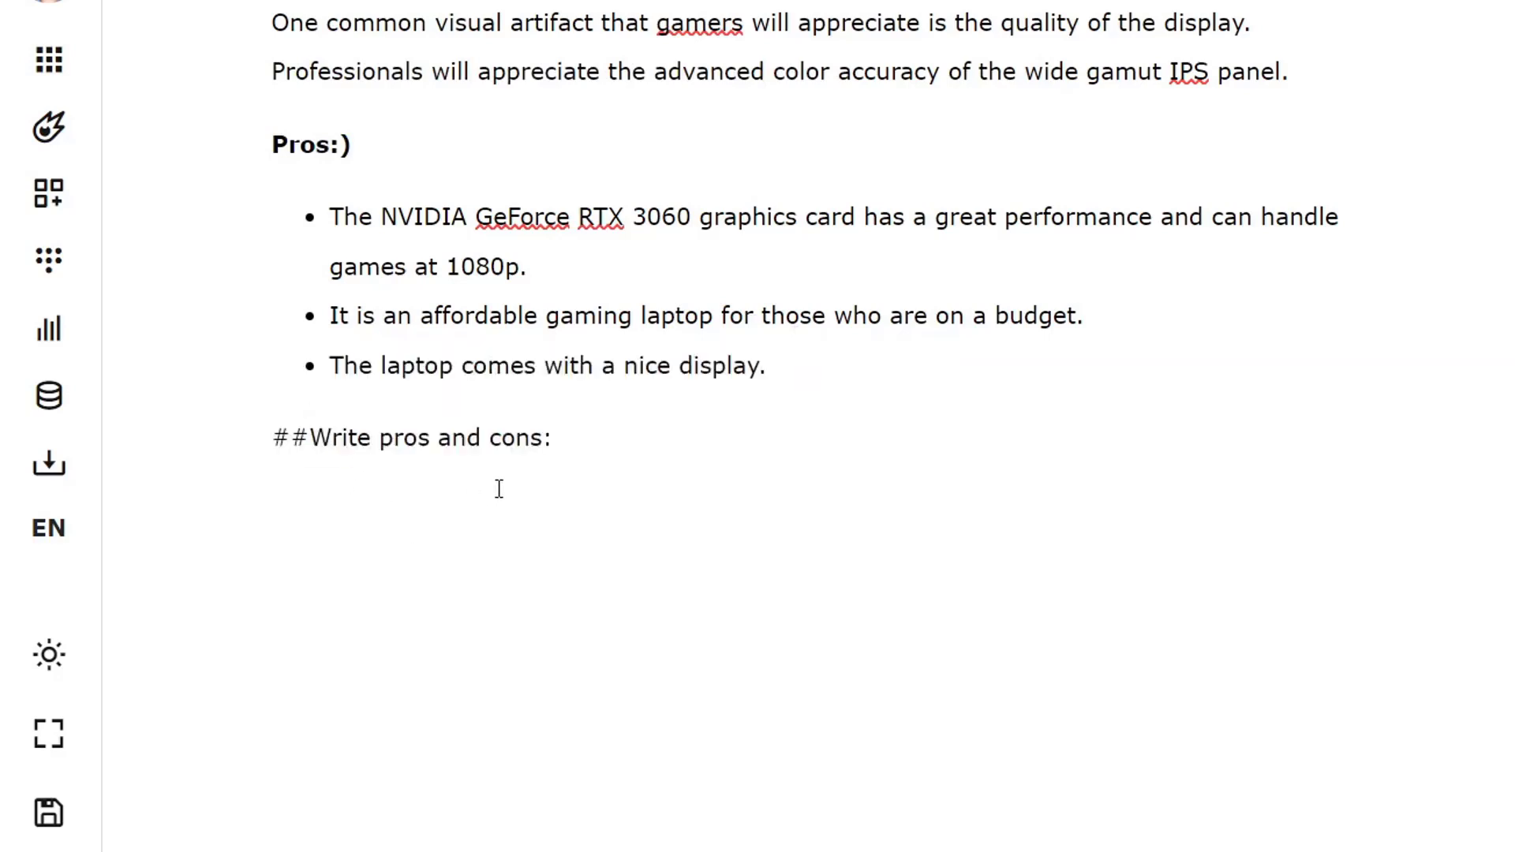
pyautogui.hotkey('ctrl', 'z')
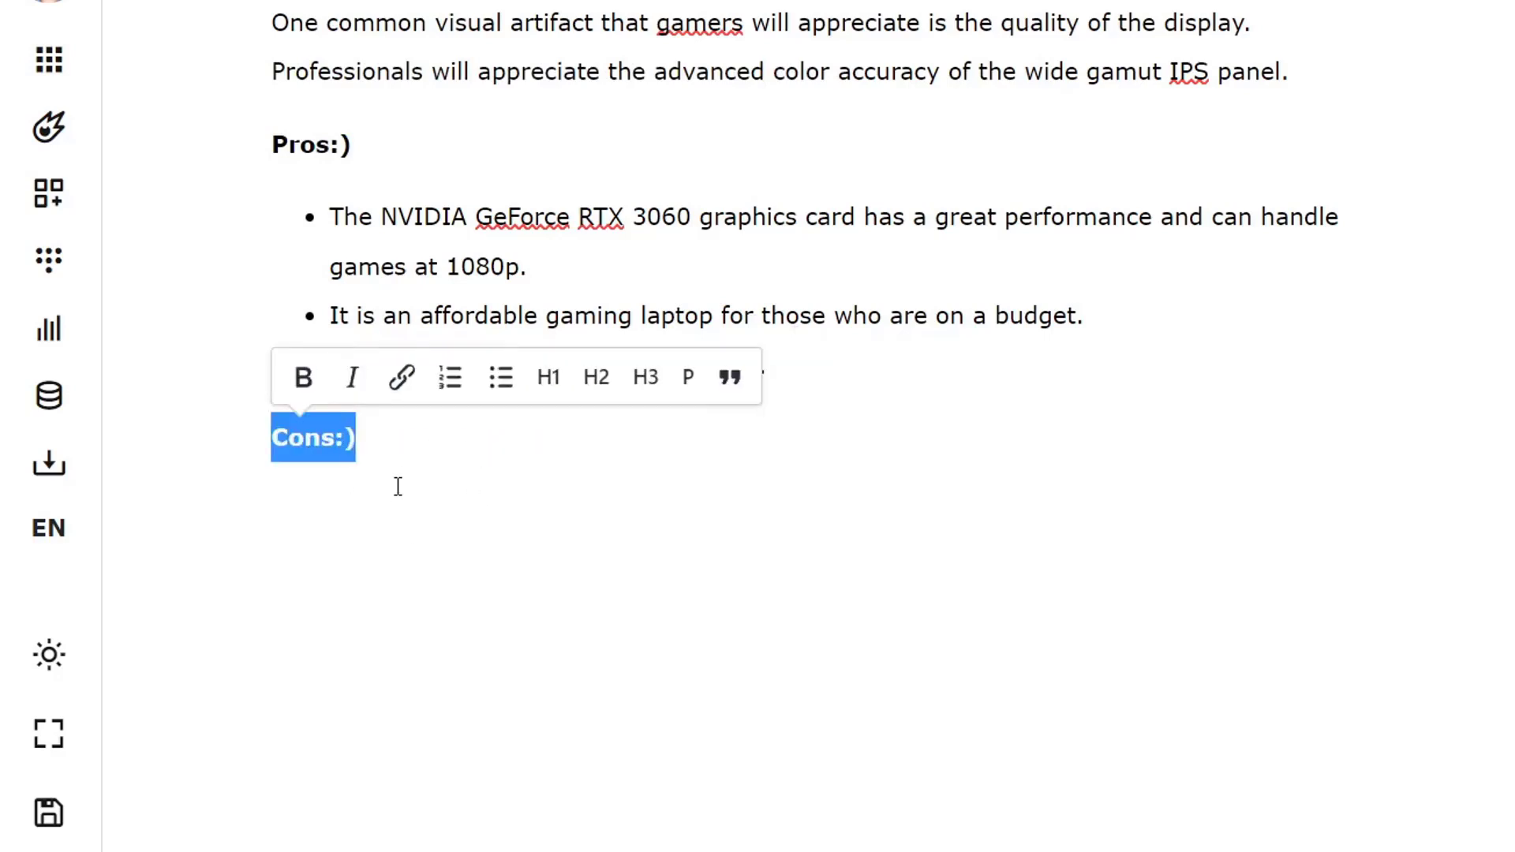
# Add the instruction line "Write pros and cons of this product" below the "Cons:)" label.
pyautogui.click(400, 484)
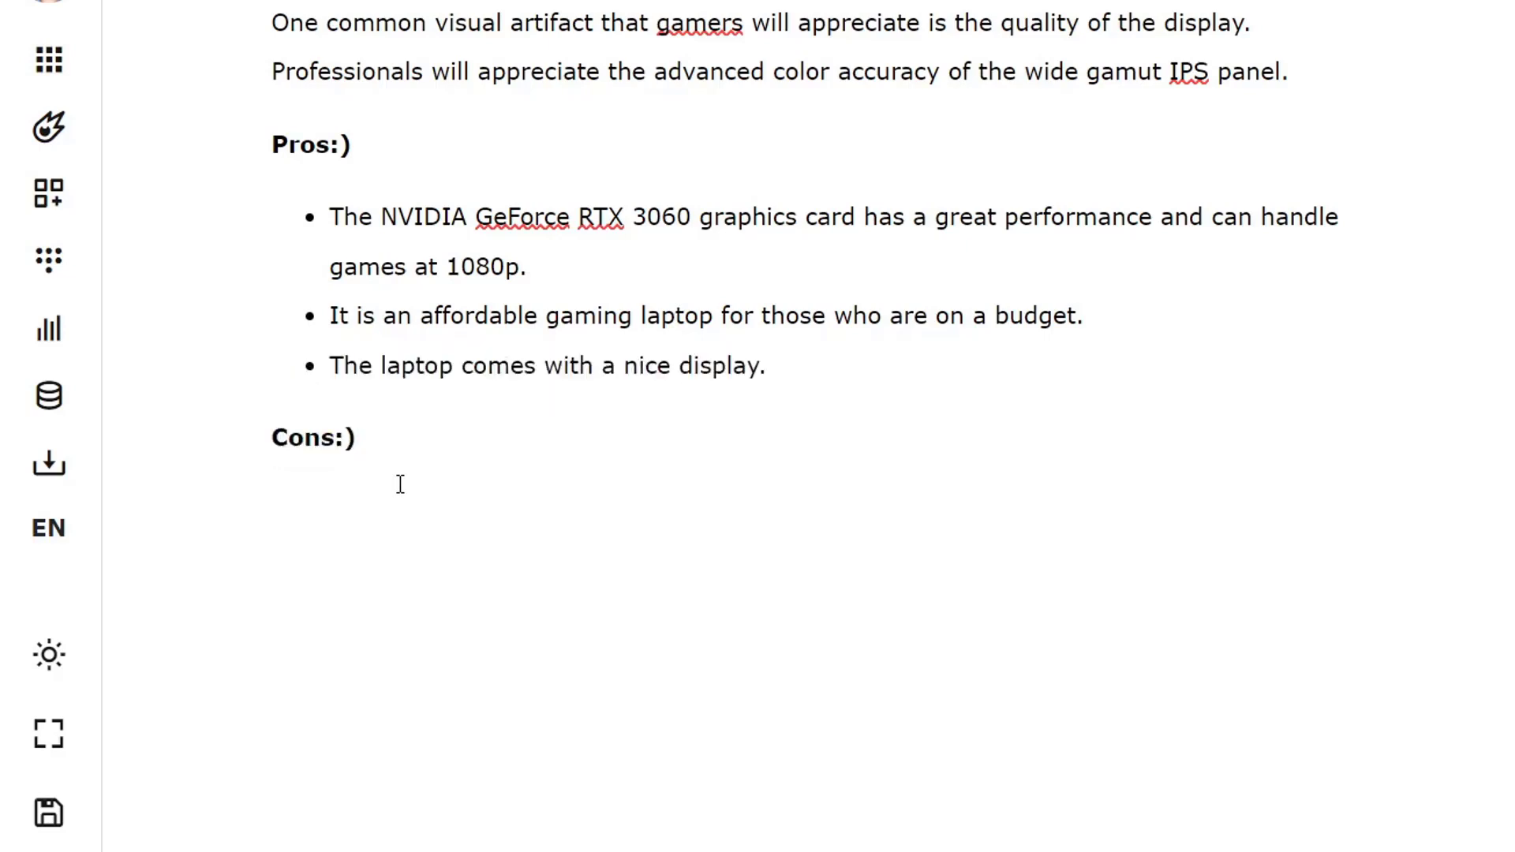
pyautogui.write('##Write pros and cons:')
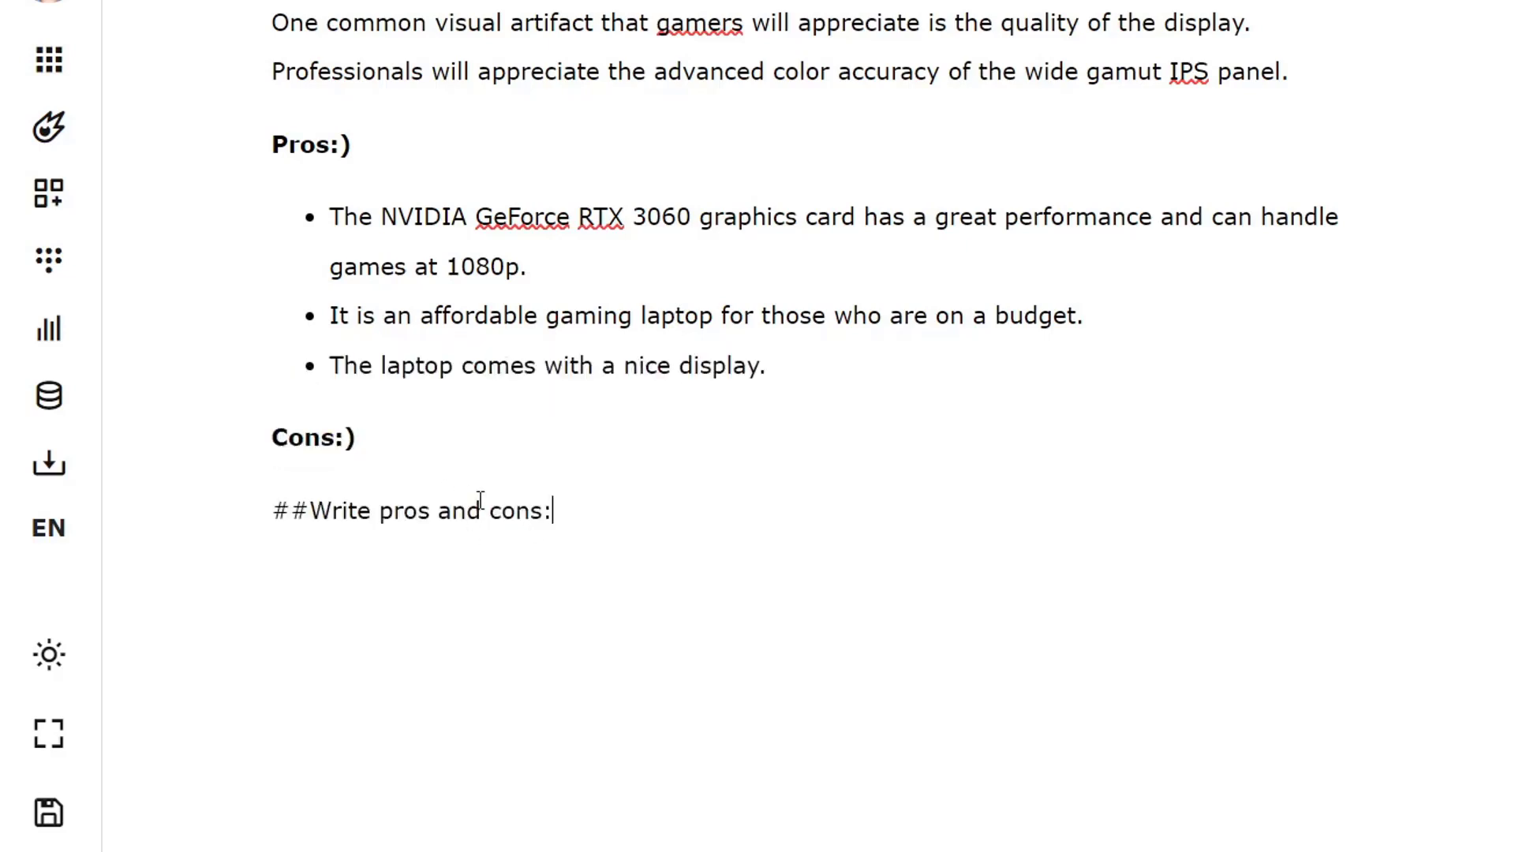
pyautogui.click(308, 510)
pyautogui.press('BackSpace')
pyautogui.press('BackSpace')
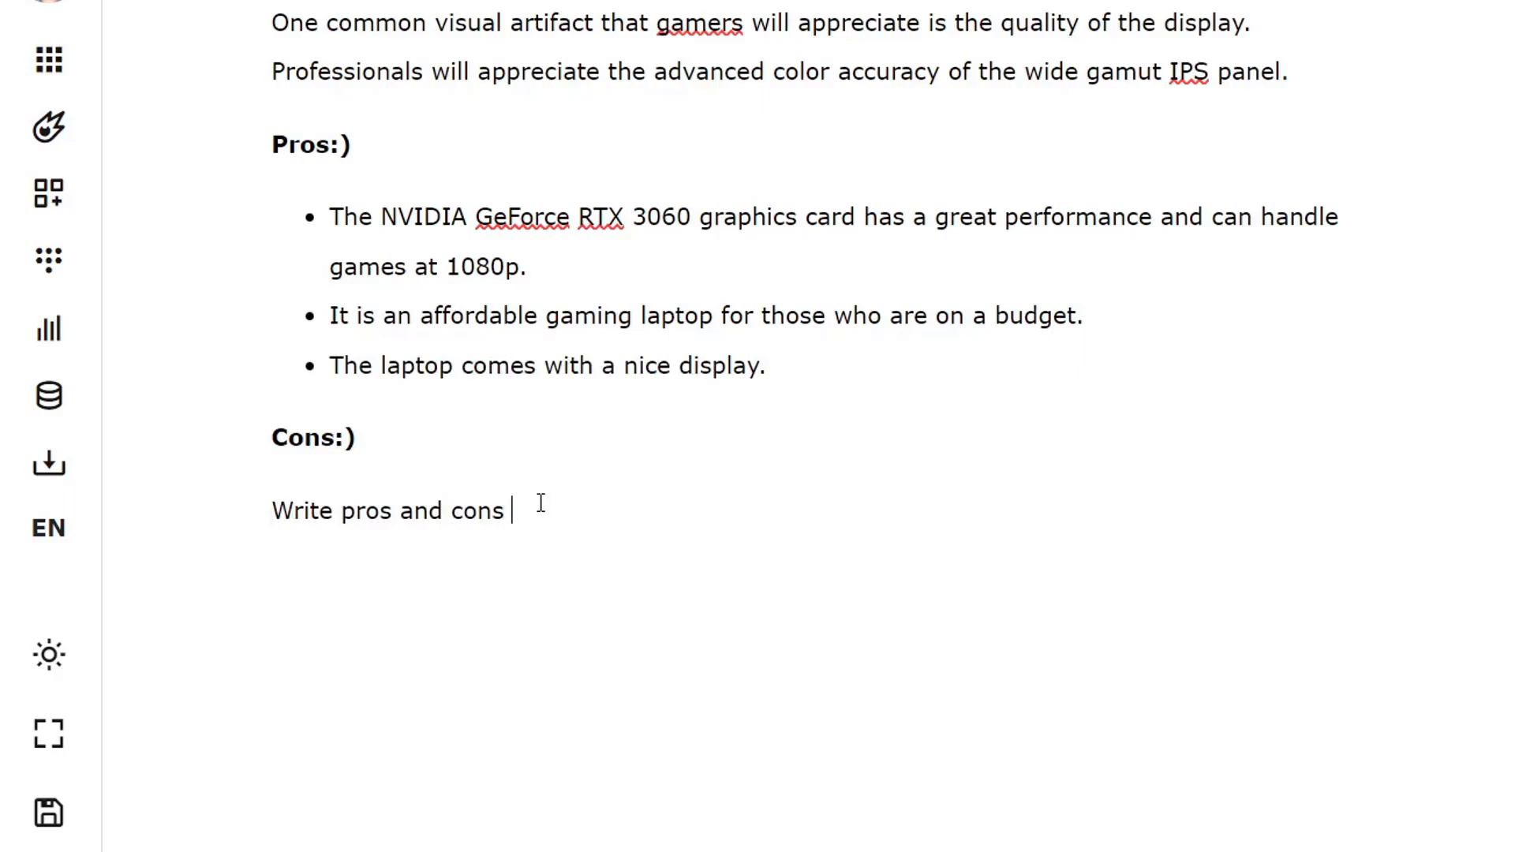
pyautogui.write('of this product')
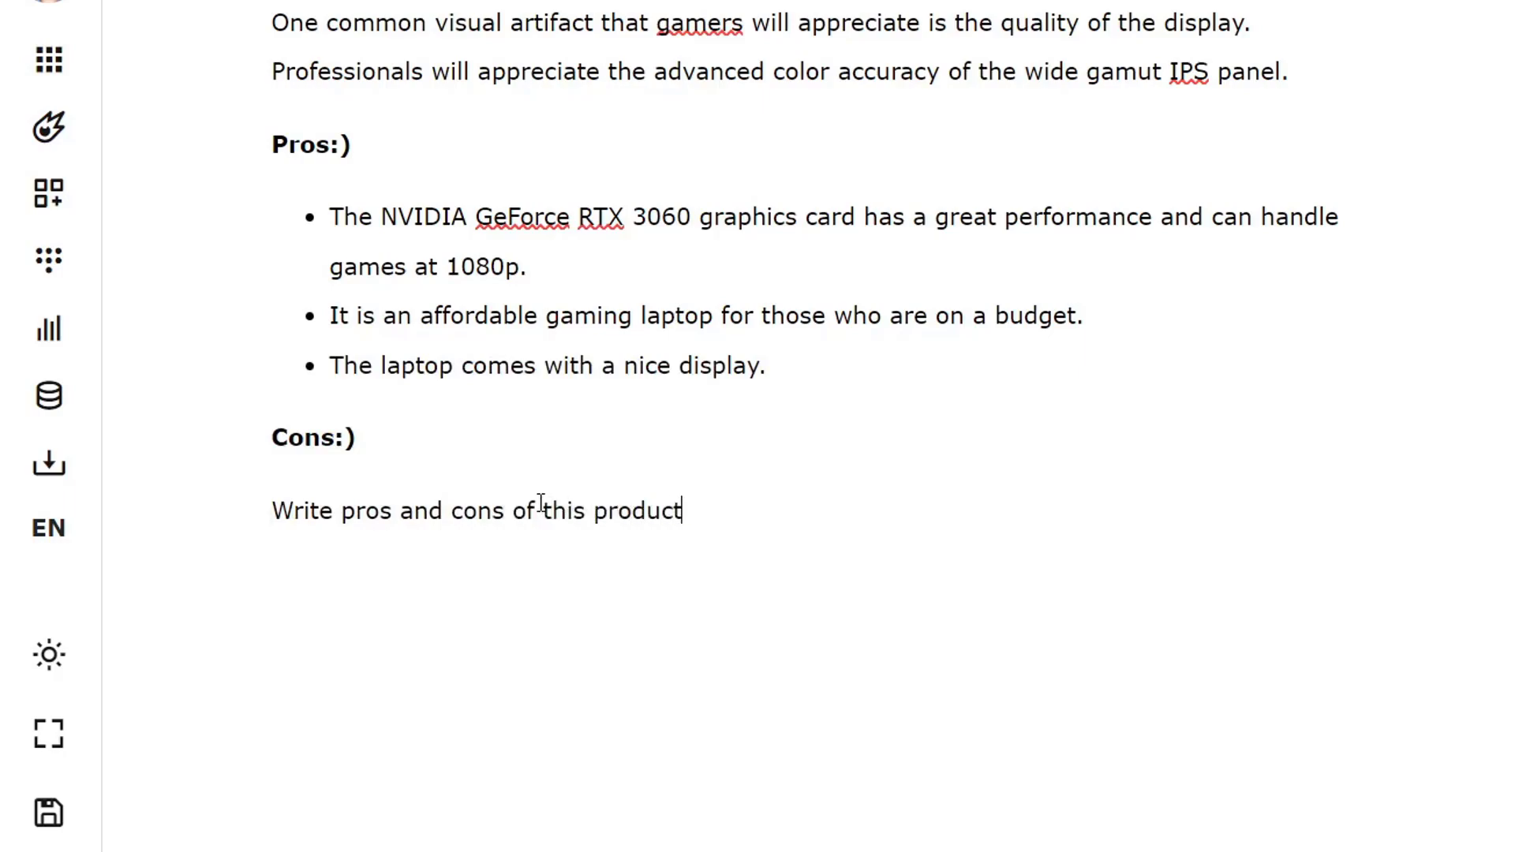
# Run the Command tool on the instruction line and review the generated pros and cons.
pyautogui.tripleClick(682, 517)
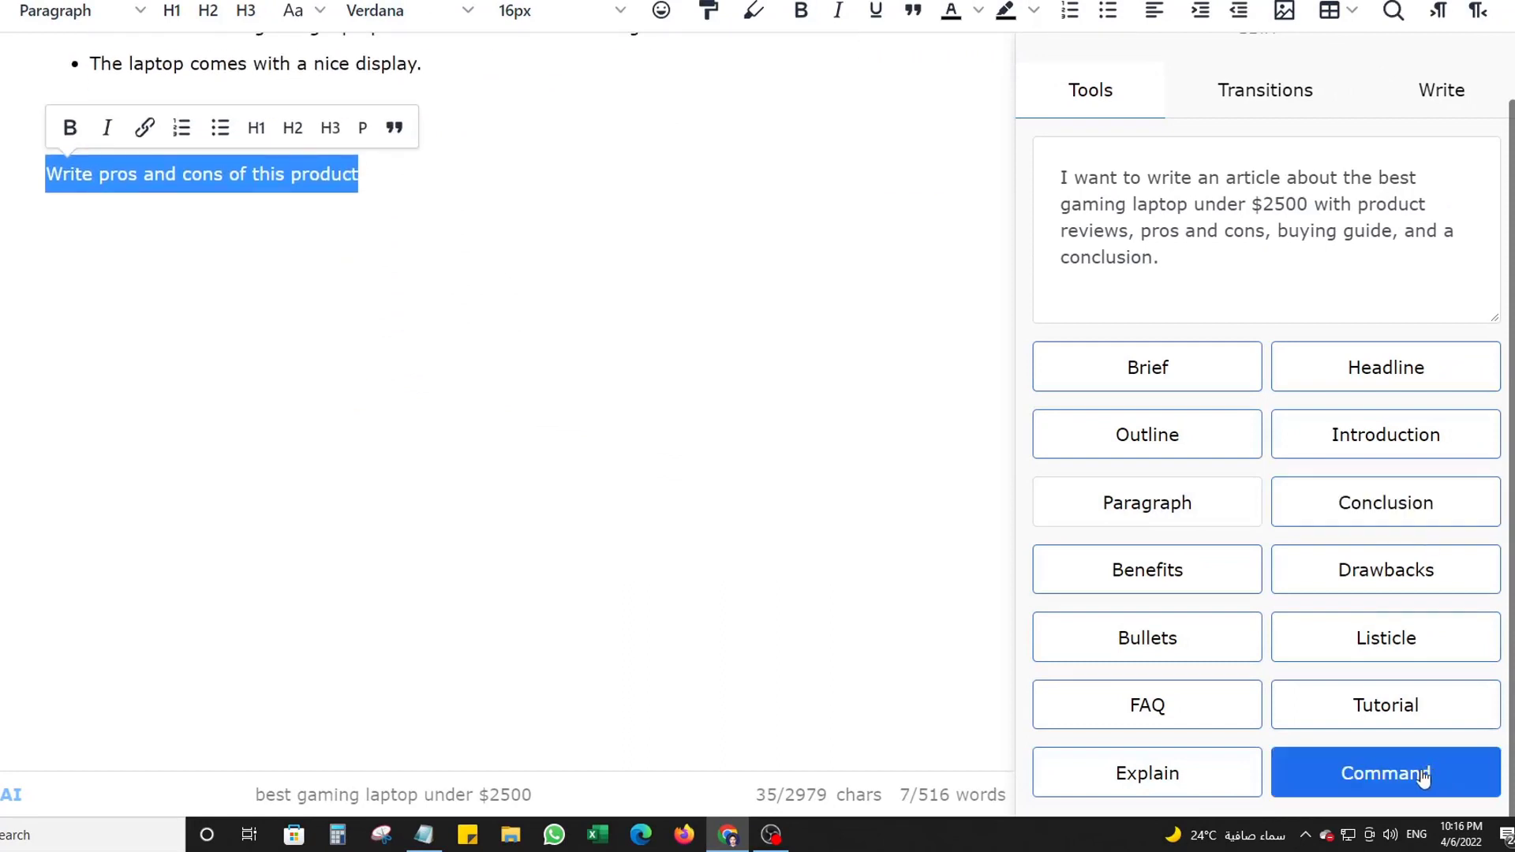
pyautogui.scroll(2, 774, 429)
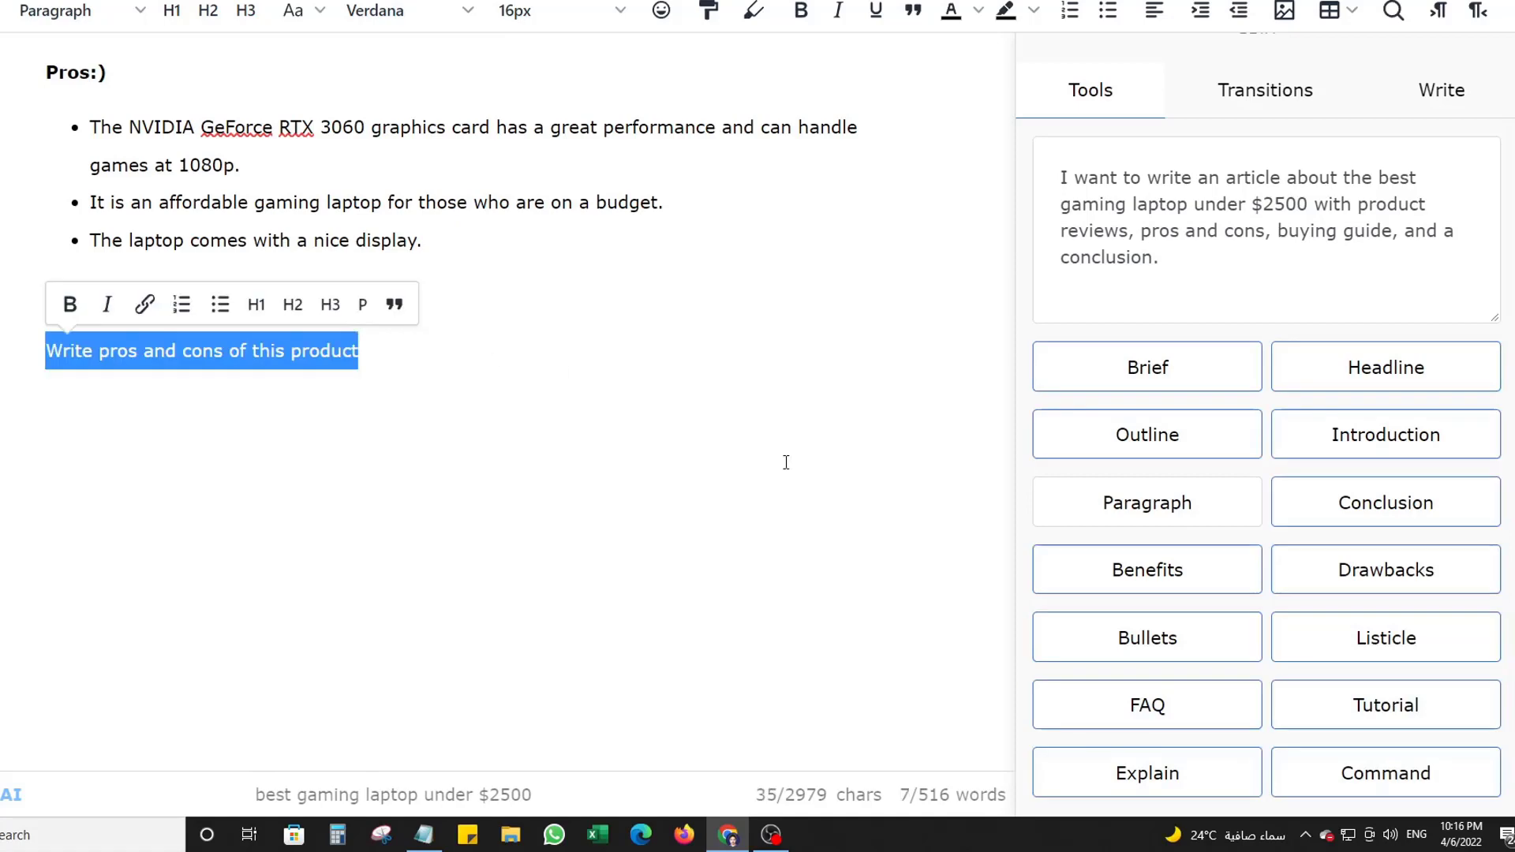
pyautogui.click(1356, 755)
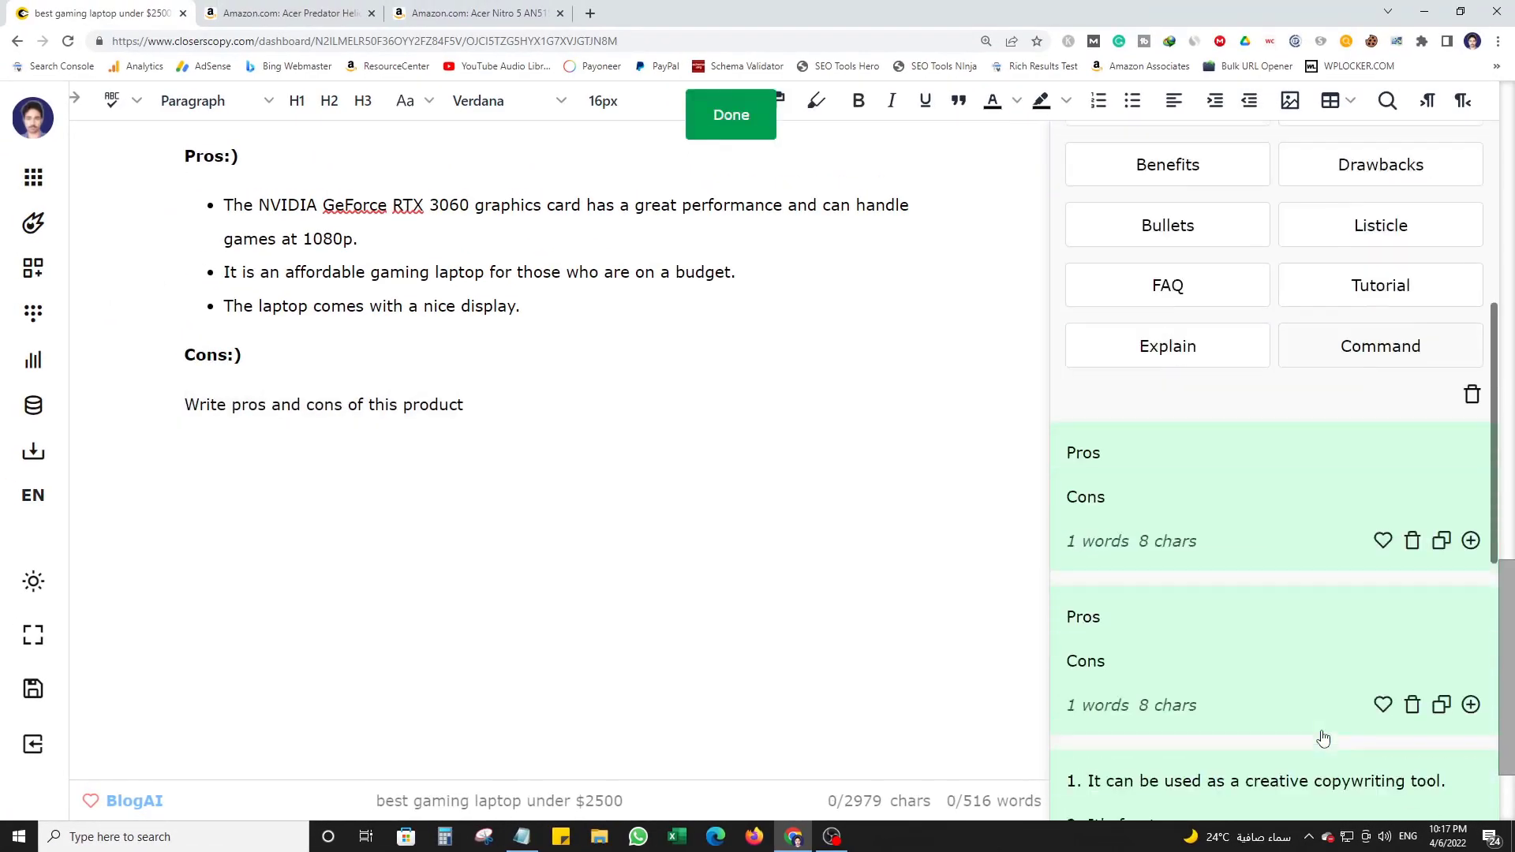
pyautogui.scroll(-5, 1302, 552)
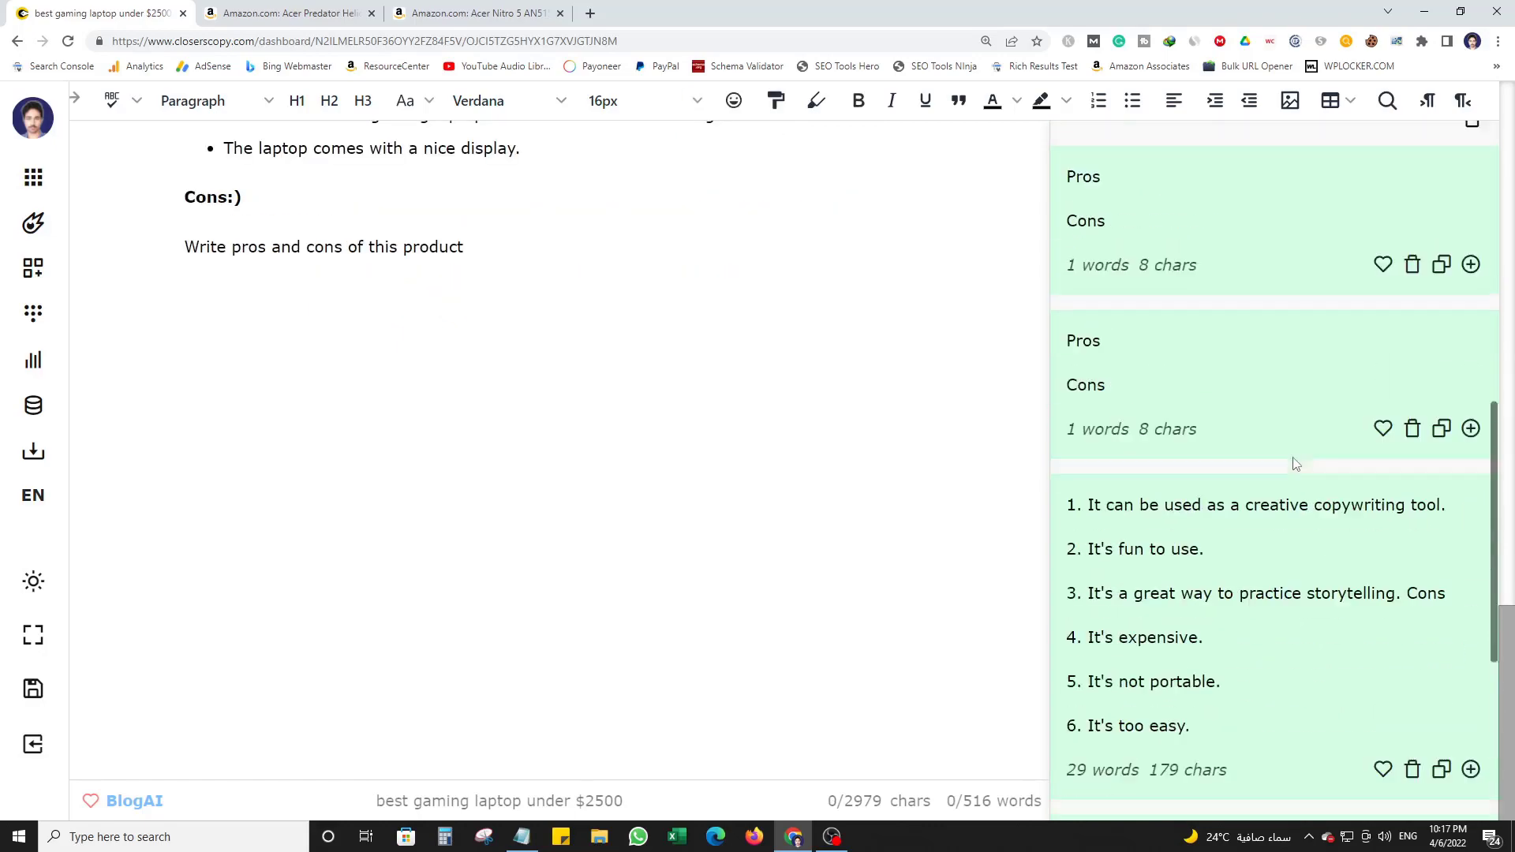
pyautogui.scroll(5, 771, 524)
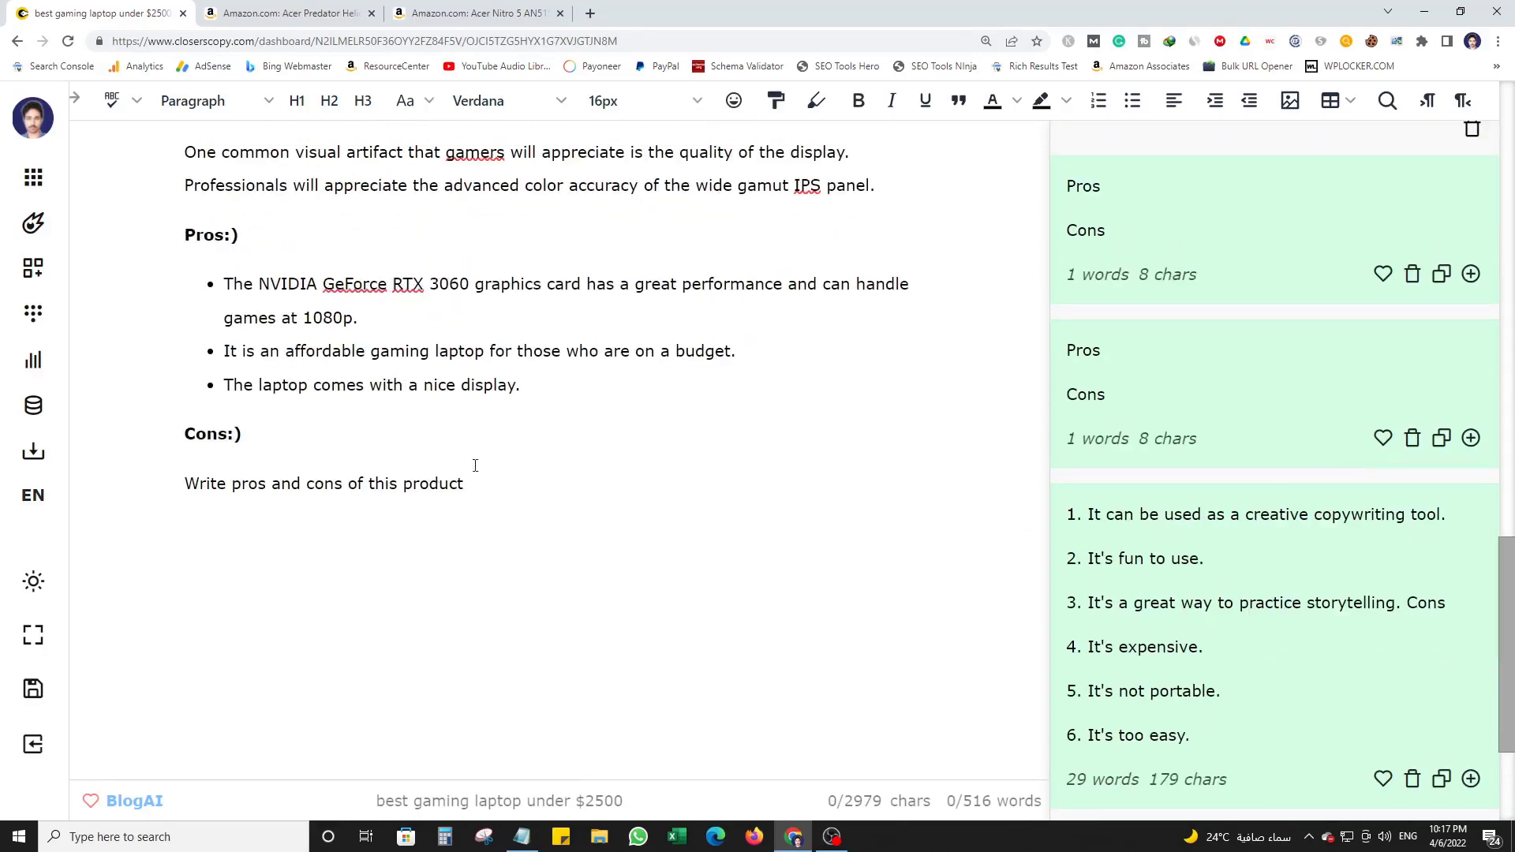
# Switch to the Amazon page of the Acer Predator Helios 300 and look at its 5-star customer reviews.
pyautogui.click(260, 12)
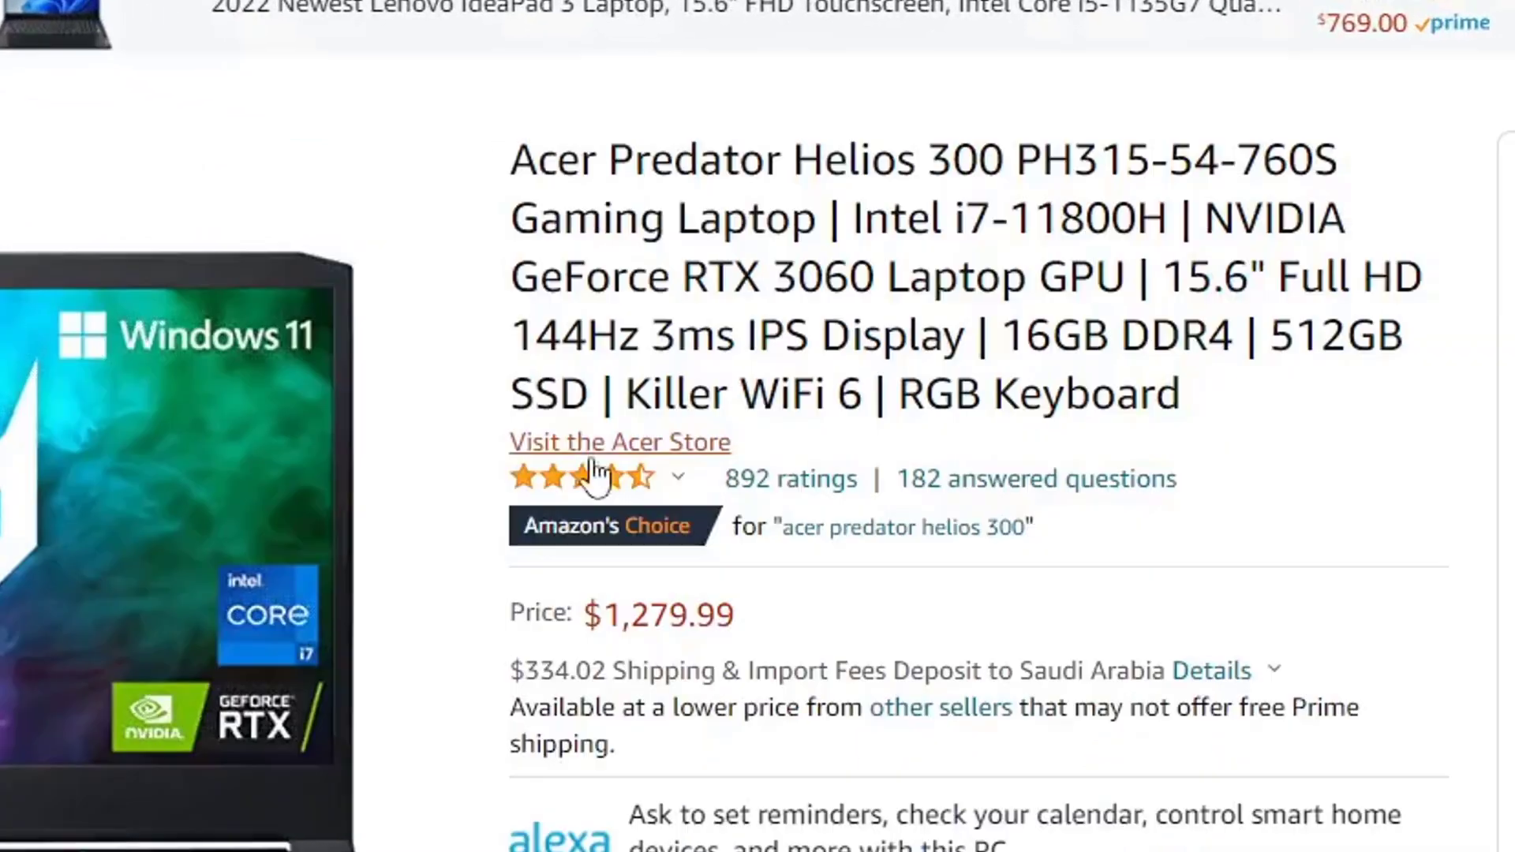
pyautogui.moveTo(753, 349)
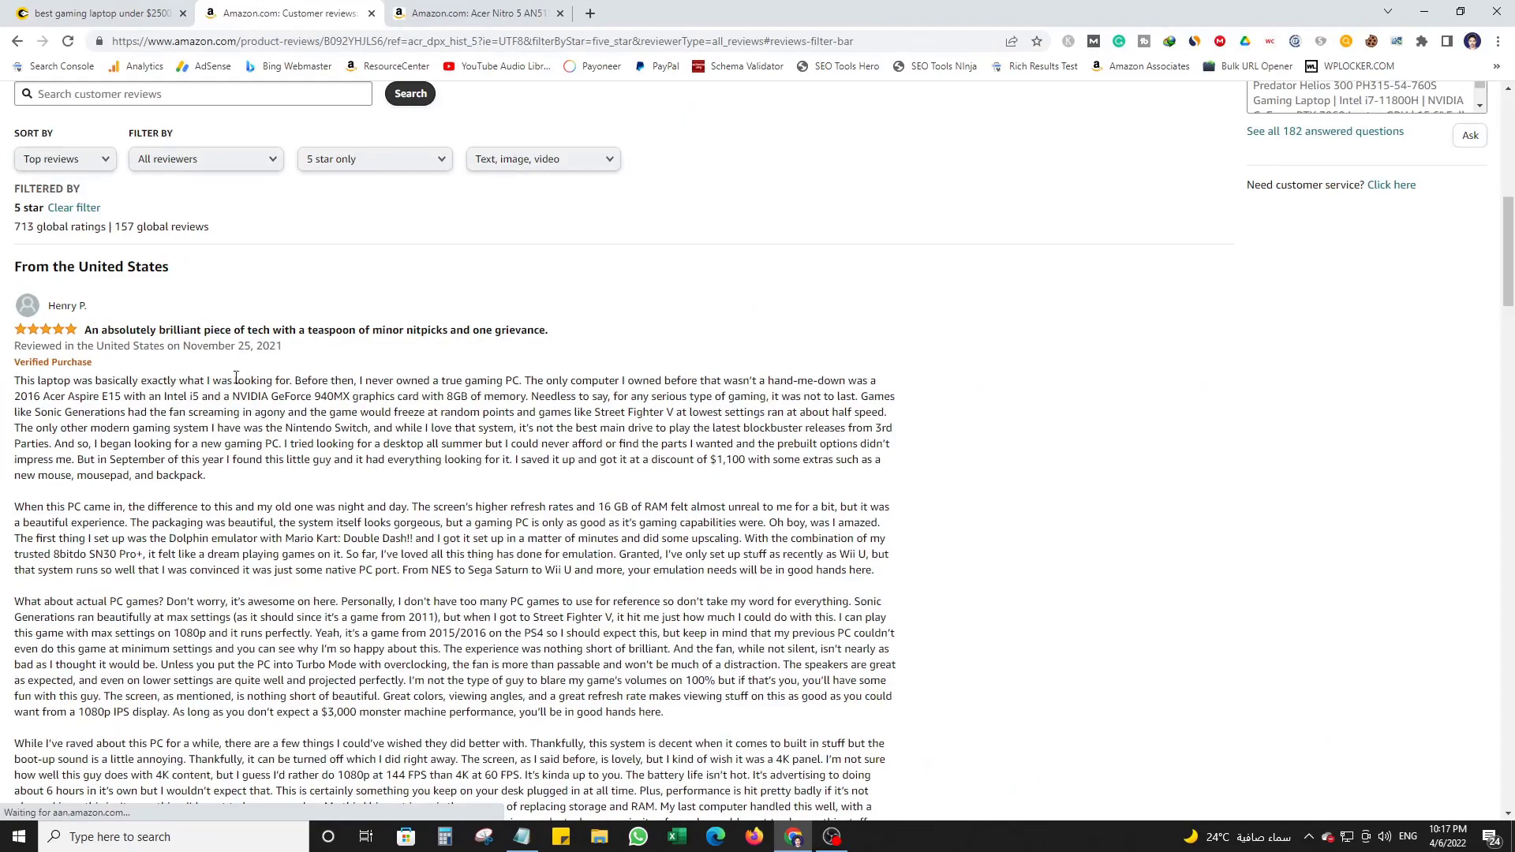
pyautogui.scroll(5, 236, 377)
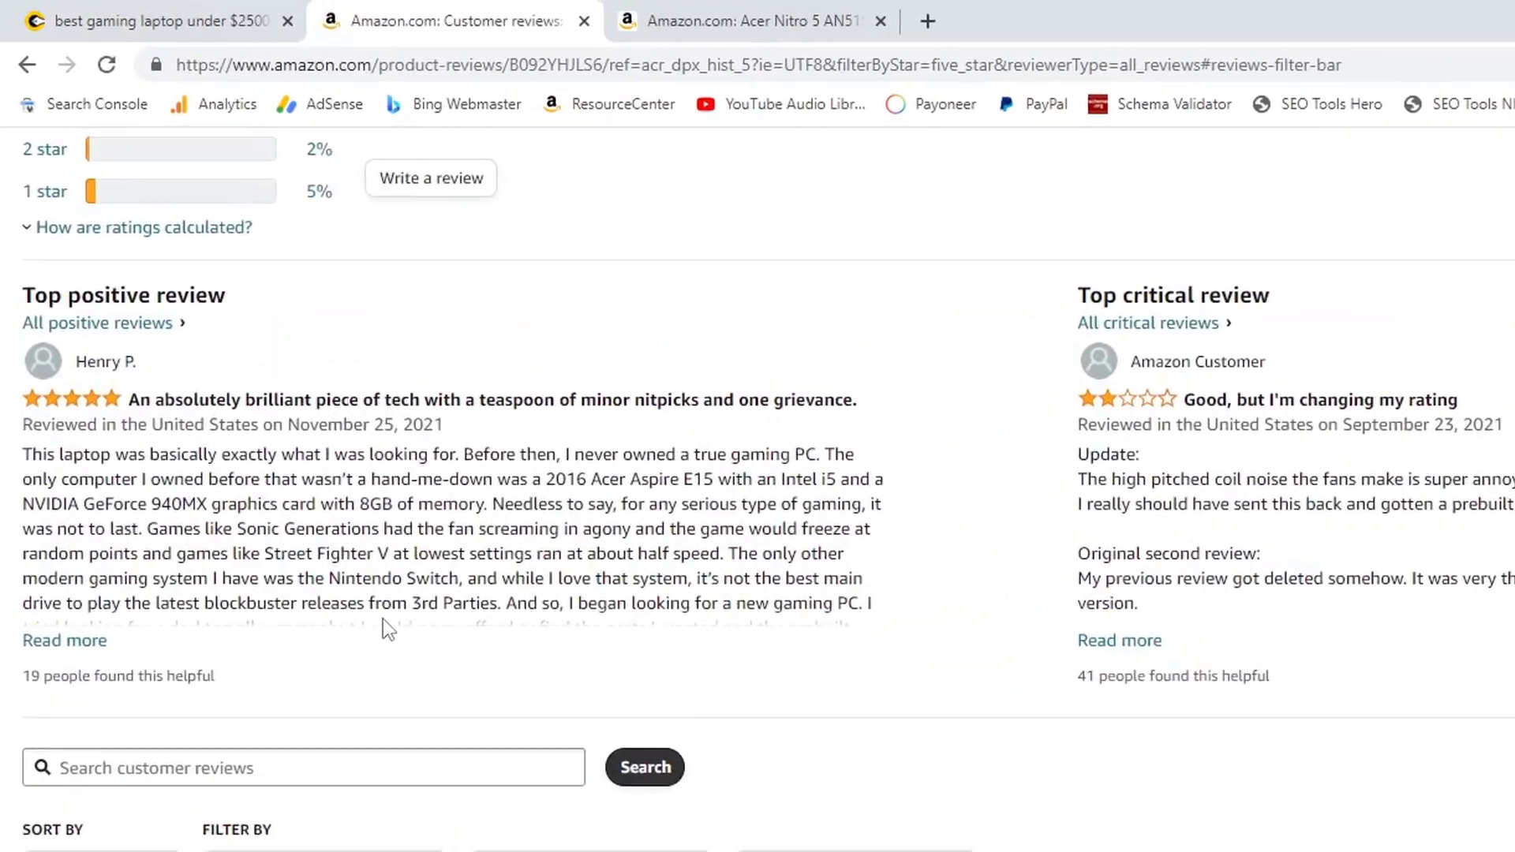
pyautogui.scroll(6, 430, 636)
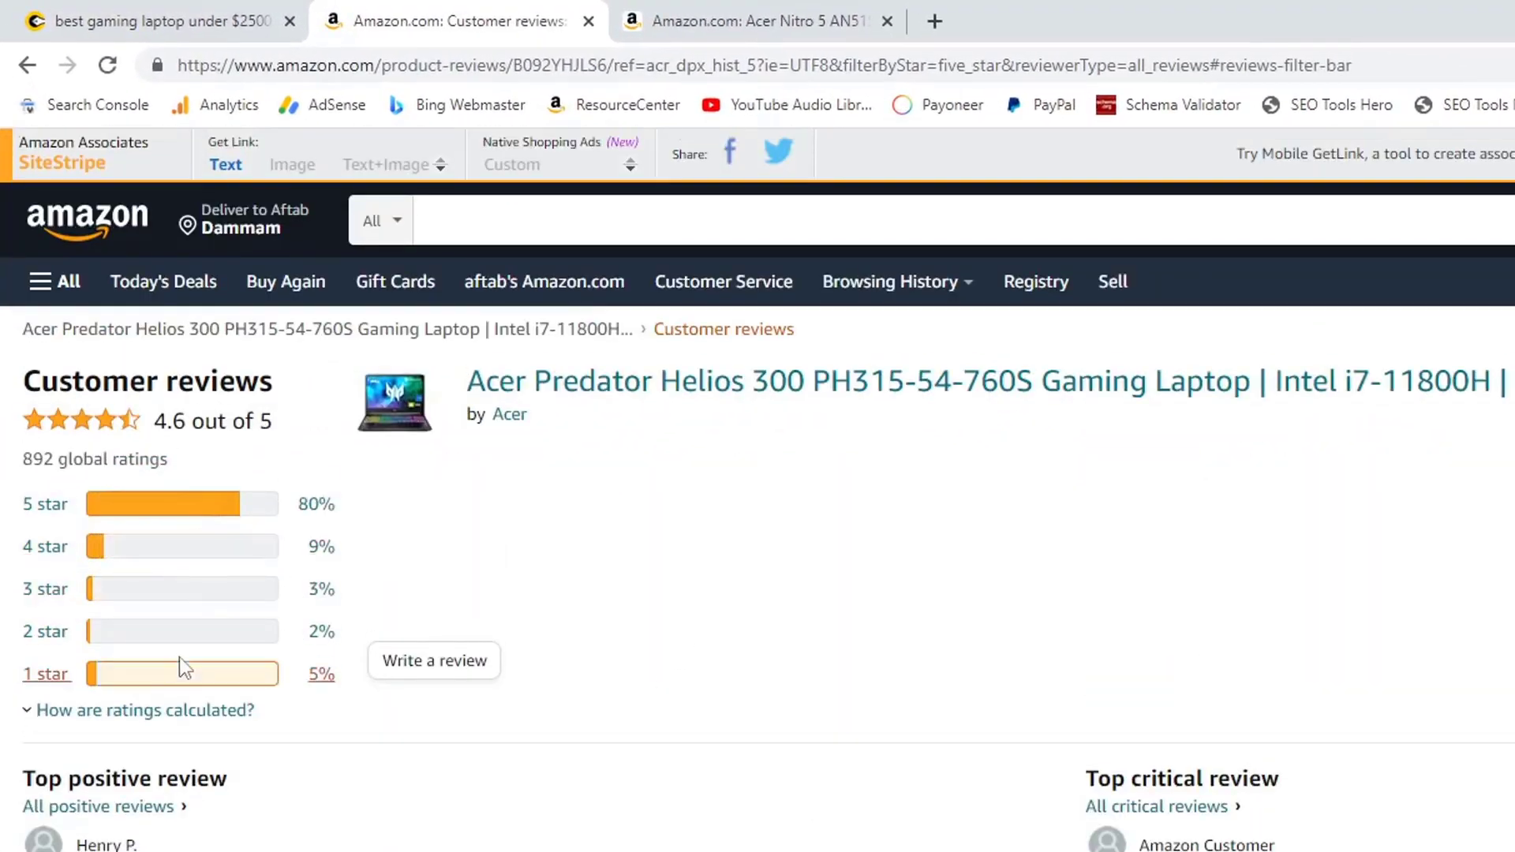
# Filter the laptop's customer reviews to 1 star only and read through them for drawbacks.
pyautogui.click(166, 675)
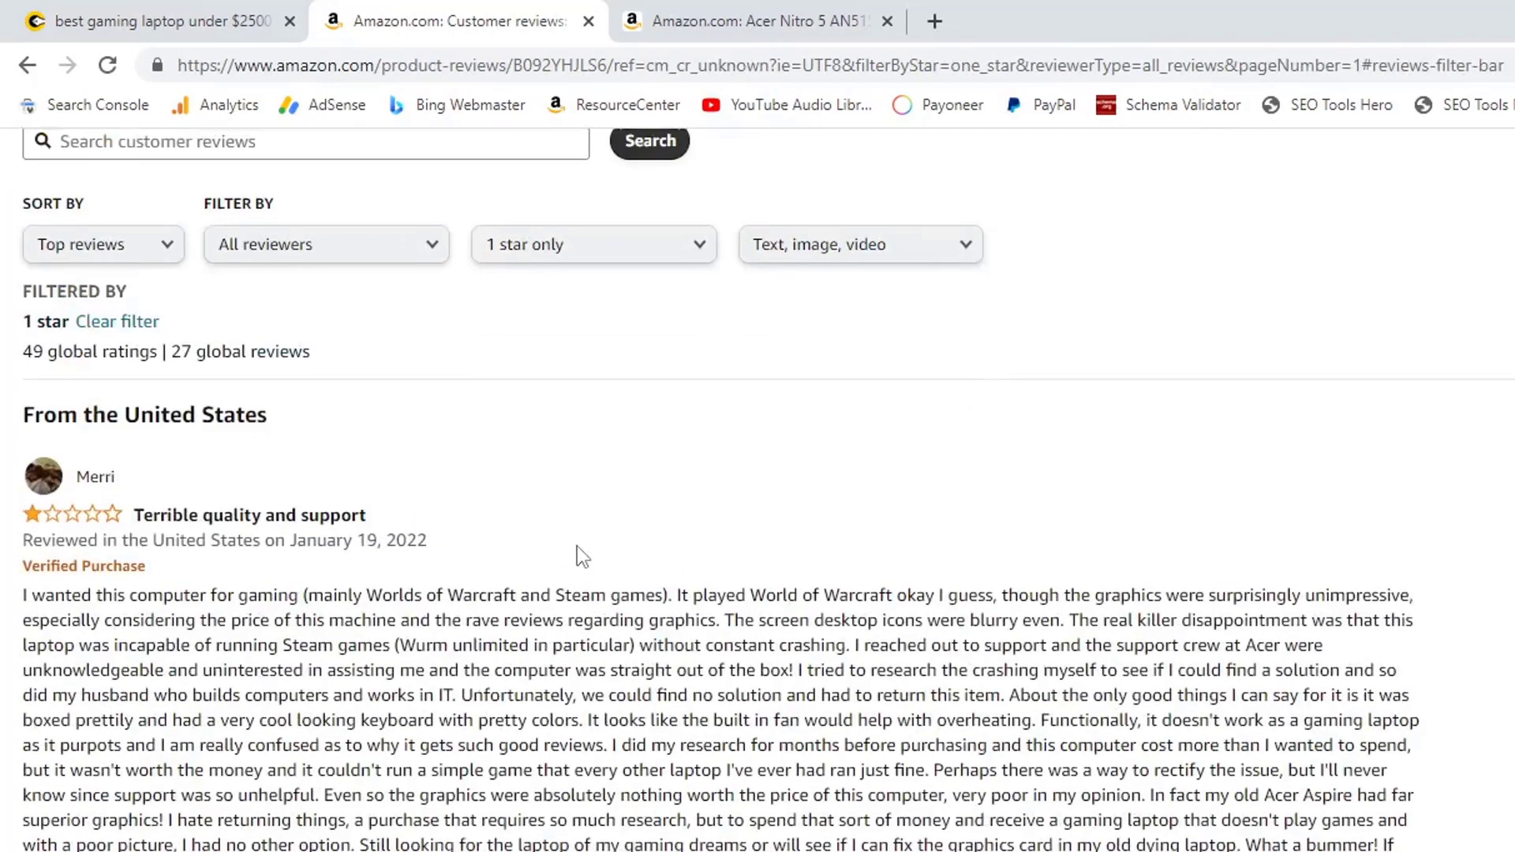
pyautogui.scroll(-4, 576, 553)
pyautogui.scroll(-1, 575, 600)
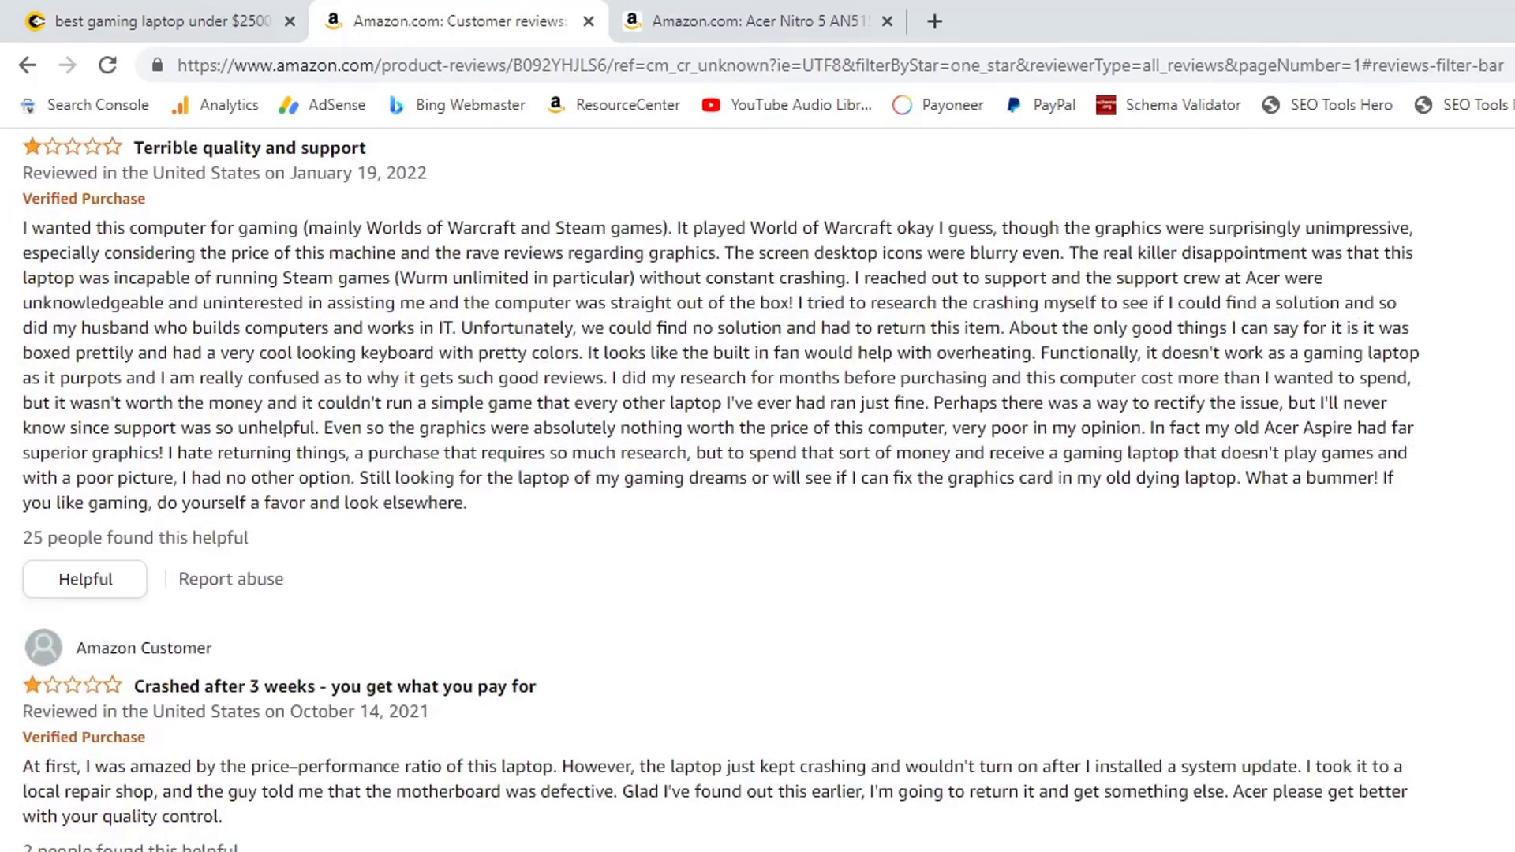
pyautogui.scroll(-6, 758, 474)
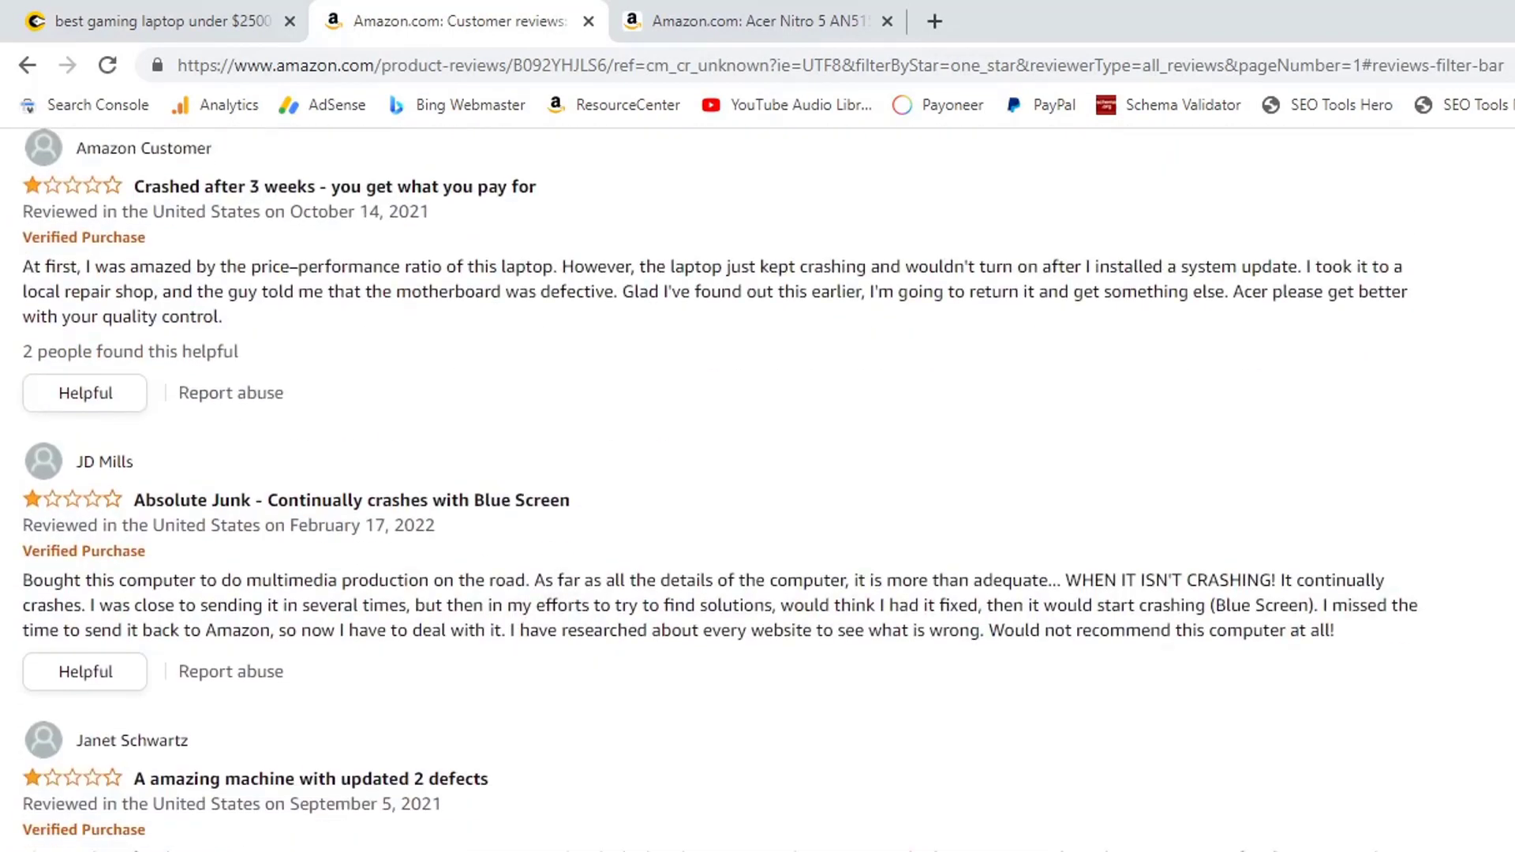
pyautogui.scroll(-7, 711, 615)
pyautogui.scroll(15, 978, 495)
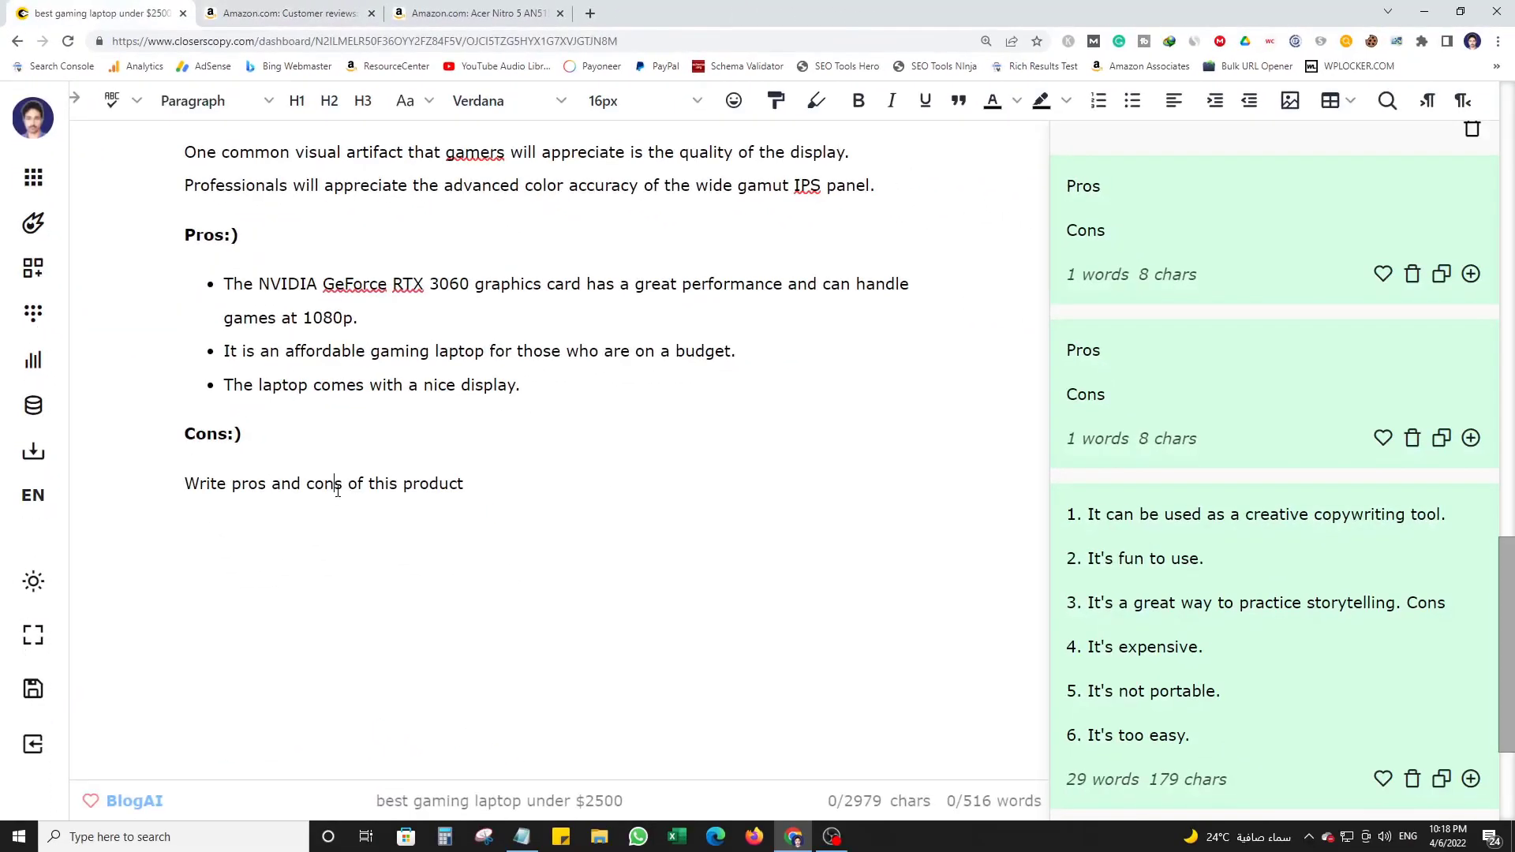
# Replace the instruction line under "Cons:)" in the ClosersCopy article with "Not ideal for all purposes" and format it as a bullet.
pyautogui.tripleClick(337, 489)
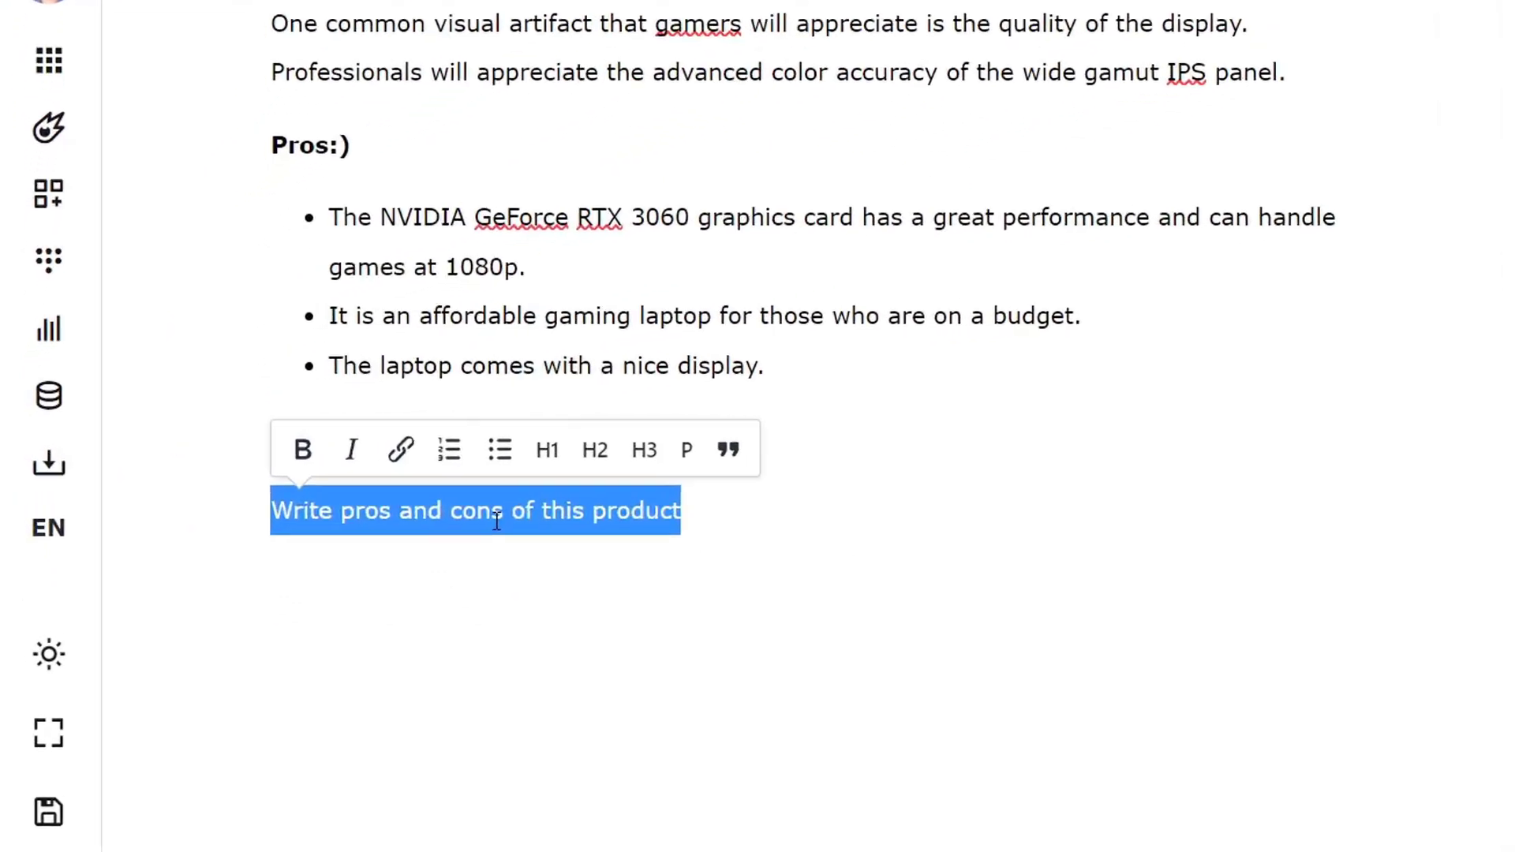
pyautogui.write('Not ideal fo')
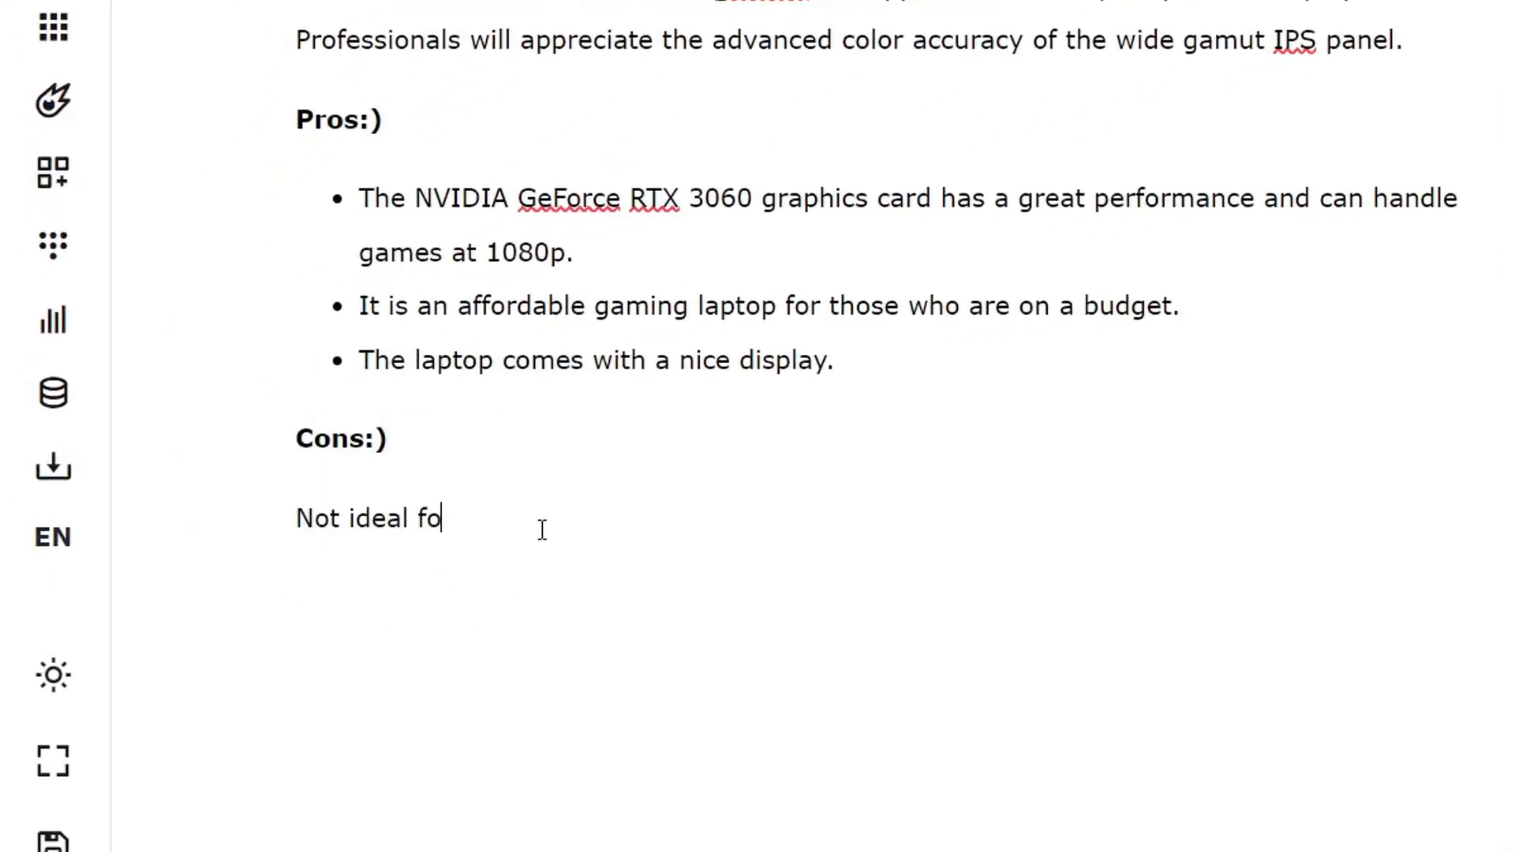
pyautogui.write('r all purposes')
pyautogui.tripleClick(543, 528)
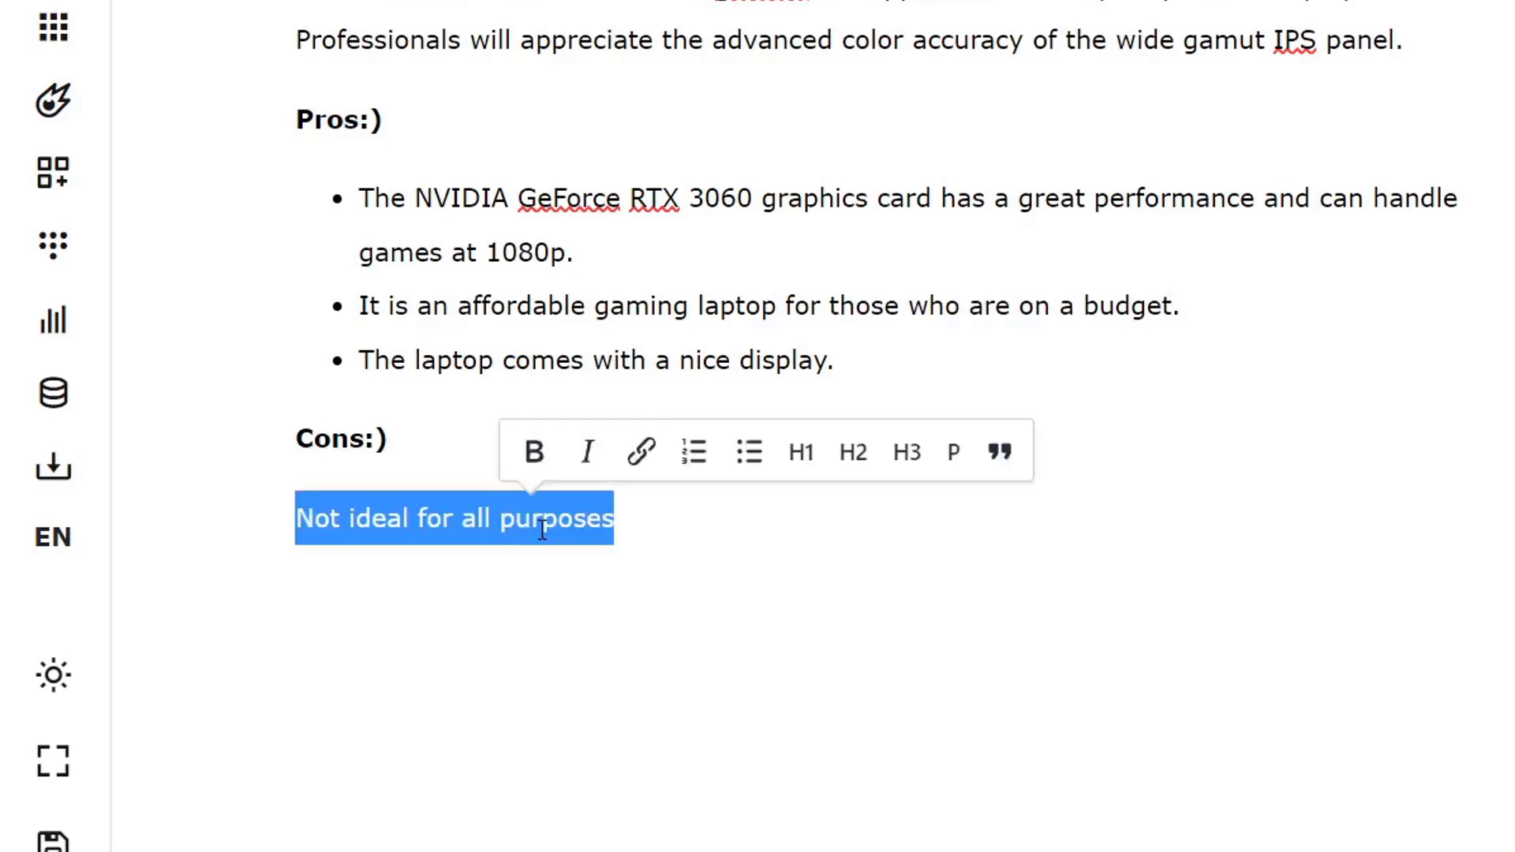
pyautogui.click(544, 451)
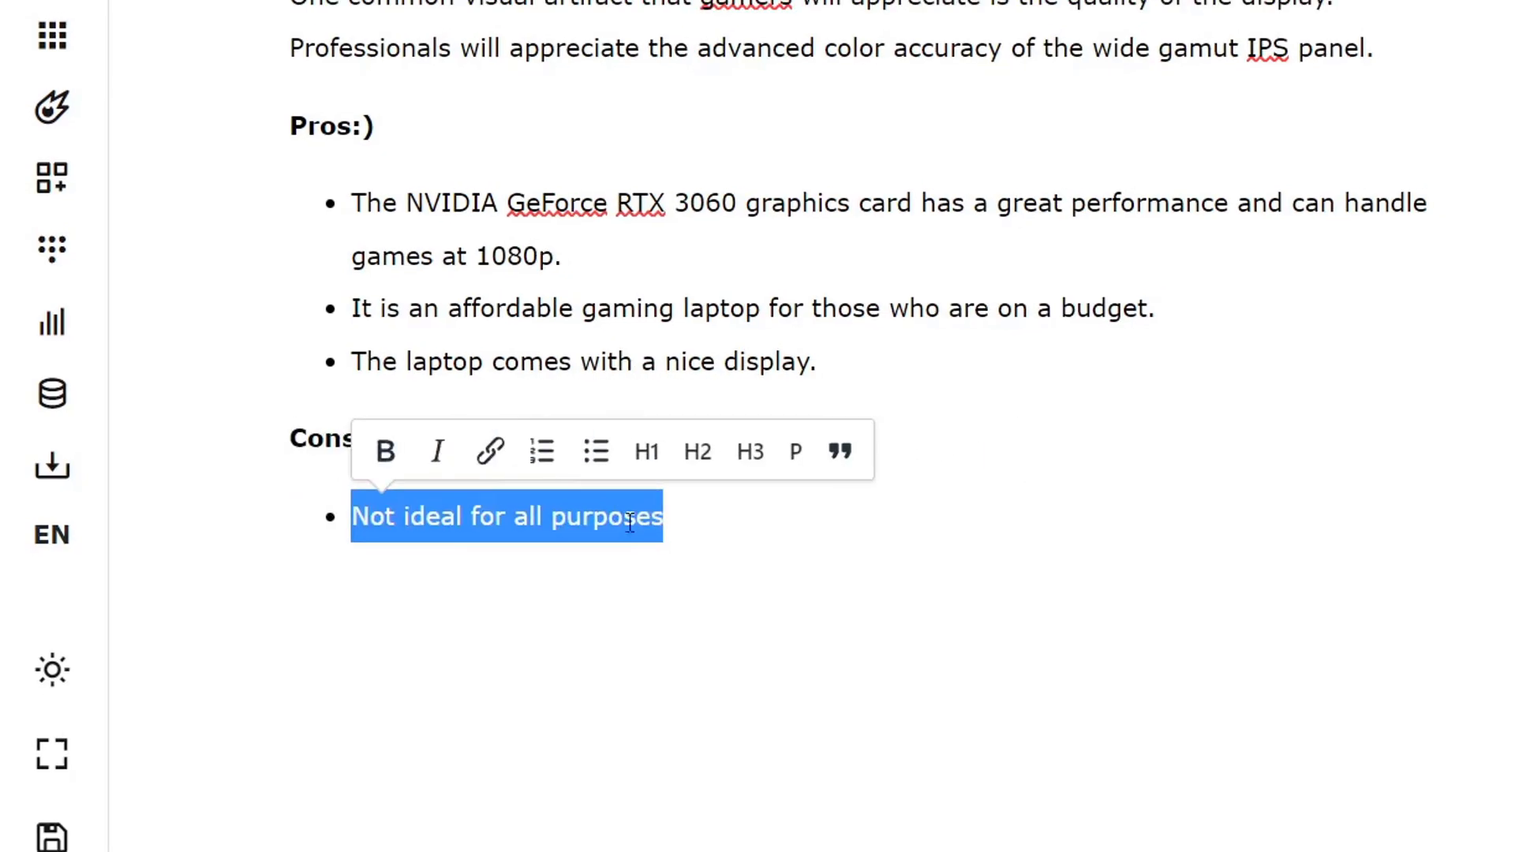
# Paste the Acer Nitro 5 AN515-55-53E5 product title and its Amazon feature bullets below the "Not ideal for all purposes" bullet.
pyautogui.click(714, 522)
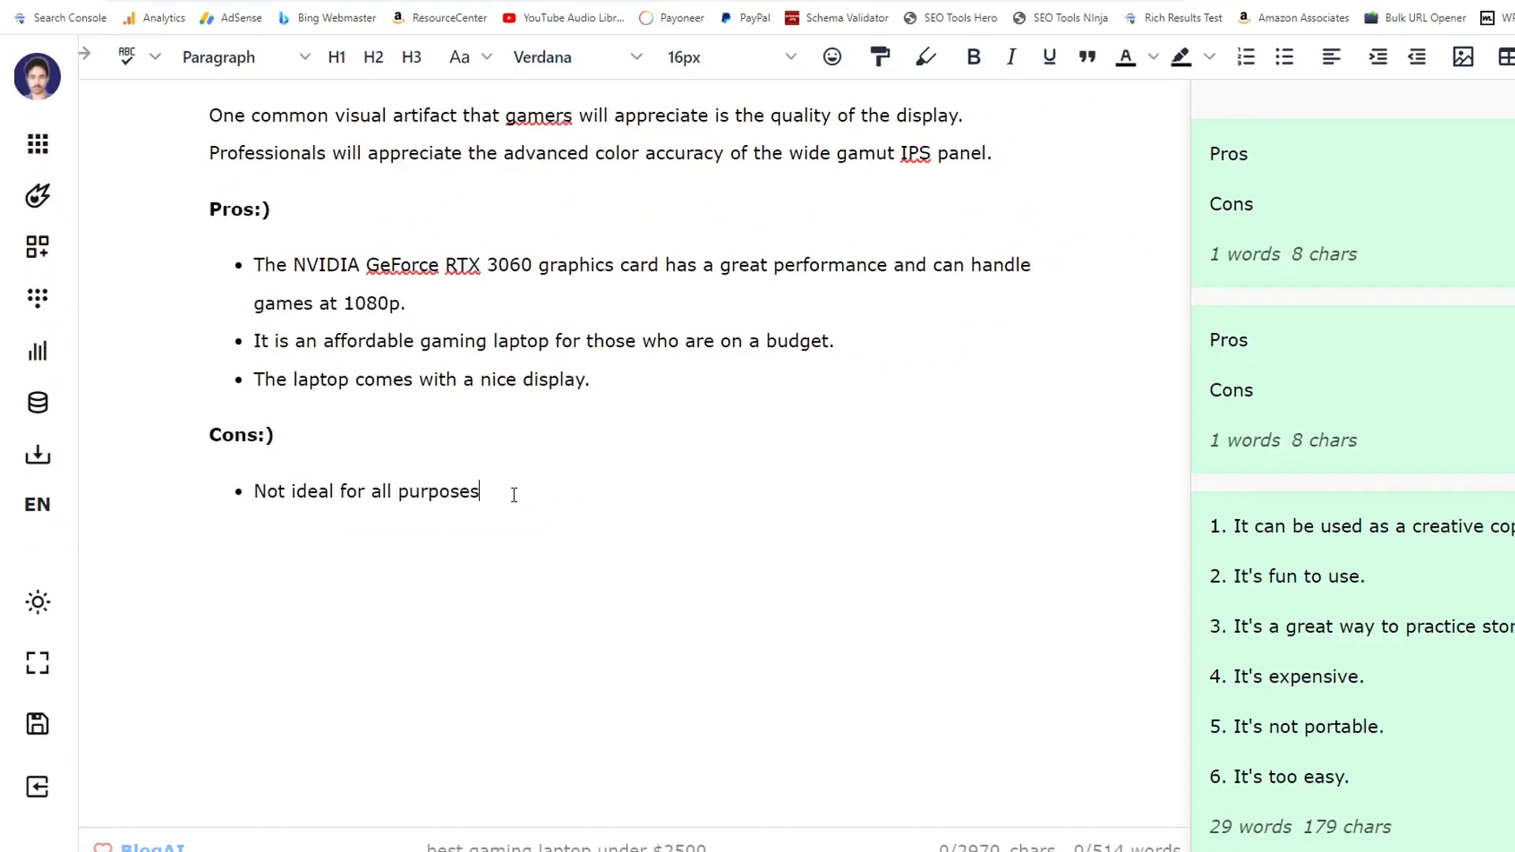
pyautogui.scroll(5, 722, 534)
pyautogui.scroll(-6, 724, 534)
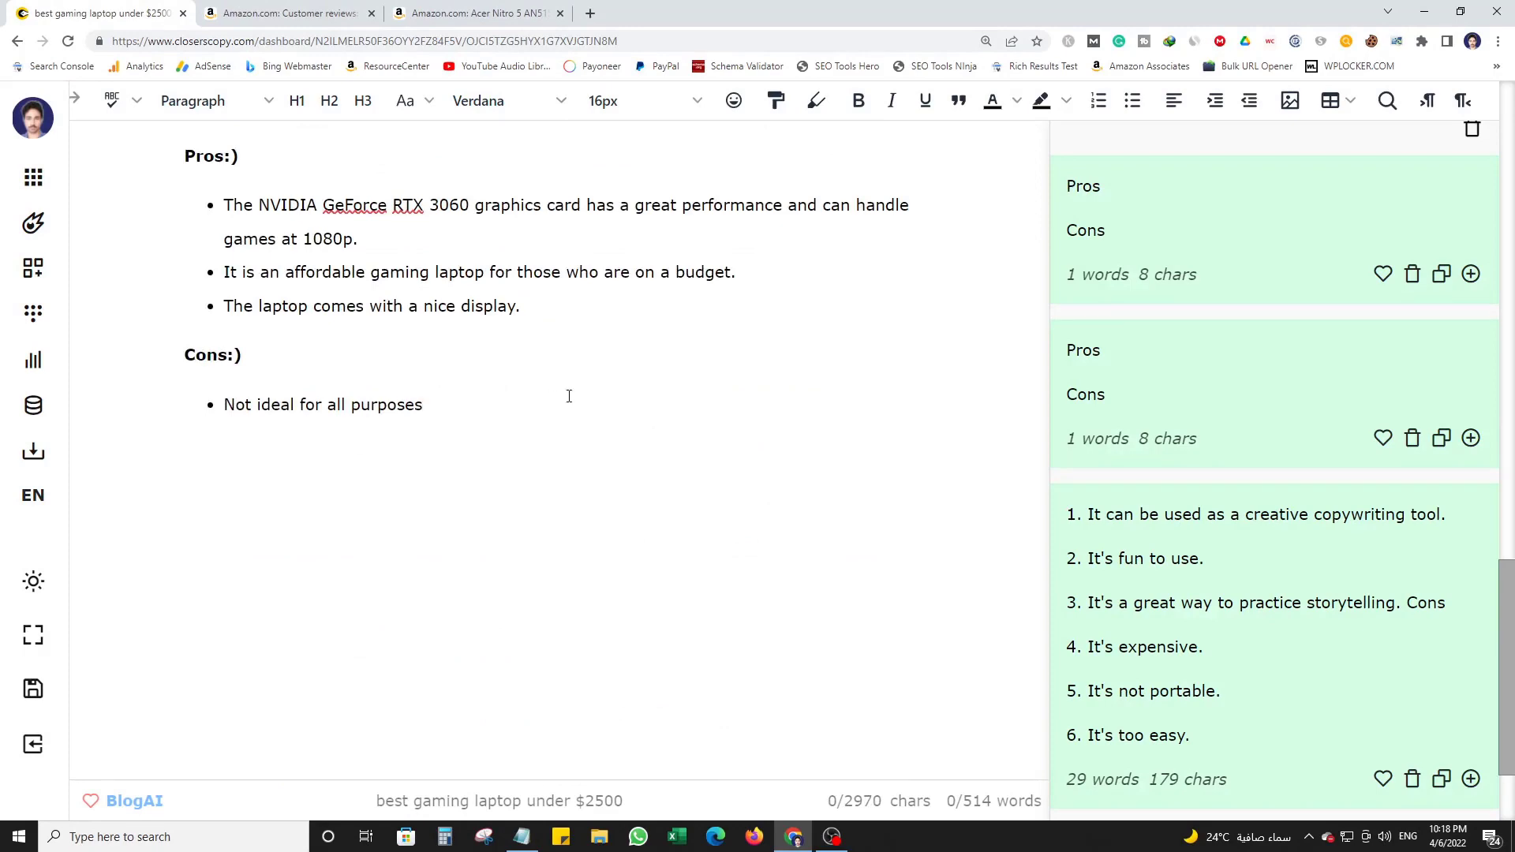
pyautogui.write('Acer Nitro 5 AN515-55-53E5 Gaming Laptop | Intel Core i5-10300H | NVIDIA GeForce RTX 3050 Laptop GPU | 15.6" FHD 144Hz IPS Display | 8GB DDR4 | 256GB NVMe SSD | Intel Wi-Fi 6 | Backlit Keyboard')
pyautogui.hotkey('ctrl', 'v')
# Remove the bullet formatting from the pasted Nitro 5 features and put "##" markers around the title and feature text.
pyautogui.moveTo(224, 606); pyautogui.dragTo(670, 277)
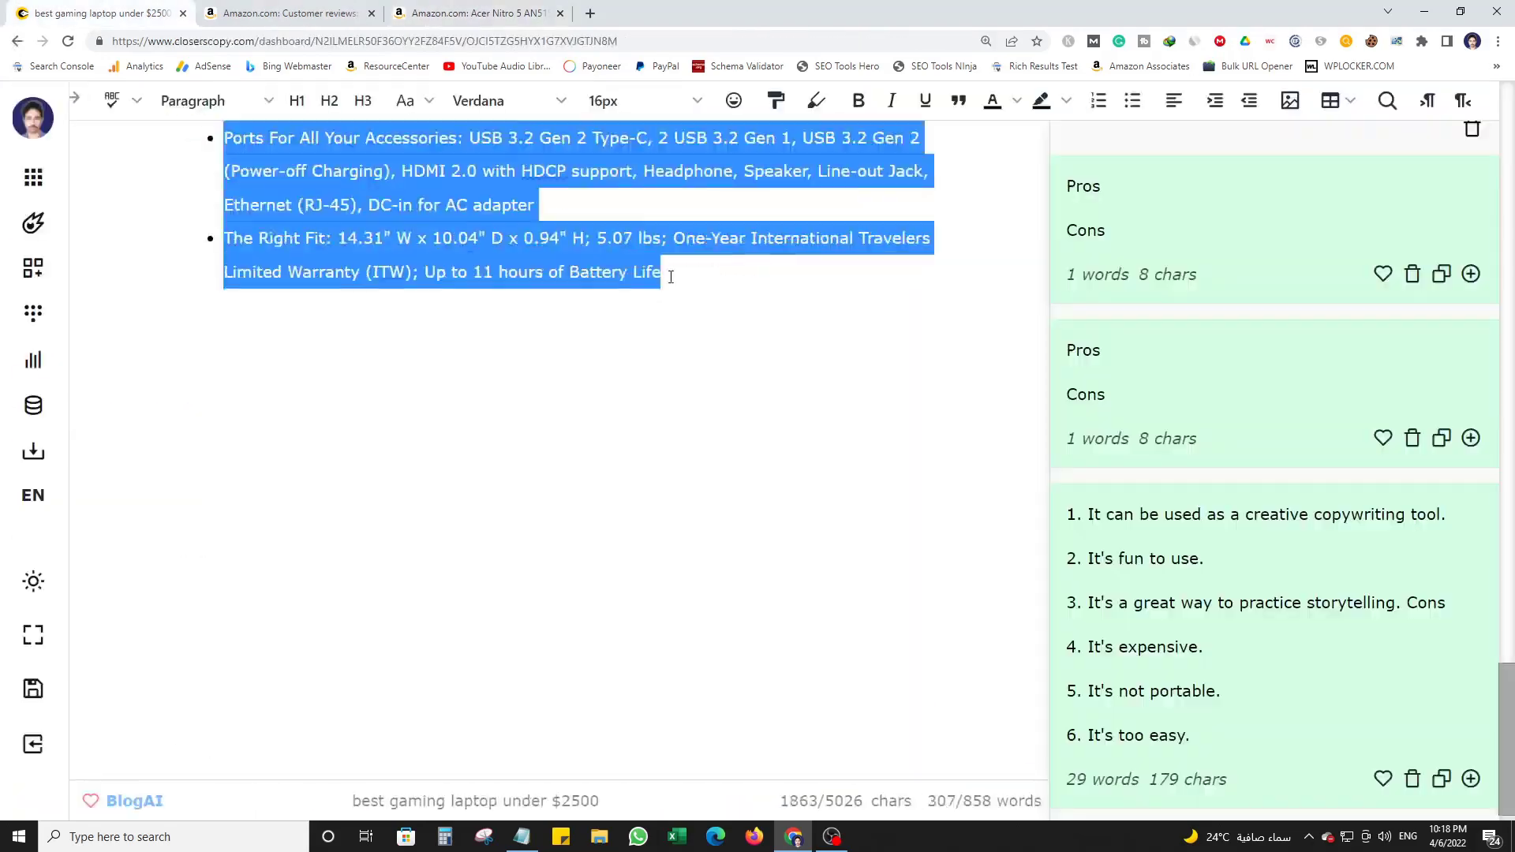
pyautogui.click(1132, 101)
pyautogui.click(185, 445)
pyautogui.write('##')
pyautogui.scroll(6, 1274, 442)
pyautogui.moveTo(184, 291)
pyautogui.mouseDown()
pyautogui.moveTo(329, 837)
pyautogui.moveTo(186, 294)
pyautogui.mouseUp()
# Set the Longform writer's creative level to 87 and longer level to 69, and generate text.
pyautogui.moveTo(1424, 427); pyautogui.dragTo(1463, 427)
pyautogui.moveTo(1399, 471); pyautogui.dragTo(1441, 471)
pyautogui.click(1408, 546)
# Copy the Nitro 5 feature paragraphs into the framework's input and generate text from them.
pyautogui.scroll(-3, 1380, 582)
pyautogui.moveTo(628, 247); pyautogui.dragTo(210, 328)
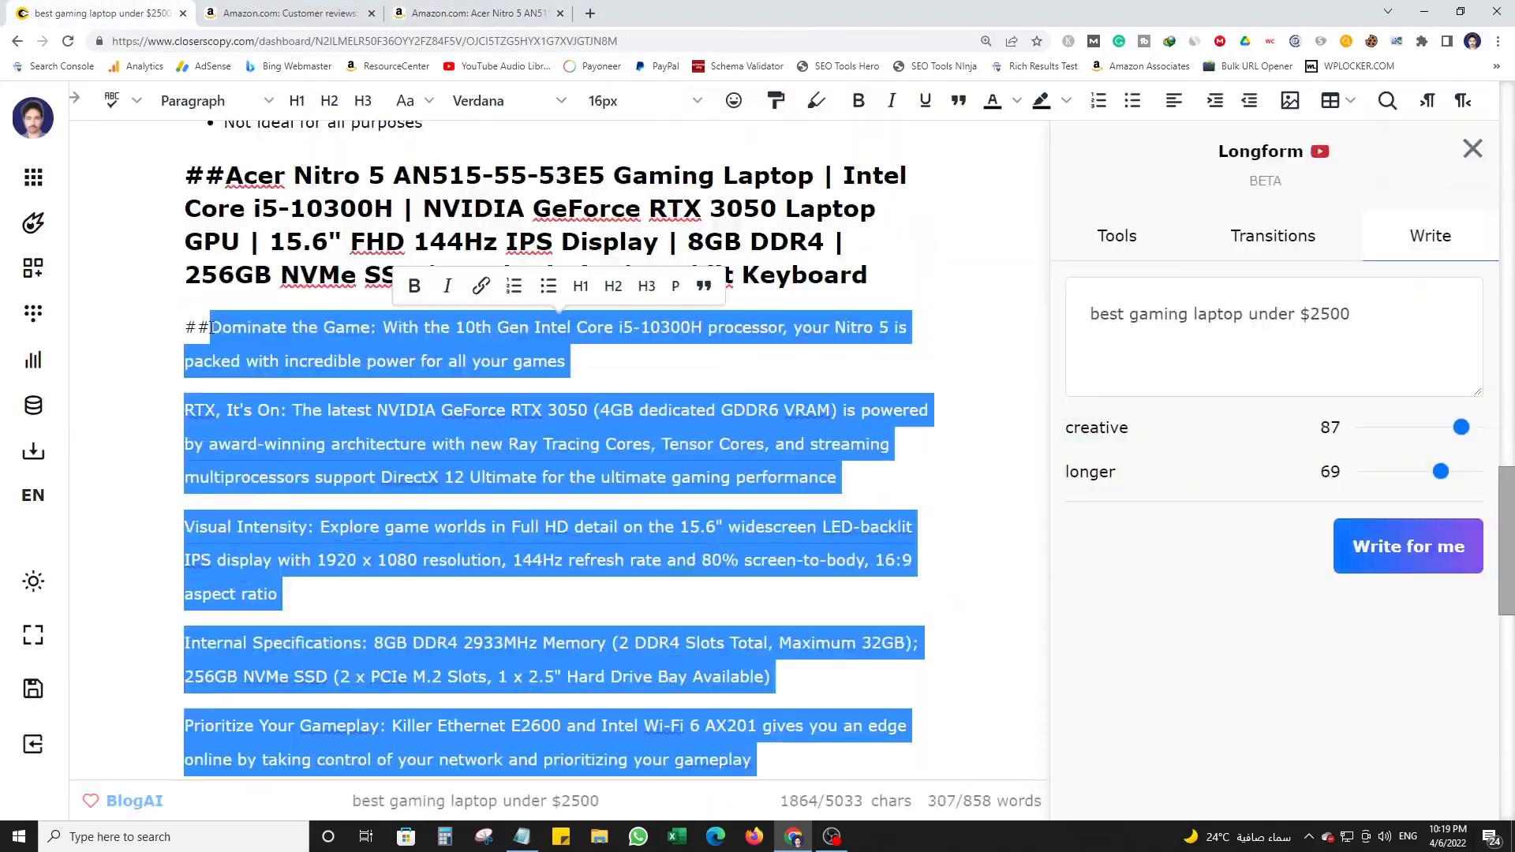
pyautogui.write('Dominate the Game: With the 10th Gen Intel Core i5-10300H processor, your Nitro 5 is packed with incredible power for all your games  RTX, It\'s On: The latest NVIDIA GeForce RTX 3050 (4GB dedicated GDDR6 VRAM) is powered by award-winning architecture with new Ray Tracing Cores, Tensor Cores, and streaming multiprocessors support DirectX 12 Ultimate for the ultimate gaming performance  Visual Intensity: Explore game worlds in Full HD detail on the 15.6" widescreen LED-backlit IPS display with 1920 x 1080 resolution, 144Hz refresh rate and 80% screen-to-body, 16:9 aspect ratio  Internal Specifications: 8GB DDR4 2933MHz Memory (2 DDR4 Slots Total, Maximum 32GB); 256GB NVMe SSD (2 x PCIe M.2 Slots, 1 x 2.5" Hard Drive Bay Available)  Prioritize Your Gameplay: Killer Ethernet E2600 and Intel Wi-Fi 6 AX201 gives you an edge online by taking control of your network and prioritizing your gameplay  Stay Cool Under Pressure: When heavy use requires an added boost, Acer CoolBoost technology increases fan speed by 10% and CPU, GPU cooling by 9% compared to auto mode, overall increasing thermal performance by 25% for better gaming comfort  Take Control of Your Gaming Laptop: The NitroSense UI can be called up with the dedicated keyboard button so you can instantly visualize your PC\'s component temperature, fan speed, loading performance, power plan, and more  With Alexa Show Mode, you can use your PC as a full-screen interactive experience that features rich visuals and lets you talk to Alexa from across the room.  Ports For All Your Accessories: USB 3.2 Gen 2 Type-C, 2 USB 3.2 Gen 1, USB 3.2 Gen 2 (Power-off Charging), HDMI 2.0 with HDCP support, Headphone, Speaker, Line-out Jack, Ethernet (RJ-45), DC-in for AC adapter  The Right Fit: 14.31" W x 10.04" D x 0.94" H; 5.07 lbs; One-Year International Travelers Limited Warranty (ITW); Up to 11 hours of Battery Life.')
pyautogui.click(1404, 771)
# Copy the generated "The Acer Nitro 5 is designed to provide a premium gaming experience" text below the feature paragraphs and split it into paragraphs.
pyautogui.moveTo(1069, 229); pyautogui.dragTo(1385, 689)
pyautogui.click(653, 565)
pyautogui.write('The Acer Nitro 5 is designed to provide a premium gaming experience with a powerful Intel Core i7-9750H quad-core processor that allows you to do more without breaking a sweat. The 15.6" Full HD display and NVIDIA GeForce RTX 3050 graphics card combine to deliver powerful graphics, fast response times, and a sharp display that will impress. The Nitro 5\'s spacious keyboard and touchpad allow you to multitask effortlessly, and the detachable tablet stand gives you added flexibility. The laptop also boasts Killer Ethernet connectivity for lag-free online gaming and an all-new Acer CoolBoost feature that automatically adjusts the laptop\'s performance to meet your demands so you get the most out of your gaming experience. And with a battery life of up to 11 hours, you won\'t be waiting long to play.')
pyautogui.click(803, 347)
pyautogui.press('Return')
pyautogui.scroll(-10, 1355, 456)
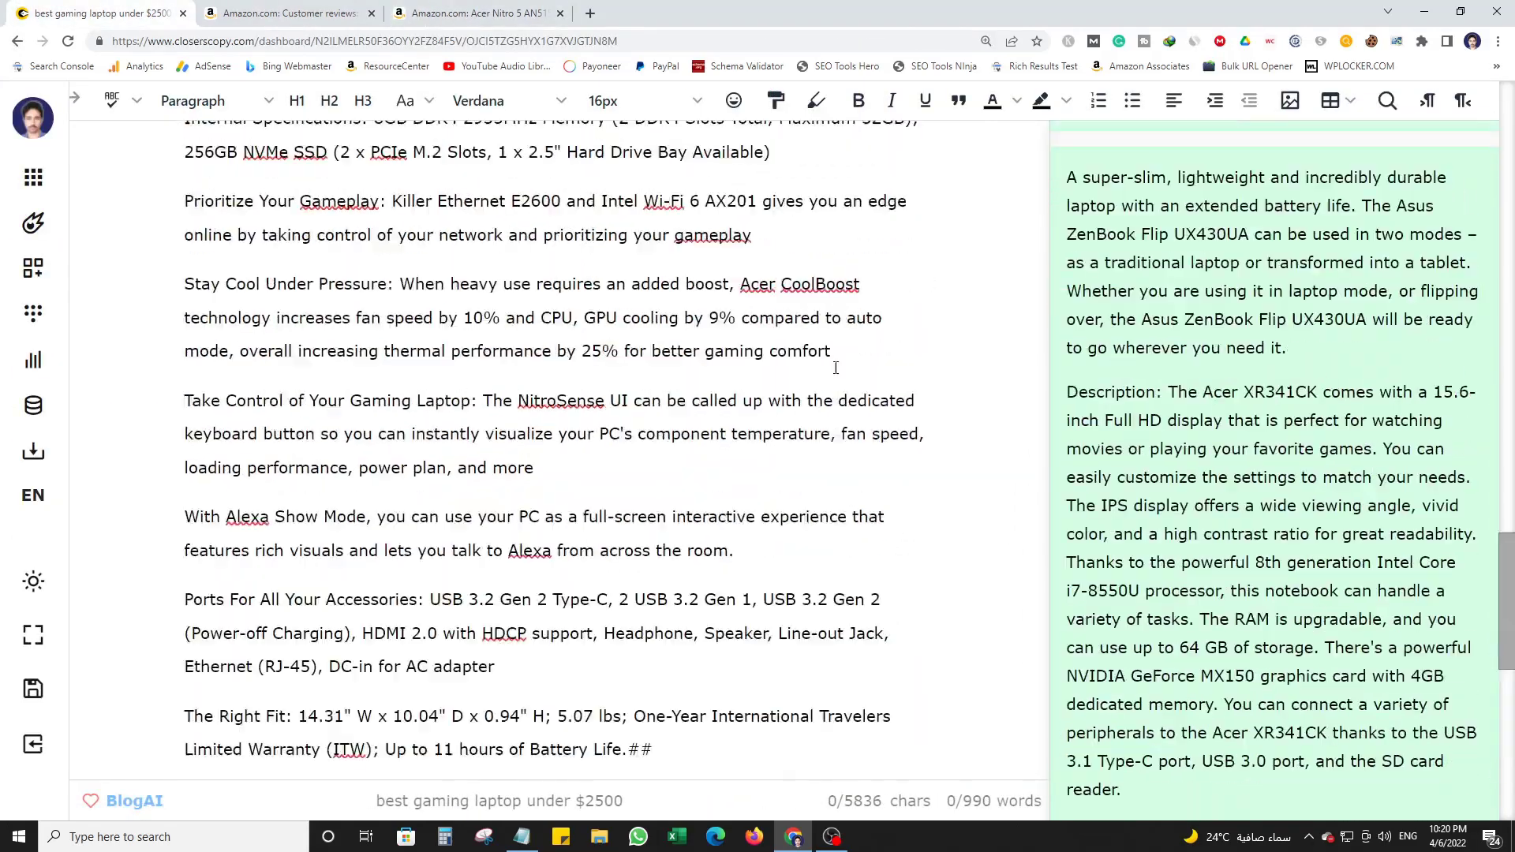
# Raise the framework's creative level to 100 and generate text again from the Nitro 5 features.
pyautogui.moveTo(1259, 763); pyautogui.dragTo(1302, 763)
pyautogui.click(1405, 771)
pyautogui.scroll(-2, 640, 497)
pyautogui.click(1163, 474)
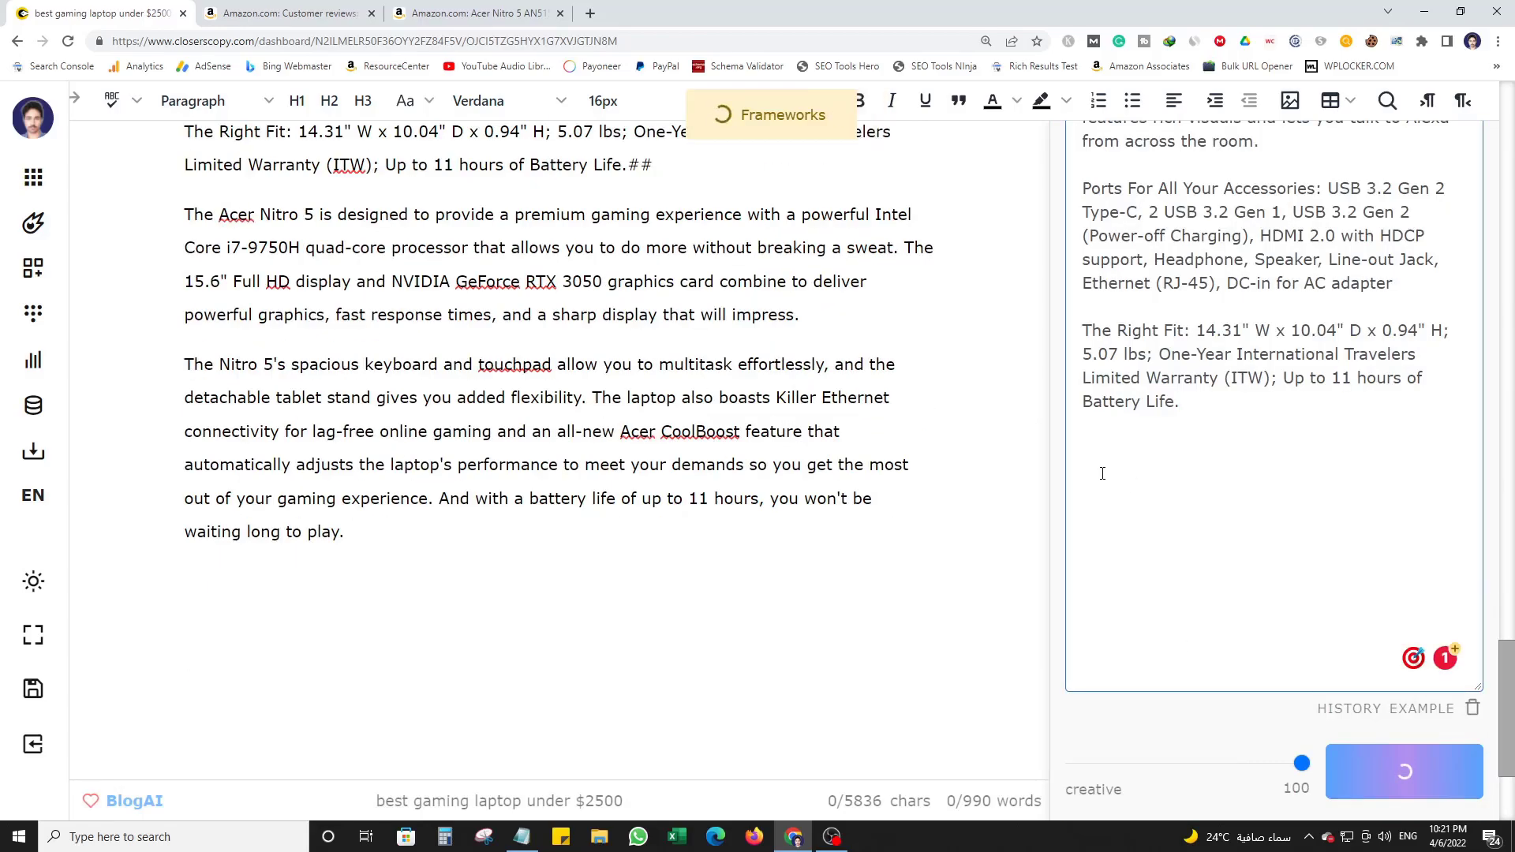
# Look through the newly generated product descriptions and remove all of them.
pyautogui.scroll(10, 1373, 505)
pyautogui.scroll(-18, 1405, 502)
pyautogui.scroll(5, 1405, 502)
pyautogui.scroll(12, 710, 474)
pyautogui.scroll(-11, 710, 473)
pyautogui.scroll(-2, 1405, 442)
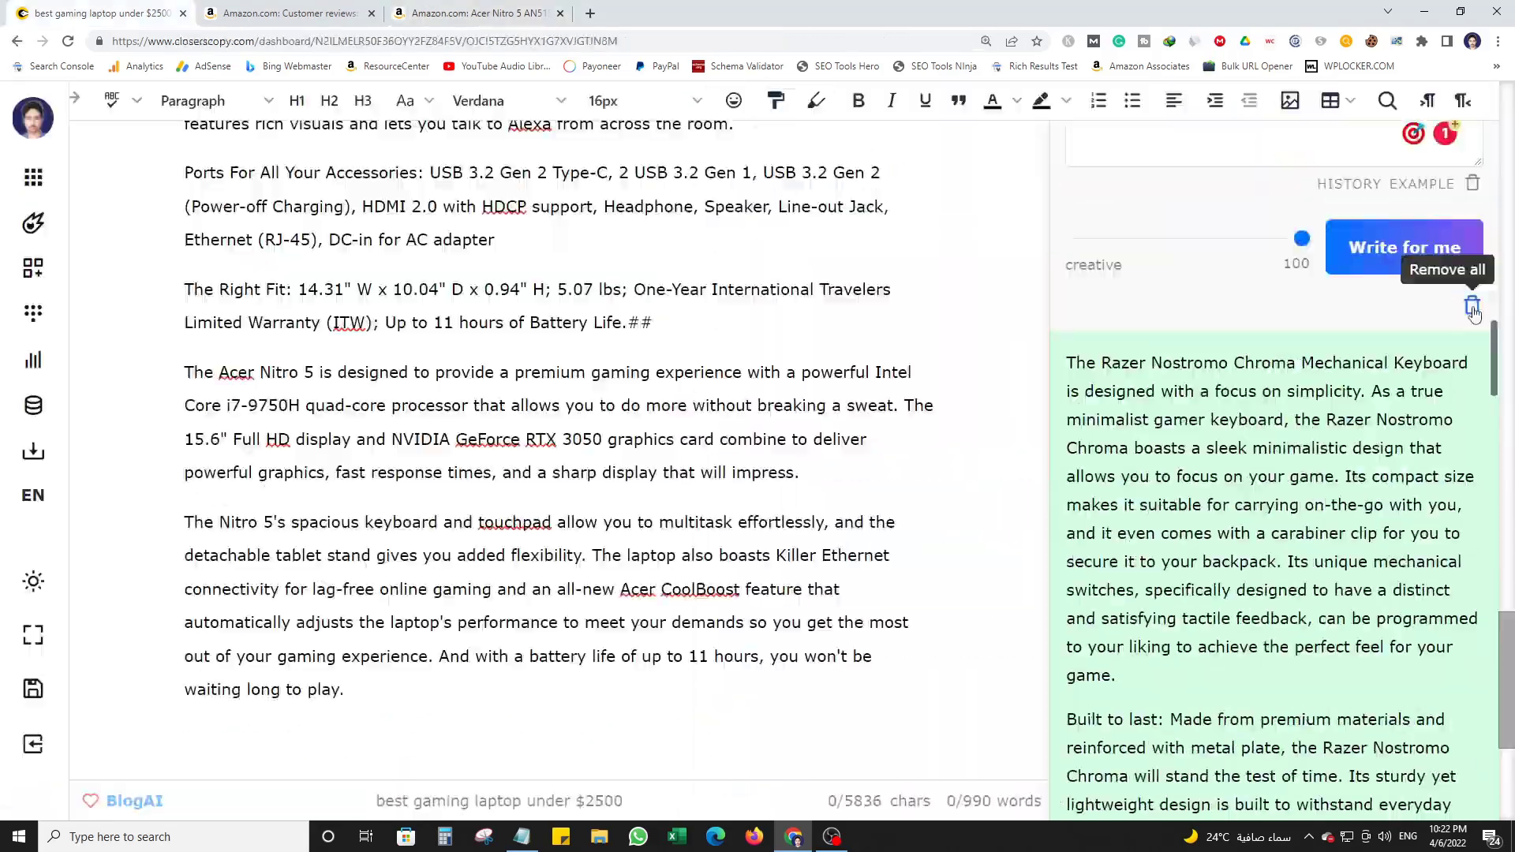
pyautogui.click(1471, 304)
# Copy the Nitro 5 title from its Amazon page into the ClosersCopy framework's input and generate text from it.
pyautogui.scroll(10, 1405, 442)
pyautogui.click(436, 657)
pyautogui.press('Return')
pyautogui.press('BackSpace')
pyautogui.press('BackSpace')
pyautogui.click(482, 13)
pyautogui.moveTo(712, 281); pyautogui.dragTo(930, 384)
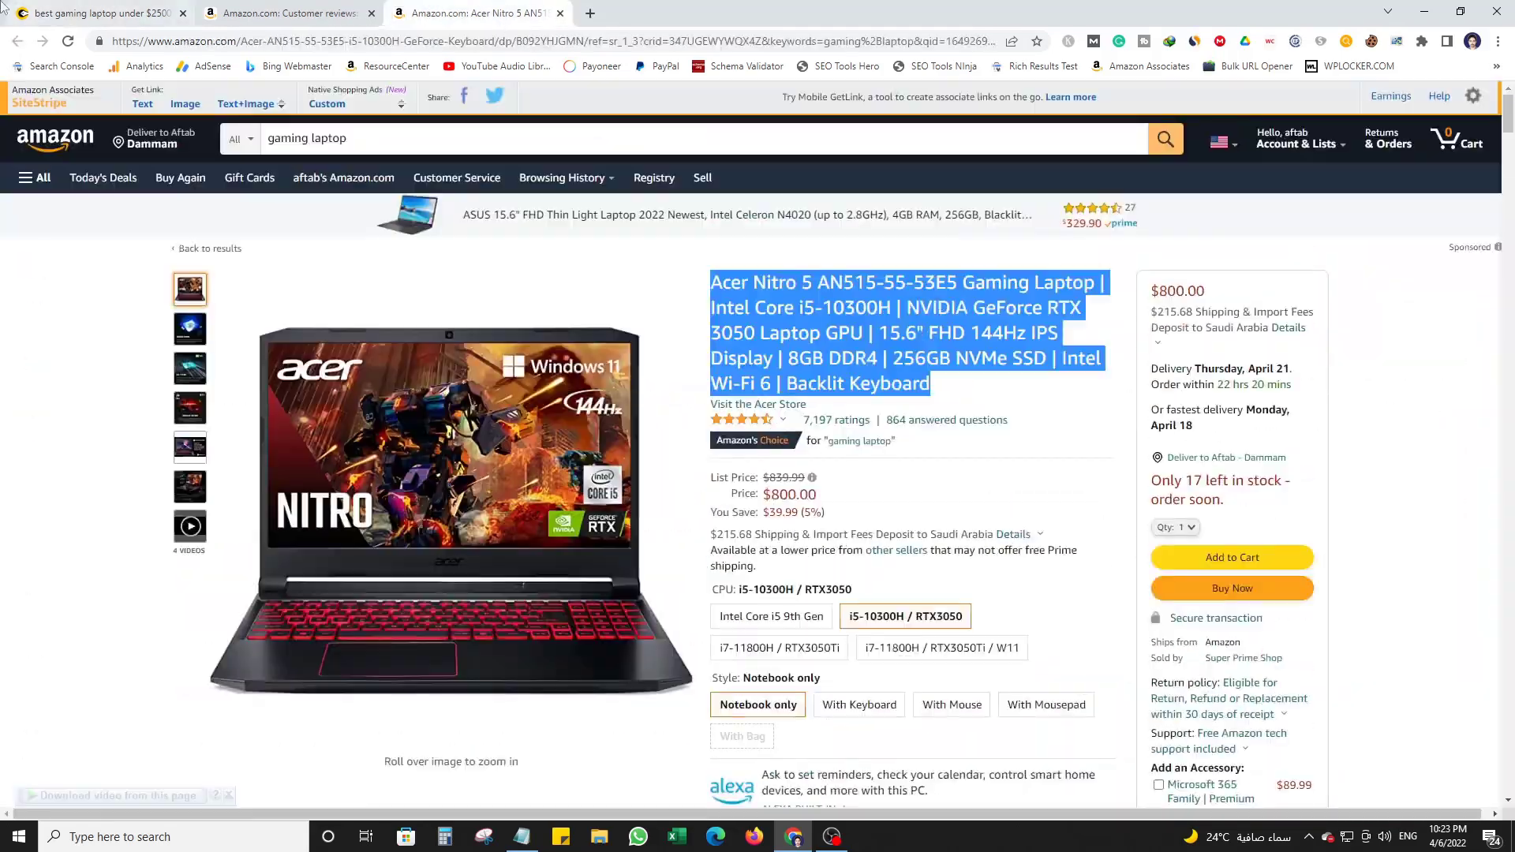
pyautogui.click(101, 13)
pyautogui.write('Acer Nitro 5 AN515-55-53E5 Gaming Laptop | Intel Core i5-10300H | NVIDIA GeForce RTX 3050 Laptop GPU | 15.6" FHD 144Hz IPS Display | 8GB DDR4 | 256GB NVMe SSD | Intel Wi-Fi 6 | Backlit Keyboard')
pyautogui.click(1404, 623)
# Insert the generated "The Acer Nitro 5 is the ultimate gaming machine" text in the article under a heading "Features of The Acer Nitro 5".
pyautogui.scroll(-4, 1183, 439)
pyautogui.scroll(-4, 1183, 439)
pyautogui.moveTo(1067, 337); pyautogui.dragTo(1197, 592)
pyautogui.write("The Acer Nitro 5 is the ultimate gaming machine in a stylish and durable package. Powered by an NVIDIA GeForce RTX 3050 graphics card with Max-Q Technology, this beast packs in all of the performance you need, all in an incredibly portable form. Enjoy incredible visuals, with a 144Hz display that will make your games feel like they're happening right before your eyes. And with its durable design and easy-to-use keyboard, the Nitro 5 is built to last.")
pyautogui.write('Features of The Acer Nitro 5')
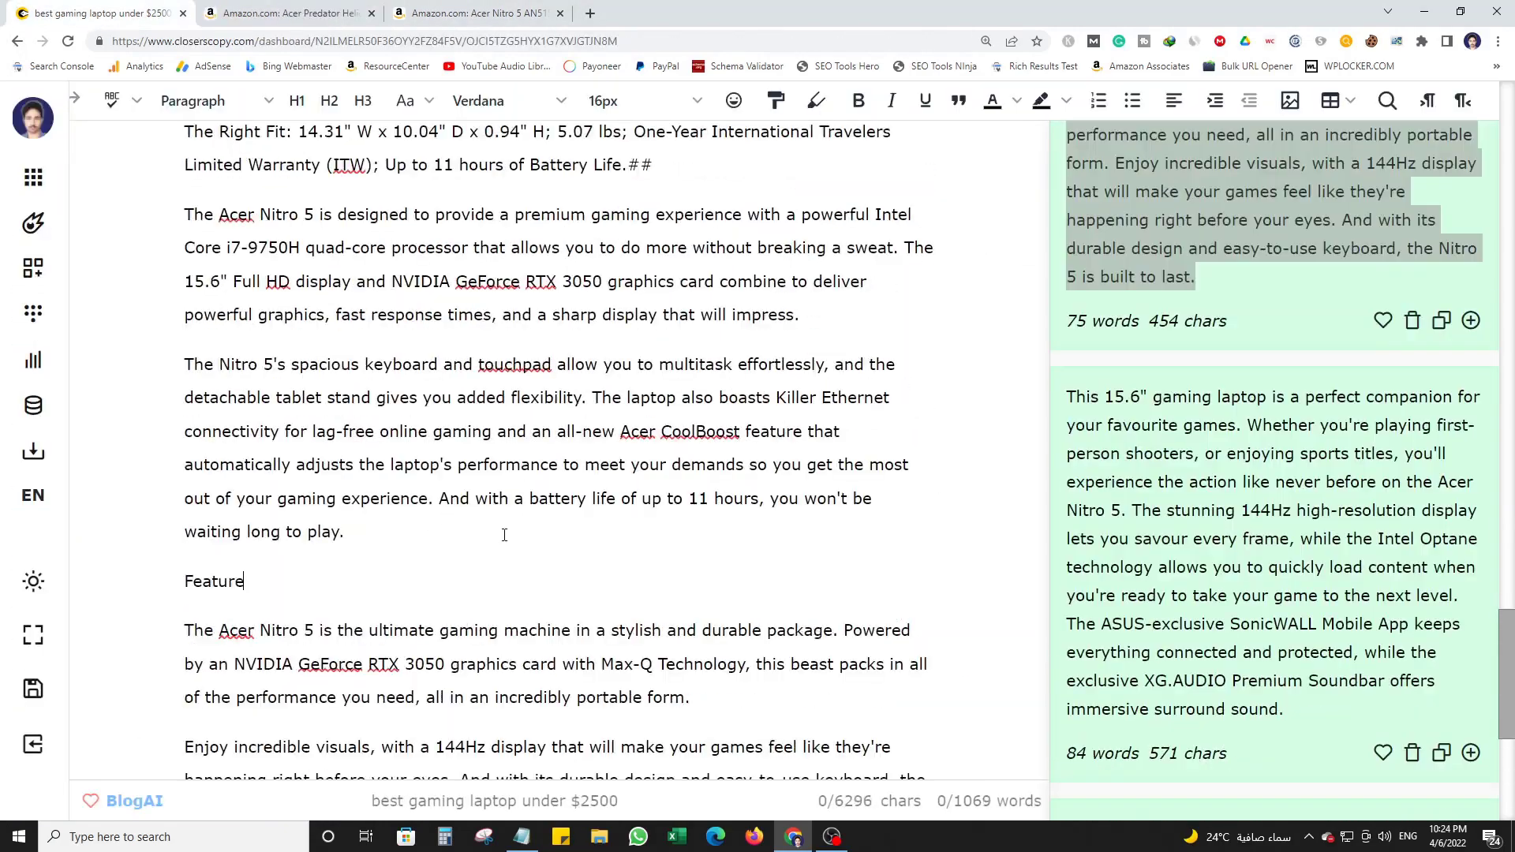
# Add the generated "This 15.6" gaming laptop is a perfect companion" text to the Nitro 5 features section and split it into two paragraphs.
pyautogui.scroll(12, 505, 531)
pyautogui.scroll(-17, 504, 531)
pyautogui.moveTo(1067, 397); pyautogui.dragTo(1284, 710)
pyautogui.write('This 15.6" gaming laptop is a perfect companion for your favourite games. Whether you\'re playing first-person shooters, or enjoying sports titles, you\'ll experience the action like never before on the Acer Nitro 5. The stunning 144Hz high-resolution display lets you savour every frame, while the Intel Optane technology allows you to quickly load content when you\'re ready to take your game to the next level. The ASUS-exclusive SonicWALL Mobile App keeps everything connected and protected, while the exclusive XG.AUDIO Premium Soundbar offers immersive surround sound.')
pyautogui.click(401, 535)
pyautogui.press('Return')
pyautogui.scroll(-6, 1384, 466)
pyautogui.click(238, 716)
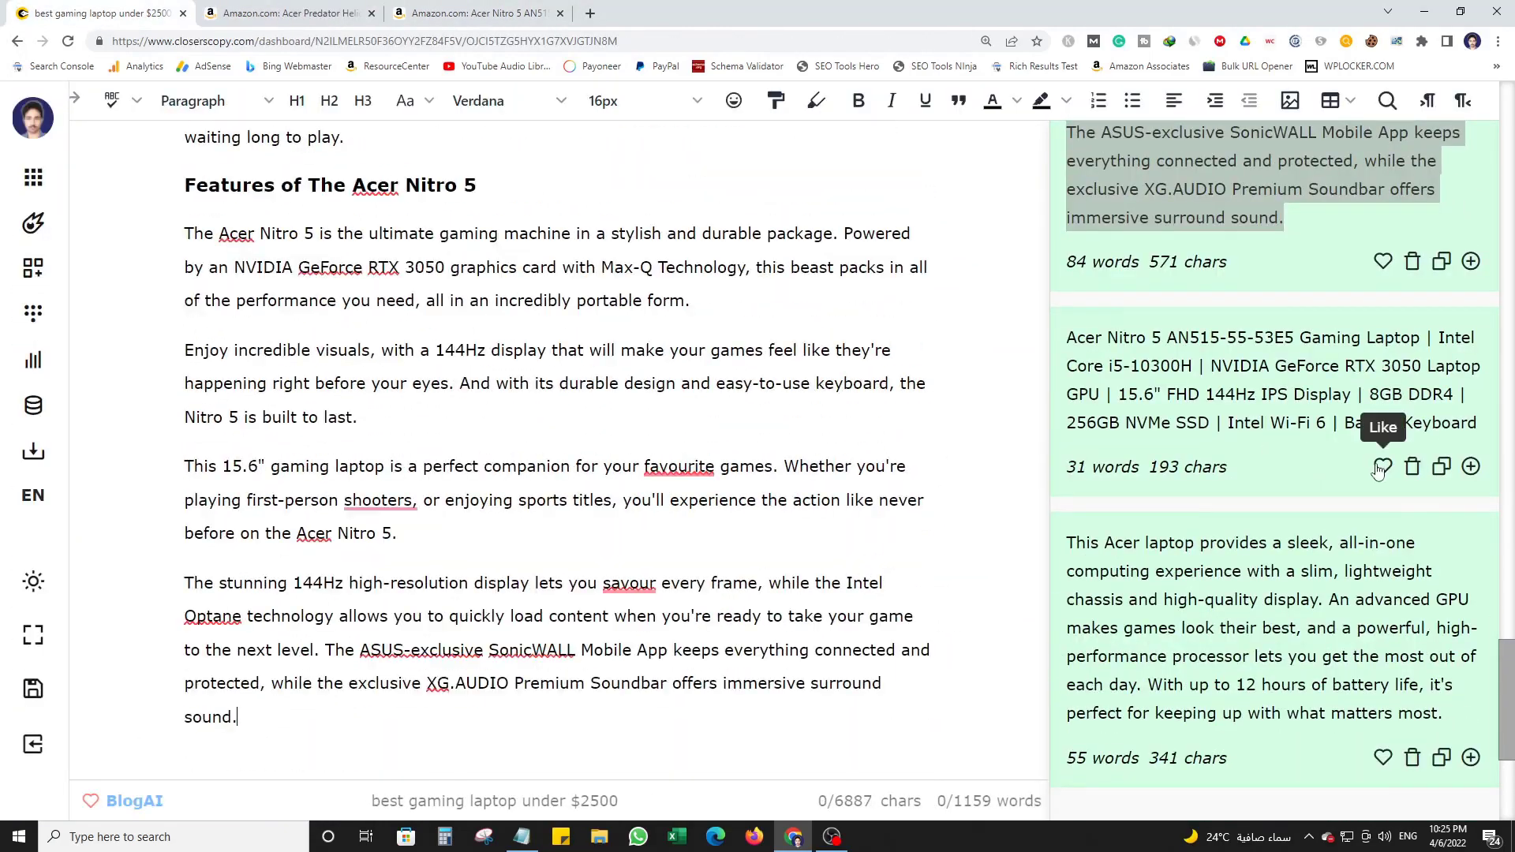
# Add a "Pros:)" bulleted list: "Amazing gaming experience with no lag", "Affordable, compared to its competitors" and "Amazing GPU".
pyautogui.press('Return')
pyautogui.write('Amazing gaming experience with no lag')
pyautogui.press('Return')
pyautogui.write('Amazing graphic')
pyautogui.press('BackSpace')
pyautogui.press('BackSpace')
pyautogui.press('BackSpace')
pyautogui.press('BackSpace')
pyautogui.press('BackSpace')
pyautogui.press('BackSpace')
pyautogui.press('BackSpace')
pyautogui.write('GPU')
pyautogui.press('Return')
pyautogui.write("Affordable, compare to it's competitors")
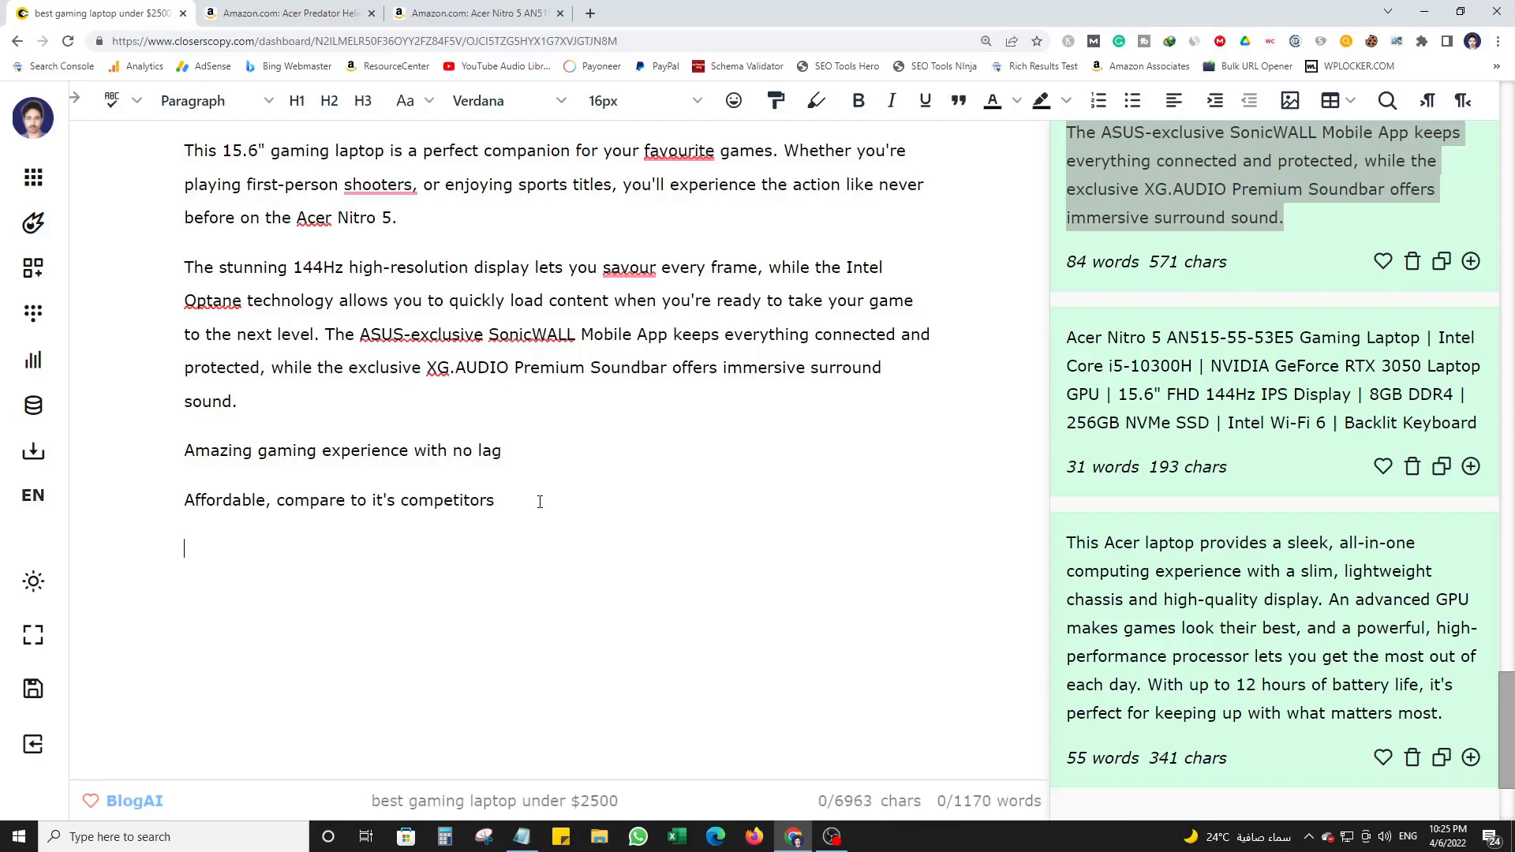
pyautogui.write('Amazing GPUPros:)')
pyautogui.click(1132, 100)
# Check the Nitro 5 Amazon page and add "Not a great design" as a bullet under "Cons:)" in the article.
pyautogui.click(432, 587)
pyautogui.click(478, 13)
pyautogui.click(101, 13)
pyautogui.write('Not a great design##')
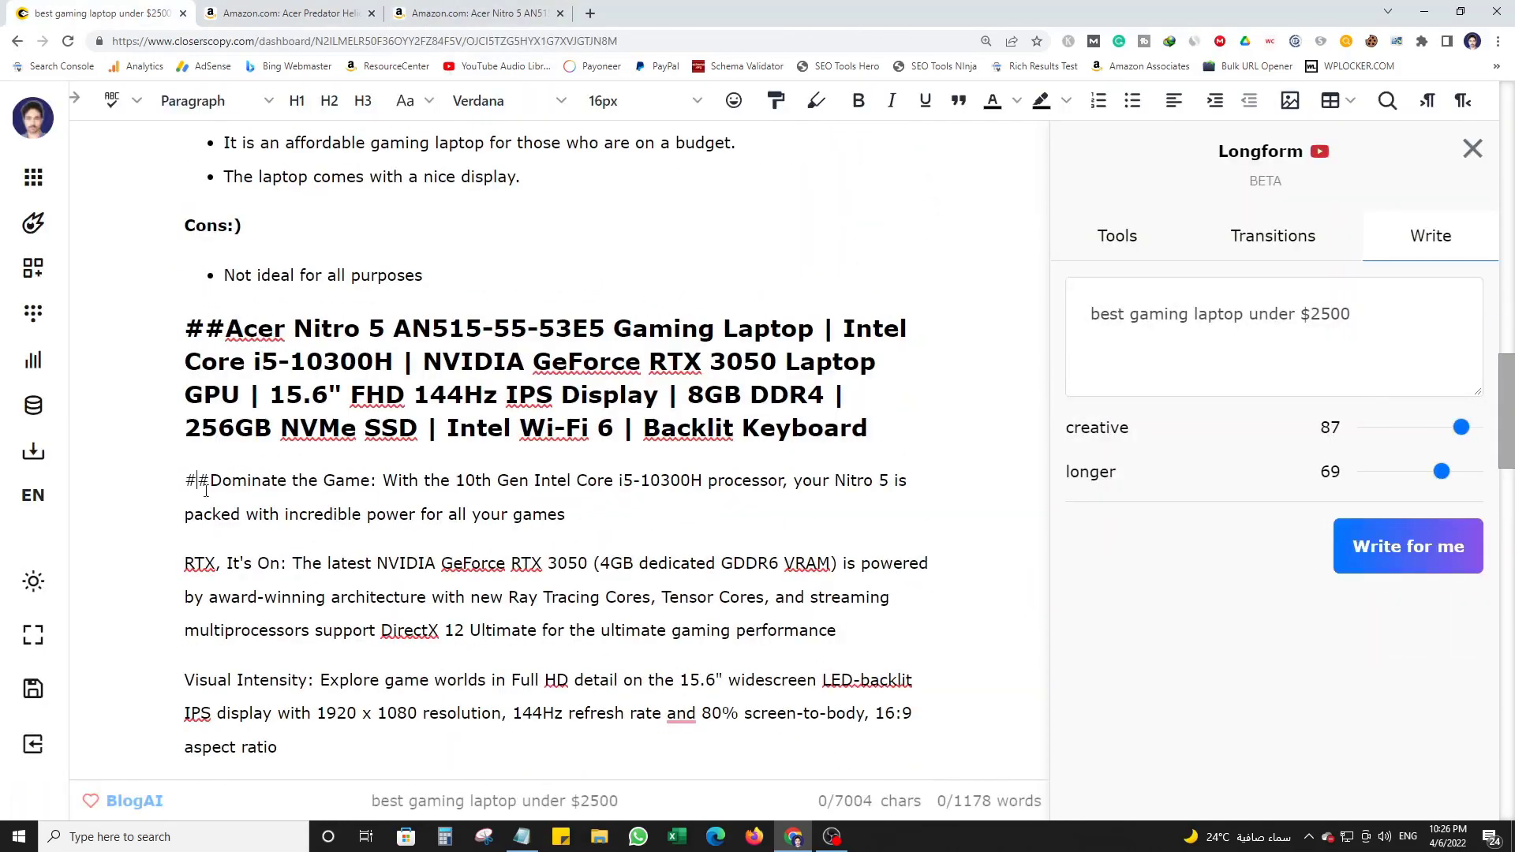
# Delete the raw feature paragraphs marked with "##" beneath the Nitro 5 title and check the remaining section.
pyautogui.moveTo(868, 428); pyautogui.dragTo(508, 84)
pyautogui.press('BackSpace')
pyautogui.scroll(-10, 545, 527)
pyautogui.scroll(10, 631, 538)
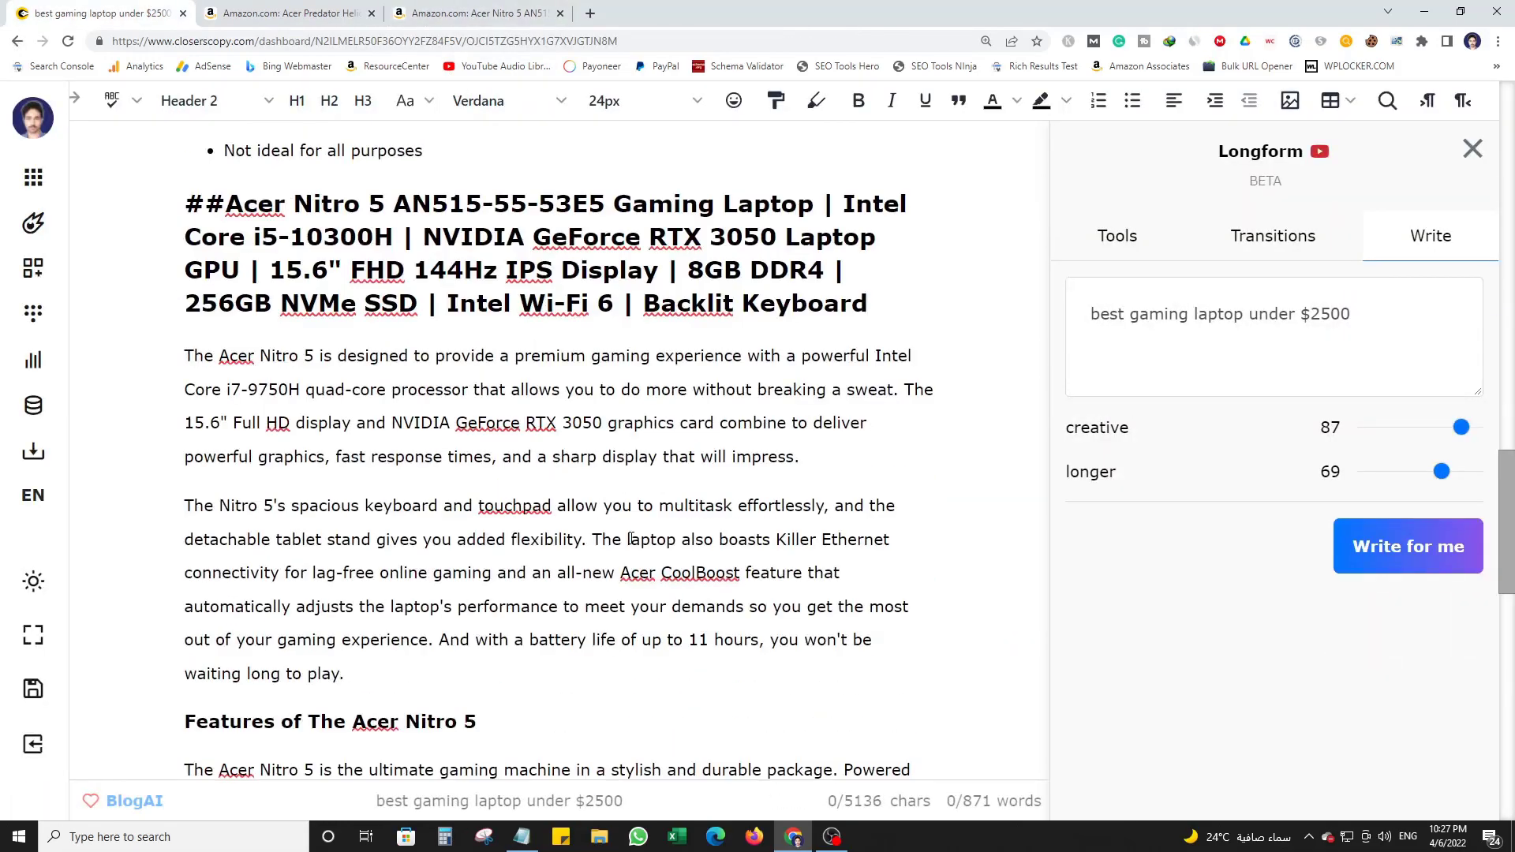
pyautogui.scroll(-10, 599, 393)
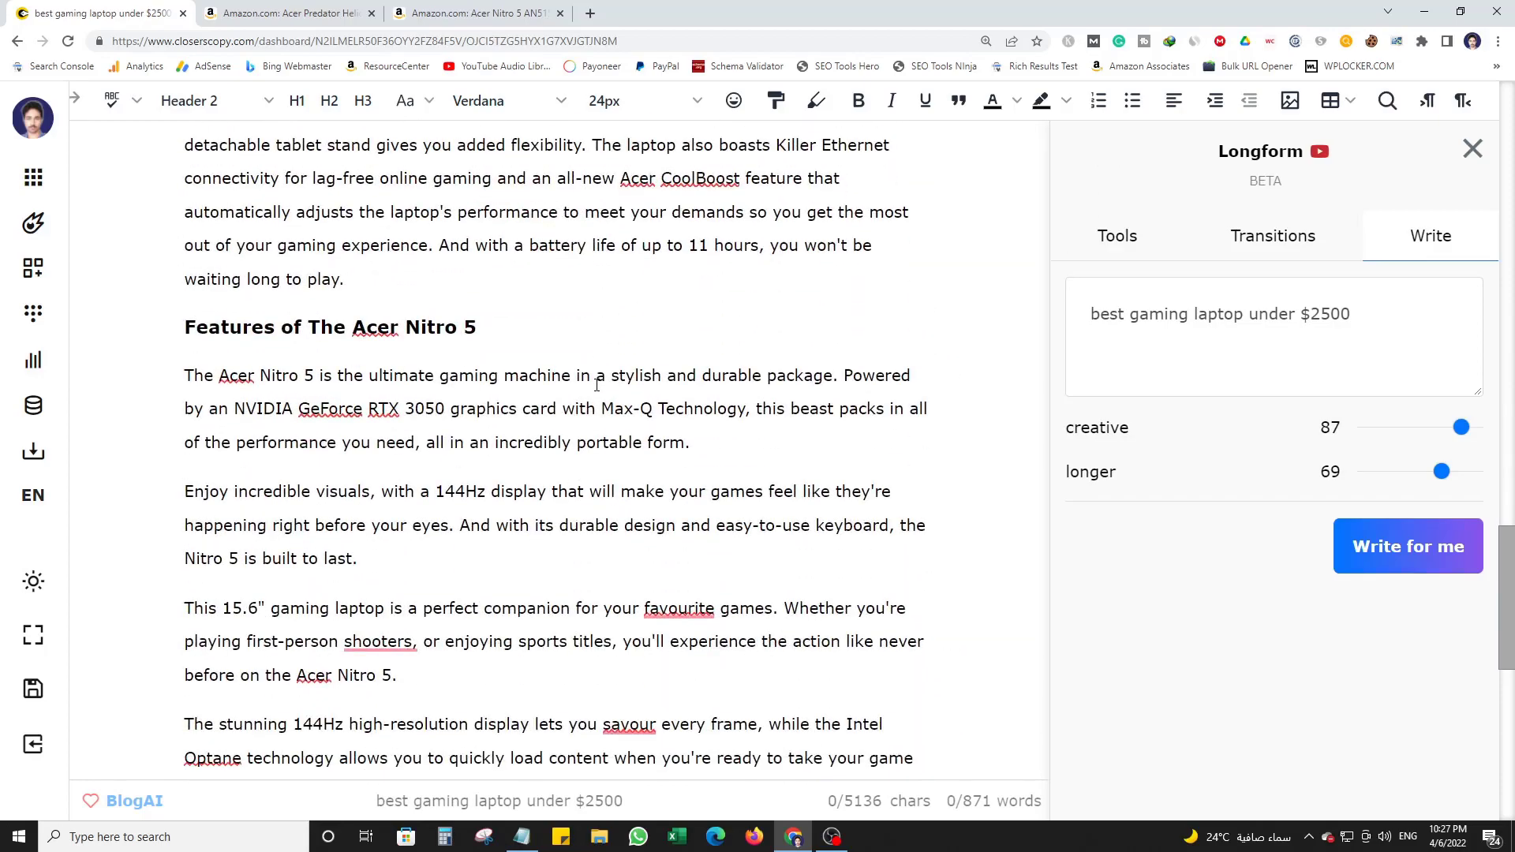
pyautogui.scroll(10, 595, 384)
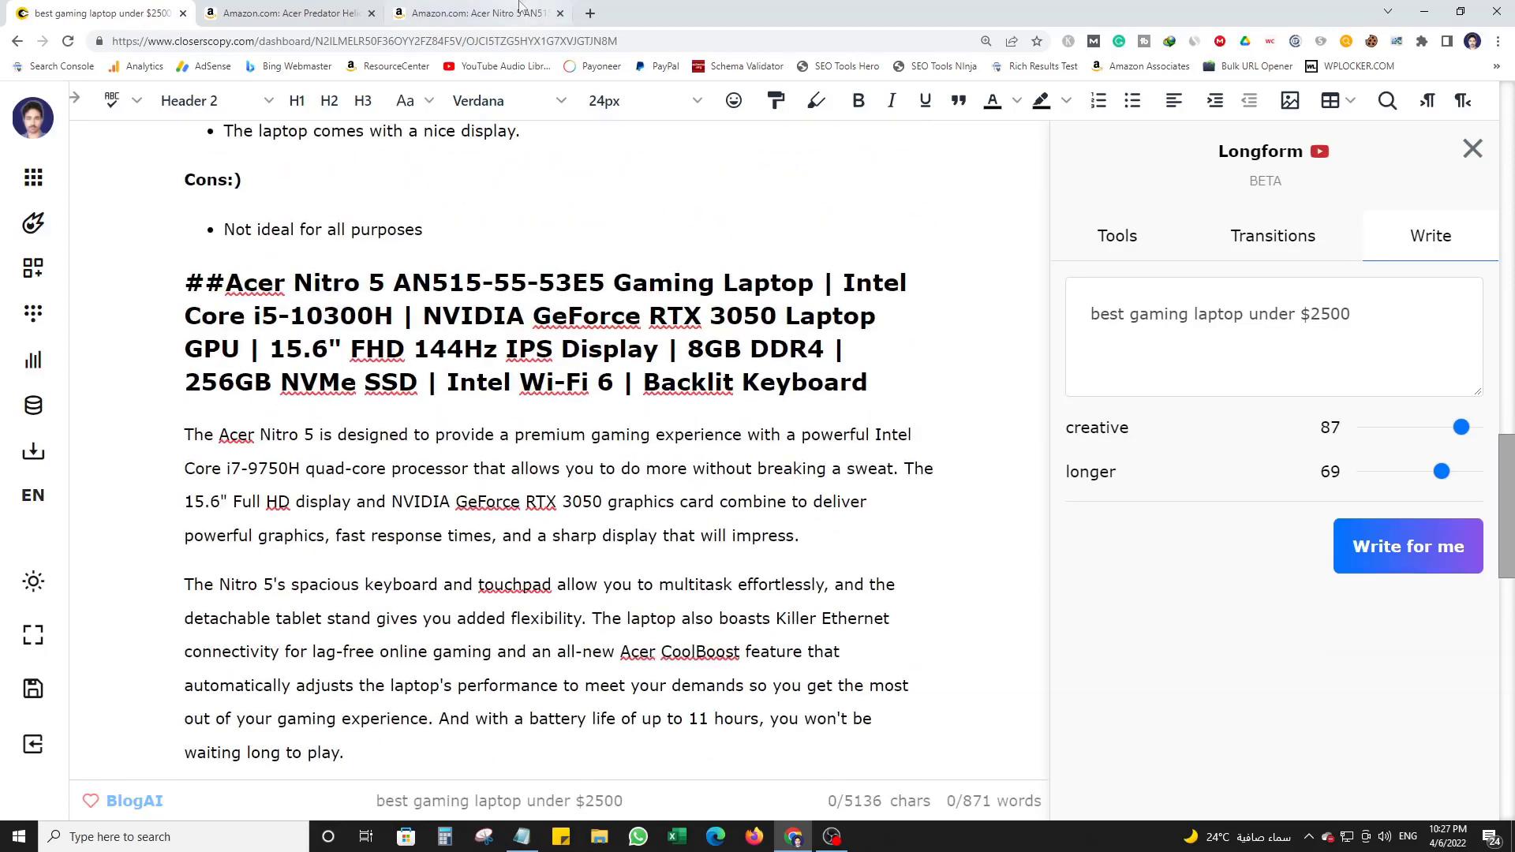
# Examine the Acer Nitro 5 product details on its Amazon page and return to the ClosersCopy article.
pyautogui.click(479, 13)
pyautogui.click(1017, 426)
pyautogui.scroll(-9, 1017, 426)
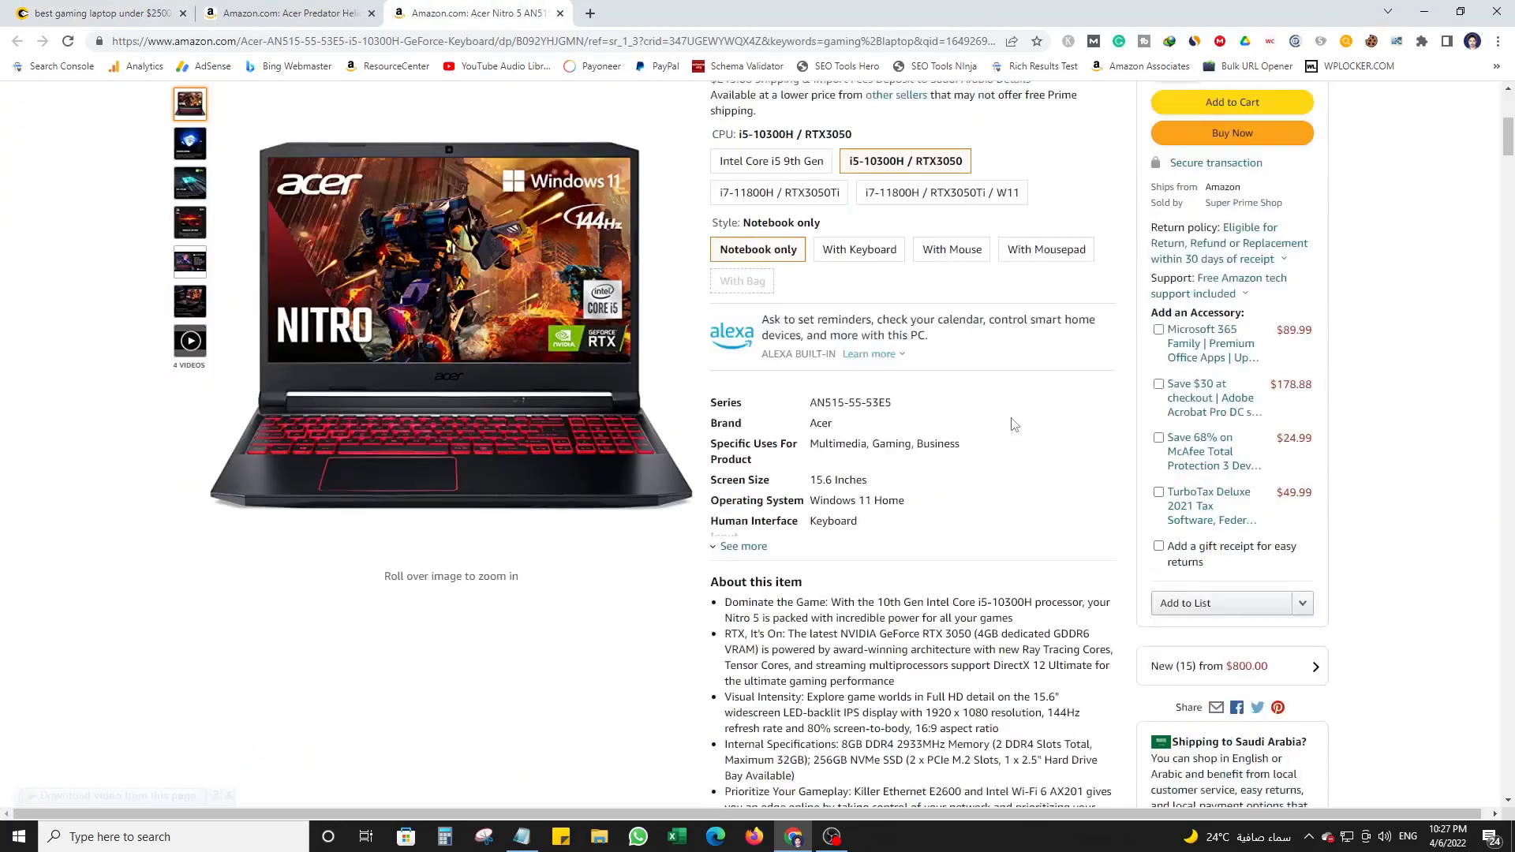
pyautogui.scroll(5, 875, 515)
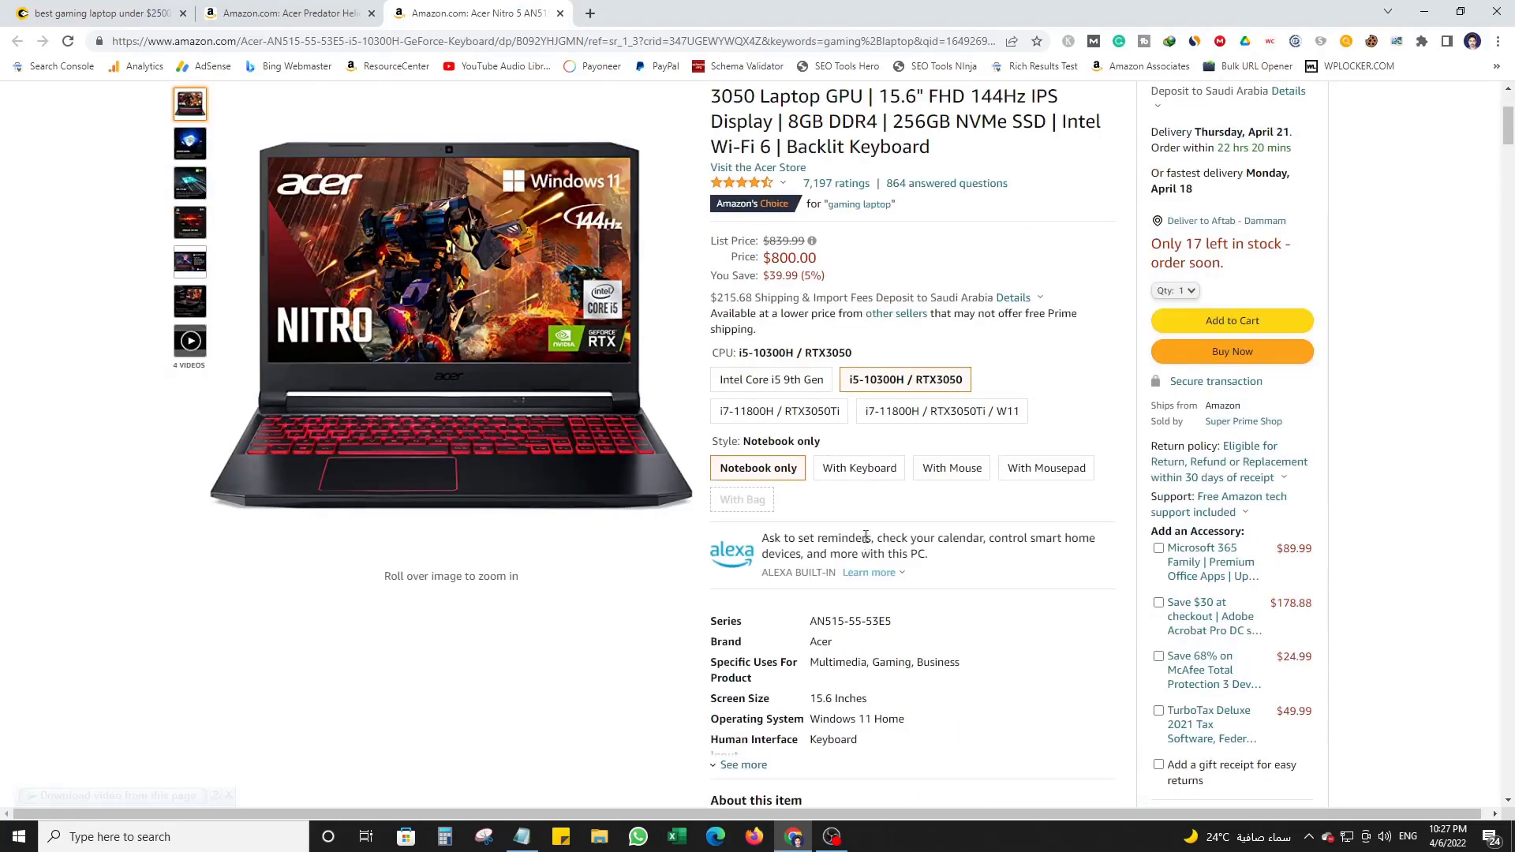
pyautogui.scroll(-3, 866, 543)
pyautogui.scroll(7, 866, 537)
pyautogui.click(125, 11)
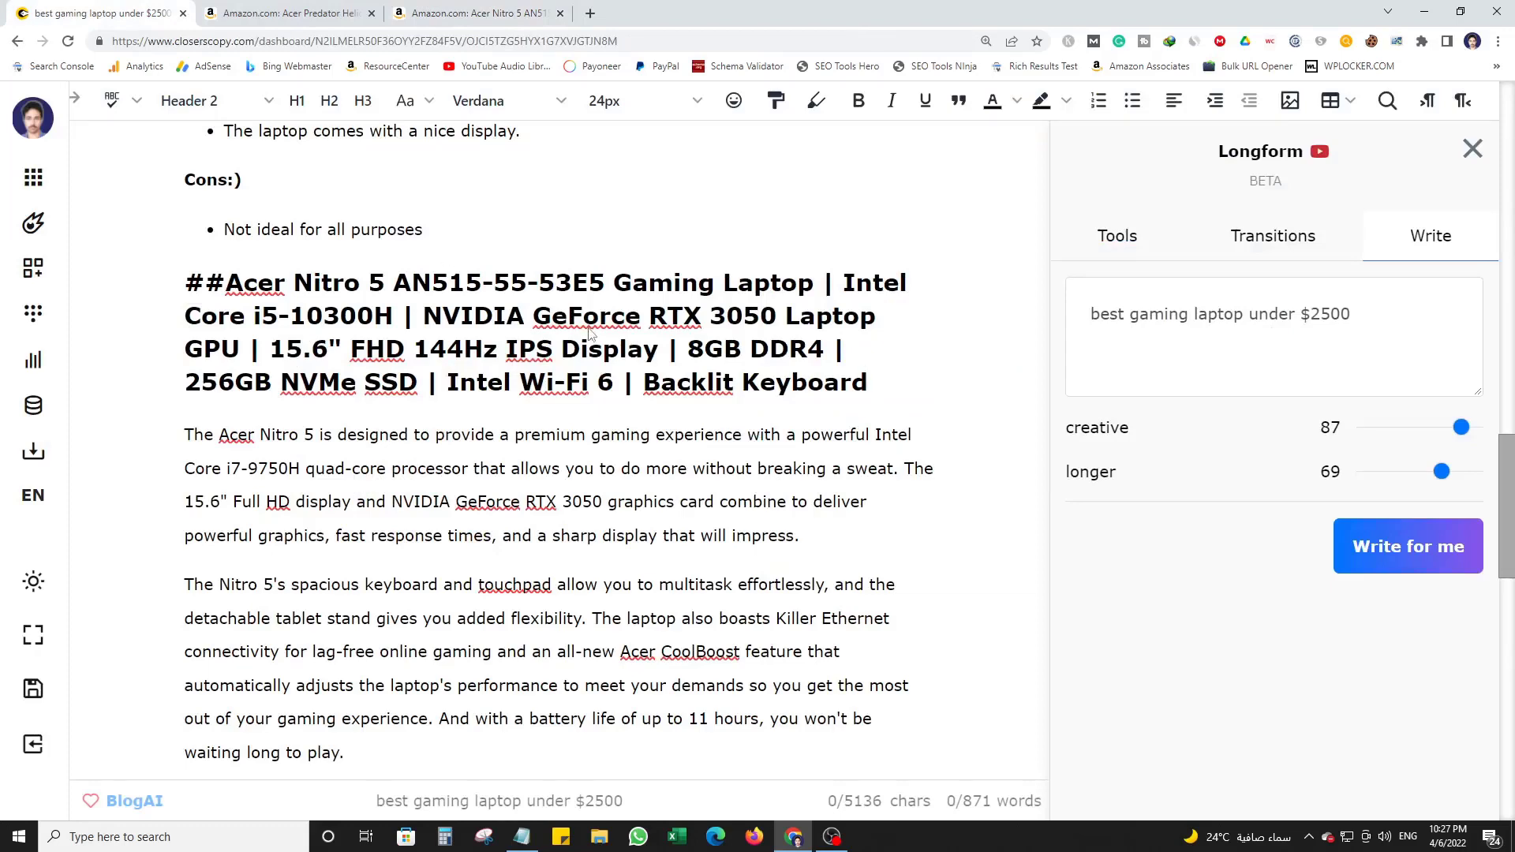
# Start a new paragraph after the "Not a great design" bullet at the end of the article.
pyautogui.scroll(-10, 588, 333)
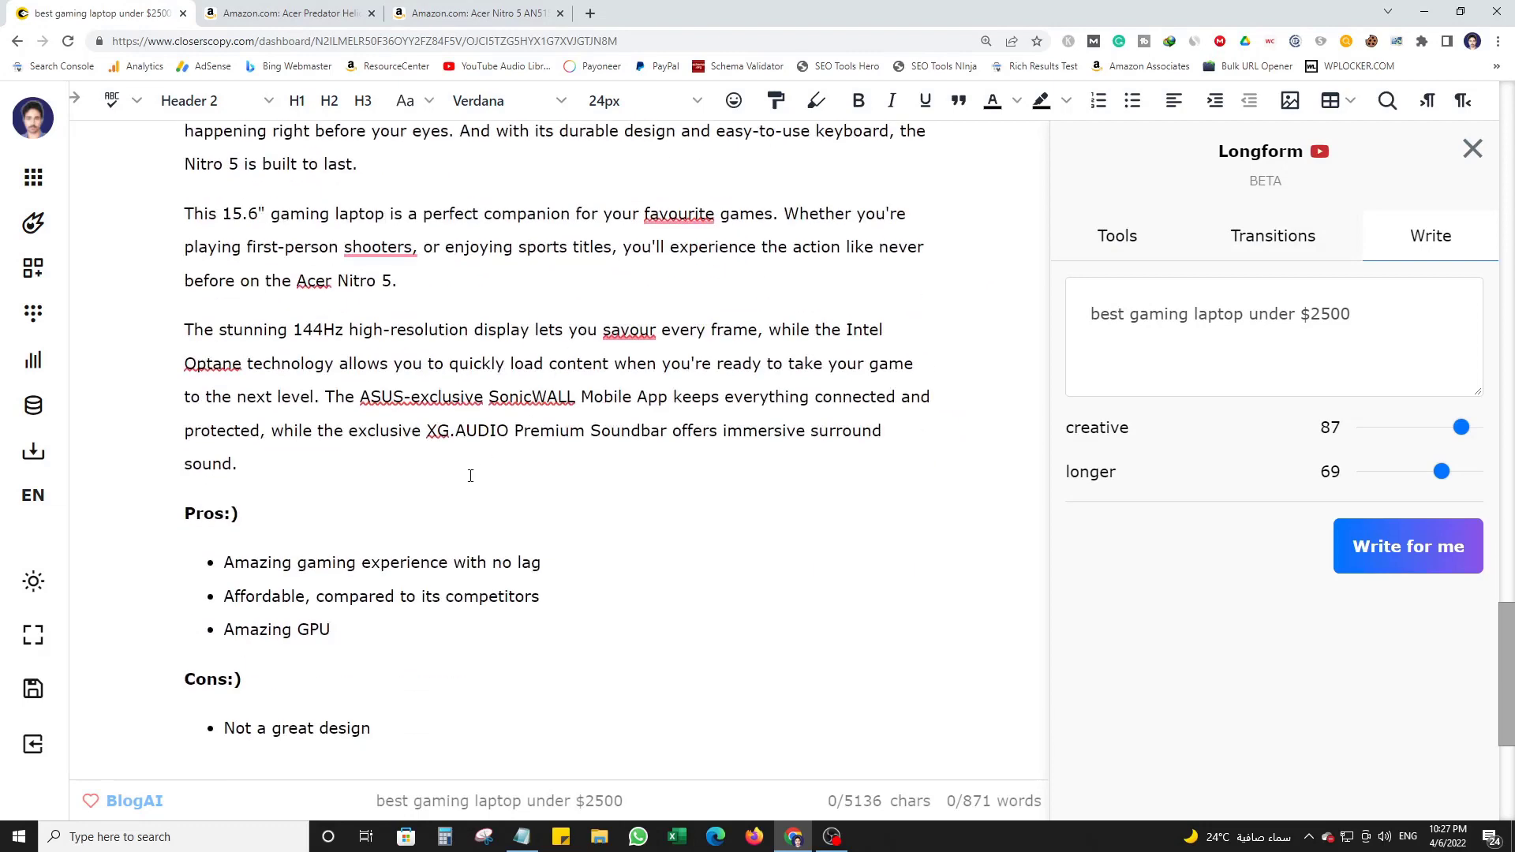
pyautogui.click(407, 730)
pyautogui.scroll(-4, 407, 631)
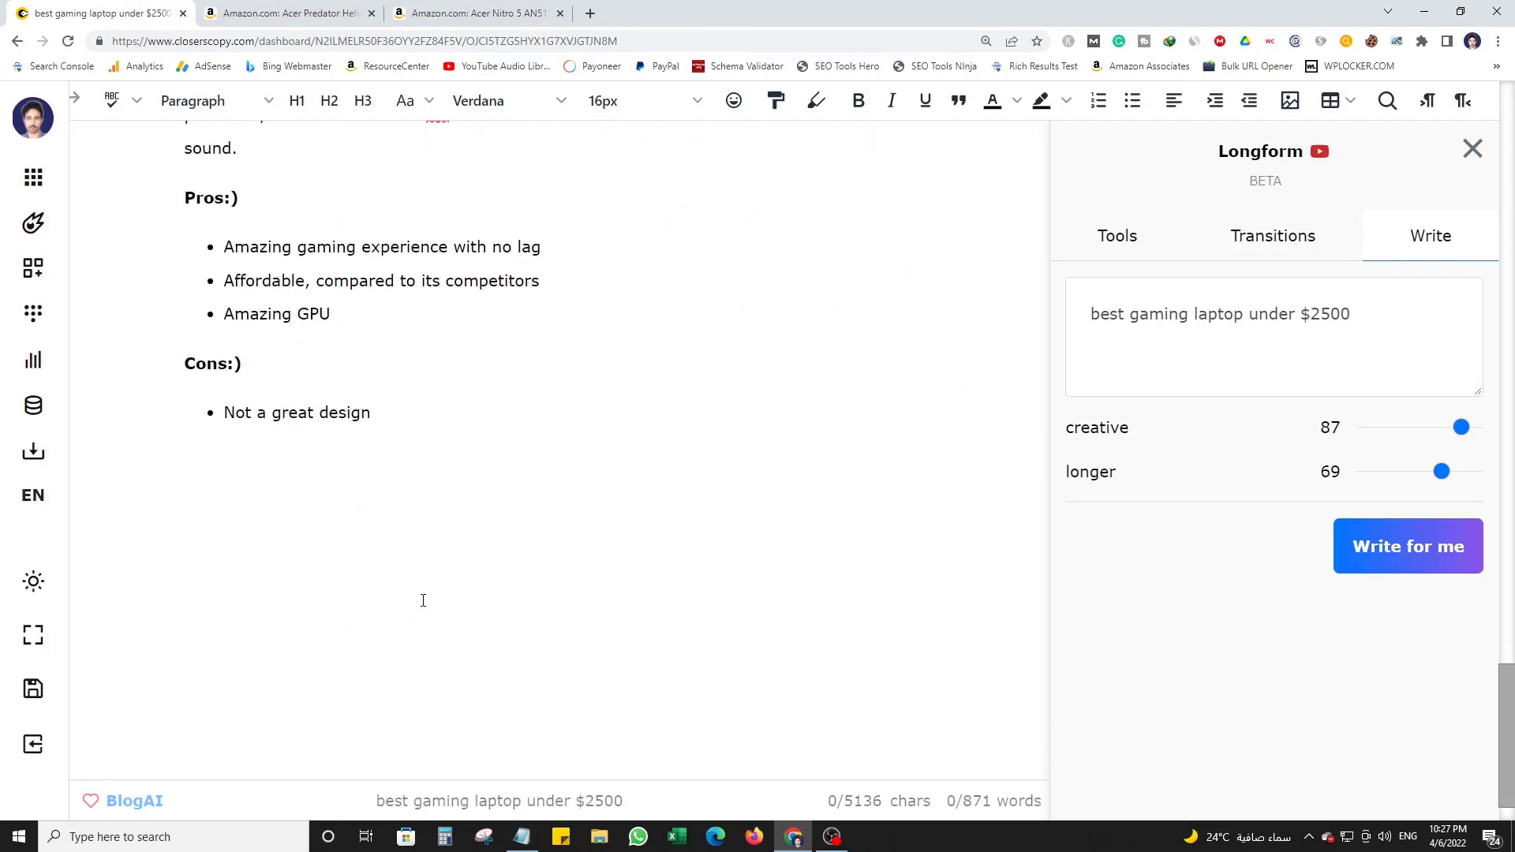
pyautogui.press('Return')
pyautogui.press('Return')
# Look over the available Longform tools and return to the Write mode's prompt.
pyautogui.click(1120, 237)
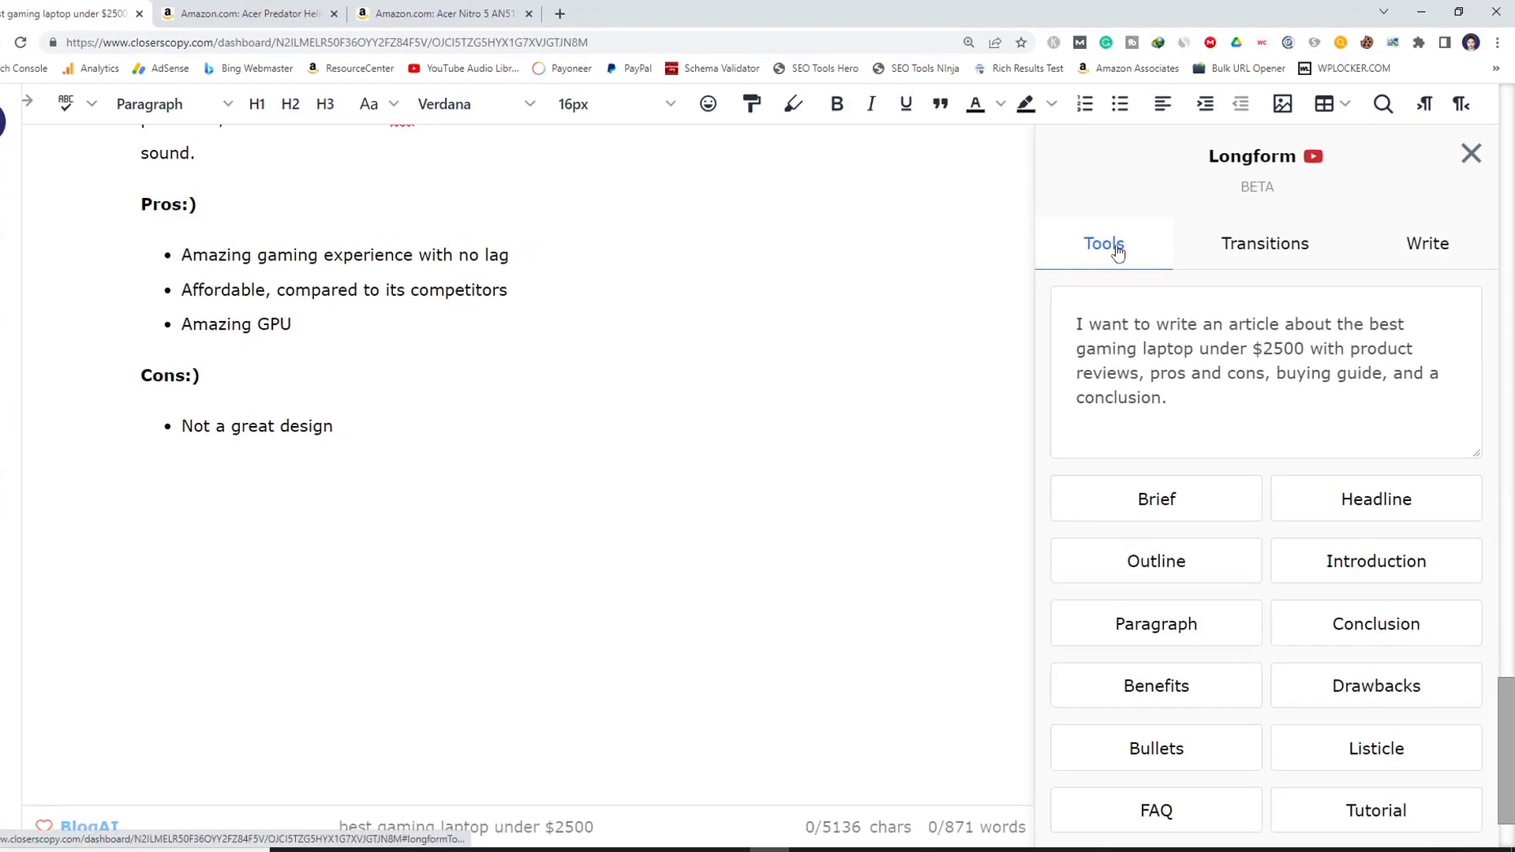
pyautogui.scroll(-1, 1339, 375)
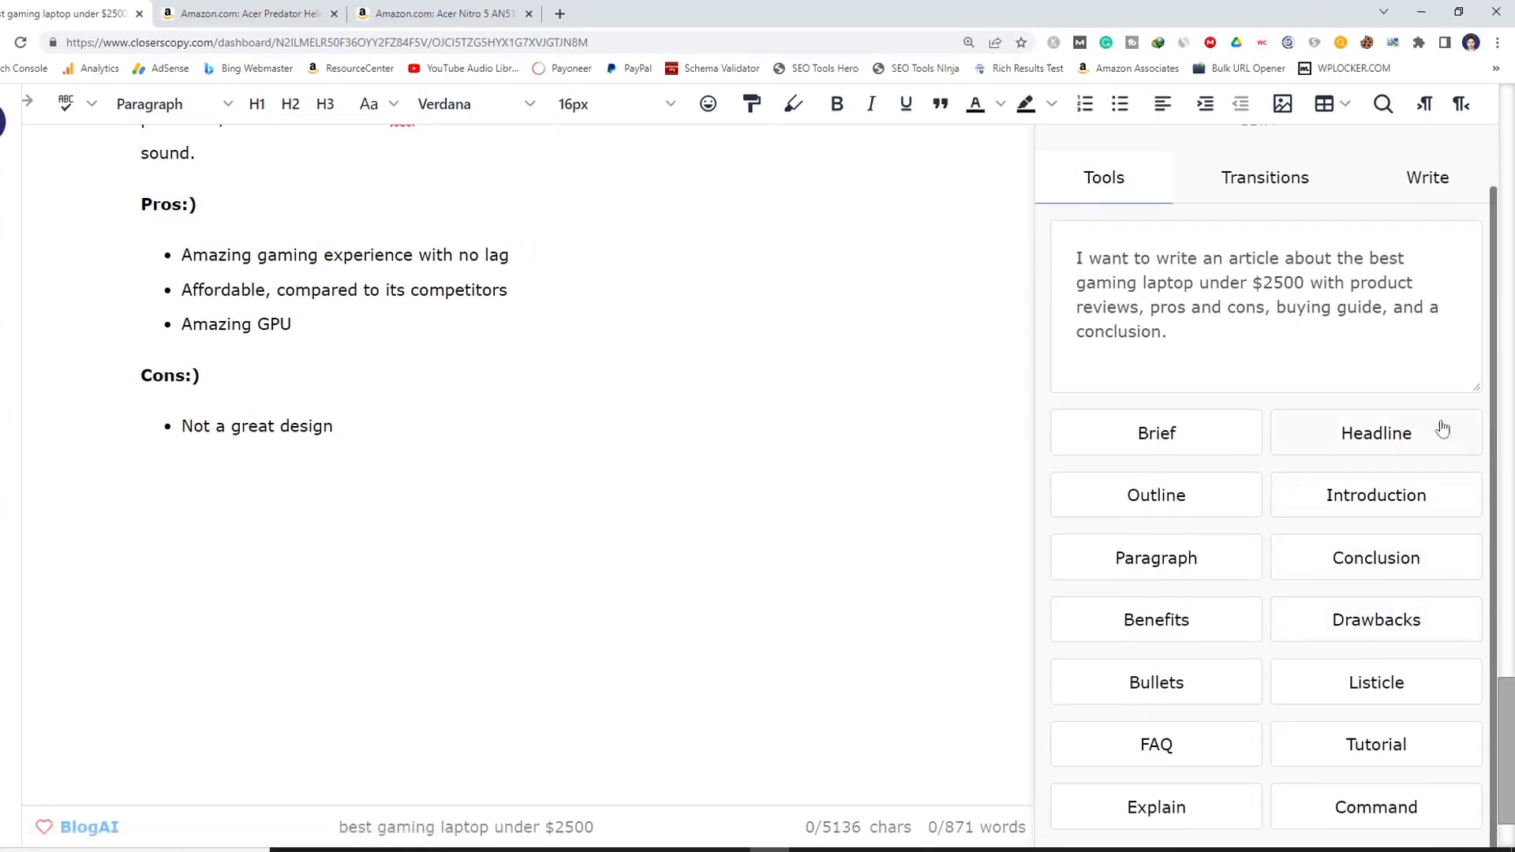
pyautogui.scroll(1, 1268, 402)
pyautogui.click(1413, 243)
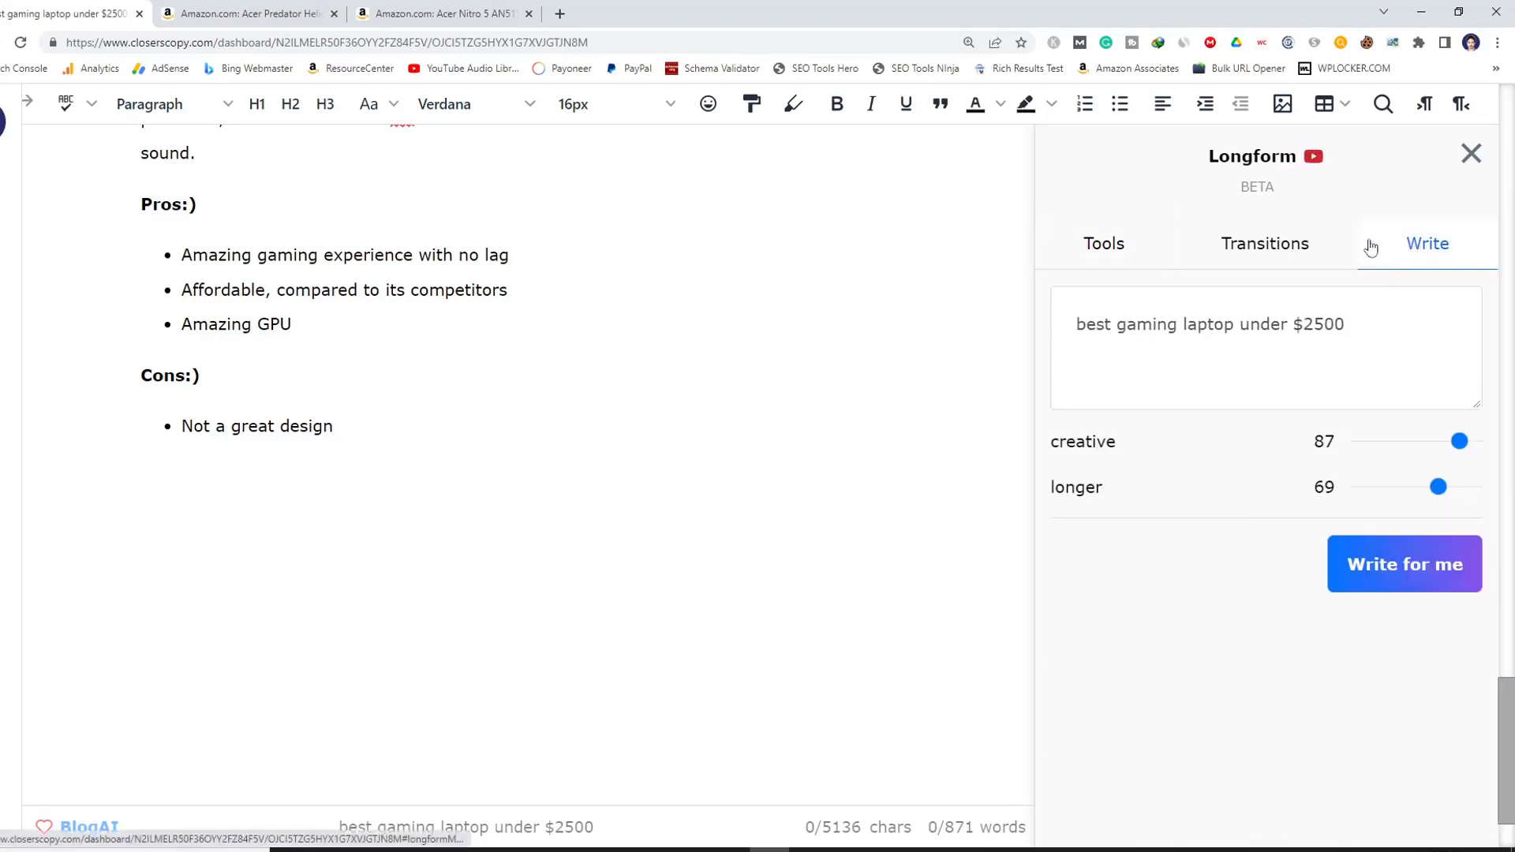
pyautogui.click(1150, 324)
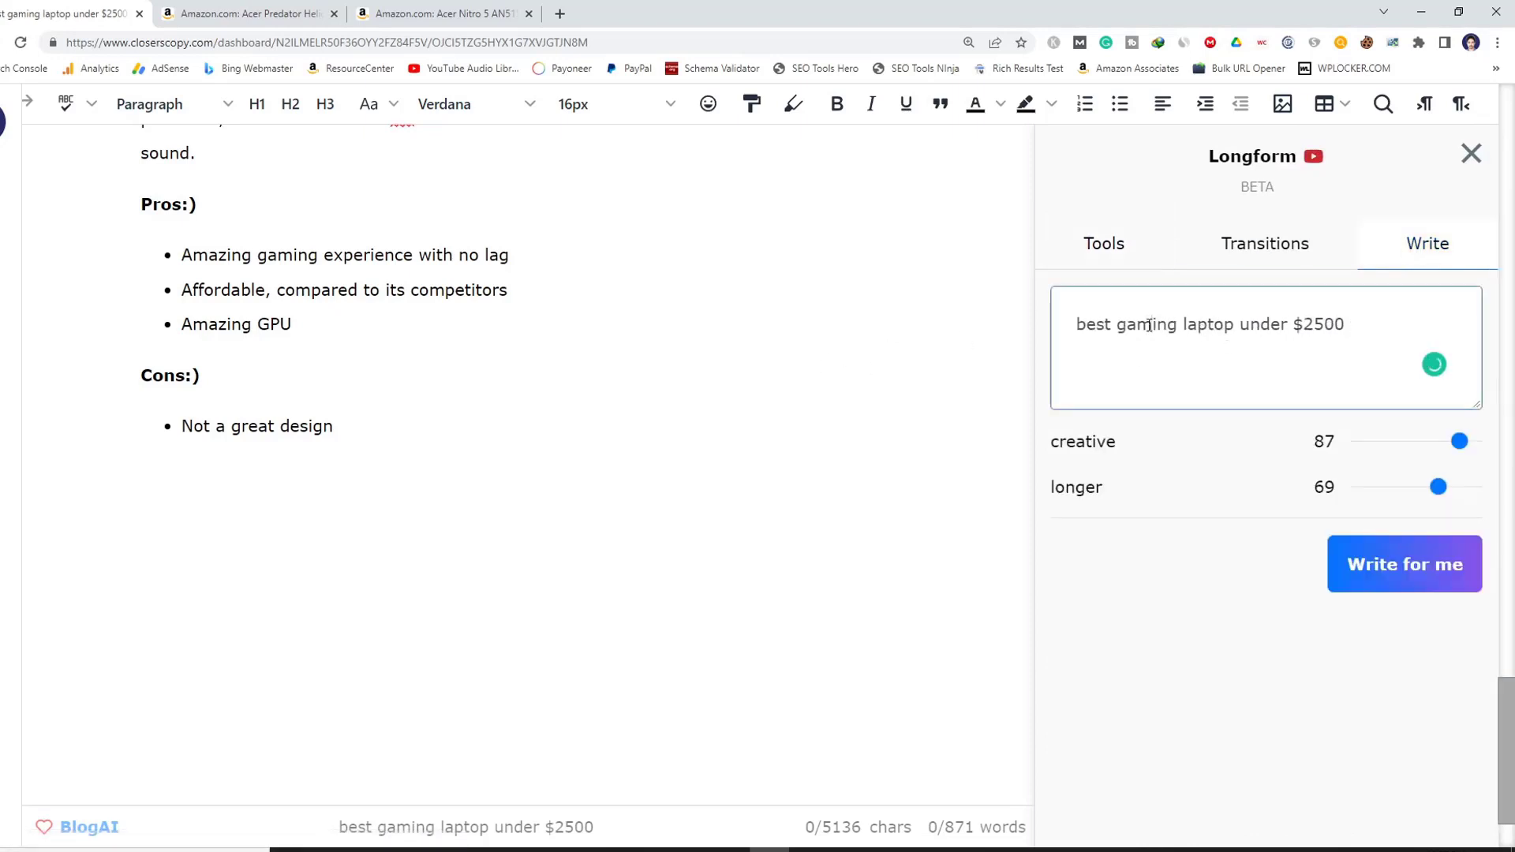
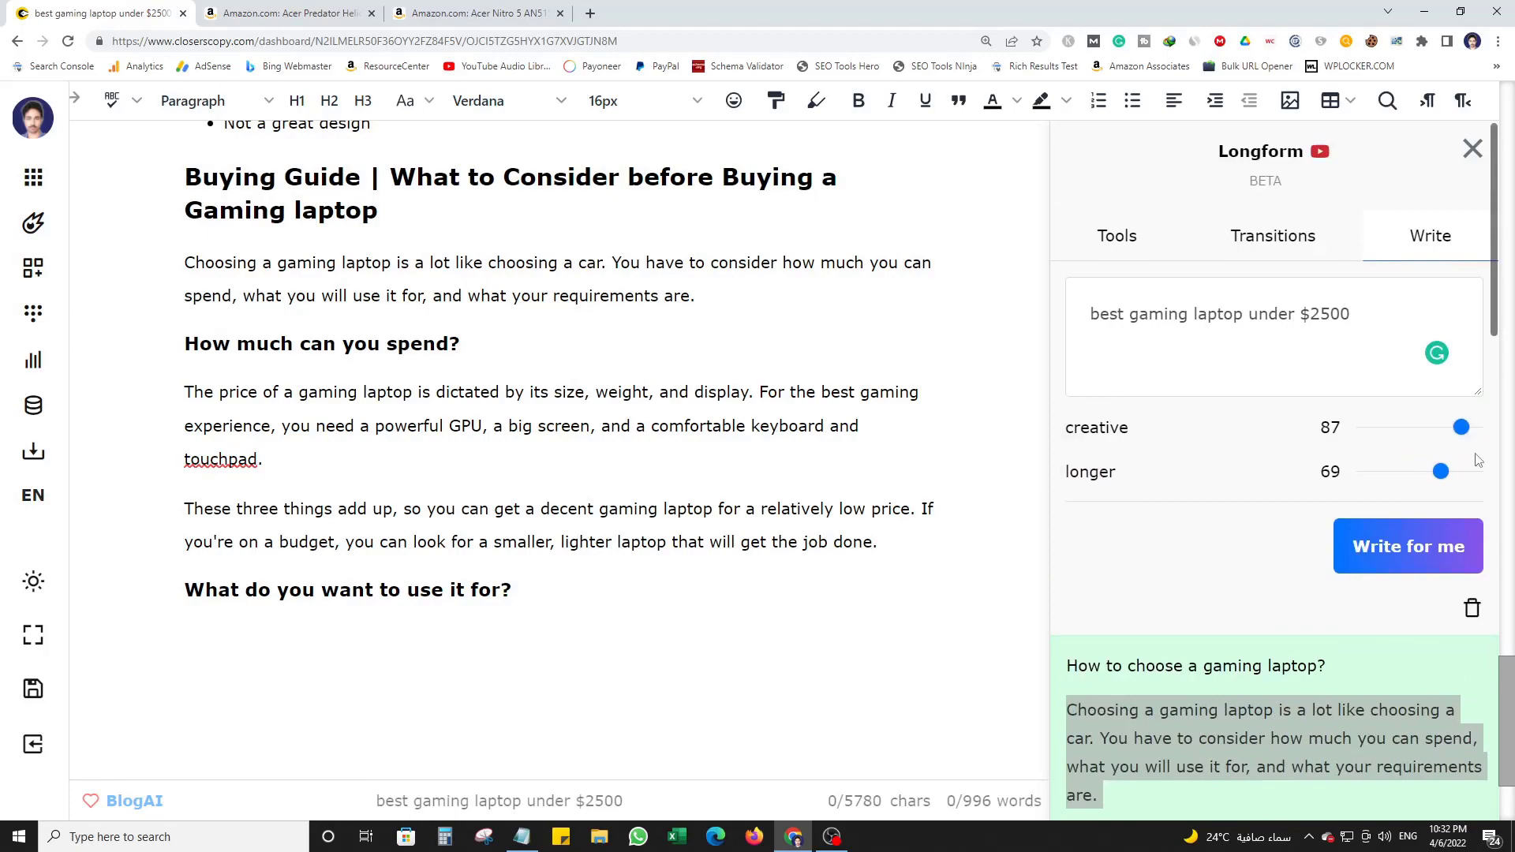
# Clear the previous Longform results, generate new text for "What do you want to use it for?", and read it through.
pyautogui.click(1473, 608)
pyautogui.click(1358, 555)
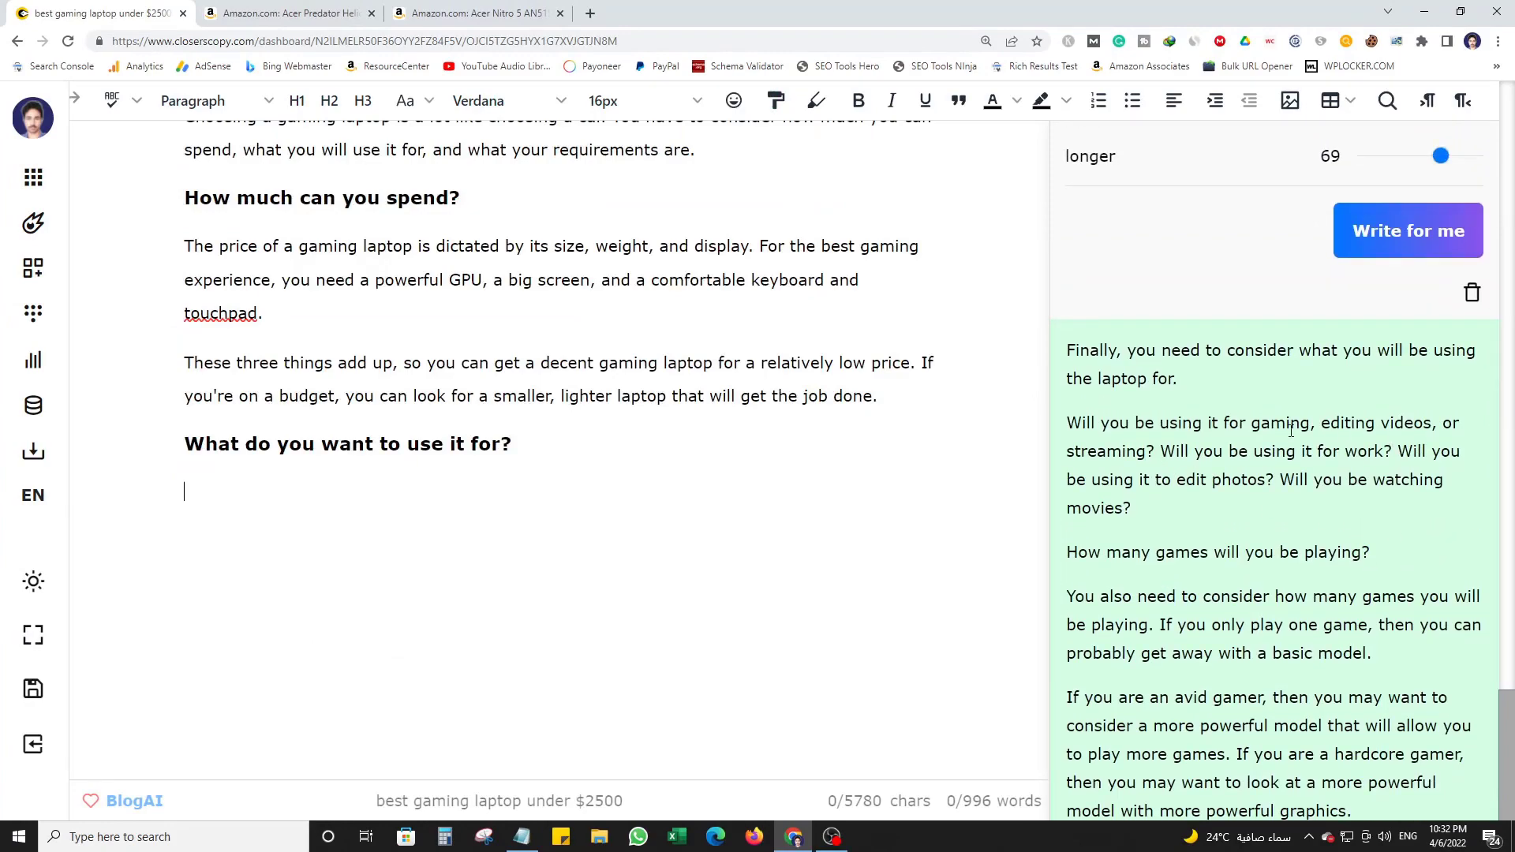
pyautogui.doubleClick(1212, 429)
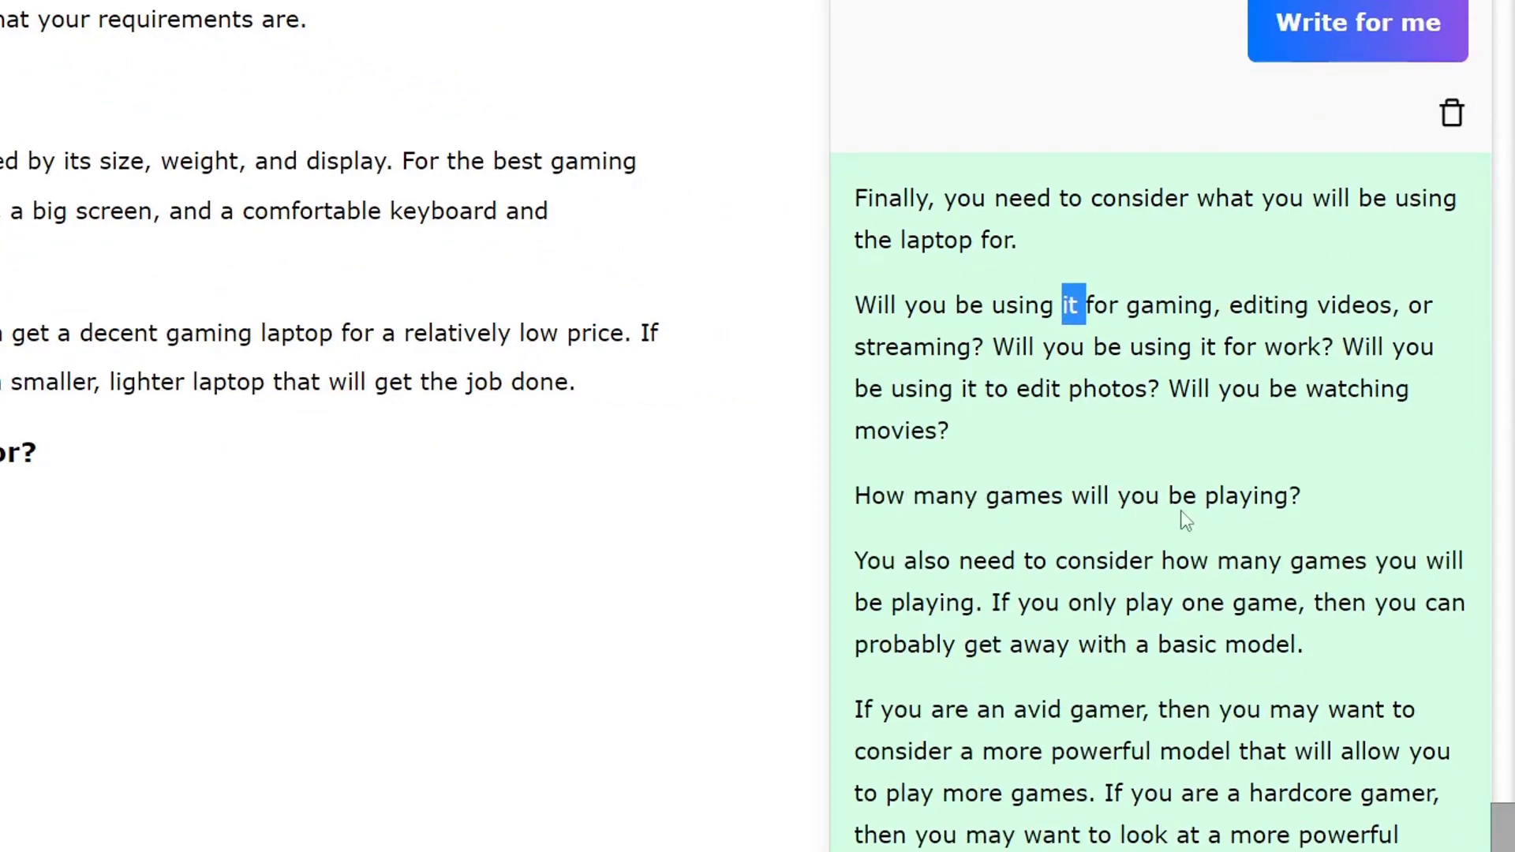
pyautogui.scroll(-5, 1107, 524)
pyautogui.scroll(4, 1107, 510)
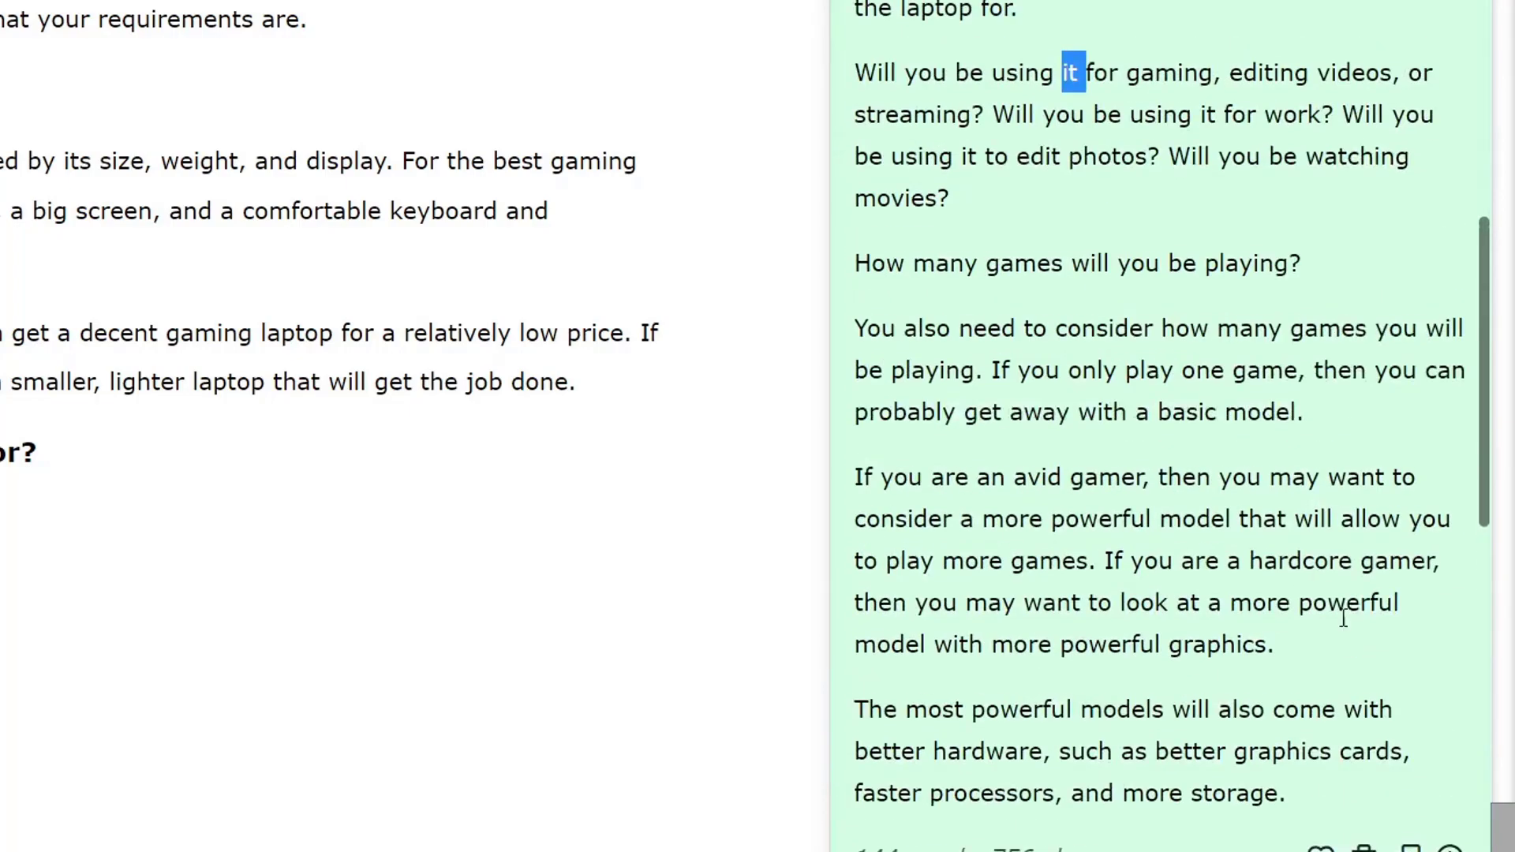
# Copy the generated paragraphs starting with "Will you be using it for gaming" under the "What do you want to use it for?" heading.
pyautogui.moveTo(1306, 782); pyautogui.dragTo(882, 105)
pyautogui.hotkey('ctrl', 'c')
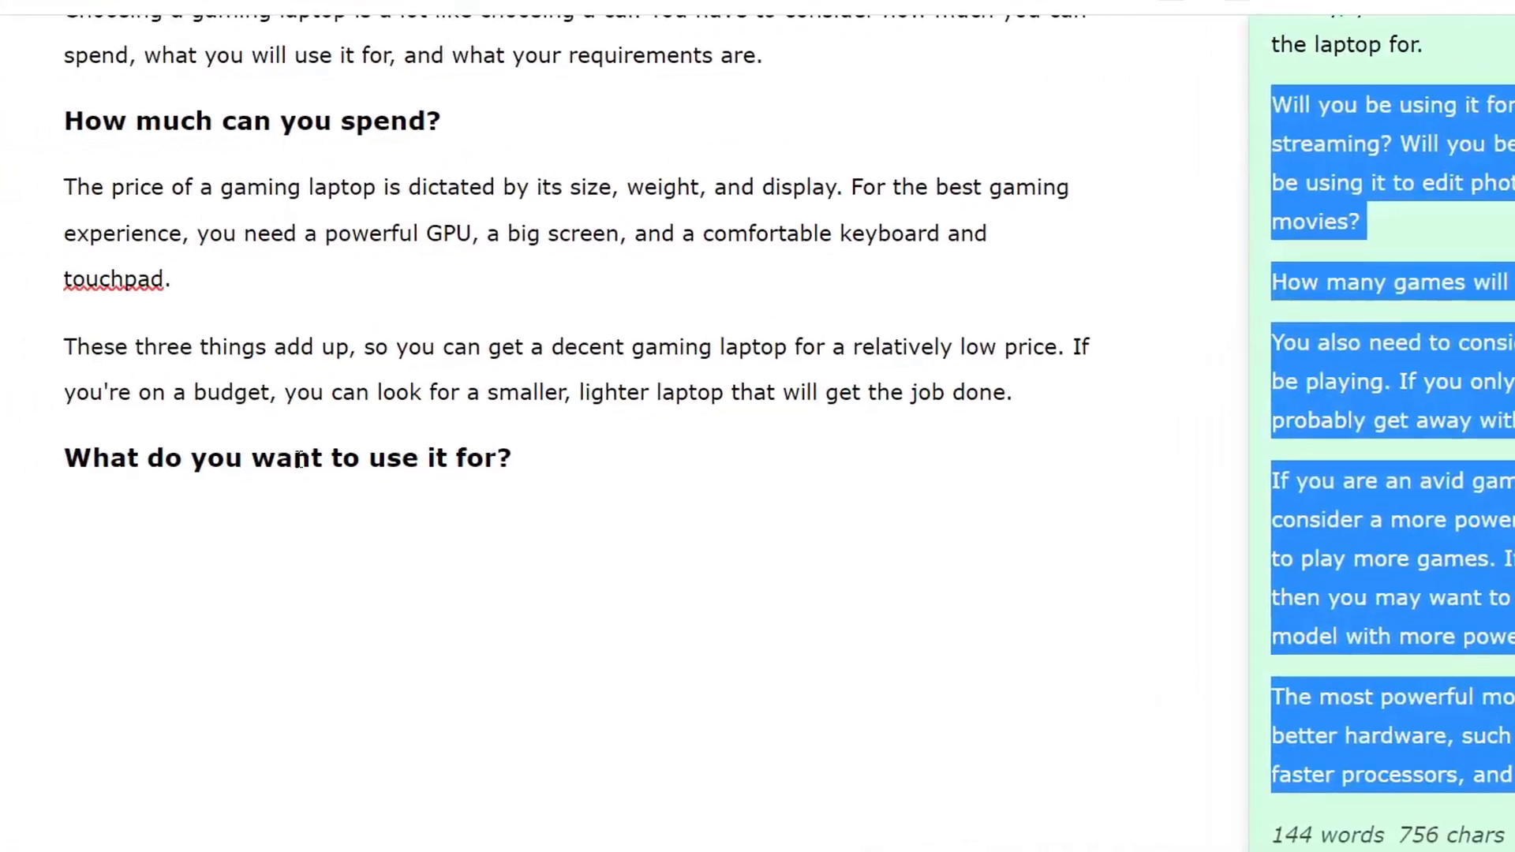
pyautogui.click(285, 520)
pyautogui.hotkey('ctrl', 'v')
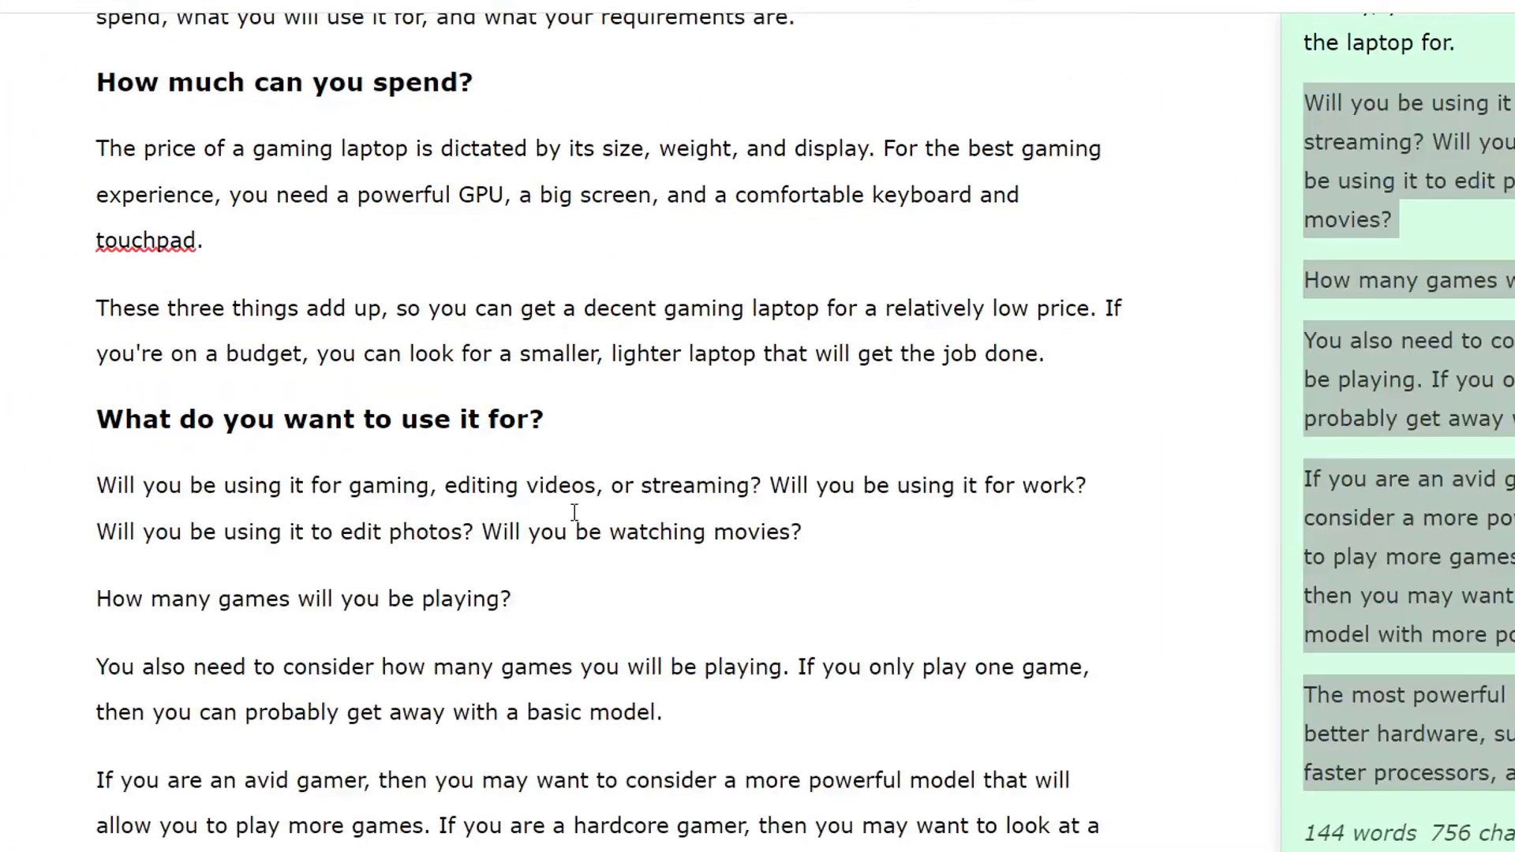
# Format the line "How many games will you be playing?" as a Heading 3.
pyautogui.tripleClick(265, 373)
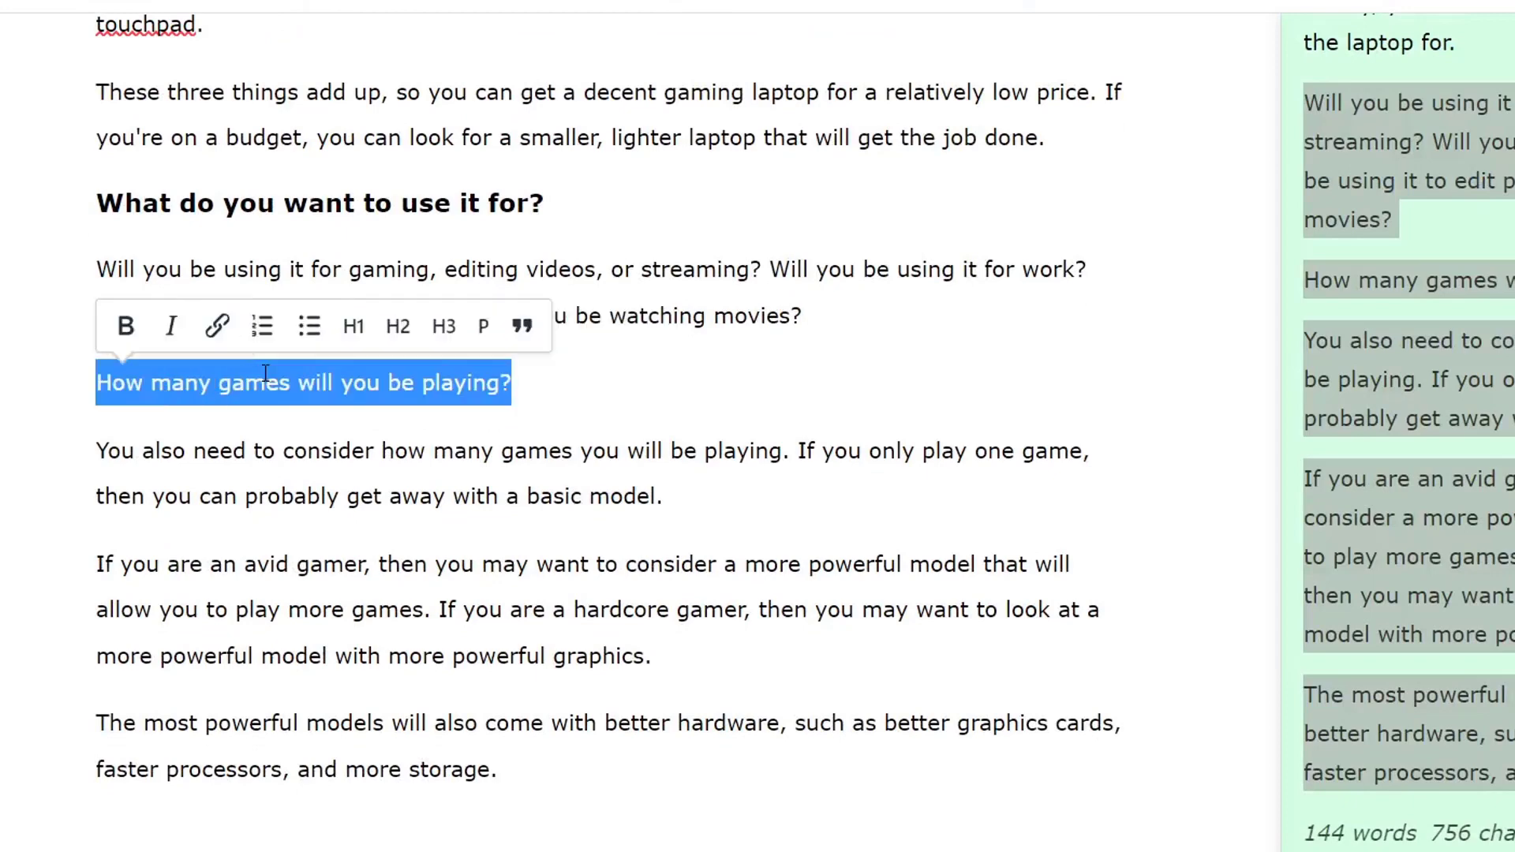
pyautogui.click(443, 326)
pyautogui.scroll(5, 676, 642)
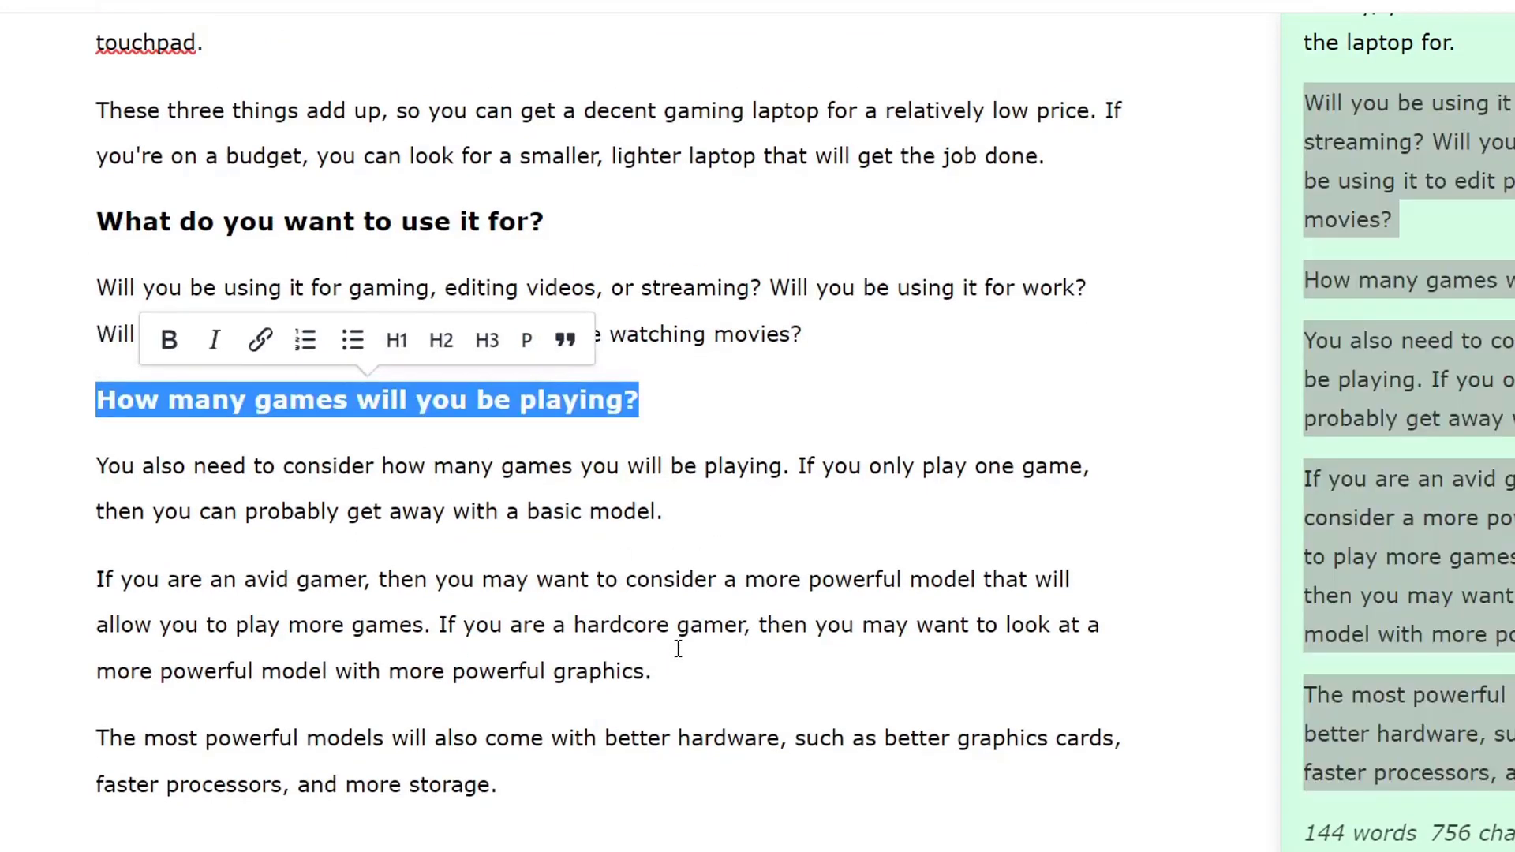
pyautogui.click(886, 435)
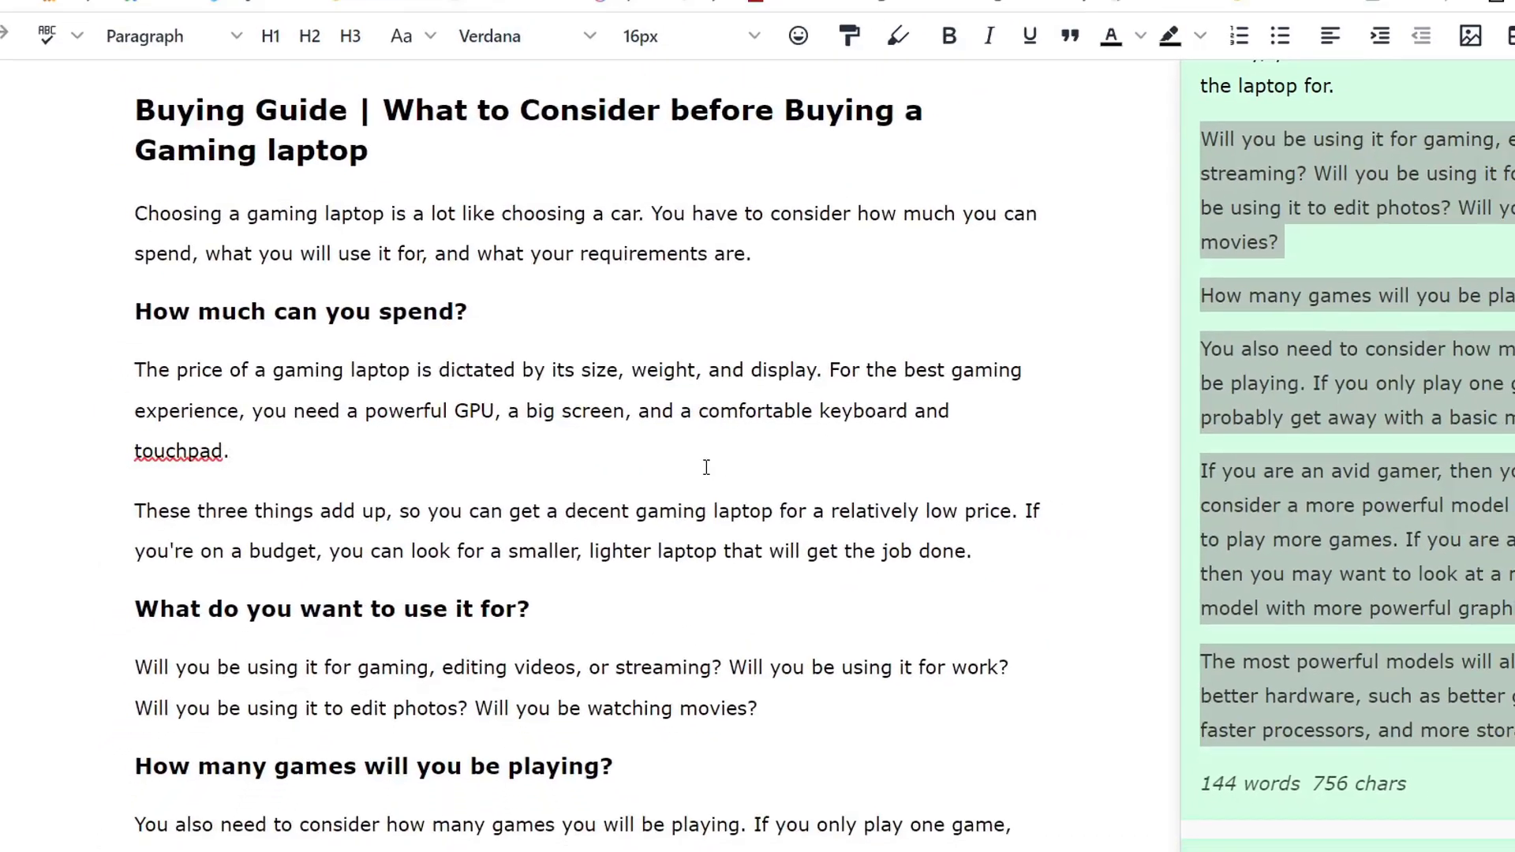
# Read through the Buying Guide section and its subheadings in the article.
pyautogui.scroll(-2, 704, 484)
pyautogui.moveTo(256, 420); pyautogui.dragTo(432, 423)
pyautogui.scroll(-2, 462, 446)
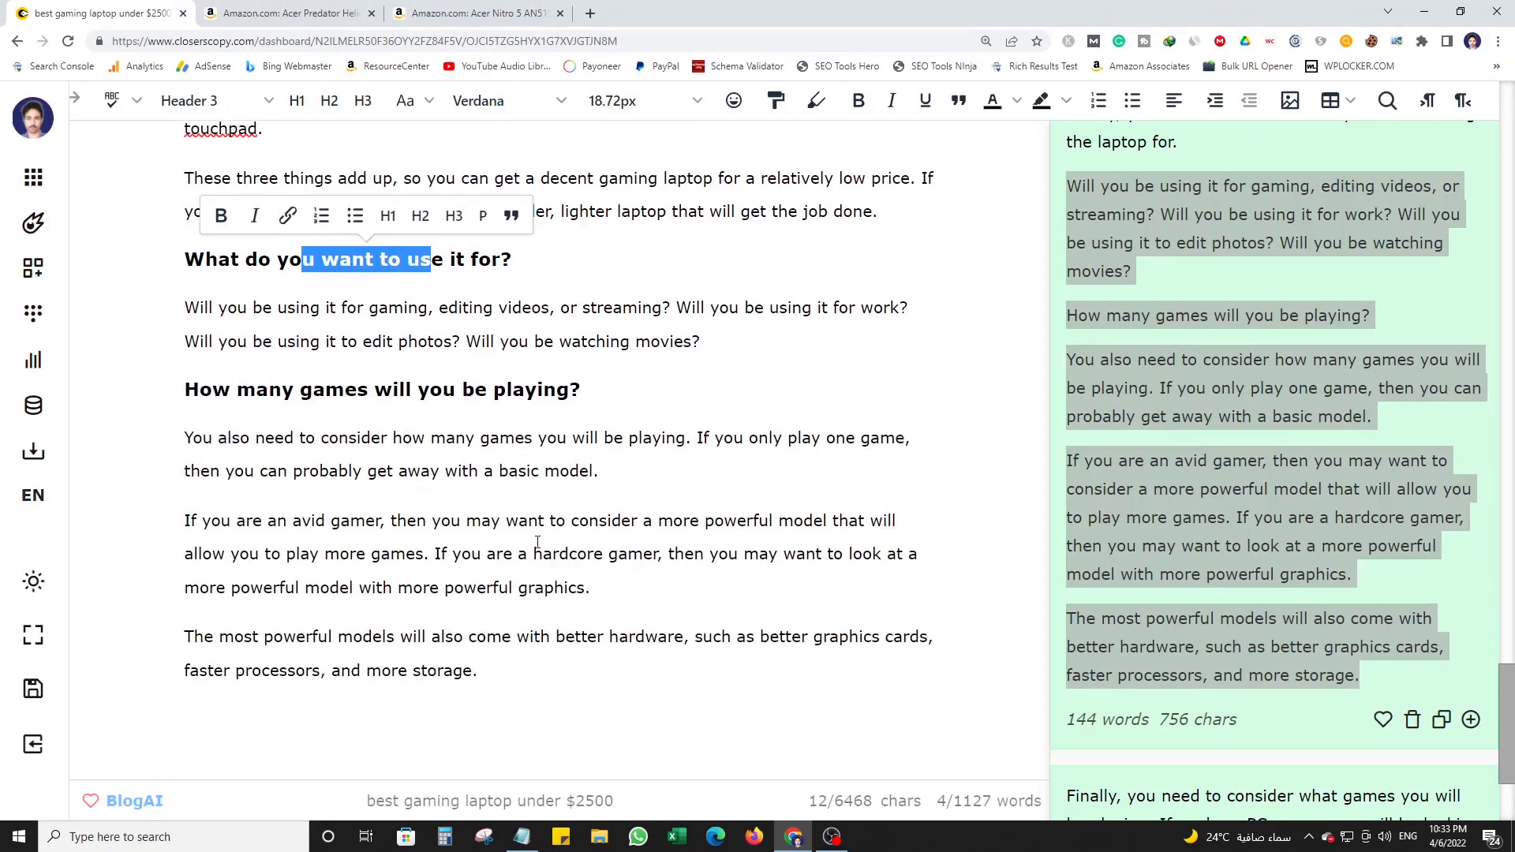
pyautogui.click(365, 550)
pyautogui.scroll(6, 532, 508)
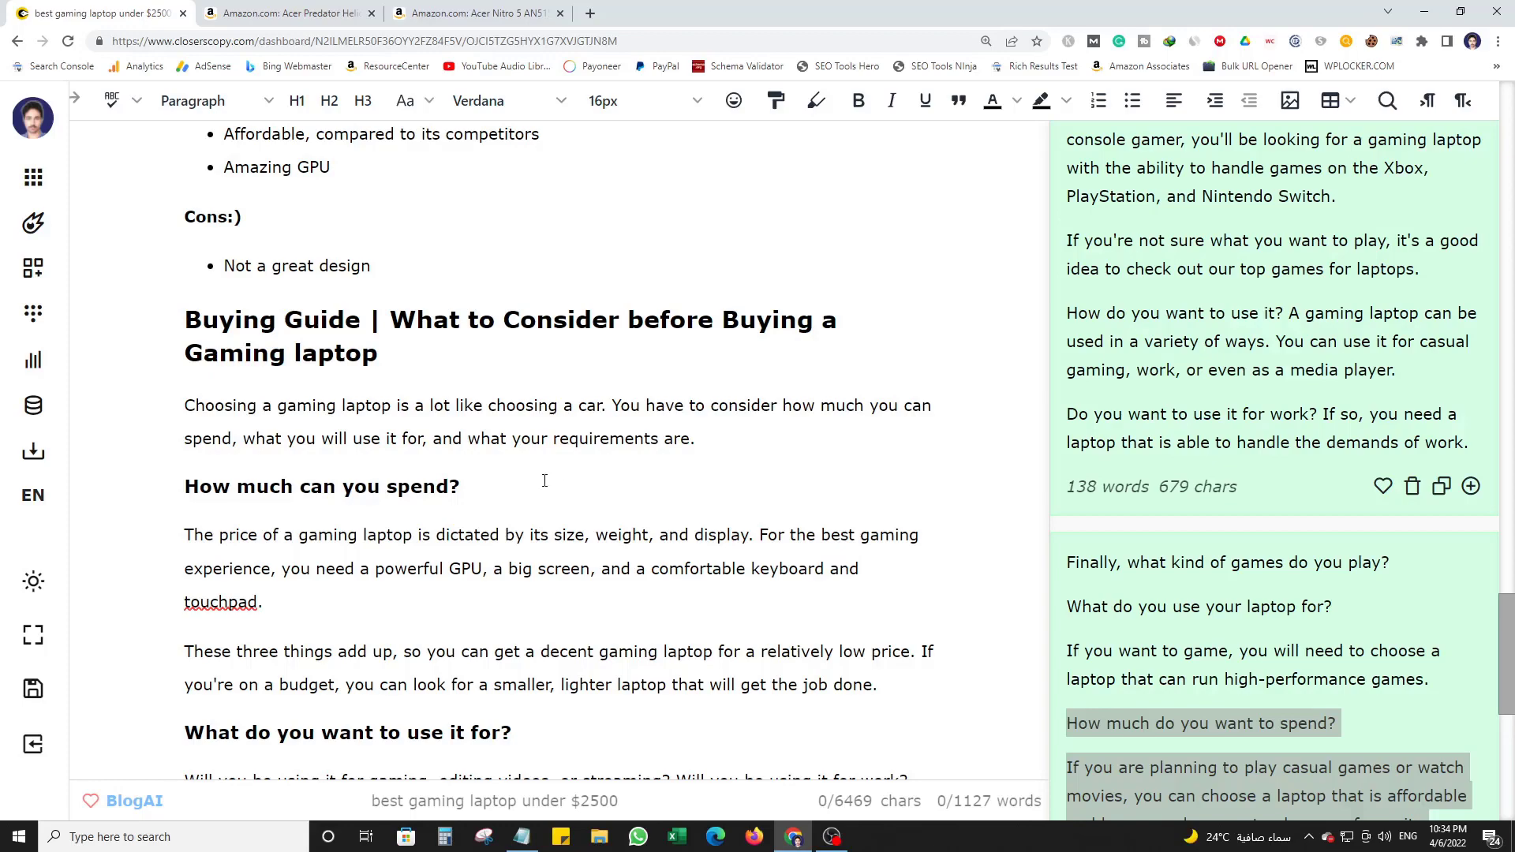
# Add the line "FAQ | The Best Gaming Laptop Under $2500" below the last Buying Guide paragraph.
pyautogui.scroll(-8, 545, 480)
pyautogui.press('Return')
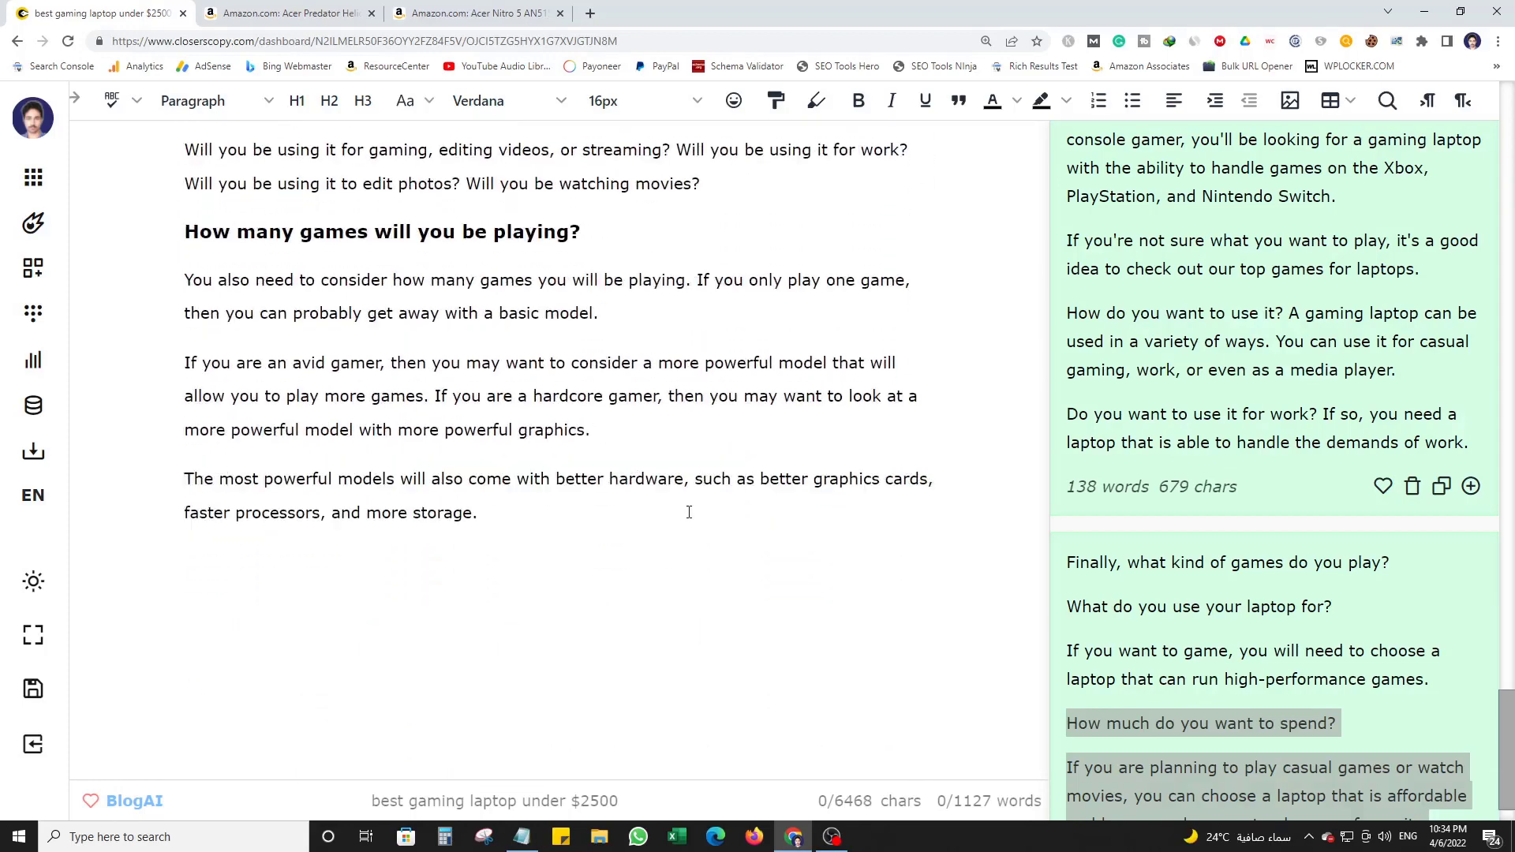
pyautogui.click(689, 515)
pyautogui.press('Return')
pyautogui.write('FA')
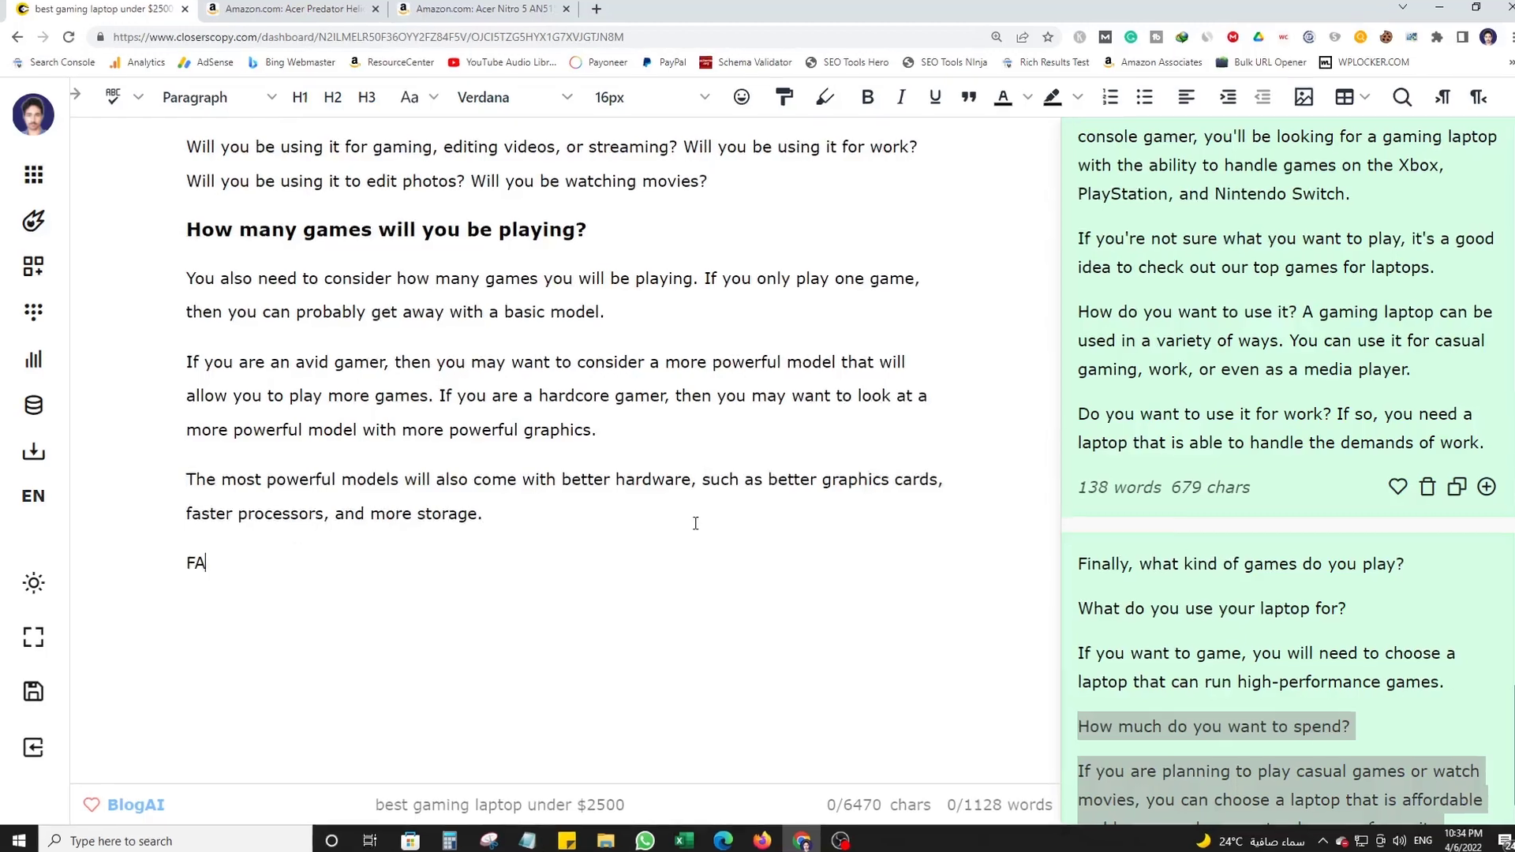
pyautogui.write('Q')
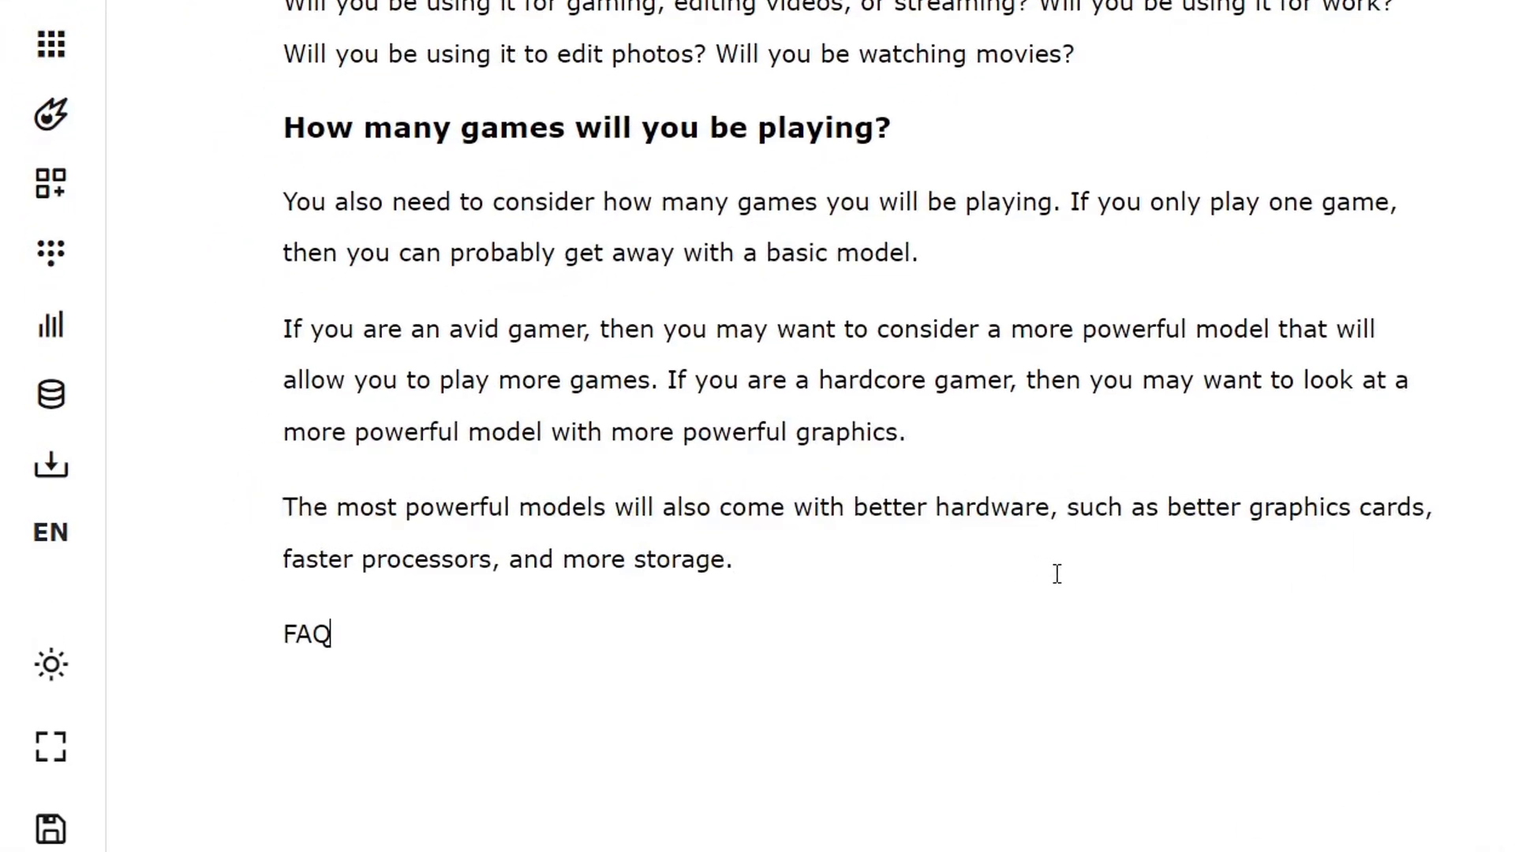
pyautogui.write(' |')
pyautogui.scroll(10, 1058, 576)
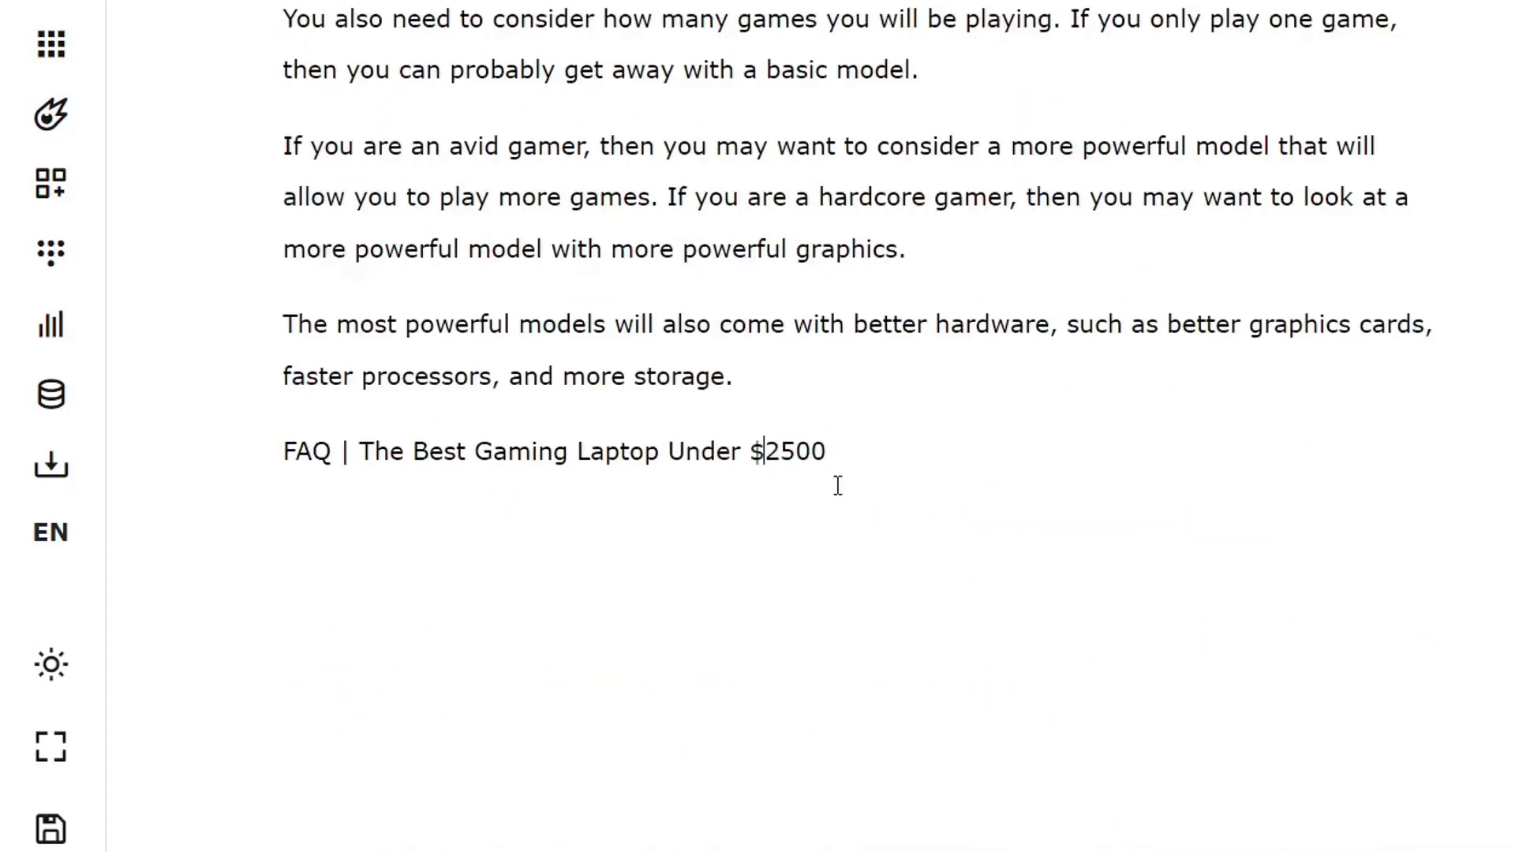
# Format the line "FAQ | The Best Gaming Laptop Under $2500" as a Heading 2 with an empty line below it.
pyautogui.click(836, 460)
pyautogui.press('Return')
pyautogui.tripleClick(836, 460)
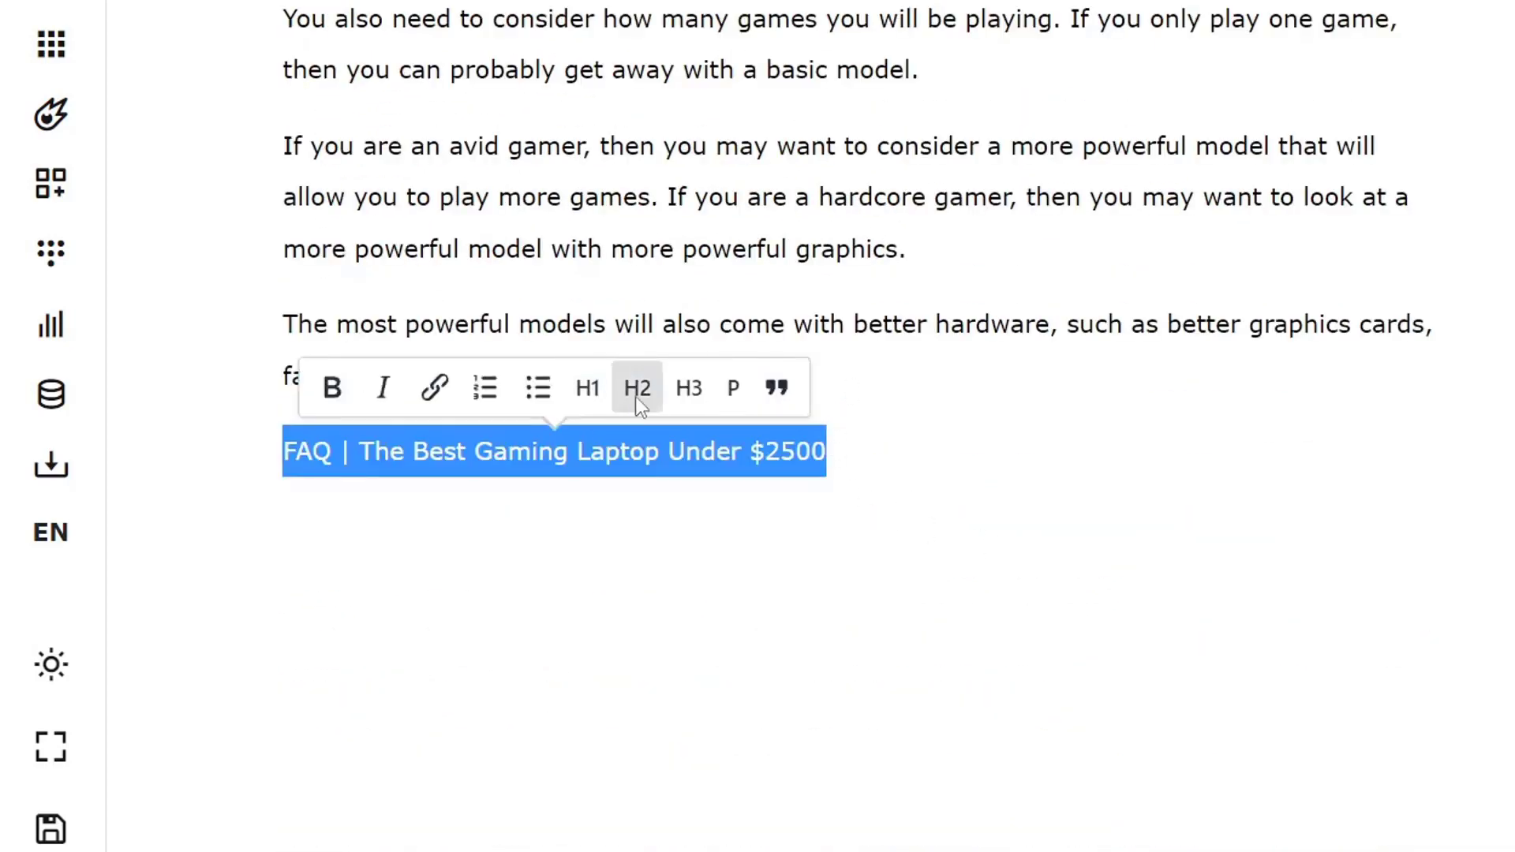
pyautogui.click(637, 387)
pyautogui.click(1145, 551)
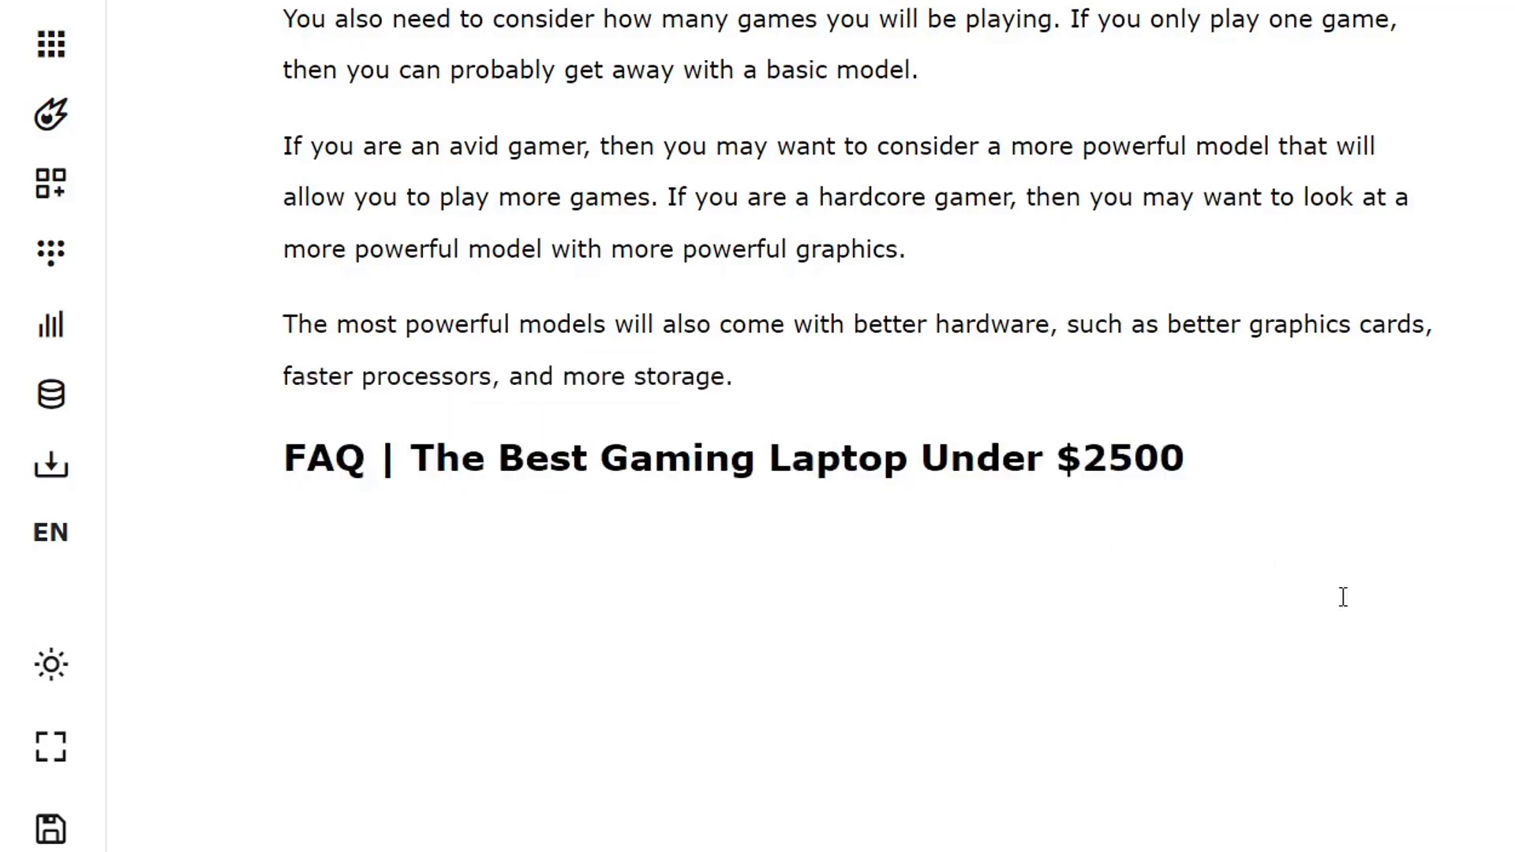
# Clear the previously generated Longform results.
pyautogui.scroll(5, 1343, 597)
pyautogui.scroll(6, 821, 529)
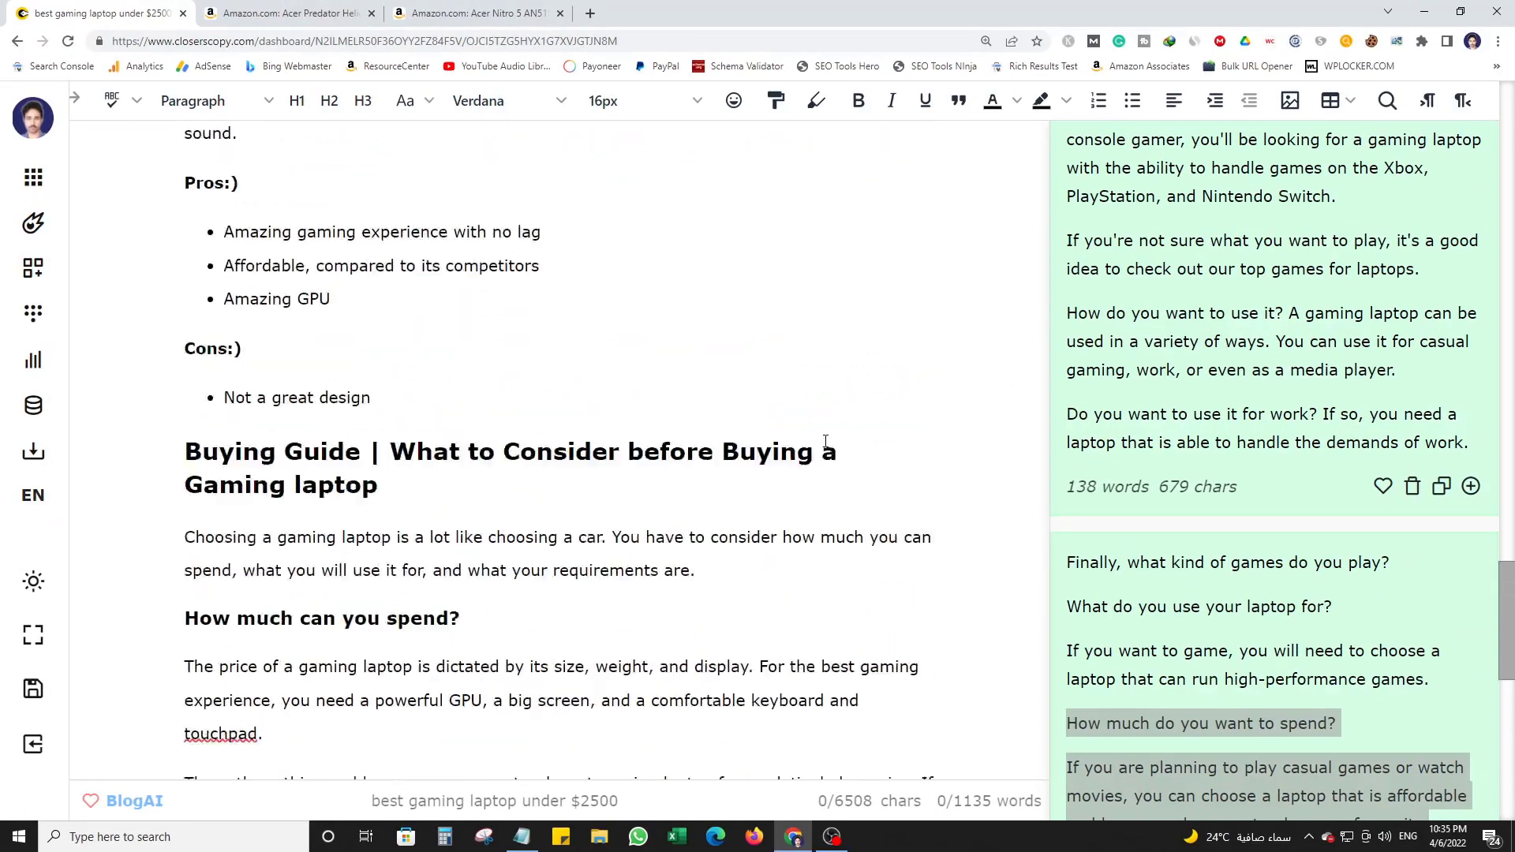
pyautogui.scroll(15, 826, 440)
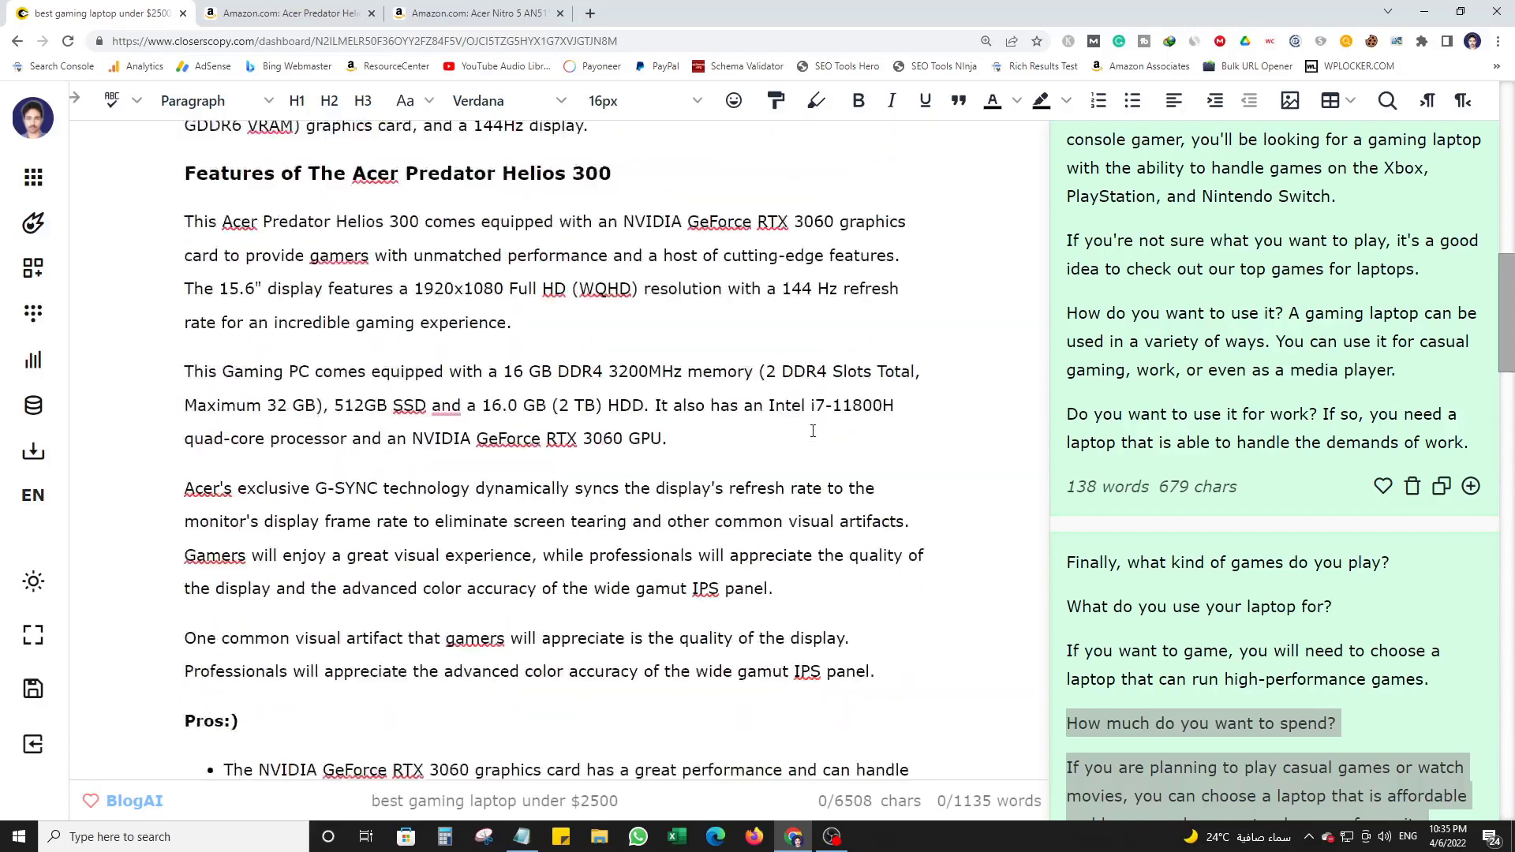
pyautogui.scroll(15, 812, 431)
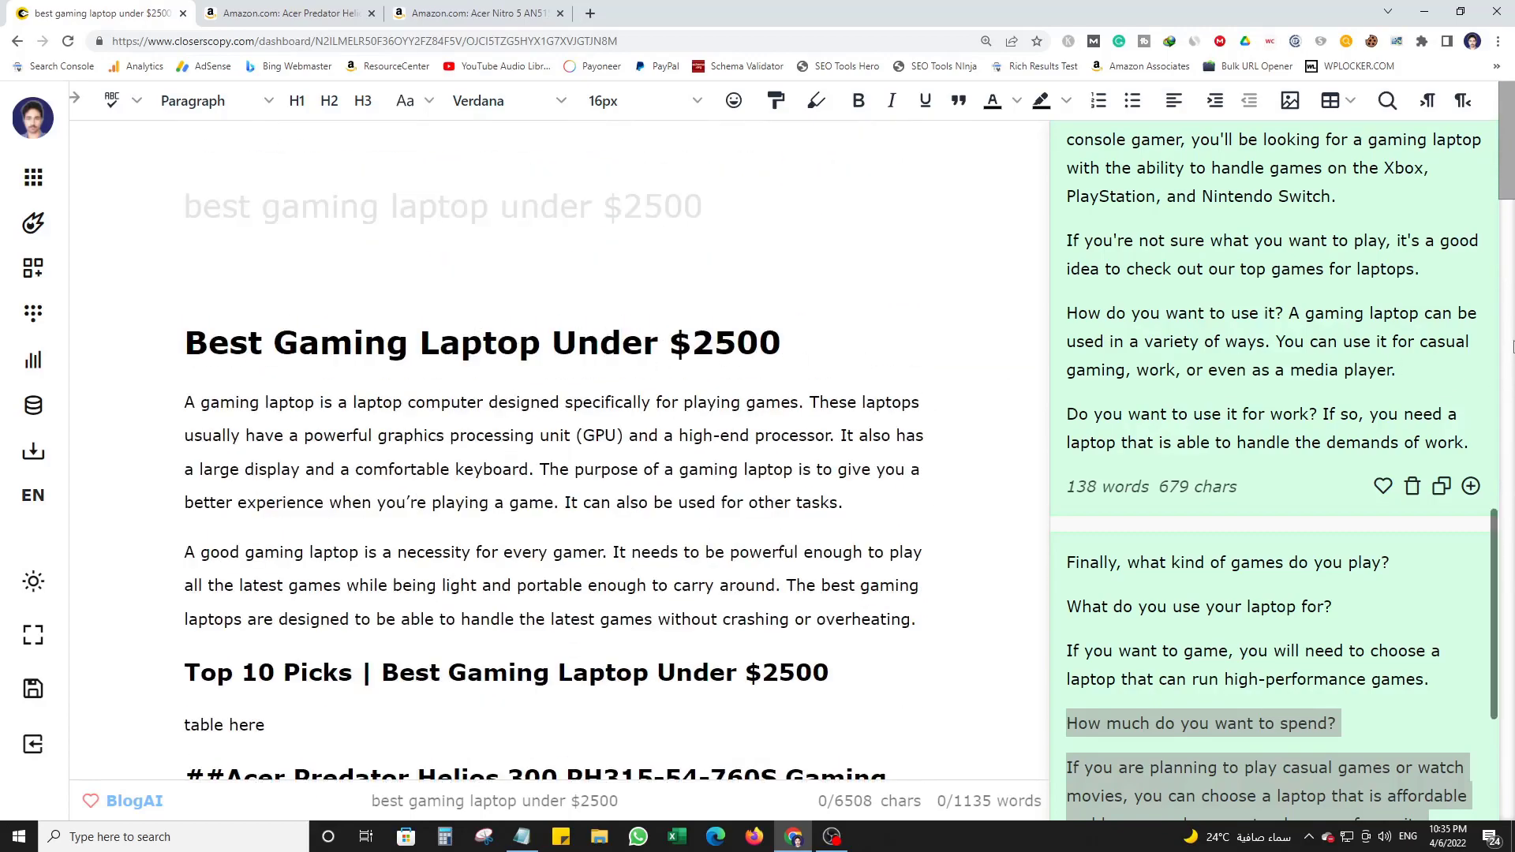
pyautogui.scroll(10, 1487, 301)
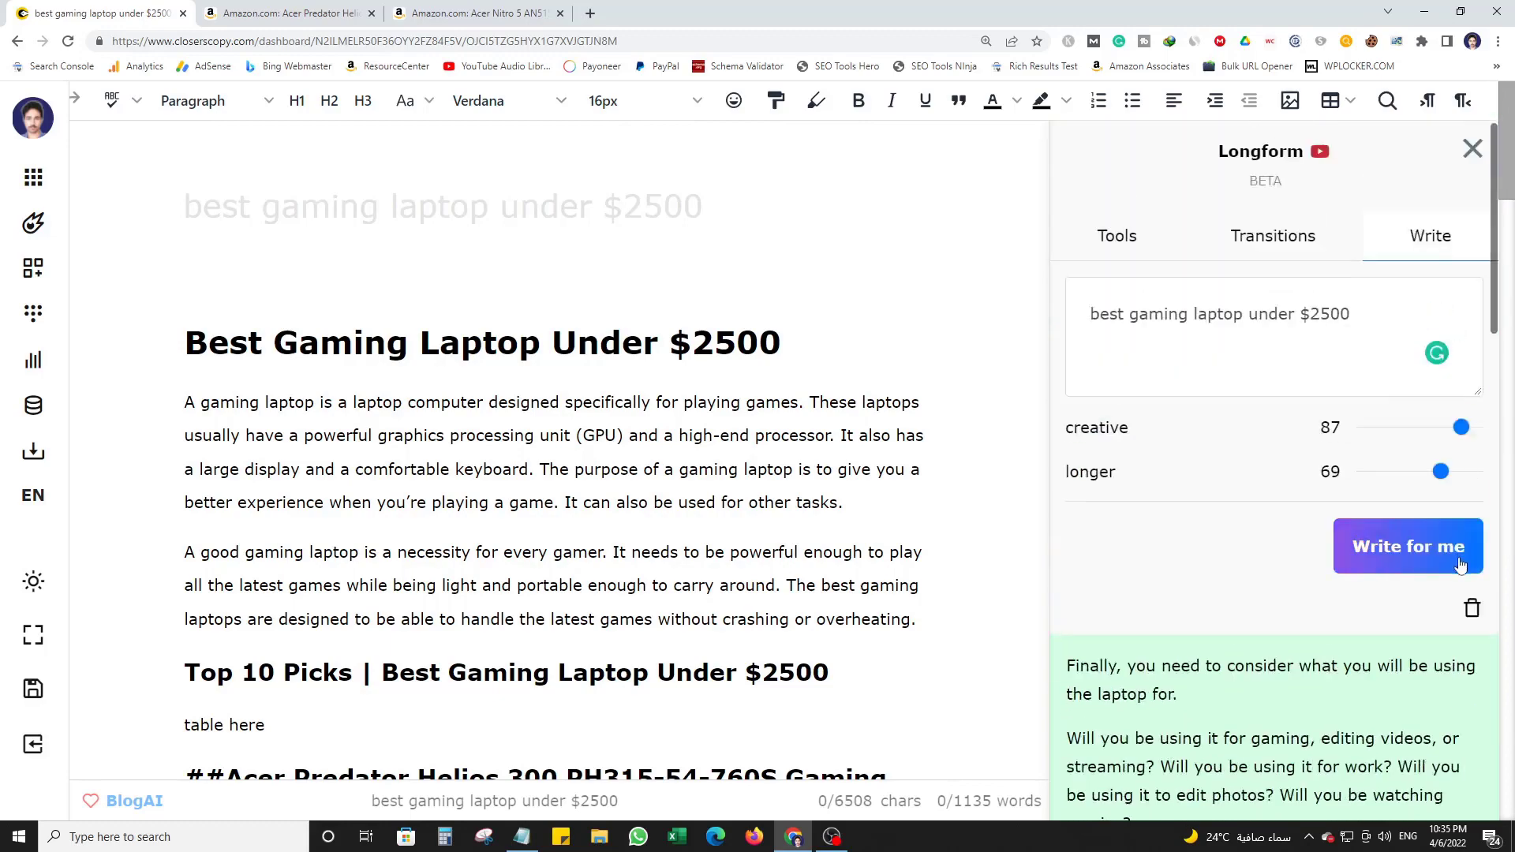
pyautogui.click(1472, 611)
# Generate FAQ content with the Longform FAQ tool from the article title "Best Gaming Laptop Under $2500", and return to the line below the FAQ heading.
pyautogui.click(1145, 236)
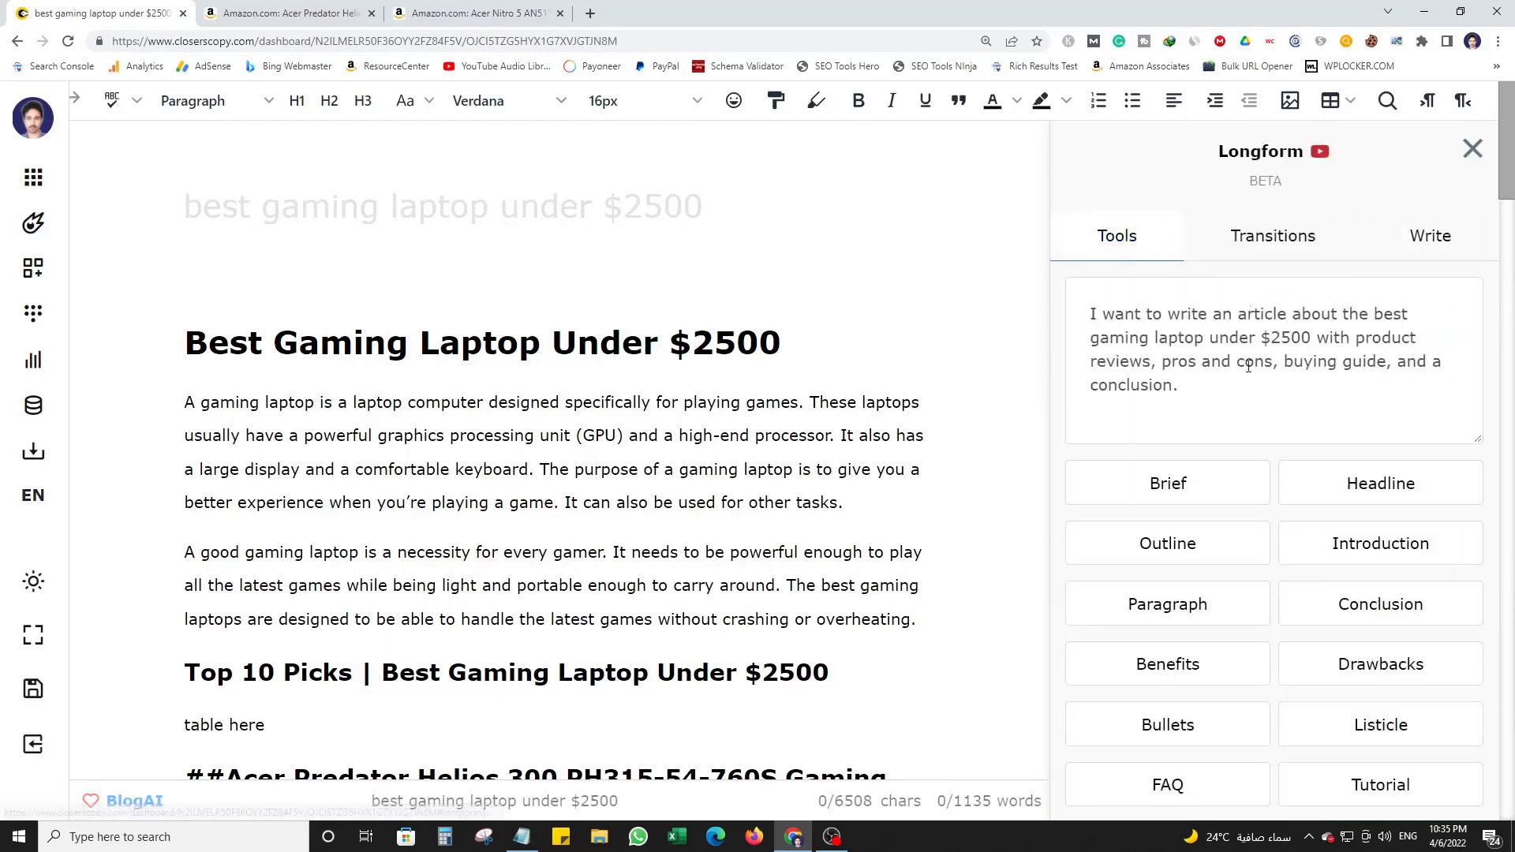
pyautogui.tripleClick(641, 344)
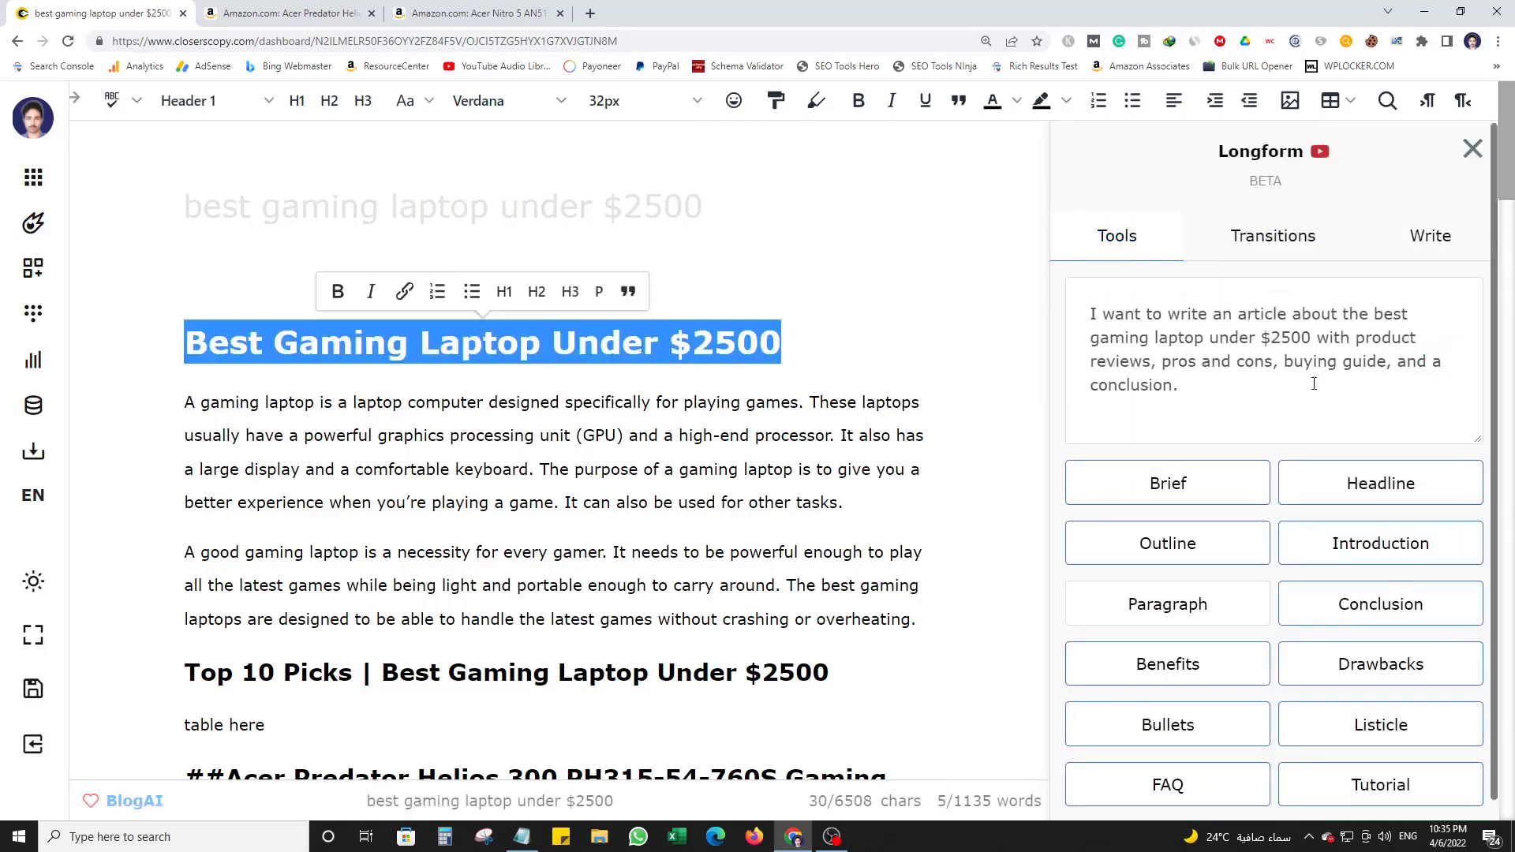
pyautogui.scroll(-1, 1191, 419)
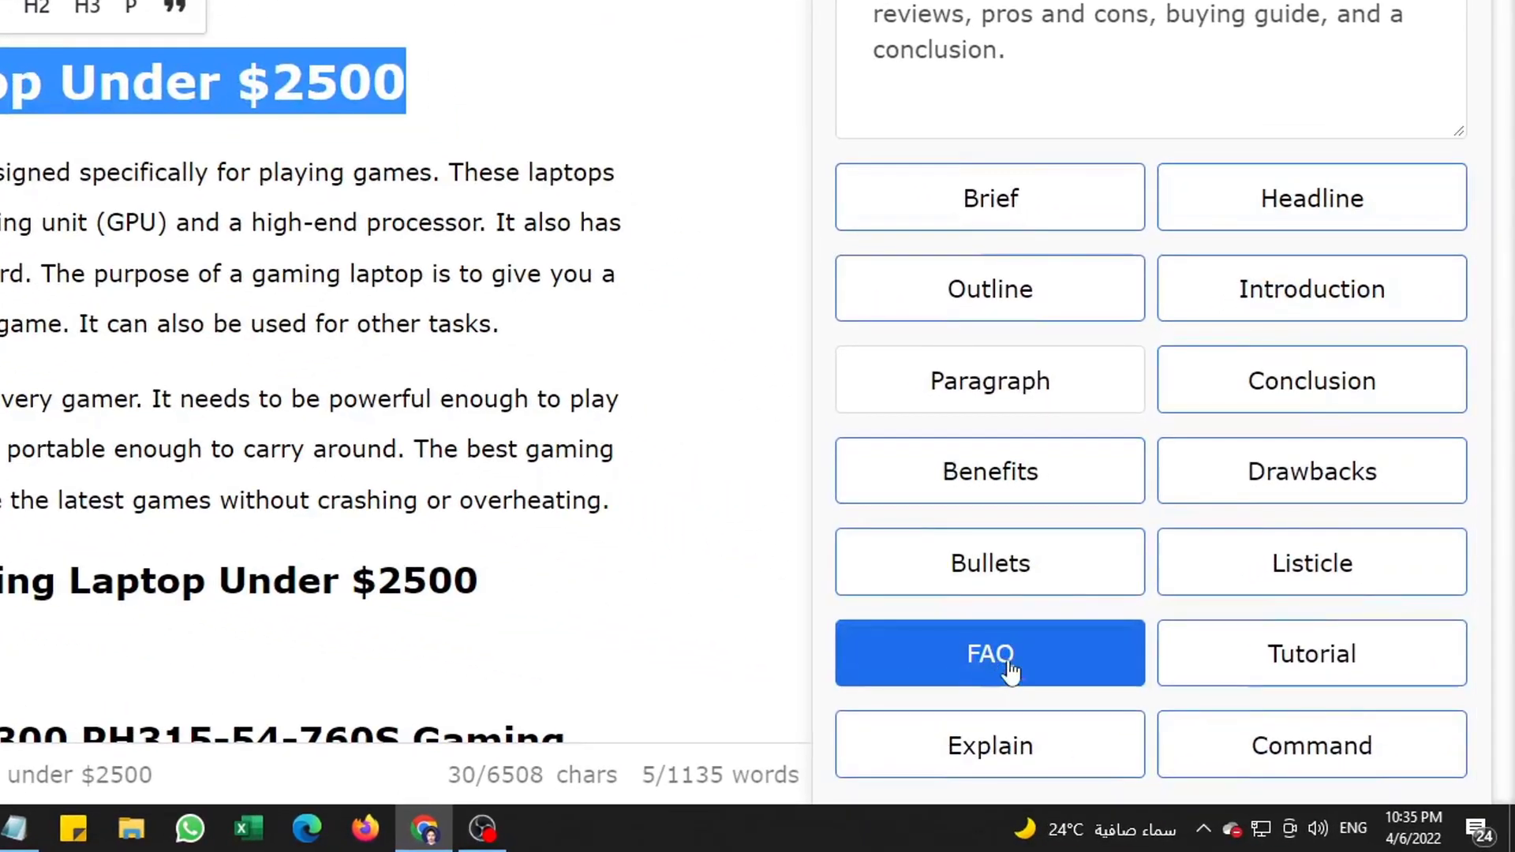
pyautogui.click(996, 675)
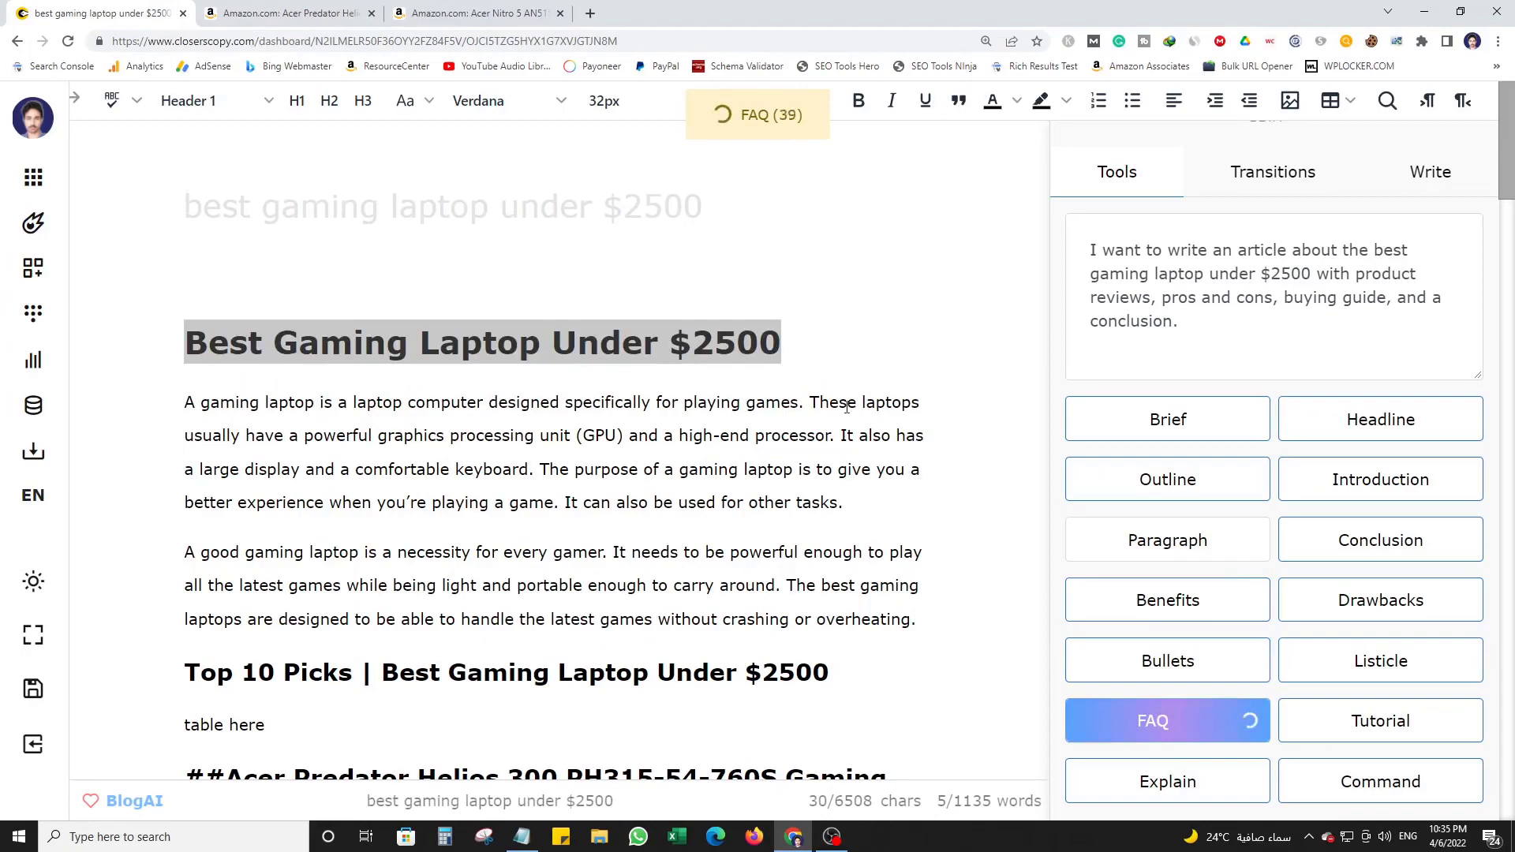
pyautogui.scroll(-20, 909, 479)
pyautogui.scroll(-6, 850, 404)
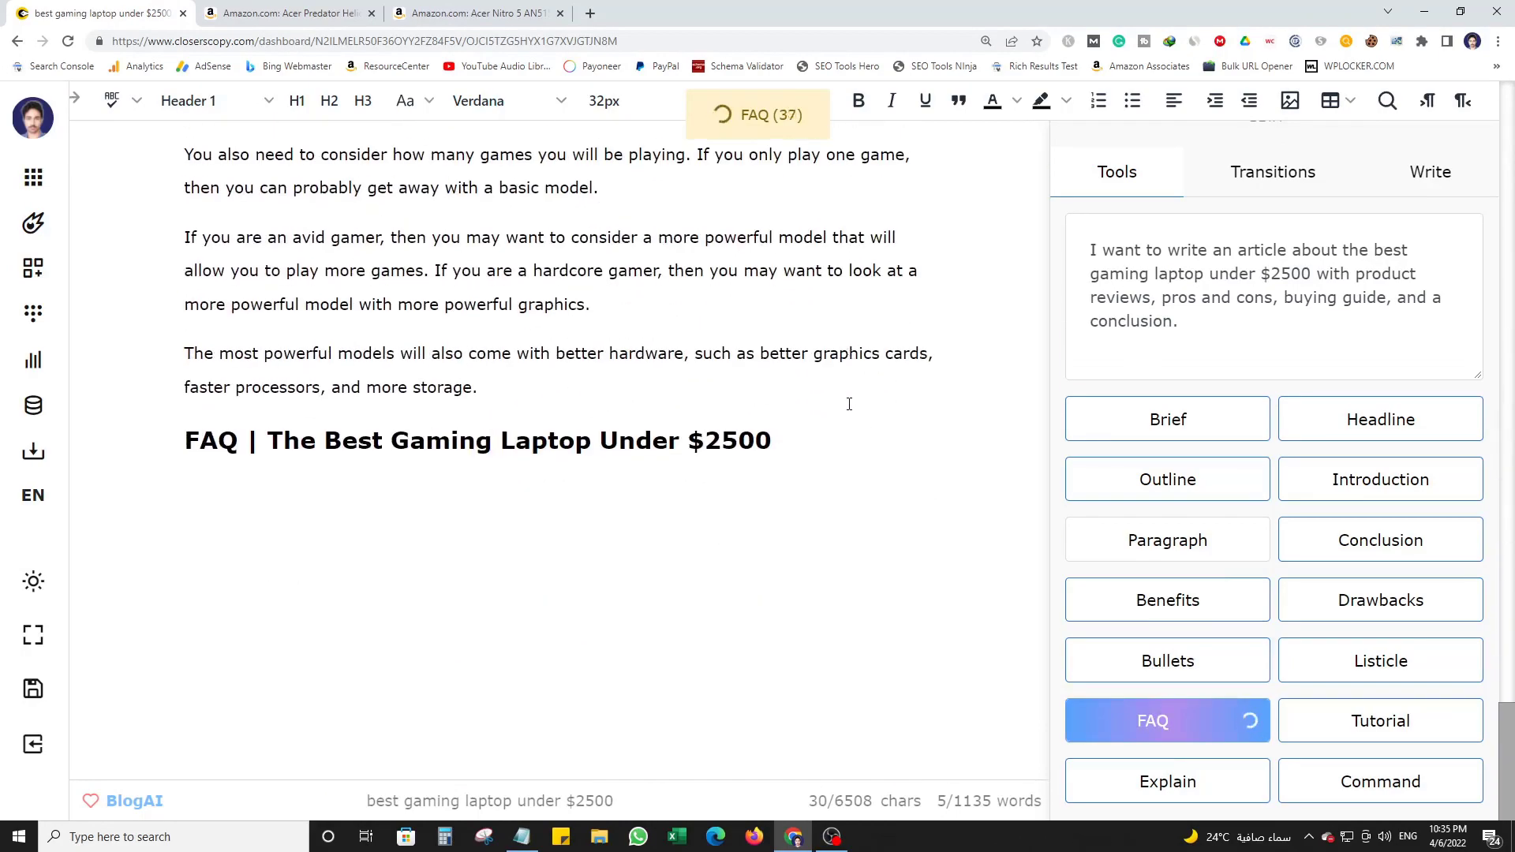
pyautogui.click(307, 494)
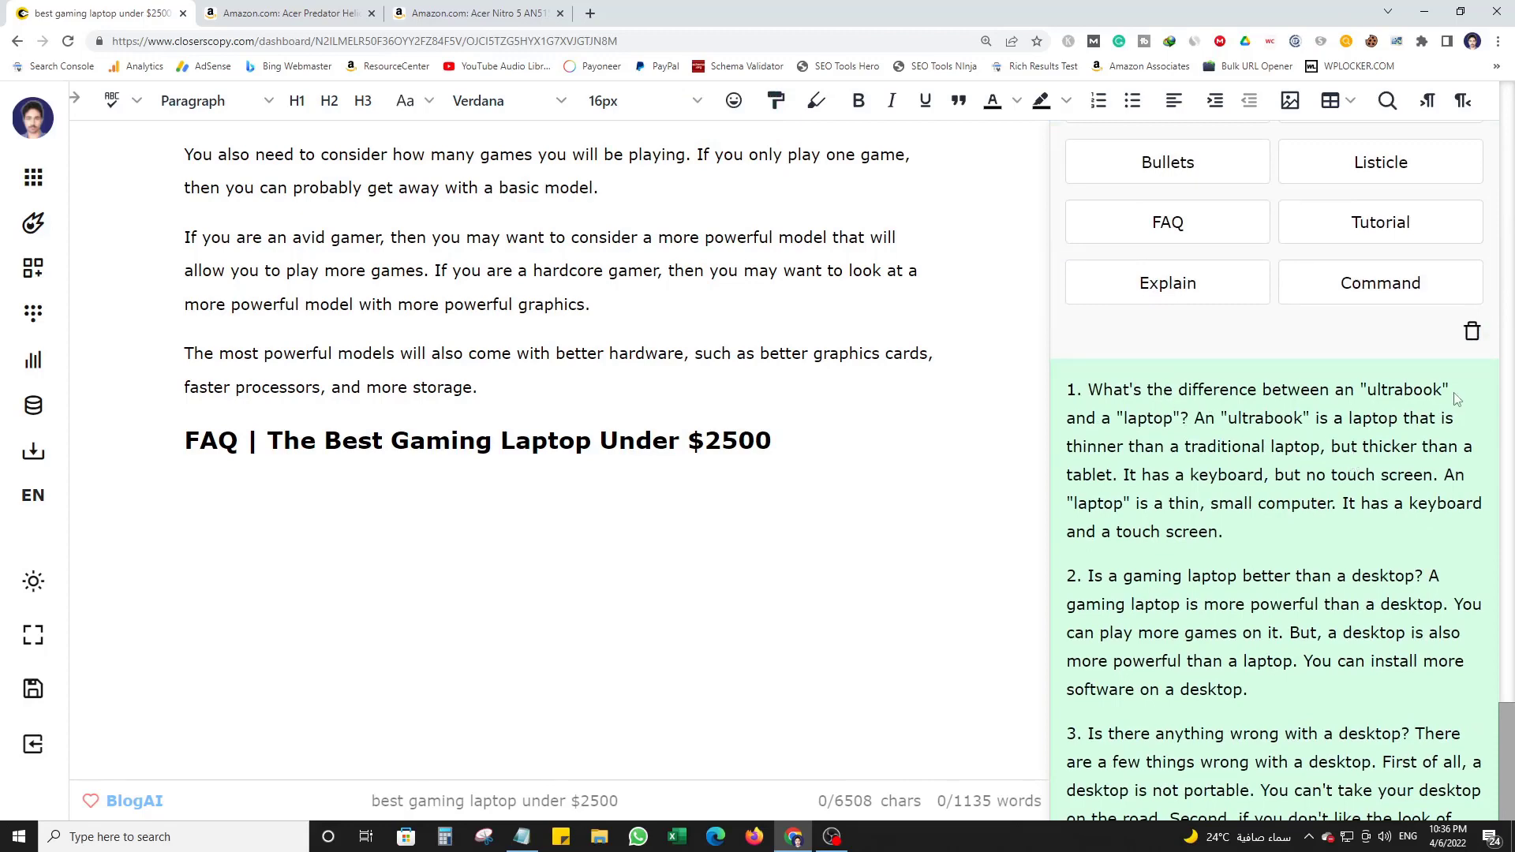
# Copy the generated item "Is a gaming laptop better than a desktop?" with its answer under the FAQ heading.
pyautogui.scroll(-3, 1308, 405)
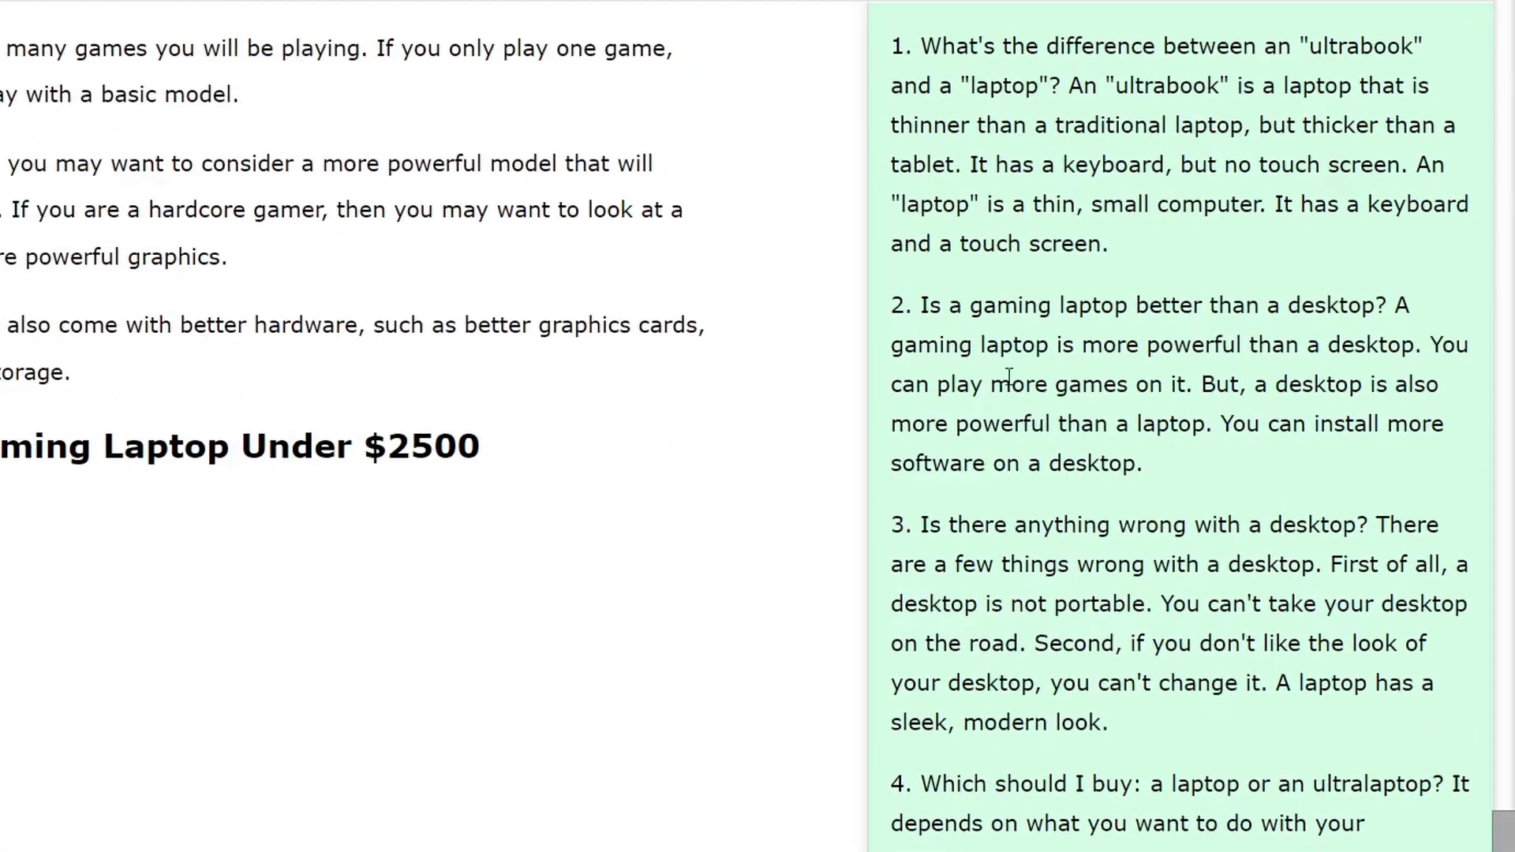
pyautogui.moveTo(894, 310); pyautogui.dragTo(1176, 451)
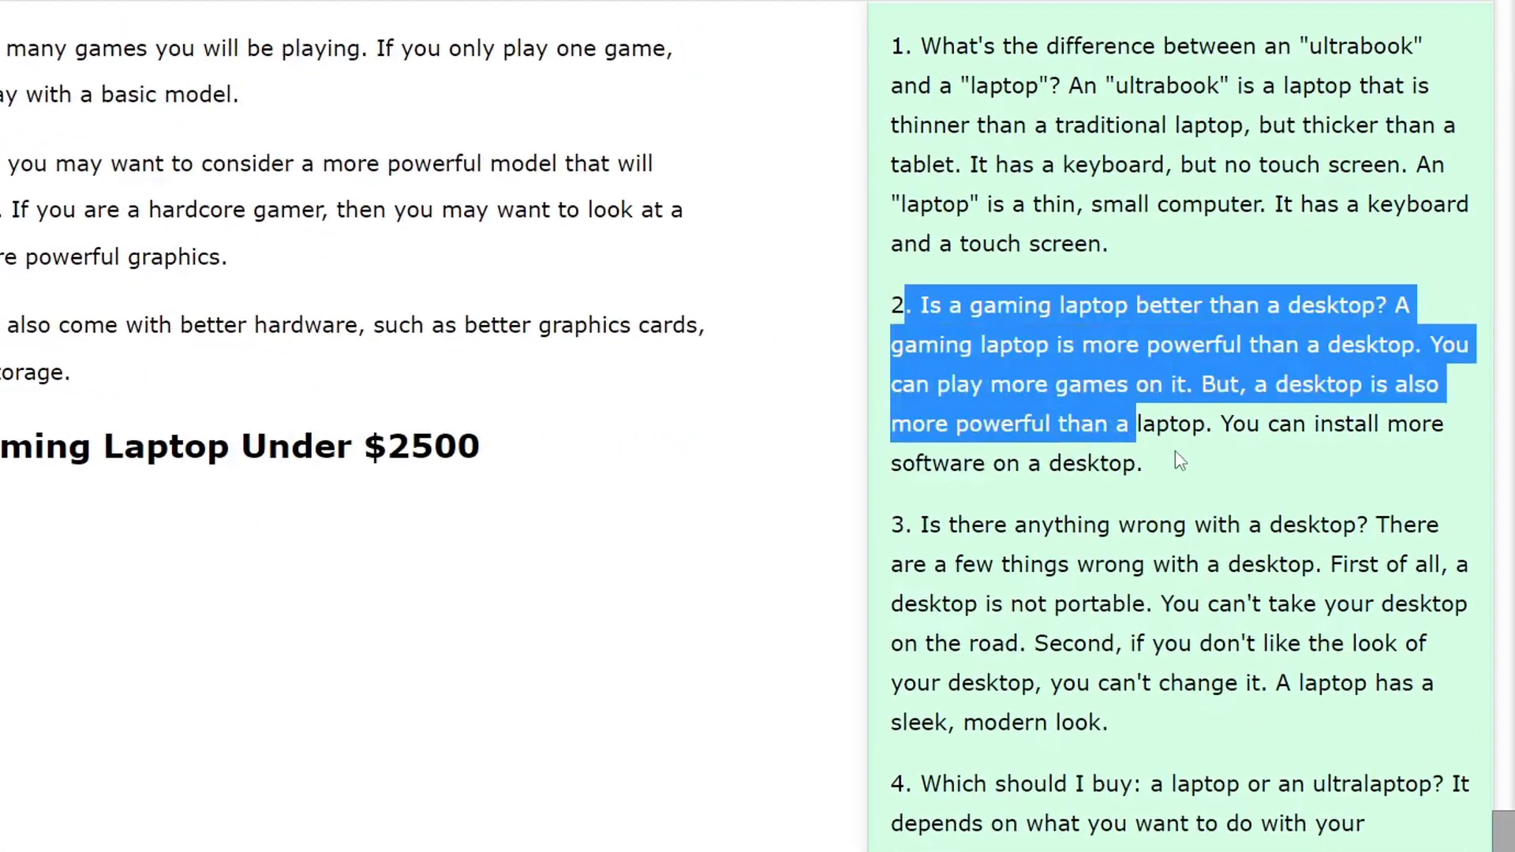
pyautogui.click(1175, 454)
pyautogui.tripleClick(936, 325)
pyautogui.hotkey('ctrl', 'c')
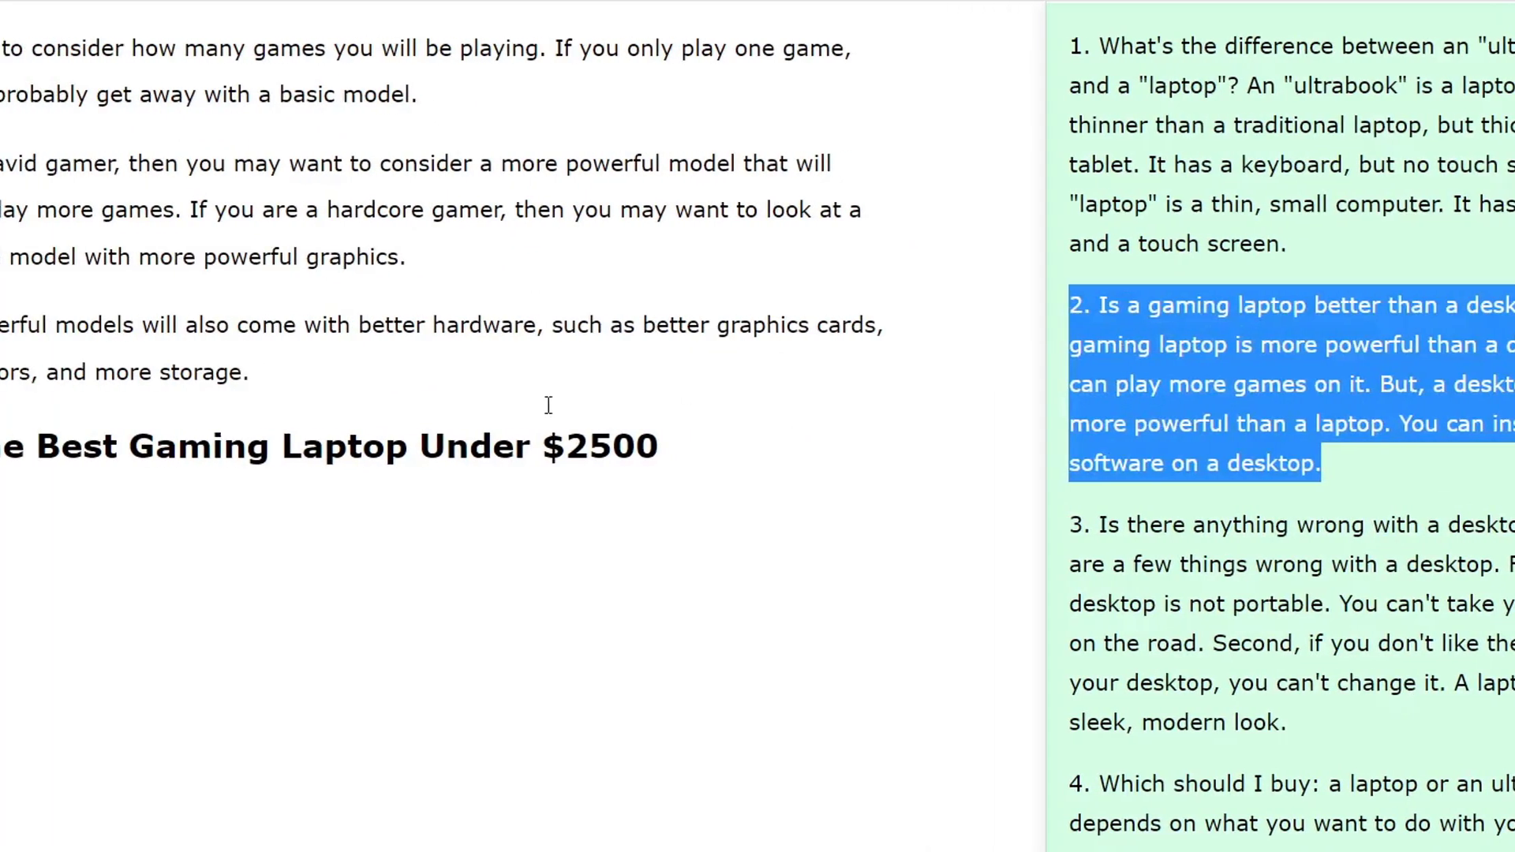
pyautogui.click(357, 524)
pyautogui.hotkey('ctrl', 'v')
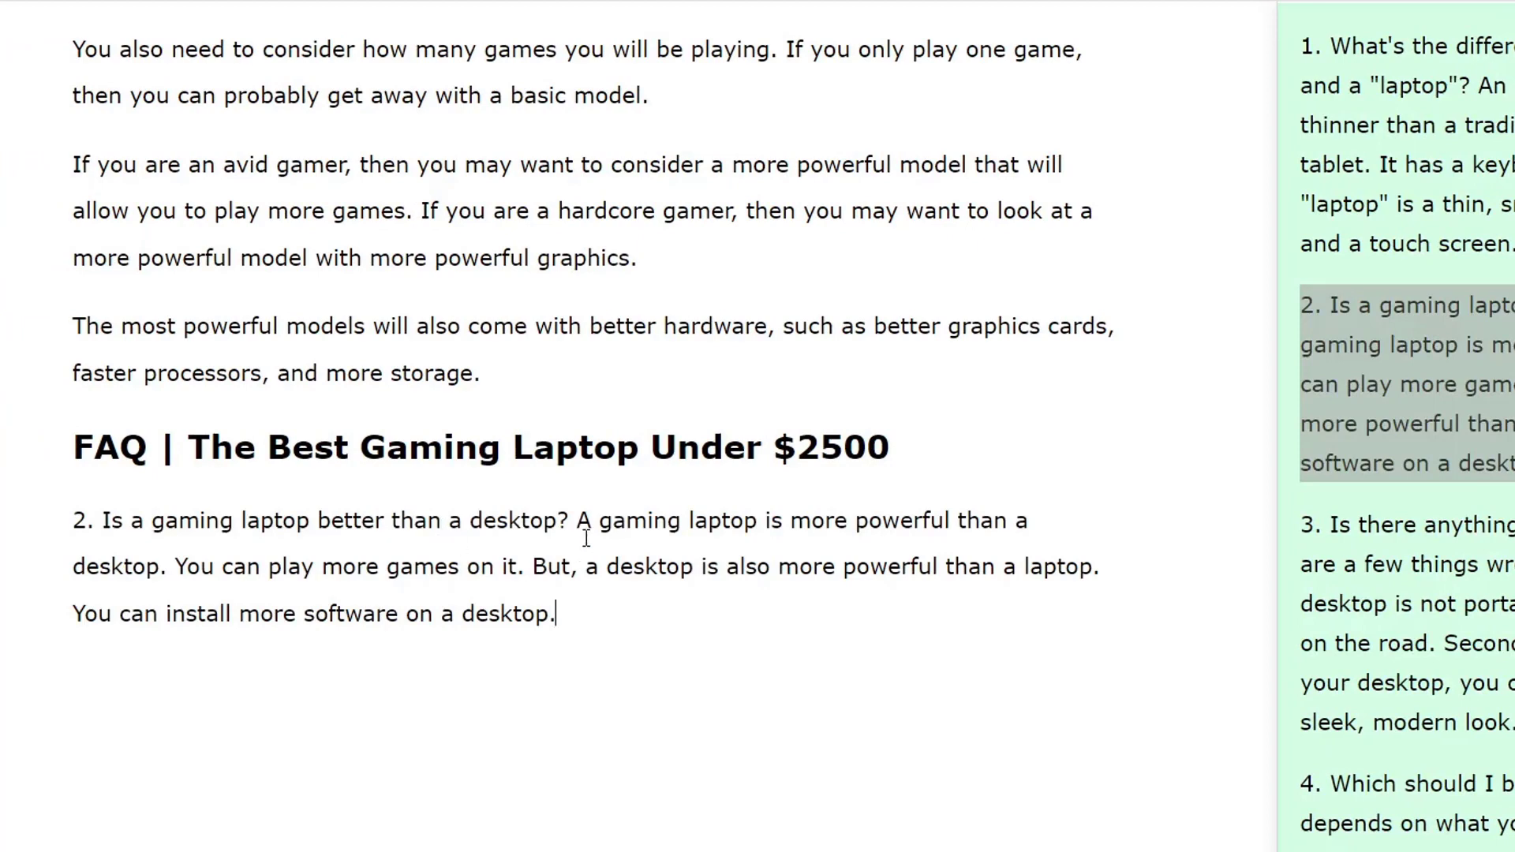
# Separate the question "Is a gaming laptop better than a desktop?" from its answer, make it bold, and remove its item number.
pyautogui.press('BackSpace')
pyautogui.press('Return')
pyautogui.doubleClick(561, 517)
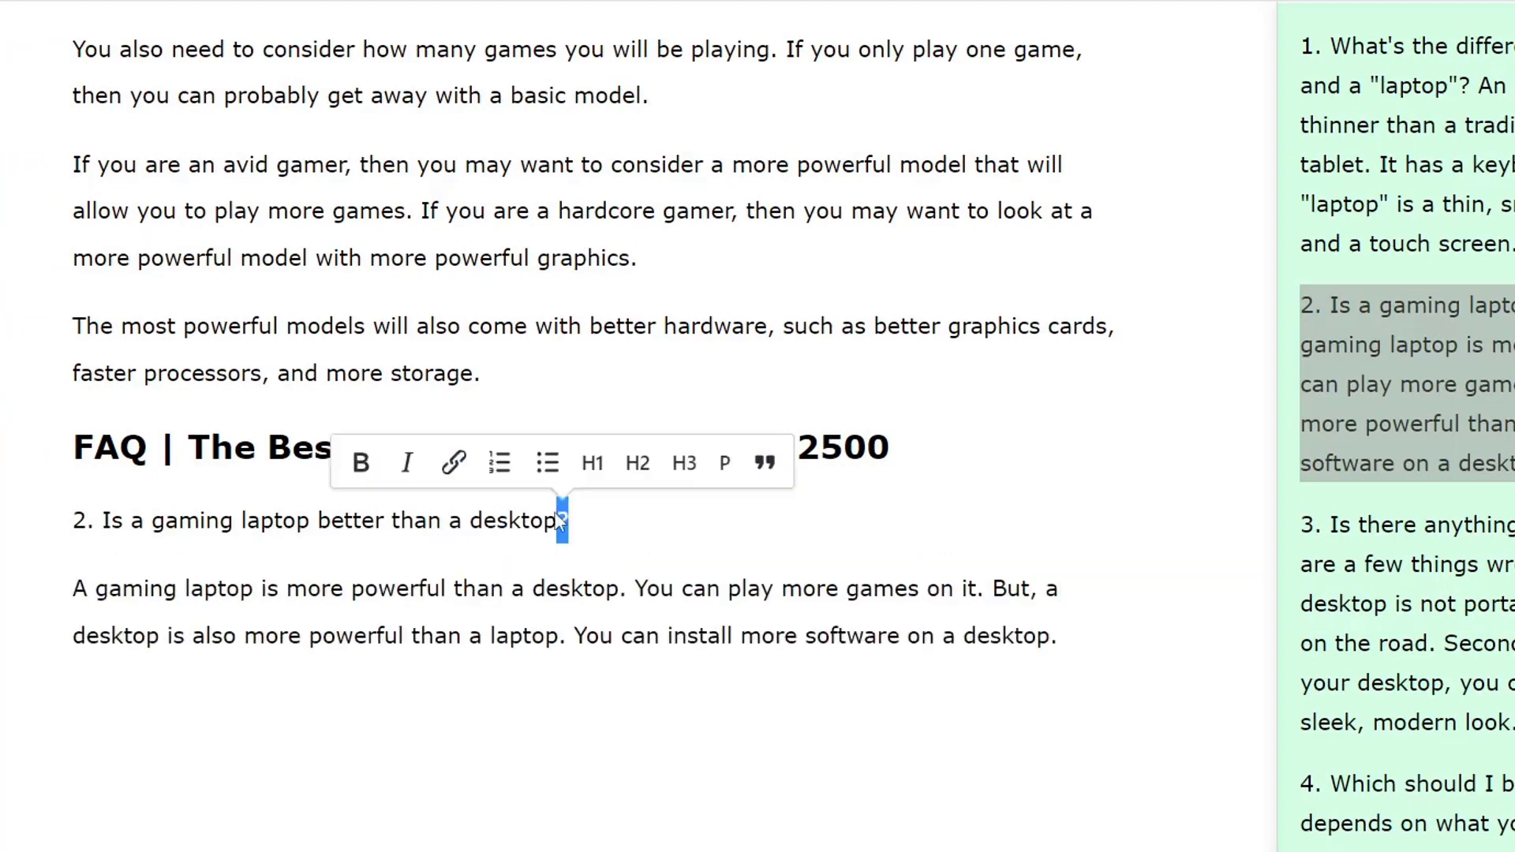
pyautogui.tripleClick(509, 522)
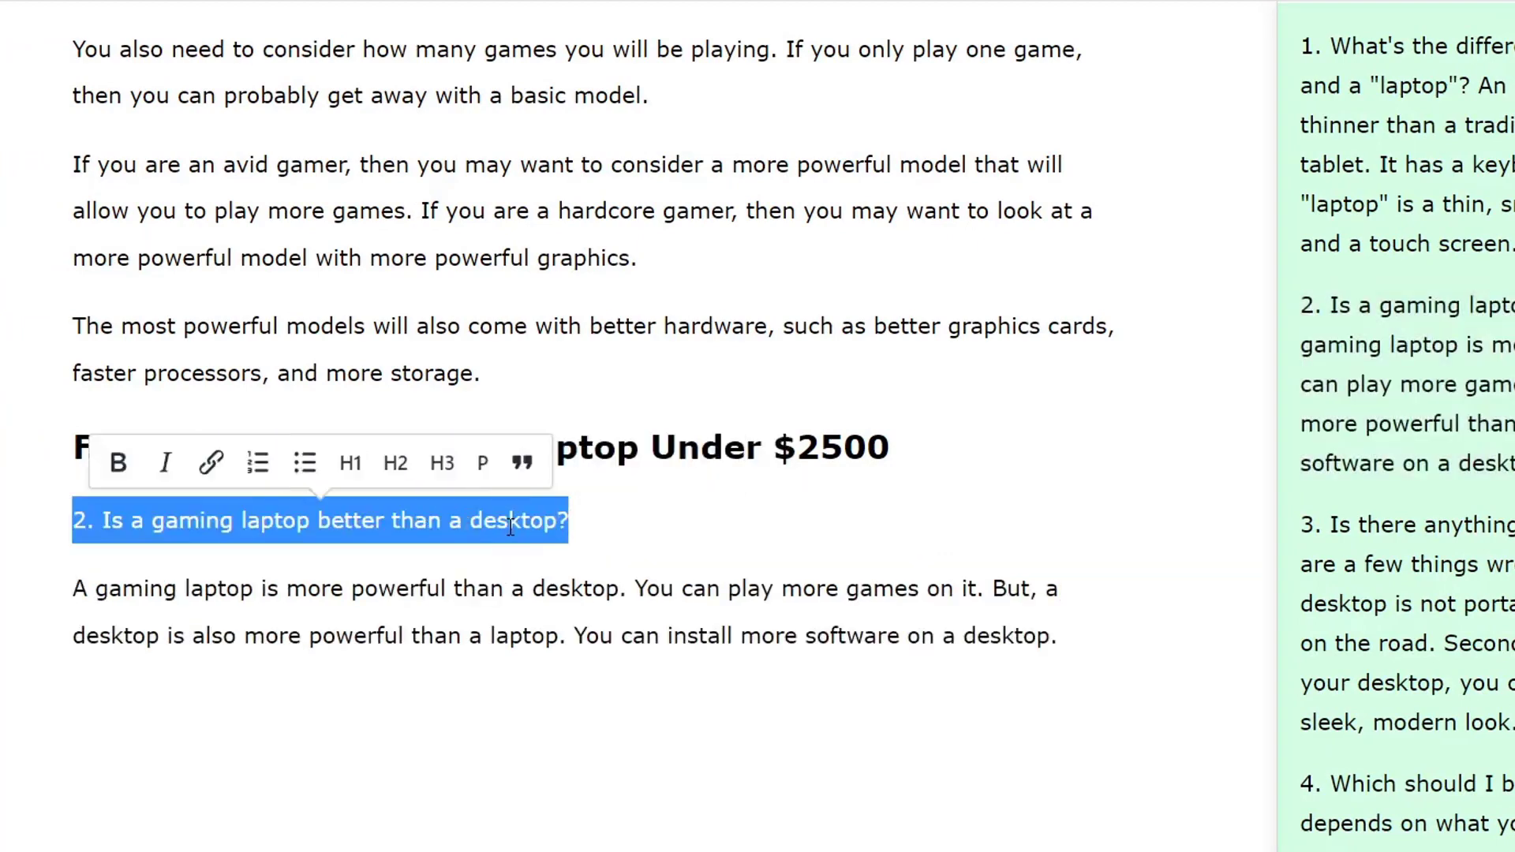
pyautogui.hotkey('ctrl', 'b')
pyautogui.click(108, 518)
pyautogui.press('BackSpace')
pyautogui.press('BackSpace')
pyautogui.press('BackSpace')
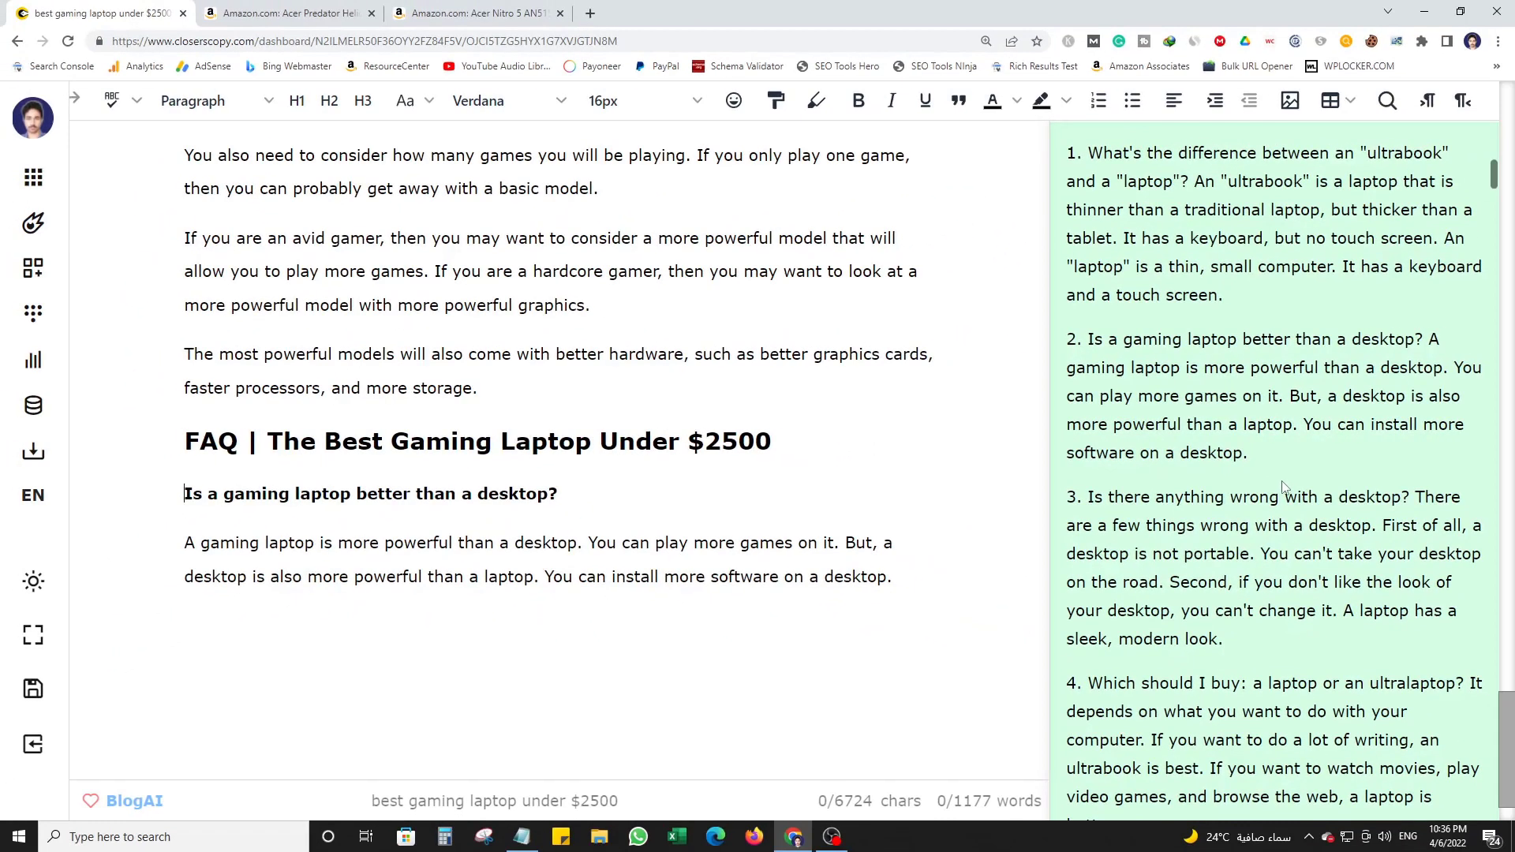
# Try to copy generated item 4, "Which should I buy: a laptop or an ultralaptop?", below the first FAQ answer.
pyautogui.scroll(-3, 1241, 438)
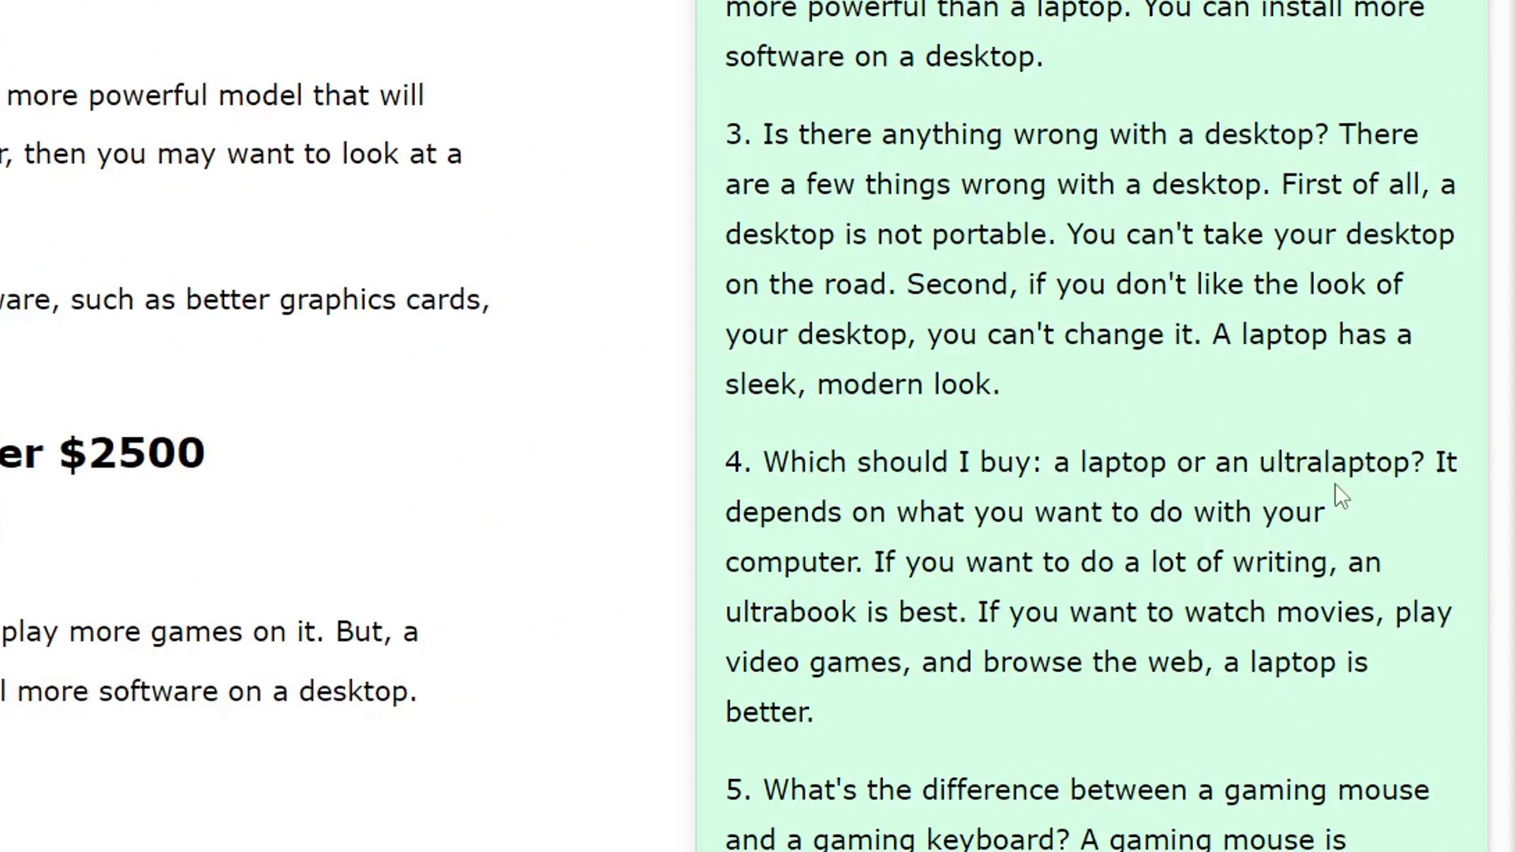
pyautogui.moveTo(881, 698); pyautogui.dragTo(724, 458)
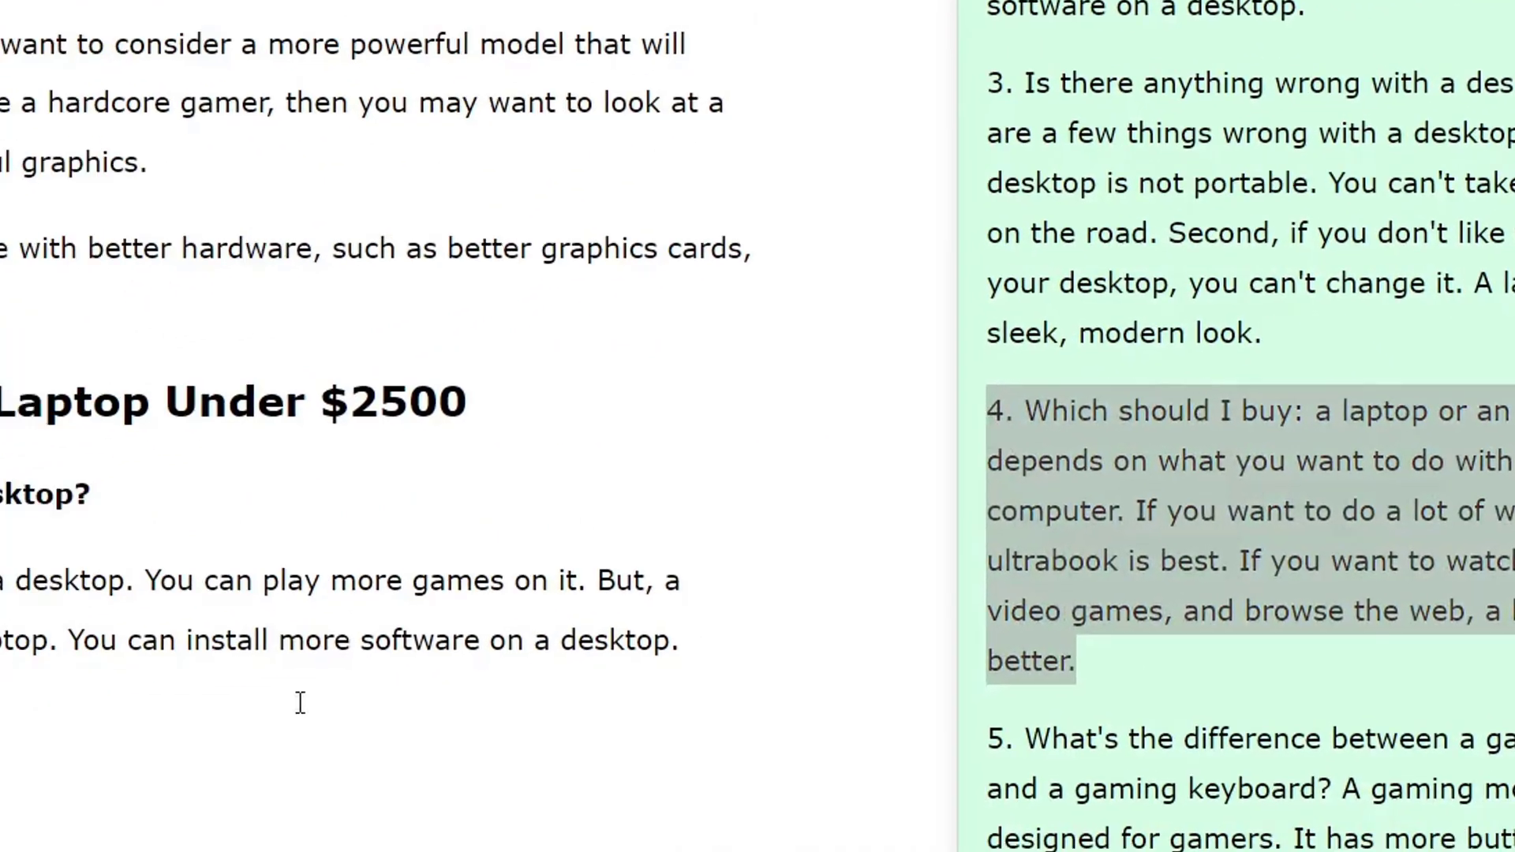
pyautogui.click(300, 702)
pyautogui.hotkey('ctrl', 'v')
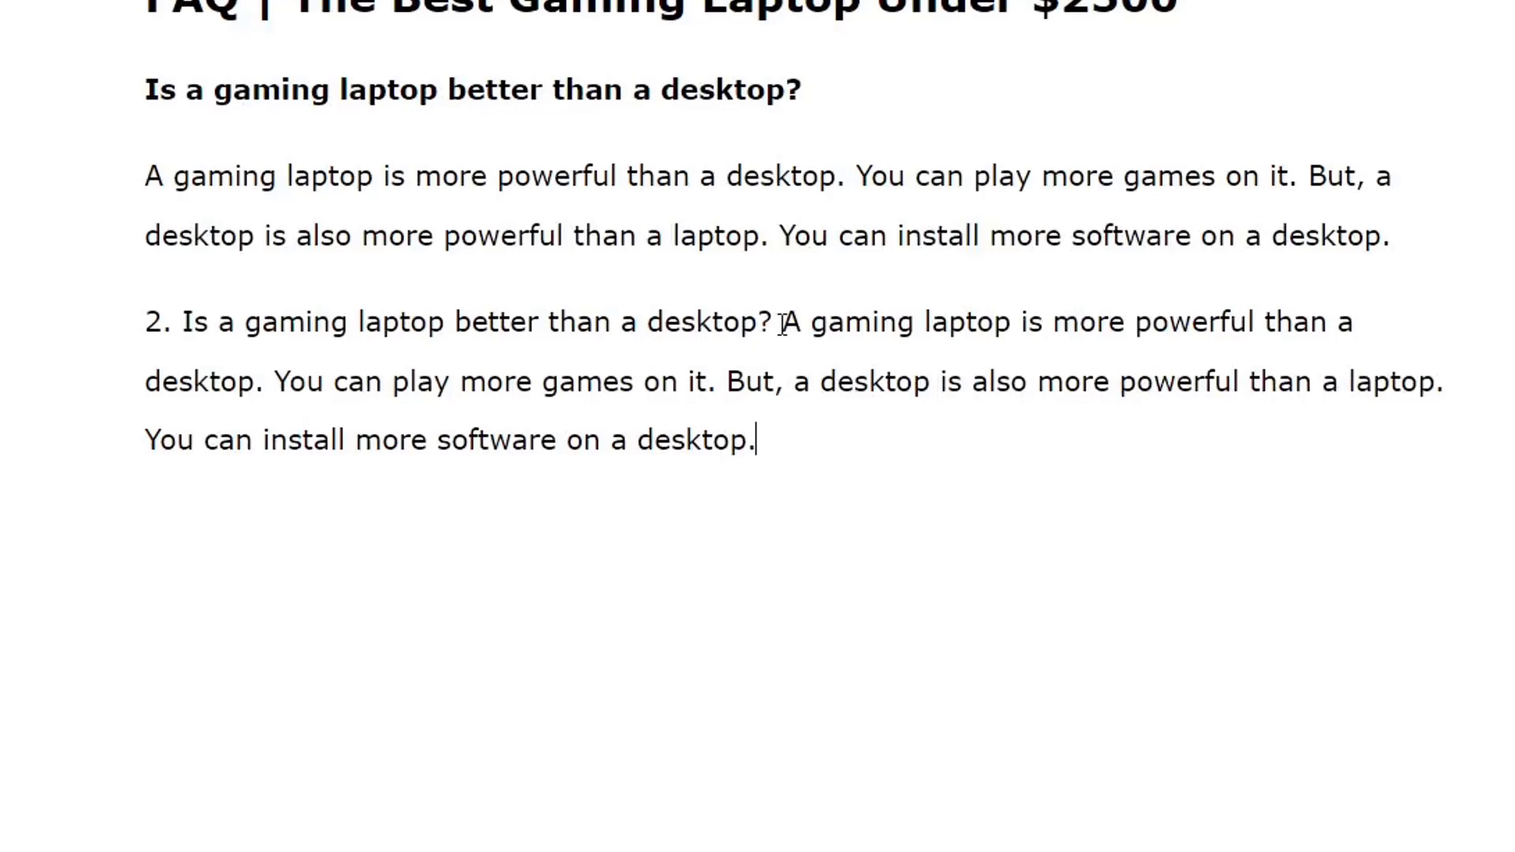
# Put the second FAQ entry's question on its own line, remove its item number, and make it bold.
pyautogui.click(781, 324)
pyautogui.press('Return')
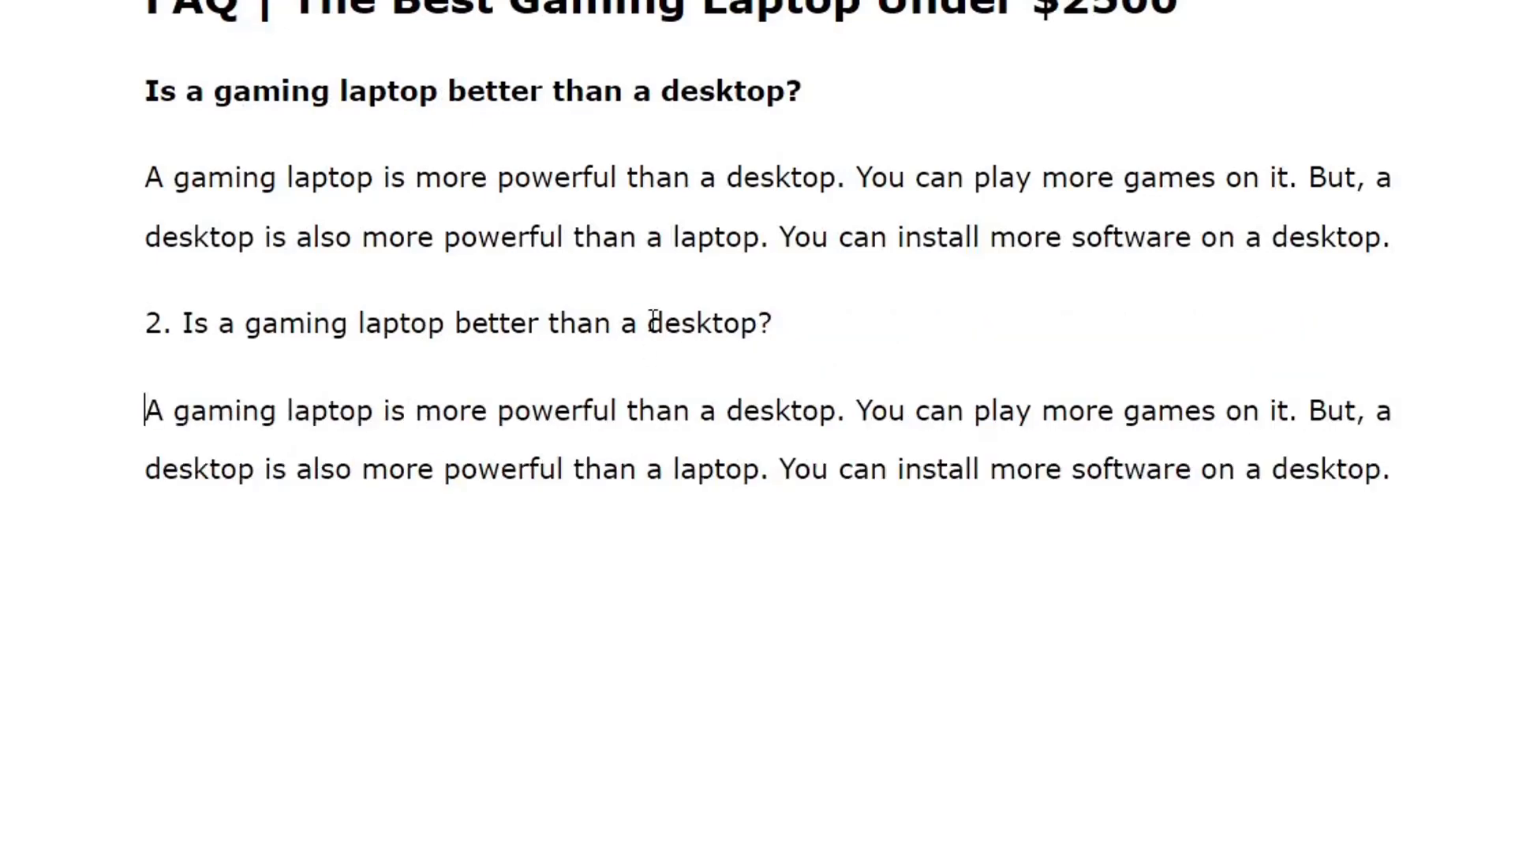
pyautogui.click(192, 325)
pyautogui.press('BackSpace')
pyautogui.press('BackSpace')
pyautogui.press('BackSpace')
pyautogui.doubleClick(240, 323)
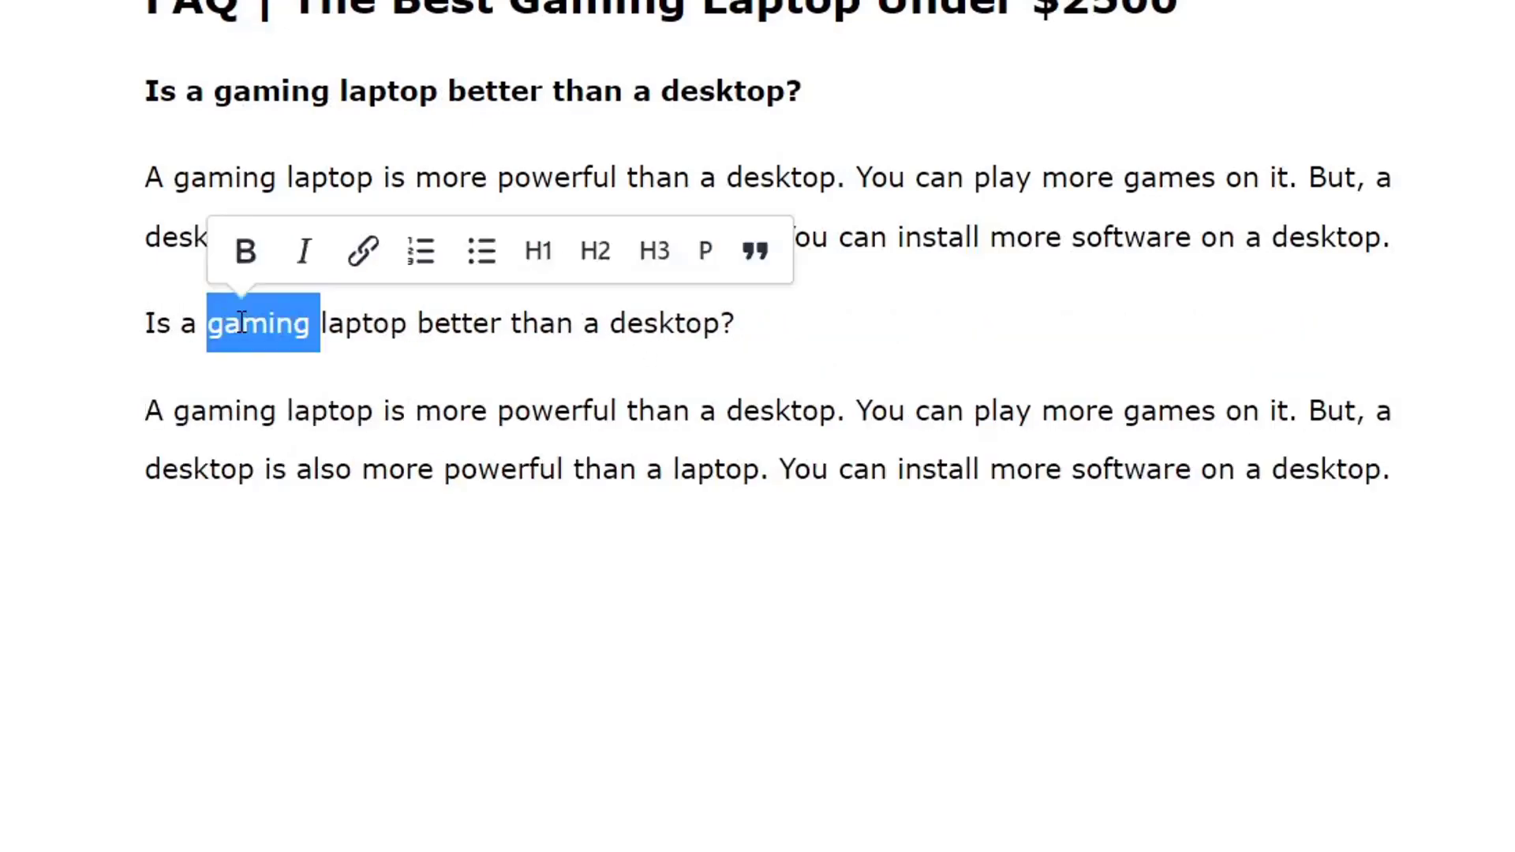
pyautogui.tripleClick(241, 323)
pyautogui.hotkey('ctrl', 'b')
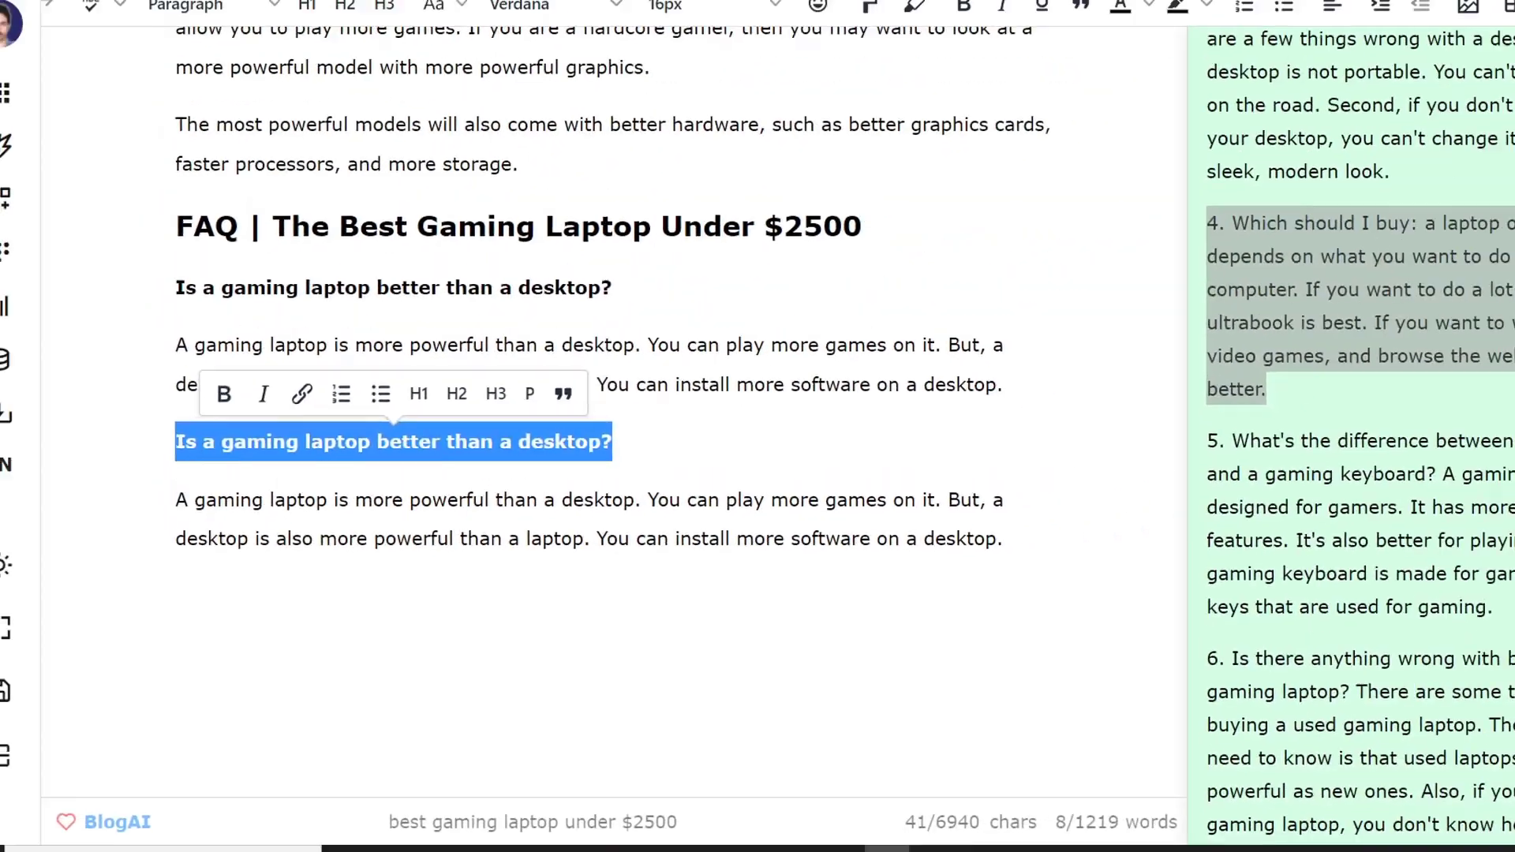
# Copy the generated question "Is there anything wrong with buying a used gaming laptop?" and its answer below the second FAQ entry.
pyautogui.scroll(-3, 1416, 492)
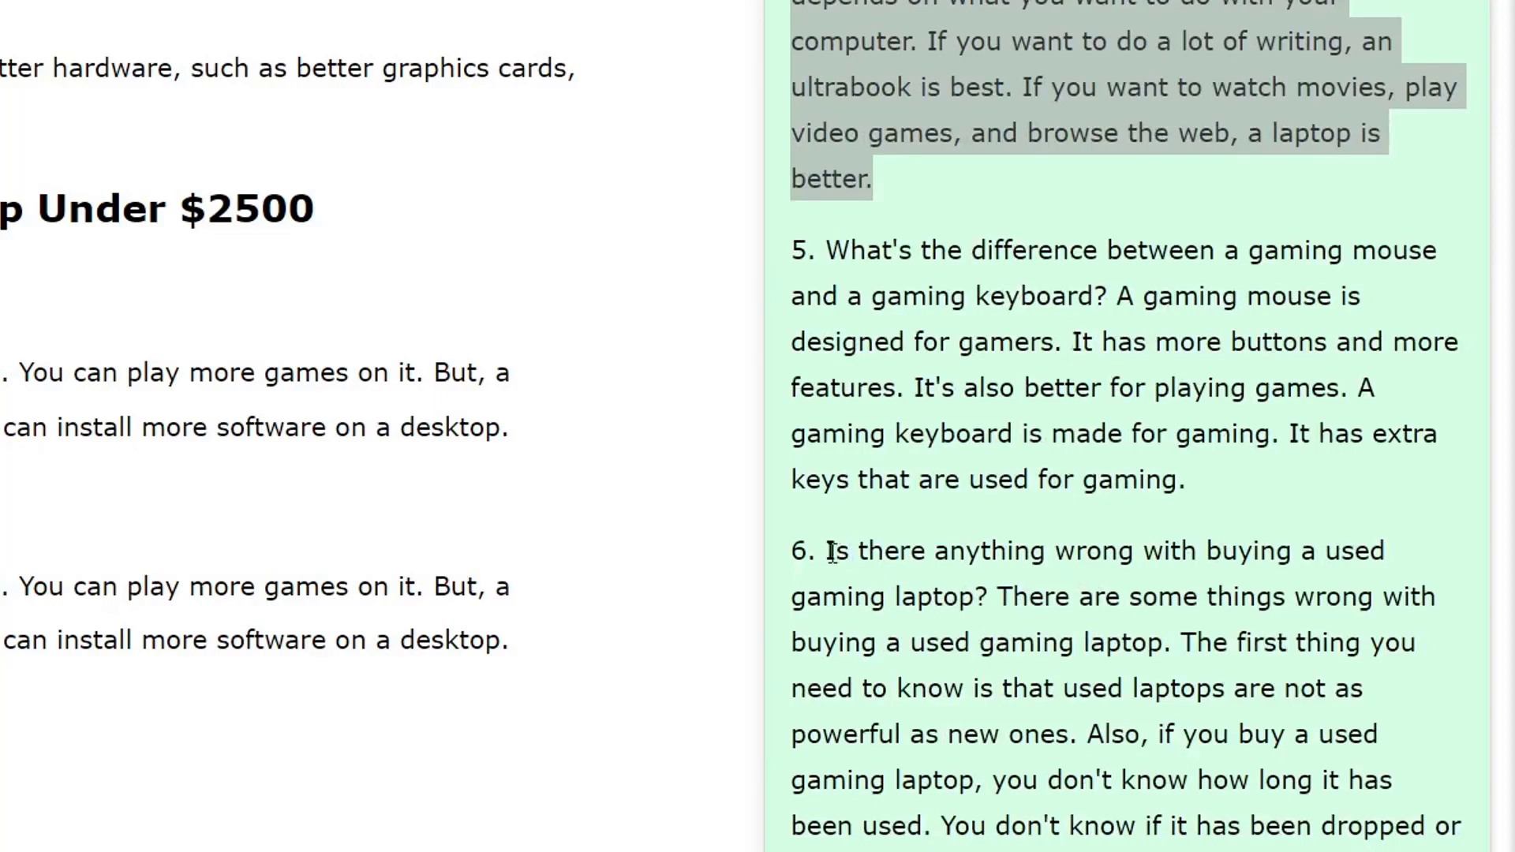
pyautogui.moveTo(826, 550); pyautogui.dragTo(1168, 851)
pyautogui.hotkey('ctrl', 'c')
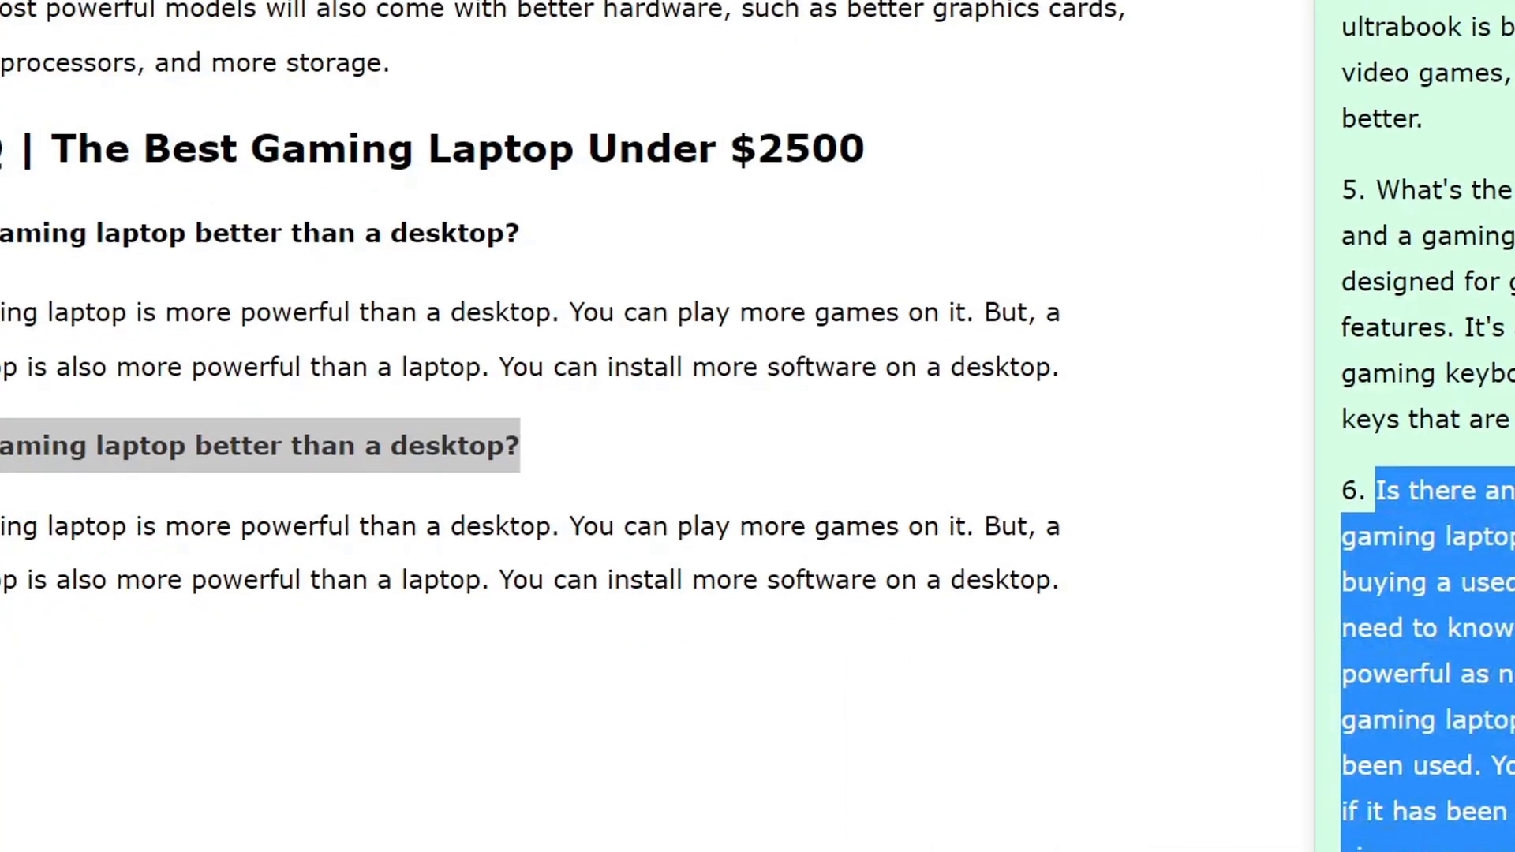
pyautogui.click(802, 674)
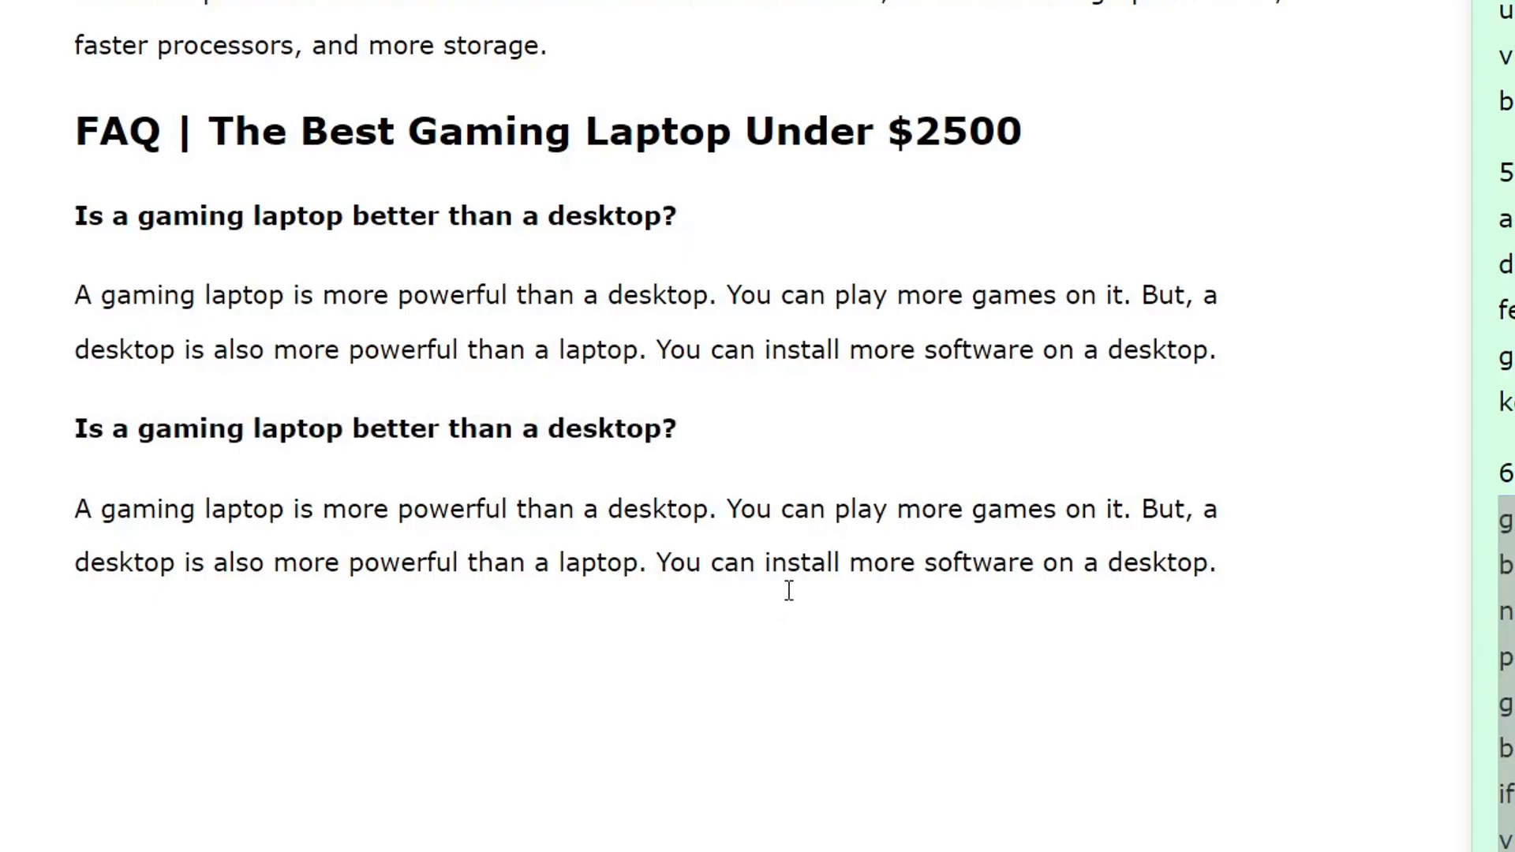
pyautogui.hotkey('ctrl', 'v')
# Separate the question "Is there anything wrong with buying a used gaming laptop?" from its answer and make it bold.
pyautogui.click(849, 642)
pyautogui.press('BackSpace')
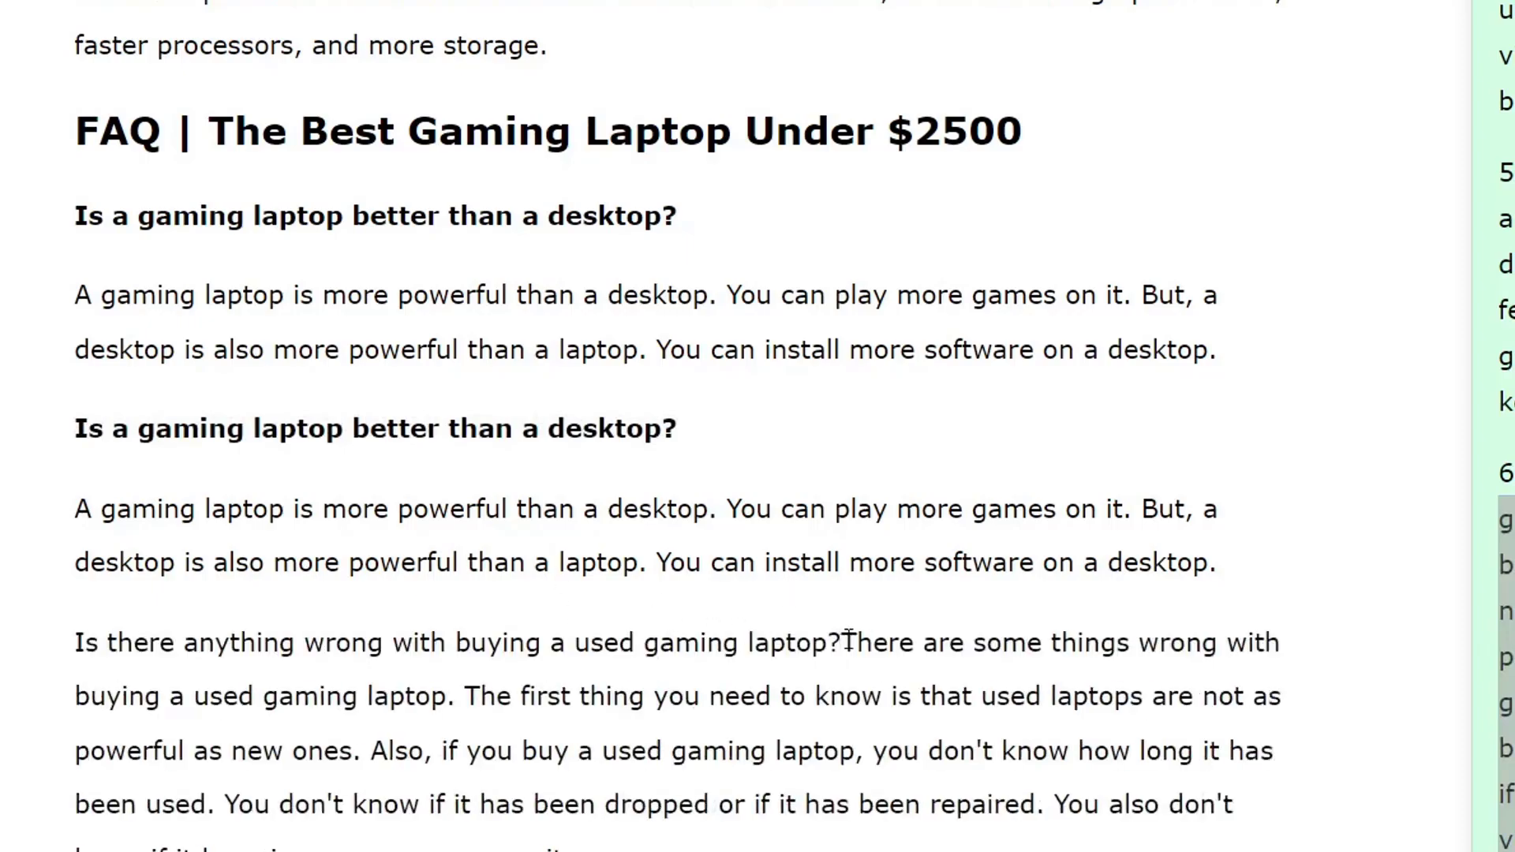
pyautogui.press('Return')
pyautogui.tripleClick(476, 624)
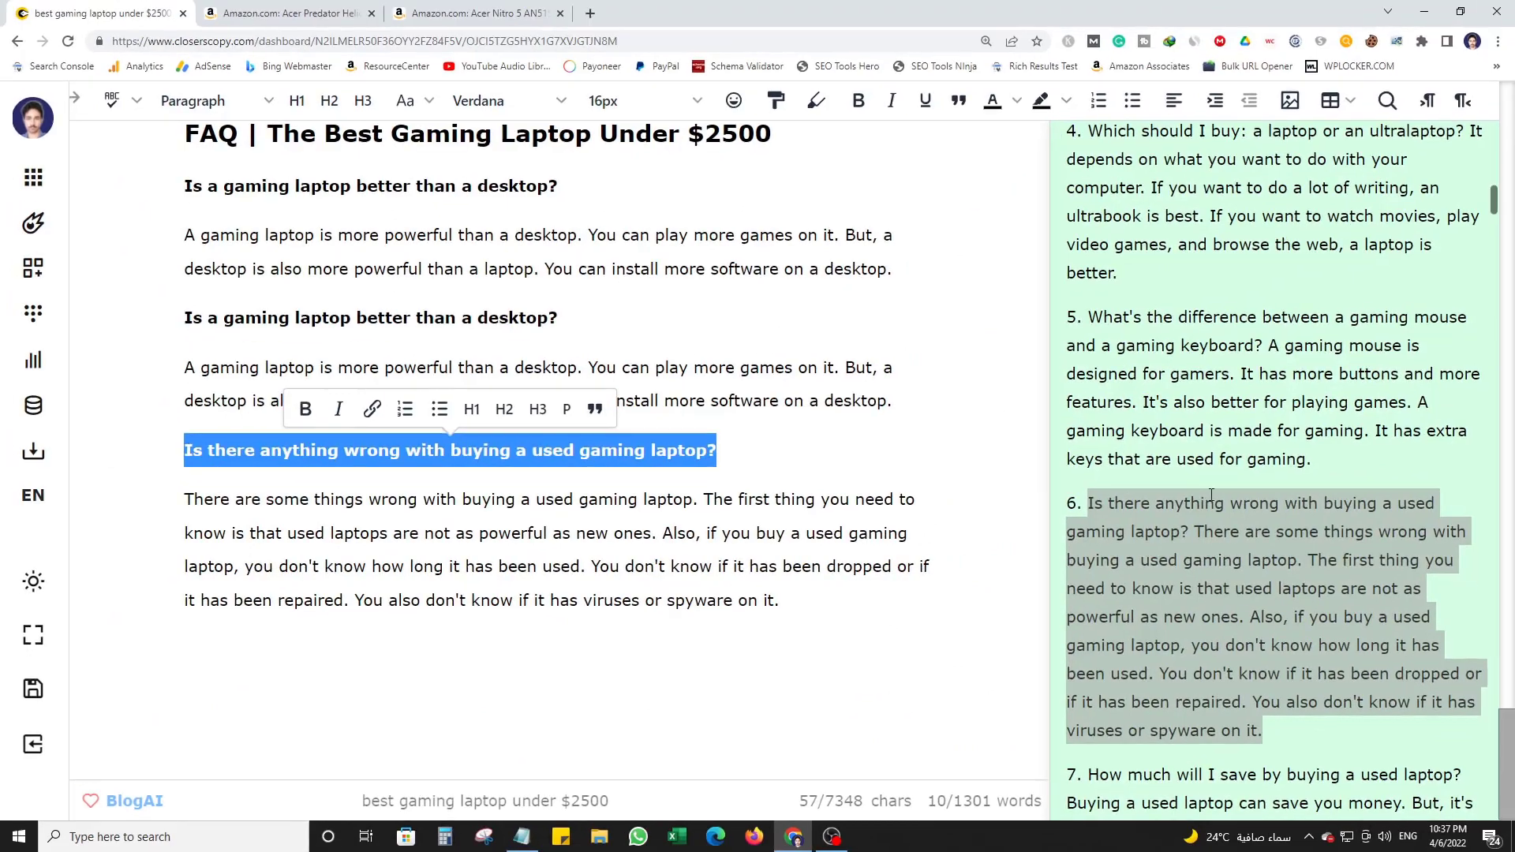
pyautogui.scroll(-3, 1213, 494)
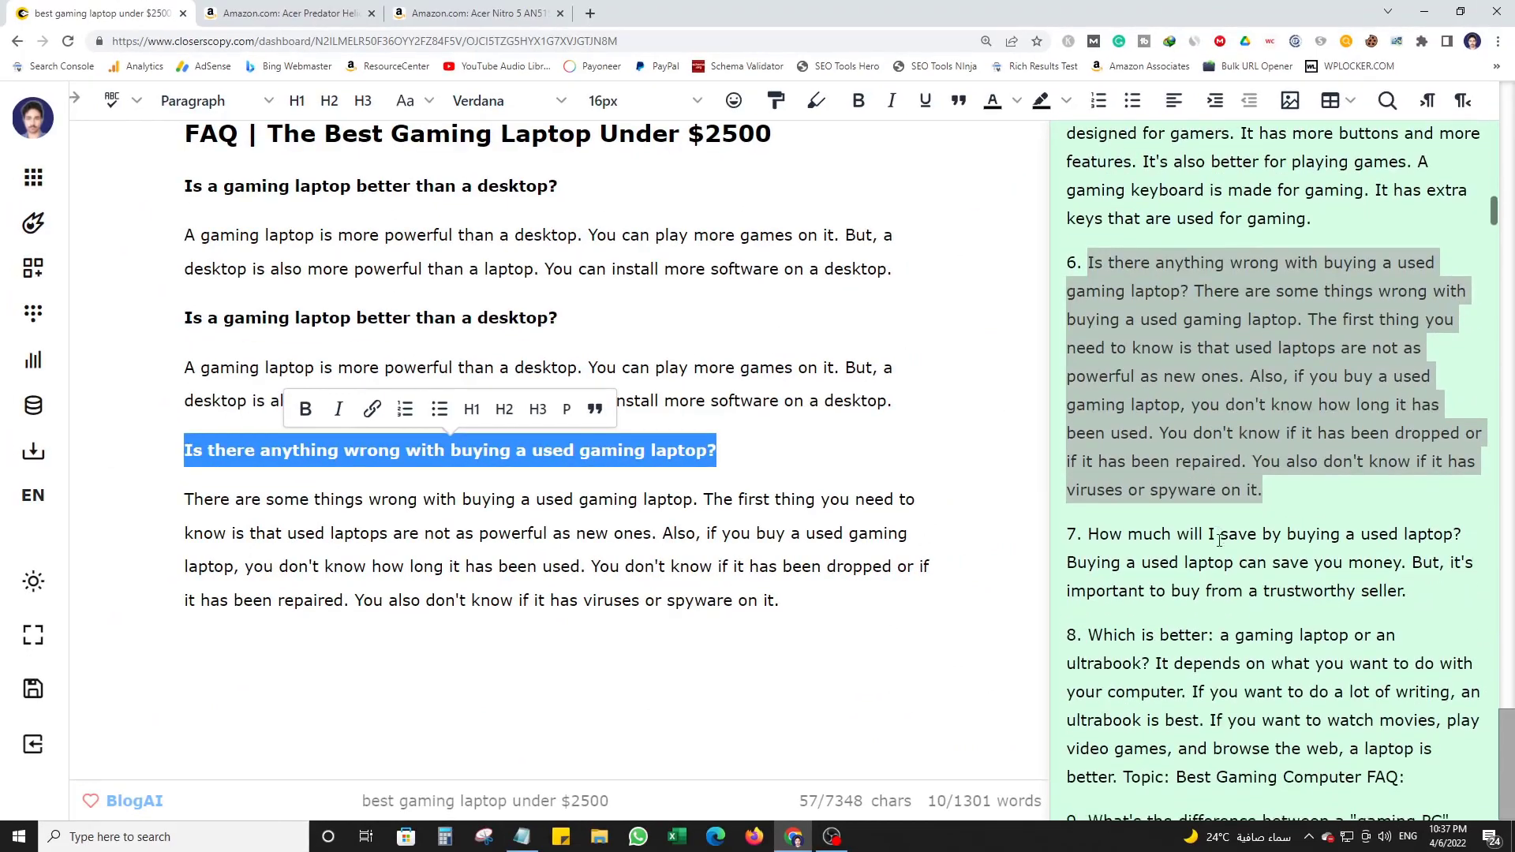
# Add the line "Conclusion" between the buying guide's last paragraph and the FAQ heading, with empty lines beneath it.
pyautogui.scroll(-10, 1212, 495)
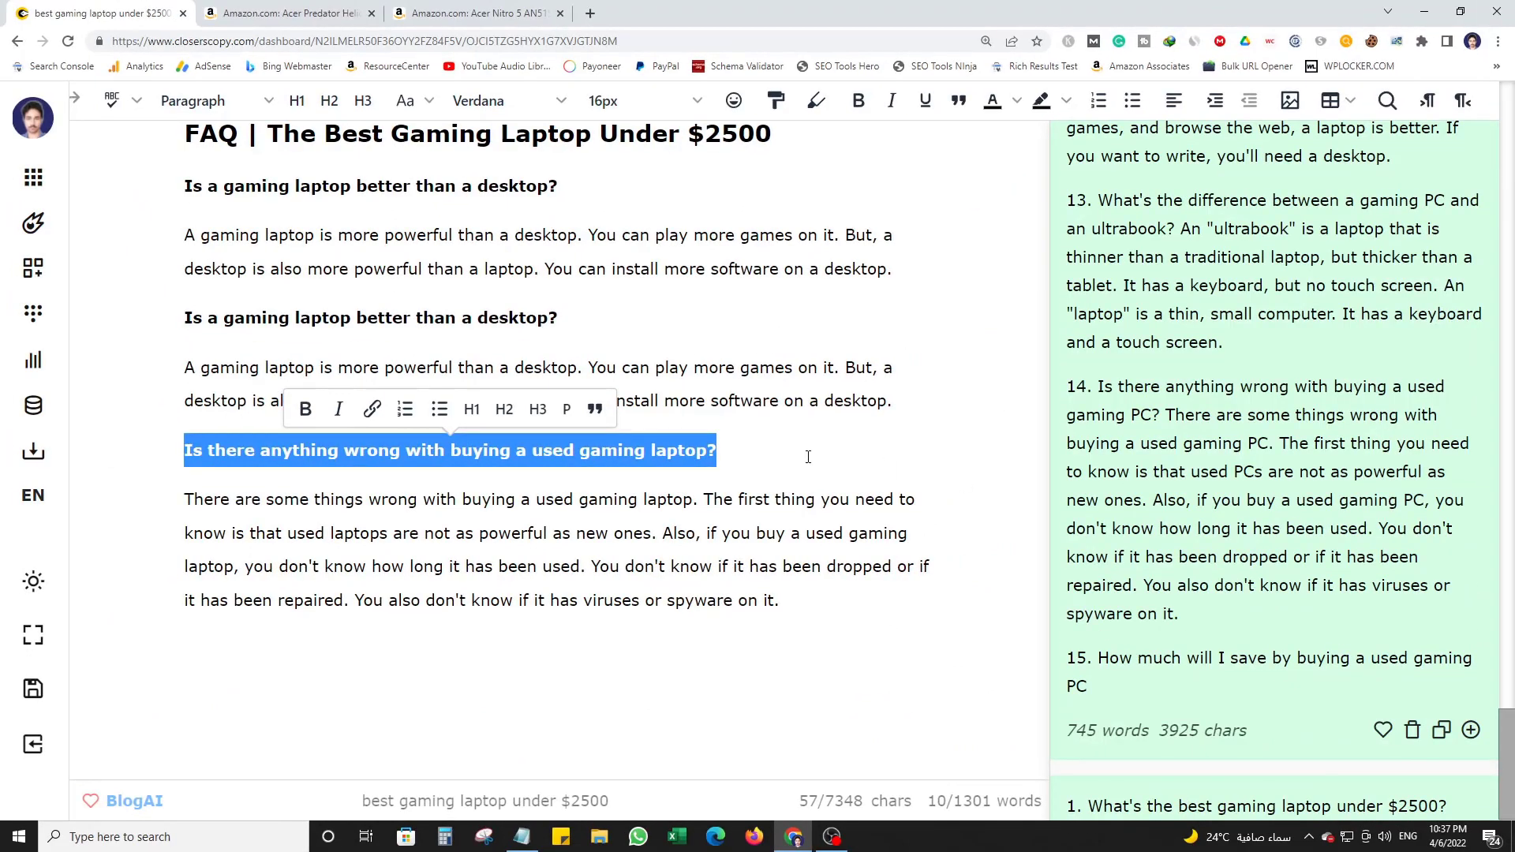
pyautogui.click(809, 588)
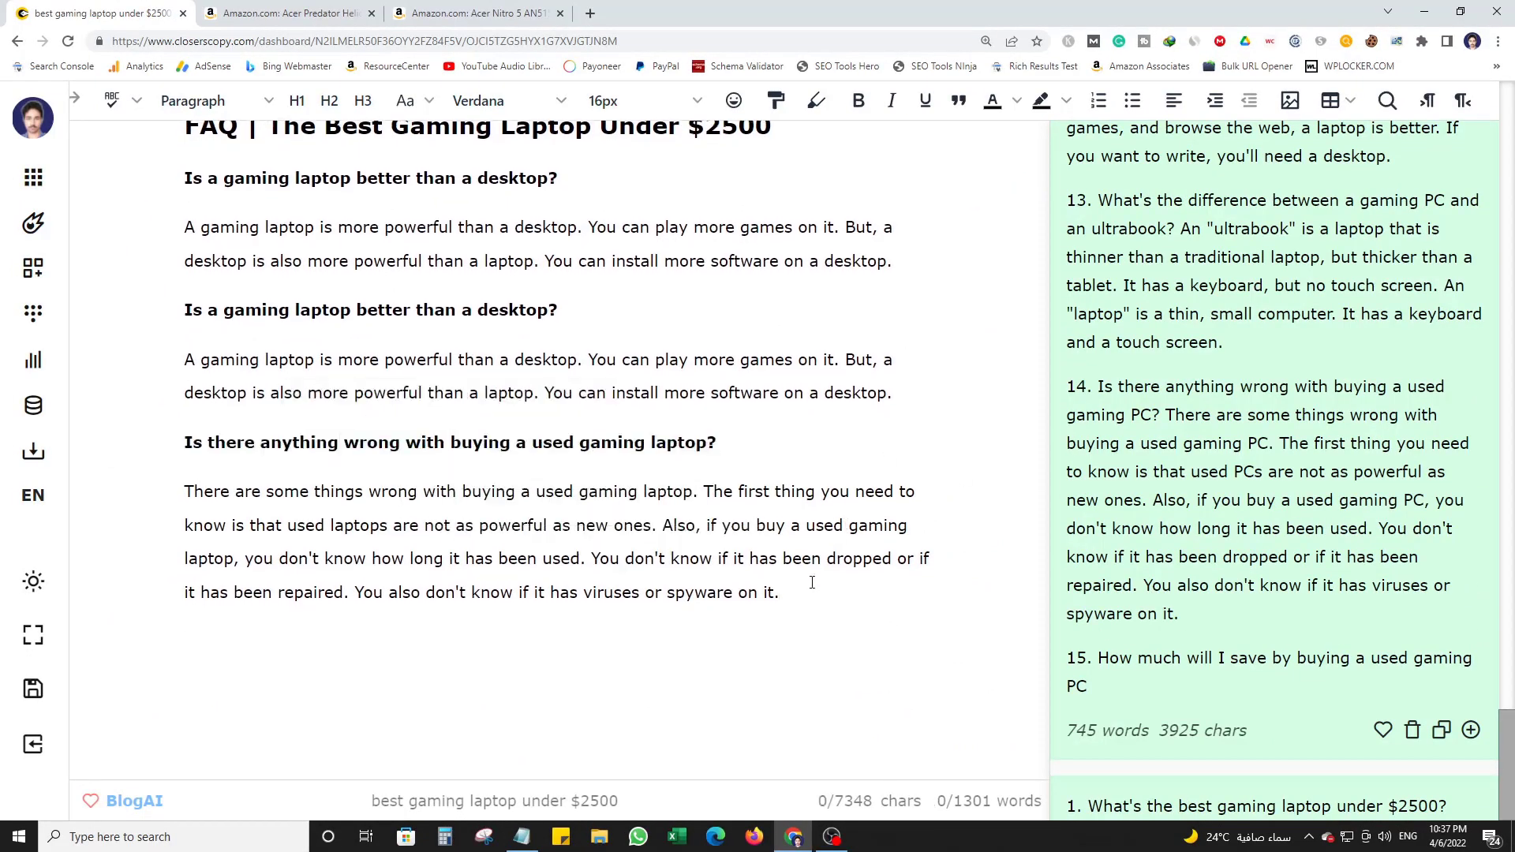
pyautogui.scroll(4, 836, 568)
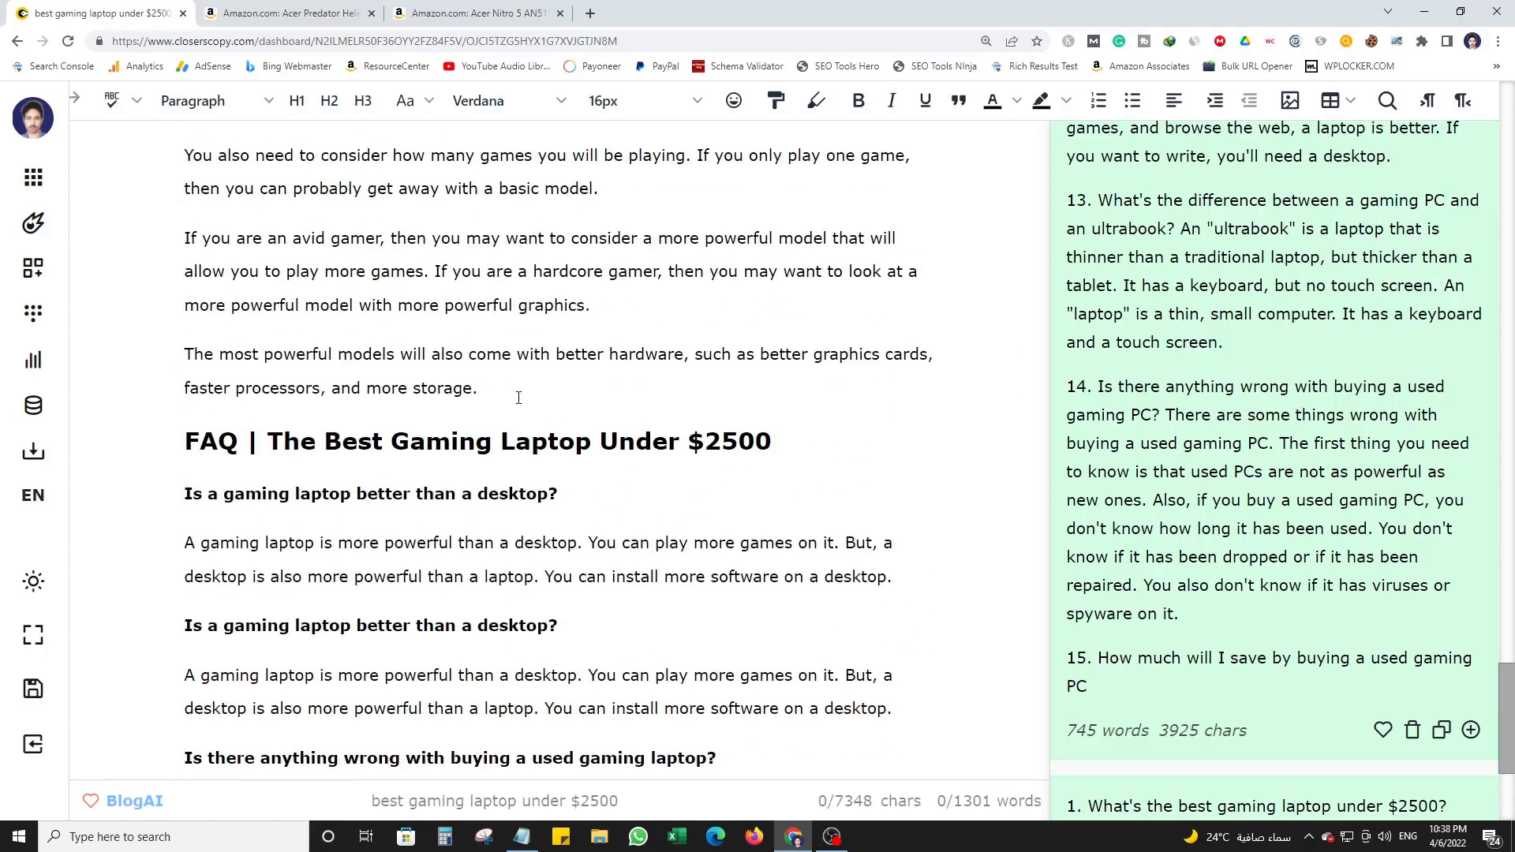
pyautogui.press('Return')
pyautogui.write('Con')
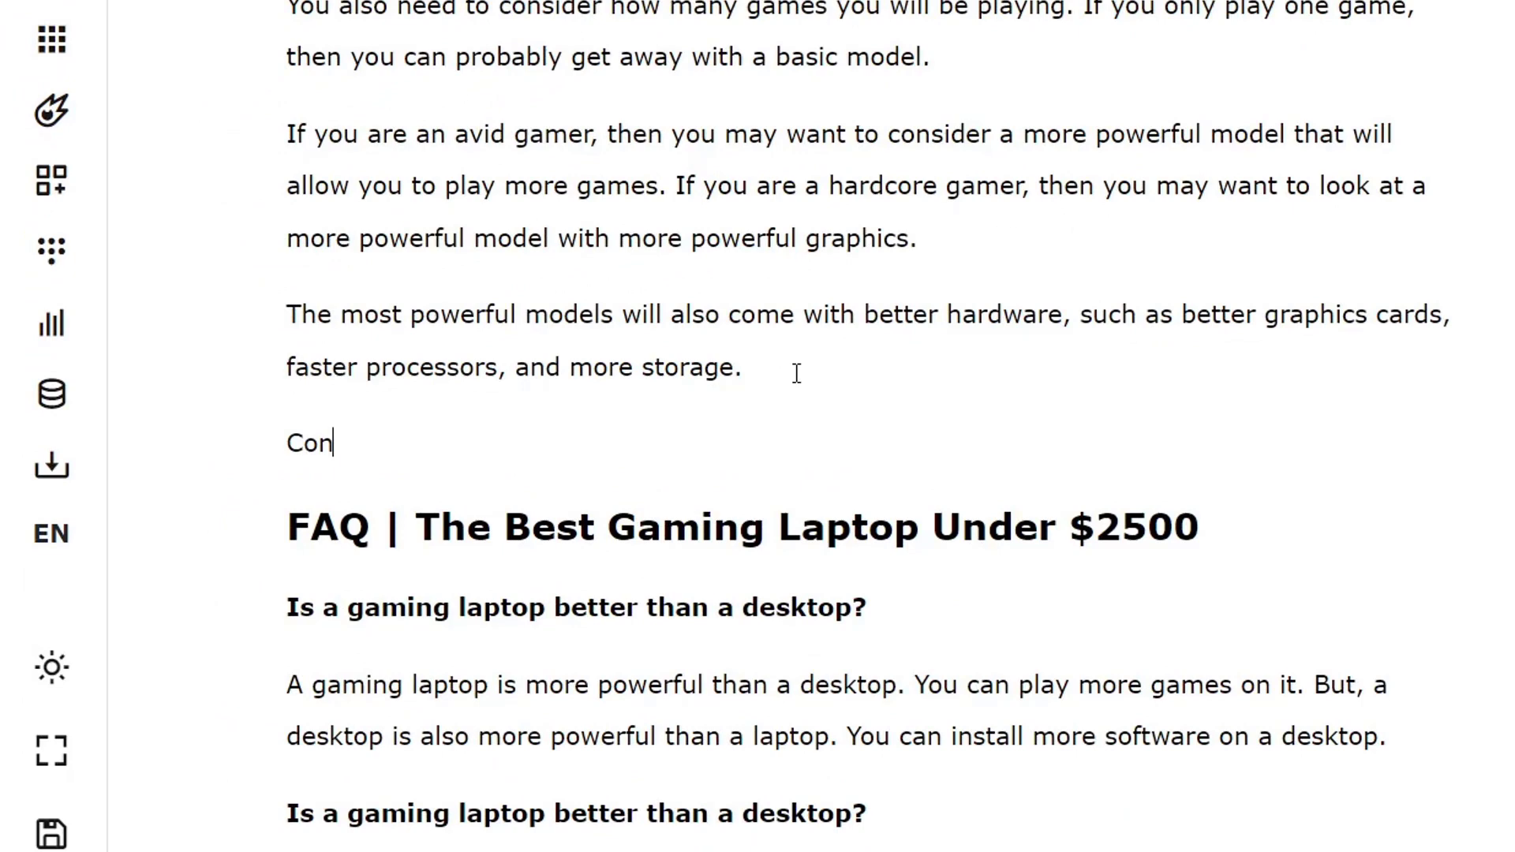
pyautogui.write('clusio')
pyautogui.press('Return')
pyautogui.press('Return')
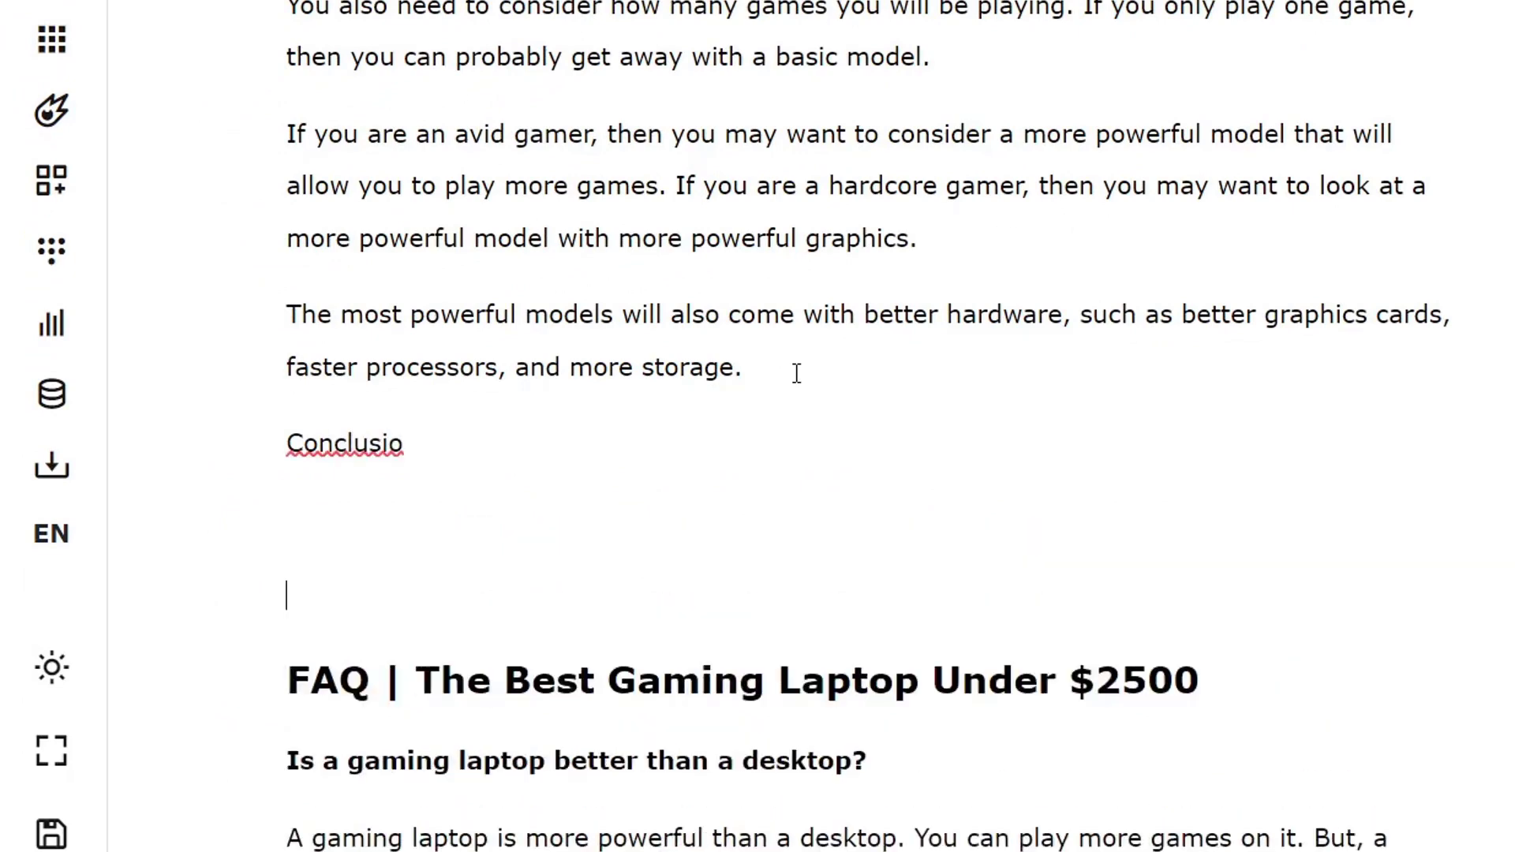
pyautogui.click(585, 431)
pyautogui.write('n')
# Format the "Conclusion" line as a level 2 heading and place the cursor on the empty line below it.
pyautogui.tripleClick(444, 454)
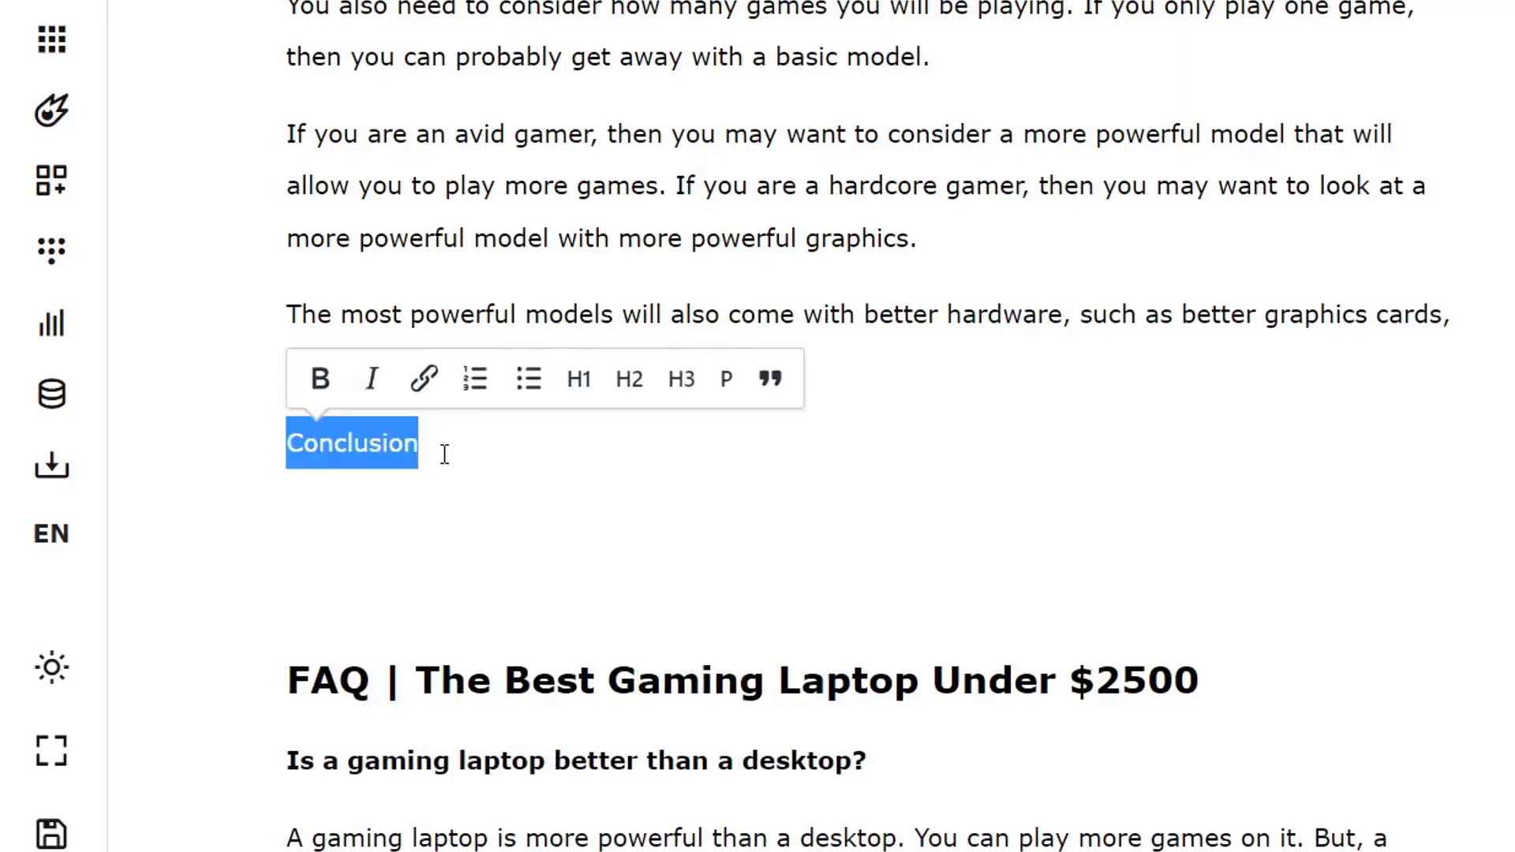
pyautogui.click(633, 391)
pyautogui.click(611, 495)
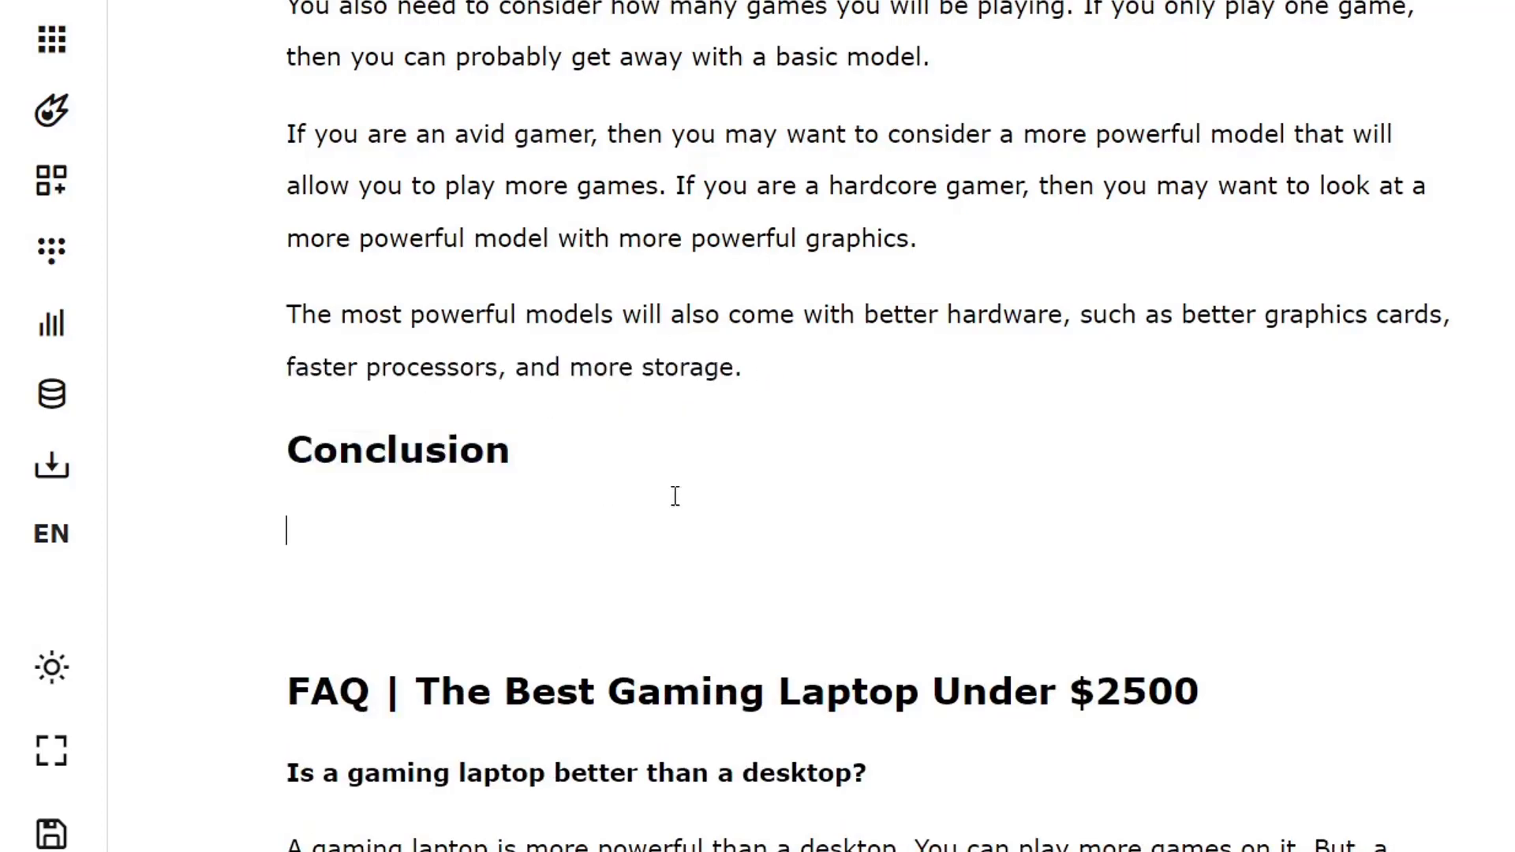
# Clear the old results in the Longform writer and generate new text for the Conclusion section.
pyautogui.scroll(10, 1466, 472)
pyautogui.scroll(15, 1440, 601)
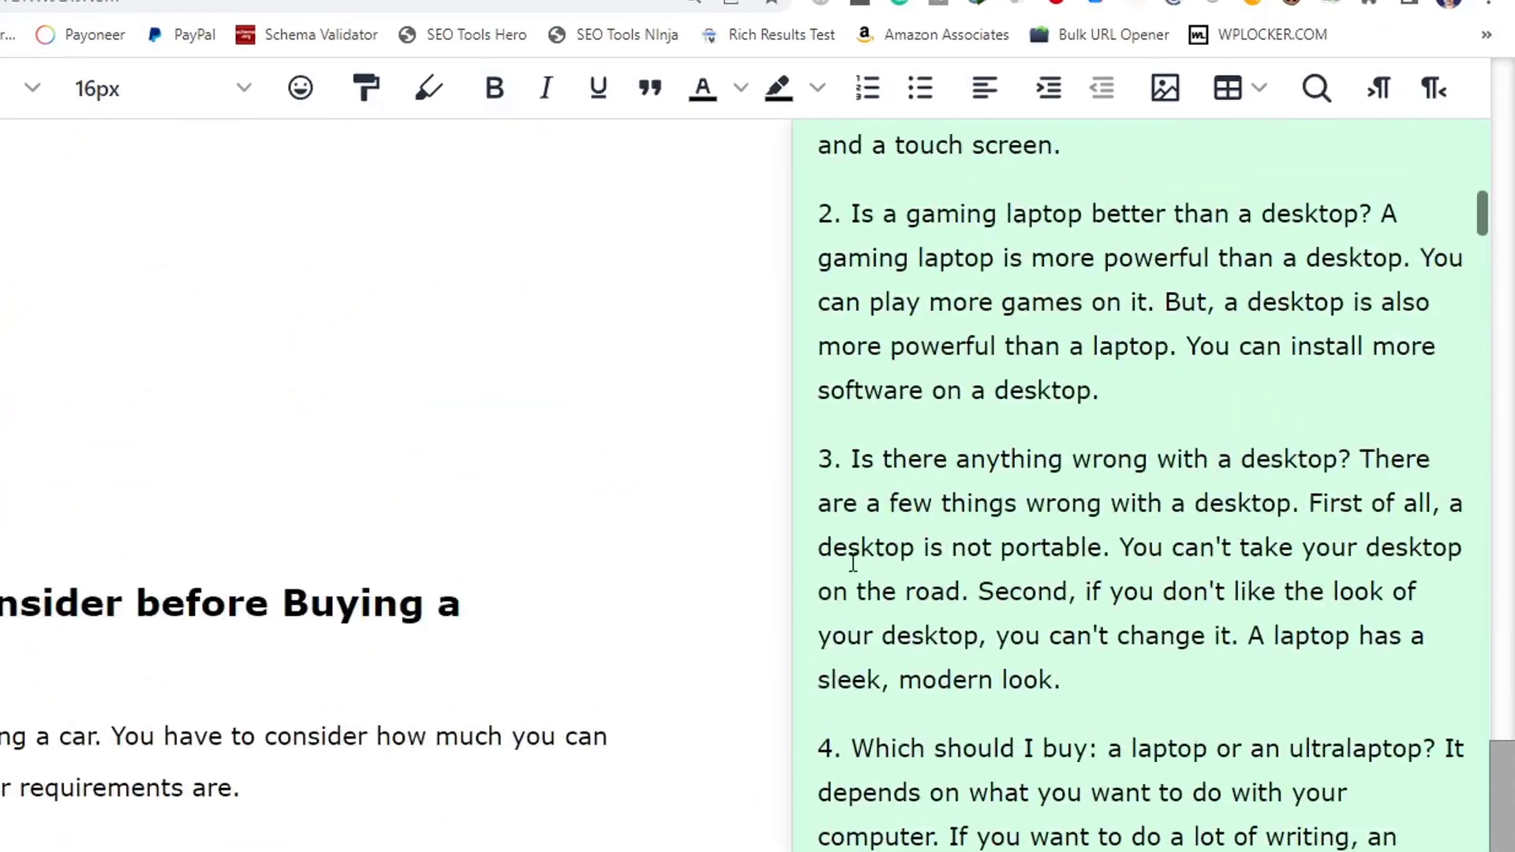
pyautogui.scroll(2, 1317, 600)
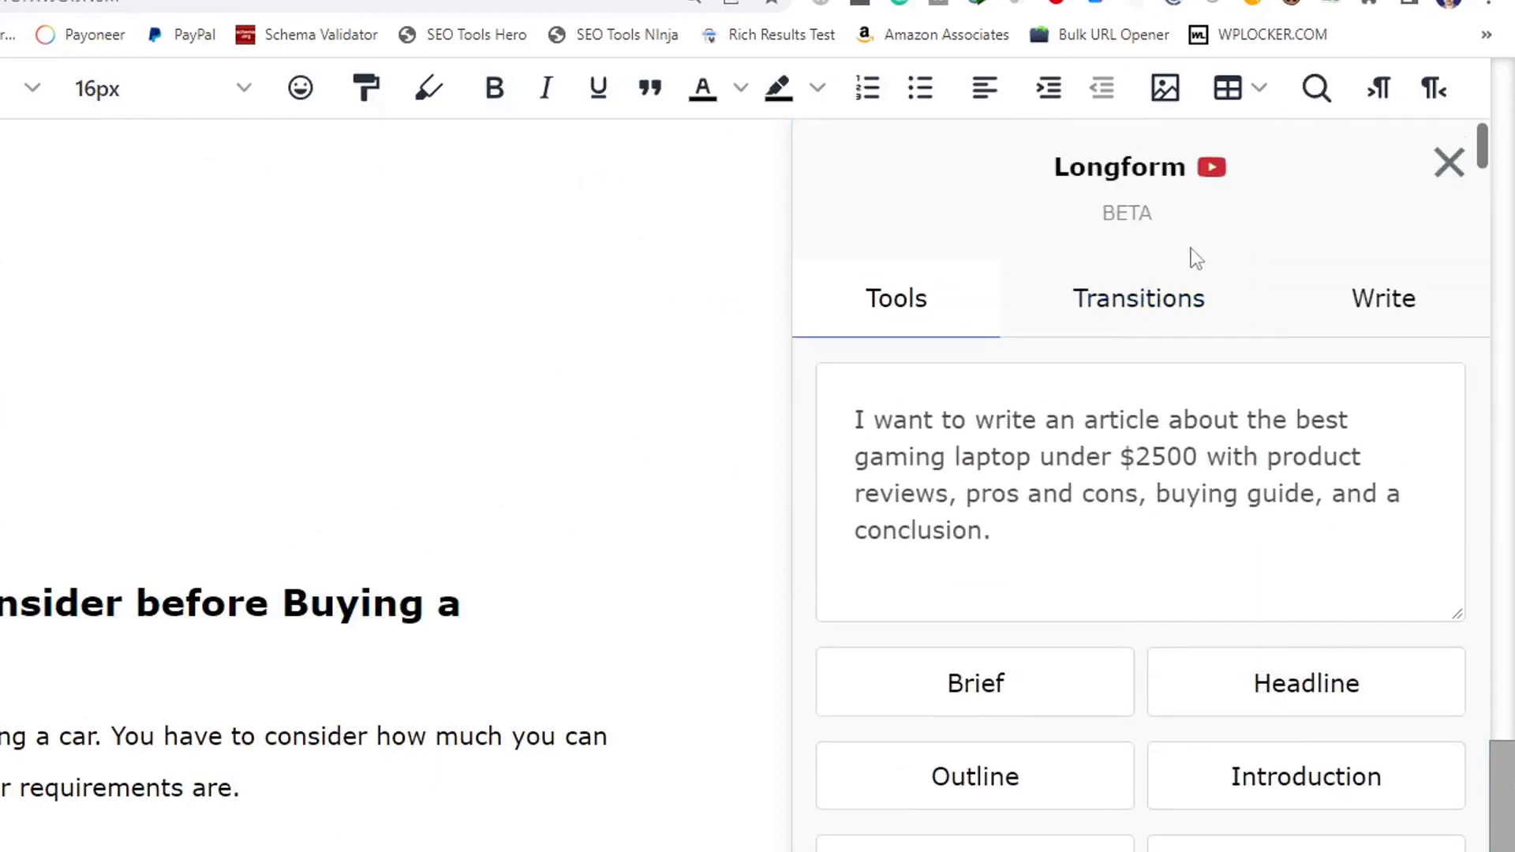
pyautogui.click(1394, 323)
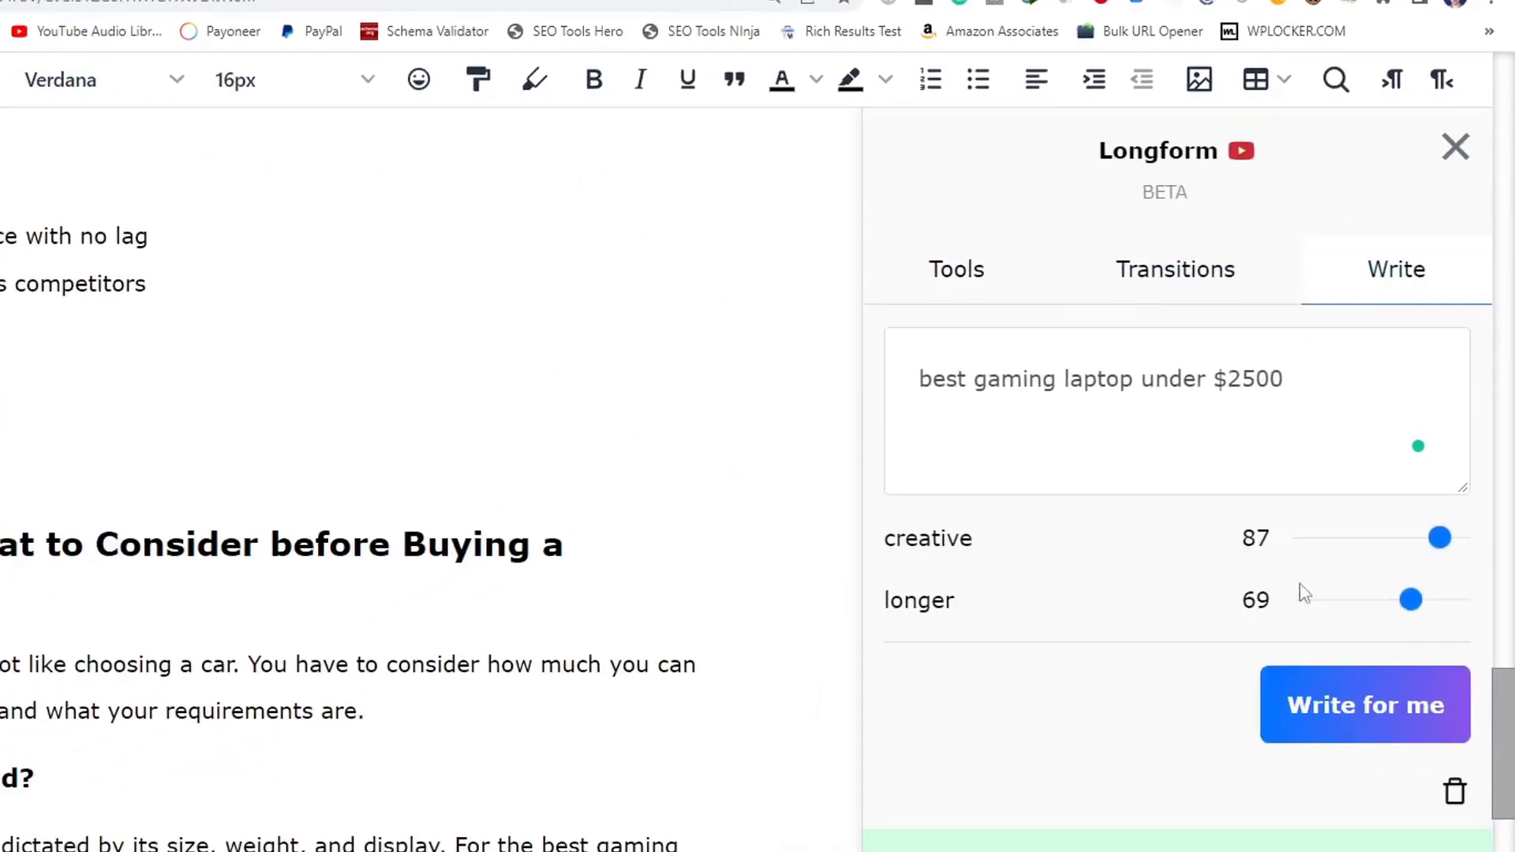
pyautogui.click(1465, 617)
pyautogui.scroll(-15, 625, 448)
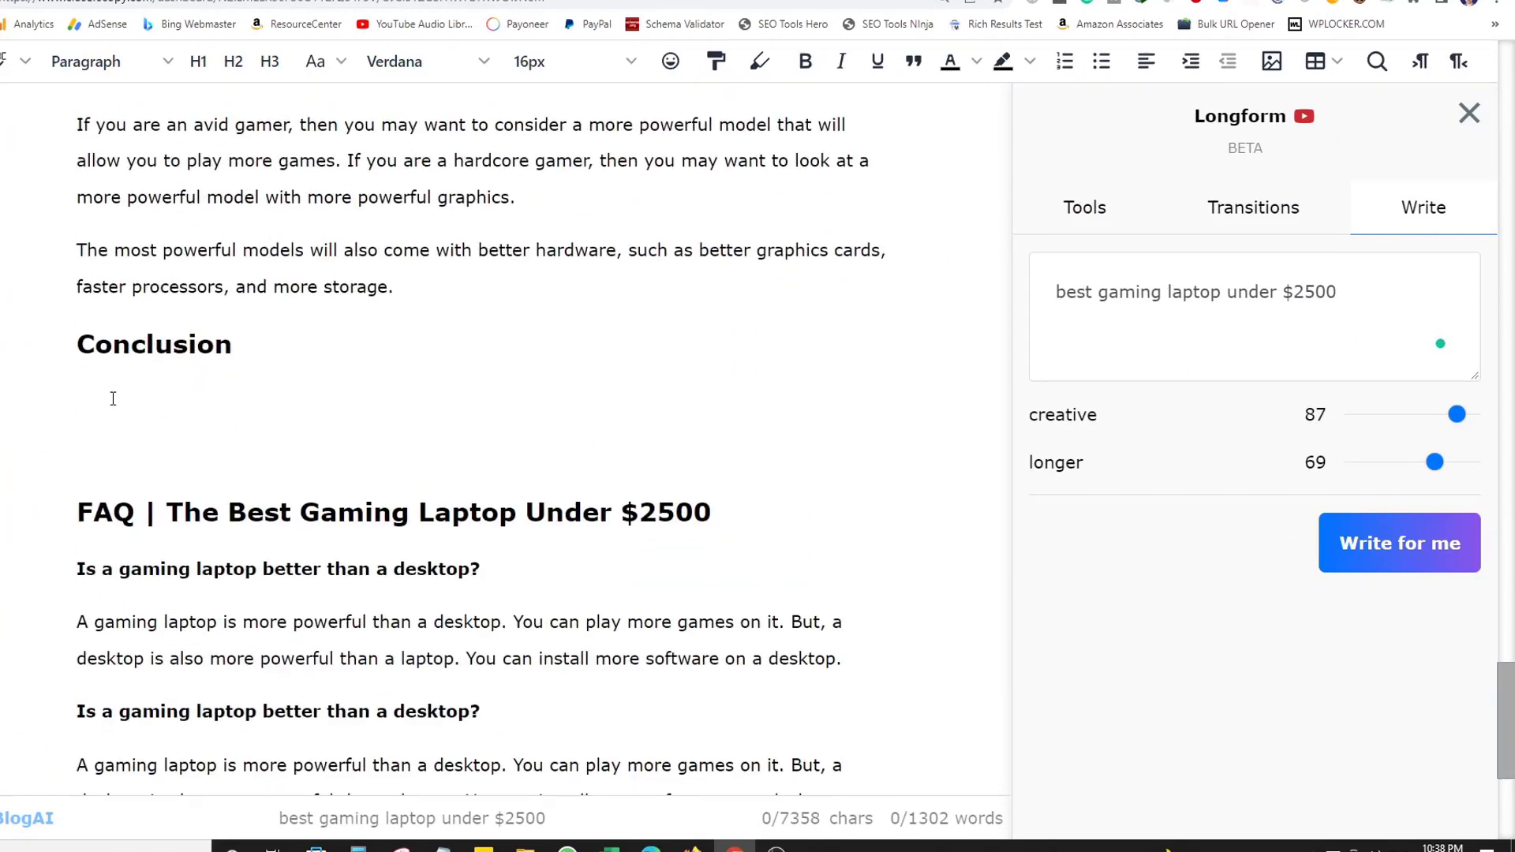
pyautogui.click(1362, 543)
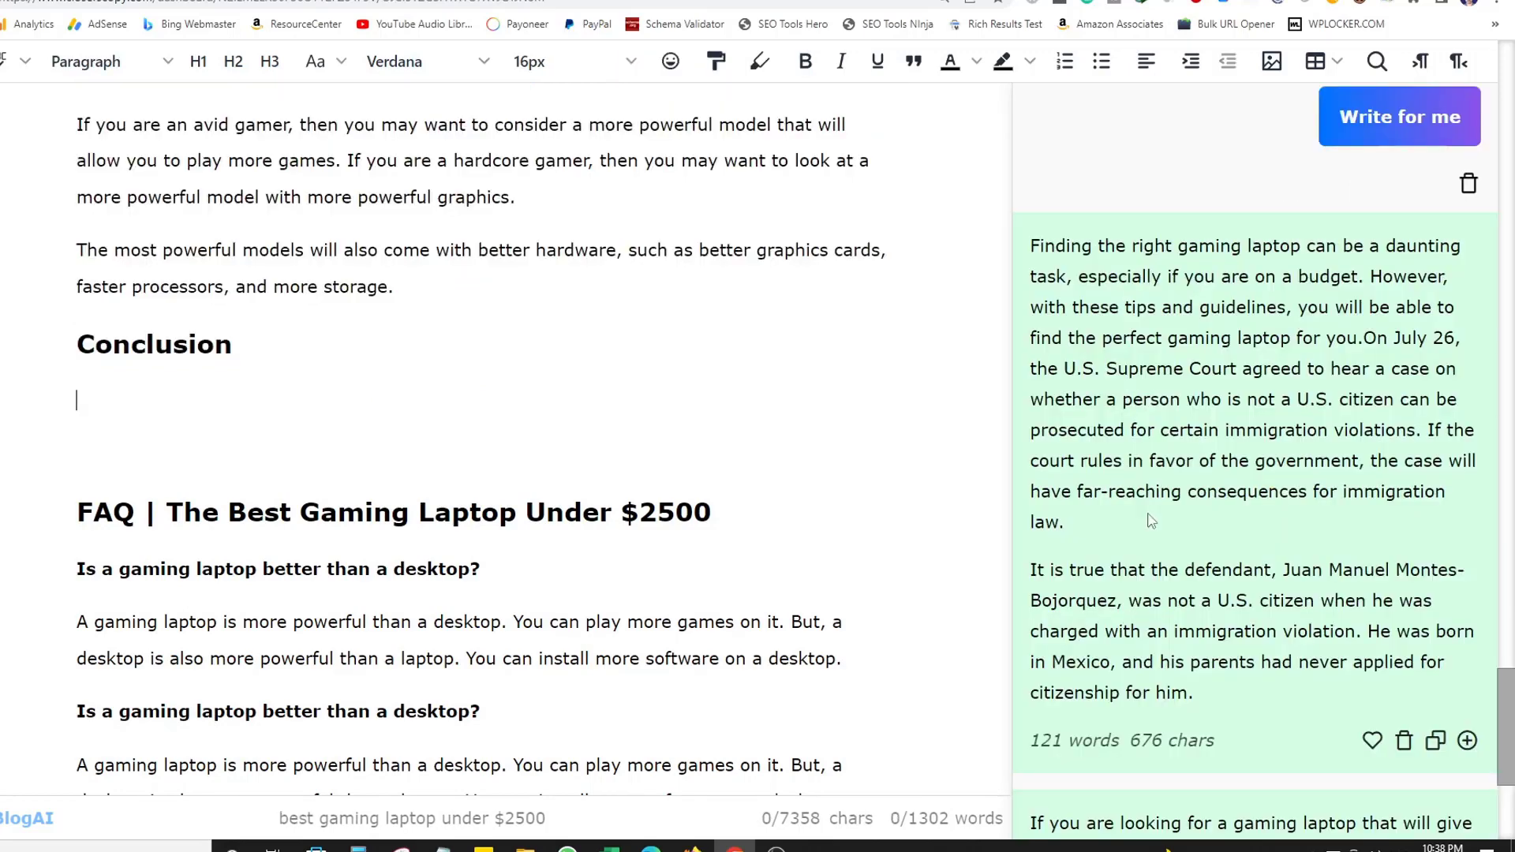
# Try to copy the generated paragraphs from "Choosing a gaming laptop can be a tricky task" below the Conclusion heading, and start a new paragraph at "Also,".
pyautogui.scroll(-9, 1160, 521)
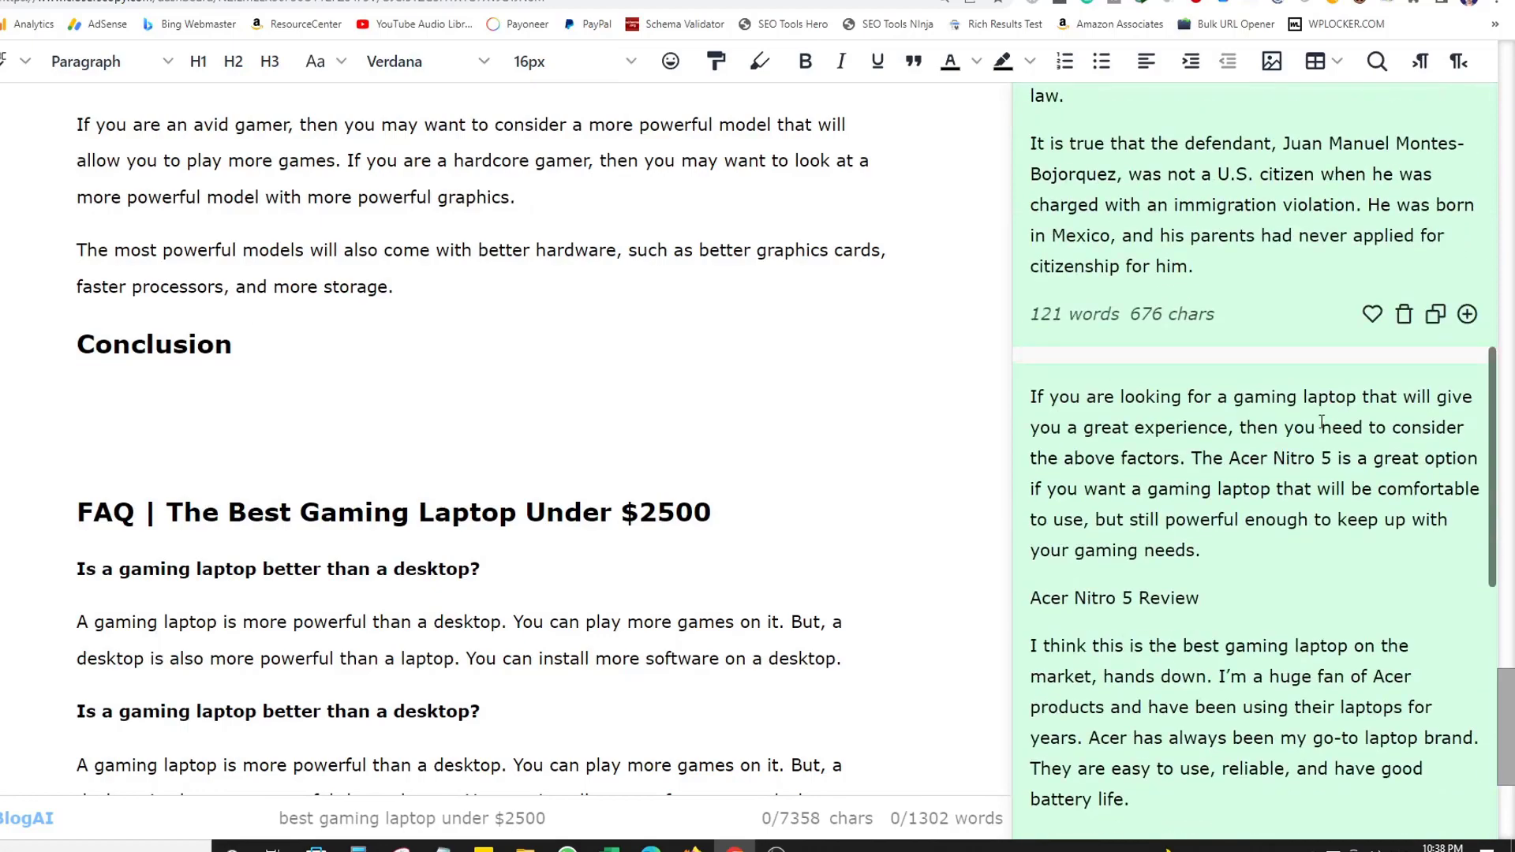
pyautogui.scroll(-4, 1322, 422)
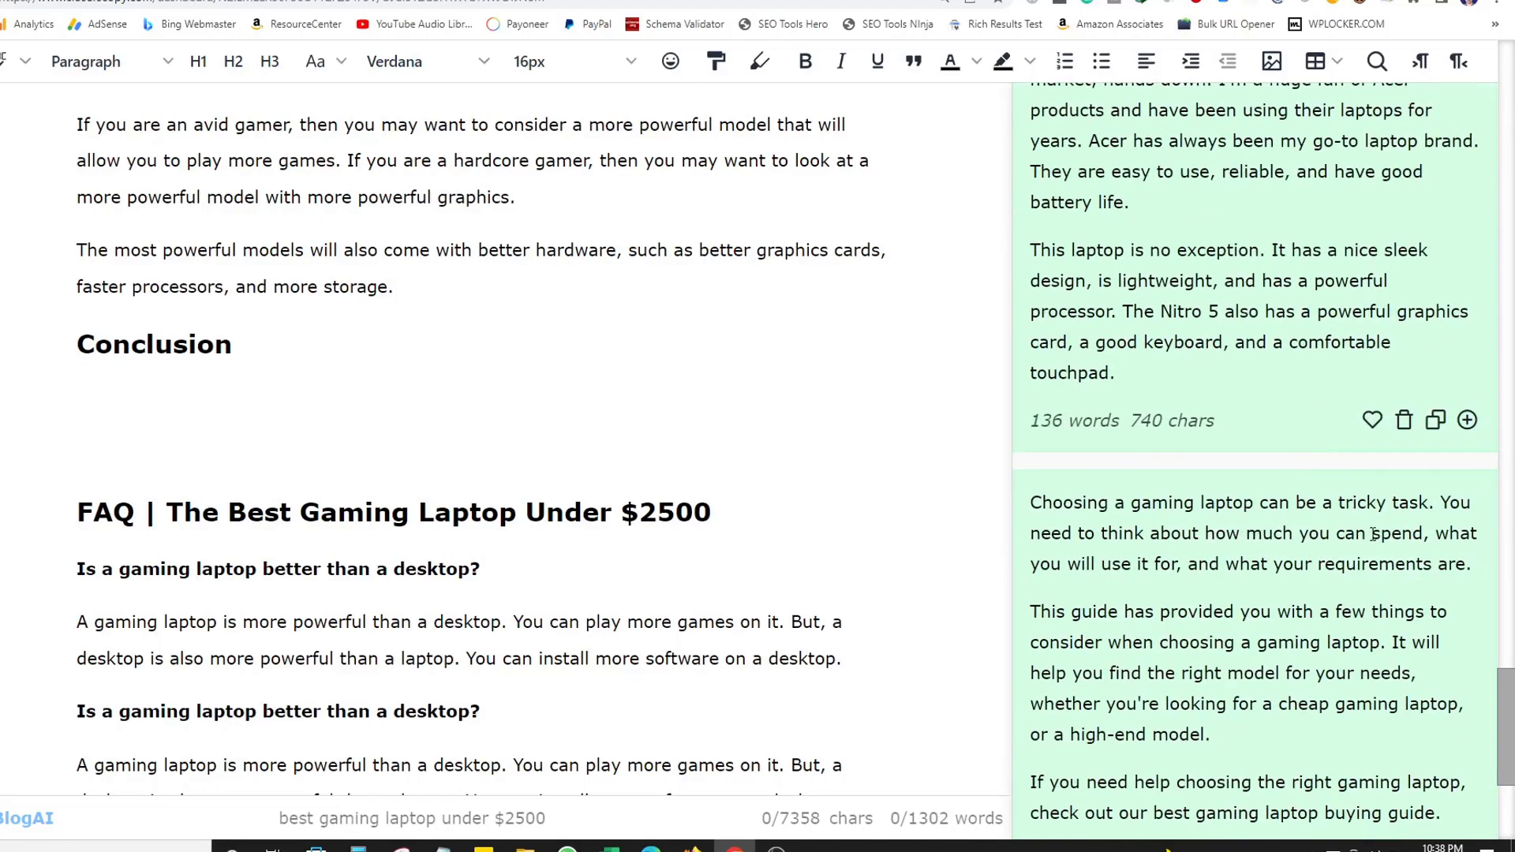
pyautogui.scroll(-1, 1295, 583)
pyautogui.moveTo(1211, 635); pyautogui.dragTo(1030, 400)
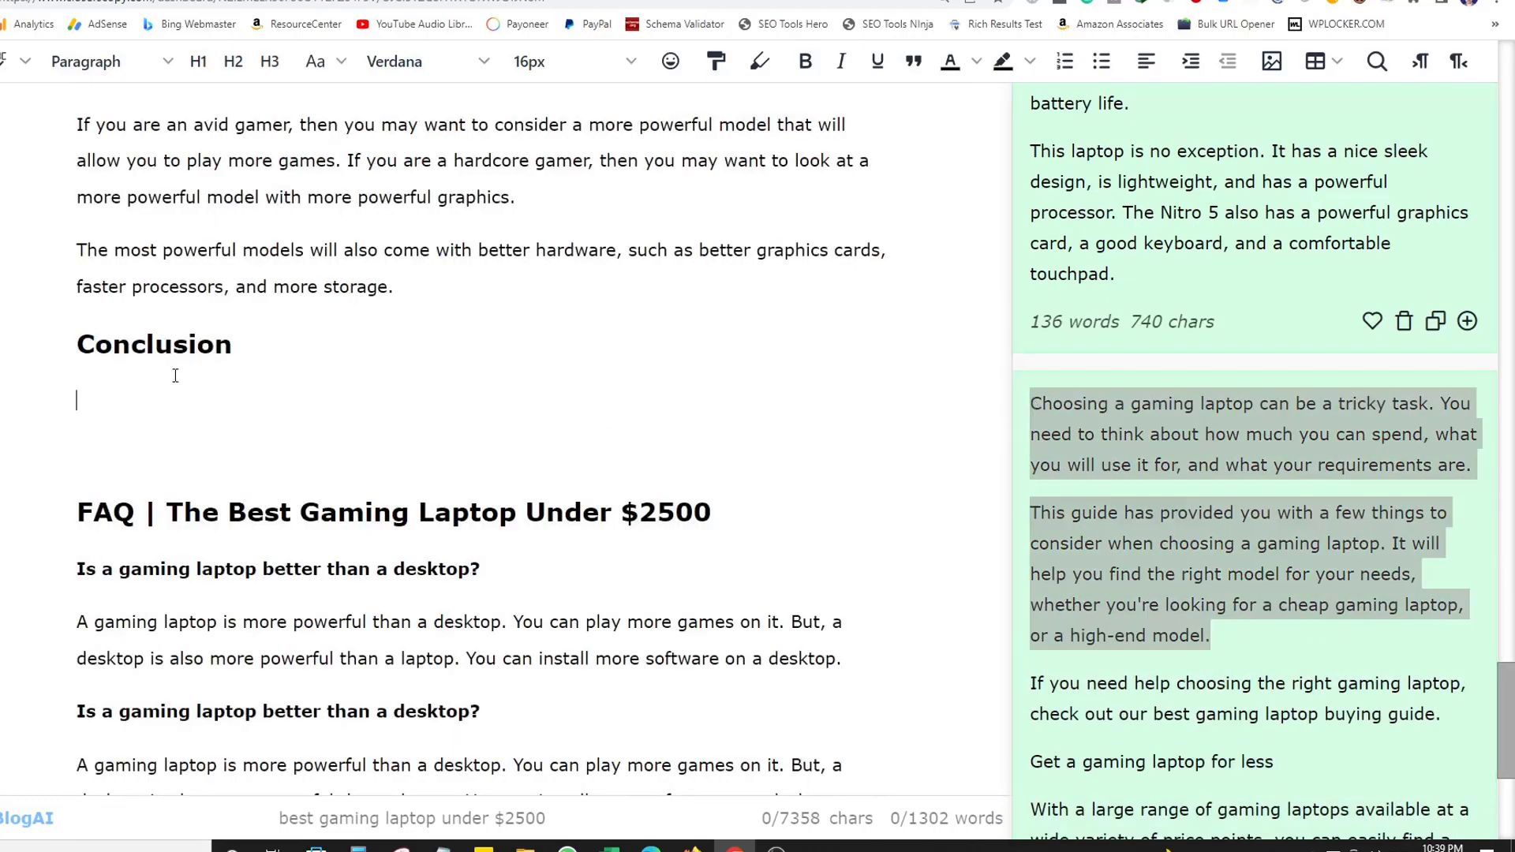
pyautogui.write("Is there anything wrong with buying a used gaming laptop? There are some things wrong with buying a used gaming laptop. The first thing you need to know is that used laptops are not as powerful as new ones. Also, if you buy a used gaming laptop, you don't know how long it has been used. You don't know if it has been dropped or if it has been repaired. You also don't know if it has viruses or spyware on it.")
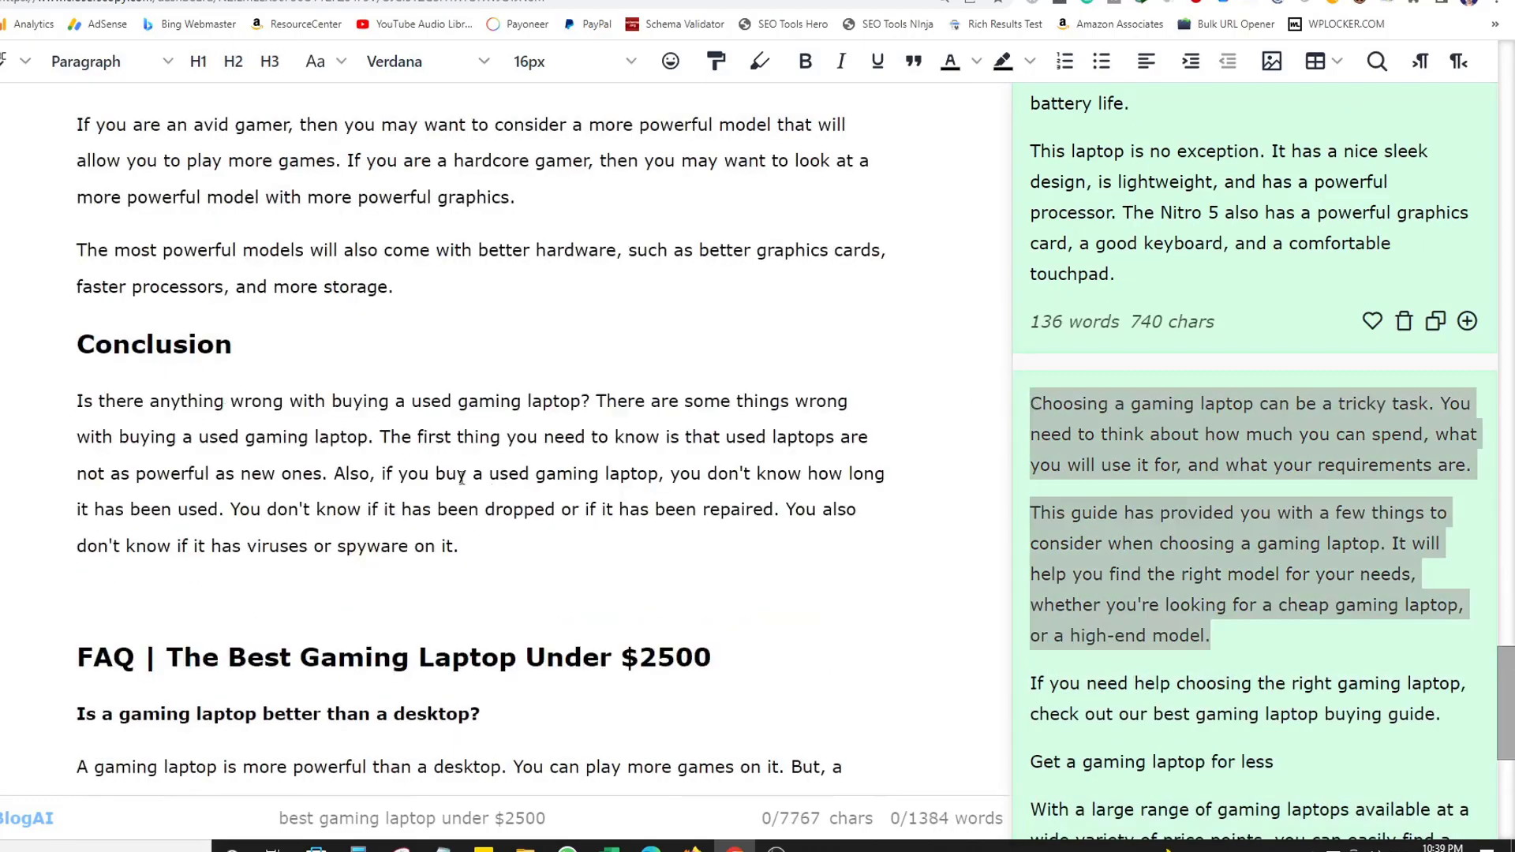
pyautogui.click(335, 475)
pyautogui.press('Return')
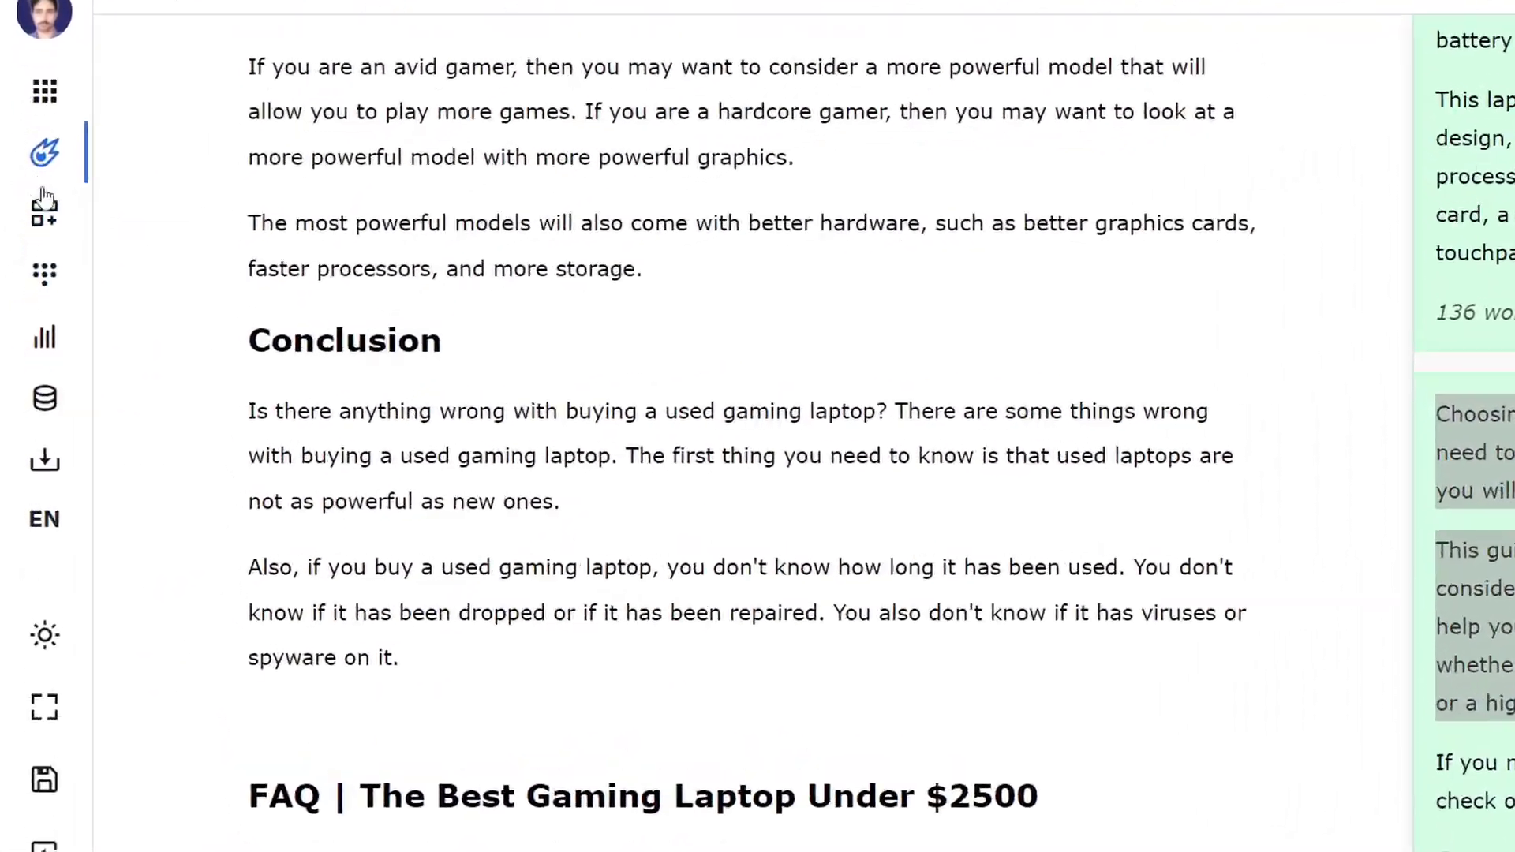
# Search the Frameworks library for "conclusion" and open the Conclusion framework from the Blogs category.
pyautogui.click(45, 199)
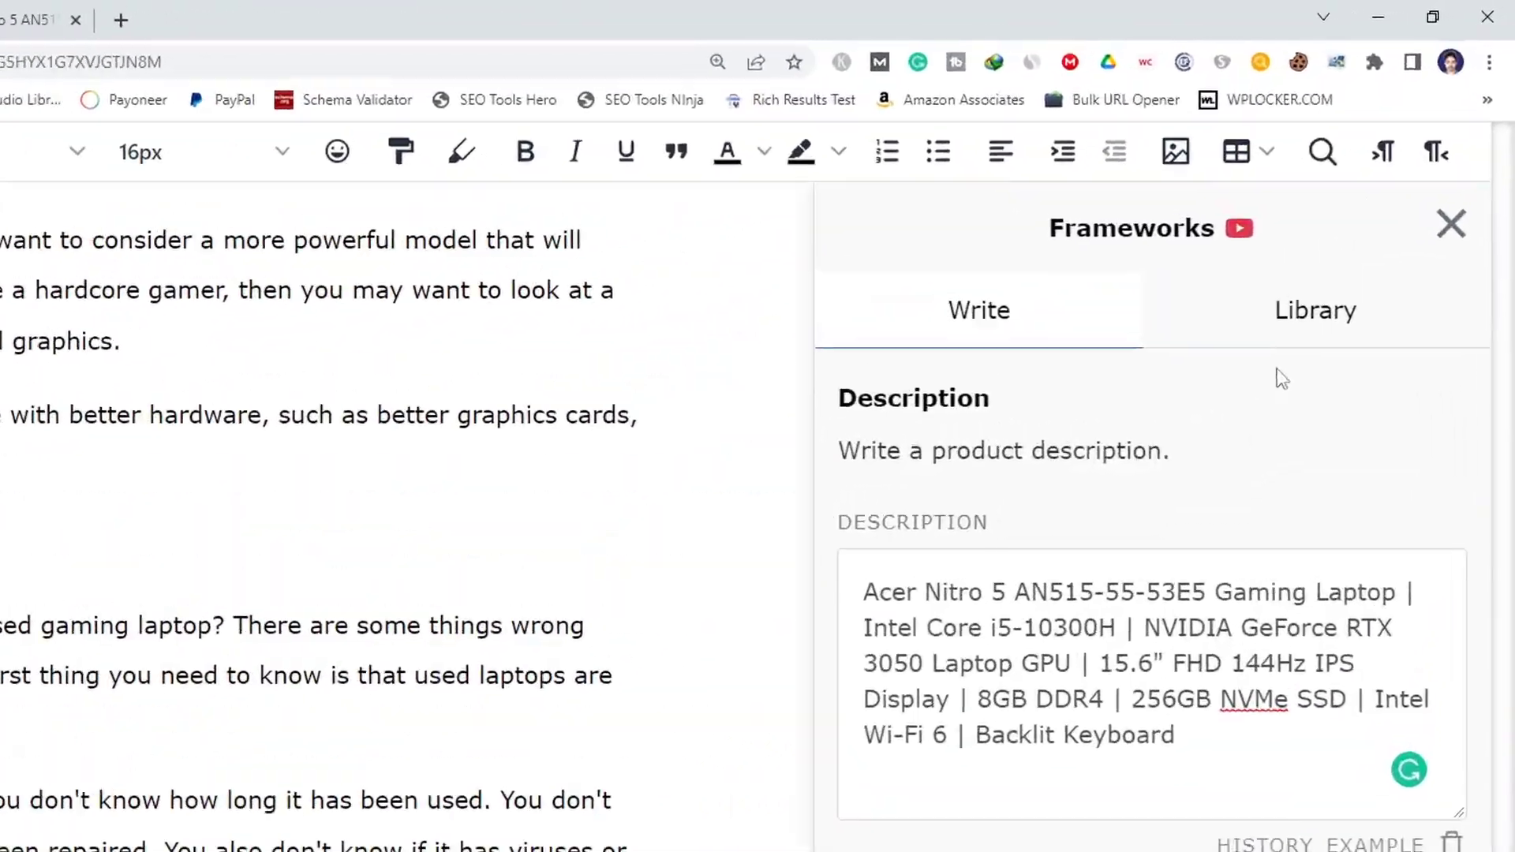
pyautogui.click(1283, 324)
pyautogui.scroll(-4, 988, 330)
pyautogui.scroll(4, 1021, 468)
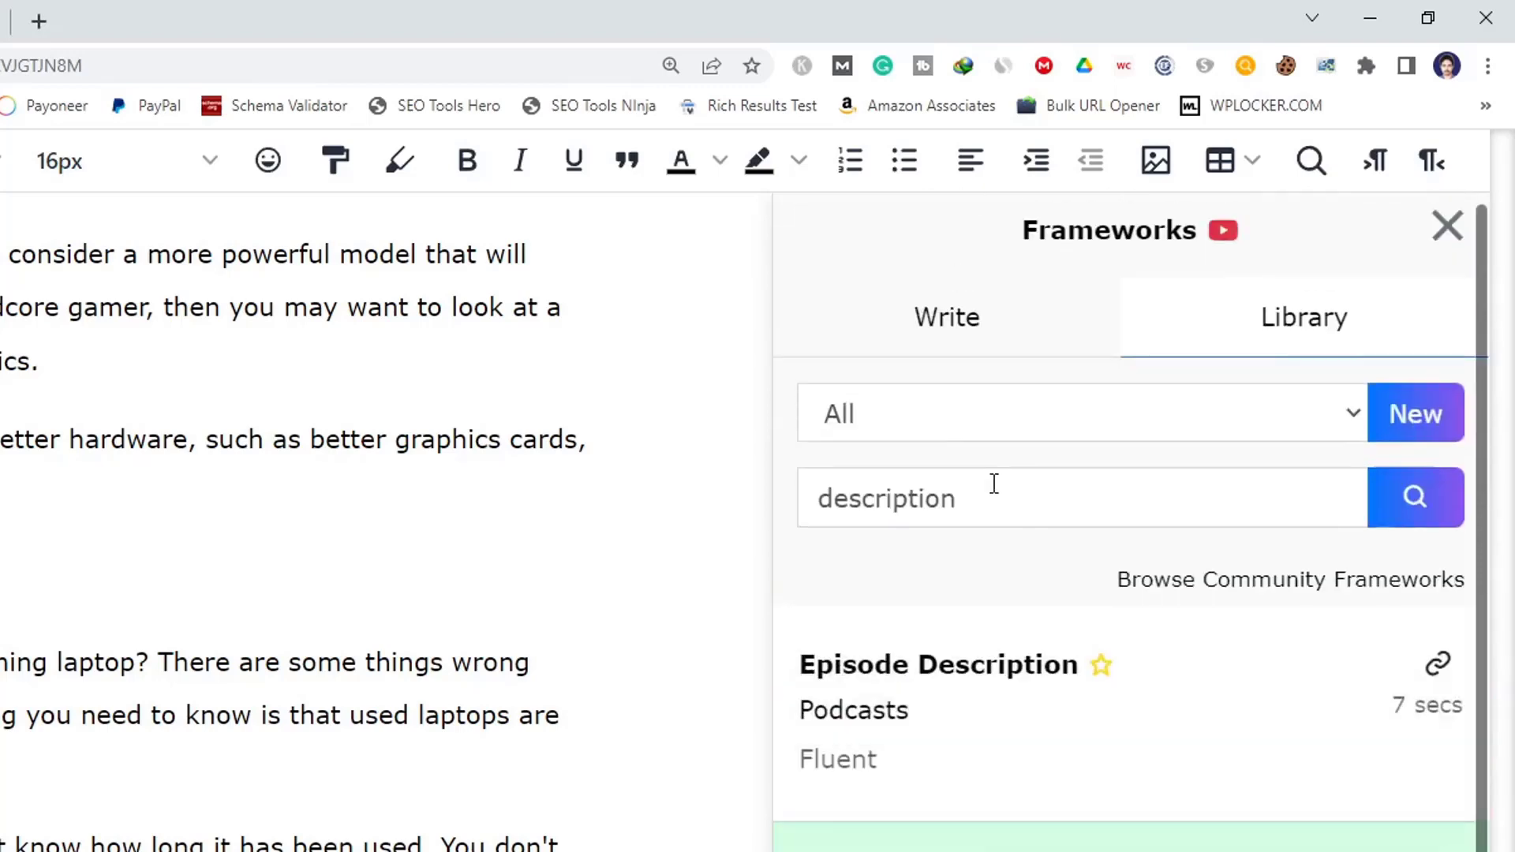
pyautogui.doubleClick(1013, 480)
pyautogui.write('cl')
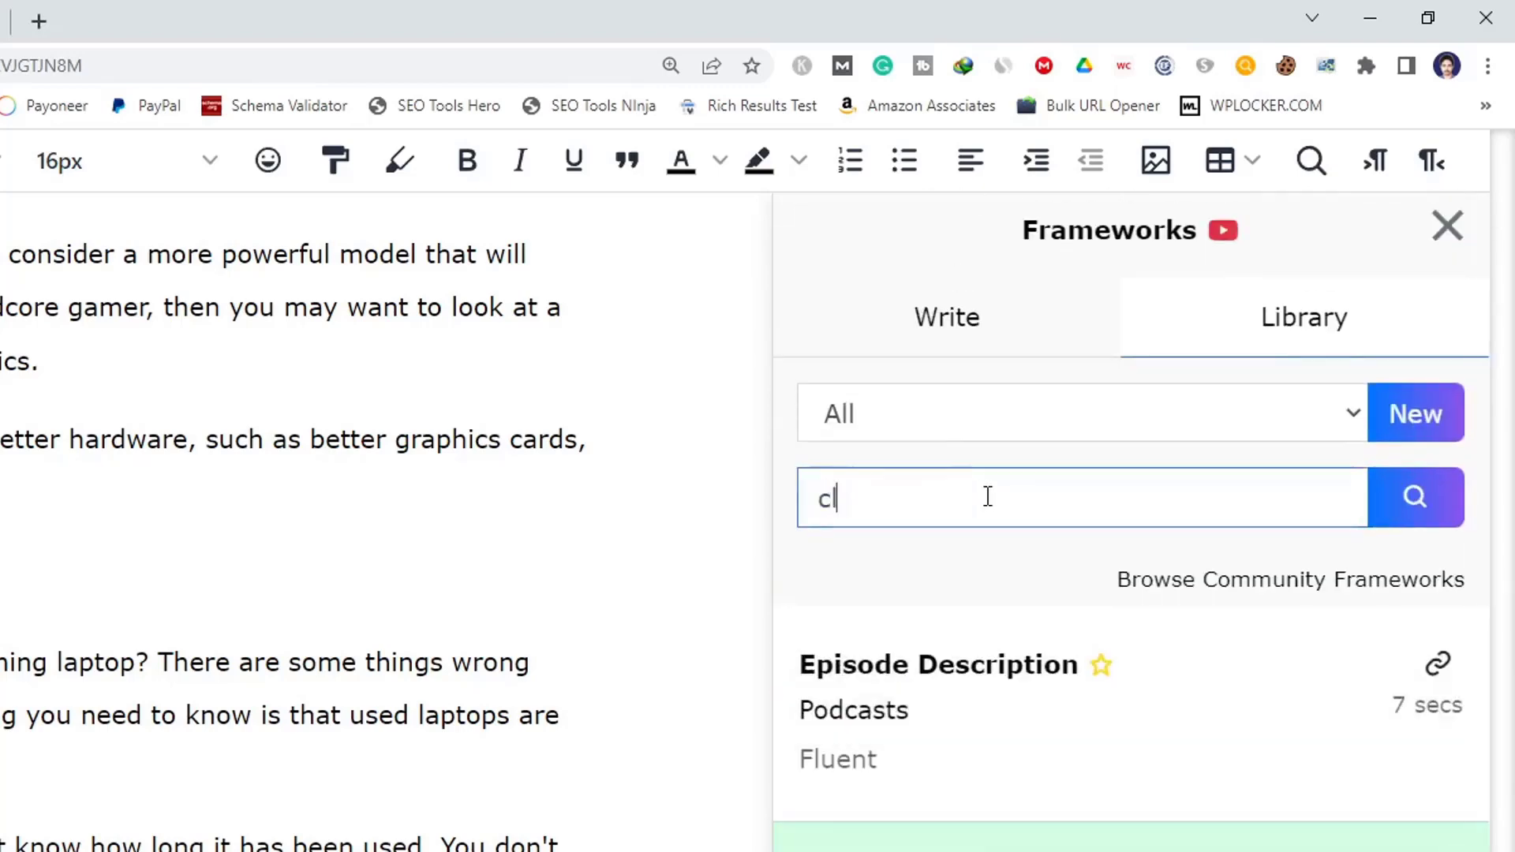
pyautogui.write('onclusion')
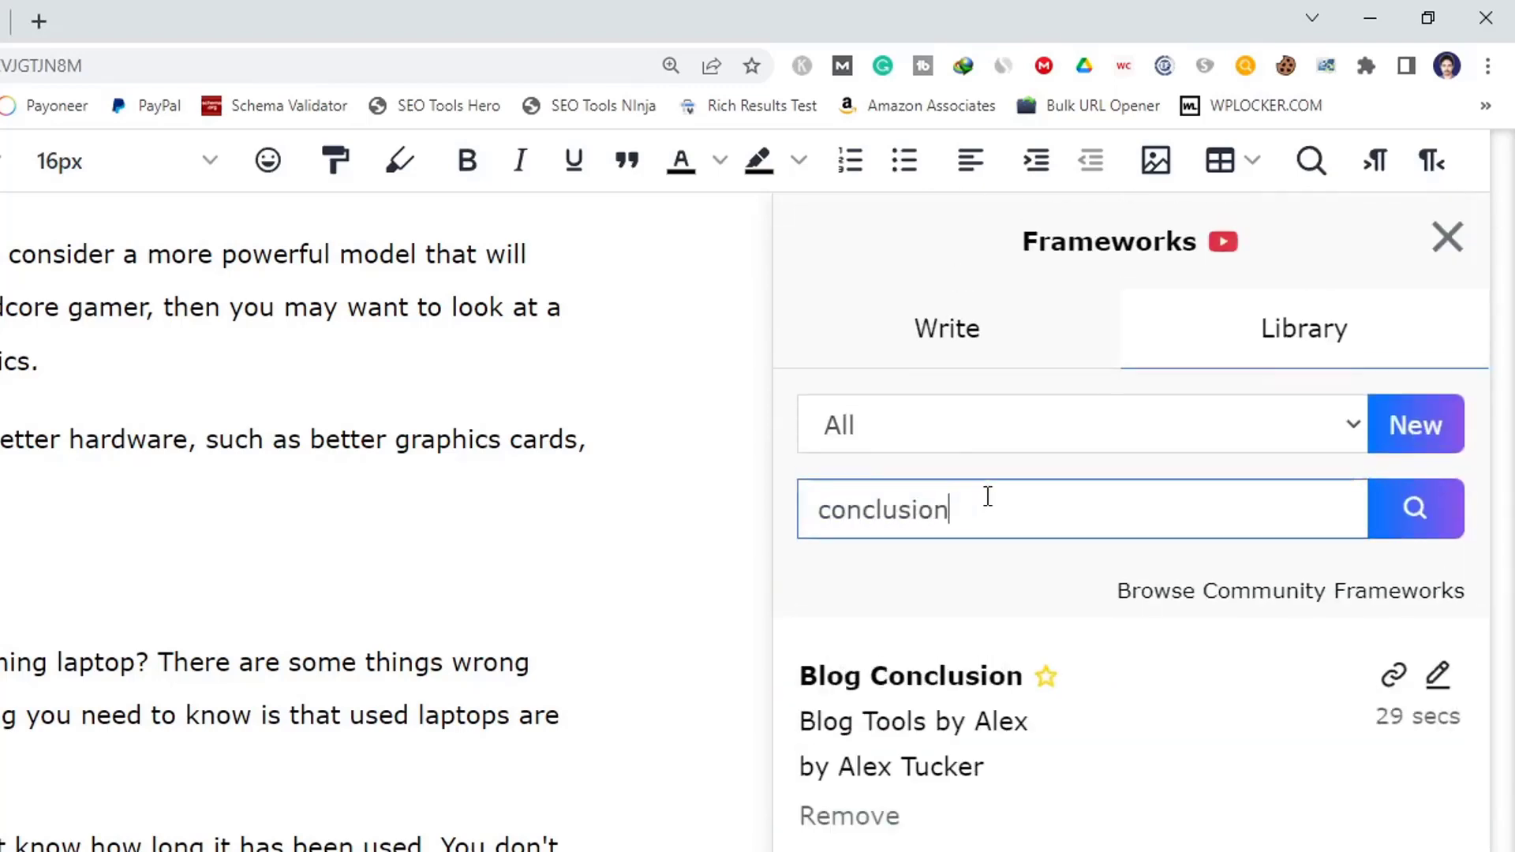
pyautogui.click(1070, 593)
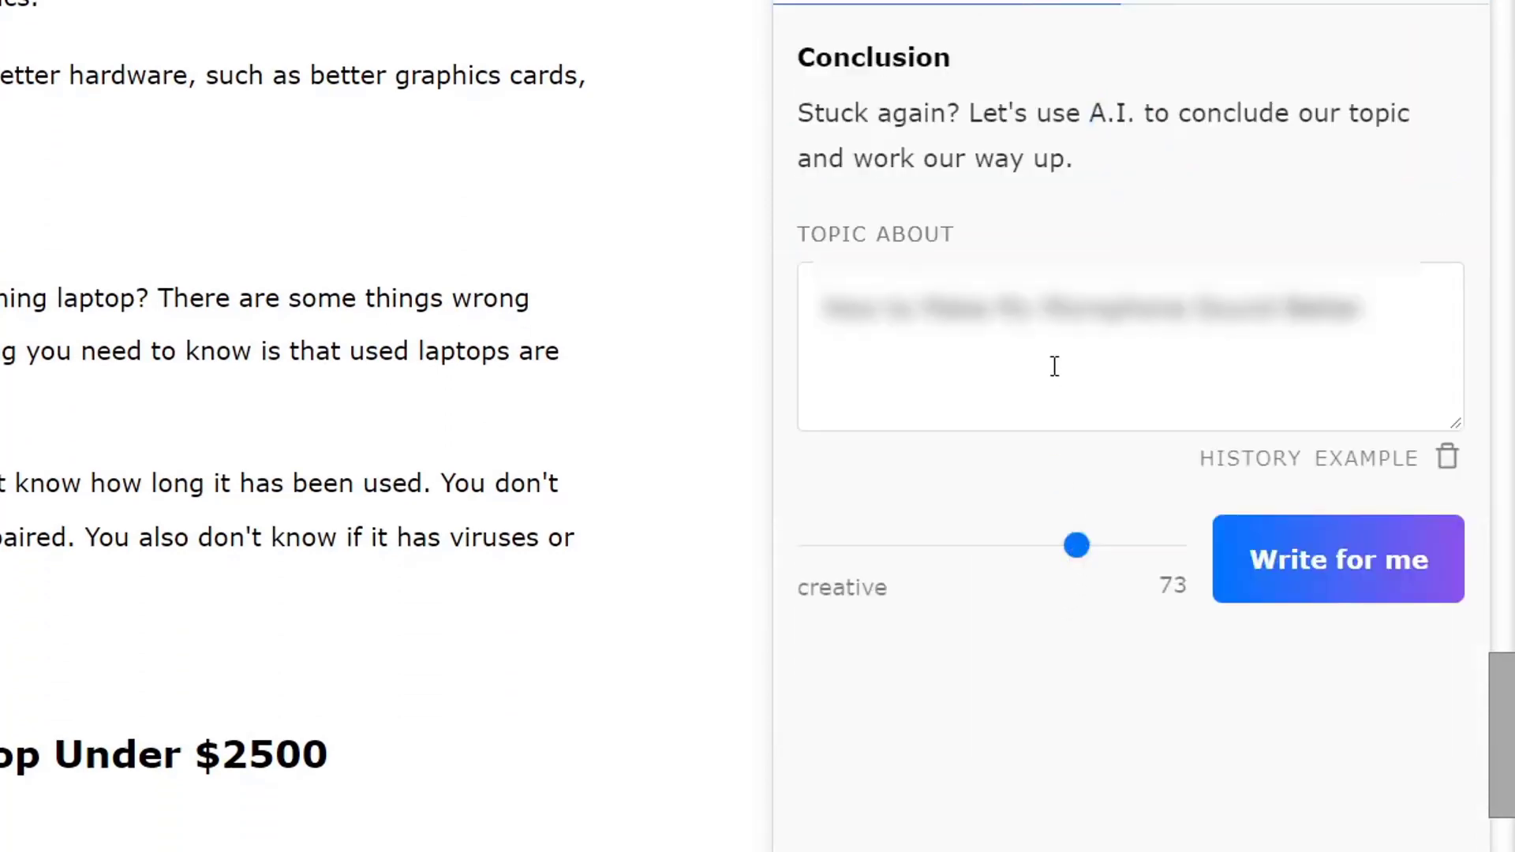
# Replace the Conclusion framework's topic with "Best Gaming Laptop Under $2500", copied from the FAQ heading, and generate a conclusion.
pyautogui.click(1055, 367)
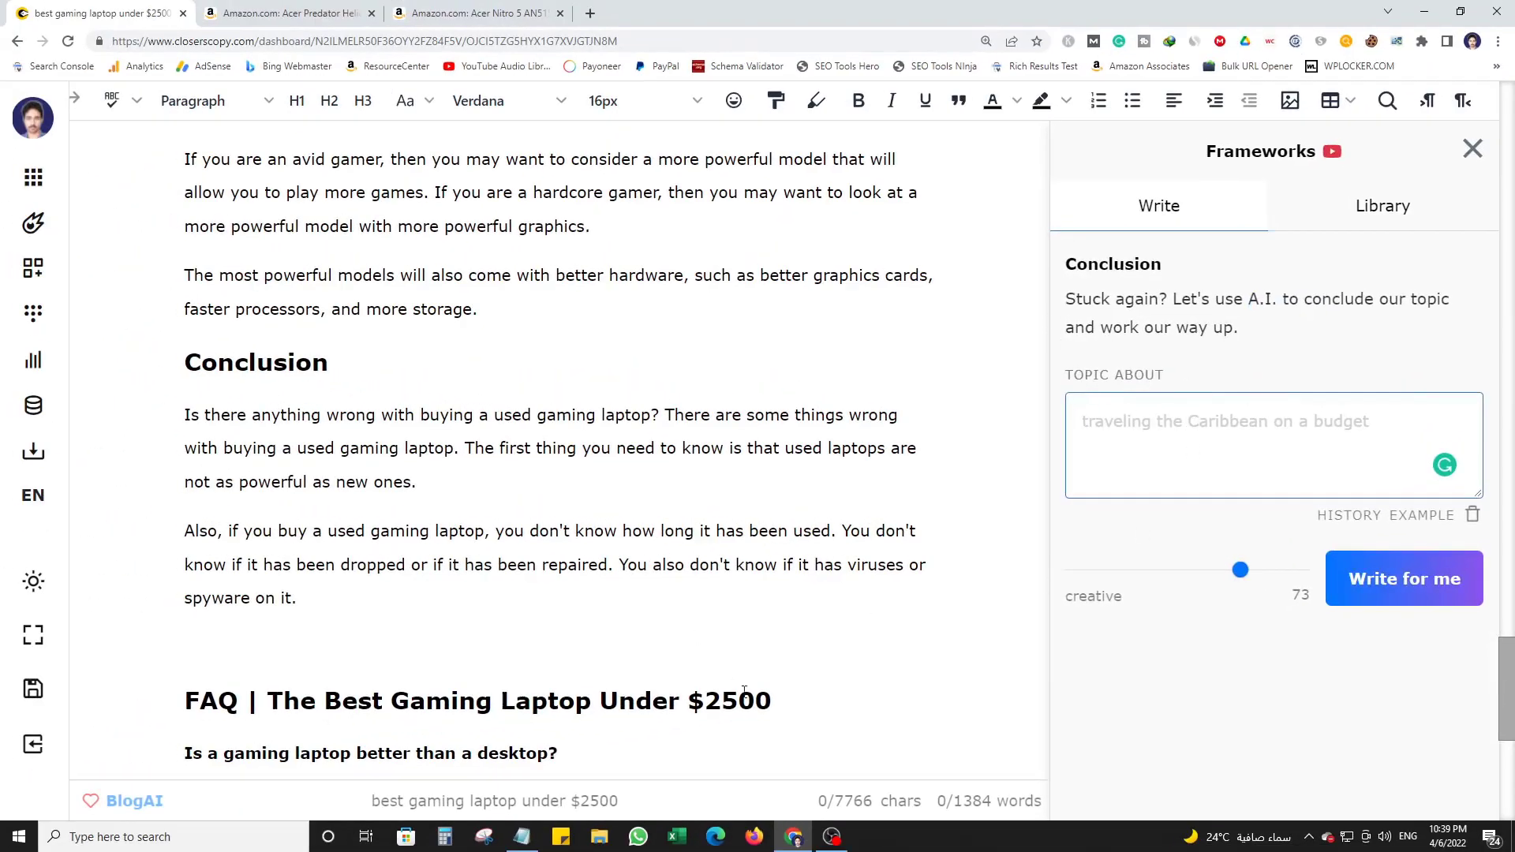
pyautogui.moveTo(771, 701); pyautogui.dragTo(314, 701)
pyautogui.hotkey('ctrl', 'c')
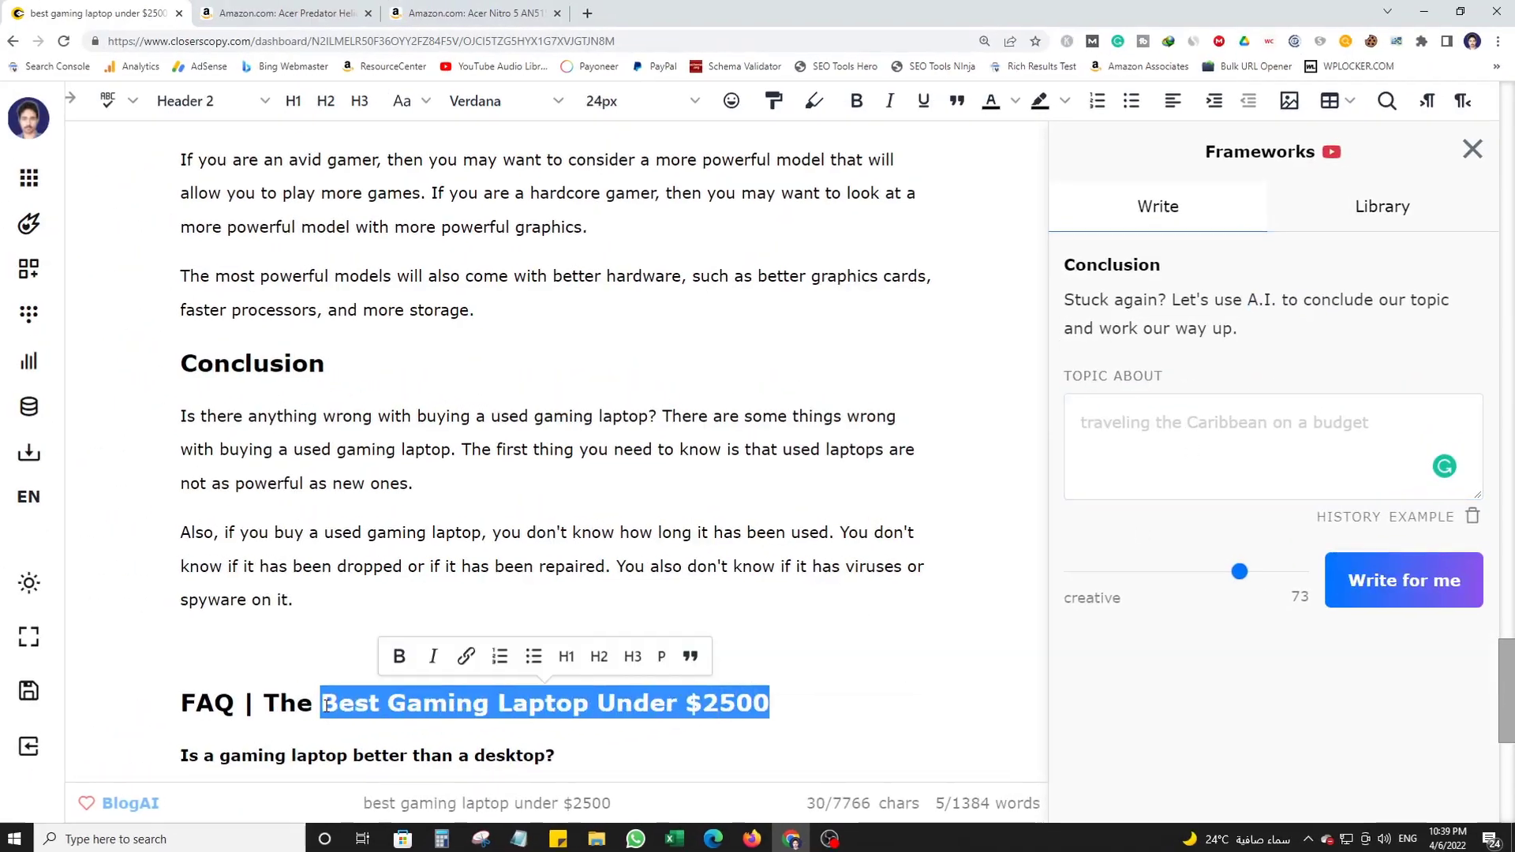
pyautogui.click(1224, 460)
pyautogui.hotkey('ctrl', 'v')
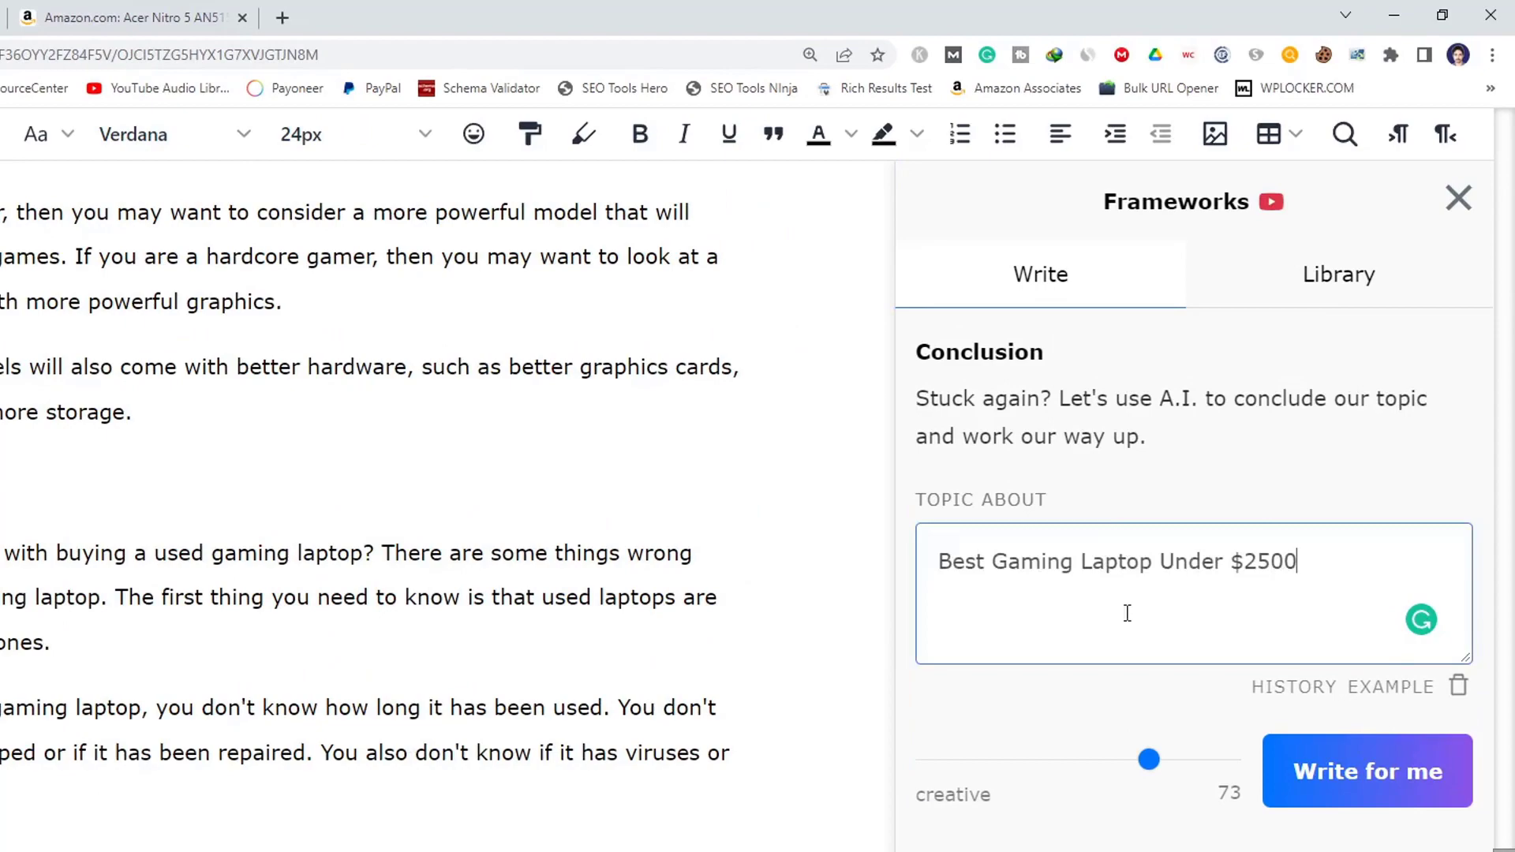
pyautogui.click(1422, 772)
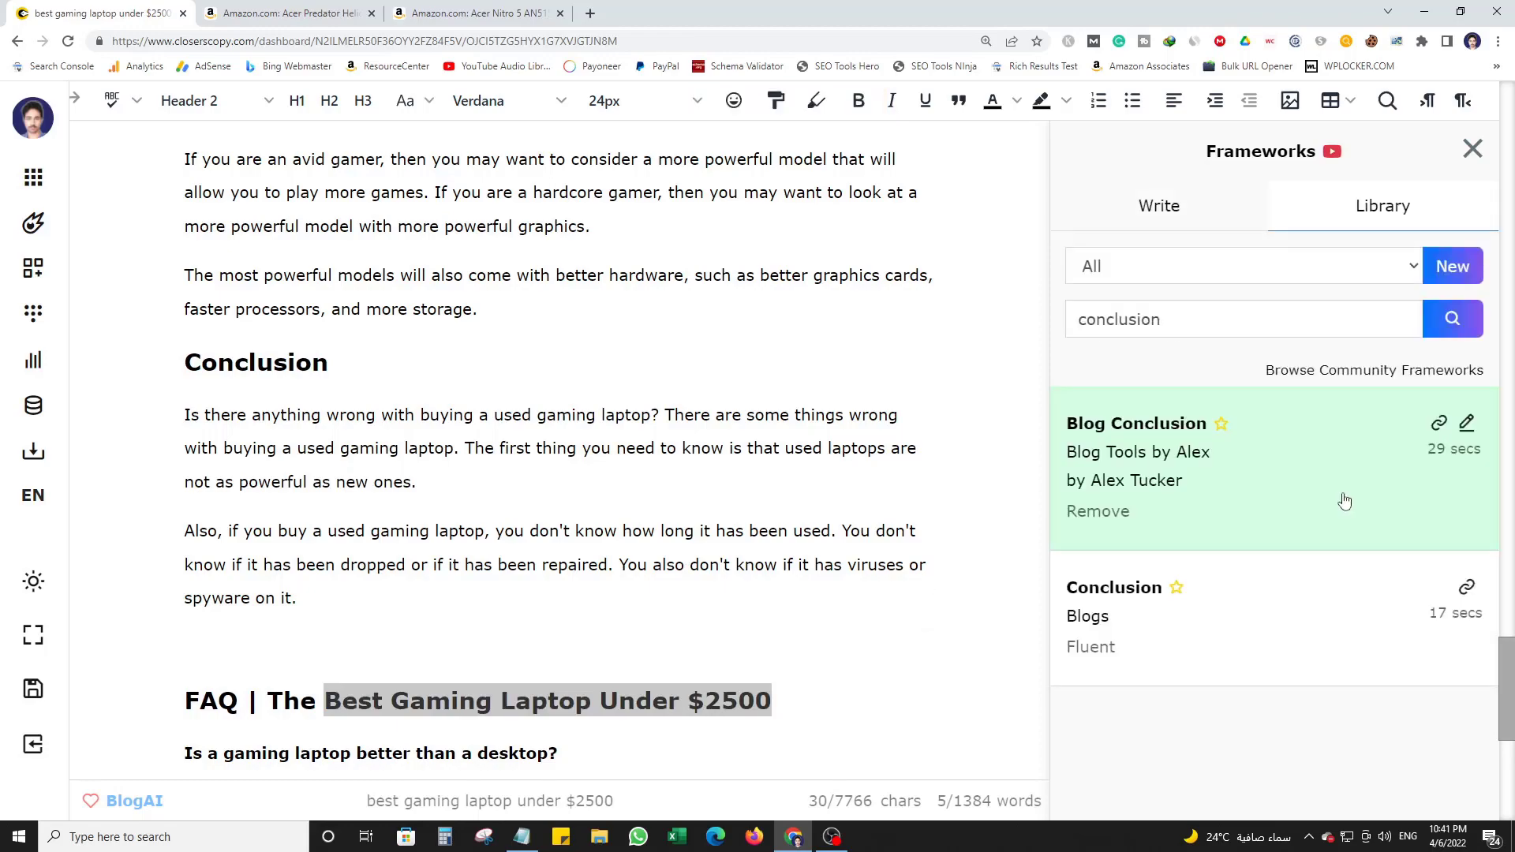
# Open the Blog Conclusion framework and change its prompt to "Write a conclusion paragraph about Best Gaming Laptop Under $2500".
pyautogui.click(1235, 457)
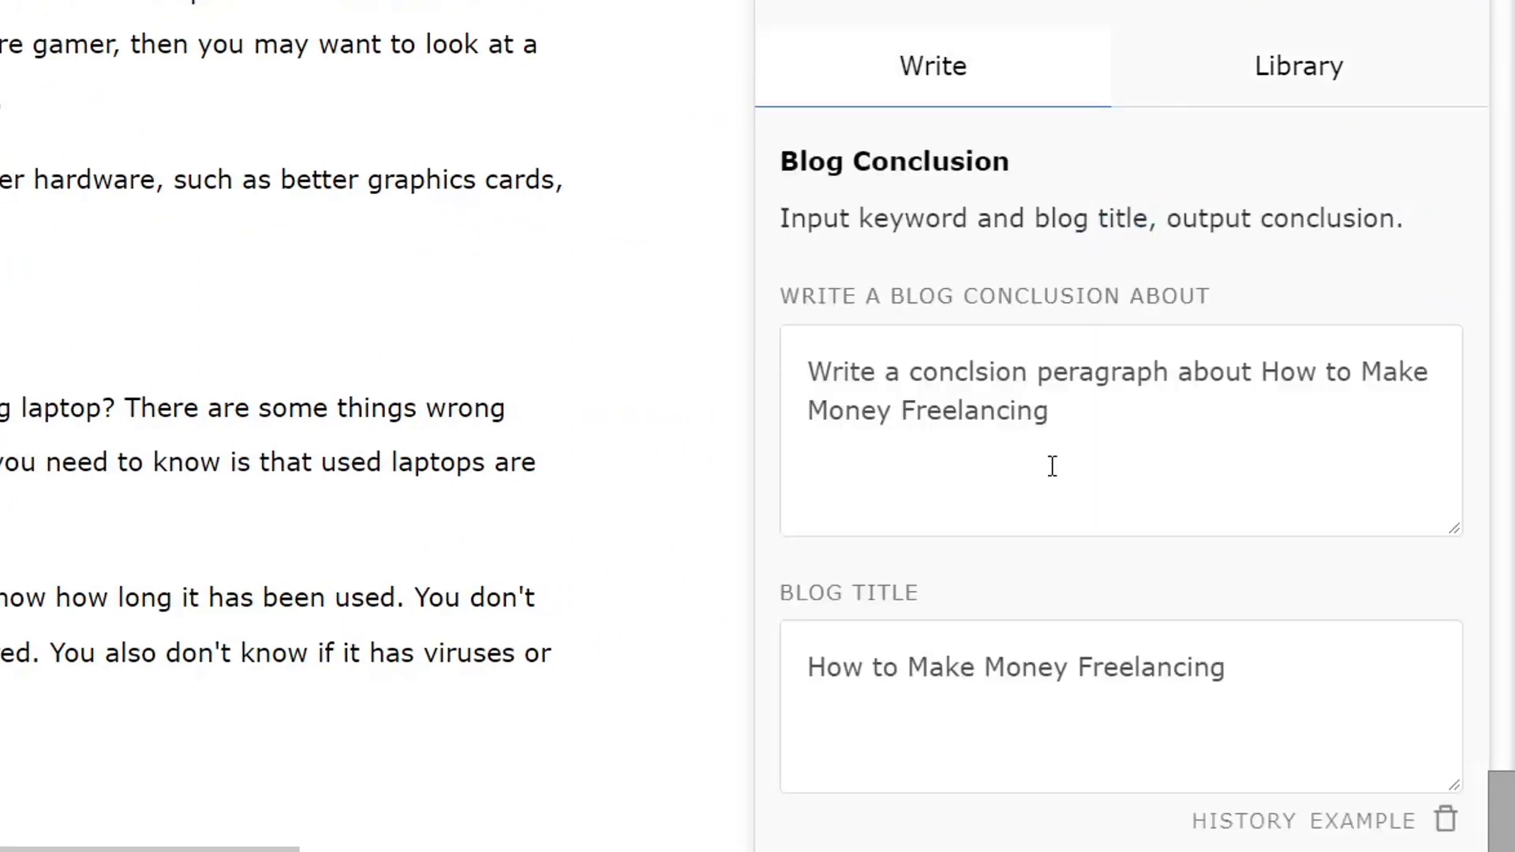
pyautogui.click(1088, 452)
pyautogui.hotkey('ctrl', 'a')
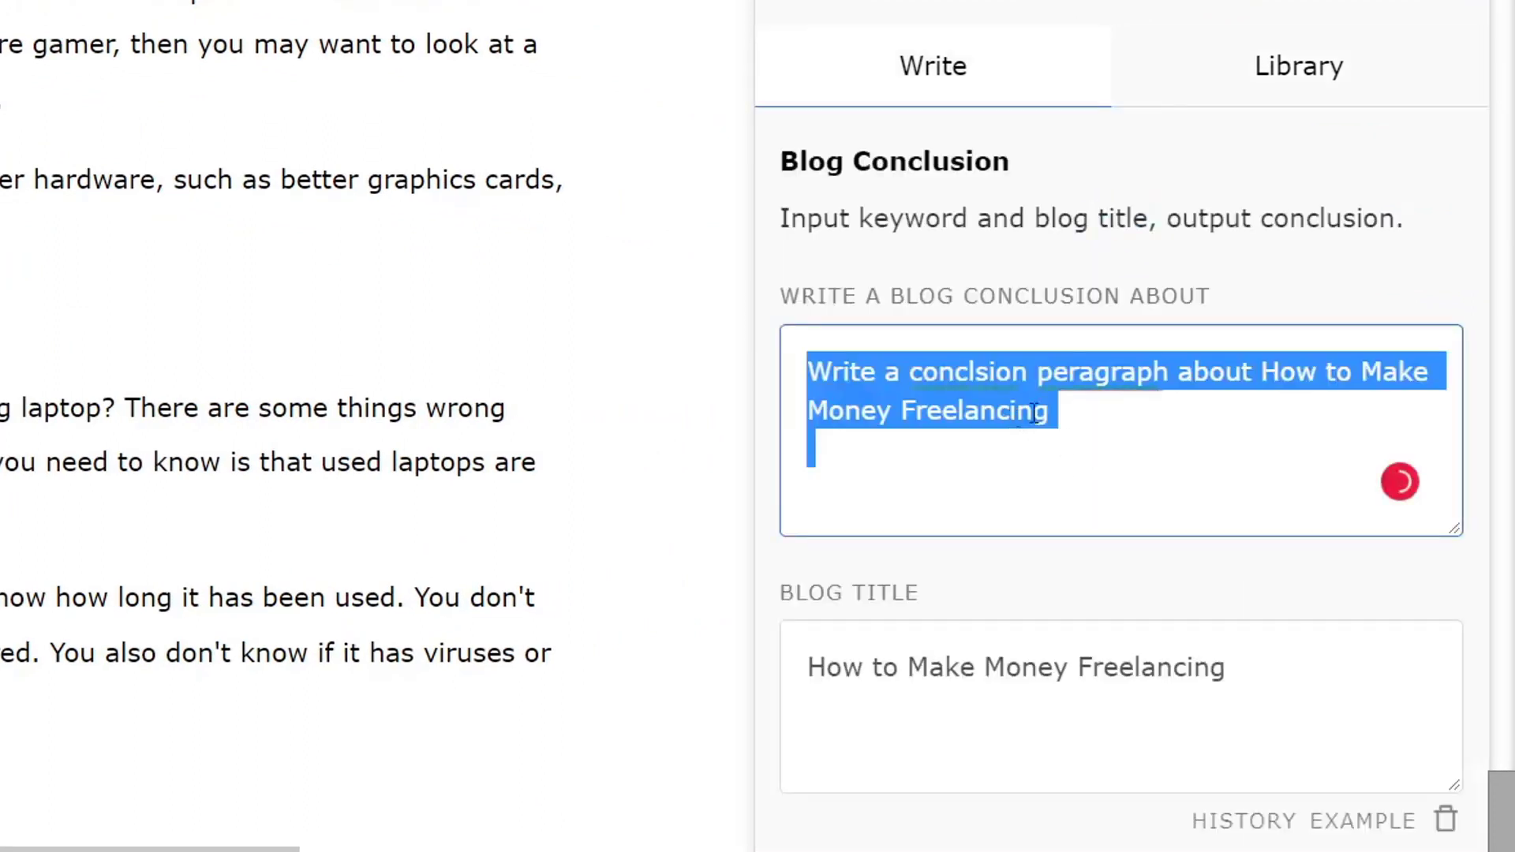
pyautogui.click(1179, 408)
pyautogui.moveTo(1123, 365)
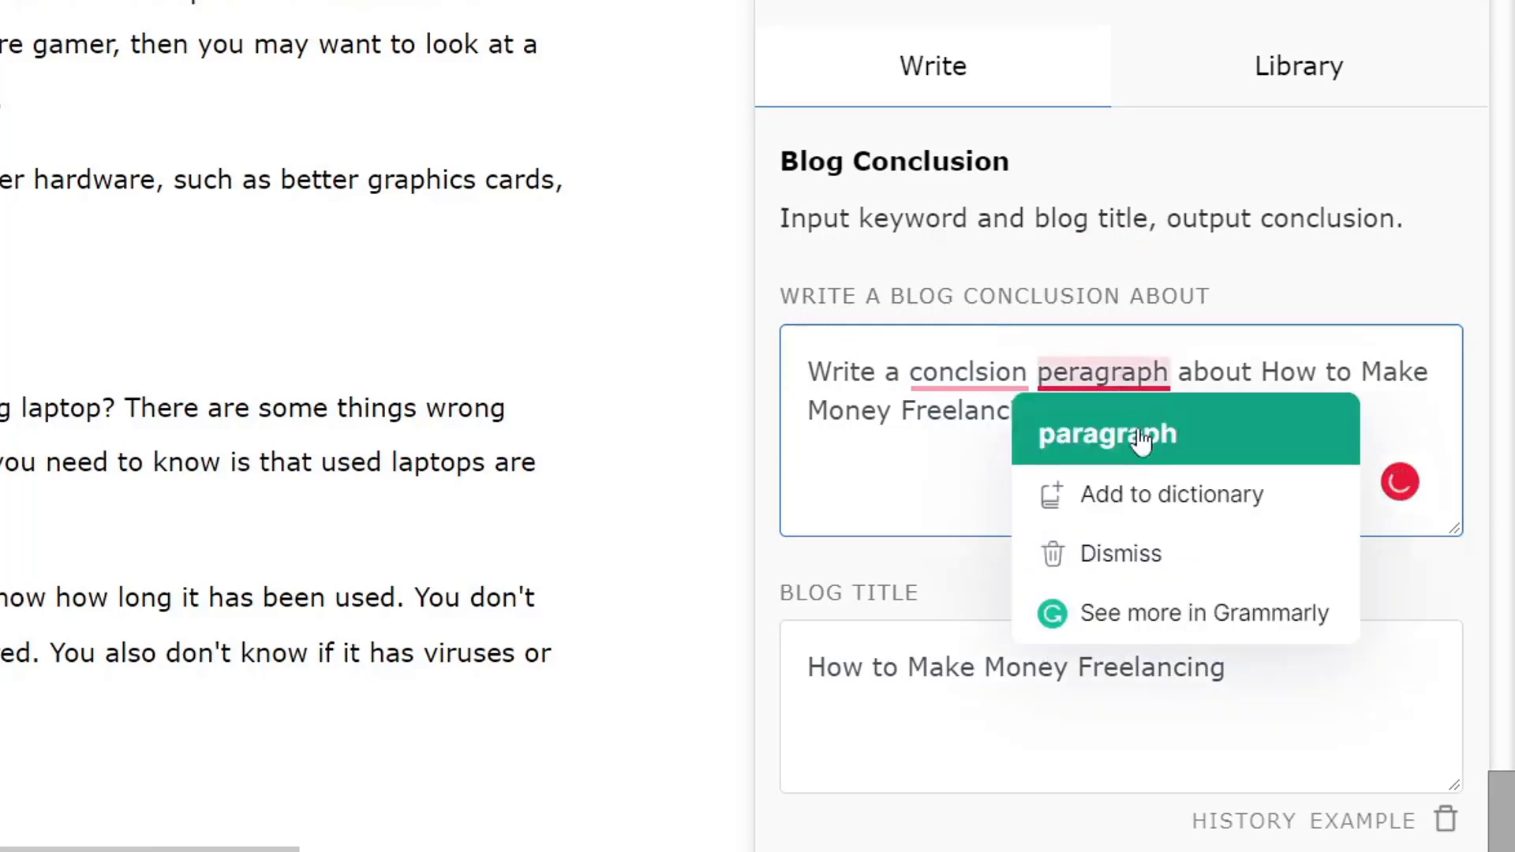
pyautogui.click(1149, 433)
pyautogui.moveTo(970, 368)
pyautogui.click(1034, 436)
pyautogui.moveTo(1163, 418); pyautogui.dragTo(1276, 372)
pyautogui.write('Best Gaming Laptop Under $2500')
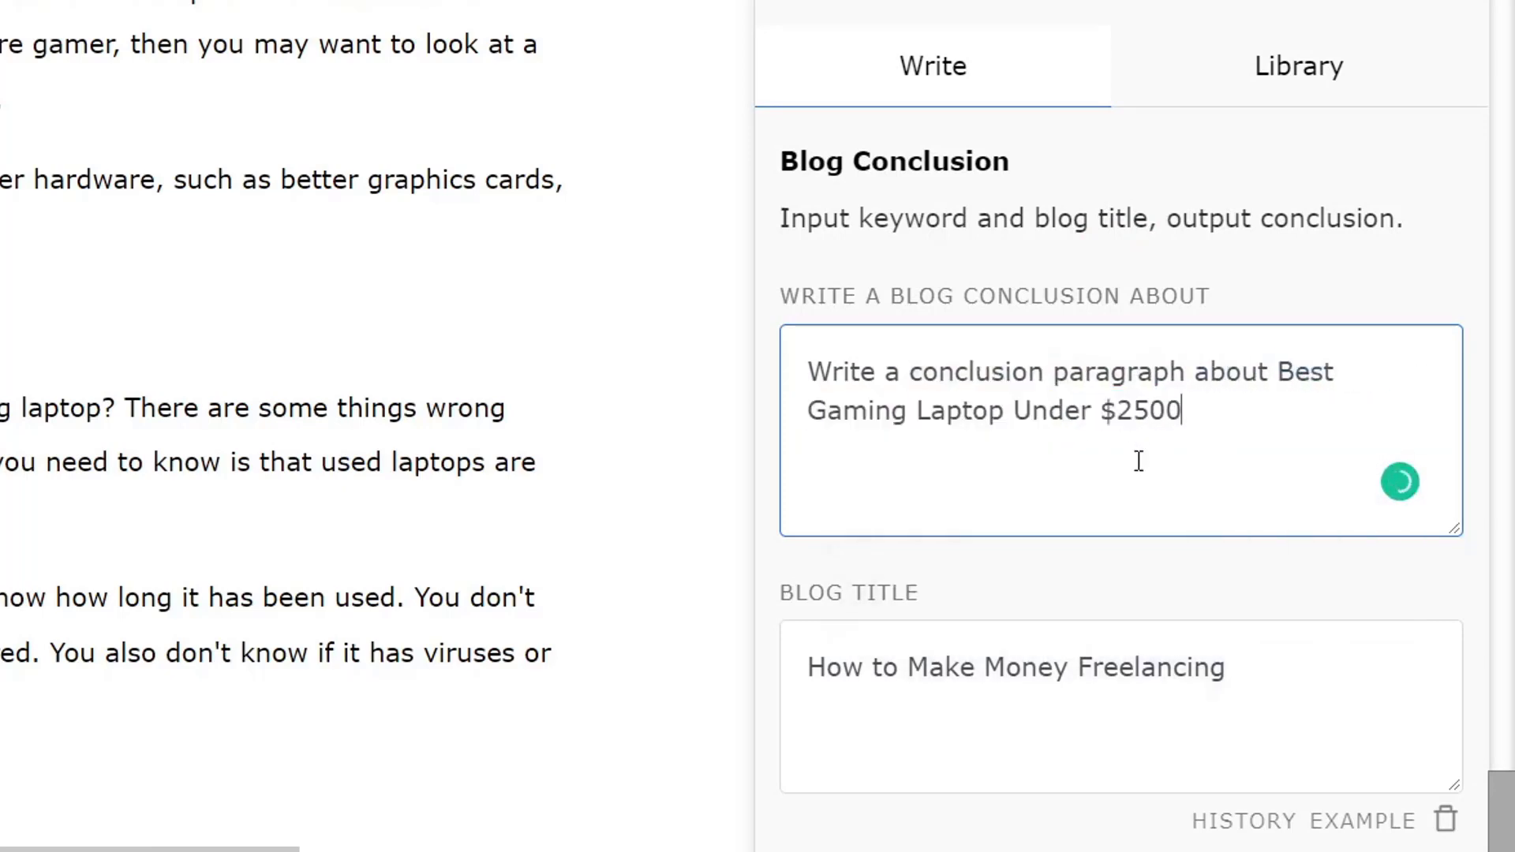
# Set the blog title to "Best Gaming Laptop Under $2500" and generate the blog conclusion.
pyautogui.click(1251, 687)
pyautogui.hotkey('ctrl', 'a')
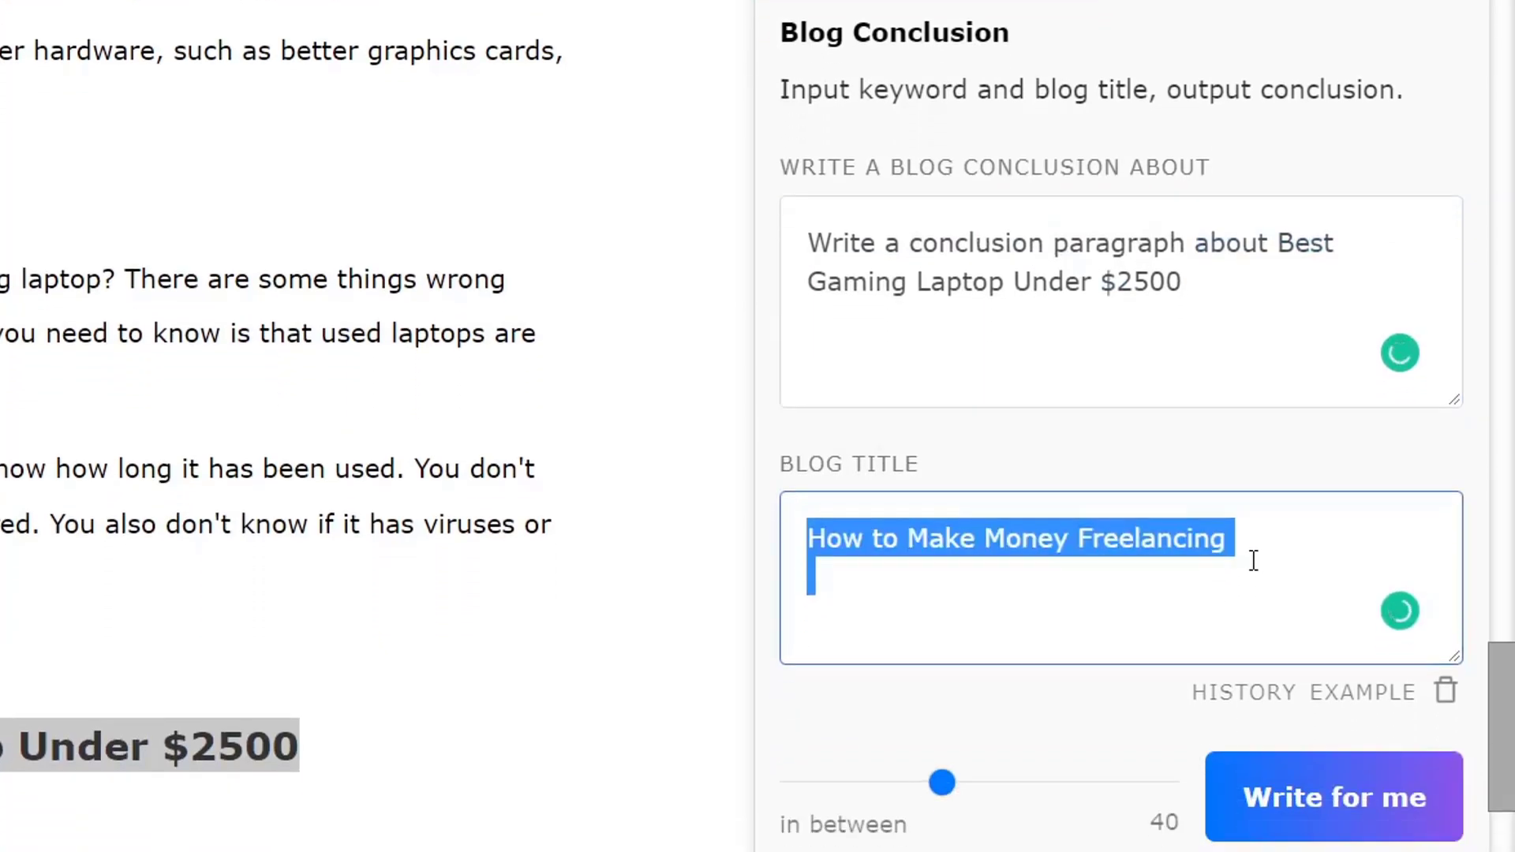
pyautogui.hotkey('ctrl', 'v')
pyautogui.click(1334, 698)
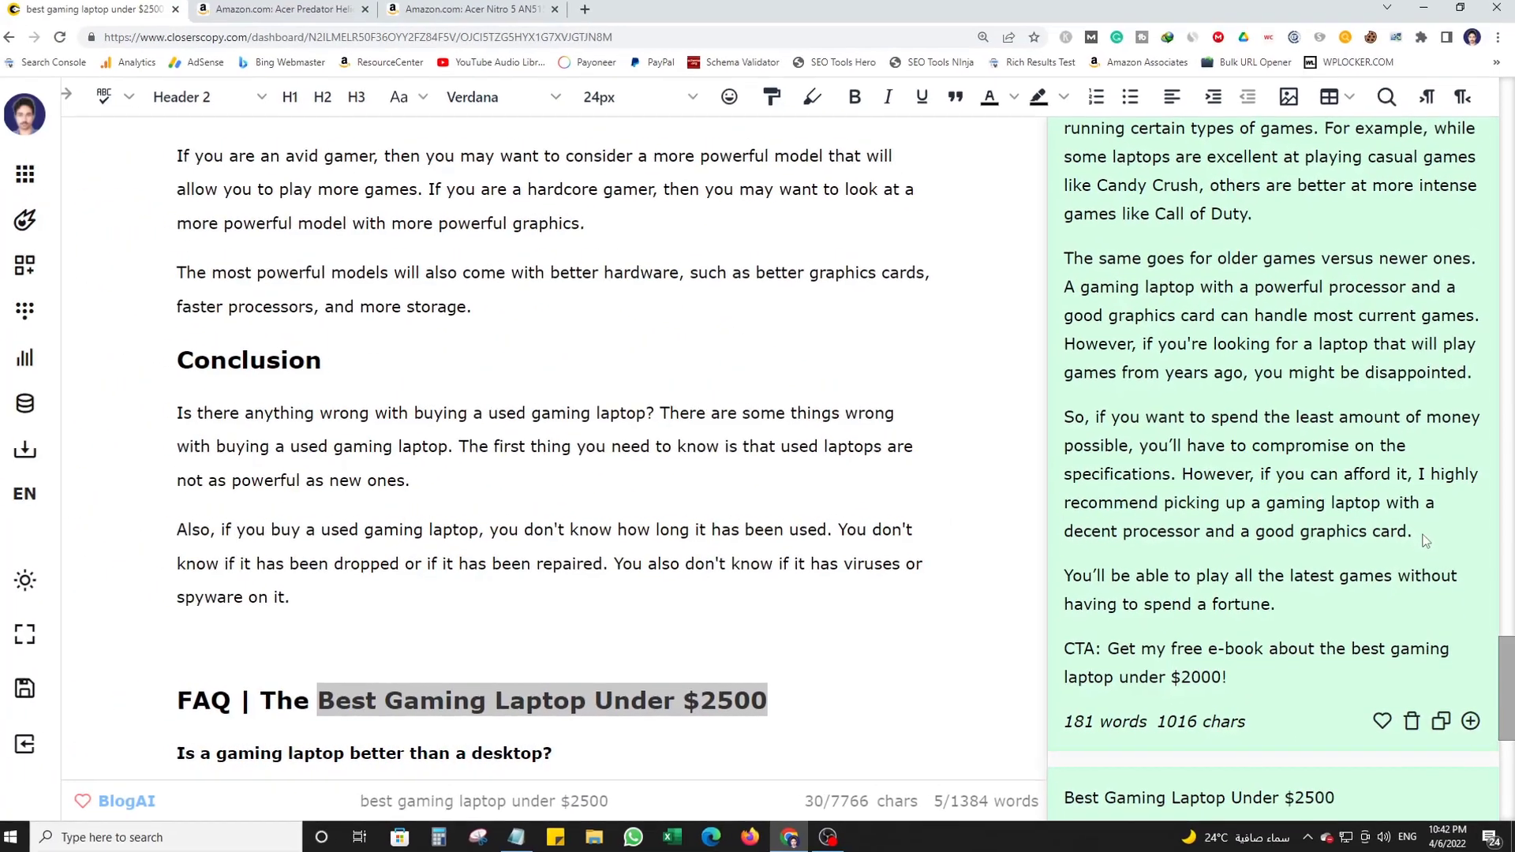
# Rejoin the split used-laptop paragraph and copy the generated paragraph "So, if you want to spend the least amount of money possible" directly below the Conclusion heading.
pyautogui.moveTo(1350, 393); pyautogui.dragTo(862, 248)
pyautogui.moveTo(1115, 440); pyautogui.dragTo(1065, 422)
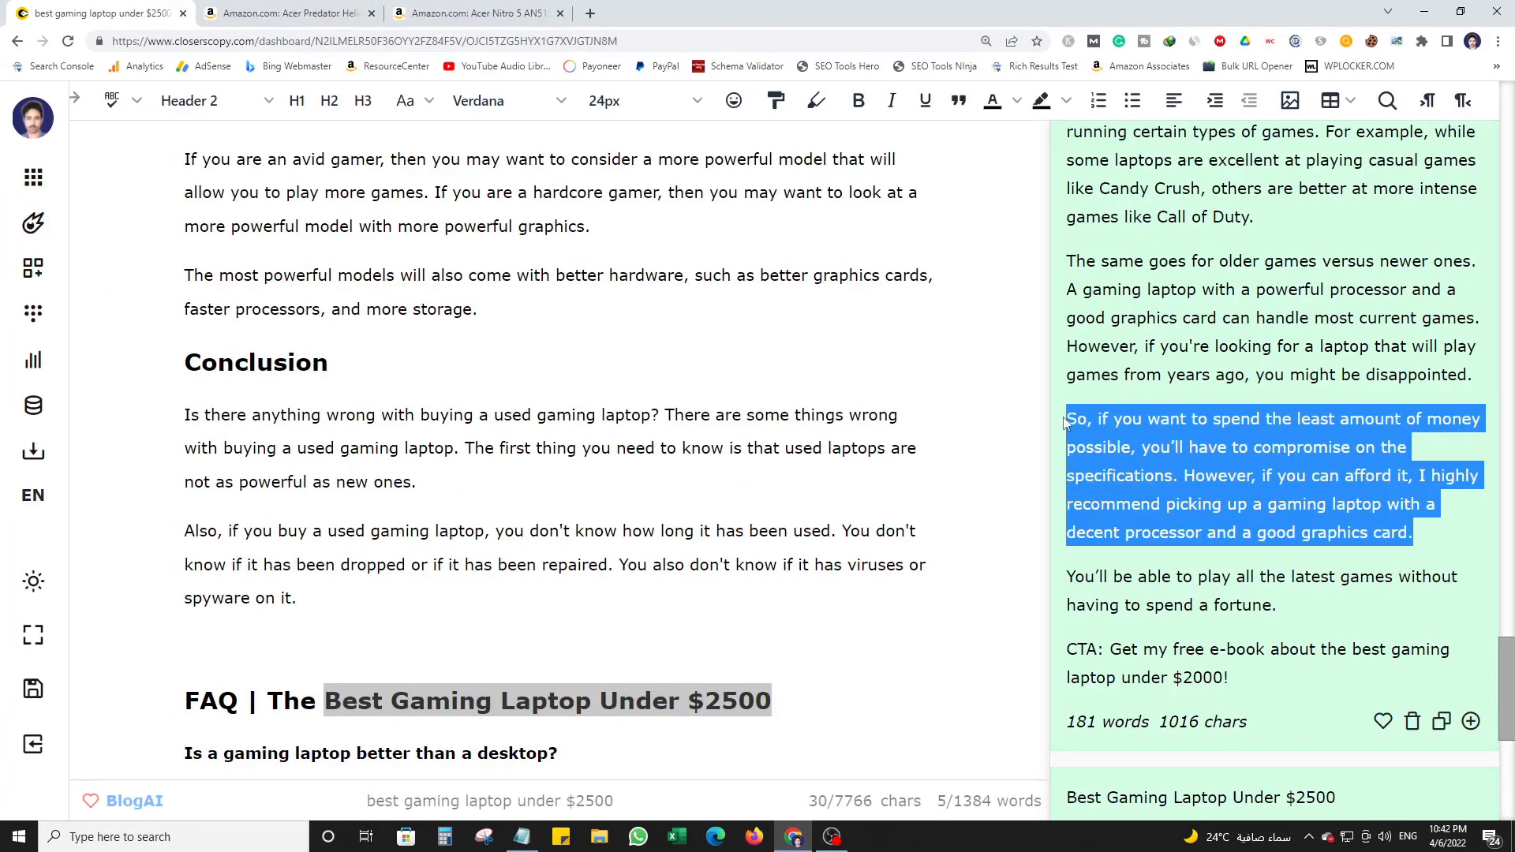
pyautogui.click(186, 531)
pyautogui.press('BackSpace')
pyautogui.press('space')
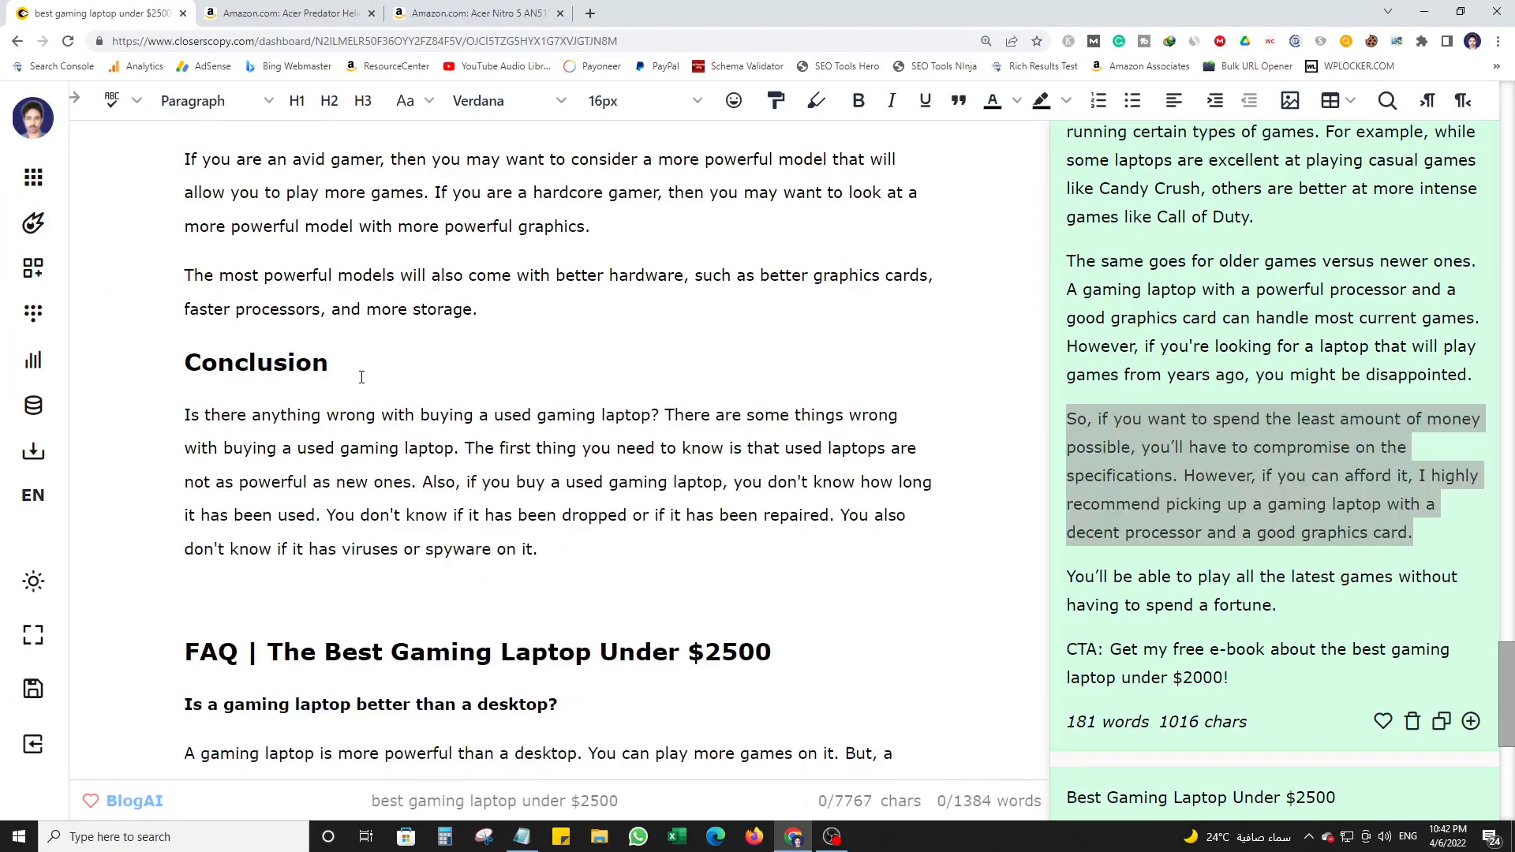
pyautogui.click(361, 378)
pyautogui.press('Return')
pyautogui.hotkey('ctrl', 'v')
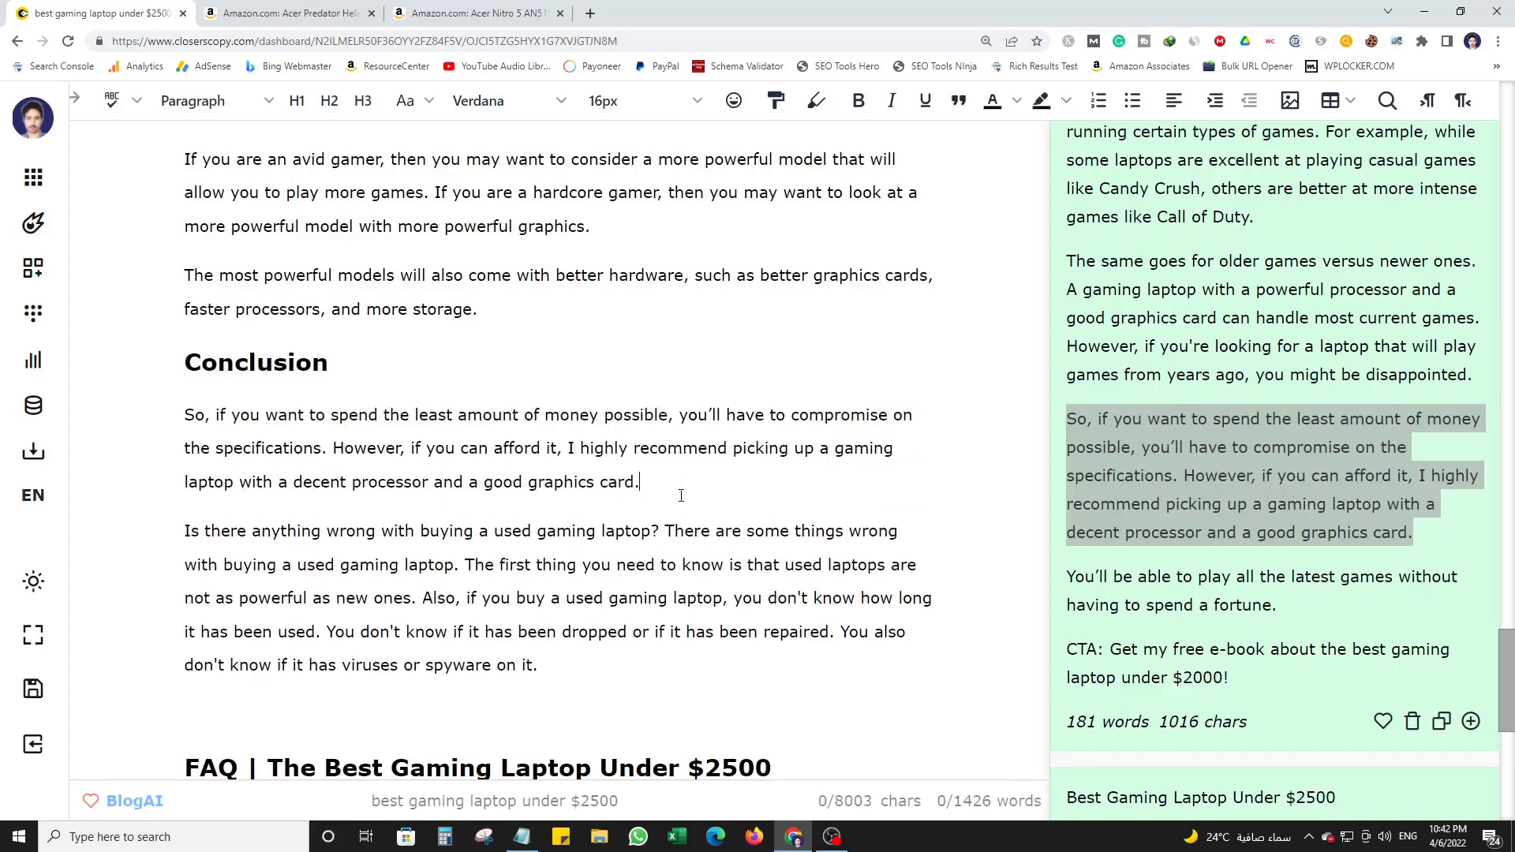
# Examine the generated blog conclusion for sections that can extend the article's buying guide, and check the existing FAQ.
pyautogui.scroll(-6, 1339, 511)
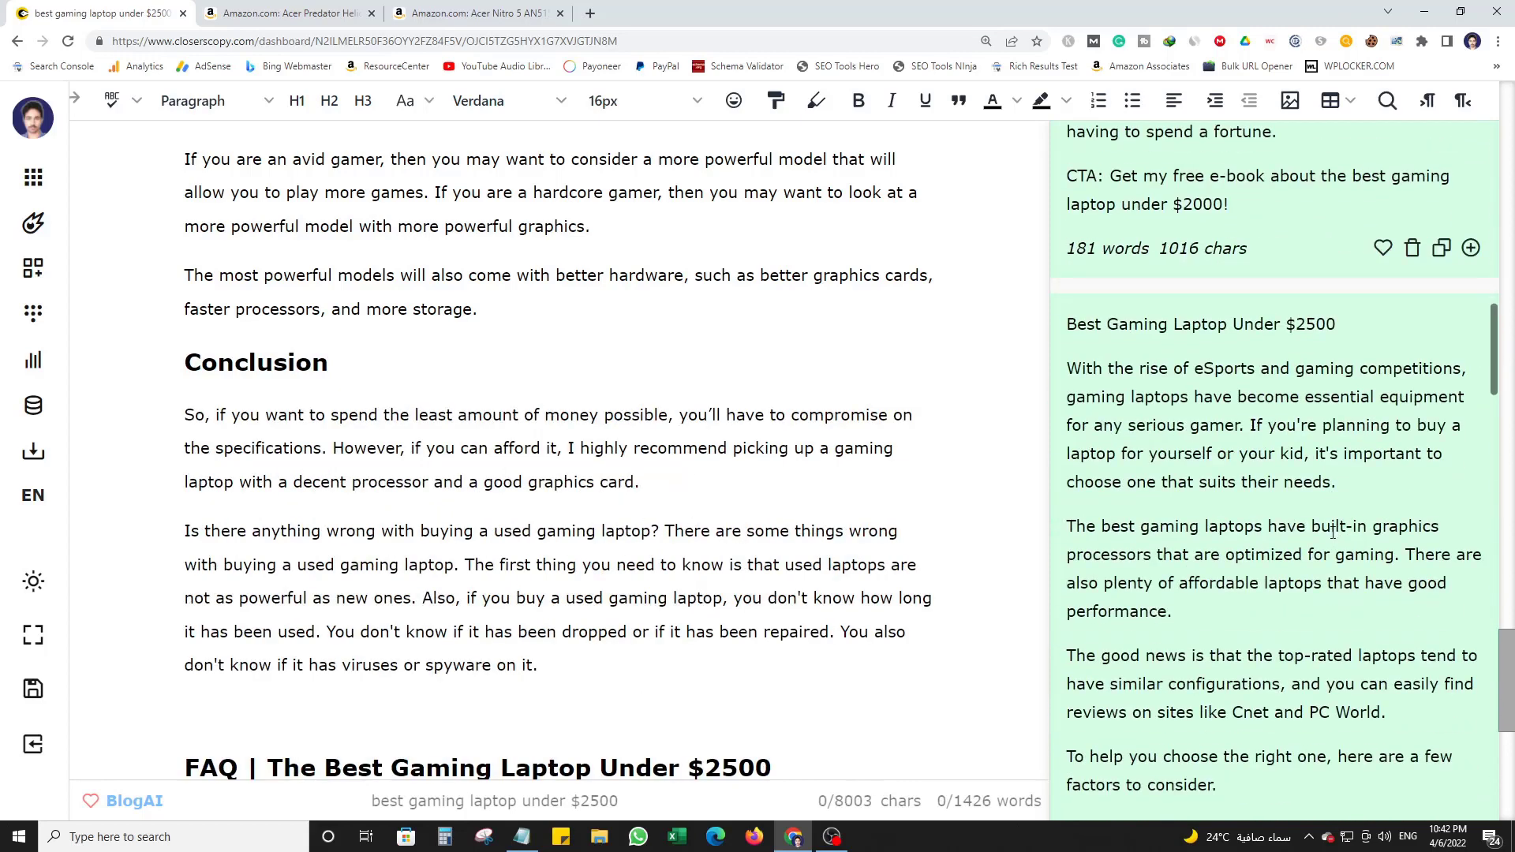
pyautogui.scroll(-3, 1333, 531)
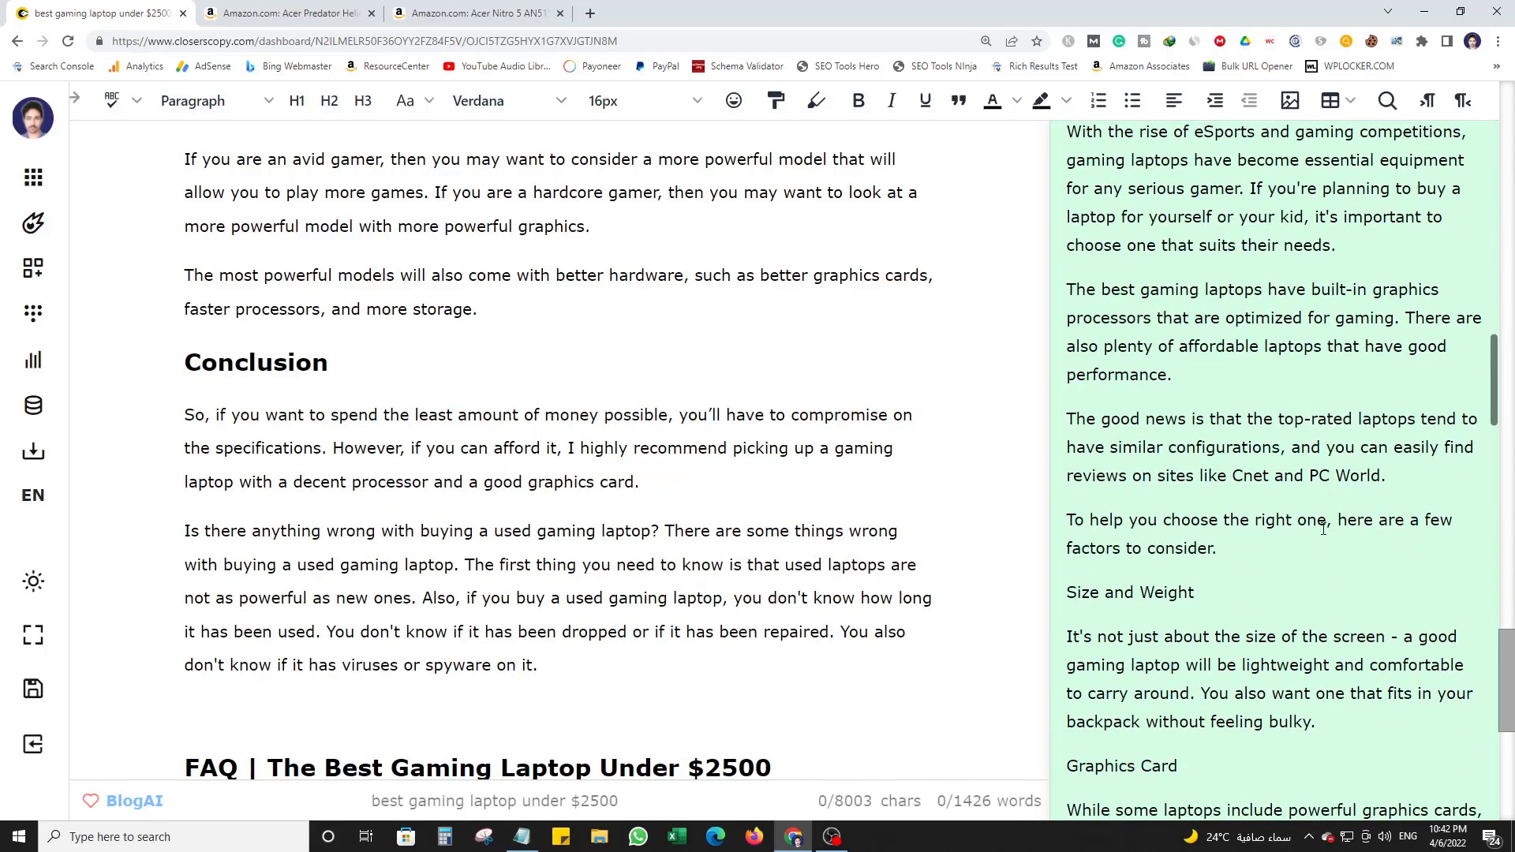
pyautogui.scroll(8, 1324, 528)
pyautogui.scroll(-12, 1326, 536)
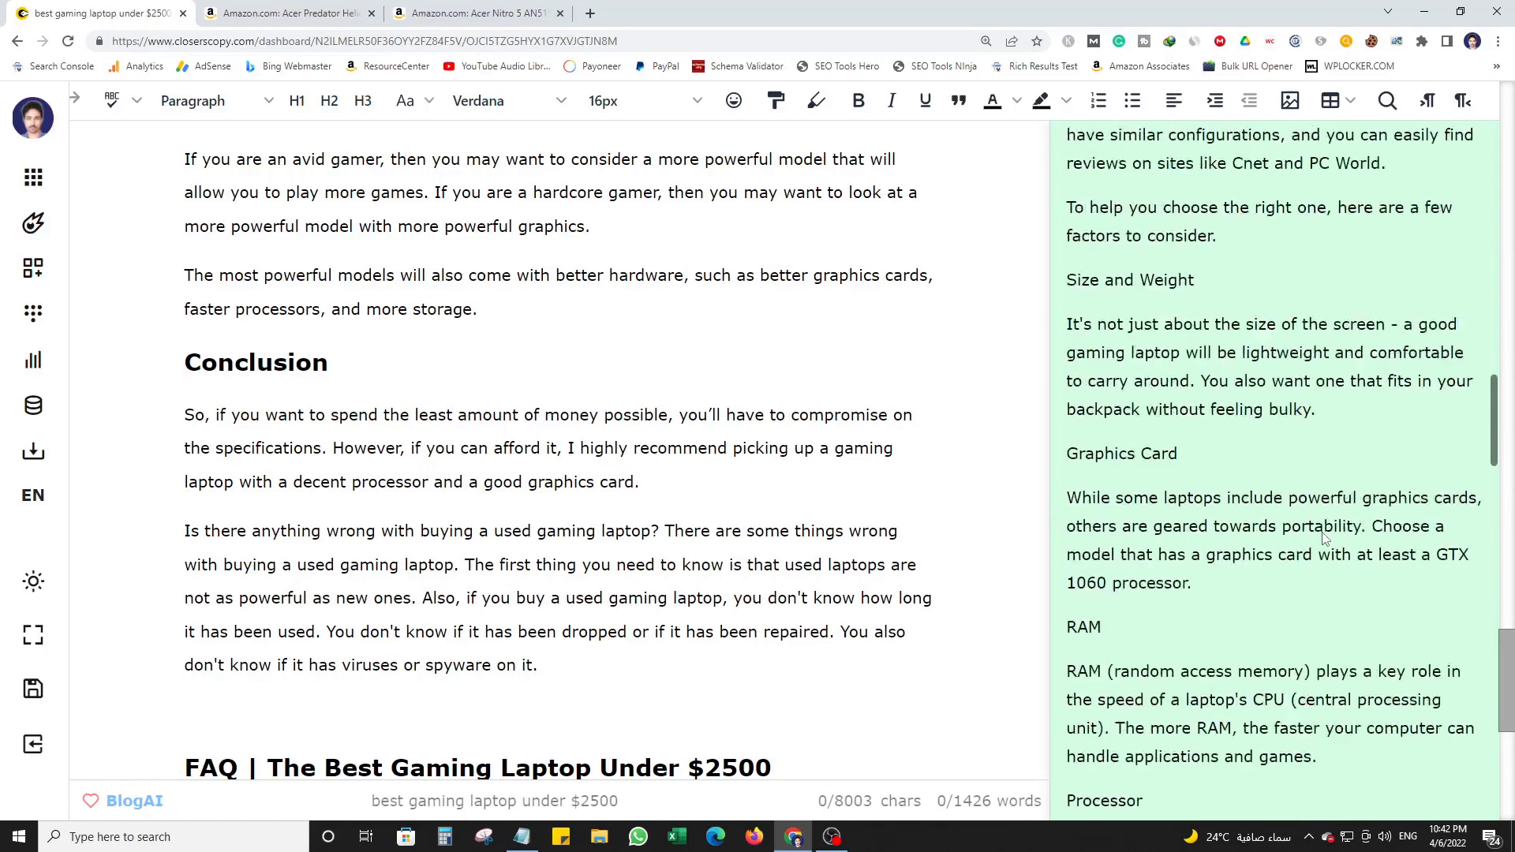
pyautogui.scroll(-2, 1325, 537)
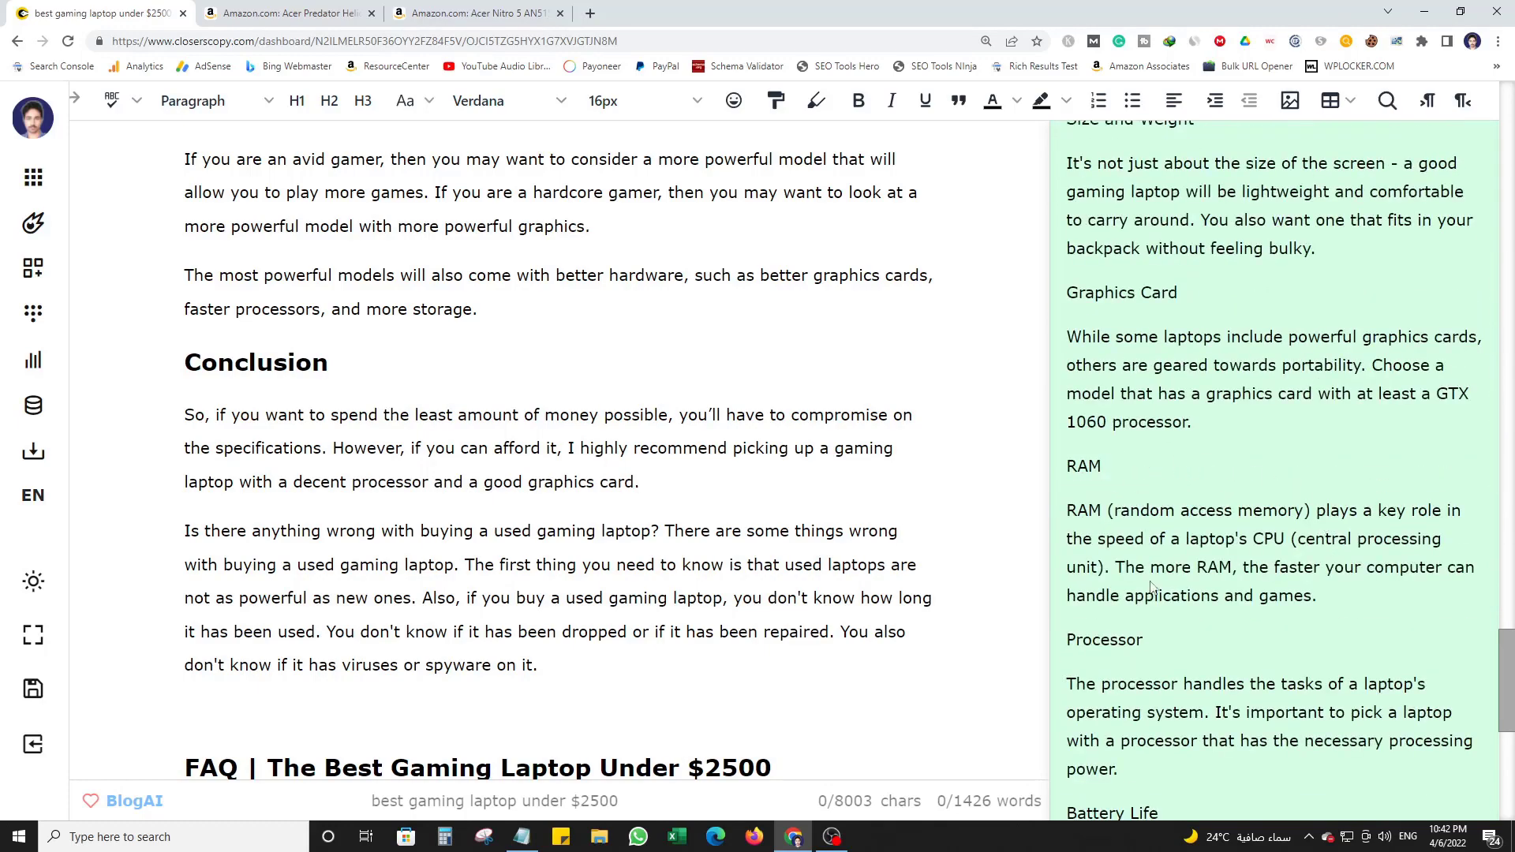
pyautogui.scroll(-2, 1144, 600)
pyautogui.scroll(-3, 1148, 684)
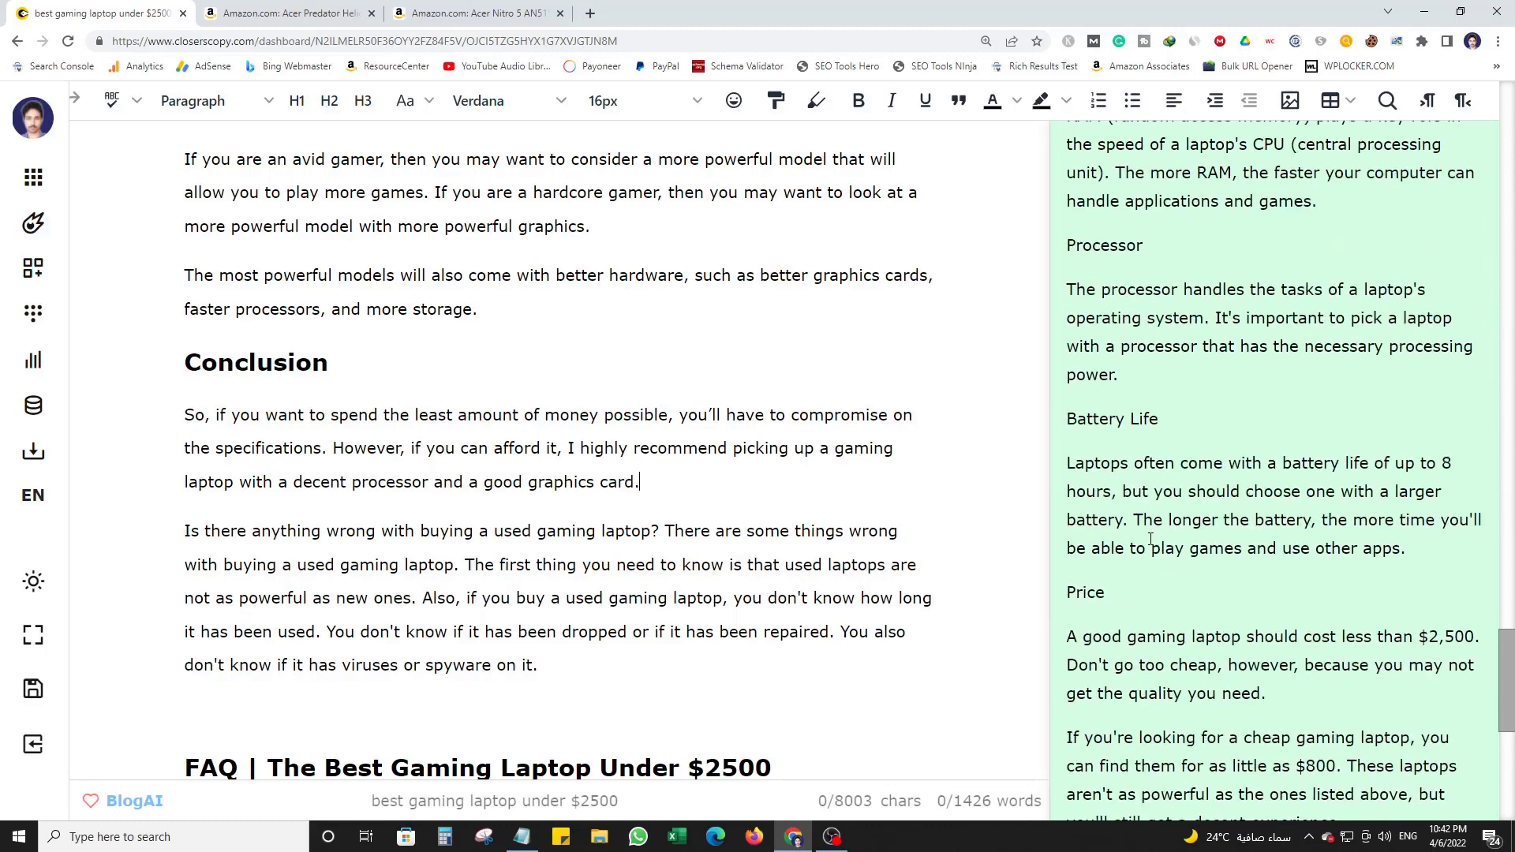
pyautogui.scroll(-8, 708, 485)
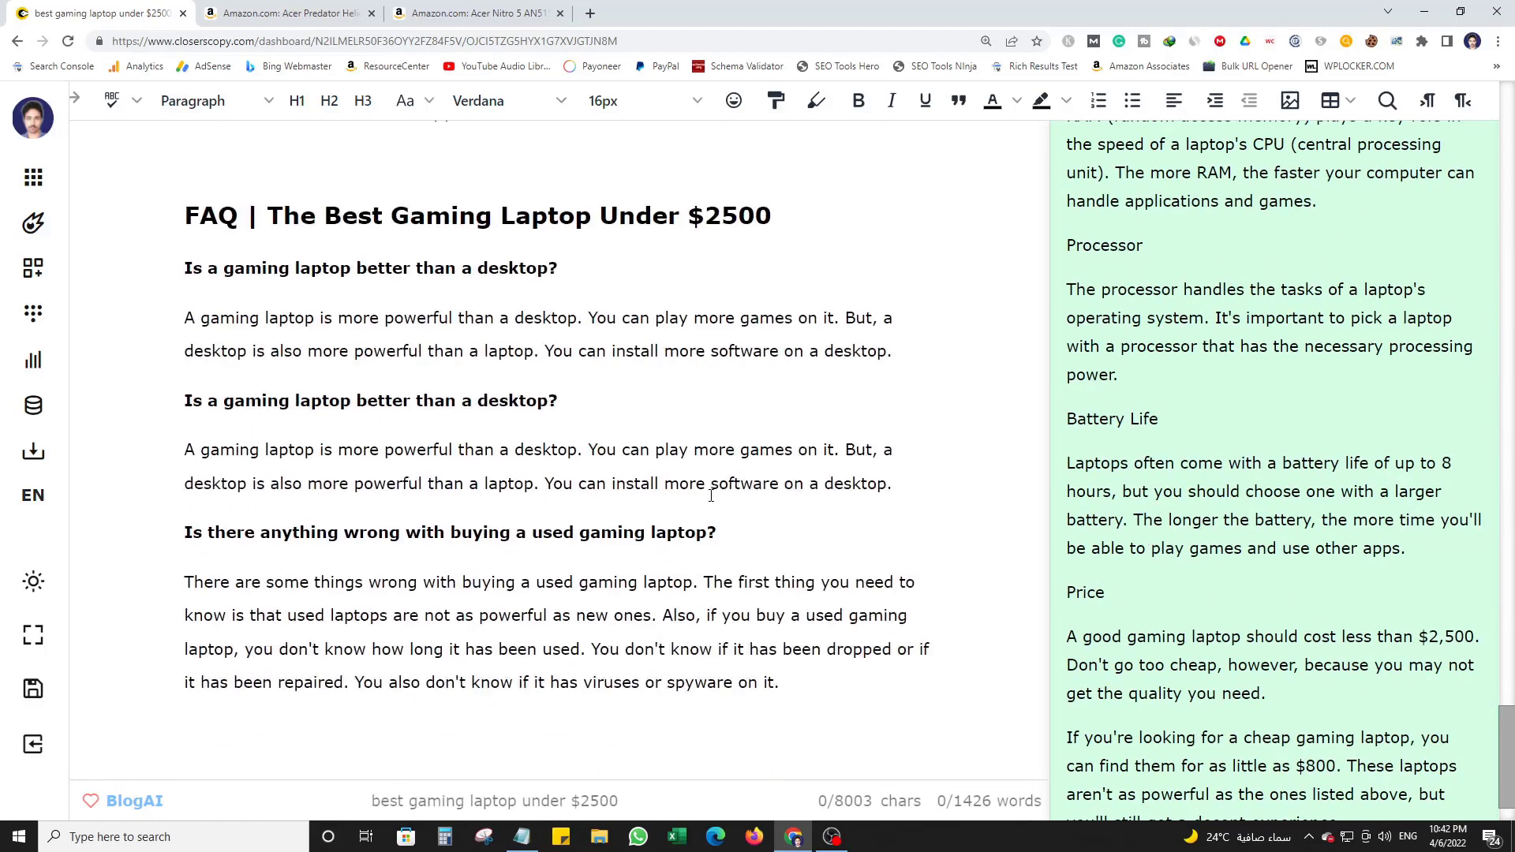
pyautogui.scroll(8, 710, 484)
pyautogui.scroll(-3, 1333, 568)
# Copy the generated sections from "Size and Weight" through the end of the "Price" text.
pyautogui.moveTo(1369, 589); pyautogui.dragTo(1168, 385)
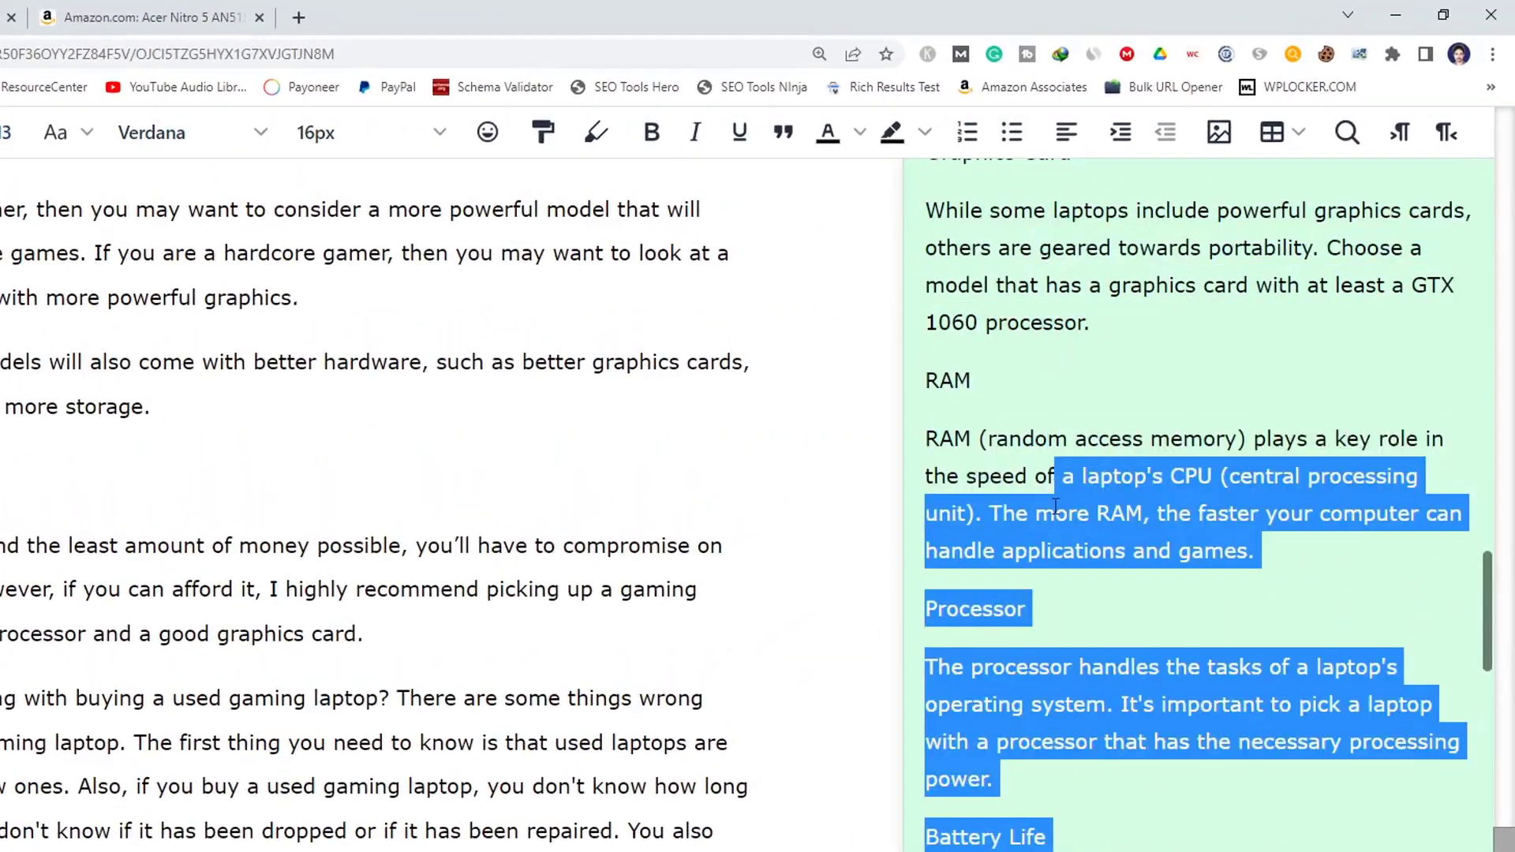
pyautogui.moveTo(1055, 506); pyautogui.dragTo(1033, 851)
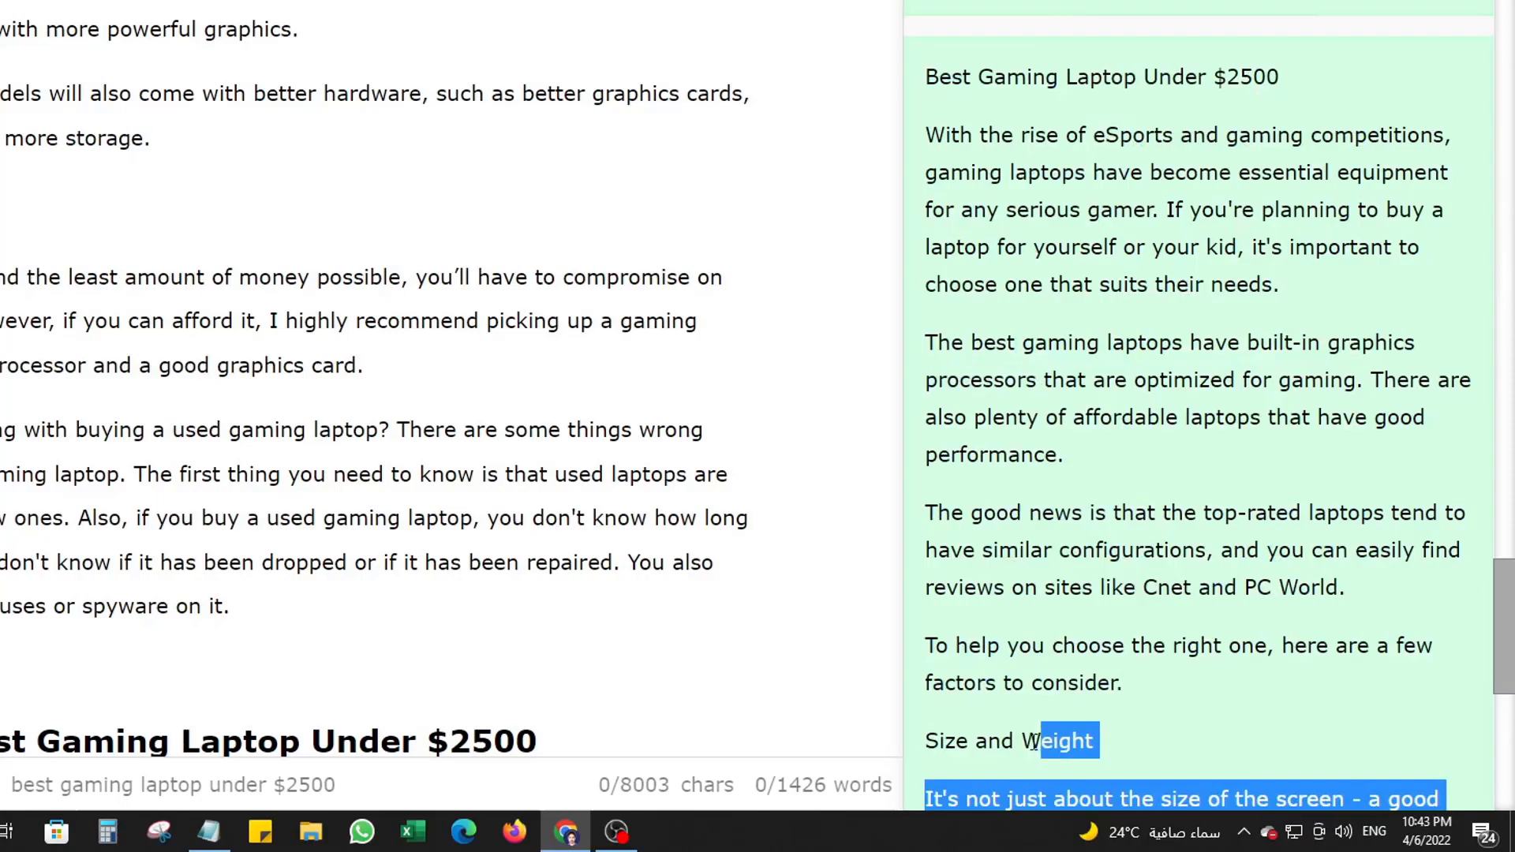
pyautogui.moveTo(1033, 743); pyautogui.dragTo(935, 756)
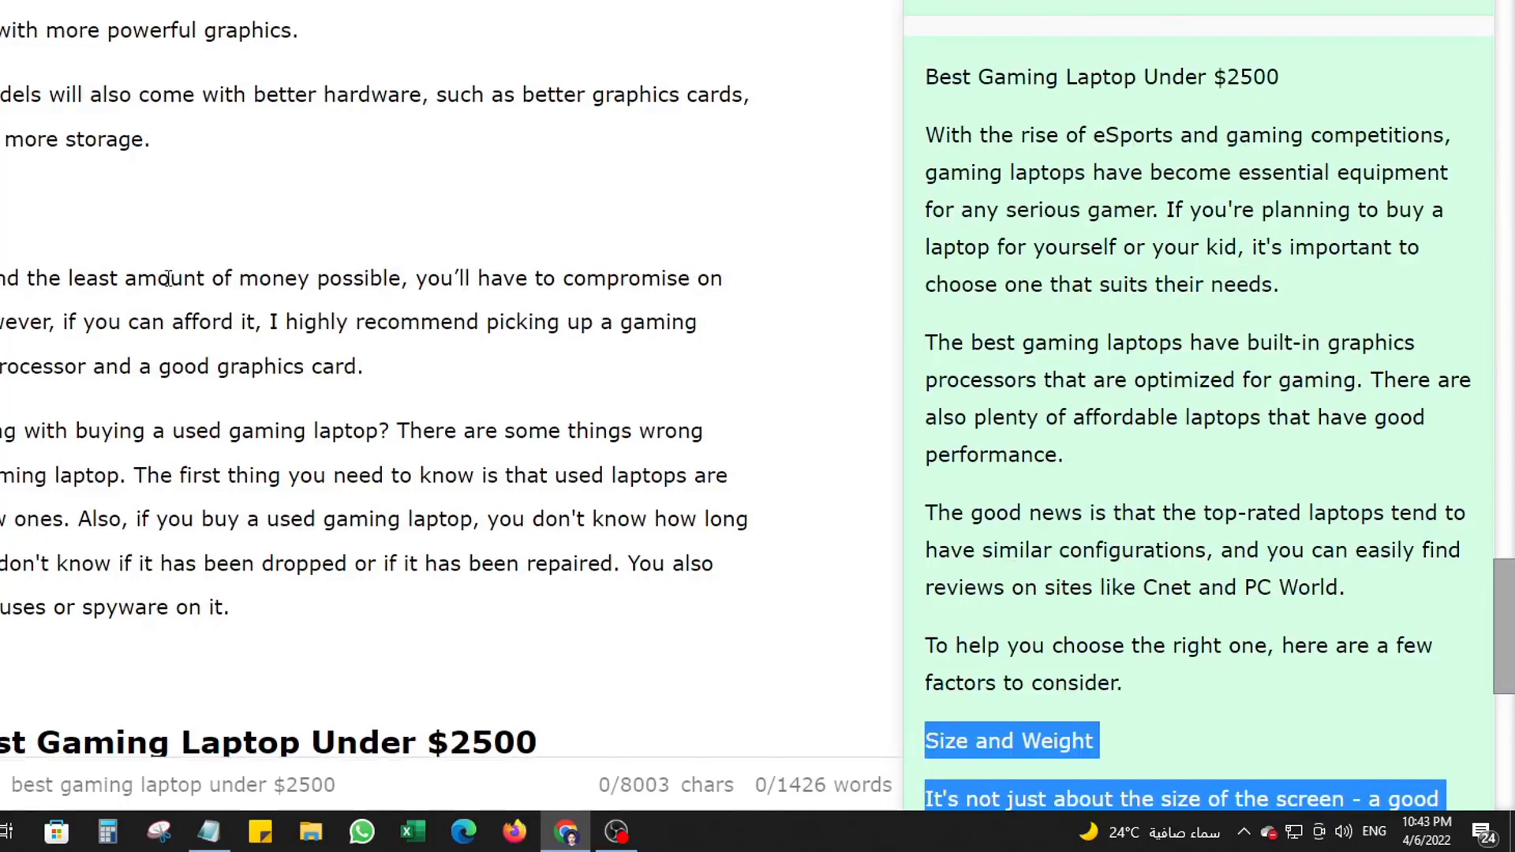
# Remove the empty space between the last Conclusion paragraph and the FAQ heading.
pyautogui.scroll(-3, 176, 288)
pyautogui.click(277, 417)
pyautogui.press('BackSpace')
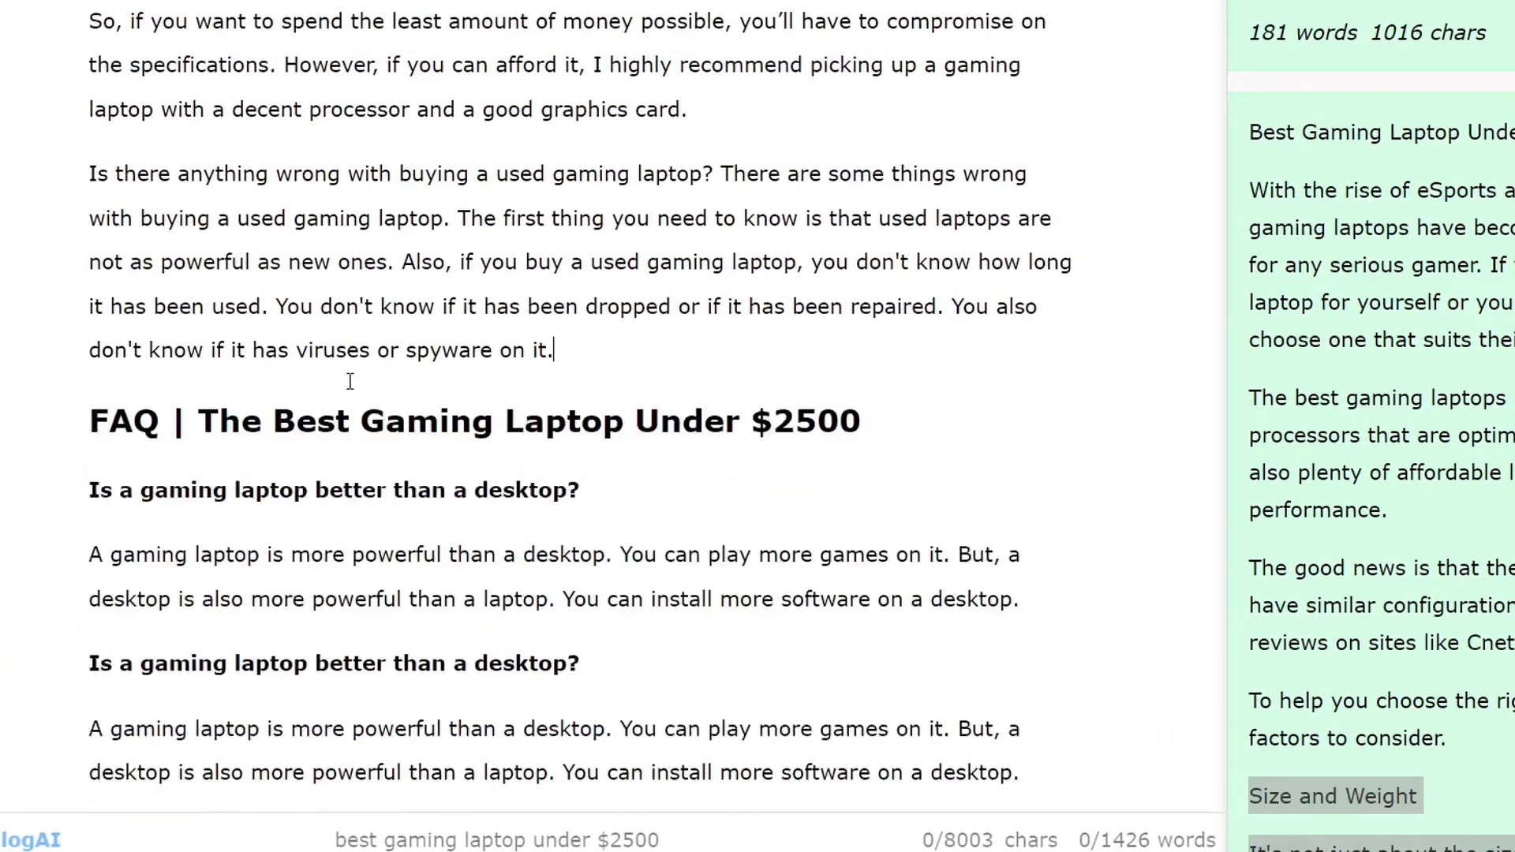
# Paste the copied sections at the end of the buying guide, directly above the Conclusion heading.
pyautogui.scroll(10, 616, 359)
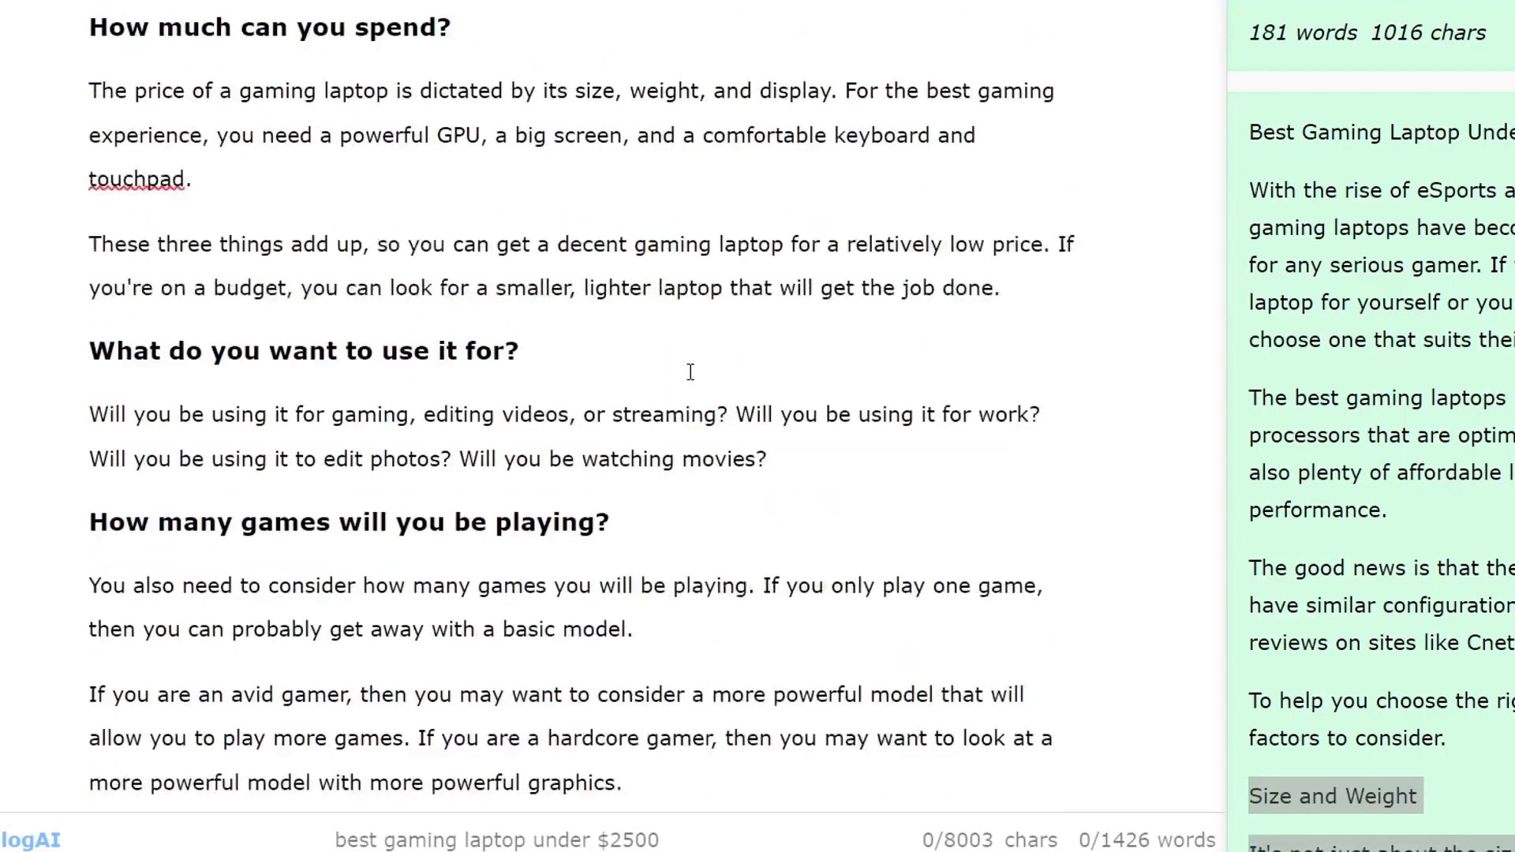
pyautogui.scroll(-5, 655, 428)
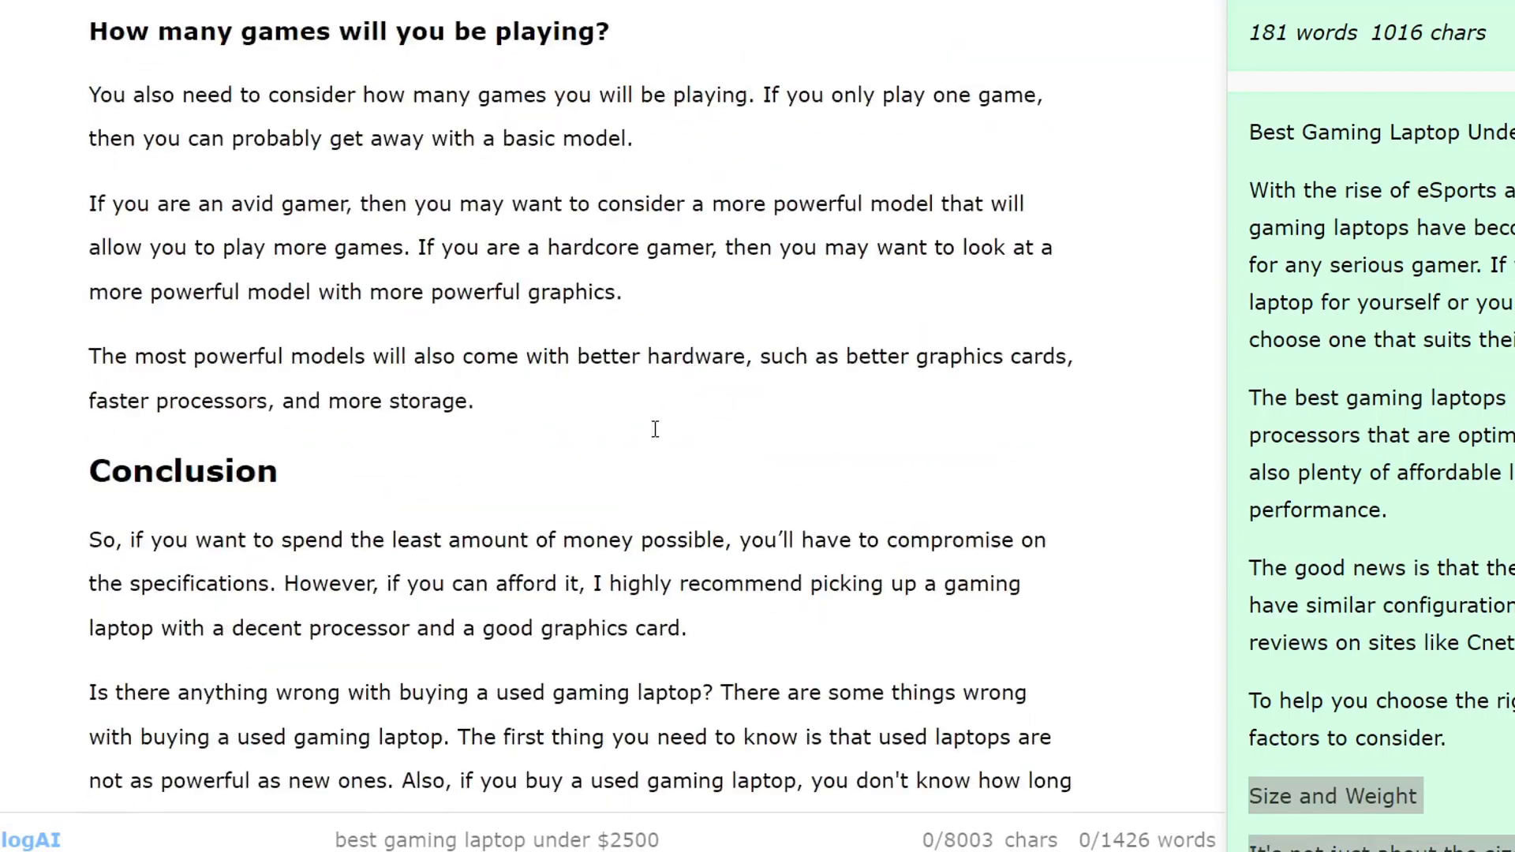
pyautogui.click(565, 404)
pyautogui.press('Return')
pyautogui.hotkey('ctrl', 'v')
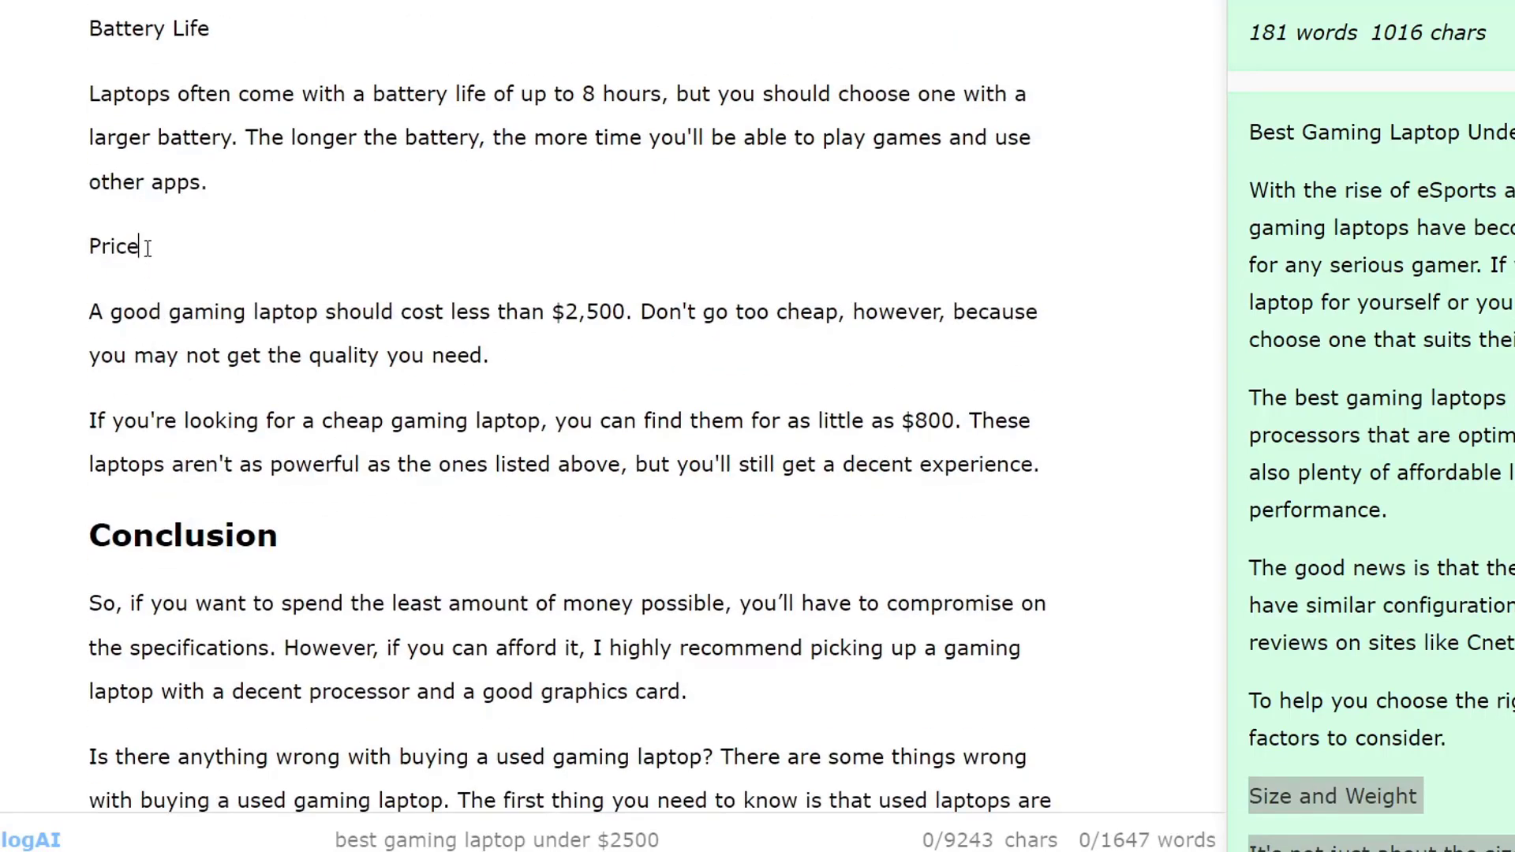
# Format the pasted "Price" and "Battery Life" titles as level 3 headings.
pyautogui.doubleClick(147, 248)
pyautogui.click(423, 190)
pyautogui.scroll(3, 229, 286)
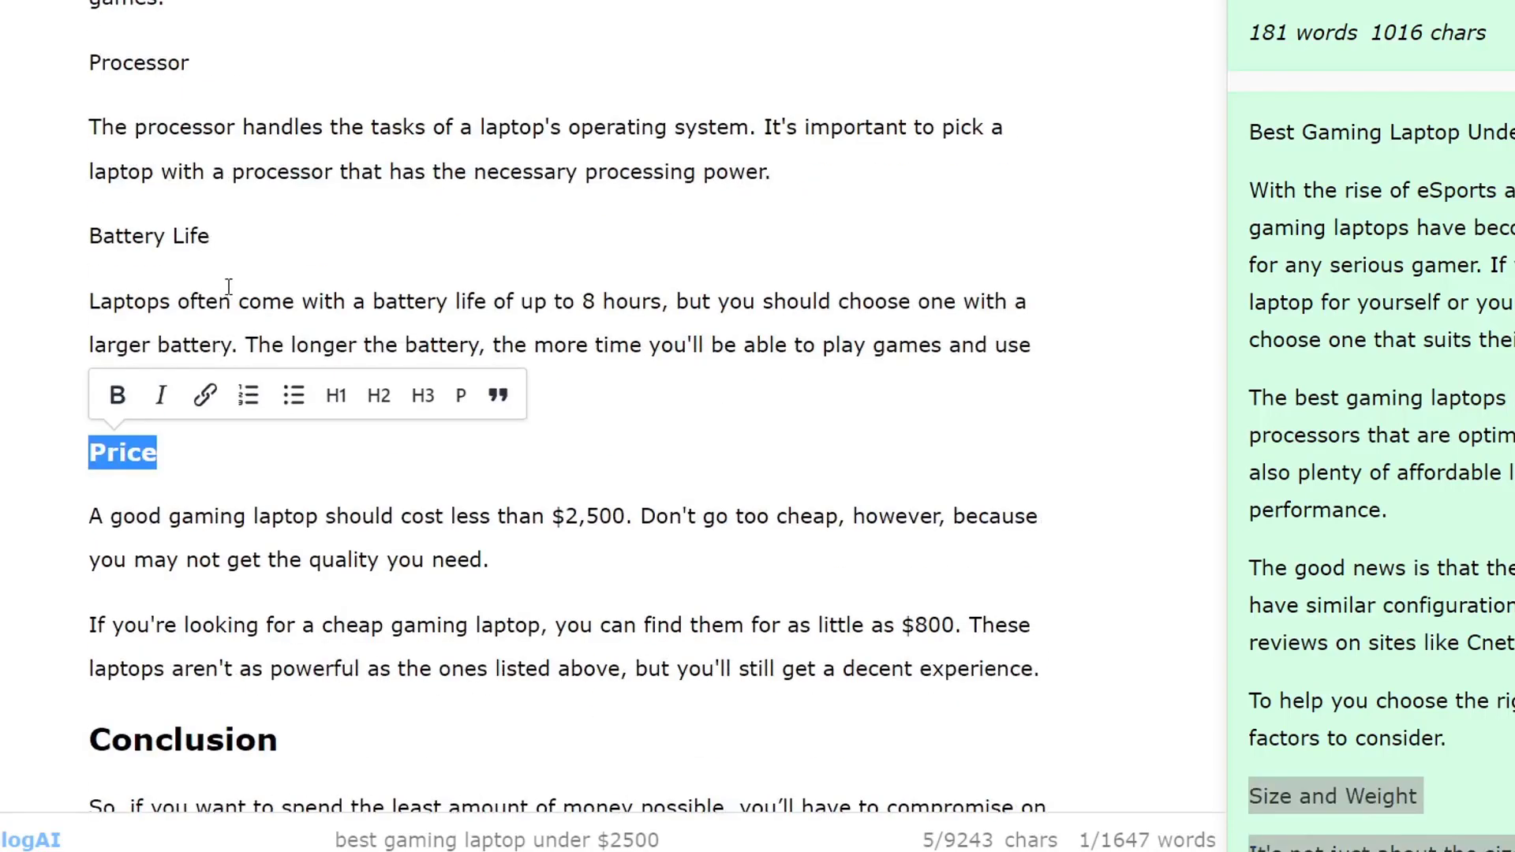
pyautogui.tripleClick(203, 237)
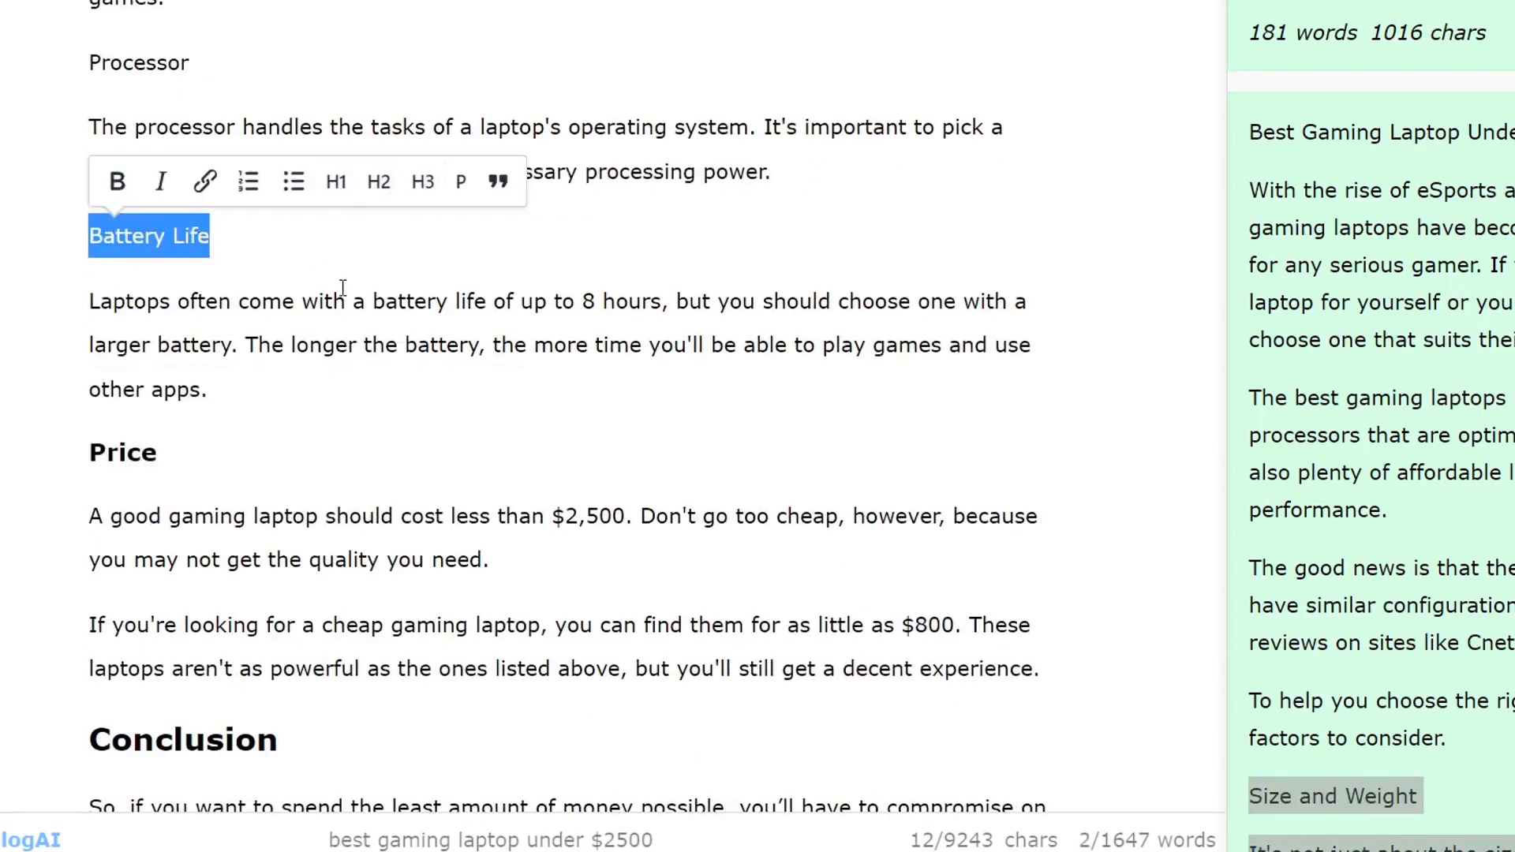
pyautogui.scroll(4, 343, 287)
pyautogui.click(423, 494)
# Format the "Processor", "RAM", "Graphics Card" and "Size and Weight" titles as level 3 headings.
pyautogui.doubleClick(174, 375)
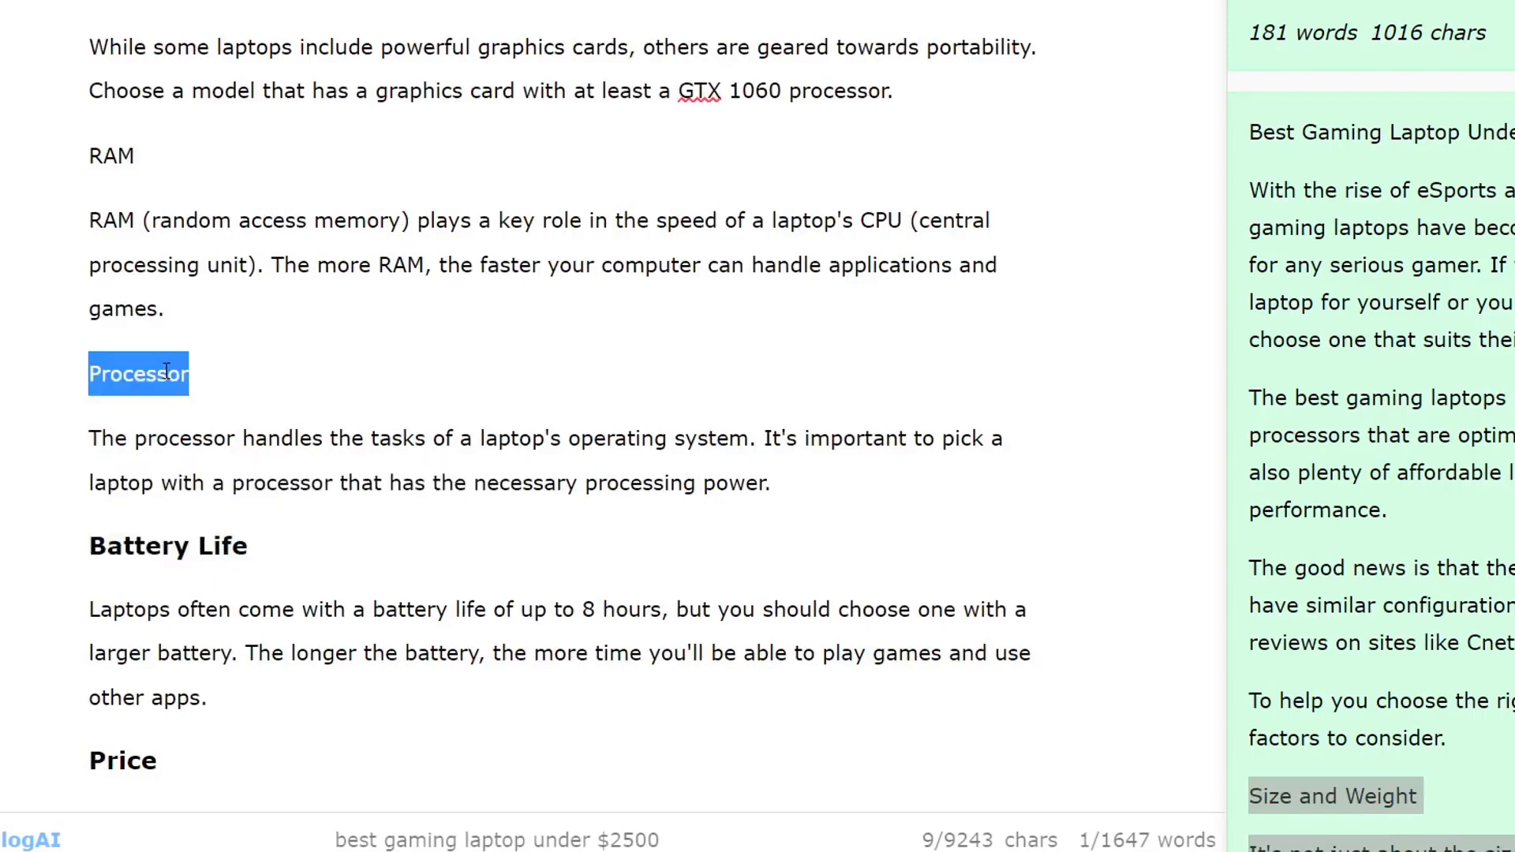
pyautogui.click(423, 319)
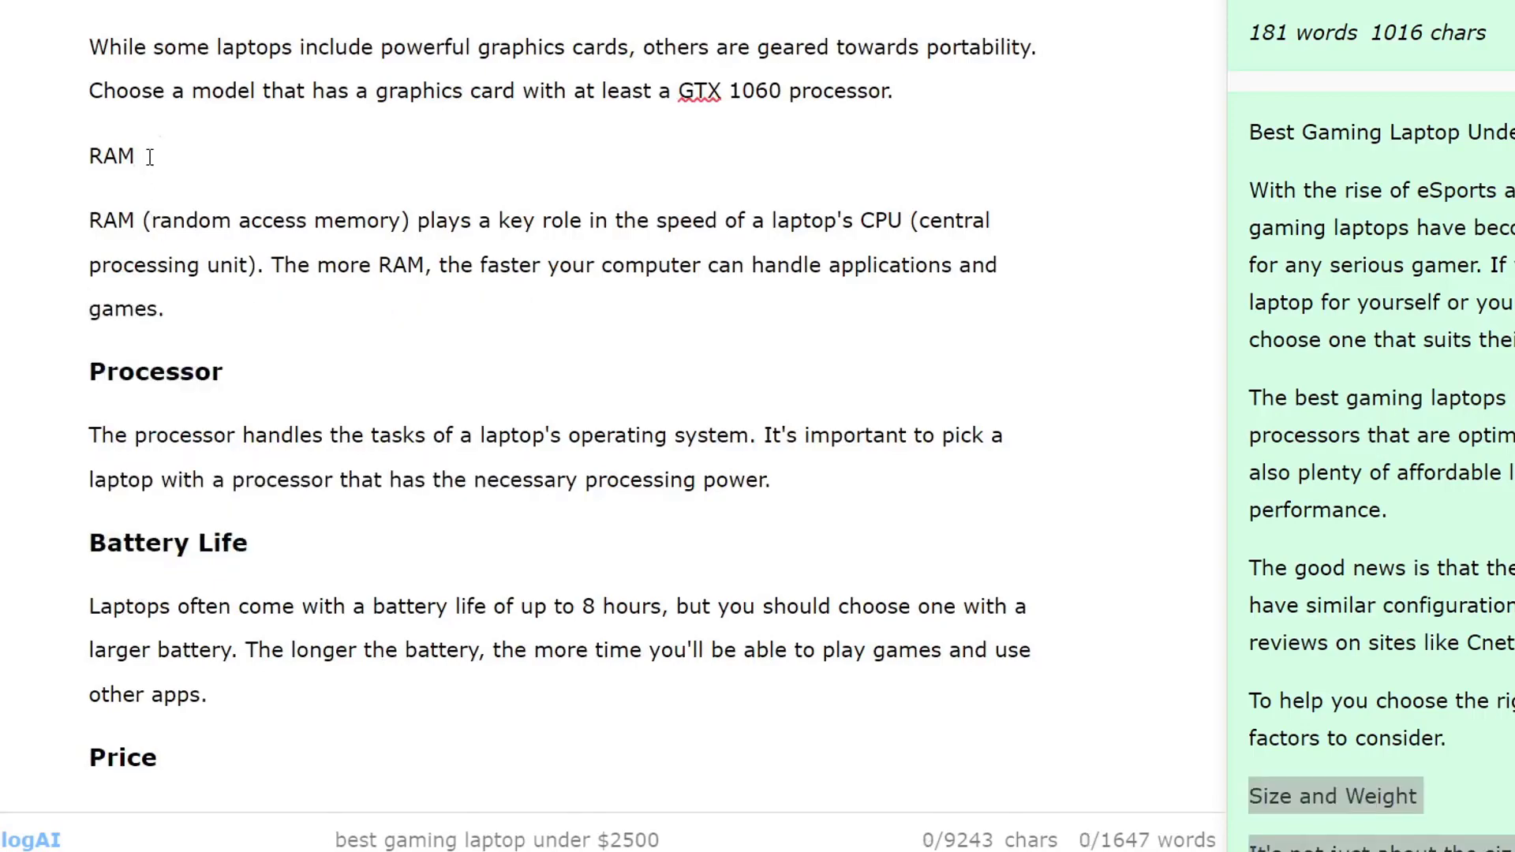
pyautogui.doubleClick(149, 155)
pyautogui.click(417, 109)
pyautogui.scroll(4, 381, 294)
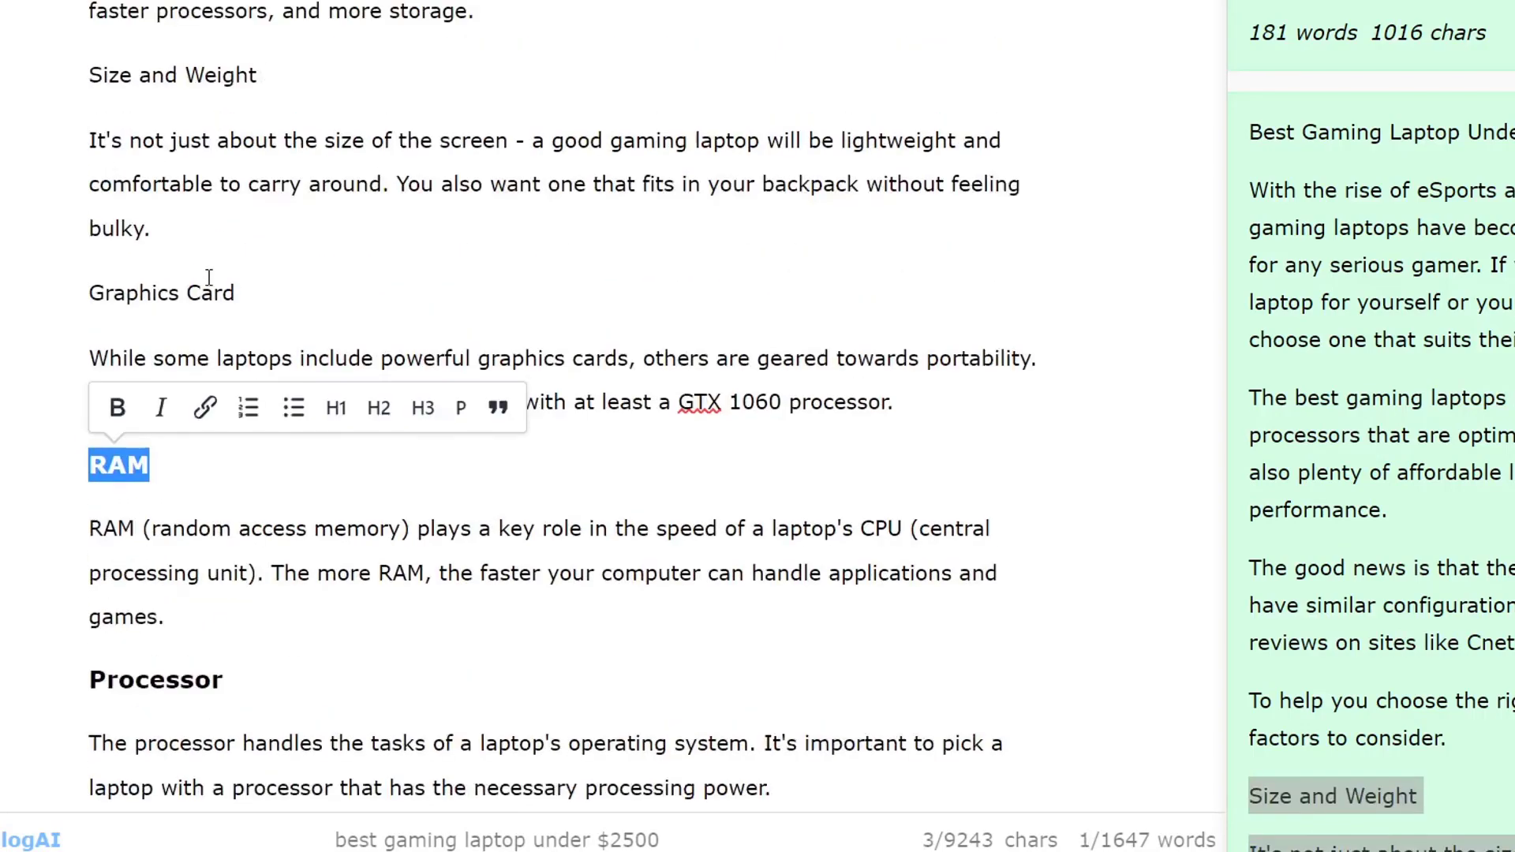
pyautogui.click(202, 289)
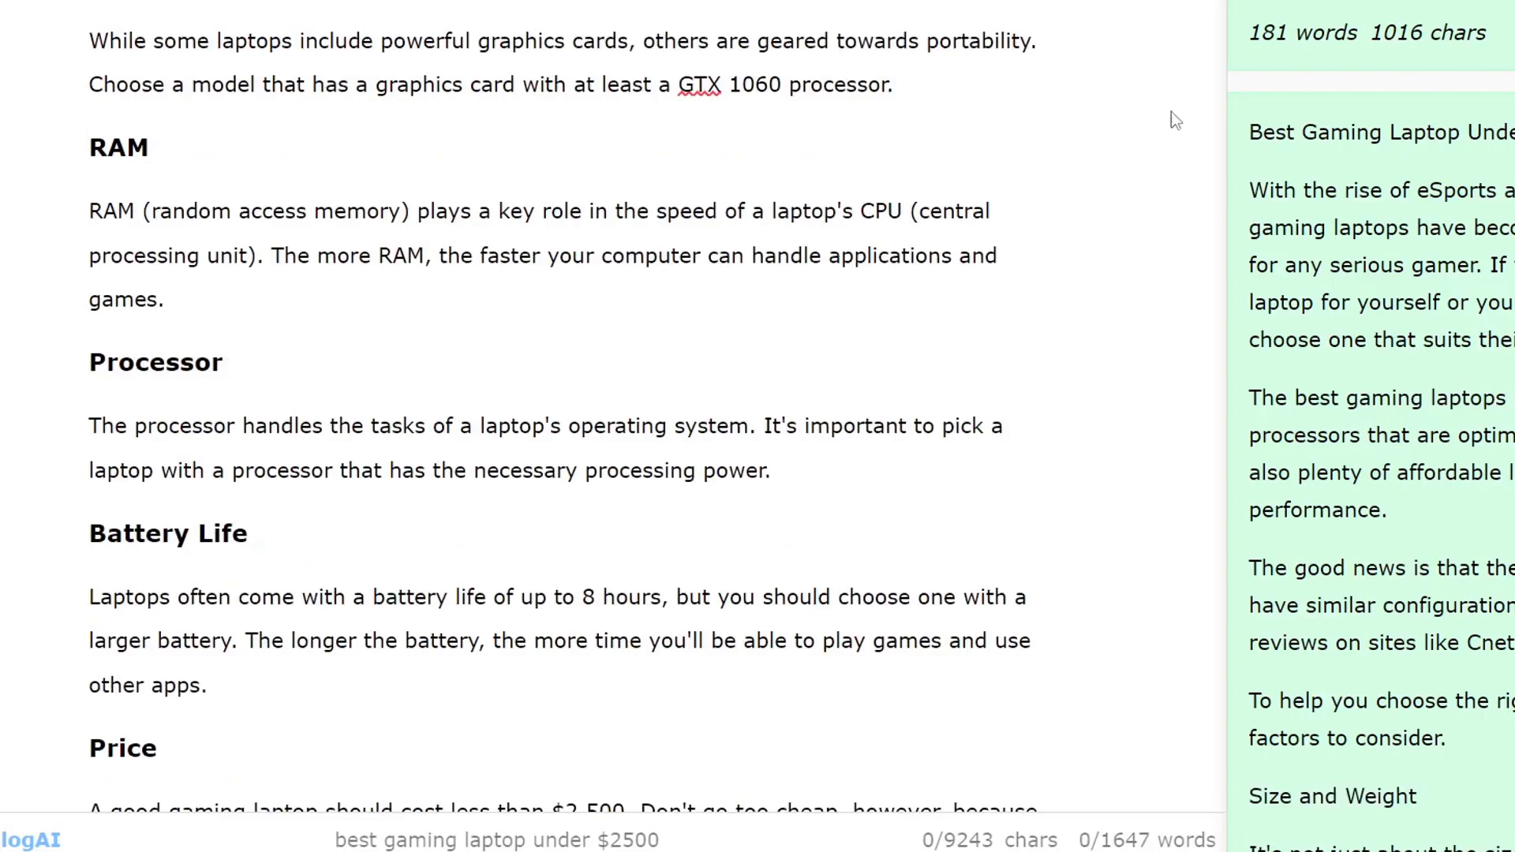
# Close the Frameworks pane holding the Blog Conclusion generator.
pyautogui.scroll(10, 1371, 427)
pyautogui.scroll(10, 1481, 287)
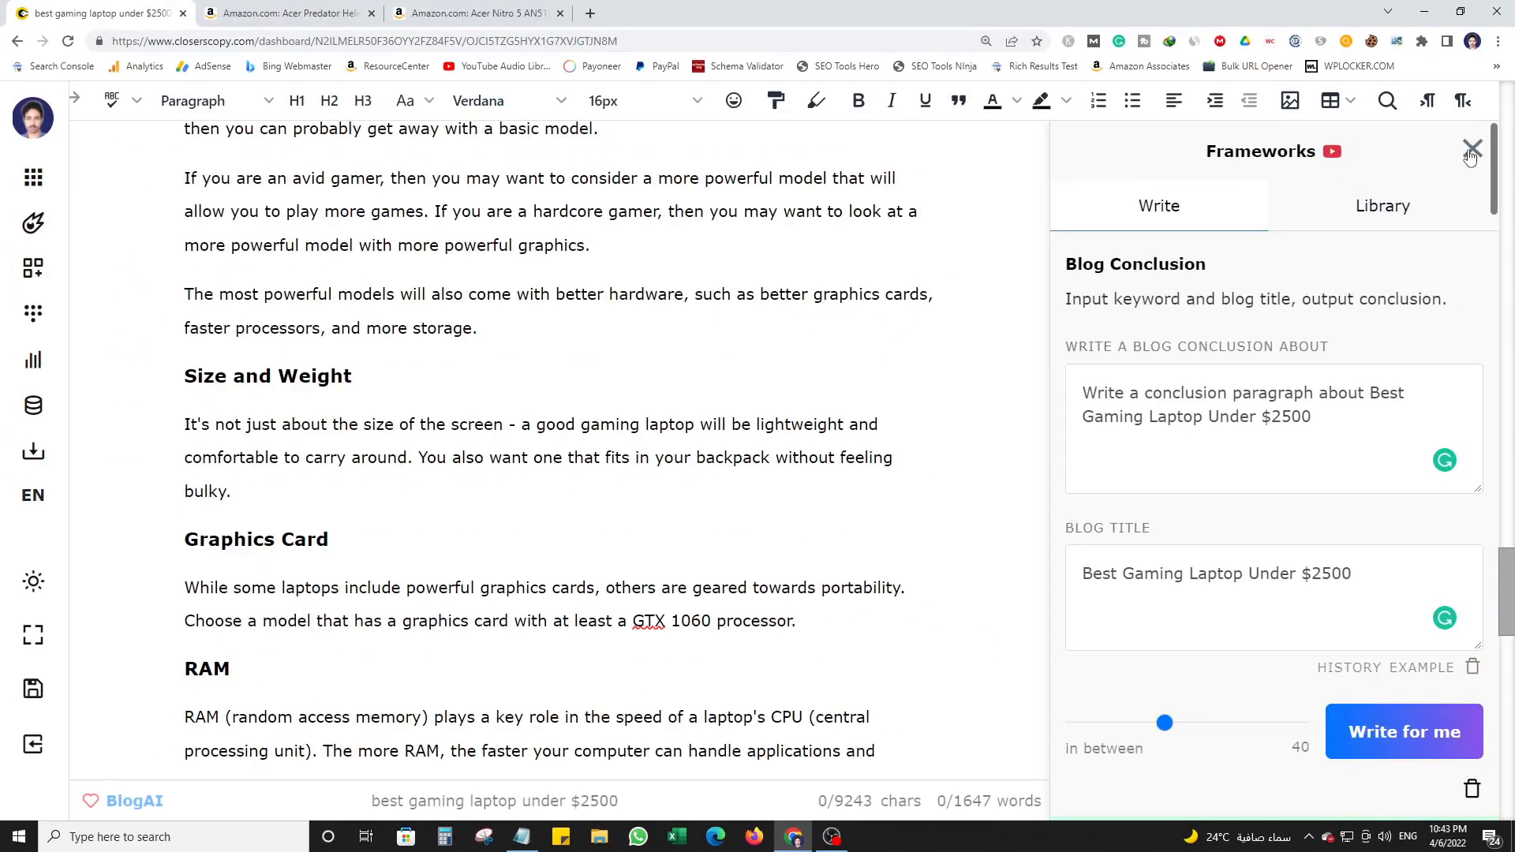
pyautogui.click(1473, 150)
# Remove the "##" marks from the start of the Acer Predator Helios 300 heading.
pyautogui.scroll(9, 1152, 410)
pyautogui.scroll(20, 1157, 419)
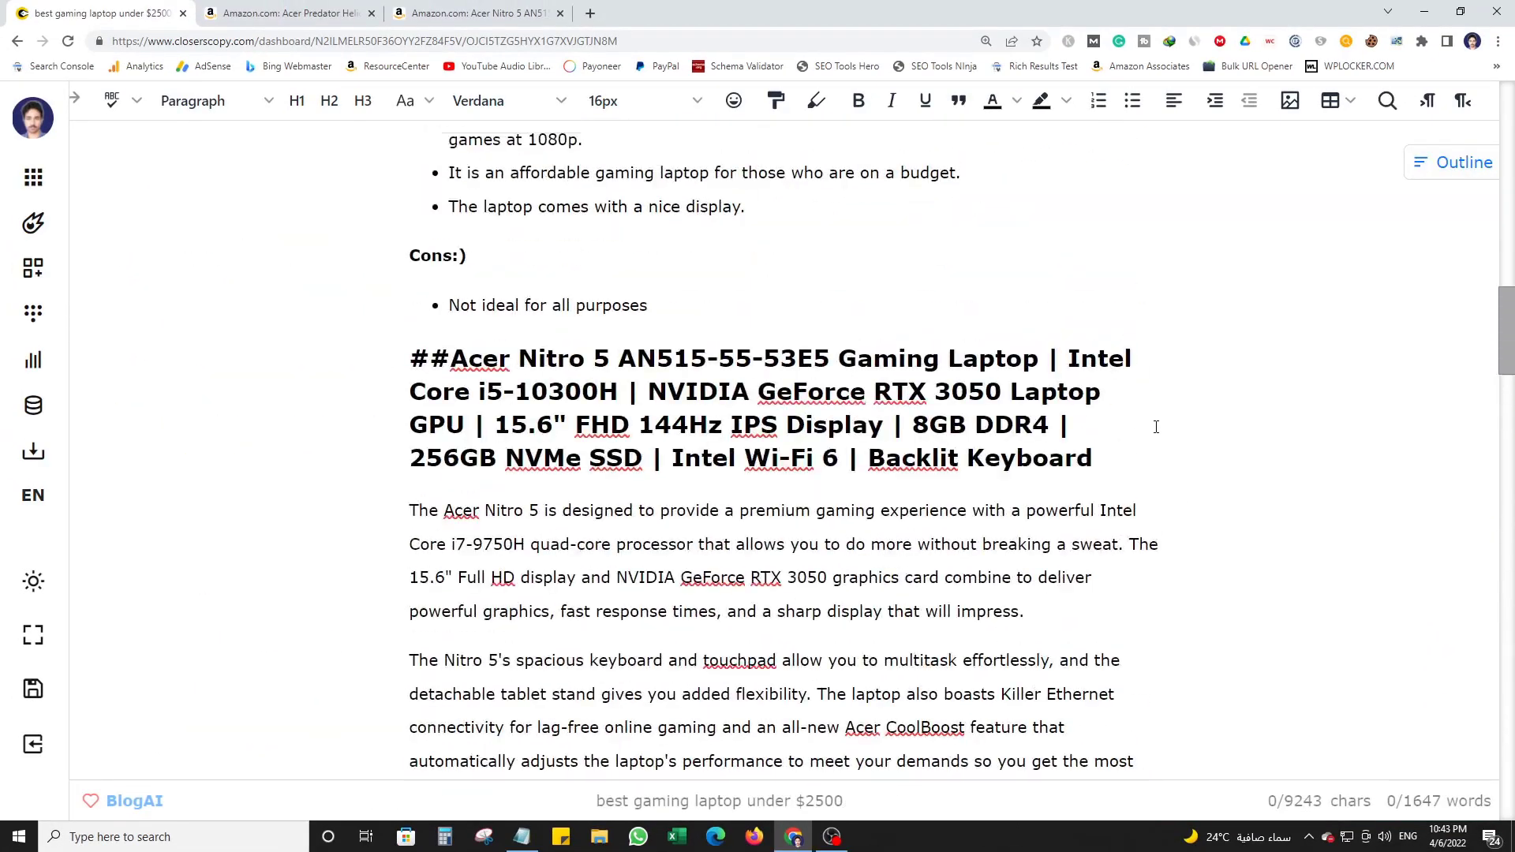
pyautogui.scroll(-4, 1156, 431)
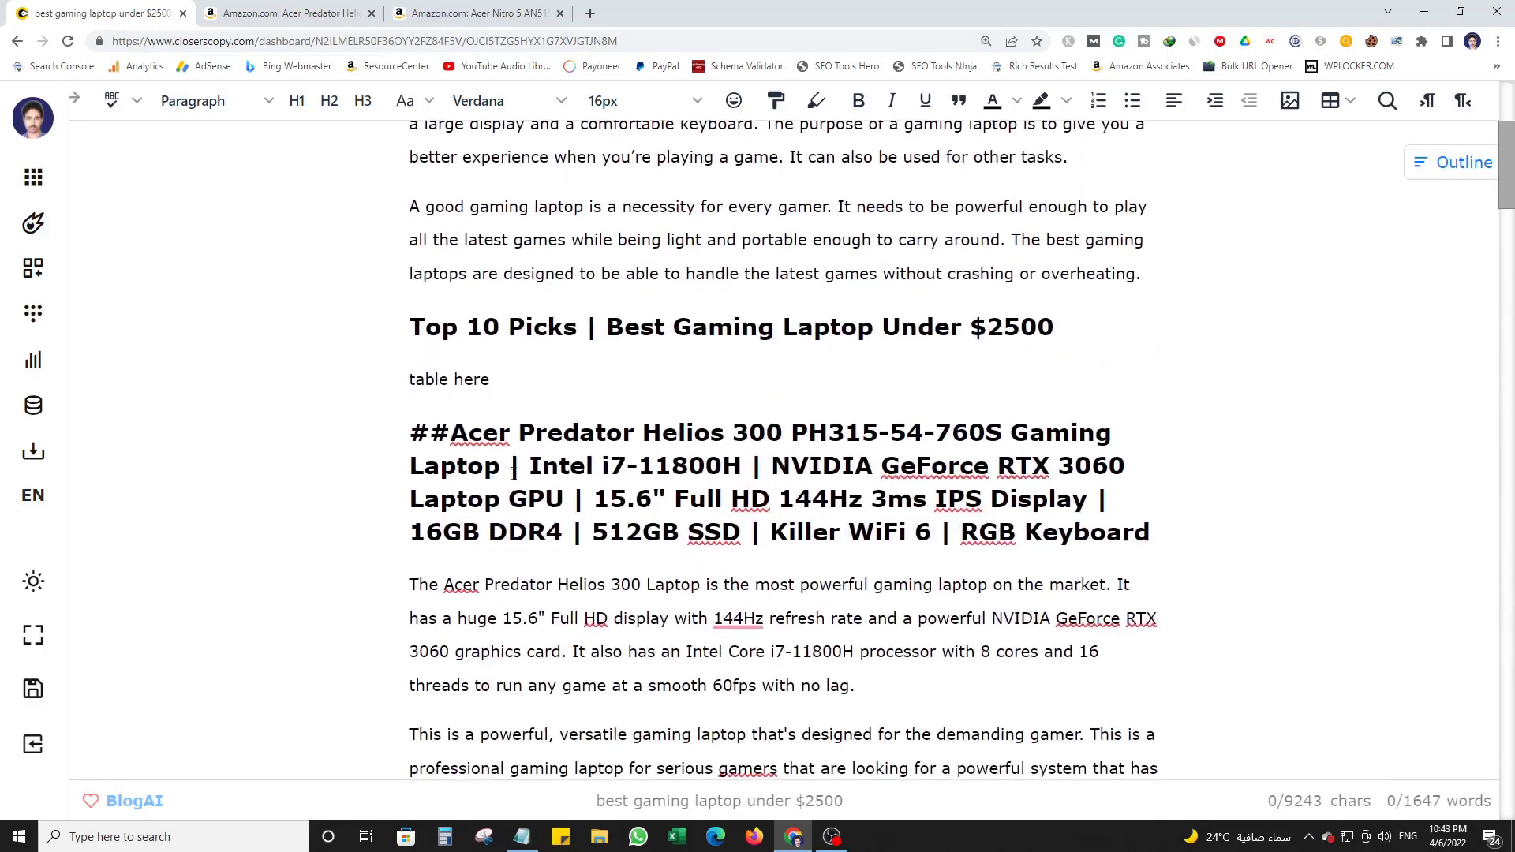
pyautogui.click(455, 434)
pyautogui.press('BackSpace')
pyautogui.press('BackSpace')
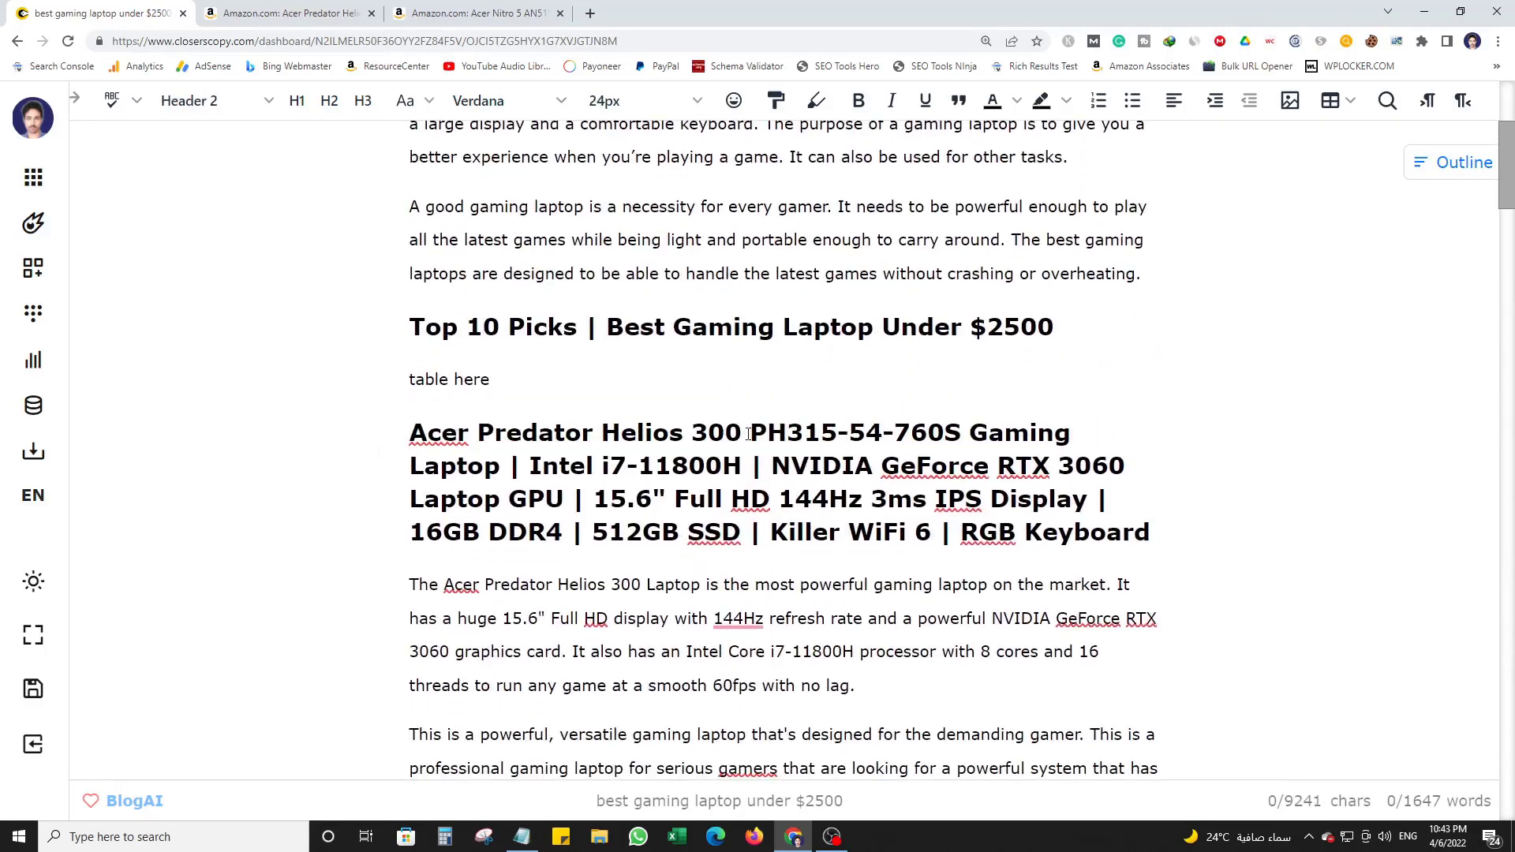
pyautogui.scroll(3, 749, 434)
pyautogui.click(492, 612)
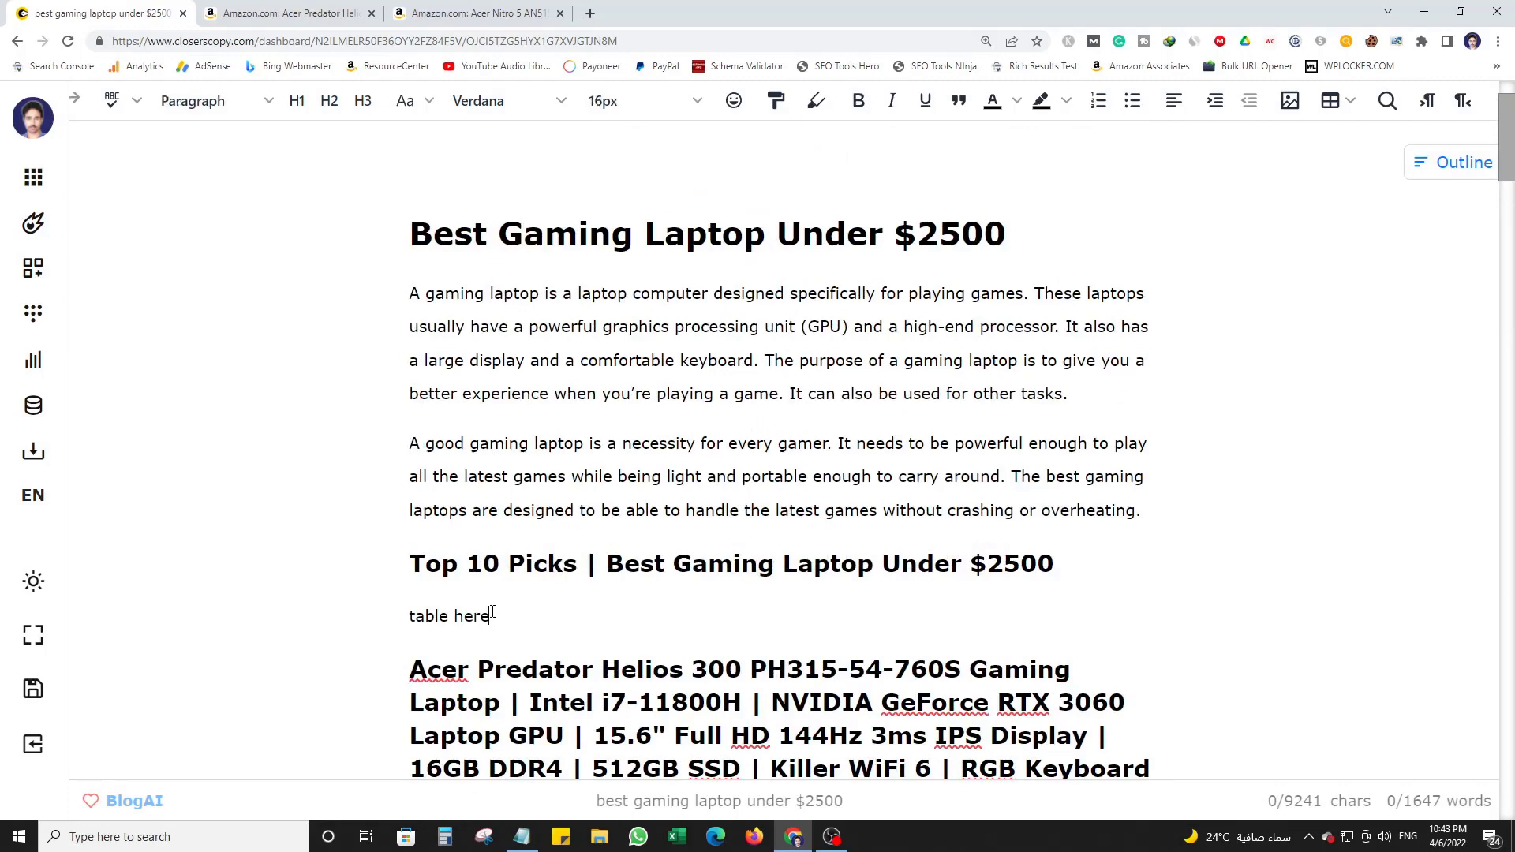
pyautogui.moveTo(442, 575); pyautogui.dragTo(442, 571)
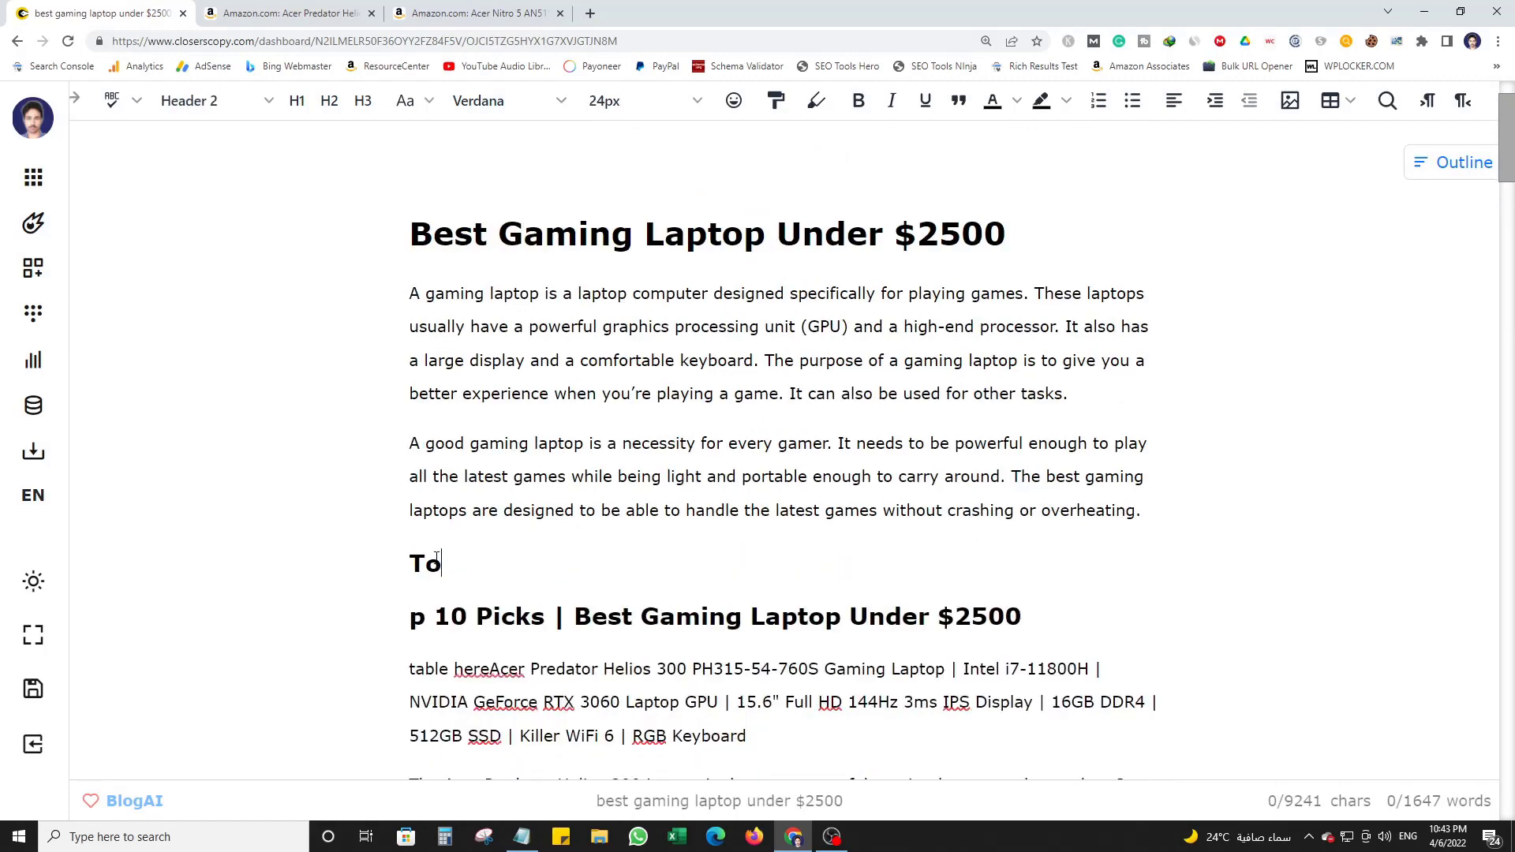
pyautogui.hotkey('ctrl', 'z')
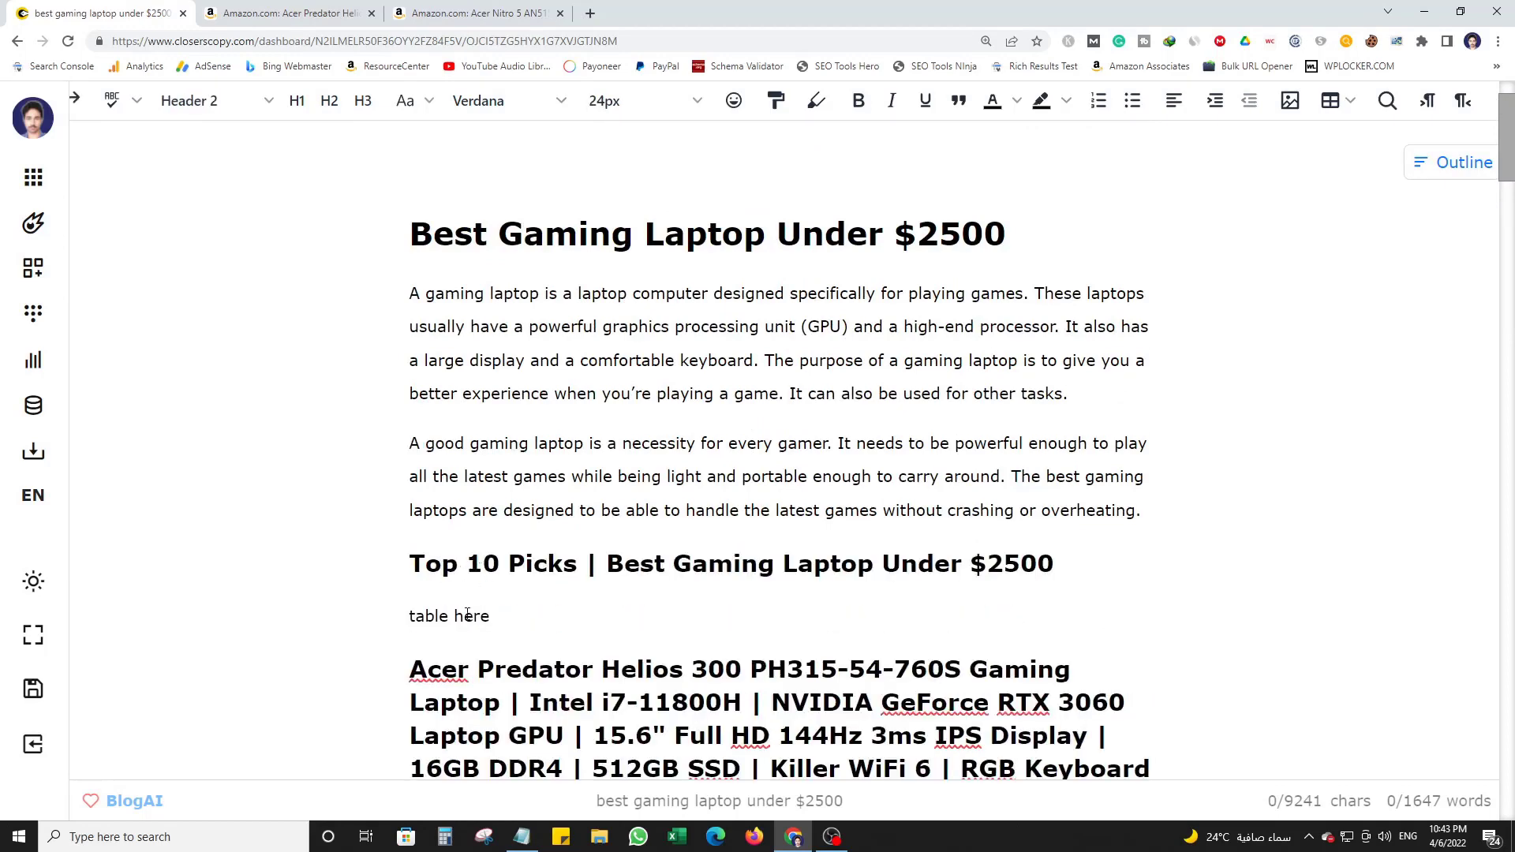
# Delete the "table here" placeholder and the "Top 10 Picks | Best Gaming Laptop Under $2500" heading.
pyautogui.tripleClick(467, 615)
pyautogui.press('BackSpace')
pyautogui.press('BackSpace')
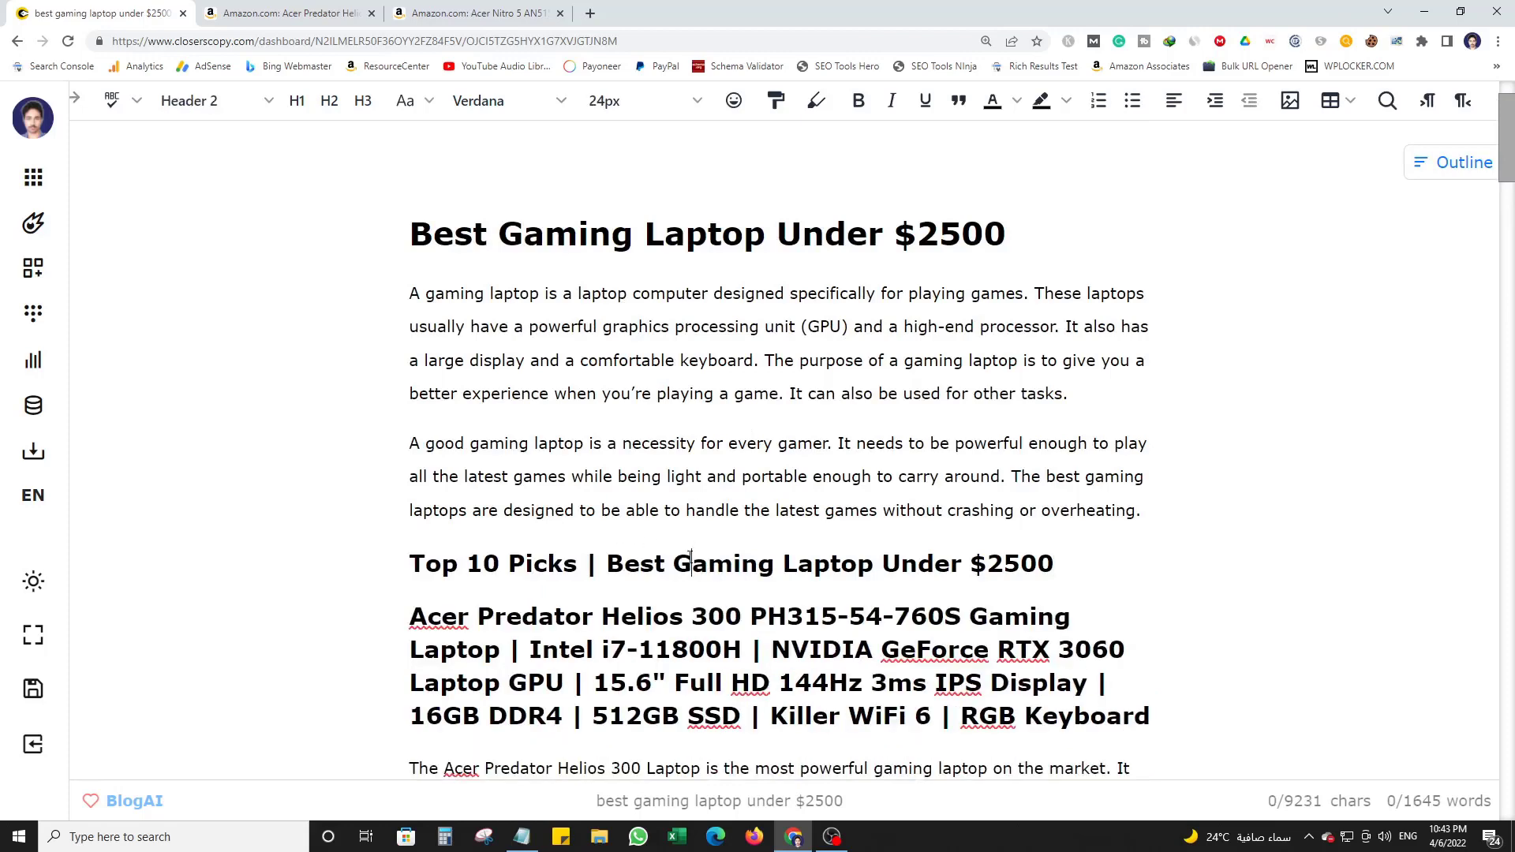
pyautogui.tripleClick(691, 563)
pyautogui.press('BackSpace')
pyautogui.press('BackSpace')
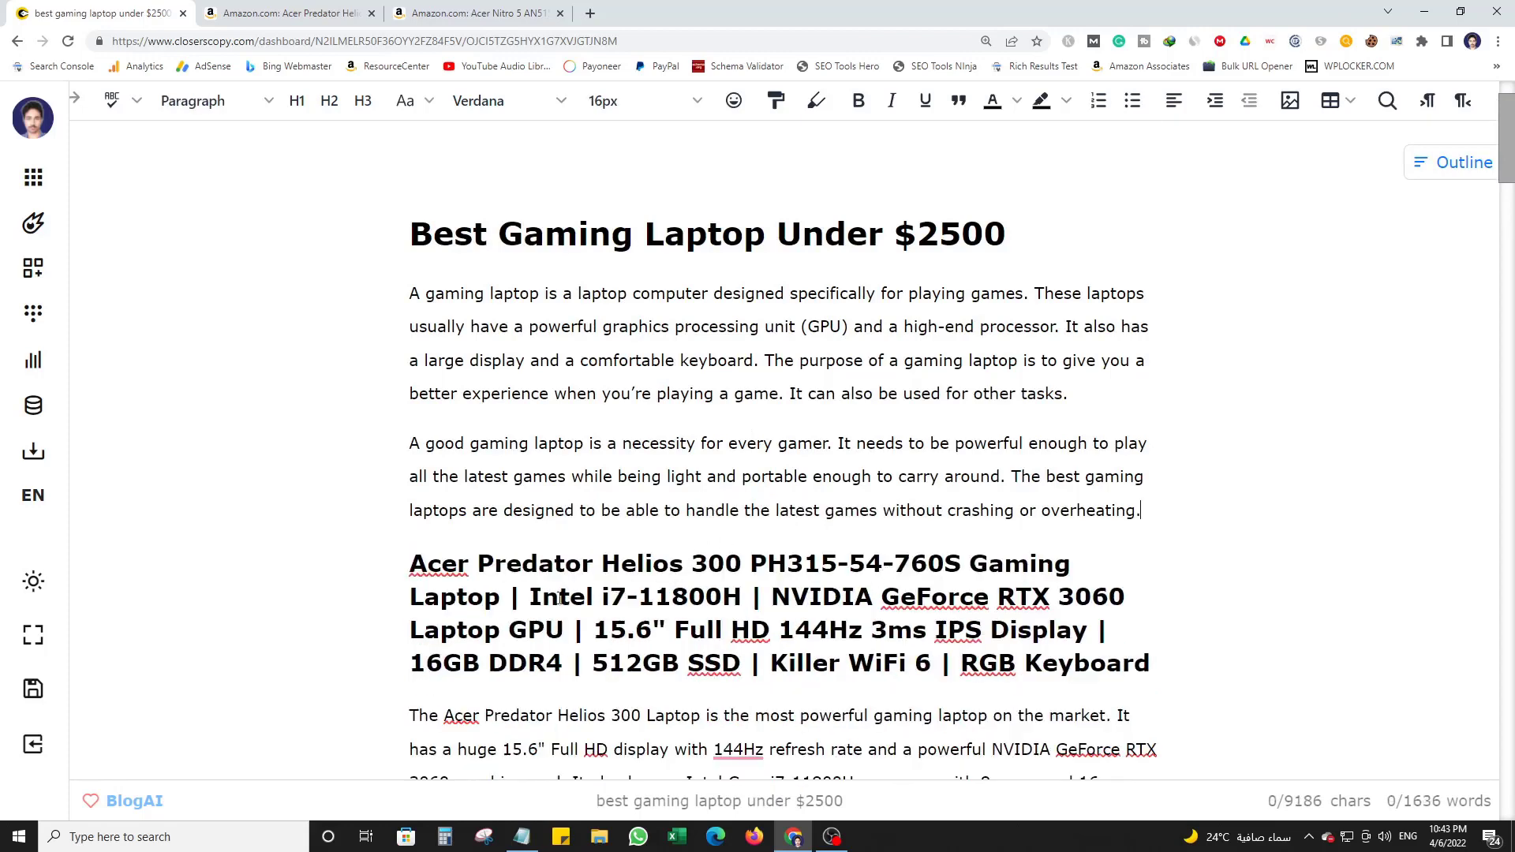
# Replace the specifications in the Acer Predator Helios 300 heading with "The Best and Budget Laptop for Gaming".
pyautogui.moveTo(512, 601); pyautogui.dragTo(1147, 645)
pyautogui.press('BackSpace')
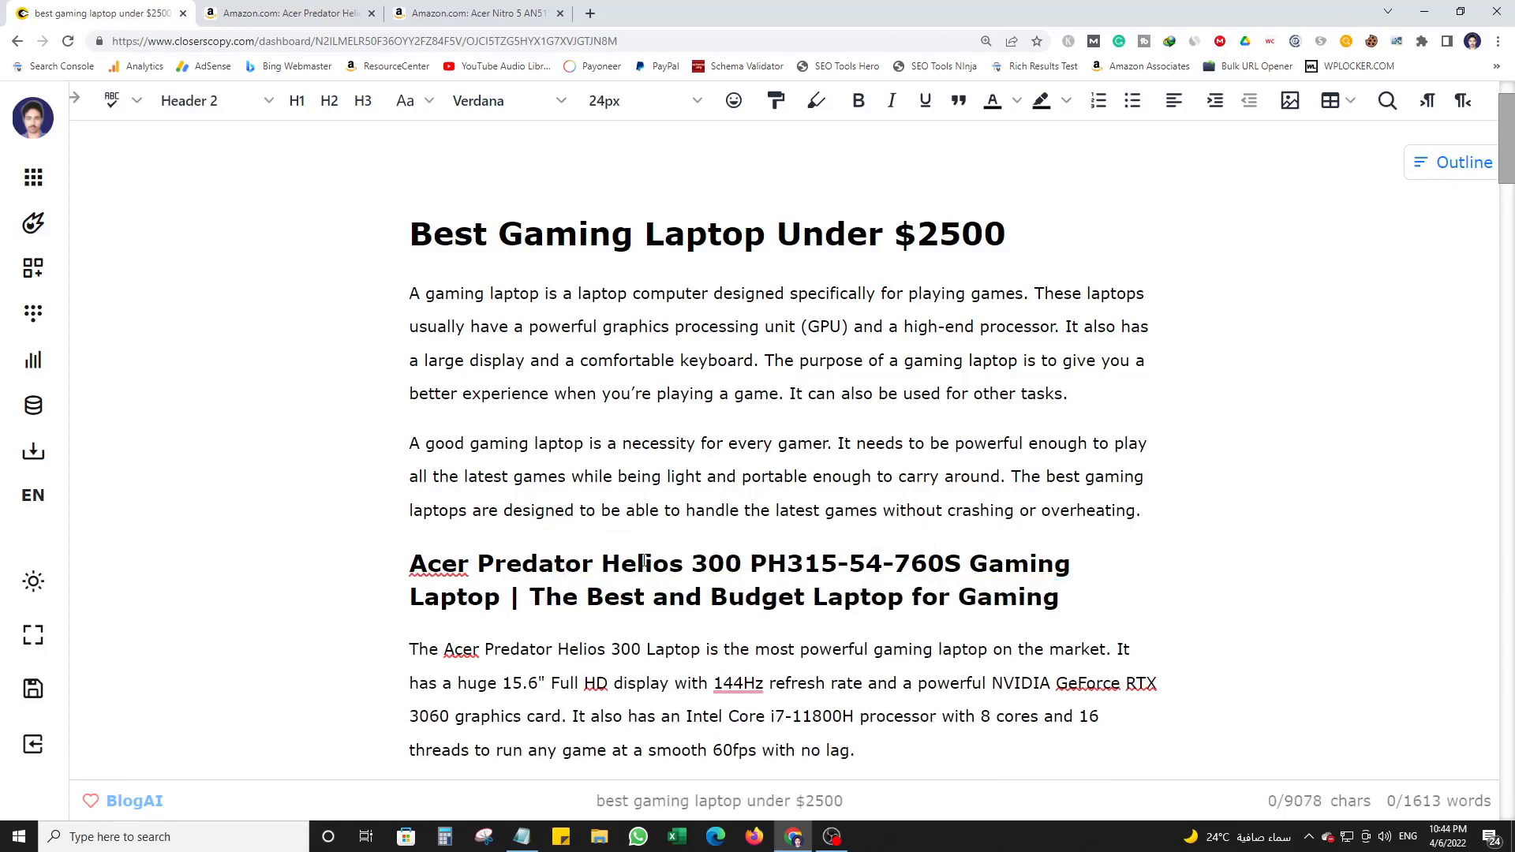
pyautogui.scroll(-1, 565, 572)
pyautogui.scroll(2, 579, 365)
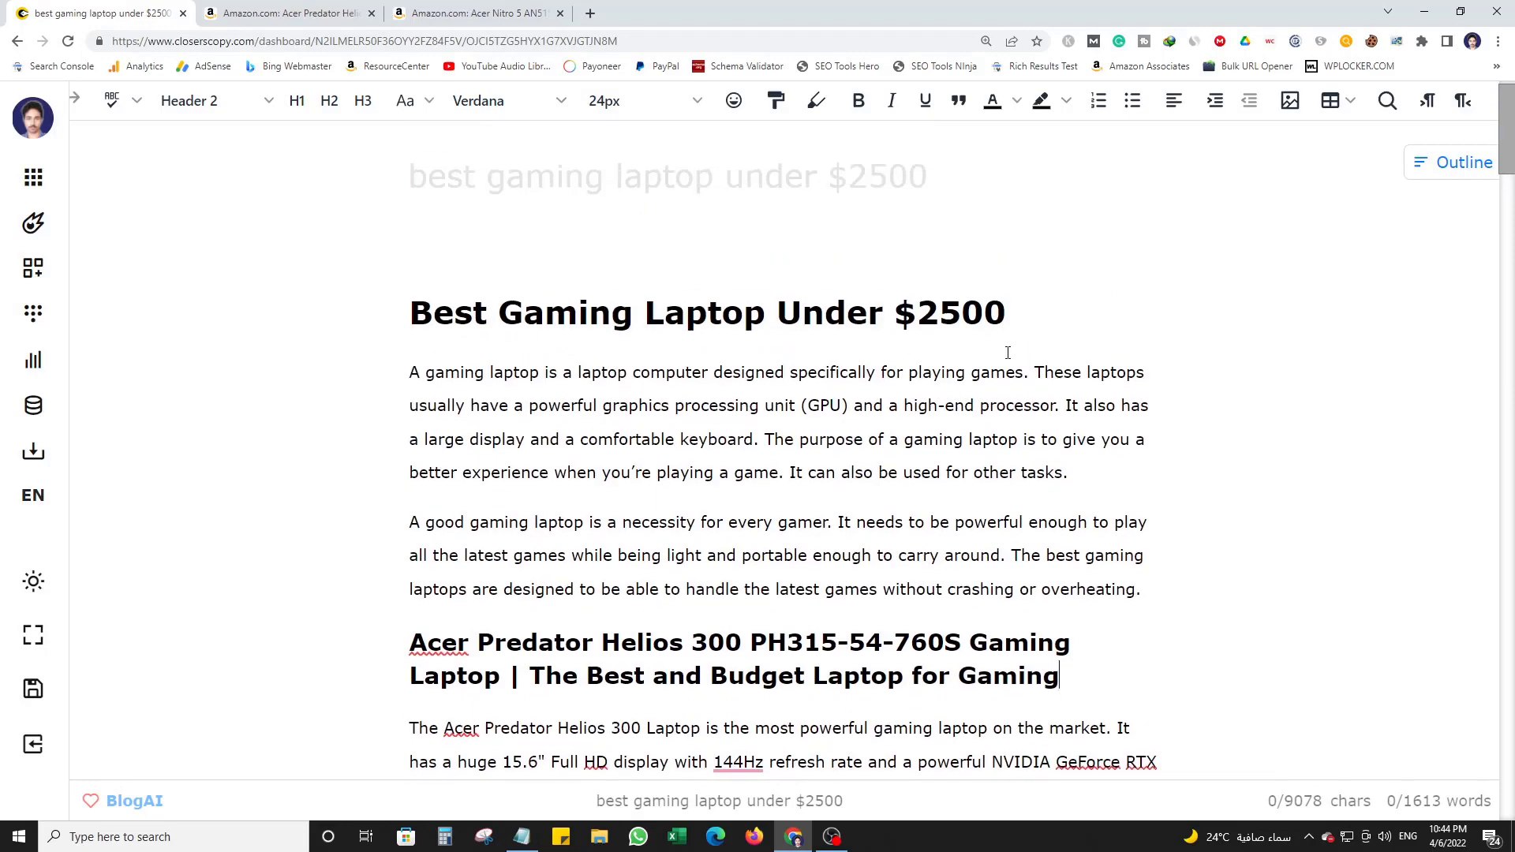
# Remove "##" from the Acer Nitro 5 heading and replace its specifications with "The Best Laptop with Amazing GPU.".
pyautogui.scroll(-8, 1008, 353)
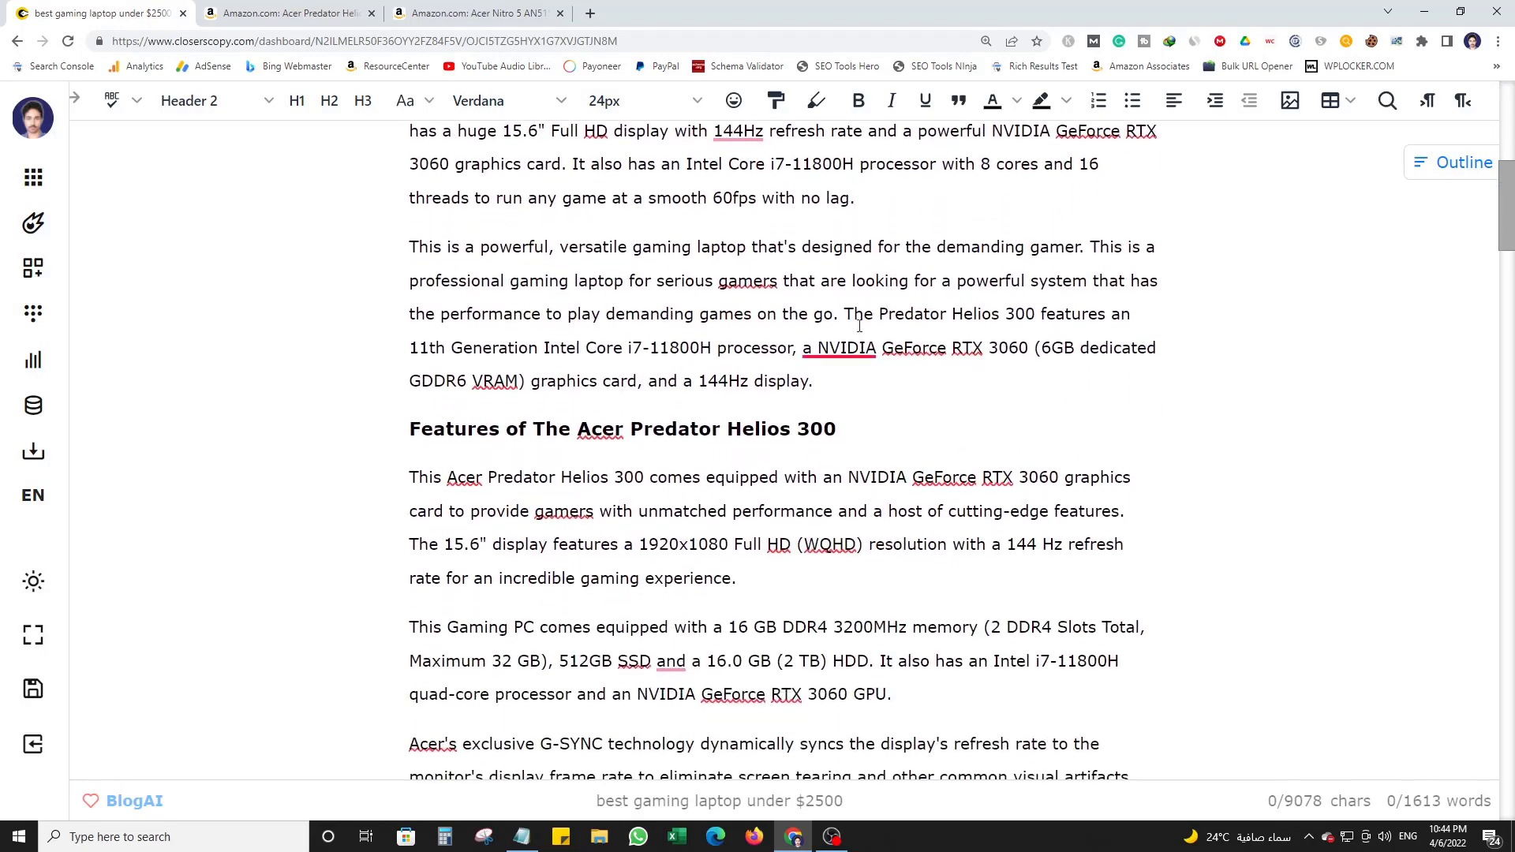
pyautogui.scroll(-8, 915, 428)
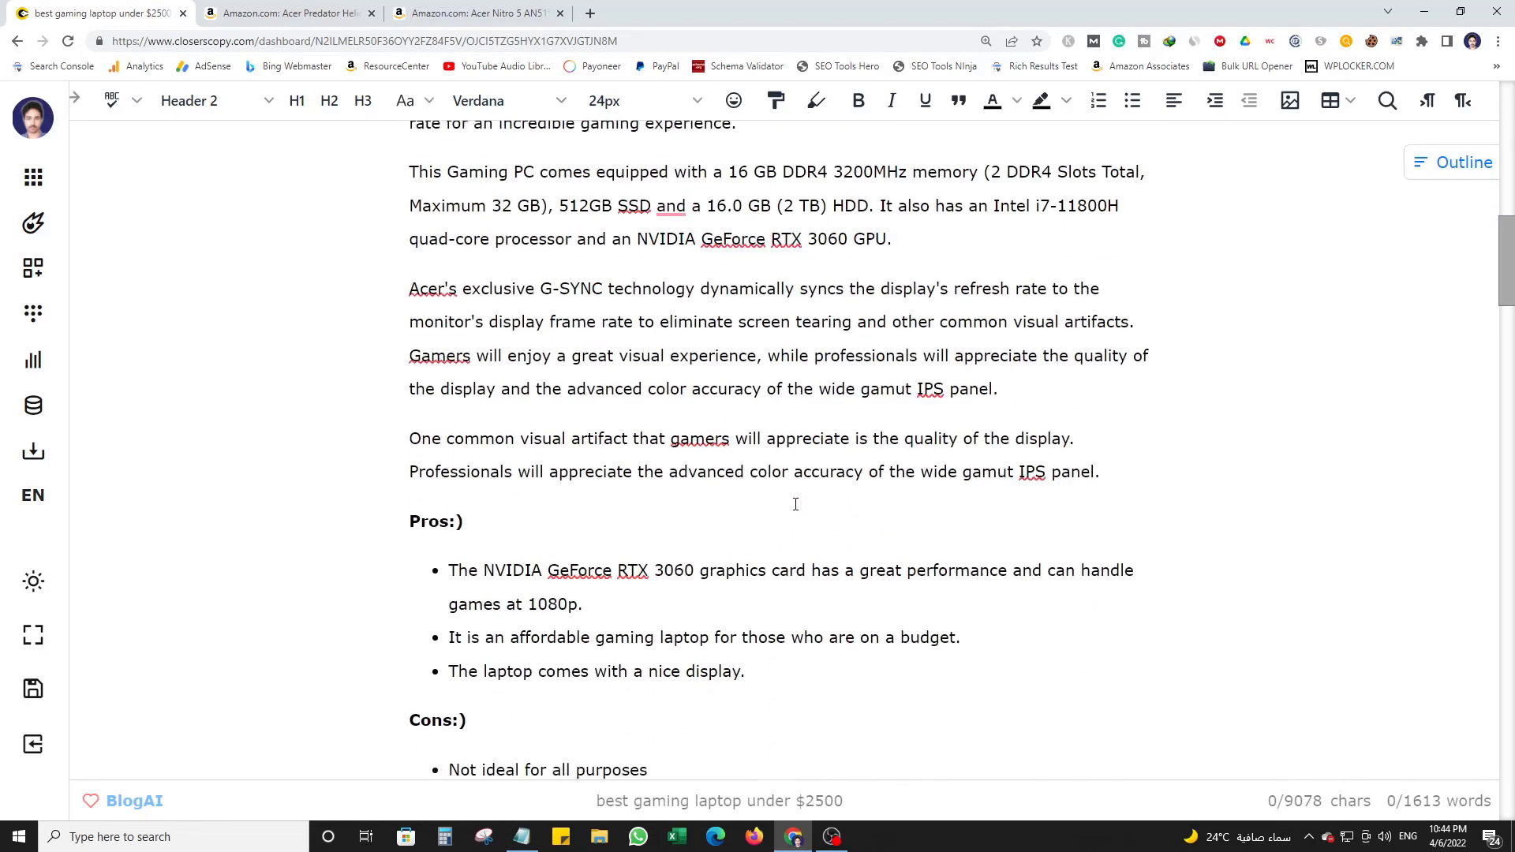
pyautogui.scroll(-6, 741, 497)
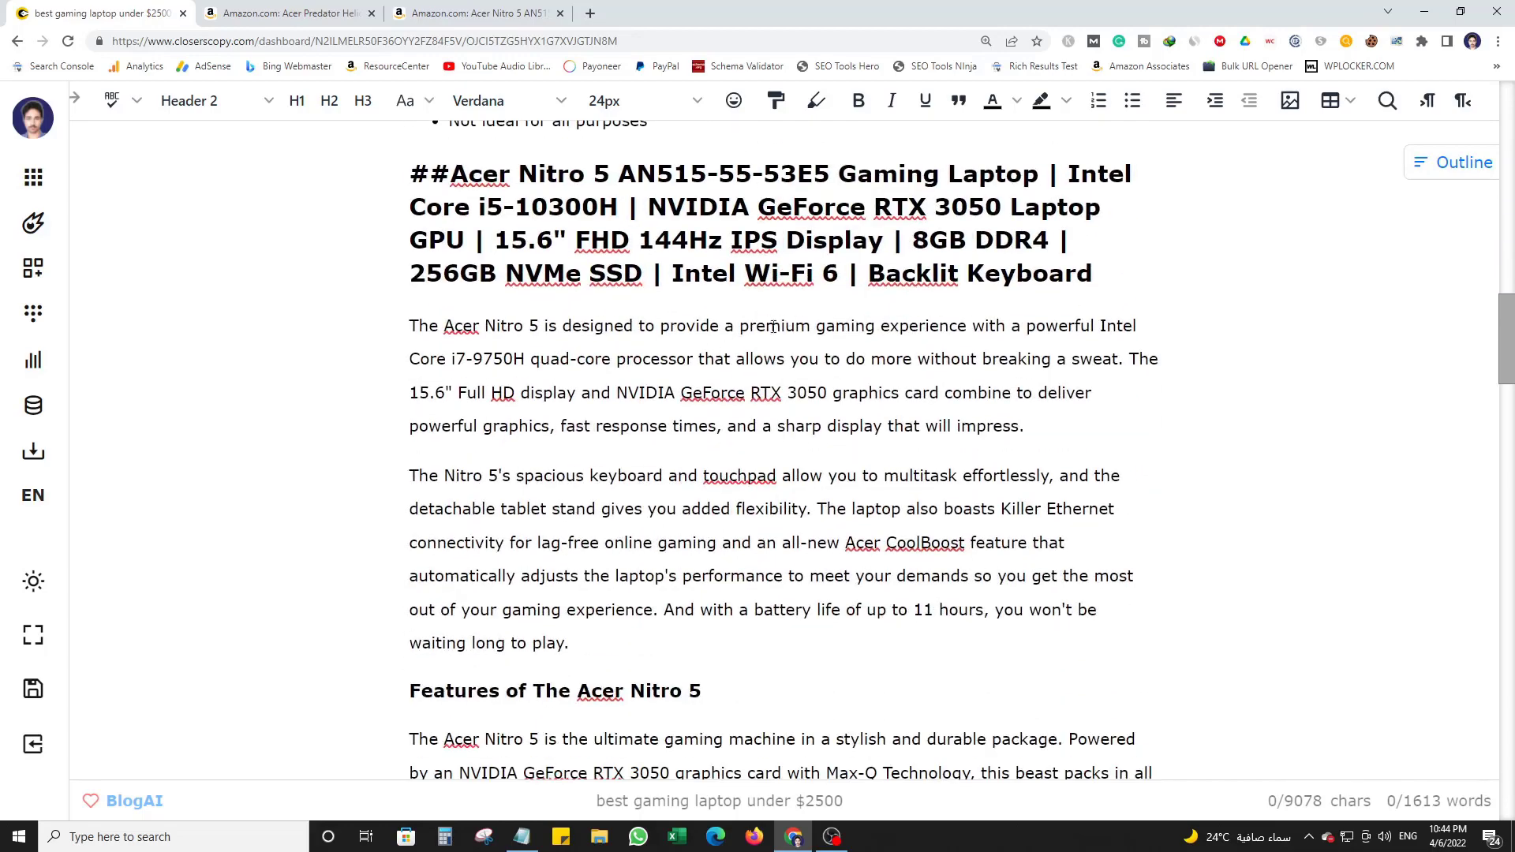
pyautogui.press('BackSpace')
pyautogui.press('BackSpace')
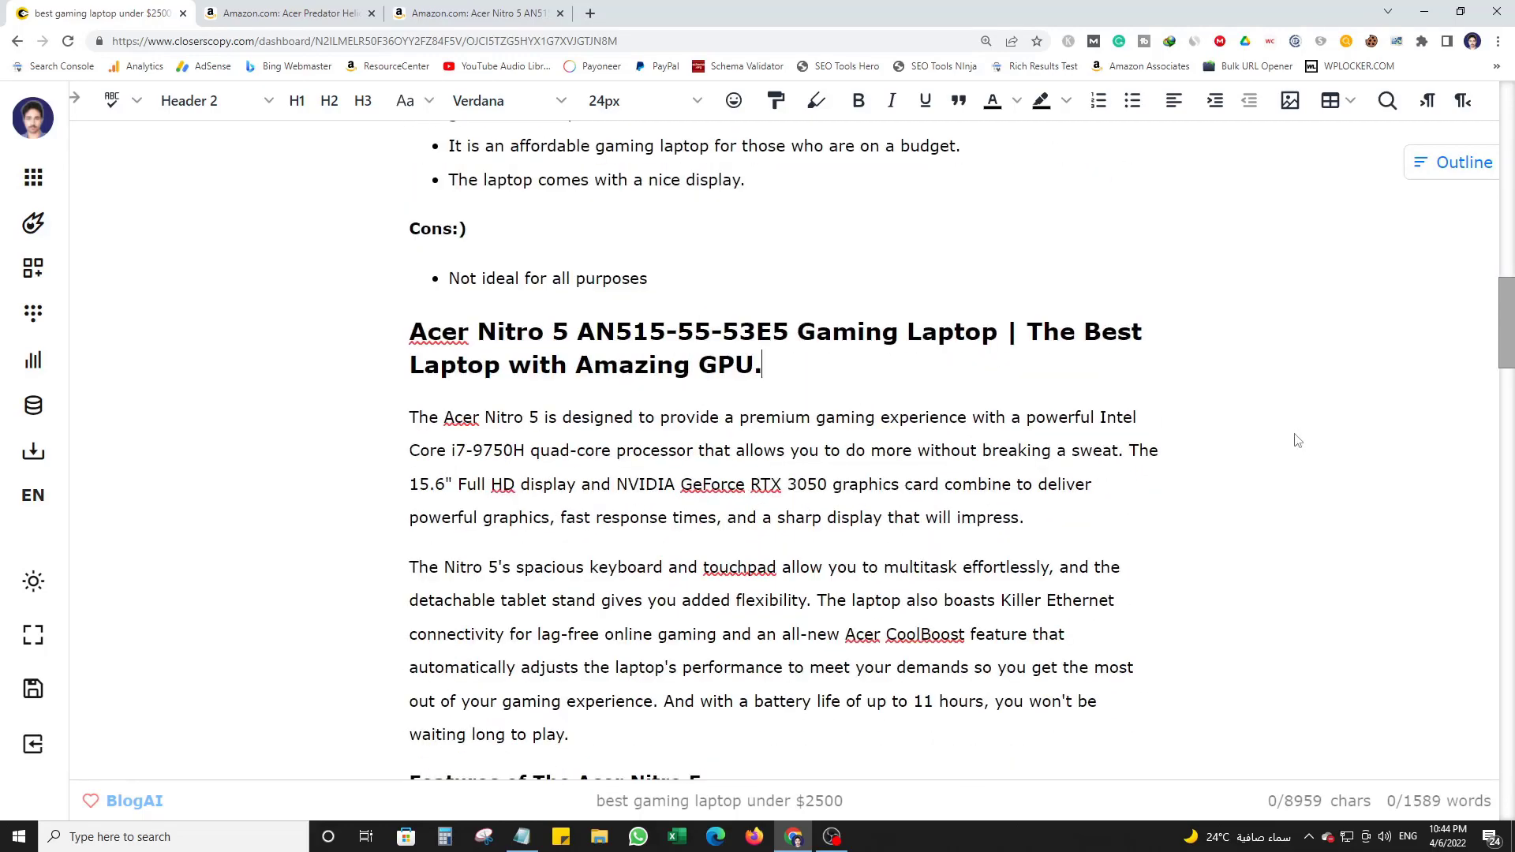
# Review the rest of the article from the Acer Nitro 5 review through the buying guide, conclusion and FAQ.
pyautogui.scroll(-12, 1298, 440)
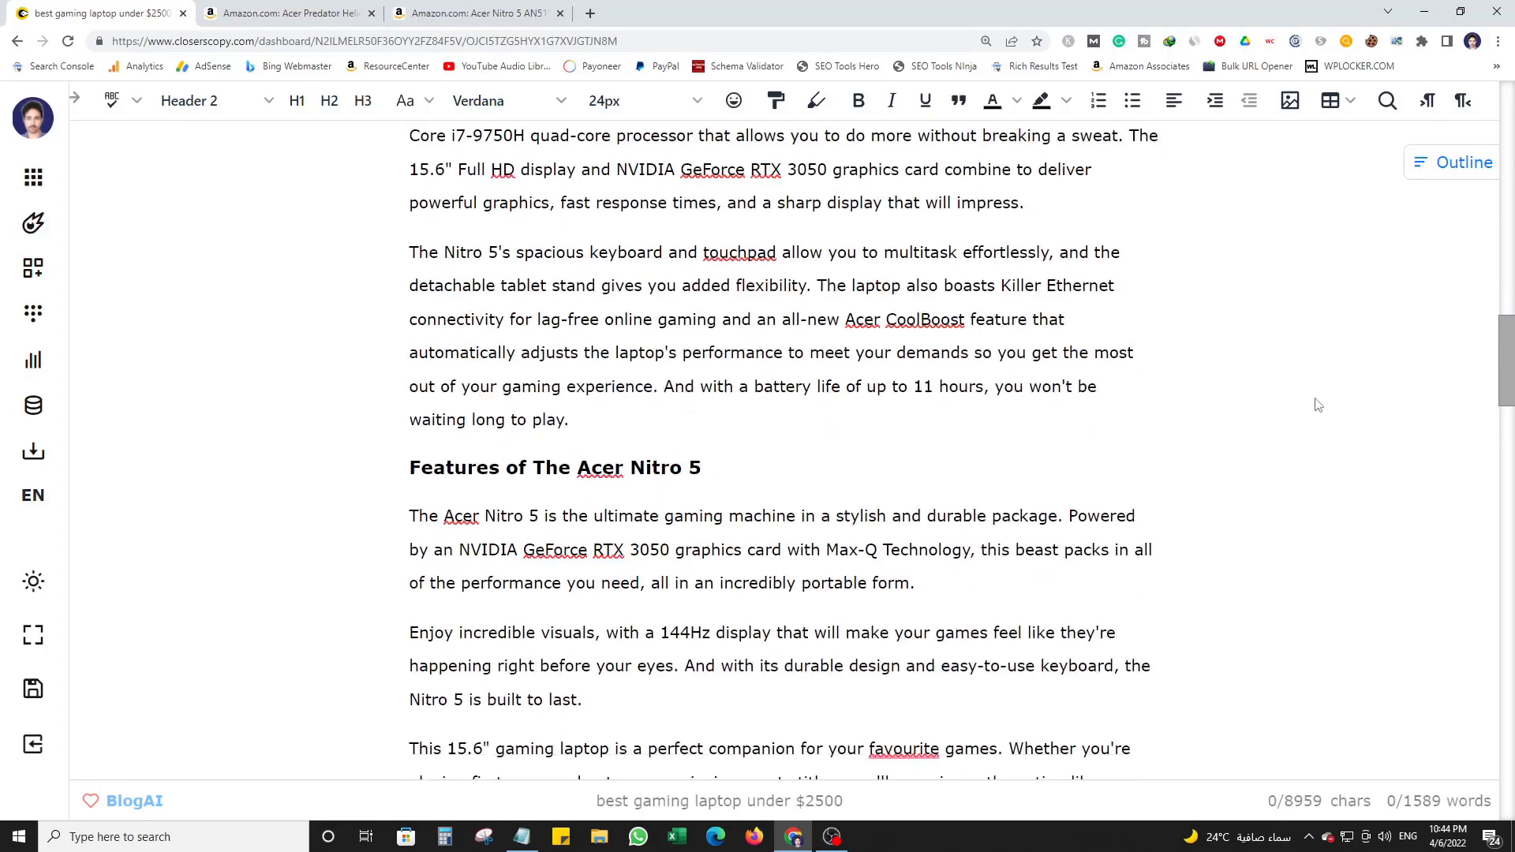
pyautogui.scroll(-8, 1221, 416)
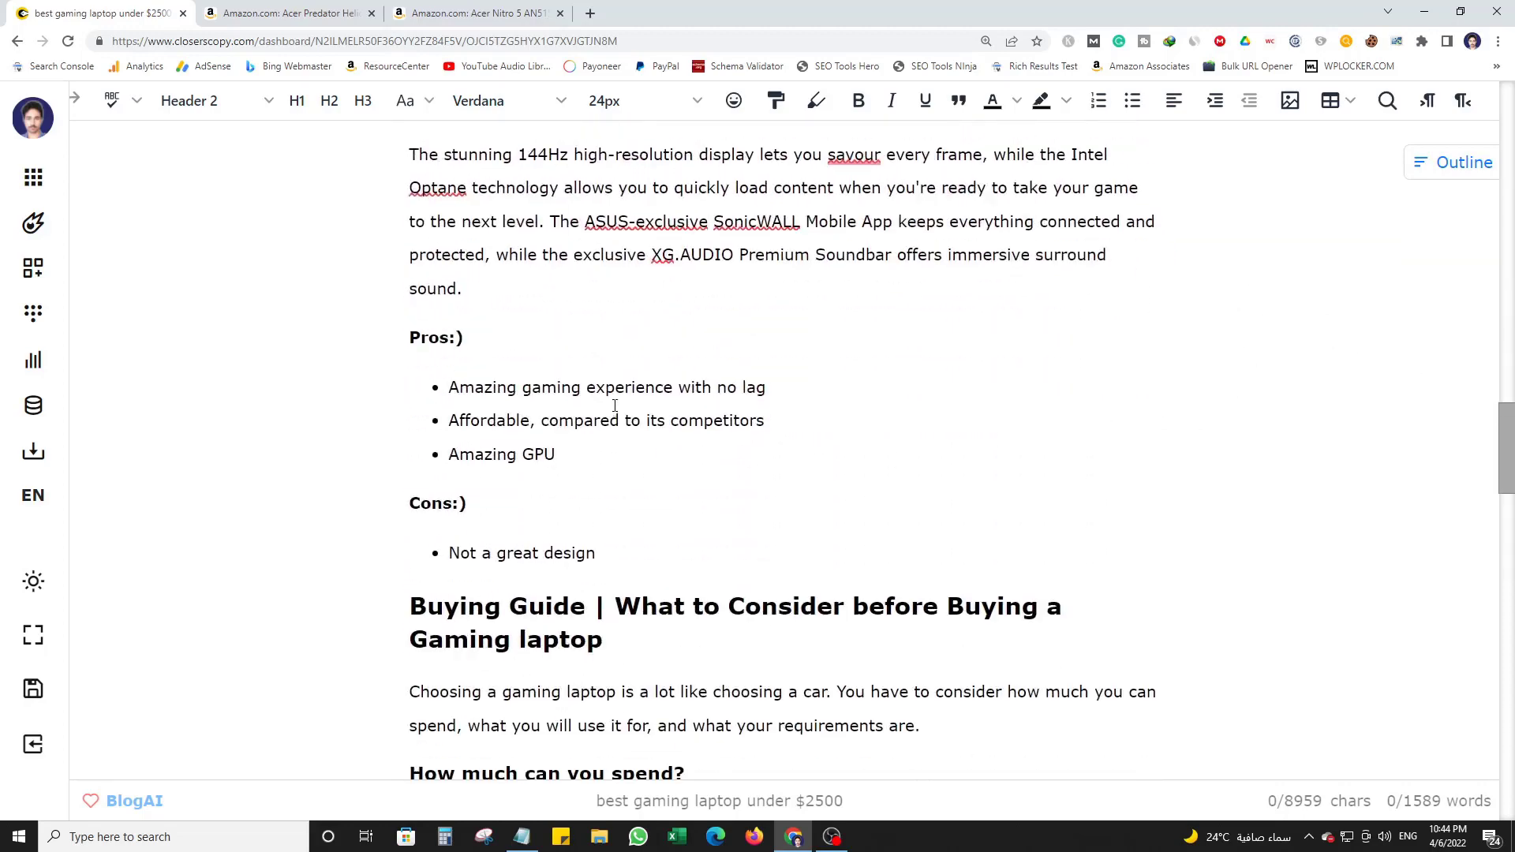
pyautogui.scroll(-16, 623, 433)
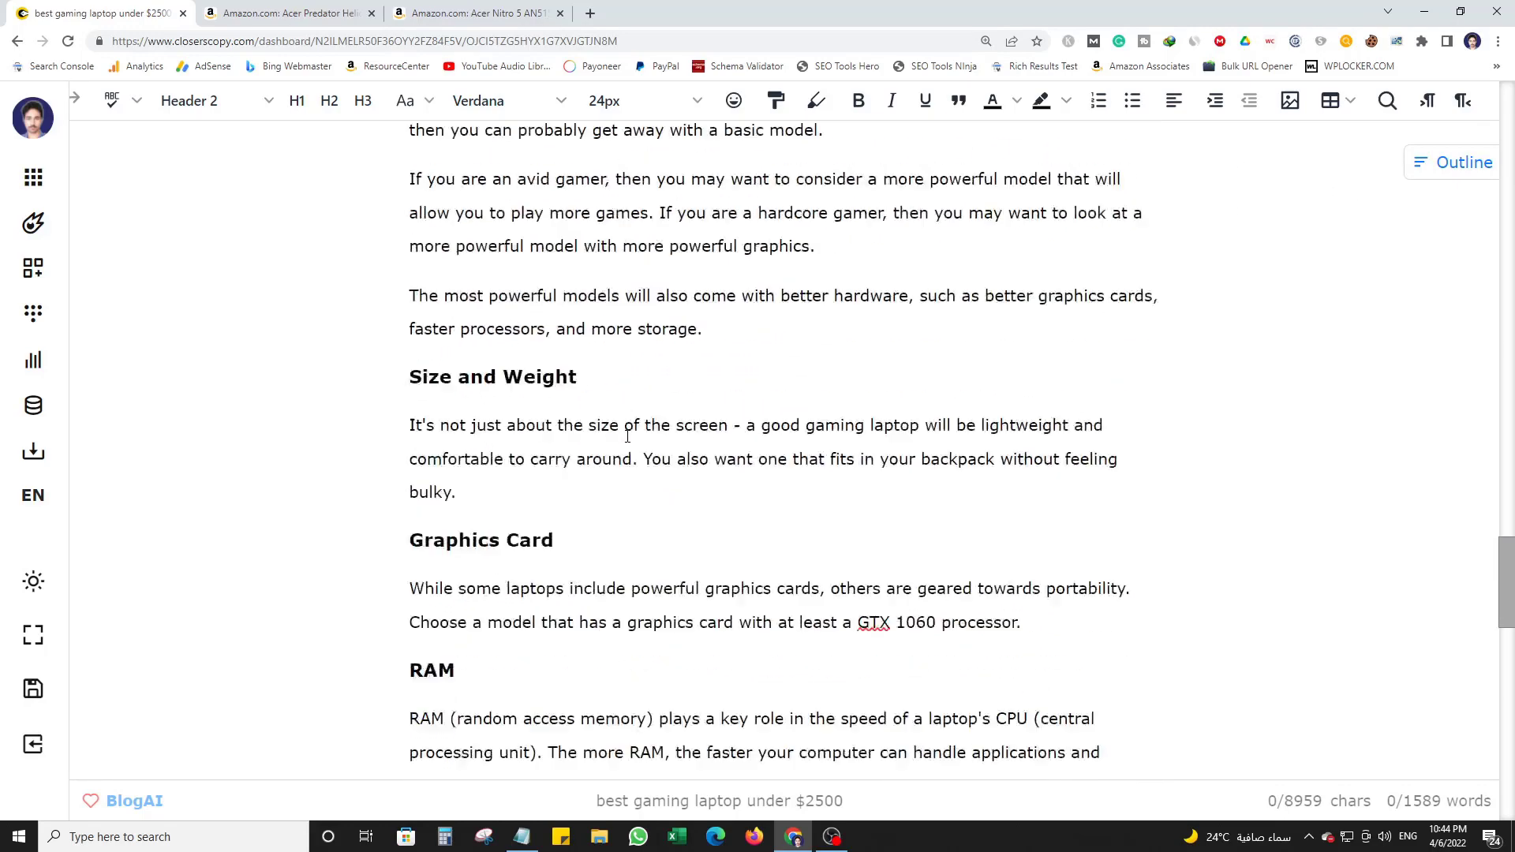
pyautogui.scroll(-5, 553, 450)
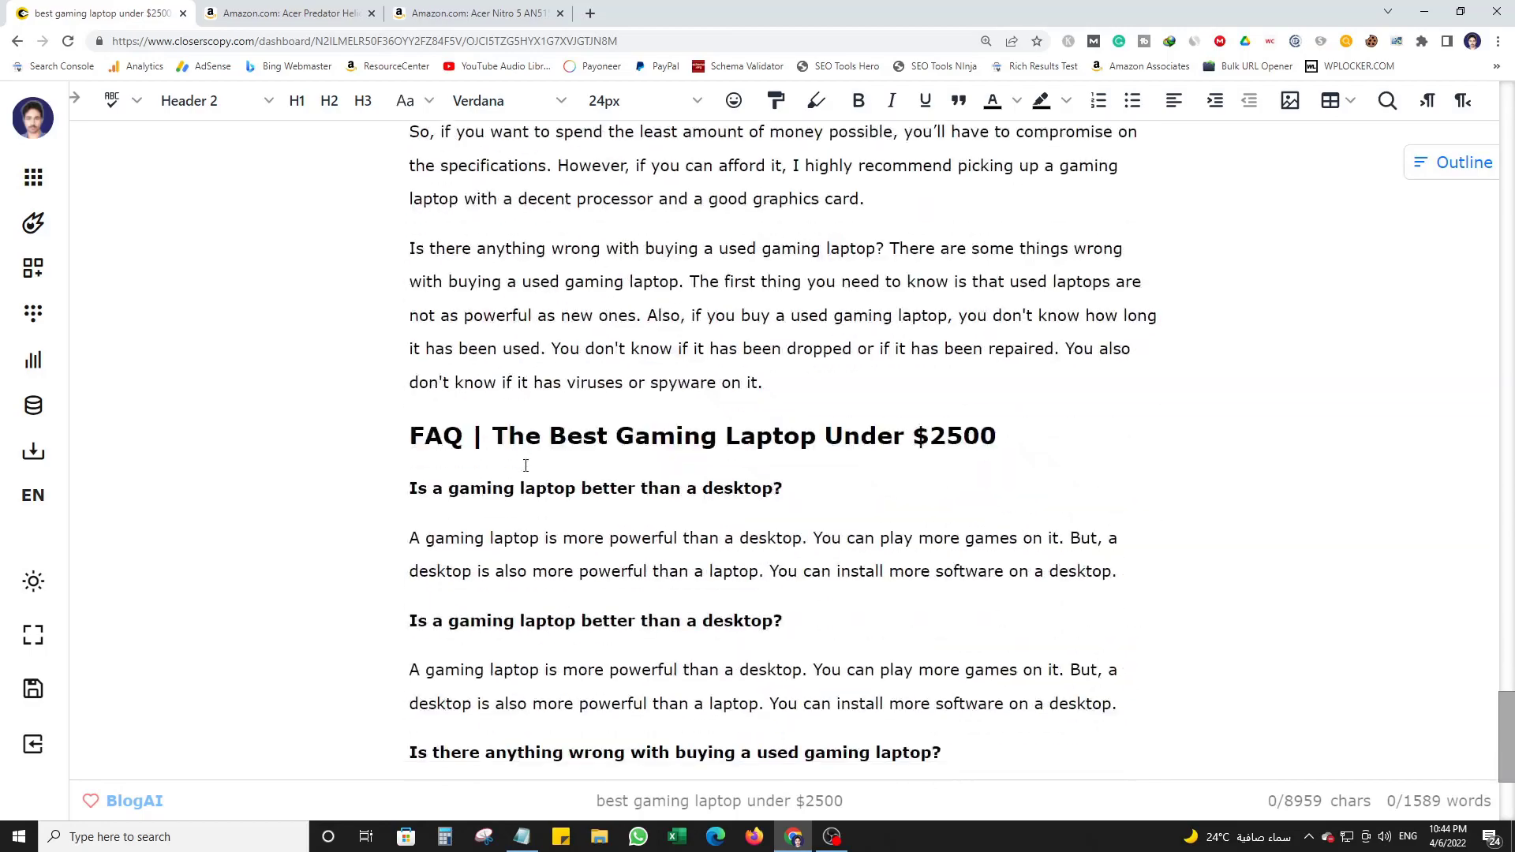
pyautogui.scroll(-4, 686, 479)
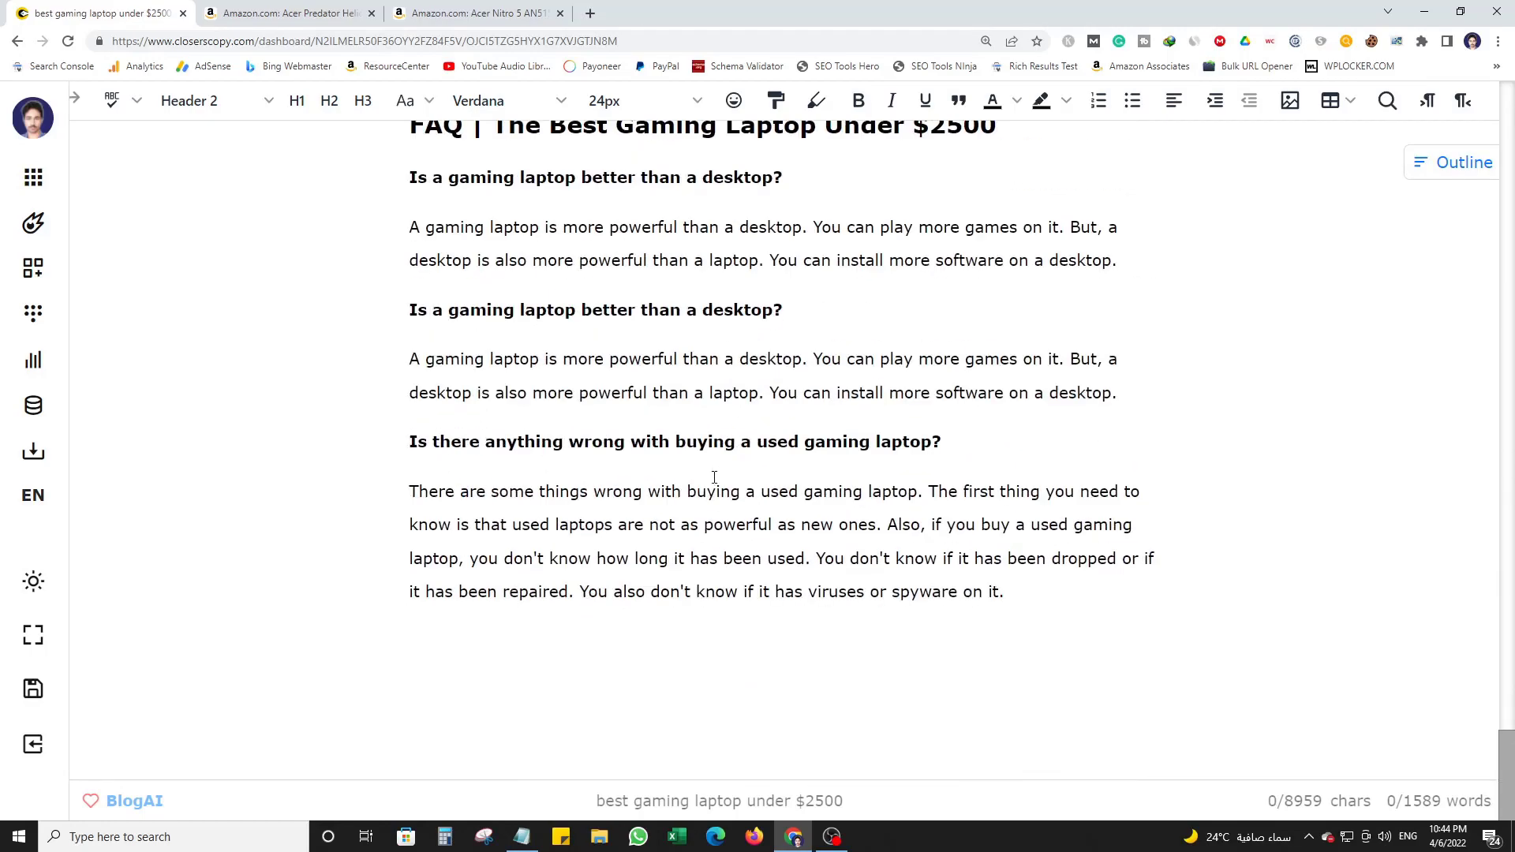